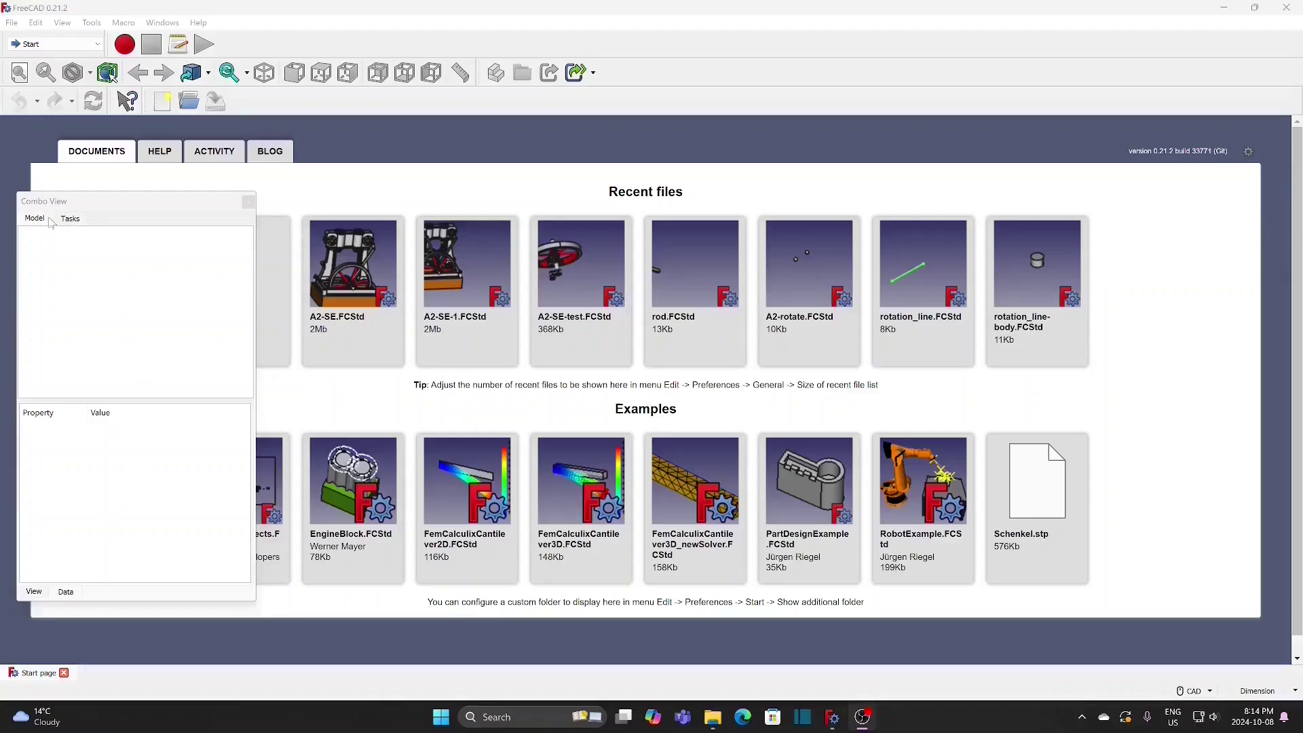
Step: Create a new document and save it as A2-SE in the FreeCAD folder, replacing the existing file
click(12, 23)
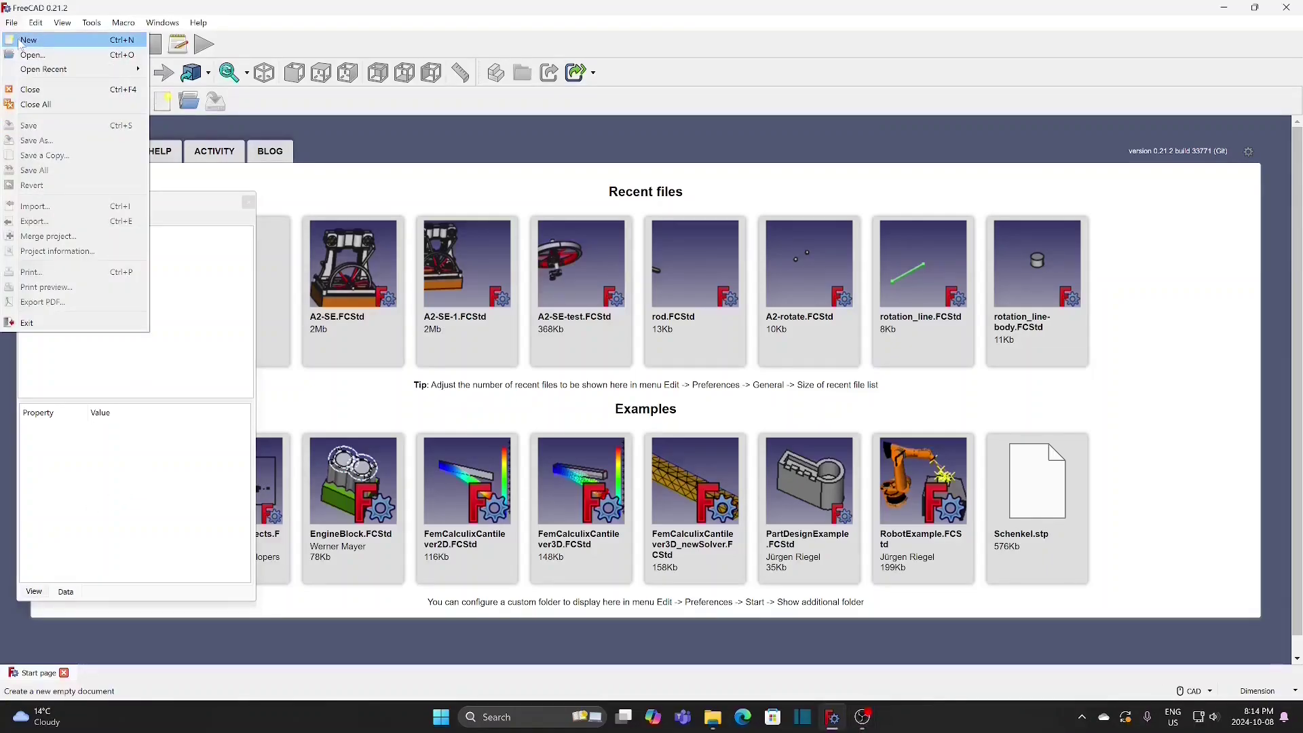
click(22, 43)
click(13, 24)
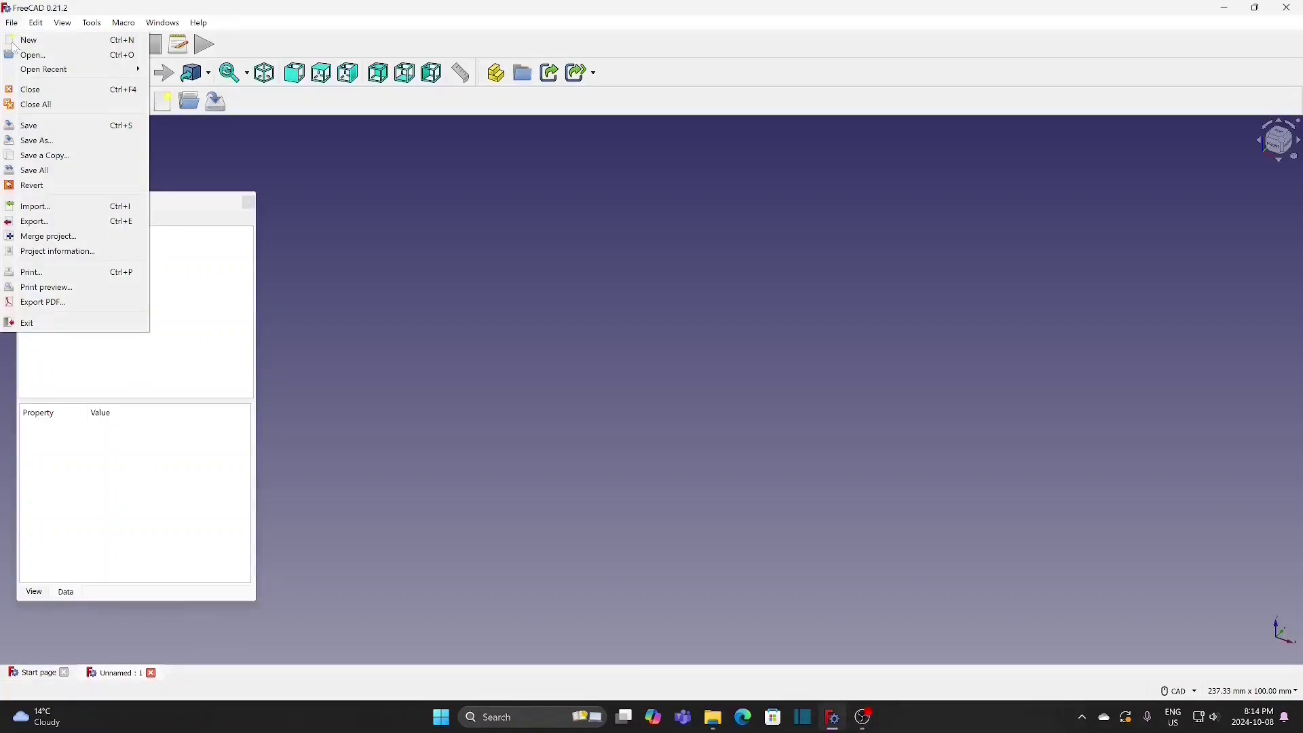
click(37, 142)
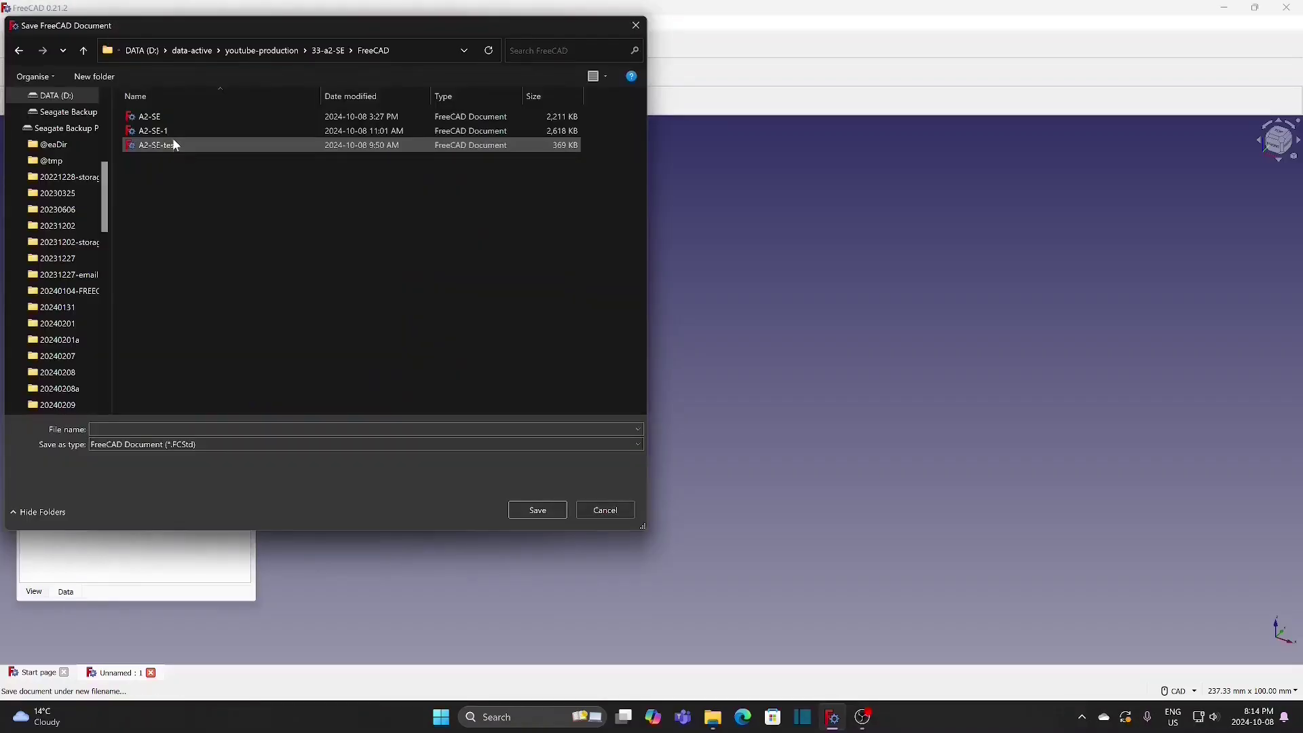
click(170, 117)
click(534, 508)
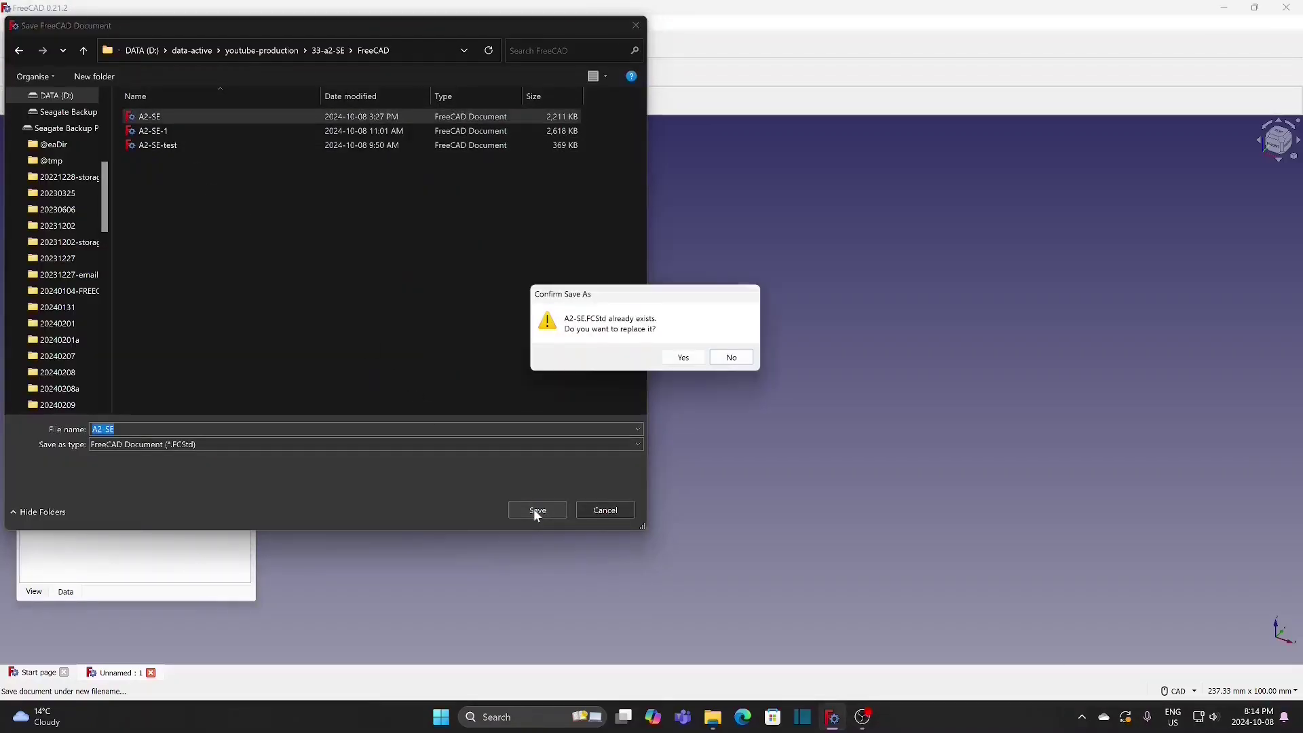
click(701, 358)
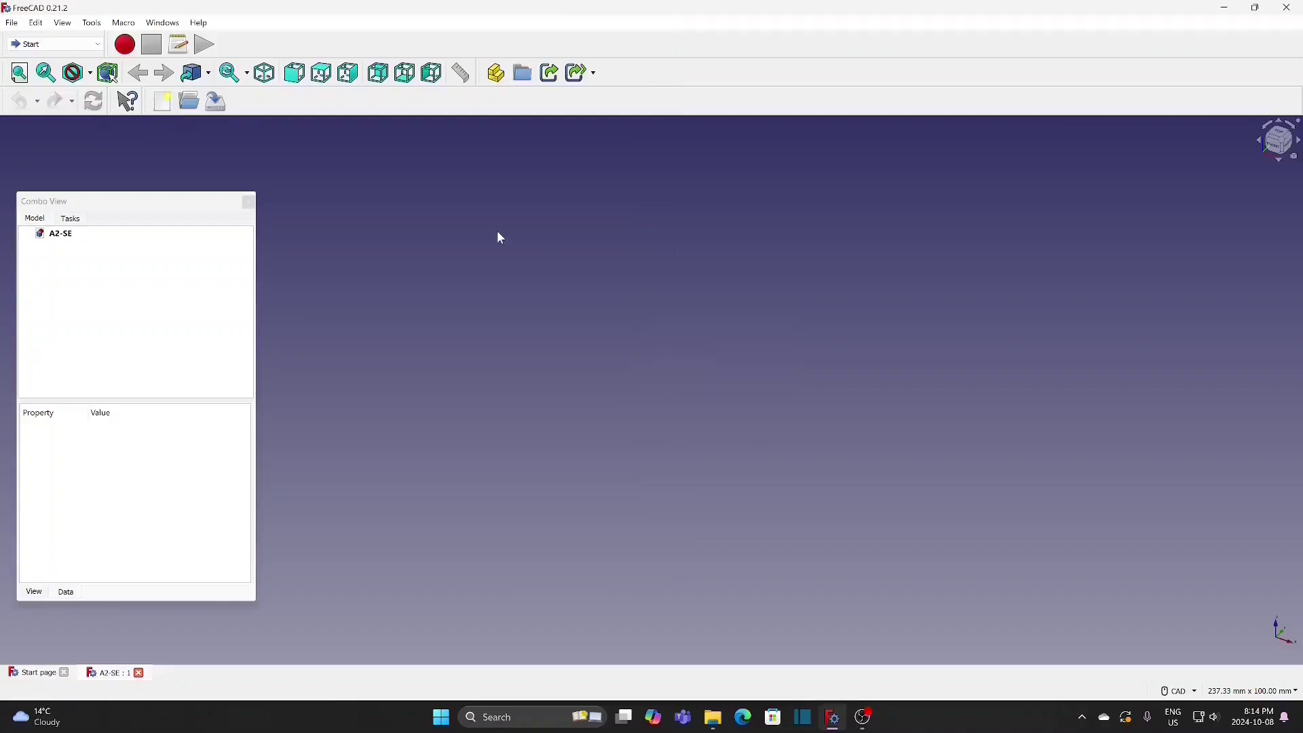
Step: In the A2plus workbench, import sa2-01-wheel001.step from the step-file folder and display the wheel's import properties
click(54, 45)
click(51, 55)
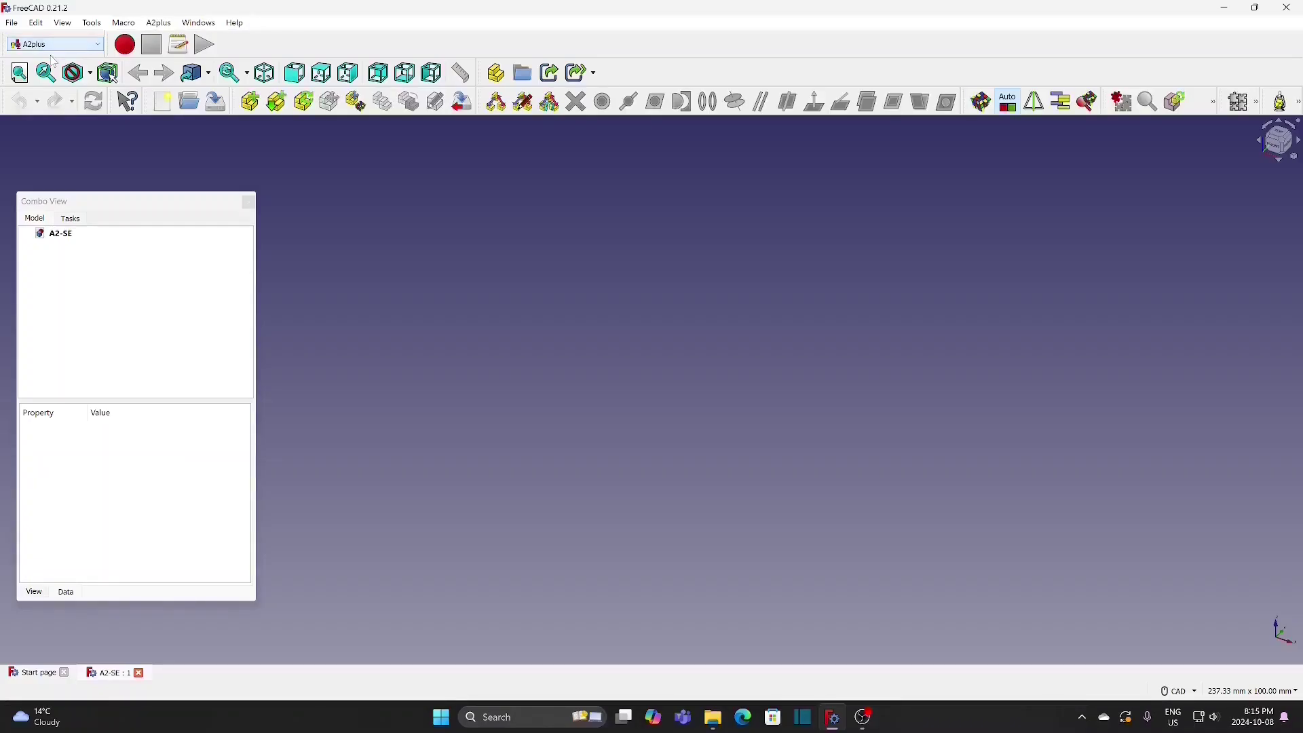
click(250, 102)
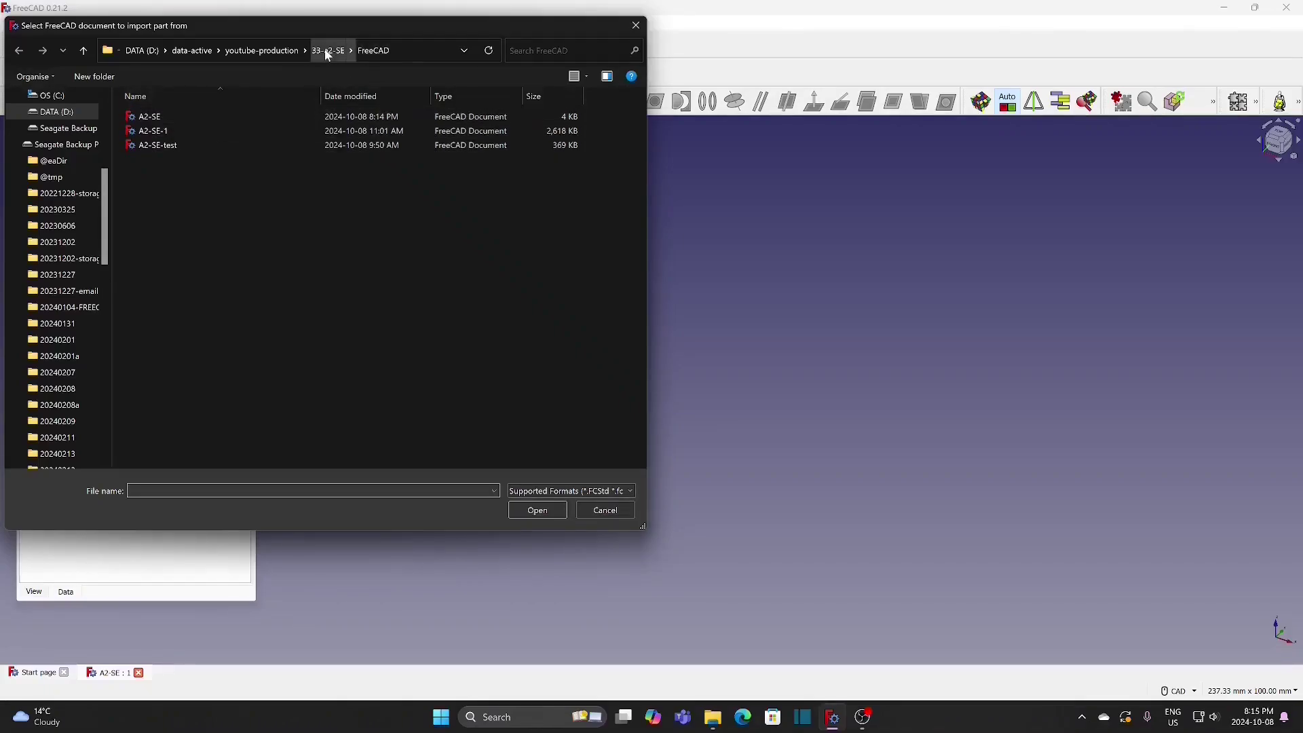
click(325, 51)
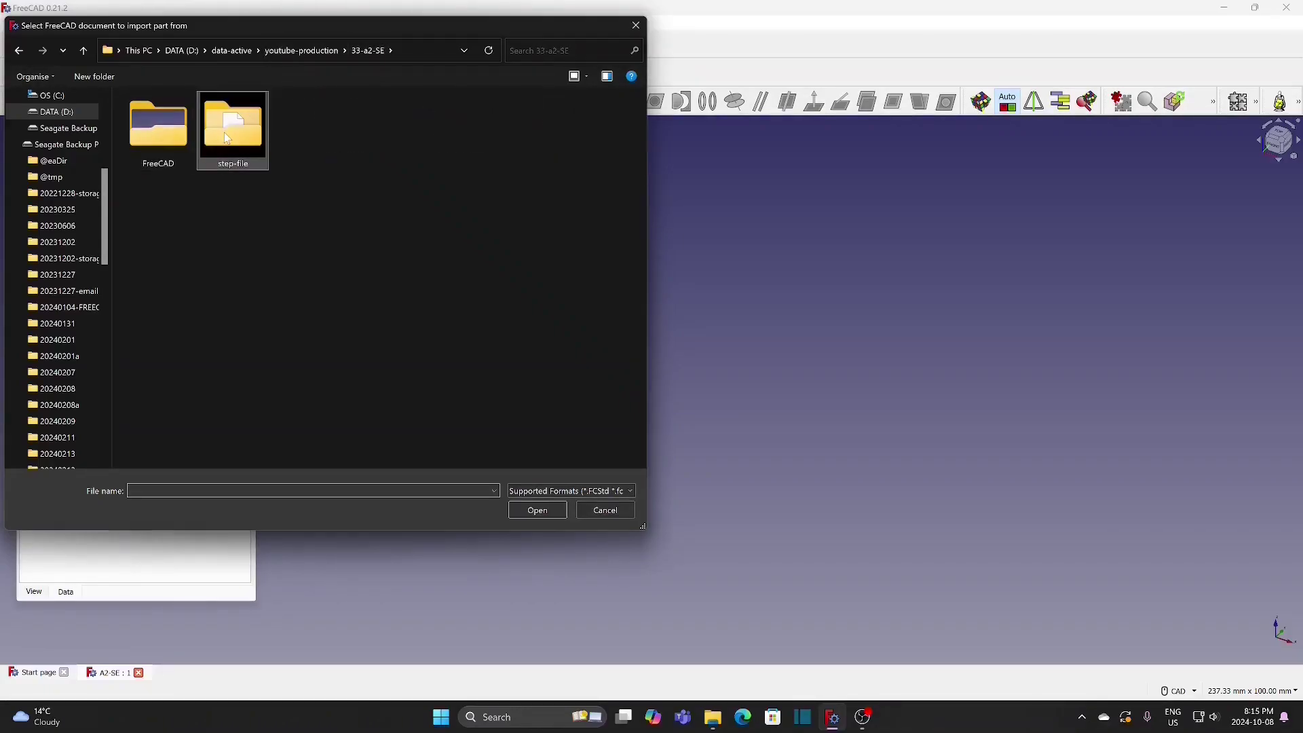
double_click(228, 135)
click(206, 132)
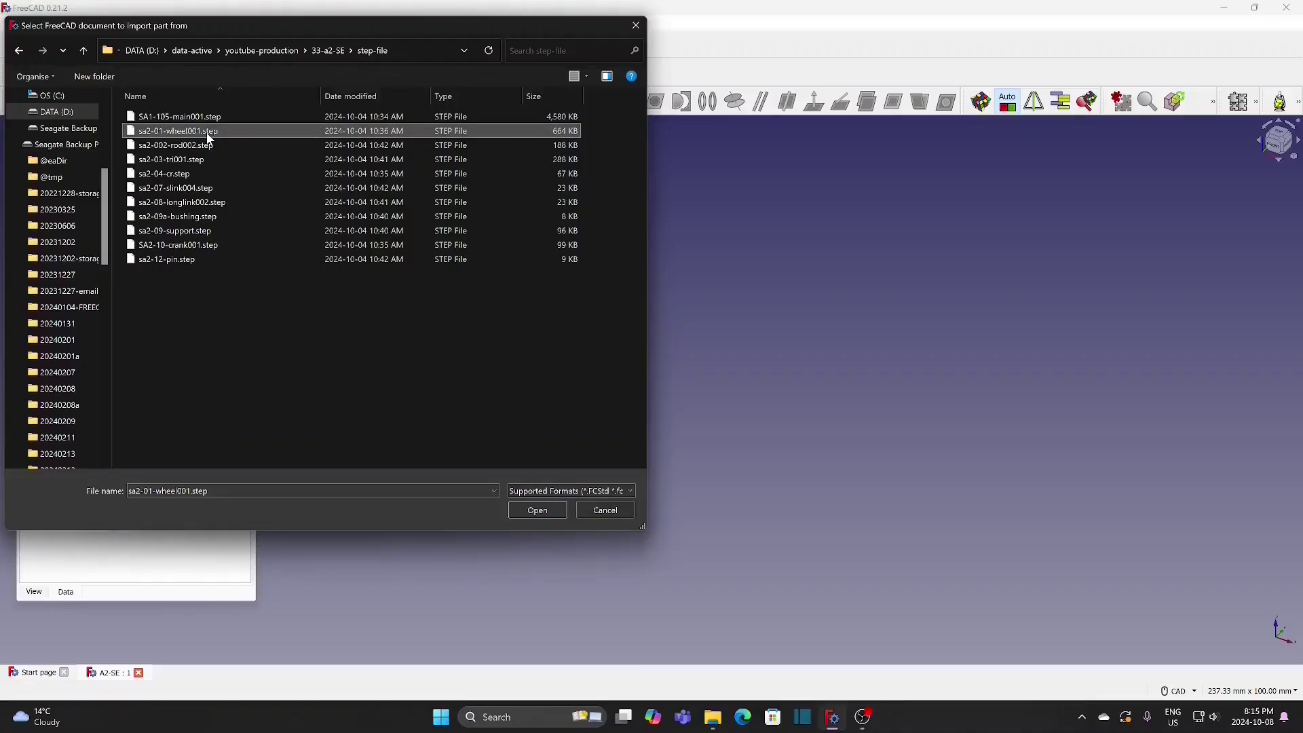
click(539, 514)
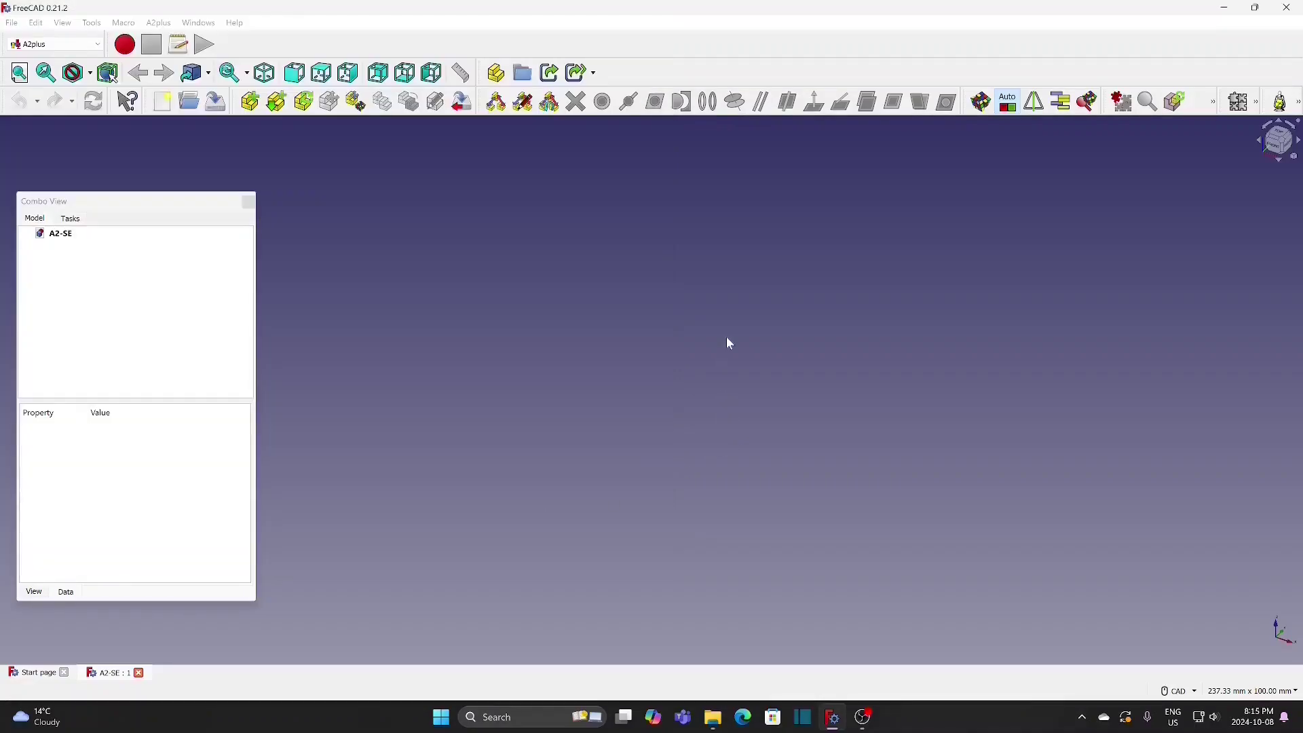
scroll(719, 302, down, 3)
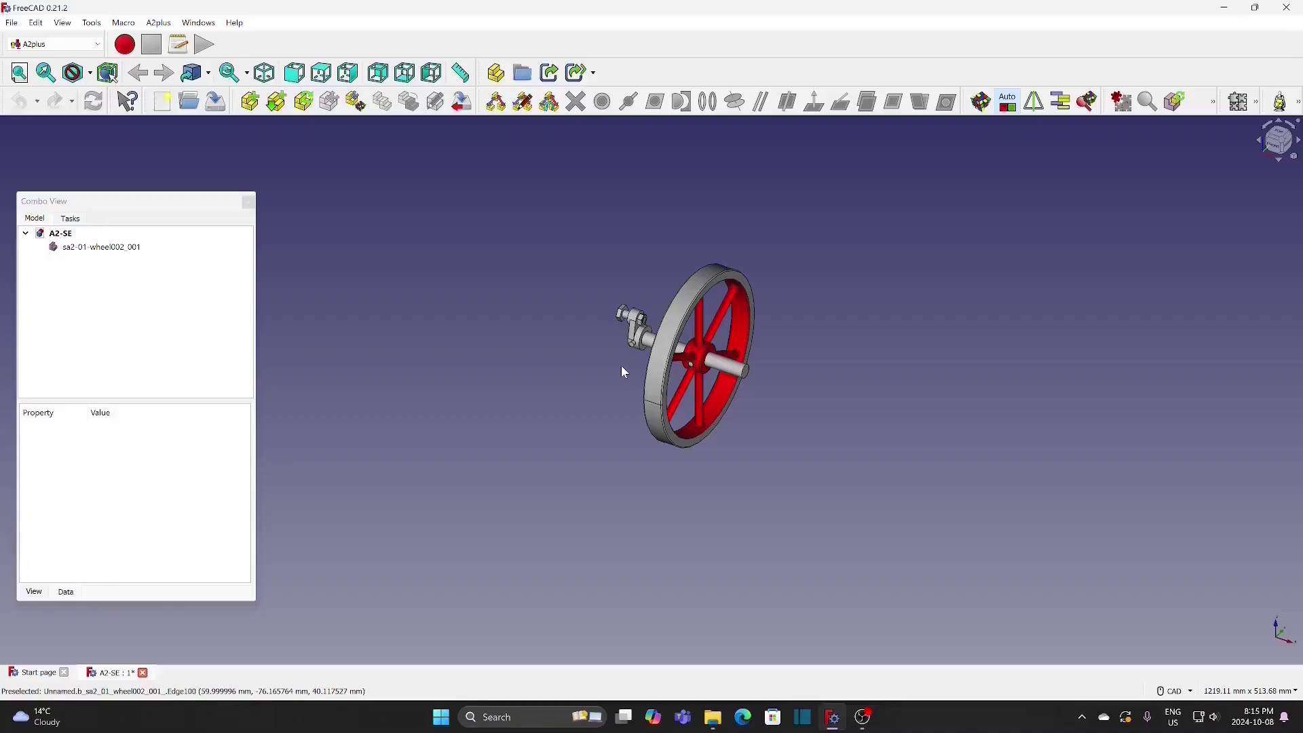
click(85, 249)
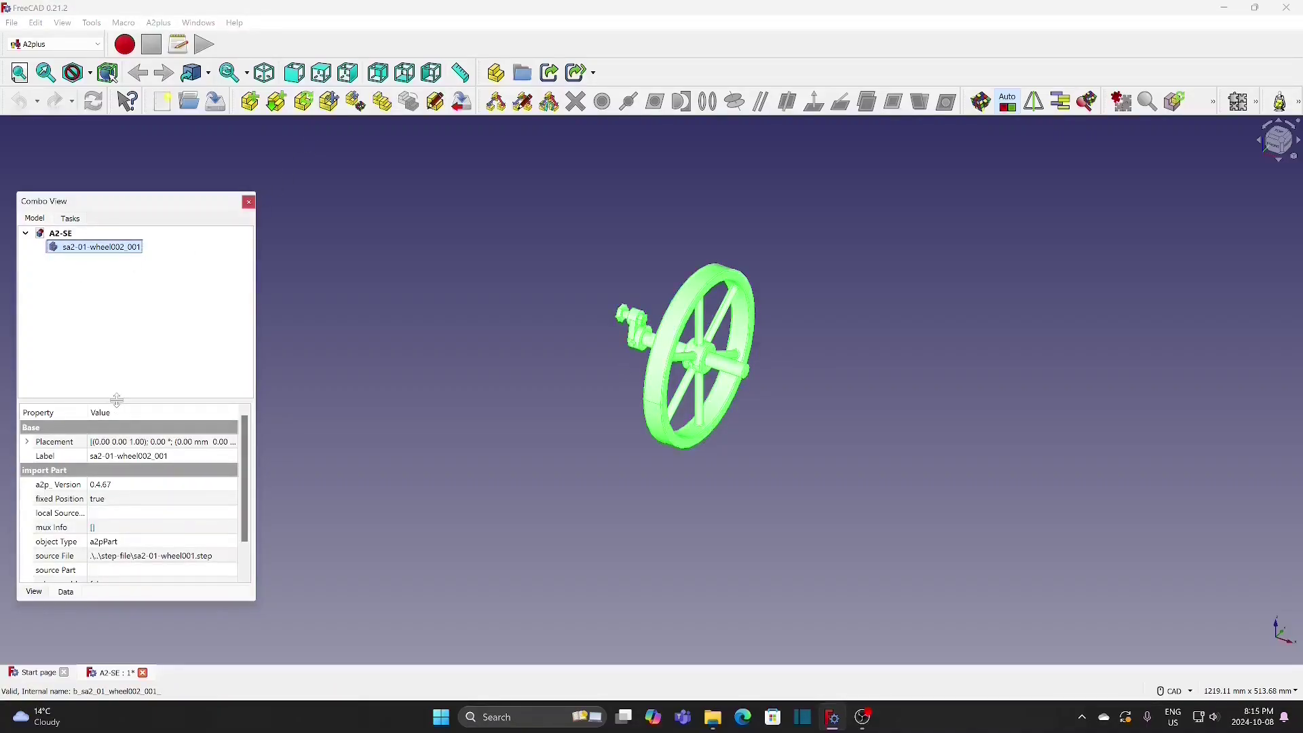
drag(117, 400, 117, 346)
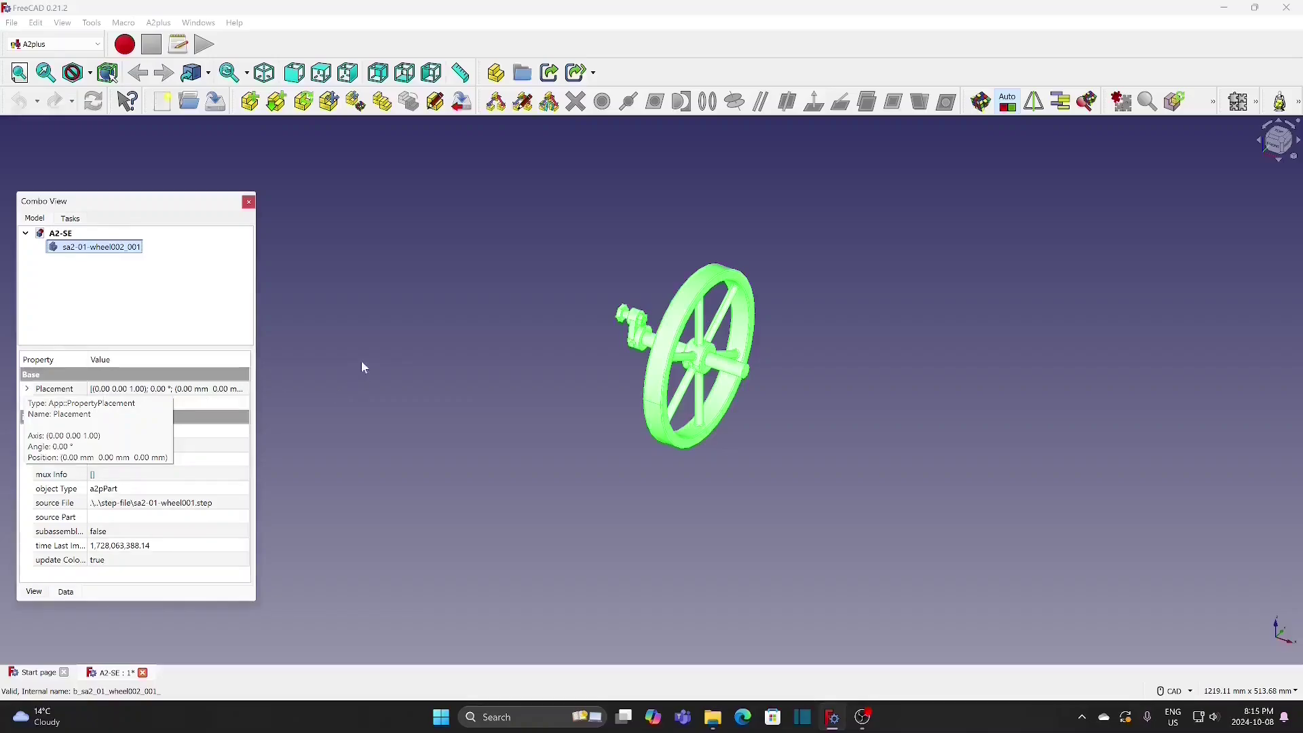
Step: Import SA1-105-main001.step and place the engine frame beside the wheel
click(249, 102)
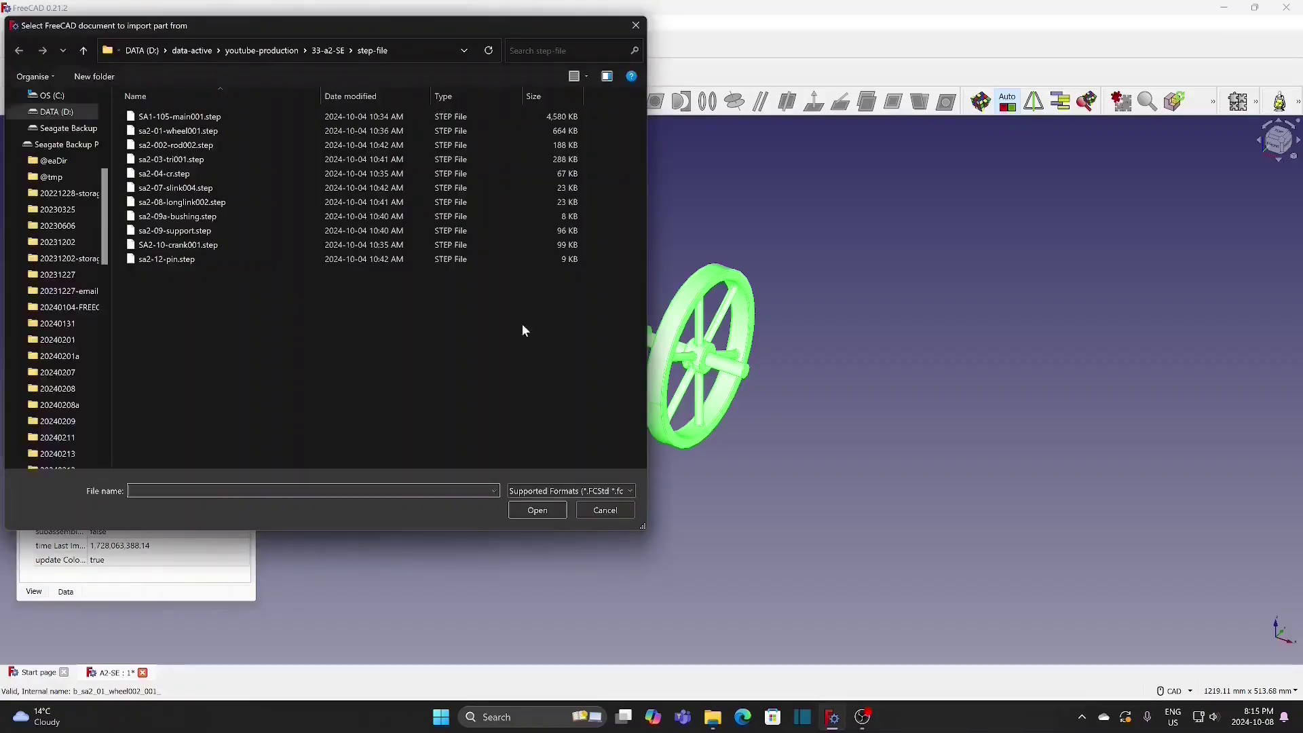
click(226, 115)
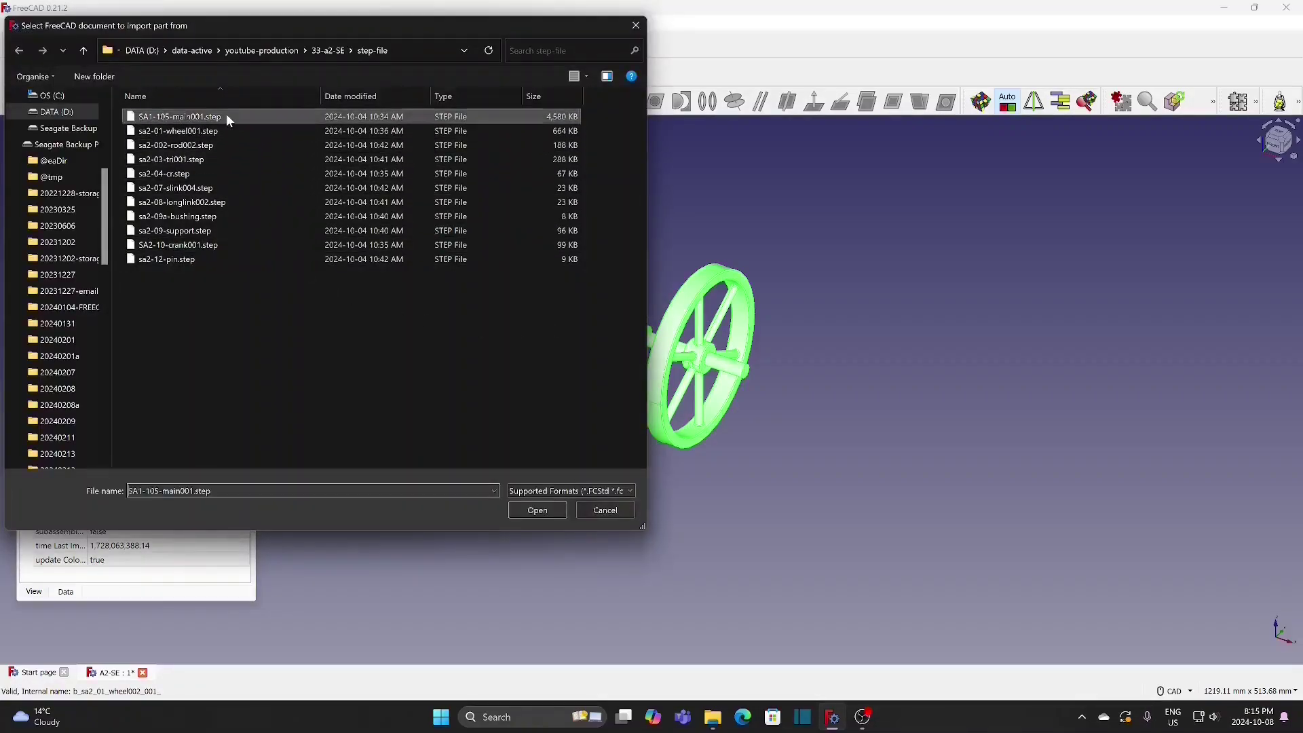
click(539, 512)
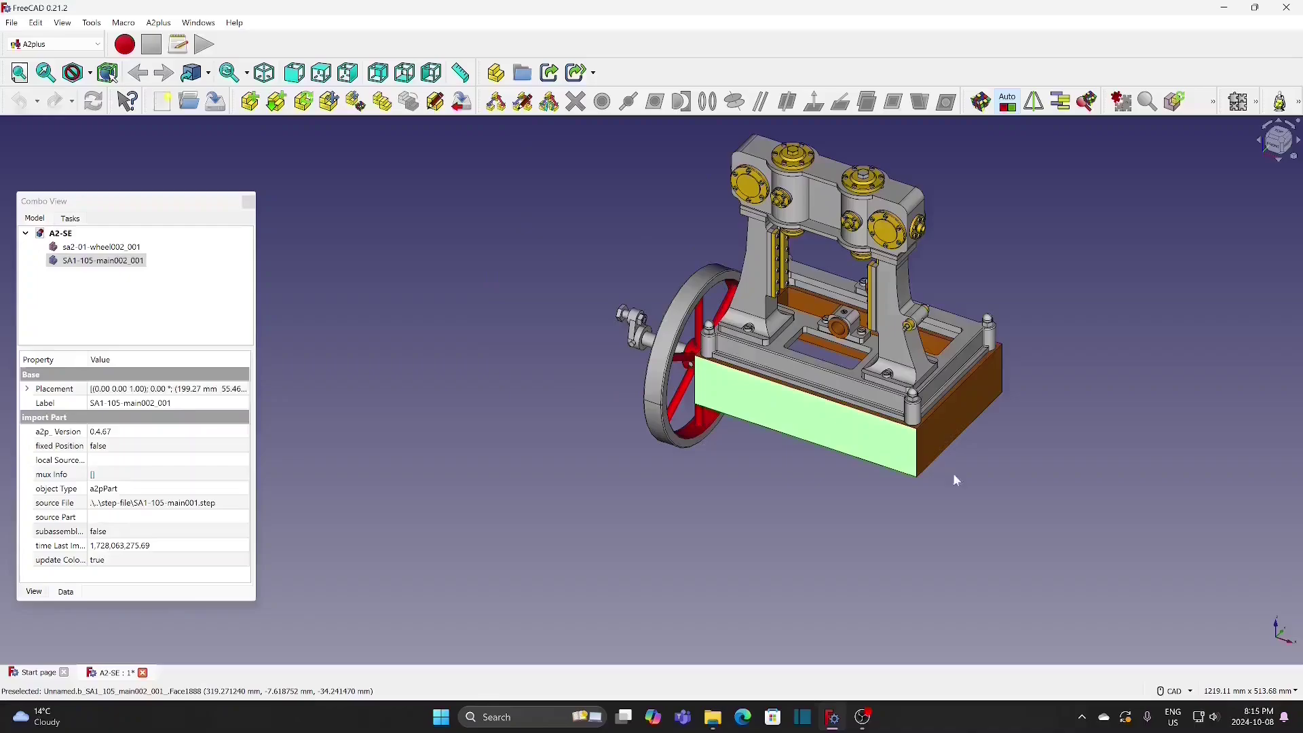
Step: Transform the engine frame with a 90° rotation increment, rotating it -90° about the vertical axis
right_click(842, 468)
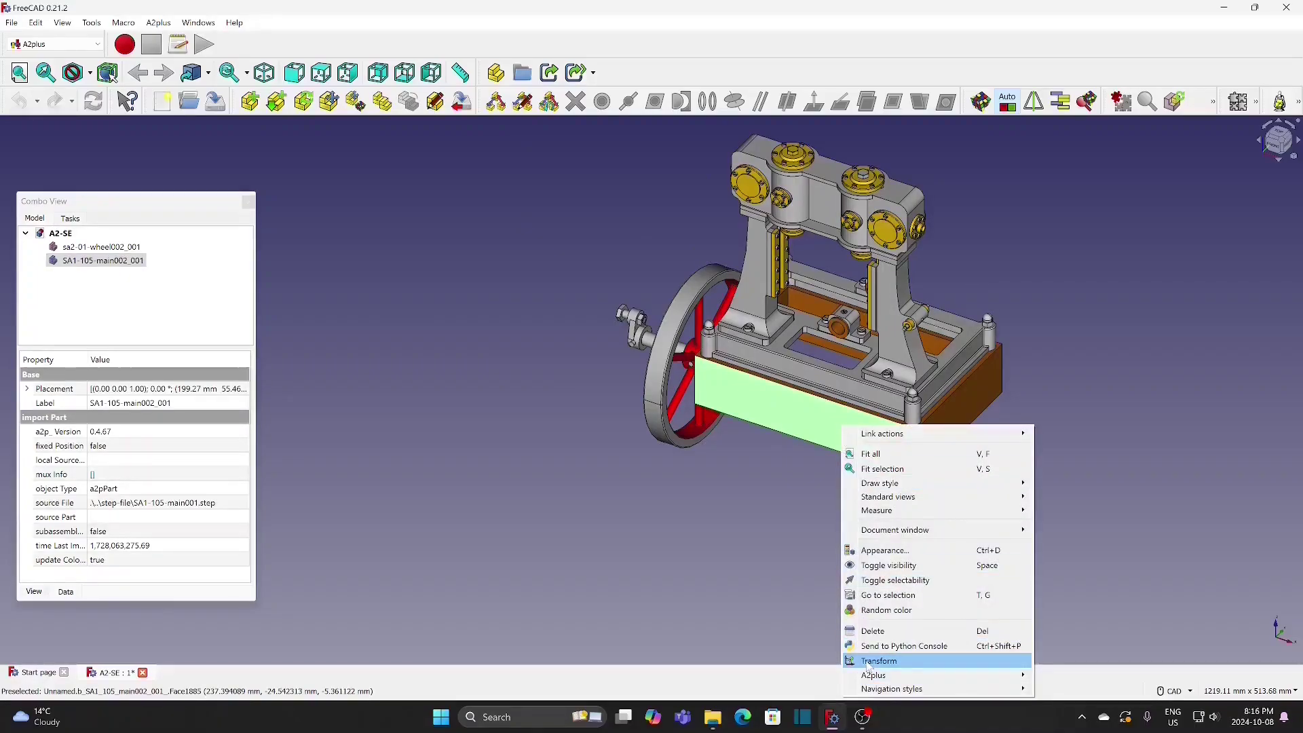
click(870, 663)
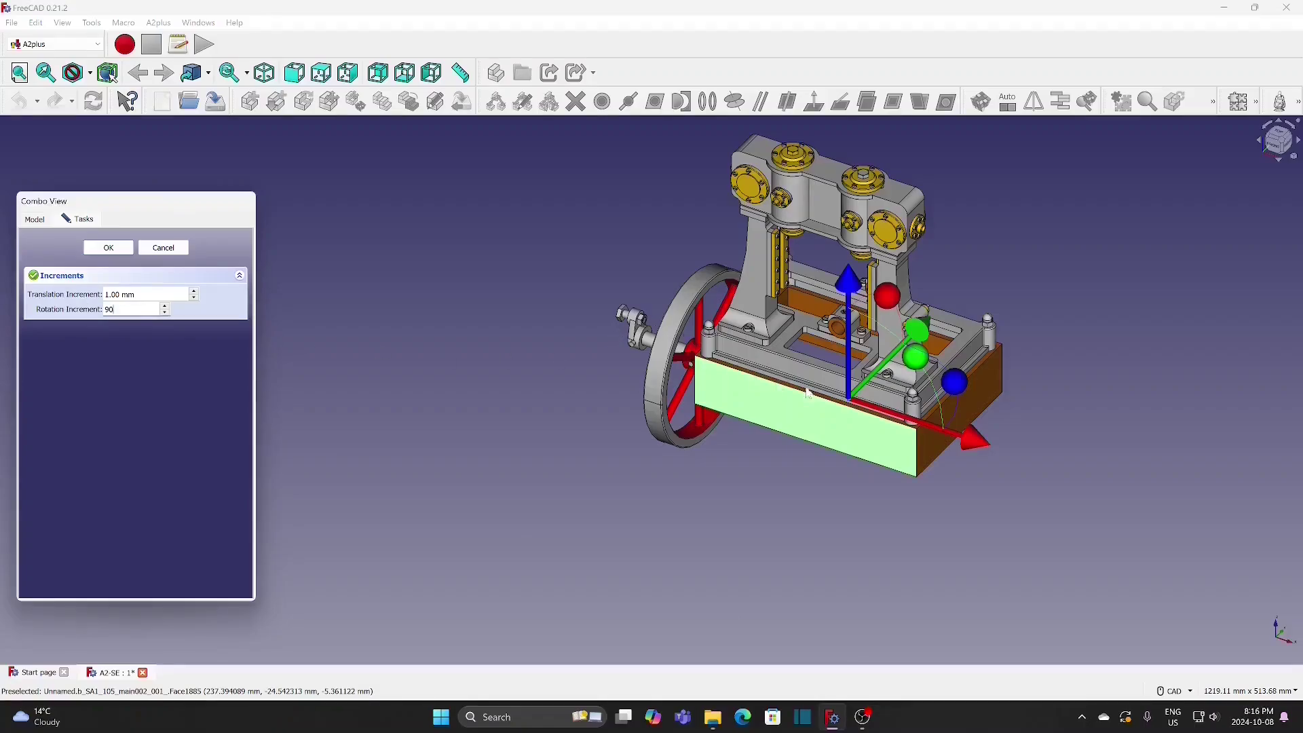
drag(961, 390, 793, 482)
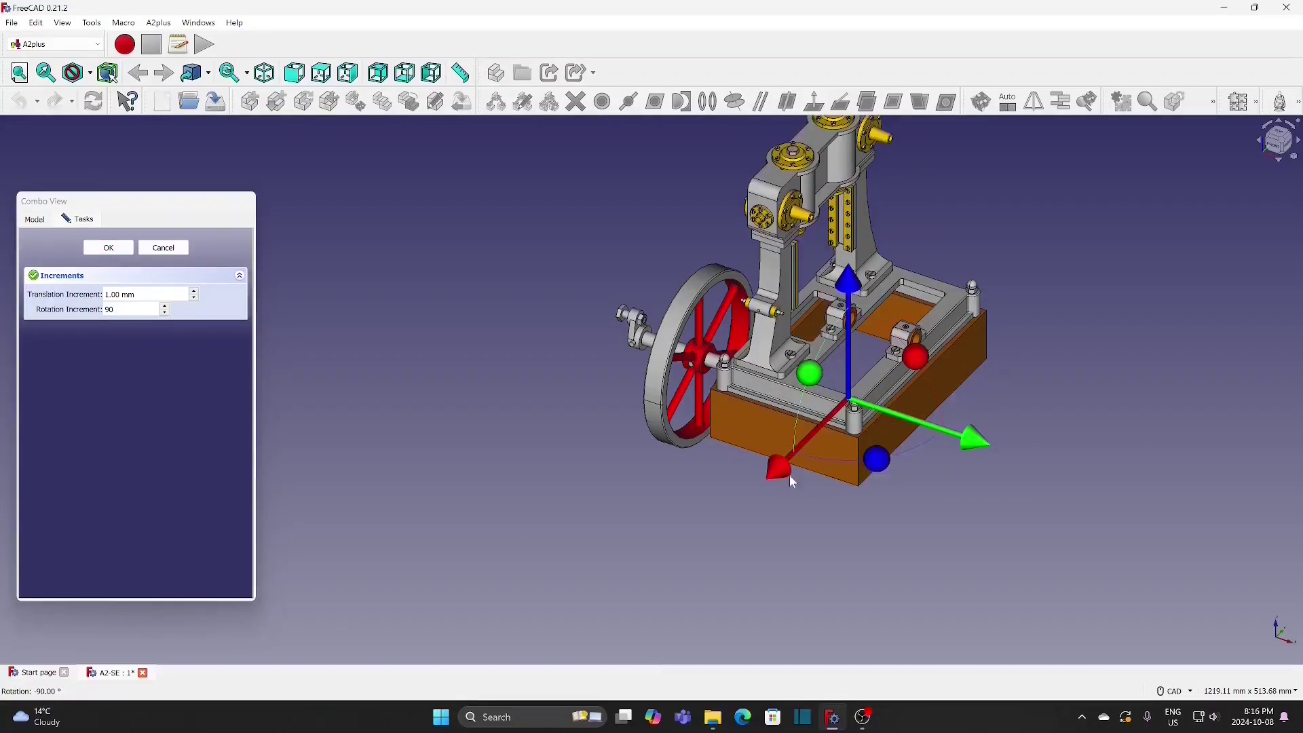
click(109, 248)
middle_drag(960, 216, 943, 279)
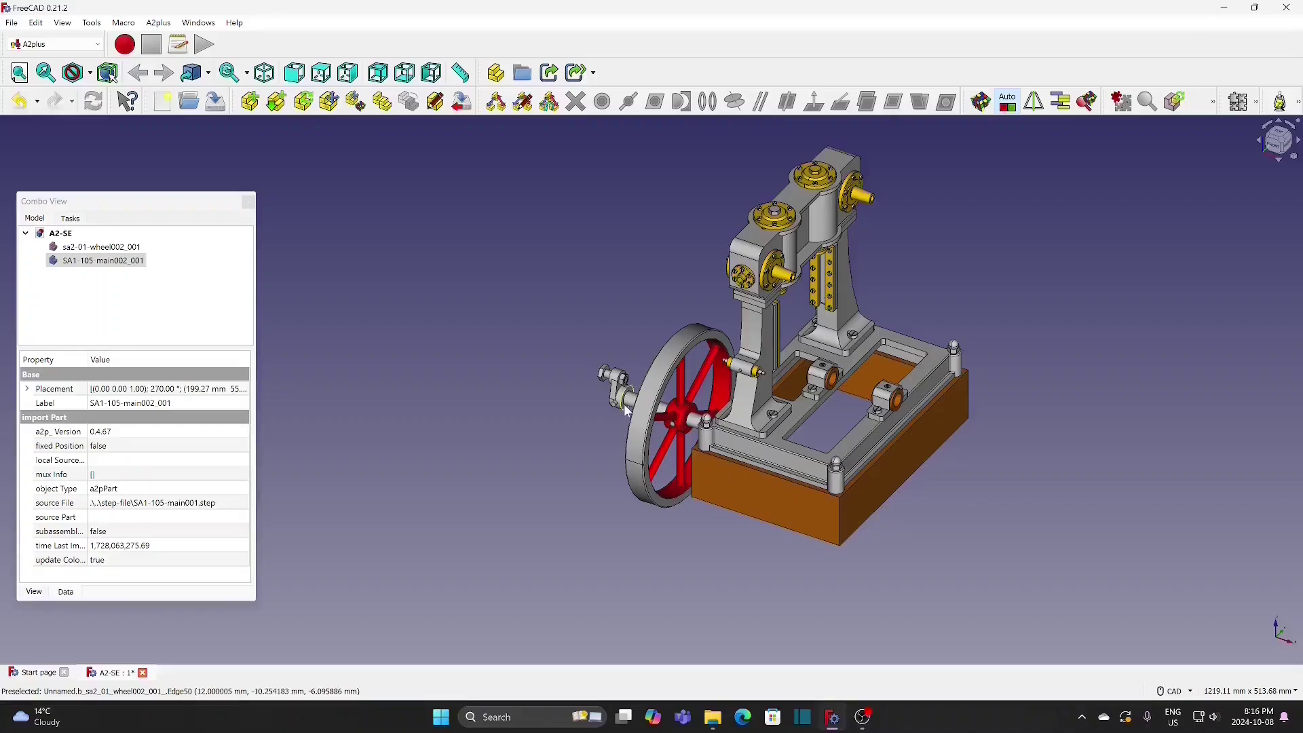
Step: Add a circular edge constraint between the wheel's crankshaft edge and the frame's bearing edge, with opposed direction and 0 mm offset
click(622, 409)
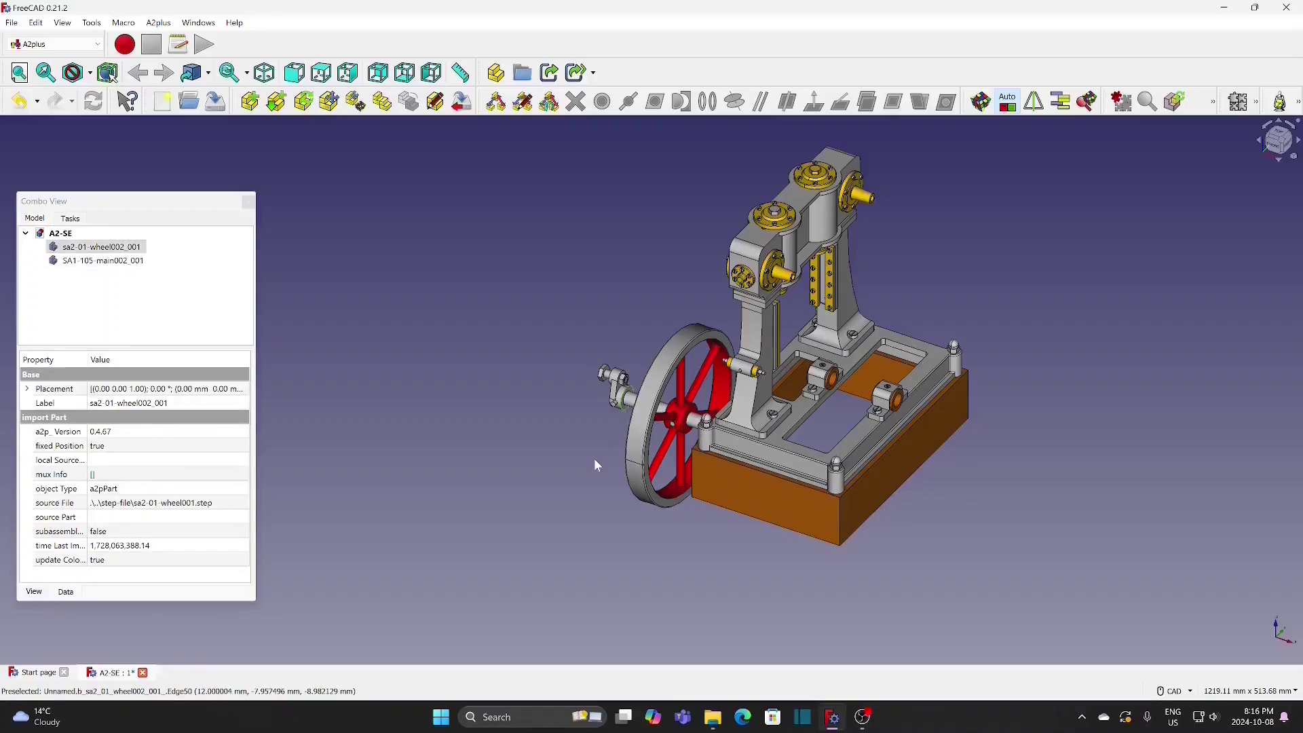
middle_drag(613, 467, 866, 430)
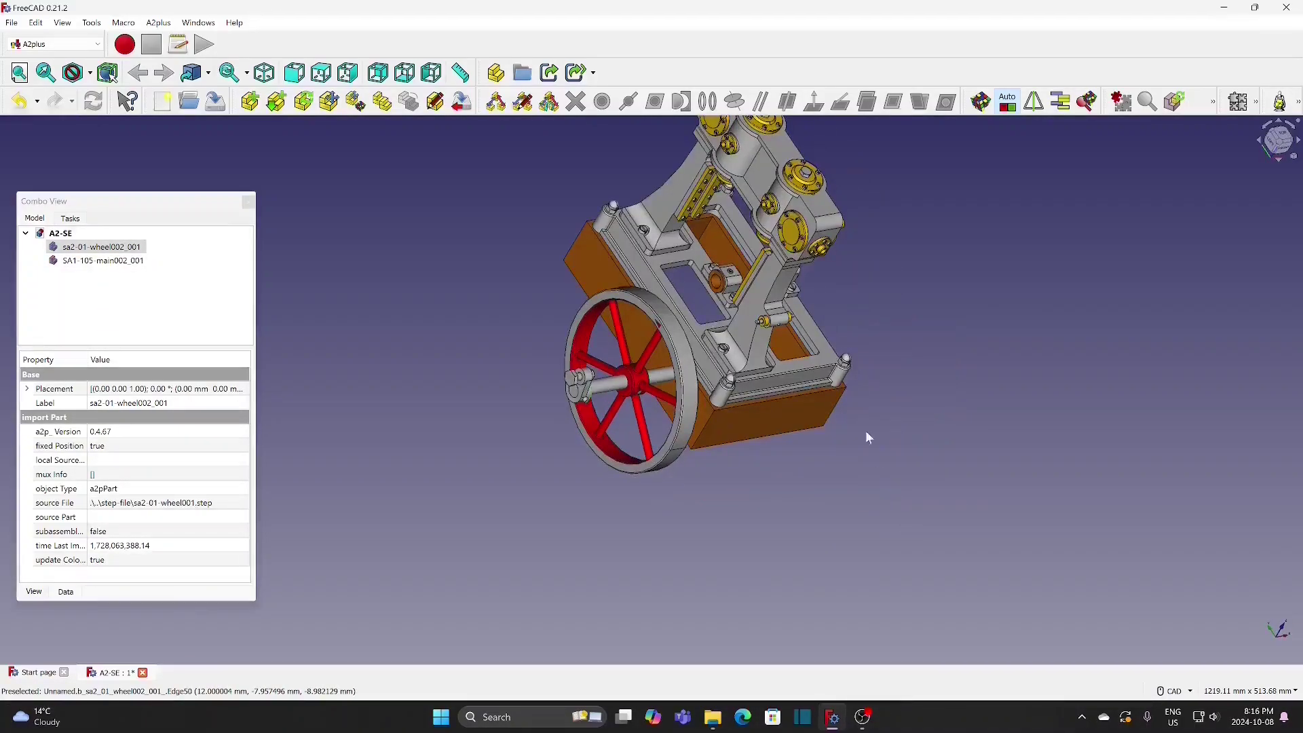
ctrl+click(725, 293)
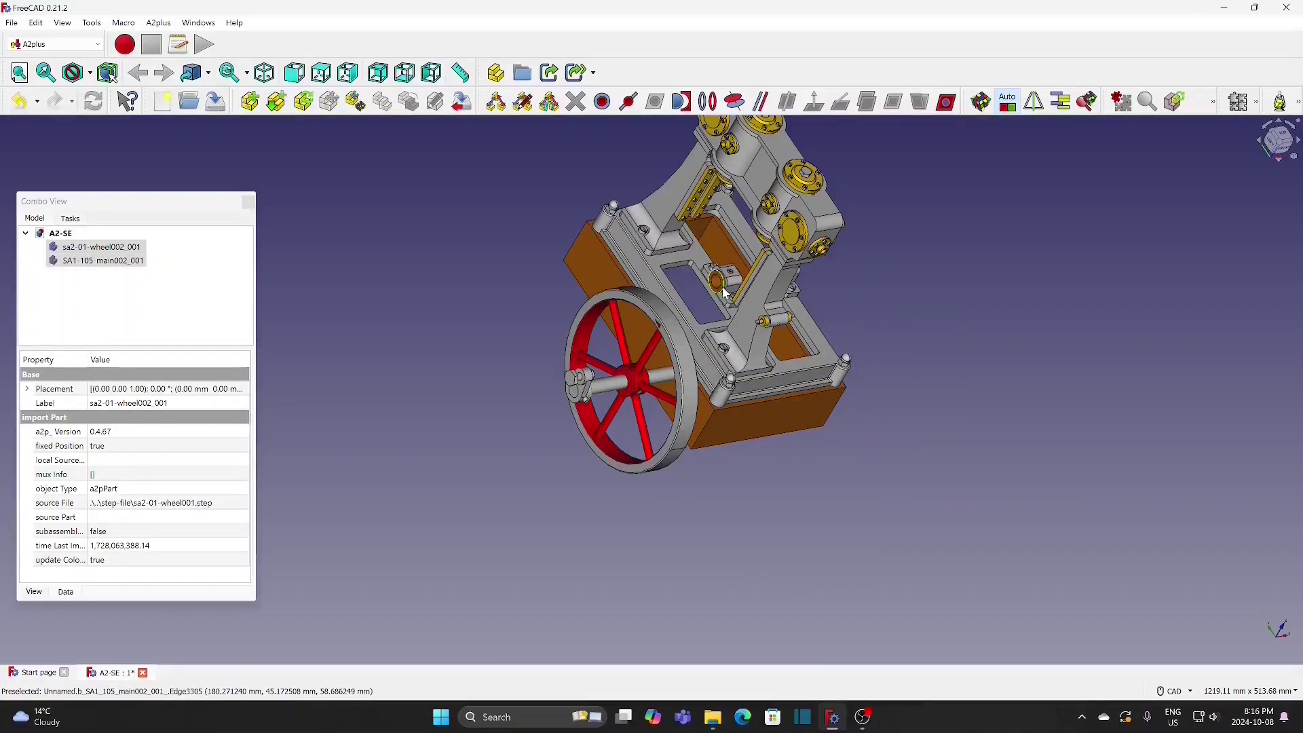
click(708, 102)
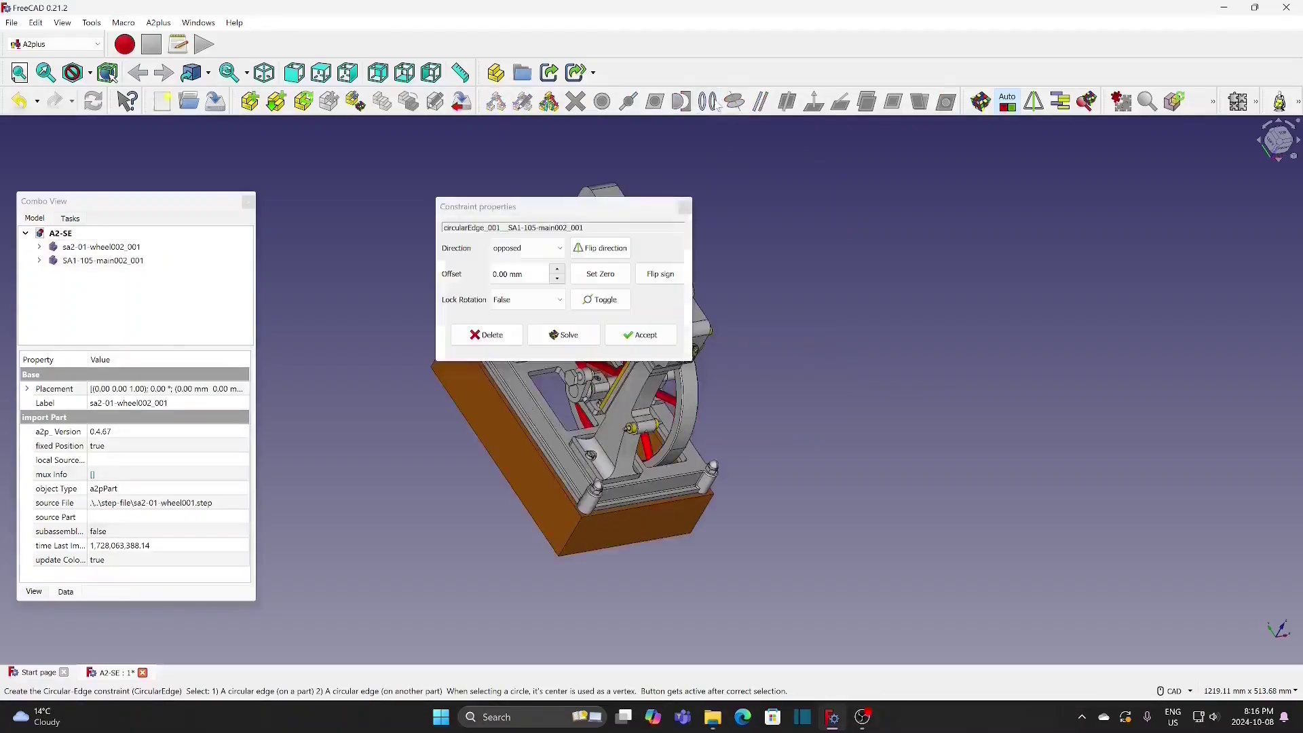
click(648, 343)
middle_drag(889, 409, 413, 311)
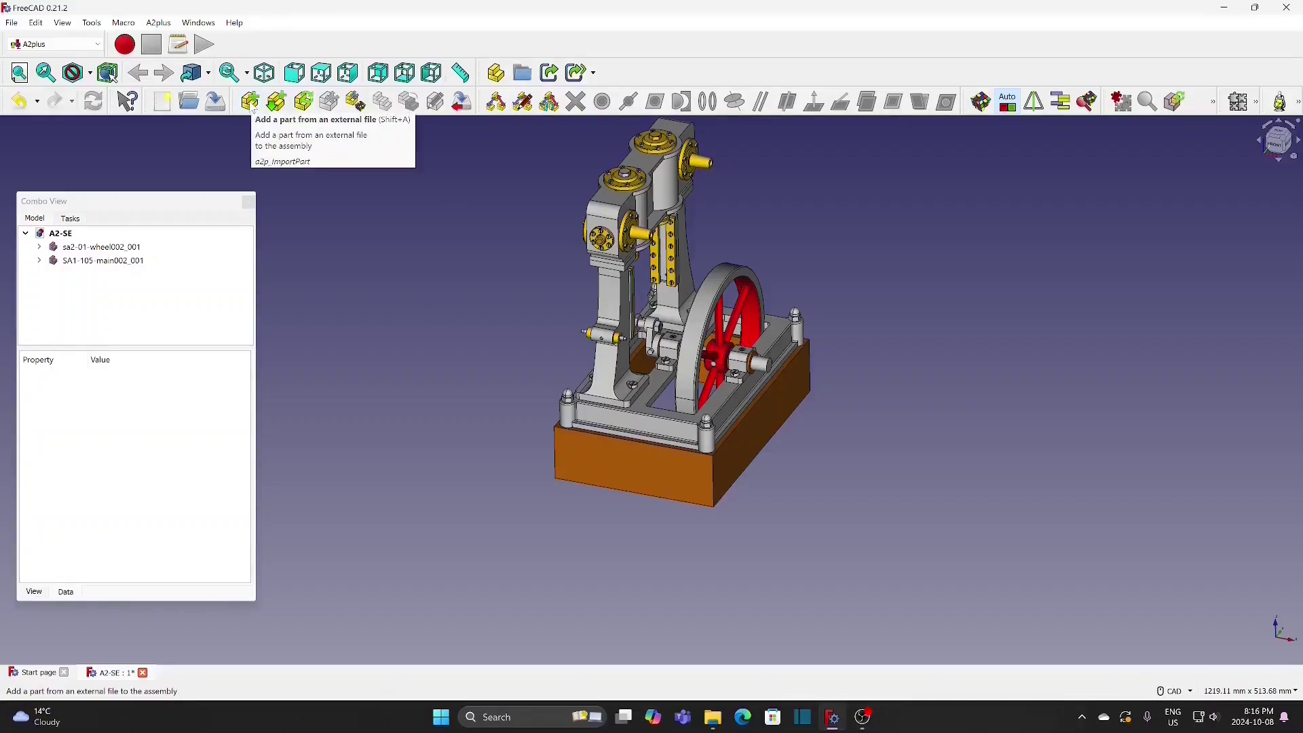
Step: Import SA2-10-crank001.step and place it in the empty space beside the engine
click(250, 103)
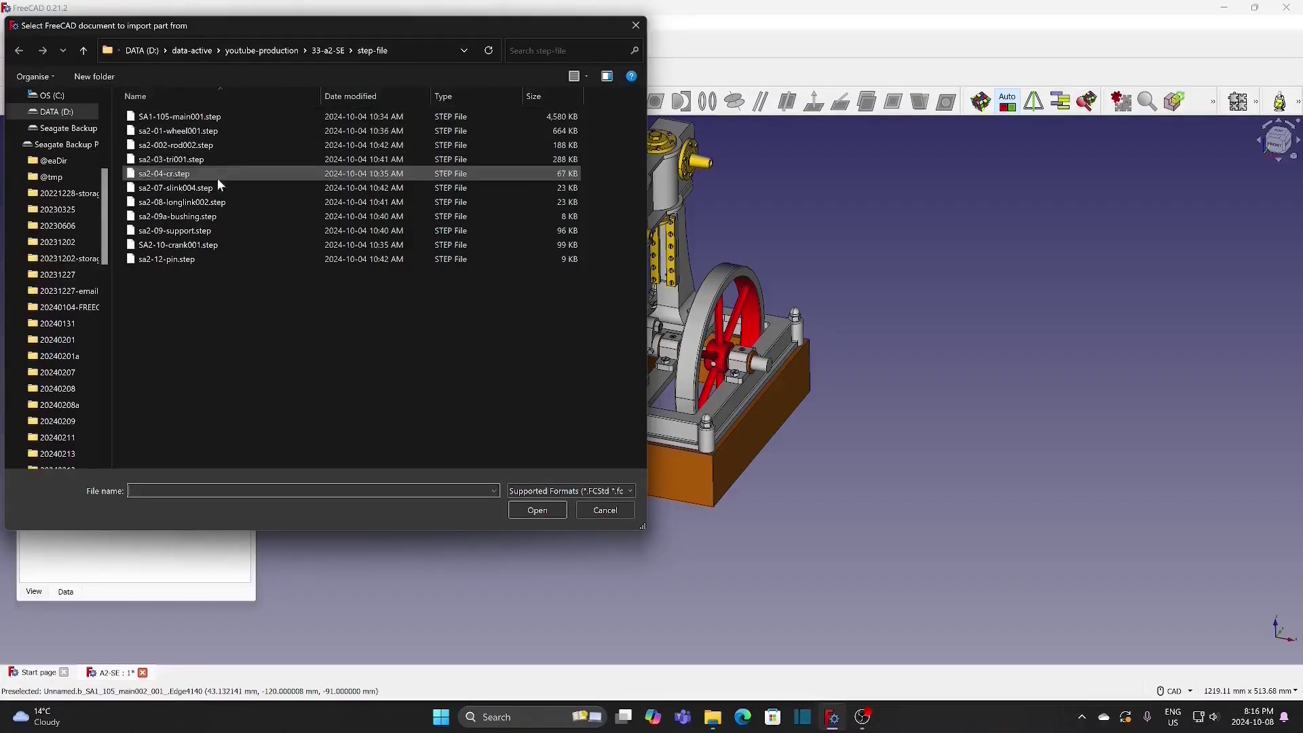
click(209, 243)
click(536, 511)
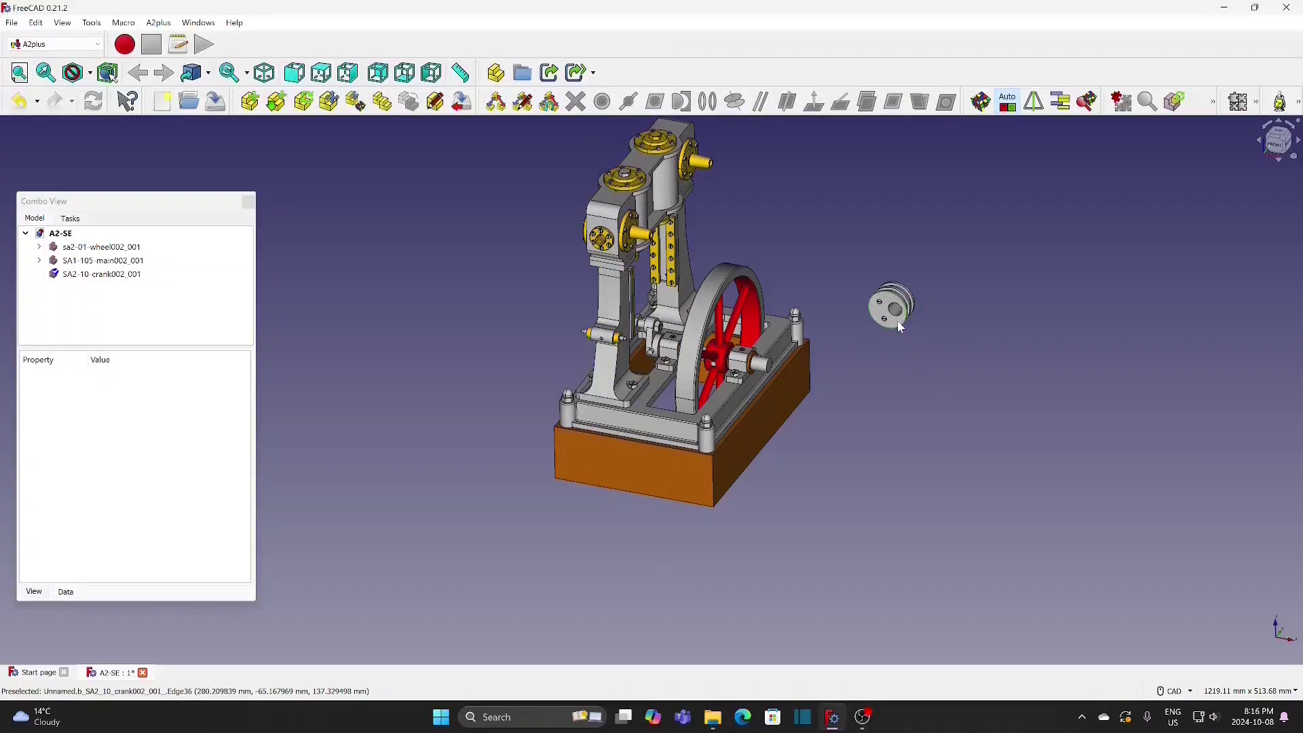
Step: Transform the crank part by rotating it 90° about the vertical axis, lowering it 77 mm and moving it 31 mm towards the engine
click(898, 292)
right_click(896, 319)
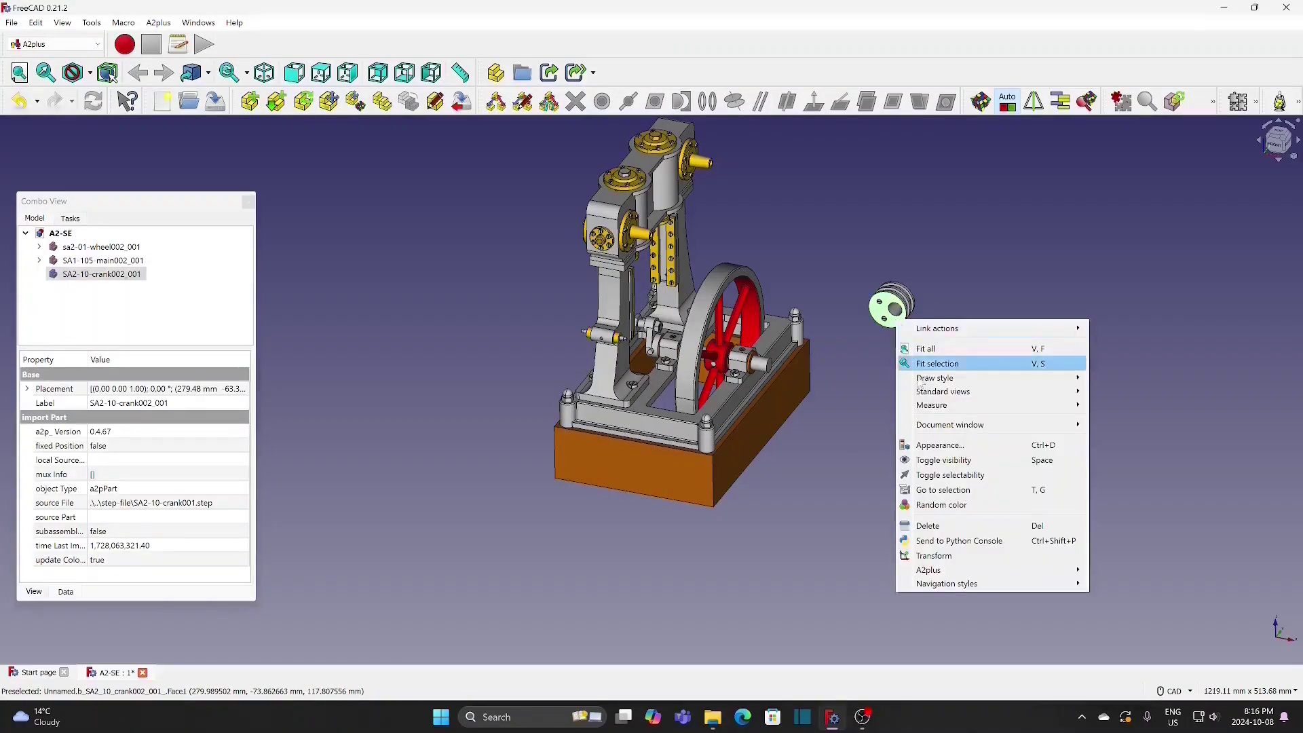
click(962, 554)
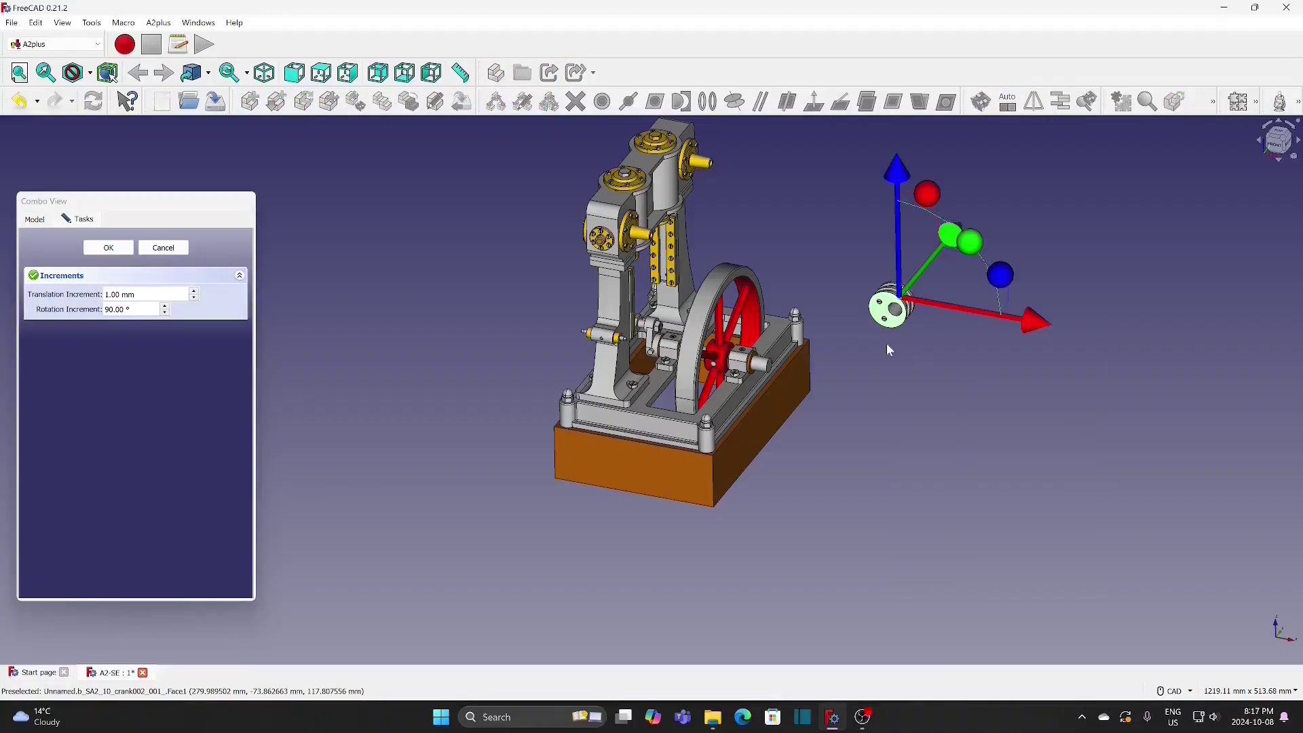
drag(1004, 286, 930, 271)
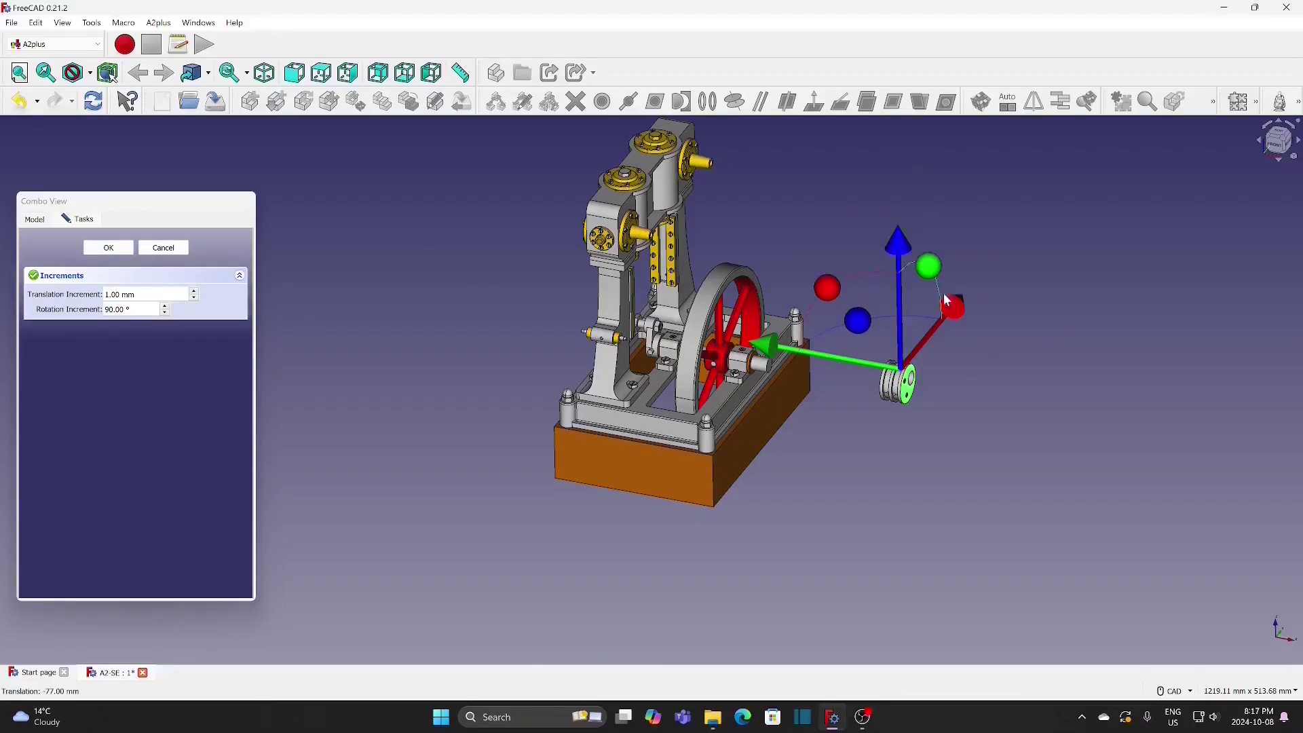
drag(781, 353, 315, 296)
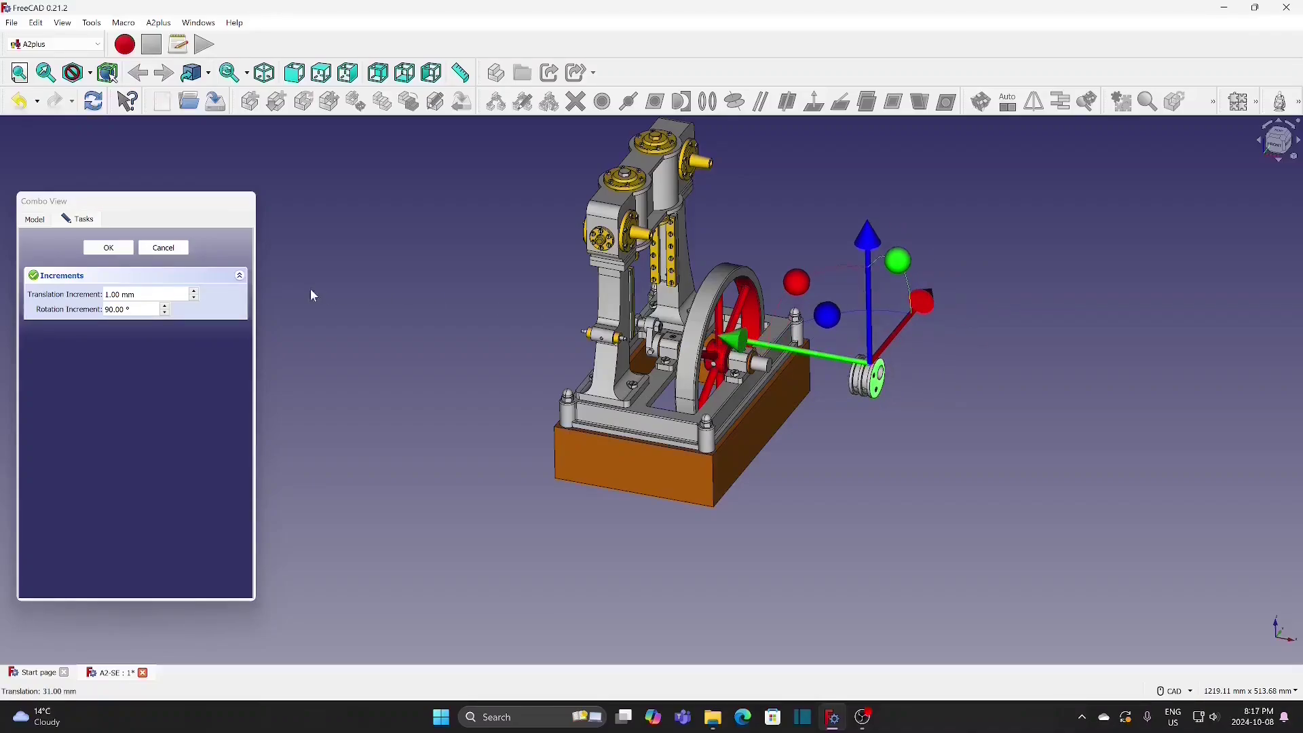
click(143, 253)
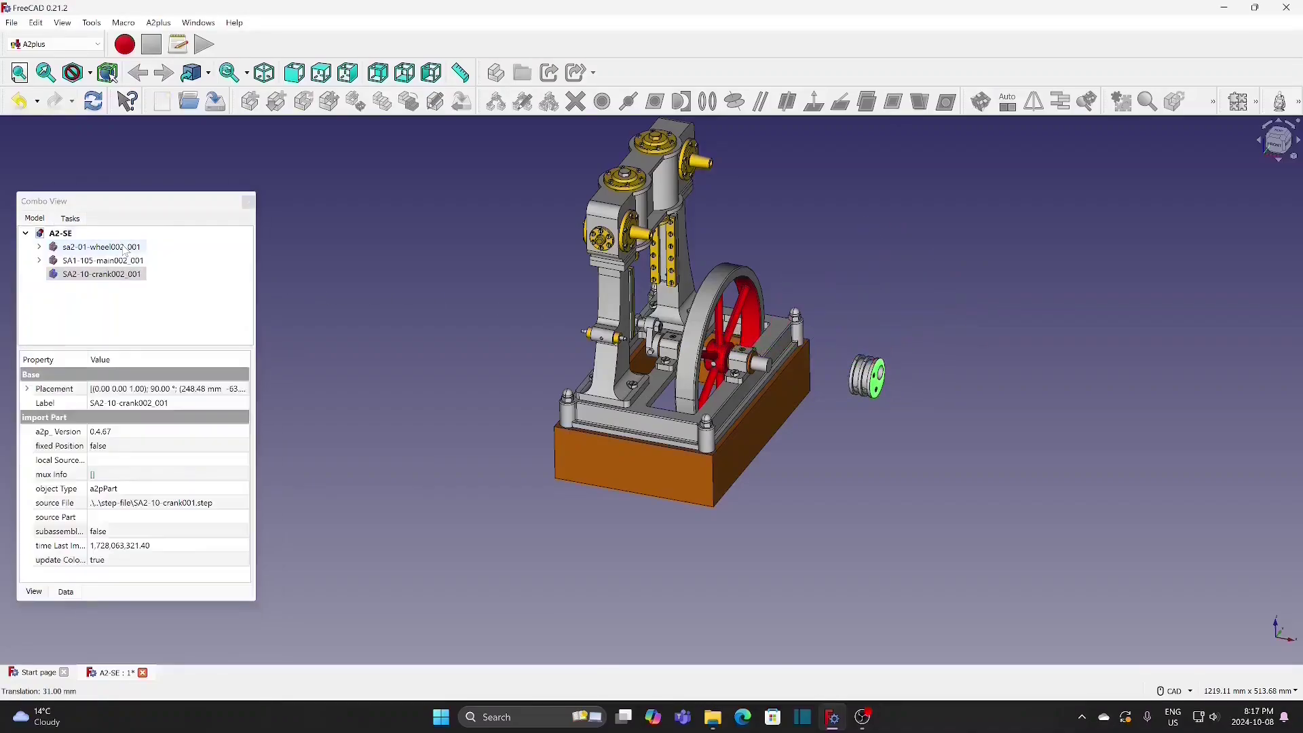
click(879, 473)
Step: Add a circular edge constraint between the crank's bore edge and the crankshaft's outer end edge, with aligned direction and 0 mm offset
scroll(882, 469, up, 4)
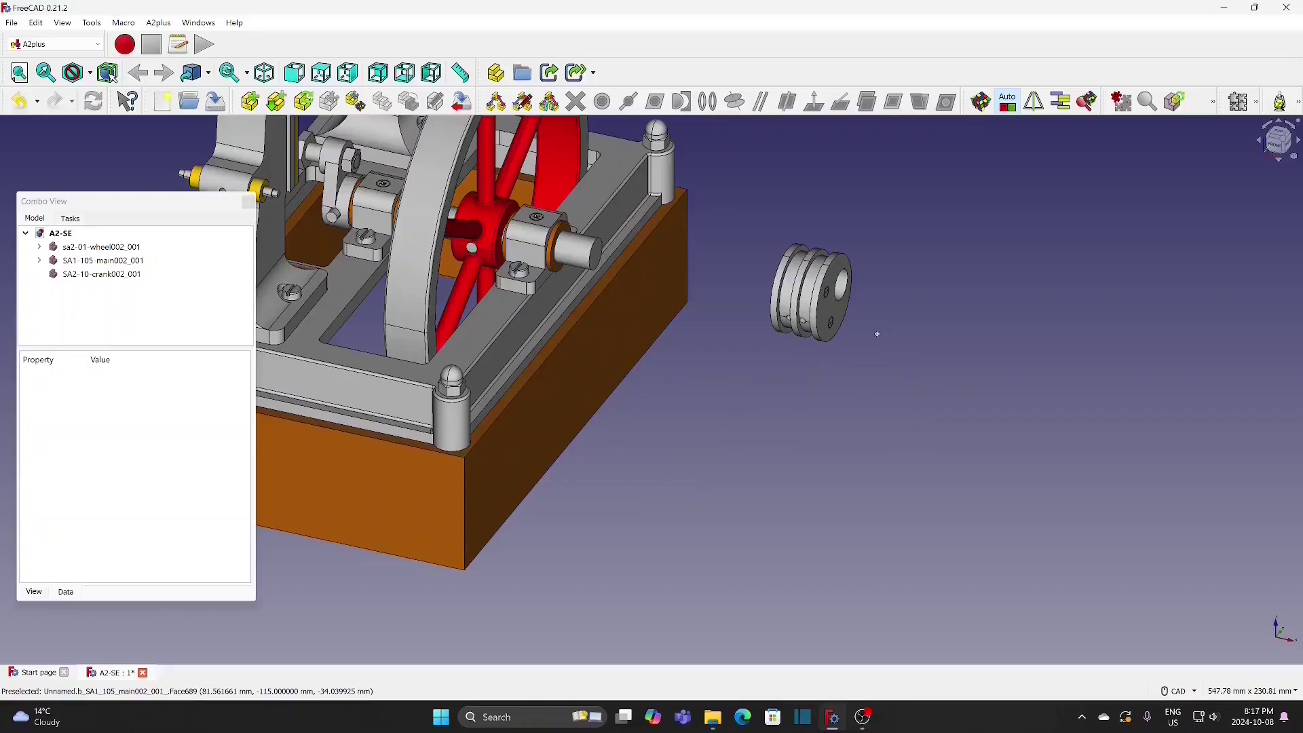
middle_drag(878, 334, 906, 404)
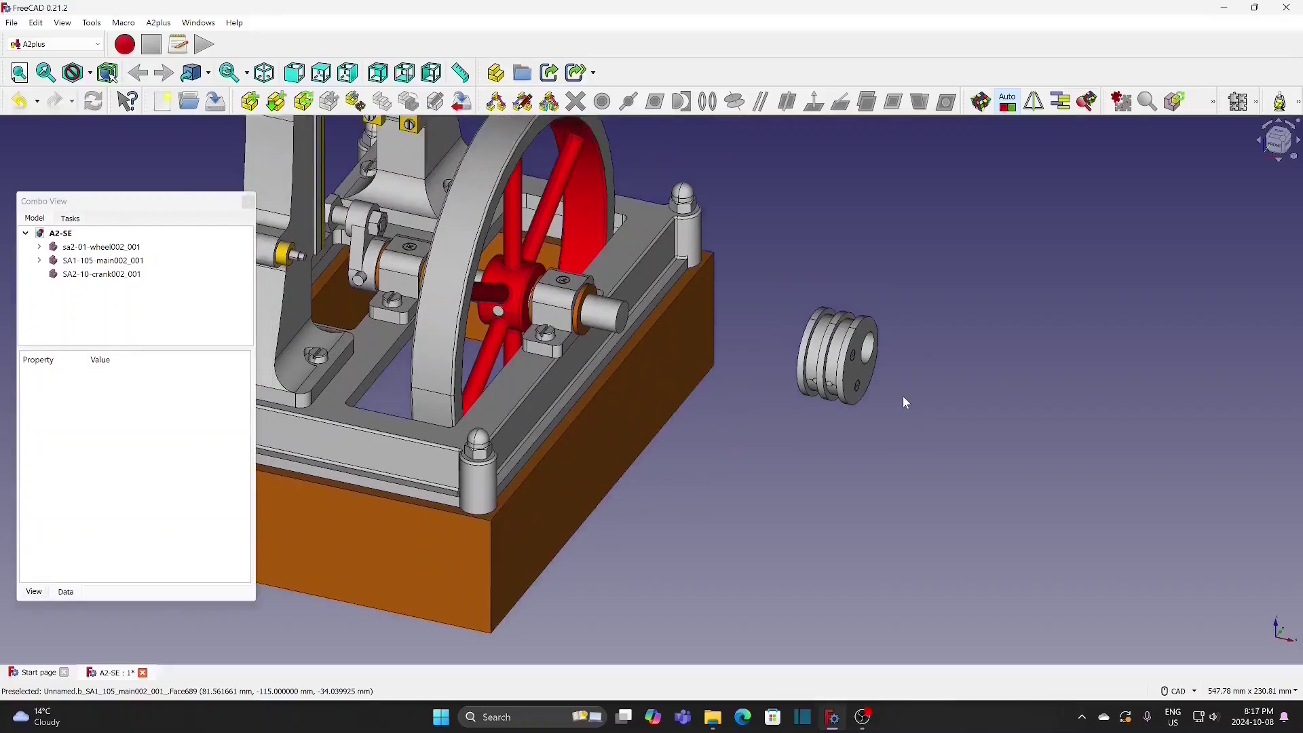
click(868, 370)
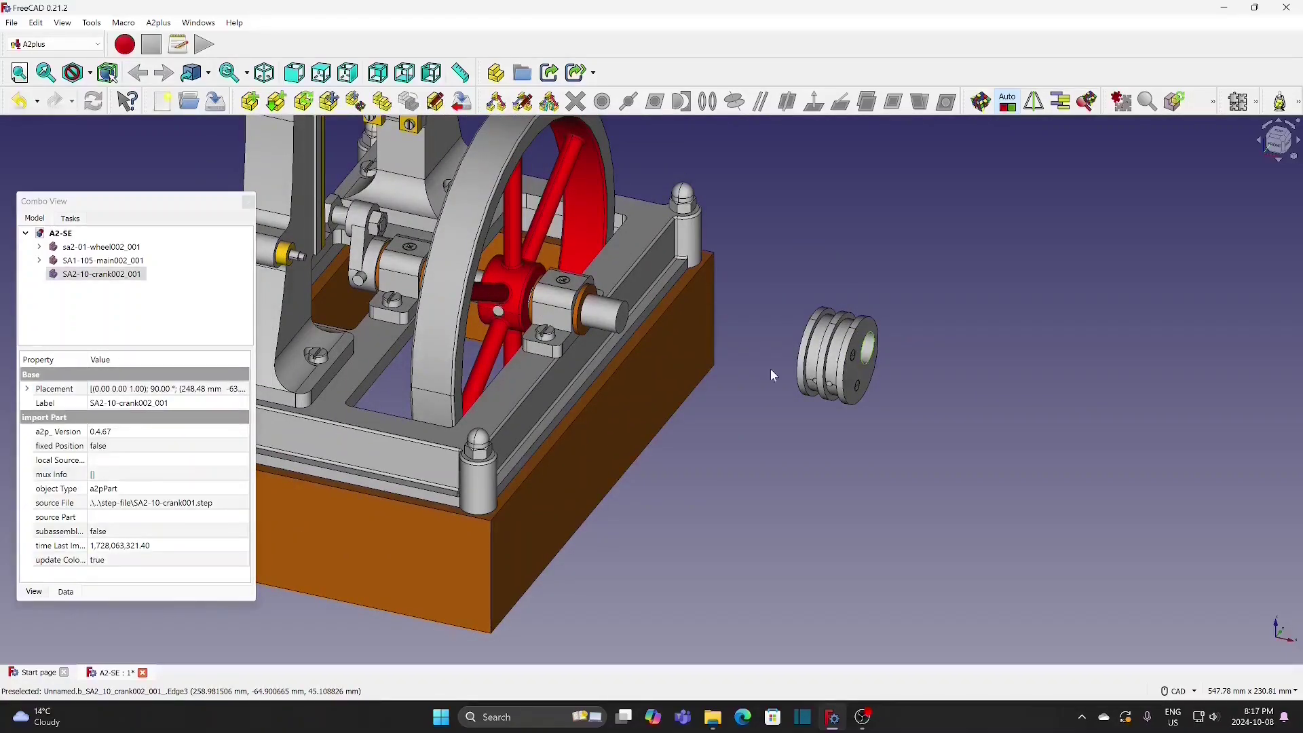
ctrl+click(618, 325)
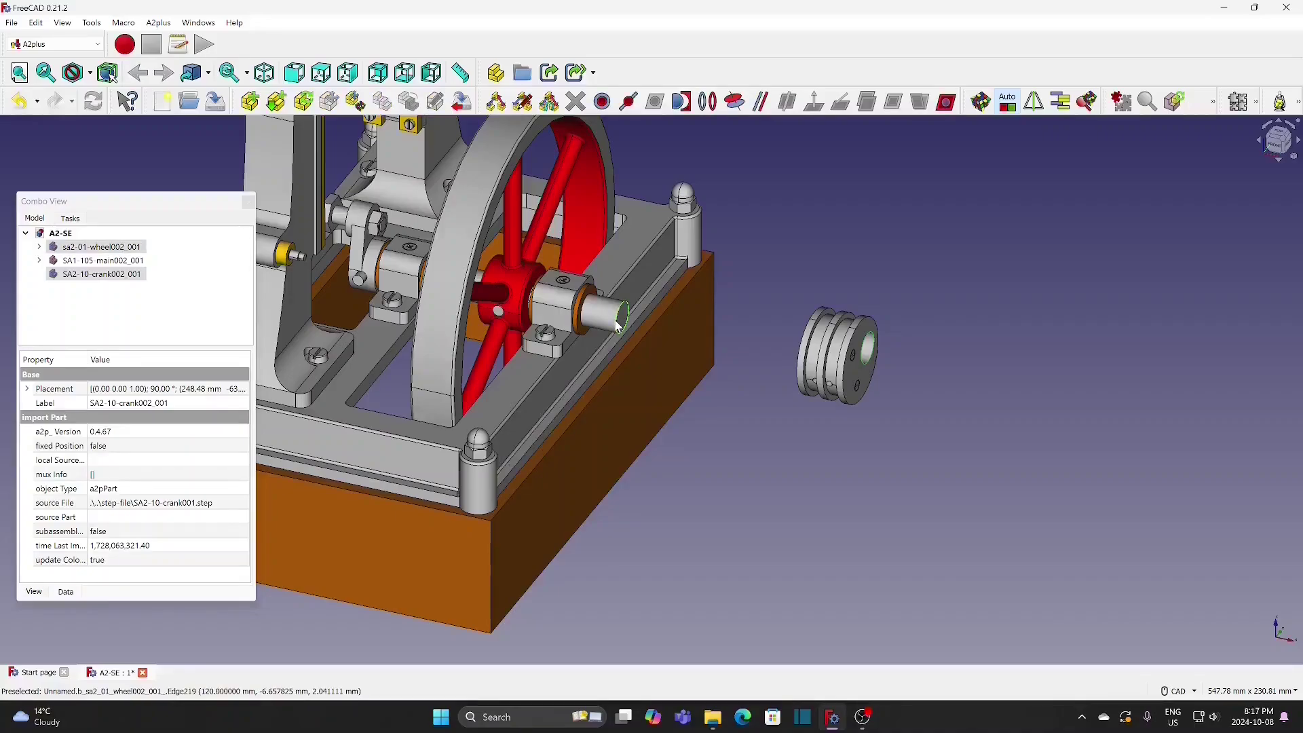
click(709, 102)
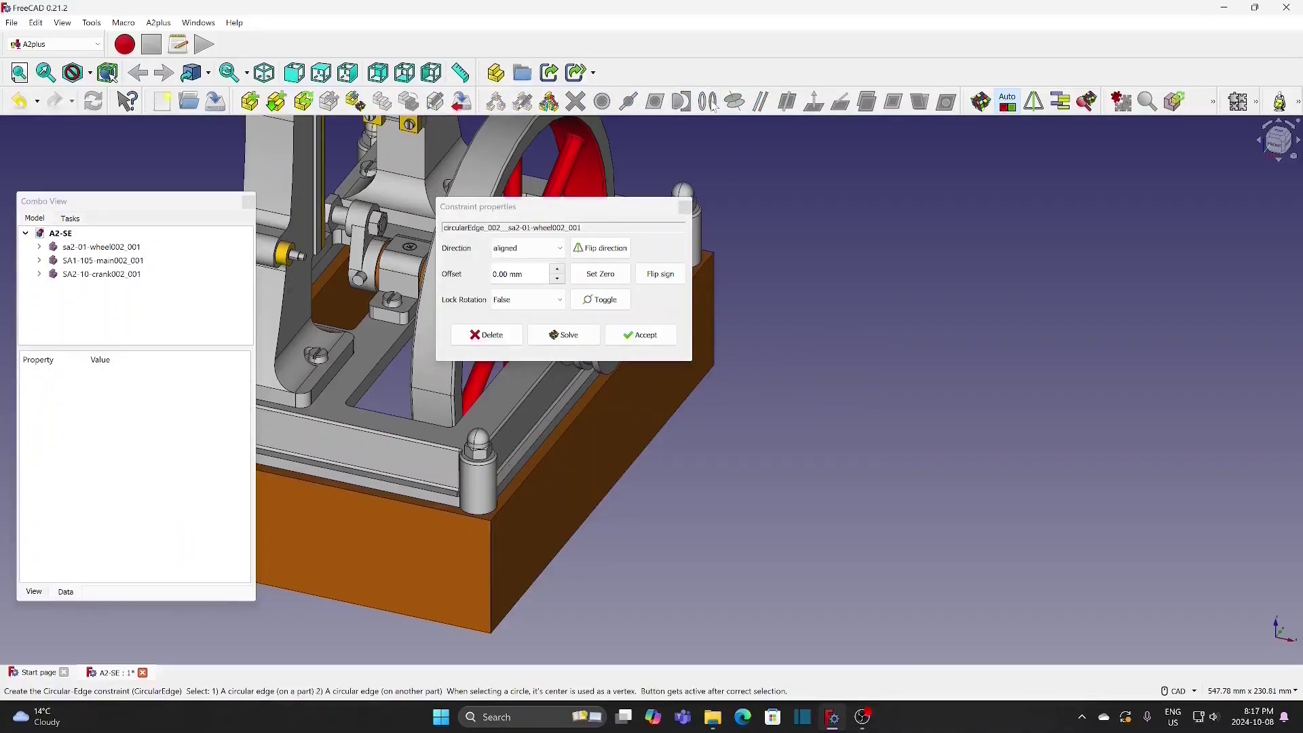
click(656, 335)
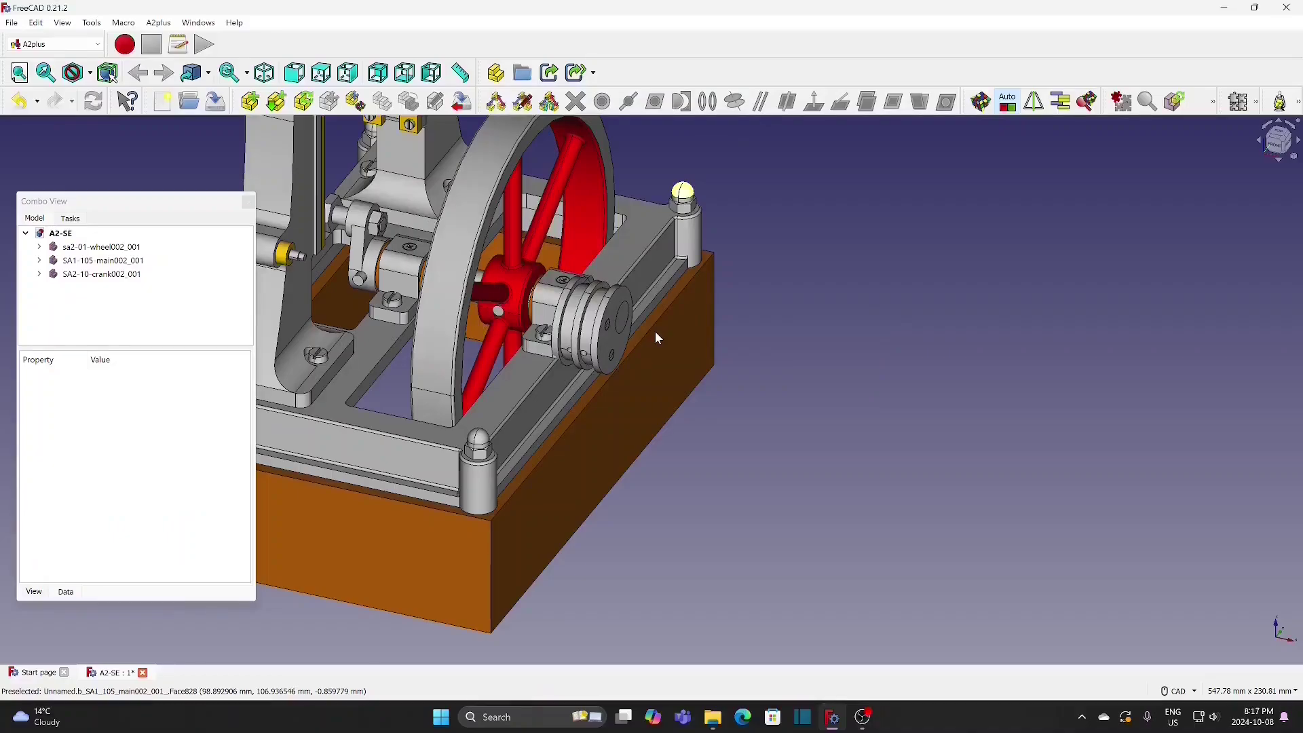
Step: Transform the crank part by moving it 64 mm outward along the crankshaft axis, away from the engine
click(620, 345)
right_click(620, 345)
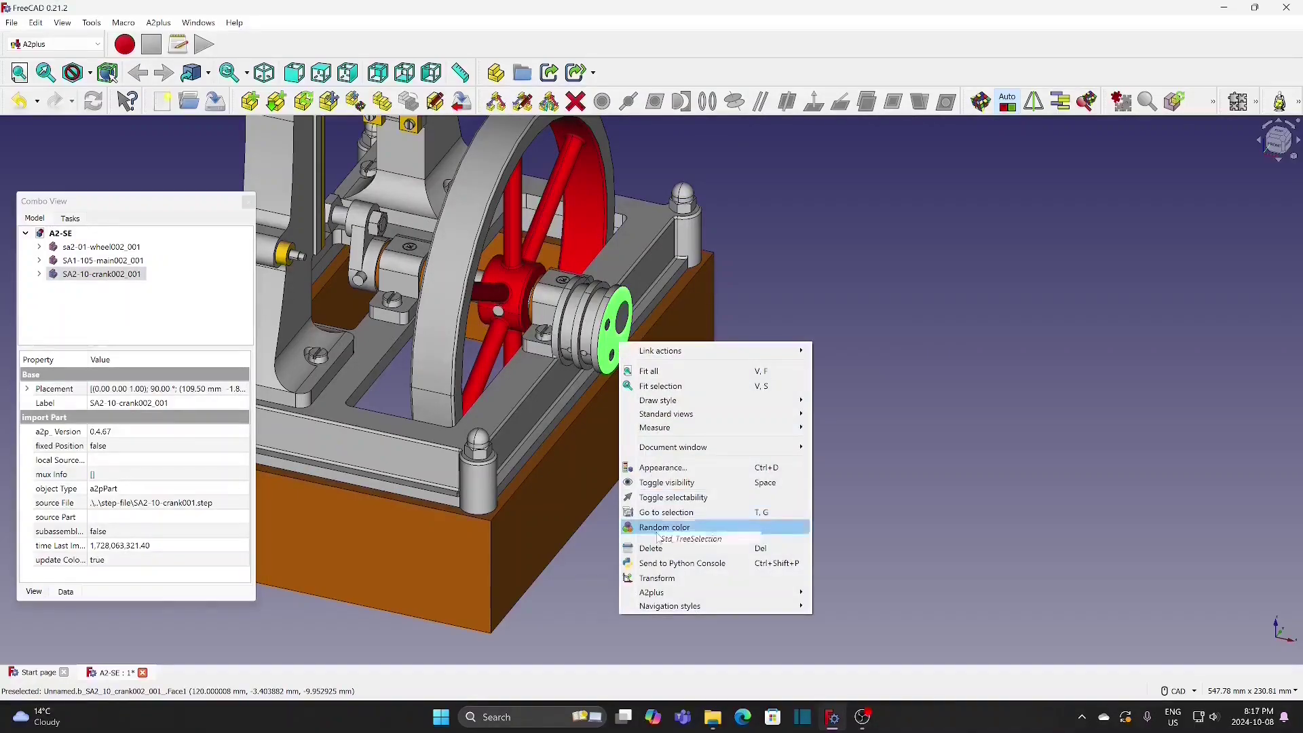
click(659, 578)
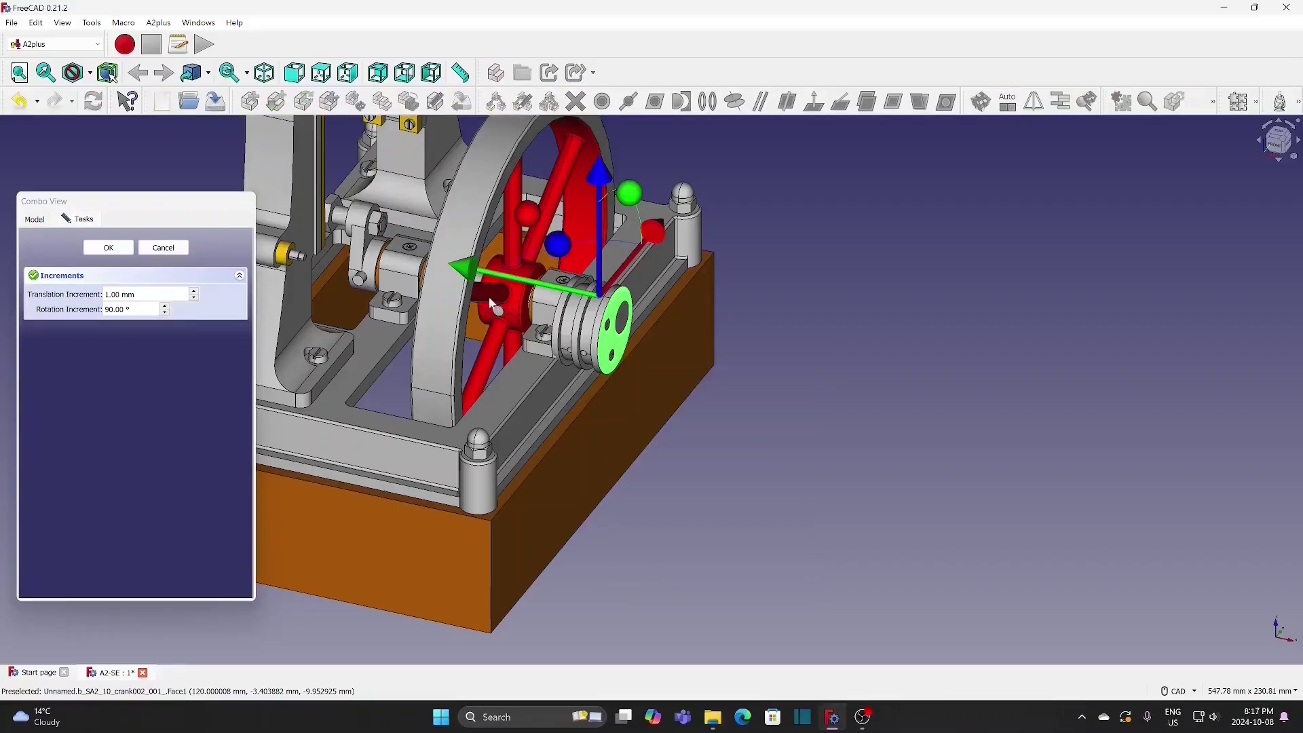
drag(467, 271, 611, 303)
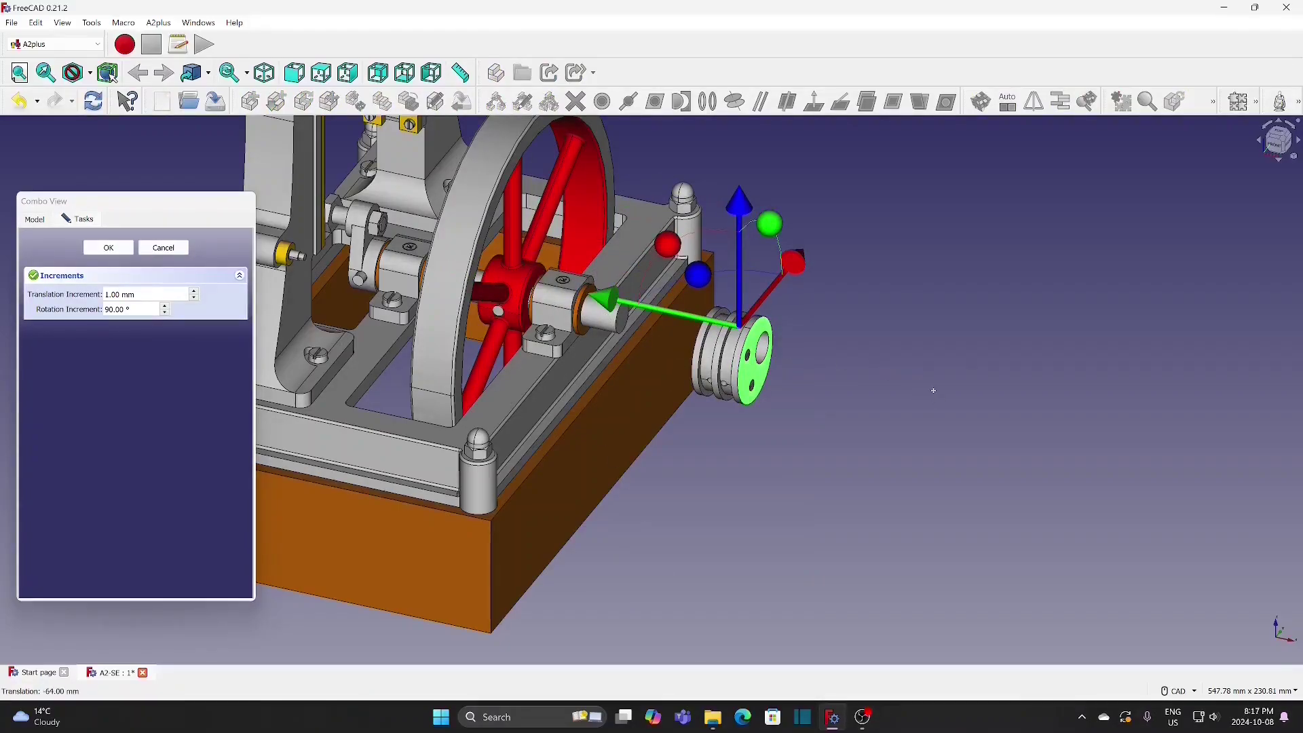
middle_drag(934, 391, 819, 405)
middle_drag(1046, 421, 984, 552)
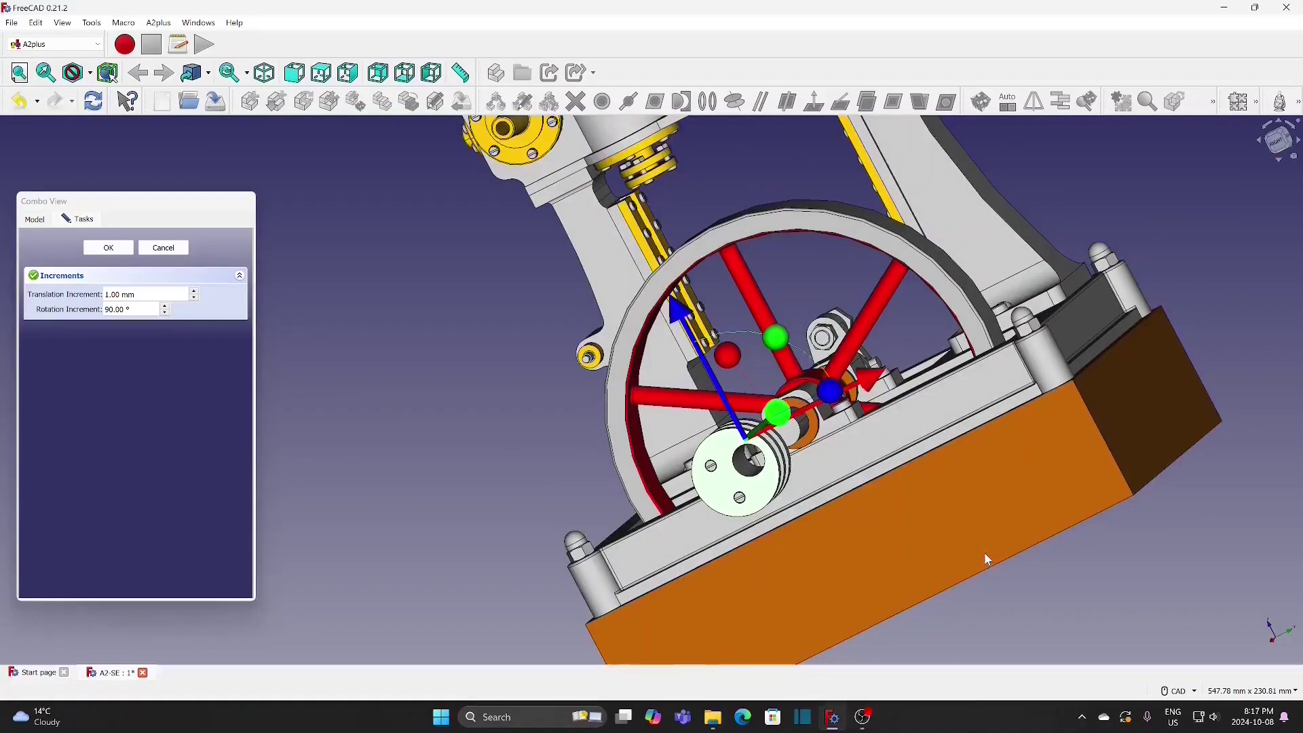
click(131, 247)
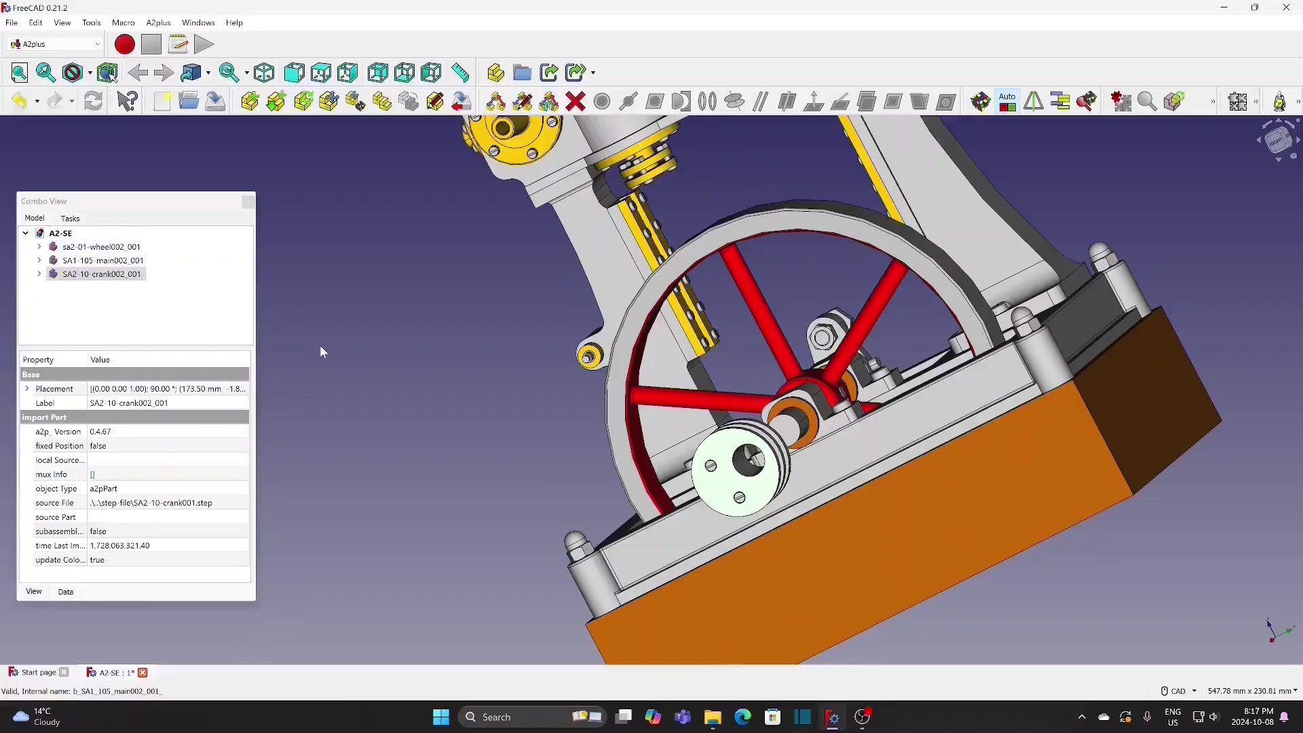
Step: Add an axis coincident constraint between the straight edge inside the crank's bore and the crankshaft's lengthwise edge, with aligned direction
scroll(796, 520, up, 4)
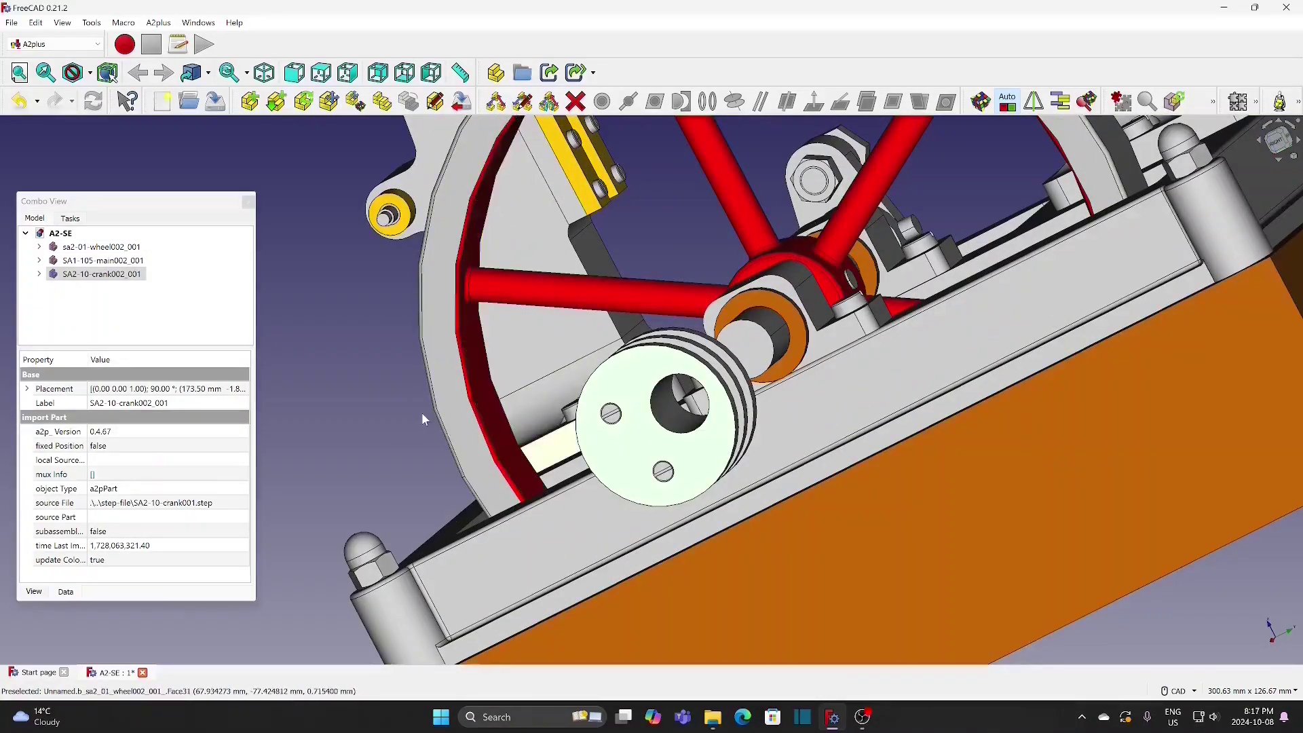
scroll(871, 422, up, 5)
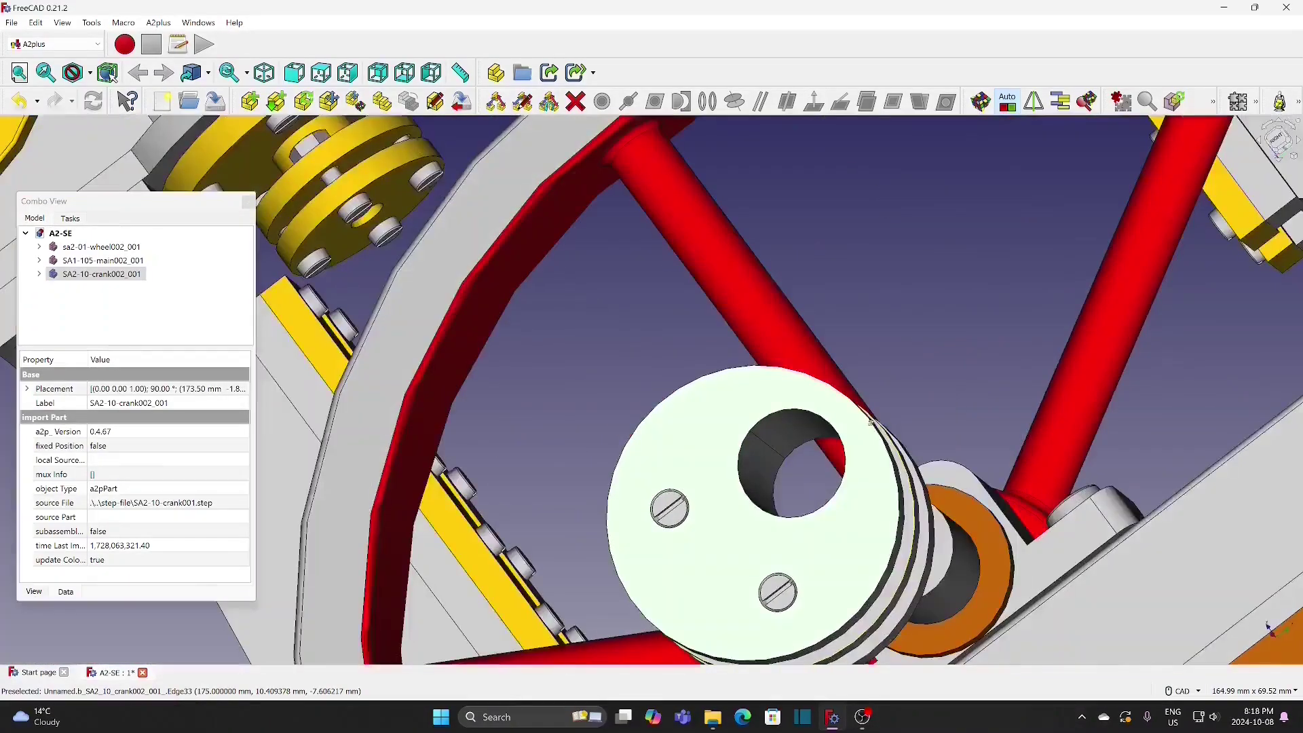
middle_drag(872, 422, 857, 432)
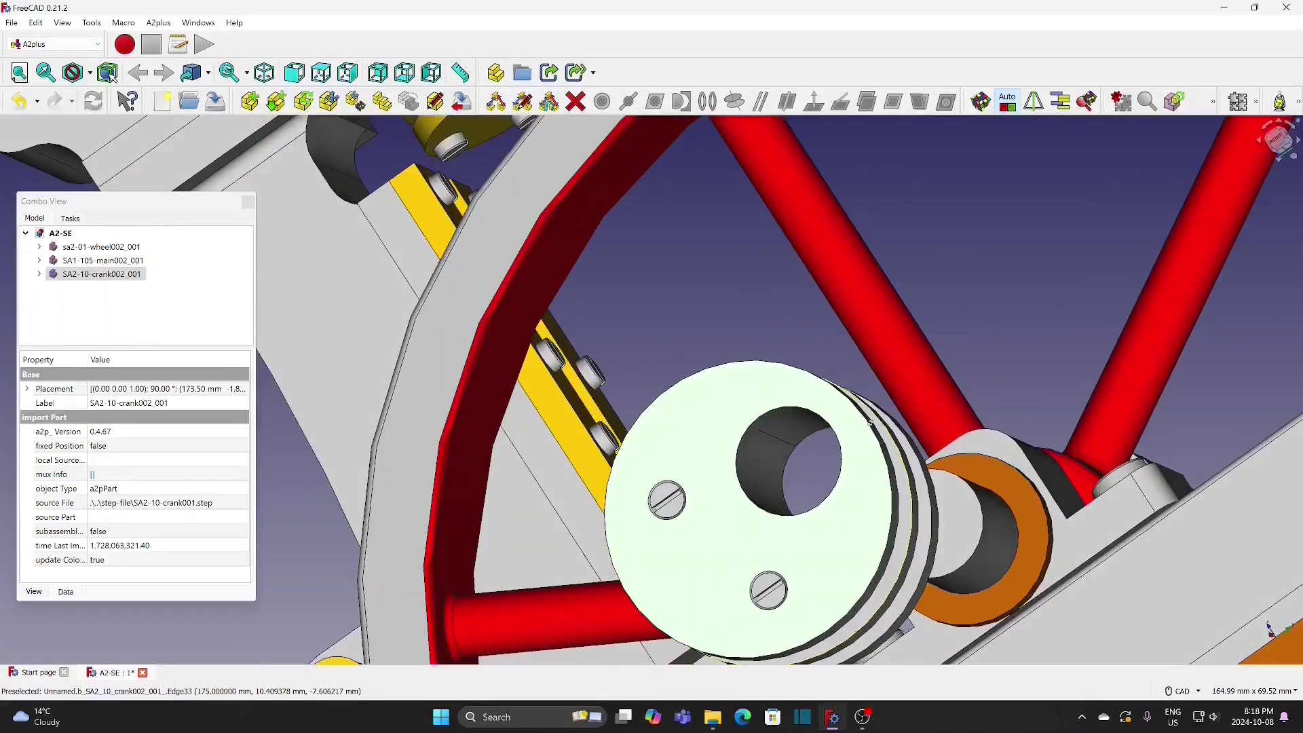
click(778, 438)
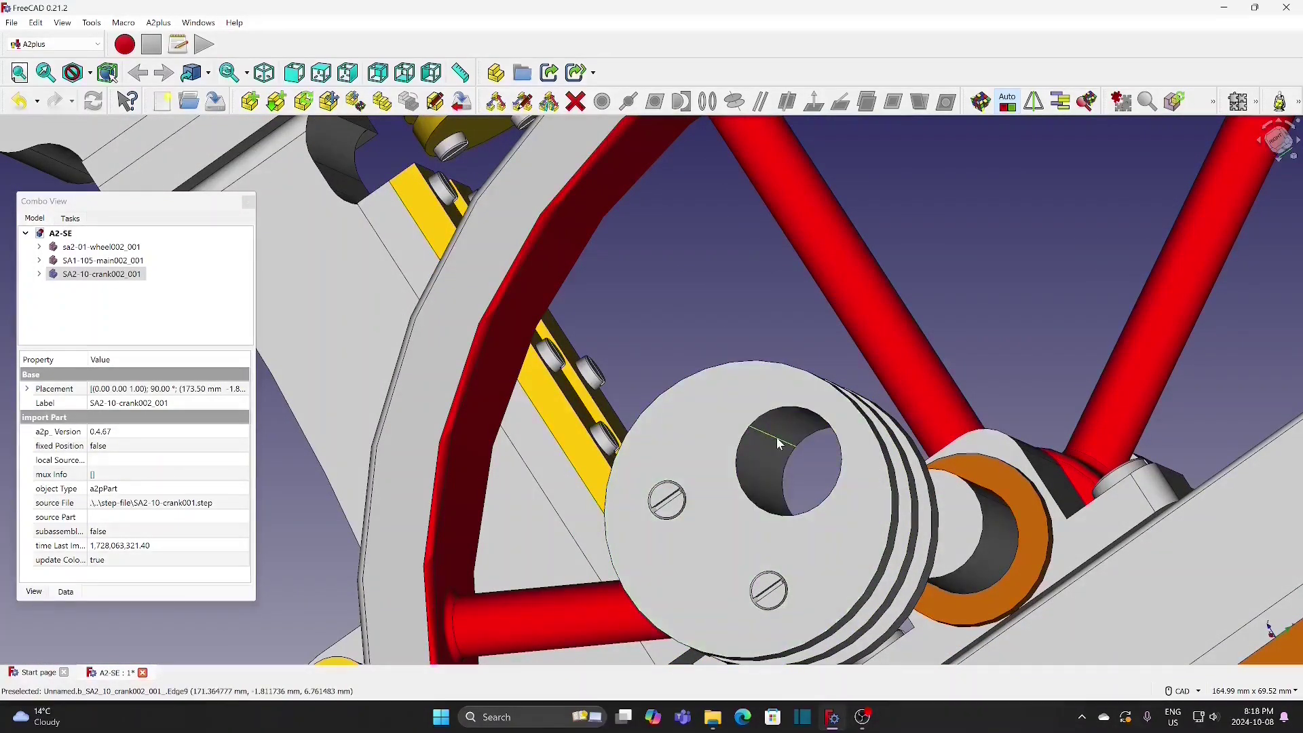
middle_drag(997, 289, 990, 381)
middle_drag(1081, 211, 996, 327)
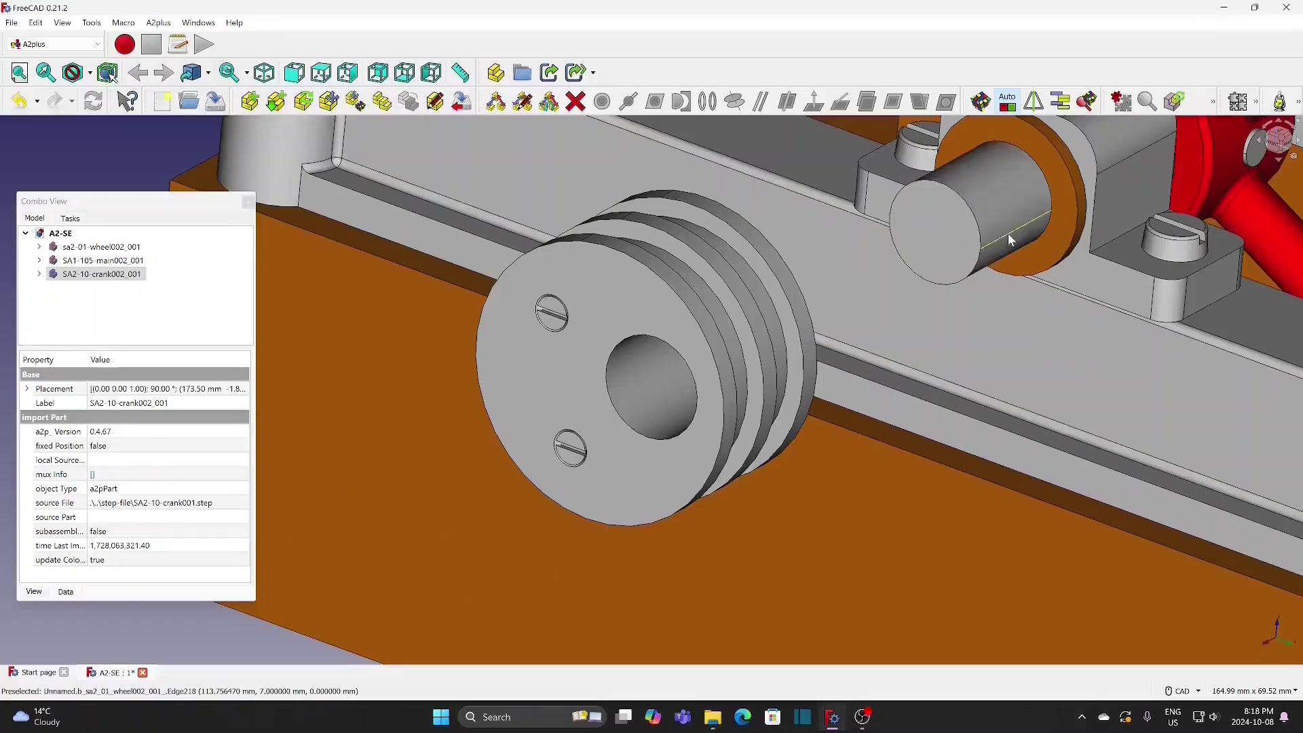
ctrl+click(1012, 241)
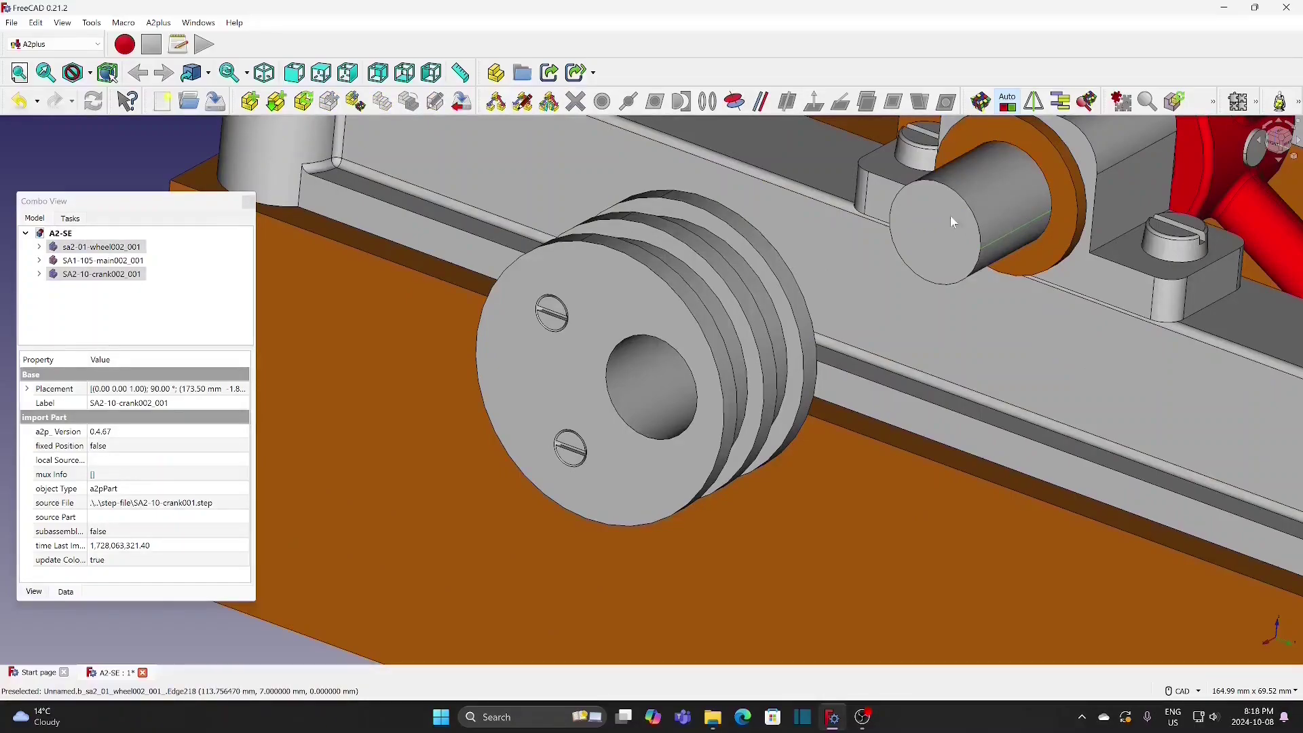
click(737, 103)
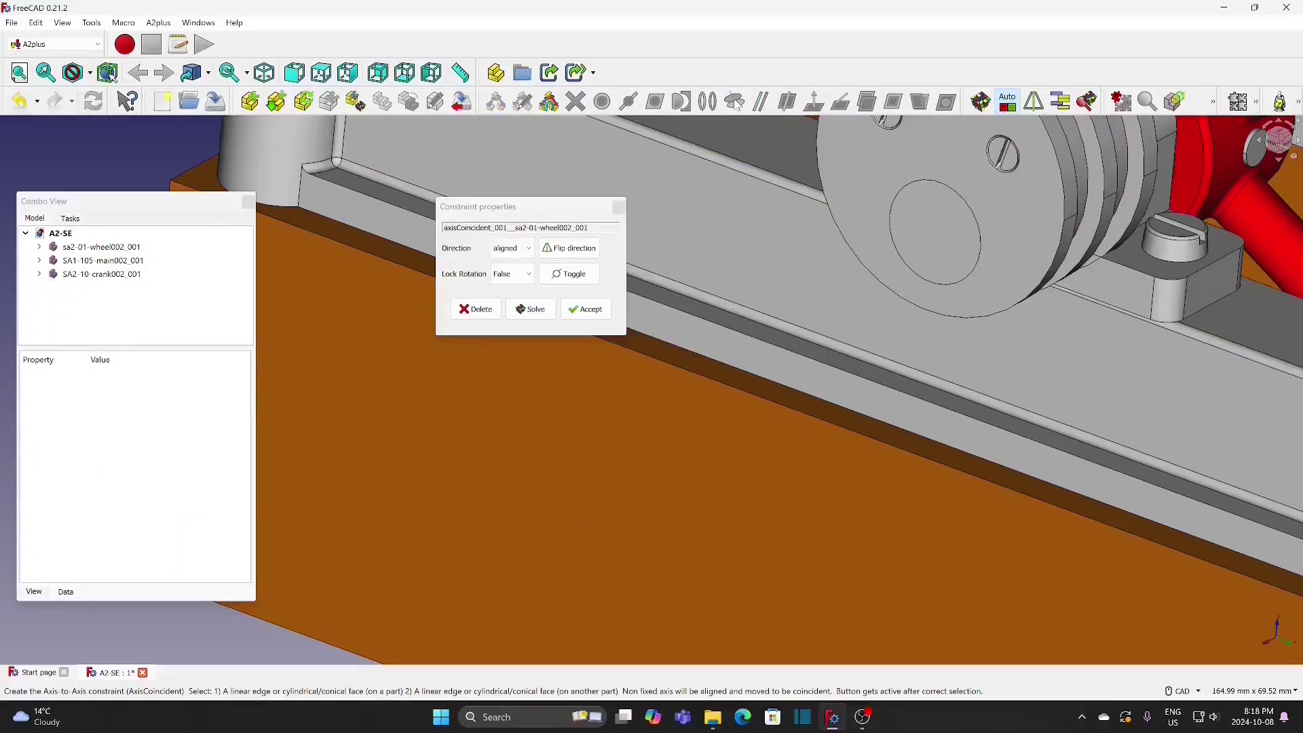
click(588, 310)
Step: Set the offset of the crank's circular edge constraint to -65 mm, moving the crank inward along the crankshaft beside the inner bearing
scroll(666, 248, down, 5)
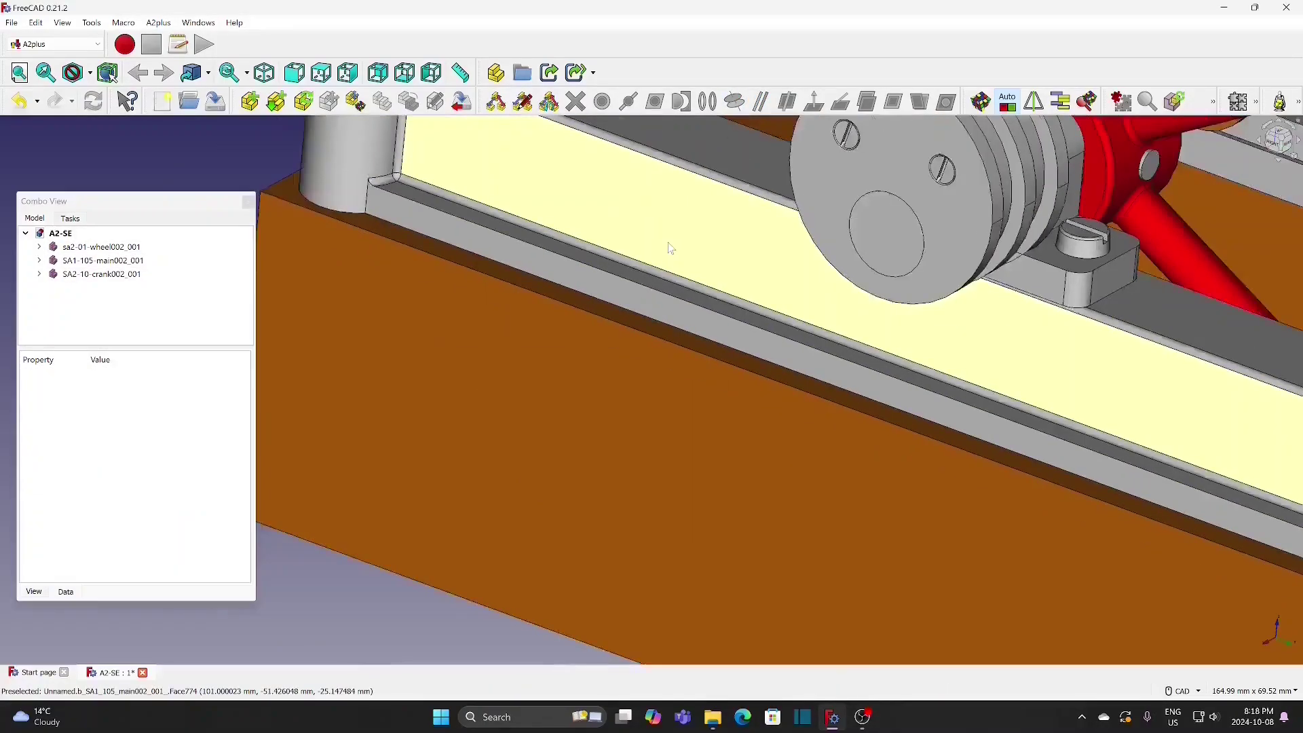
scroll(401, 278, down, 5)
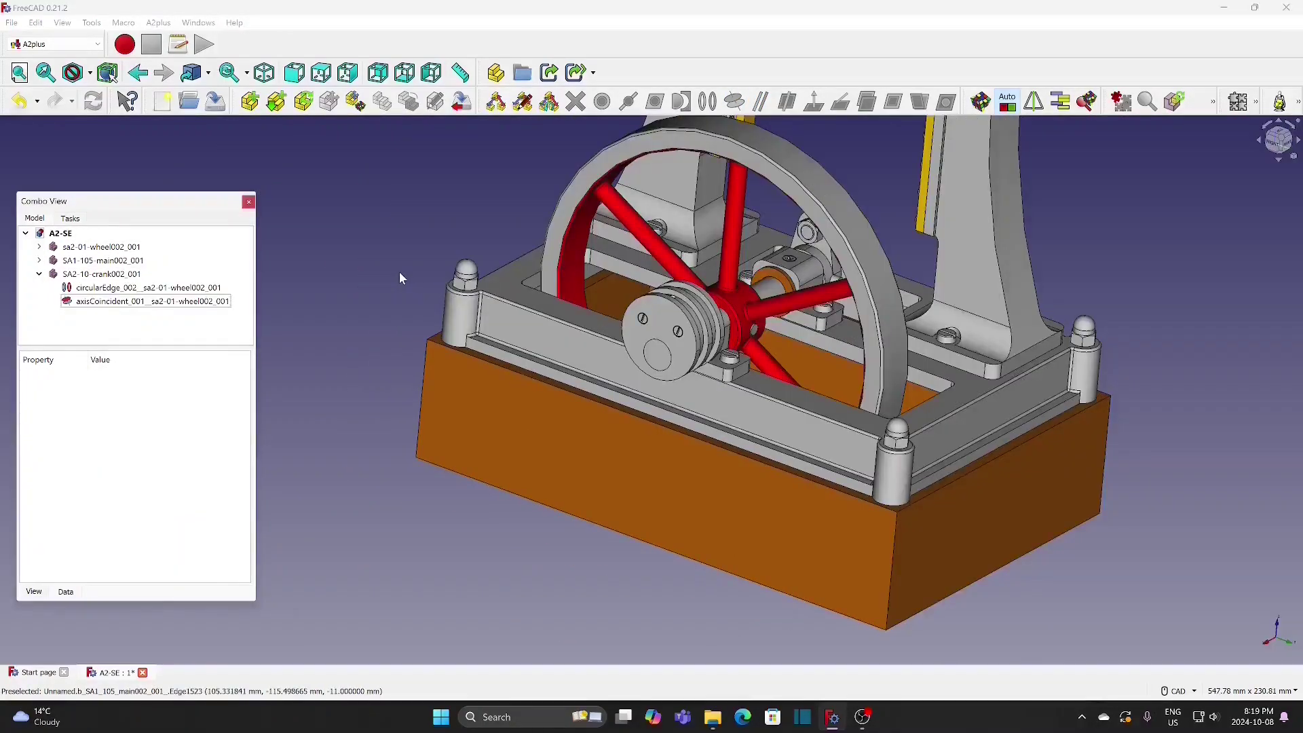
scroll(386, 264, down, 5)
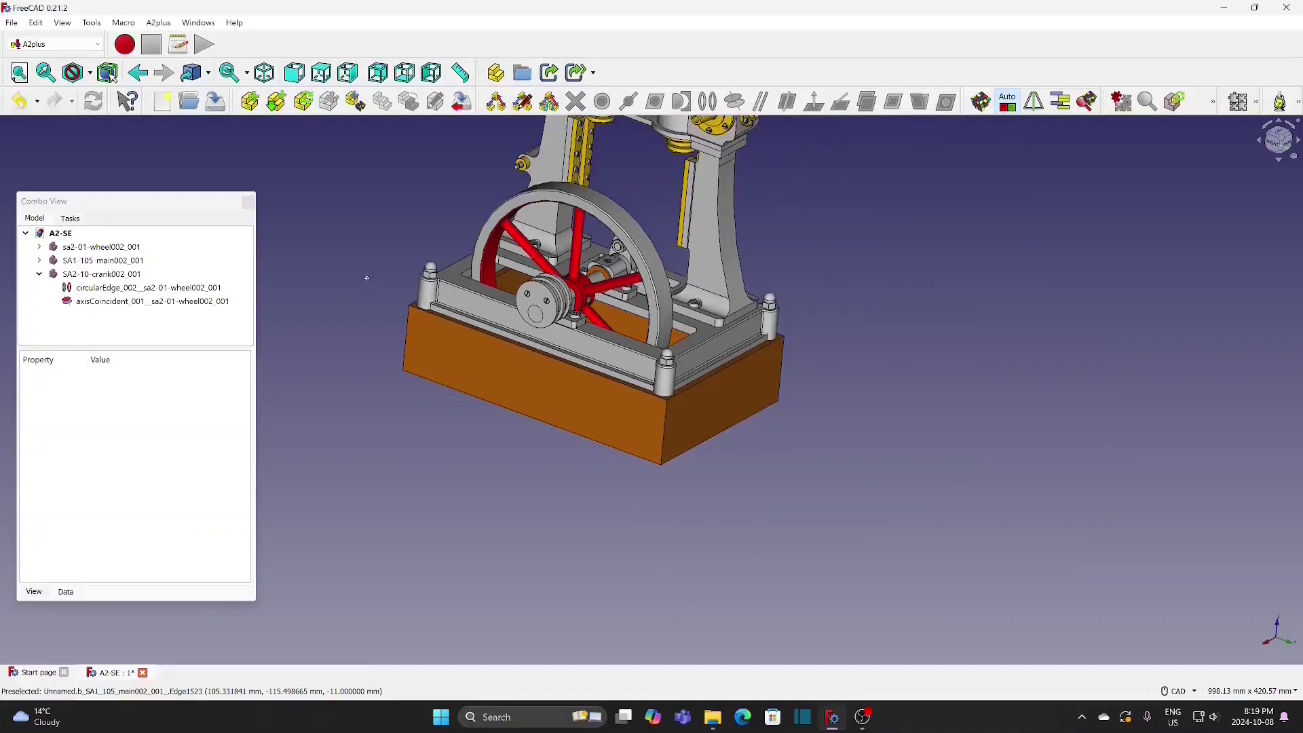
scroll(679, 271, up, 3)
middle_drag(978, 217, 893, 370)
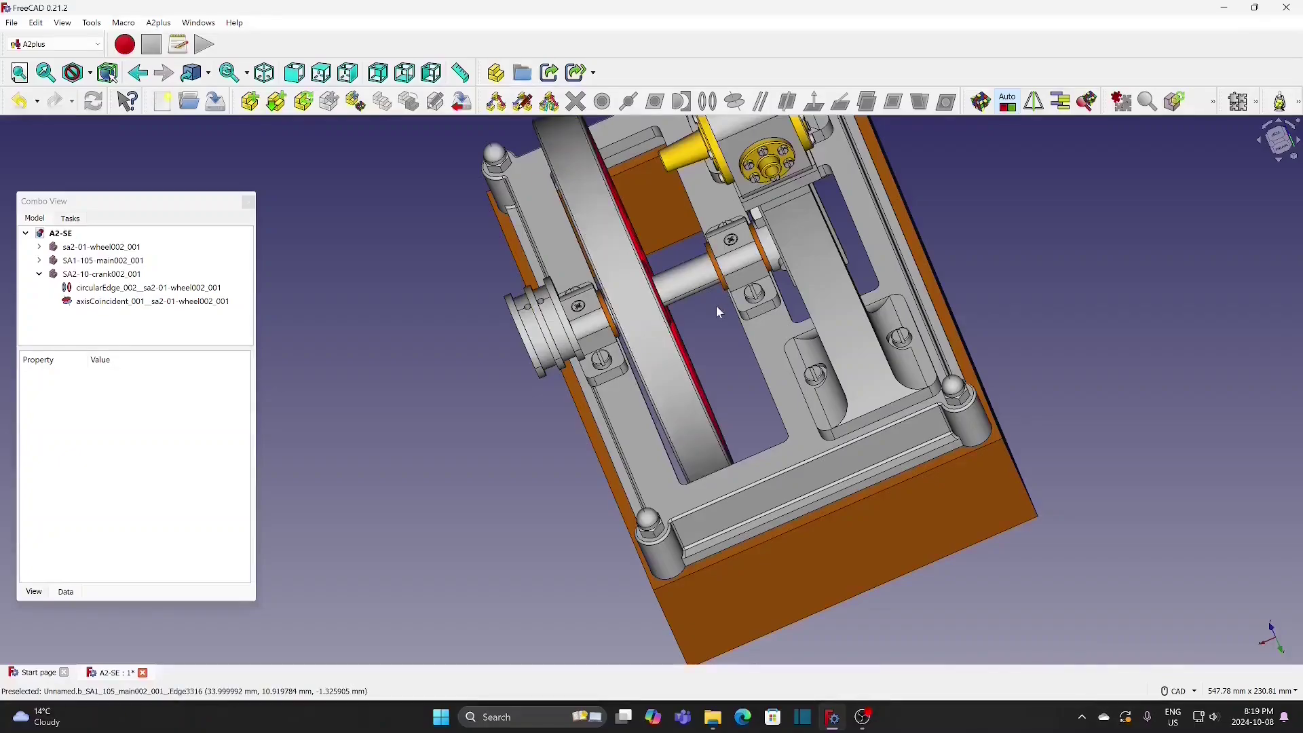
scroll(719, 291, up, 2)
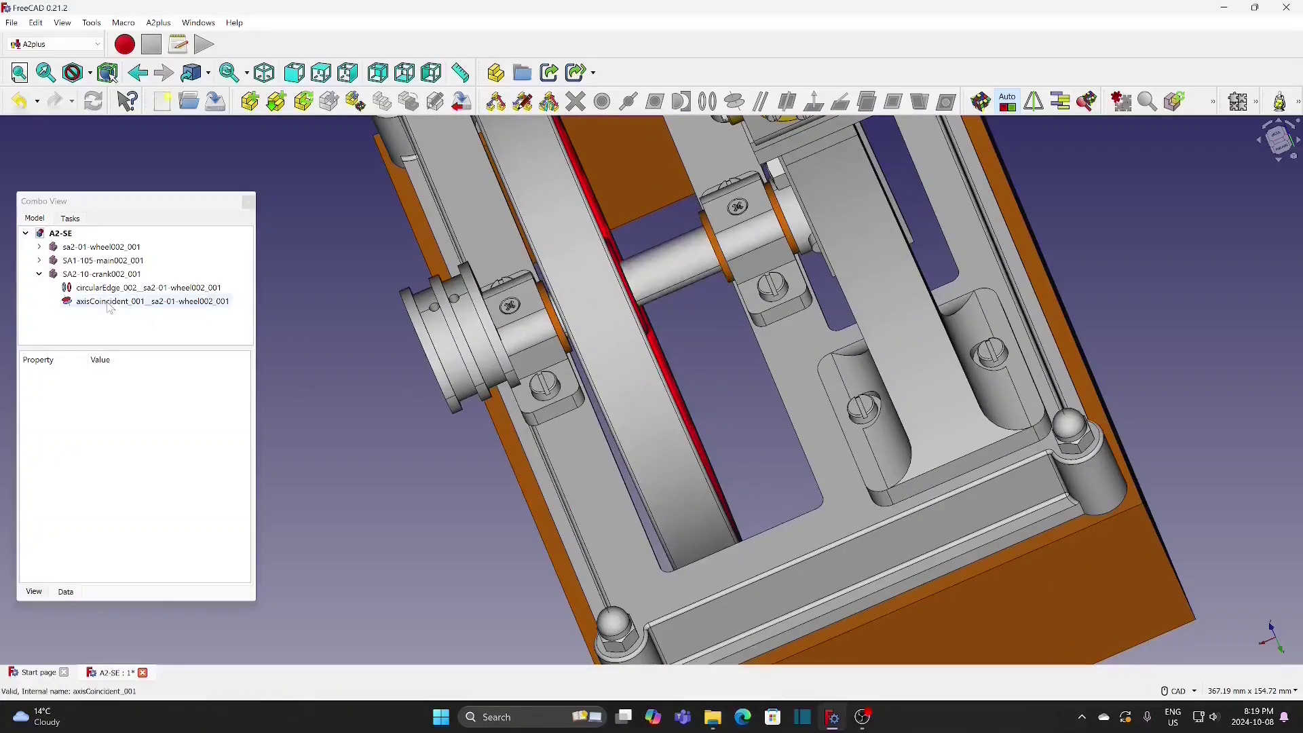
double_click(171, 290)
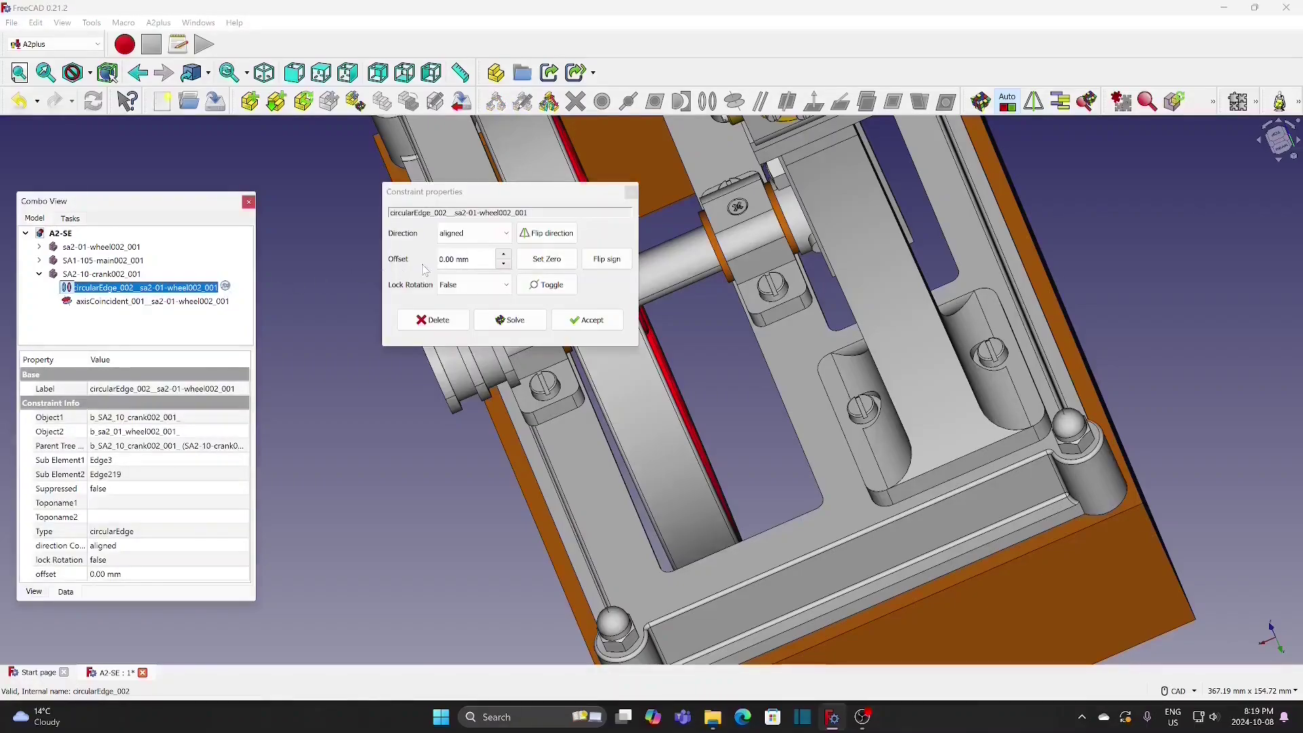
drag(498, 198, 764, 339)
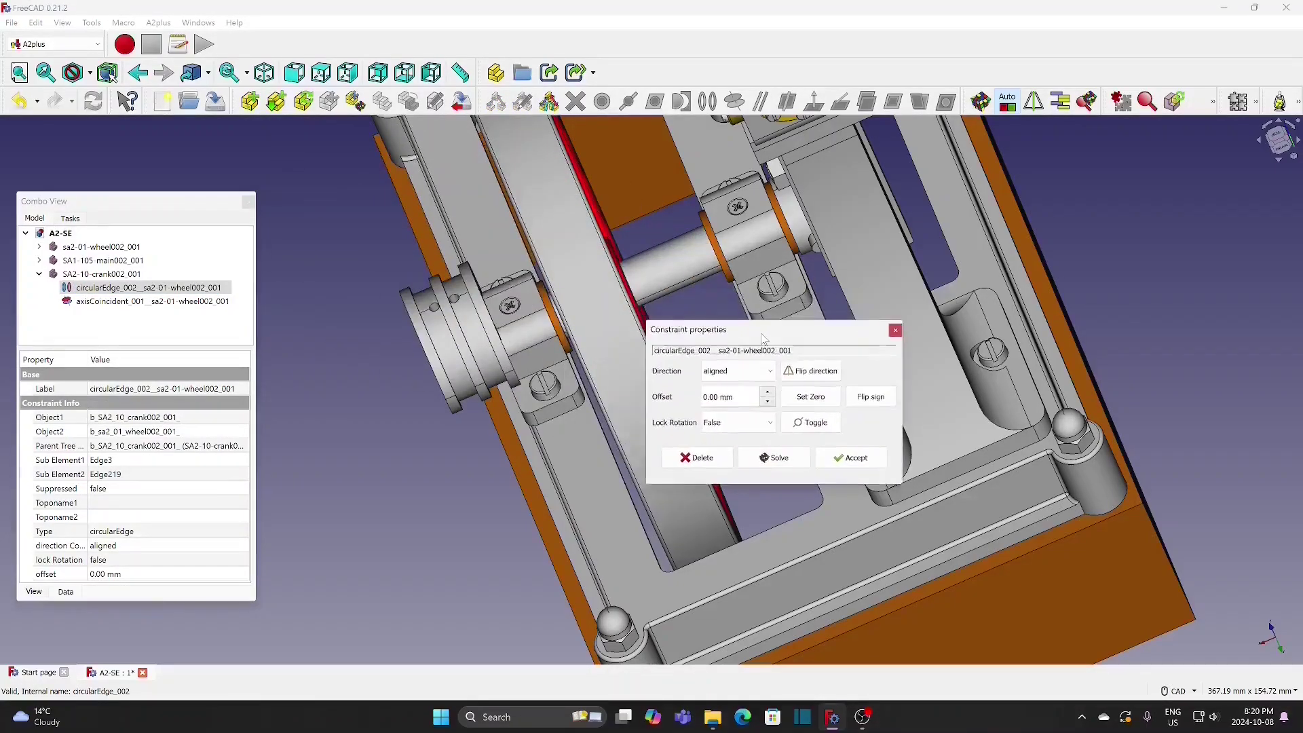
click(768, 393)
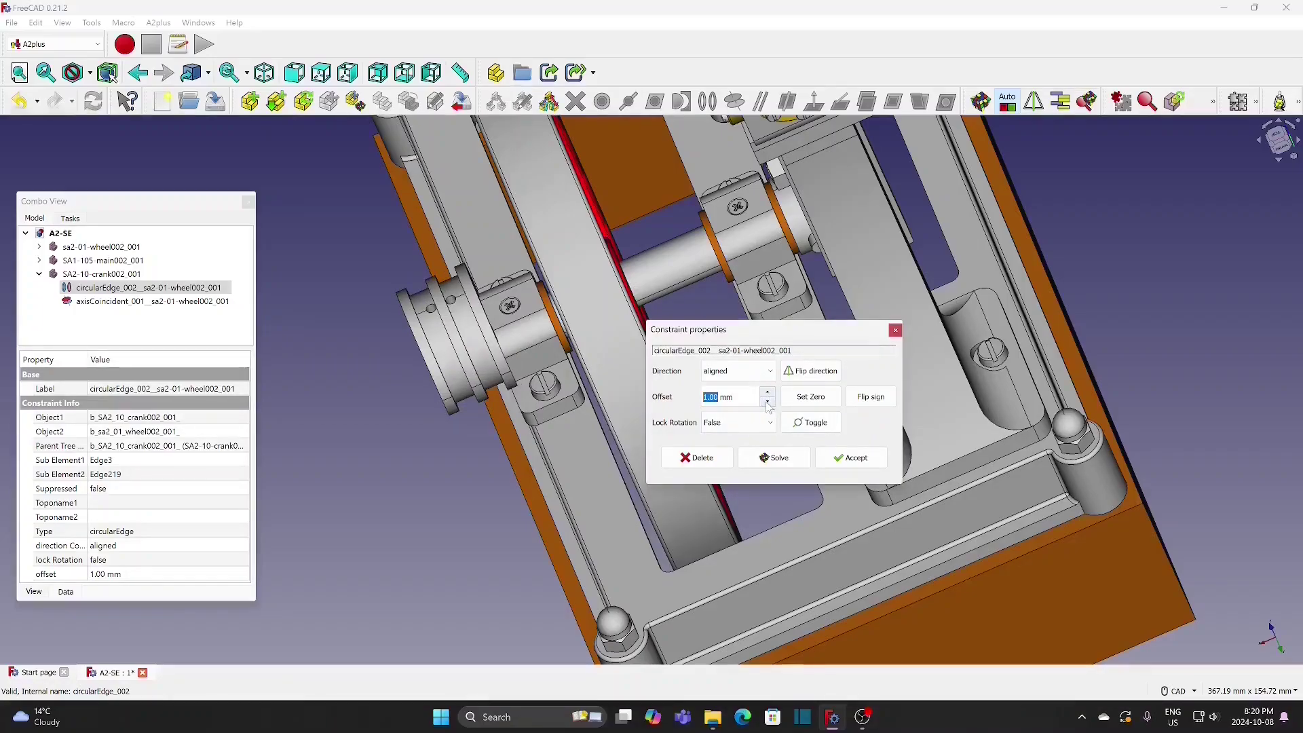
click(769, 403)
click(769, 403)
click(769, 402)
click(769, 403)
click(769, 403)
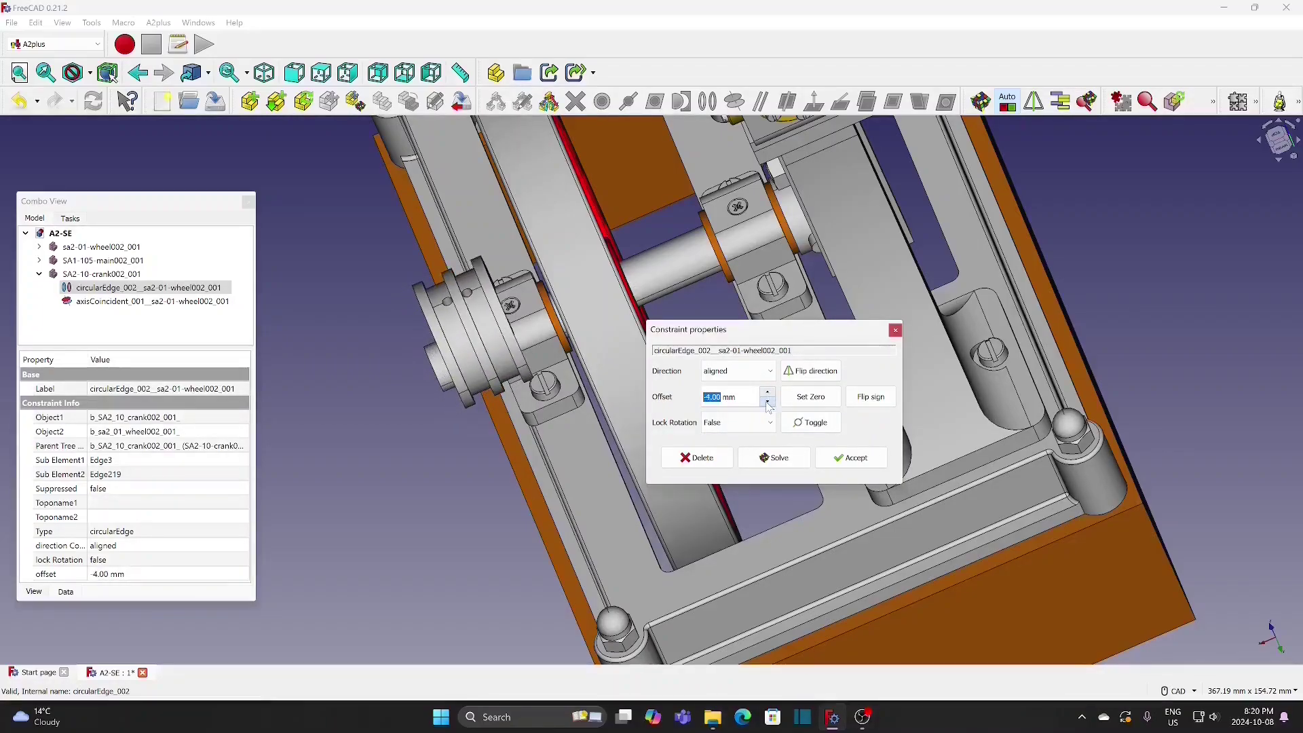
click(769, 403)
click(769, 403)
click(769, 403)
click(769, 403)
click(769, 403)
click(768, 403)
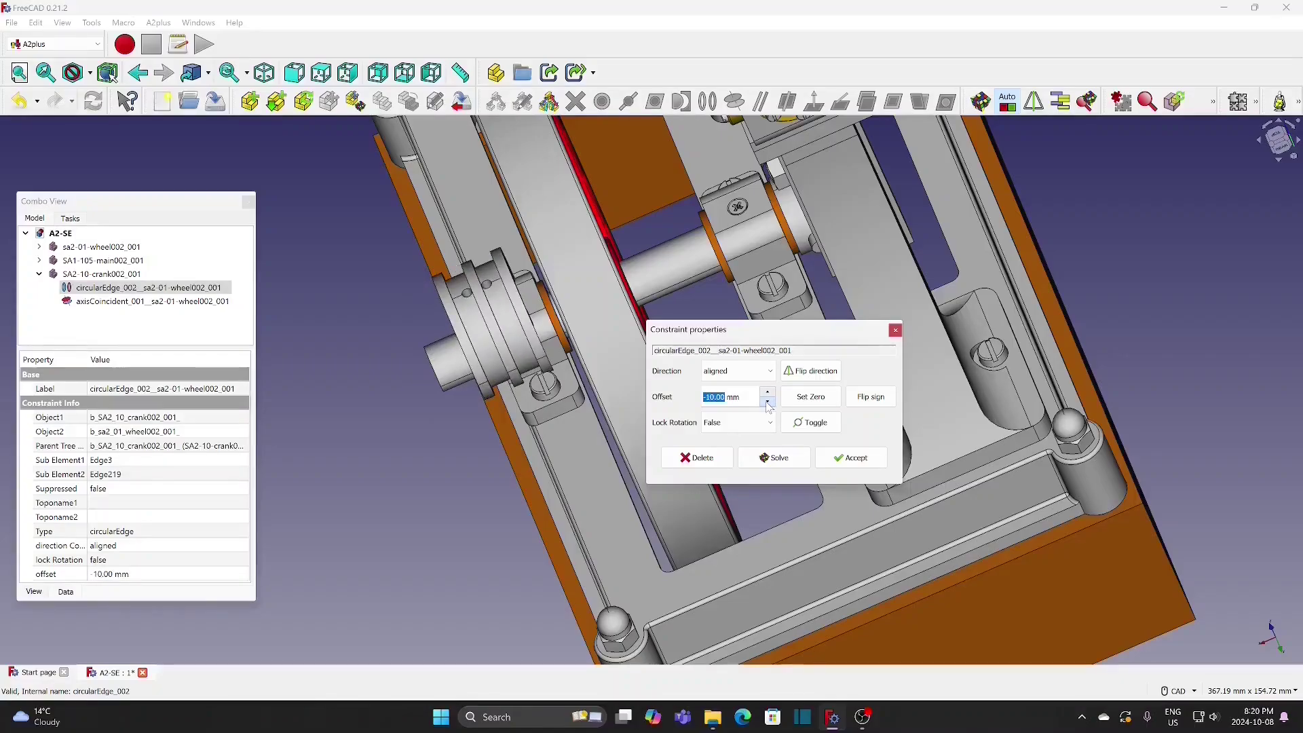
click(769, 403)
click(768, 402)
click(769, 402)
click(769, 403)
click(769, 403)
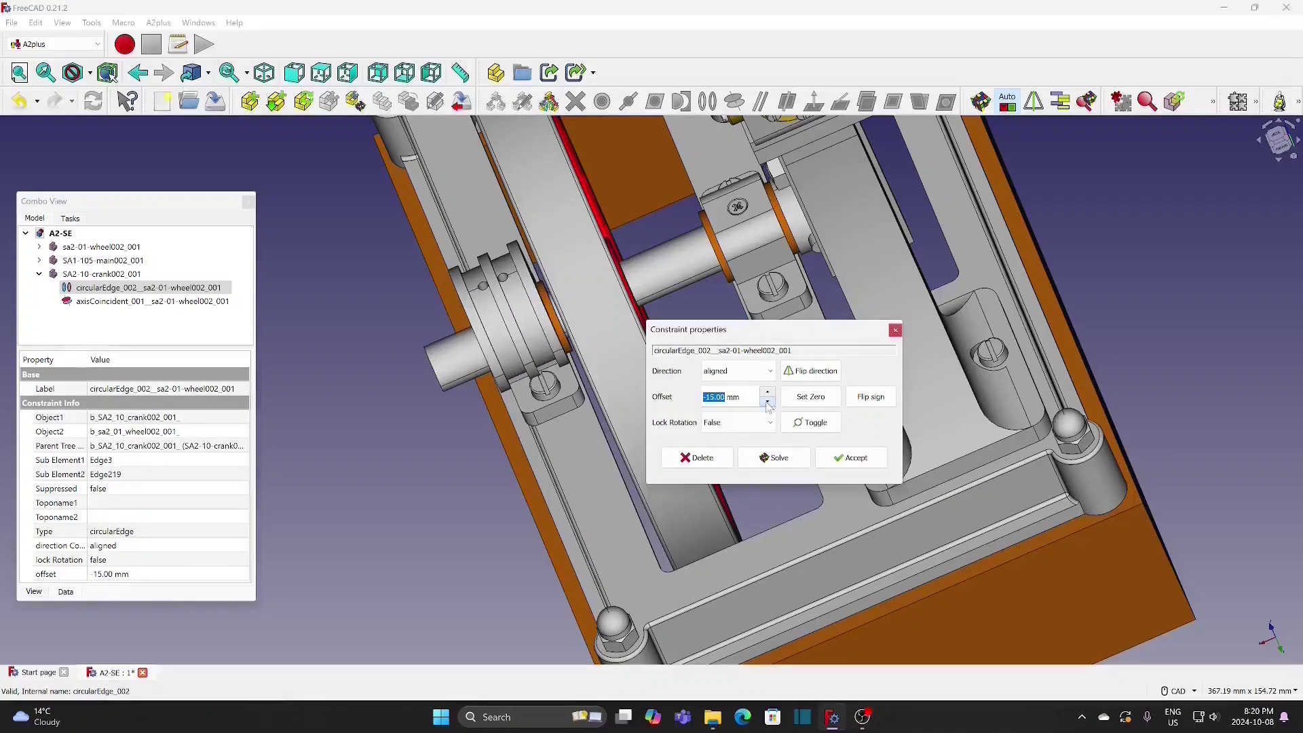
click(768, 403)
click(768, 402)
click(769, 402)
click(769, 403)
click(768, 403)
click(768, 403)
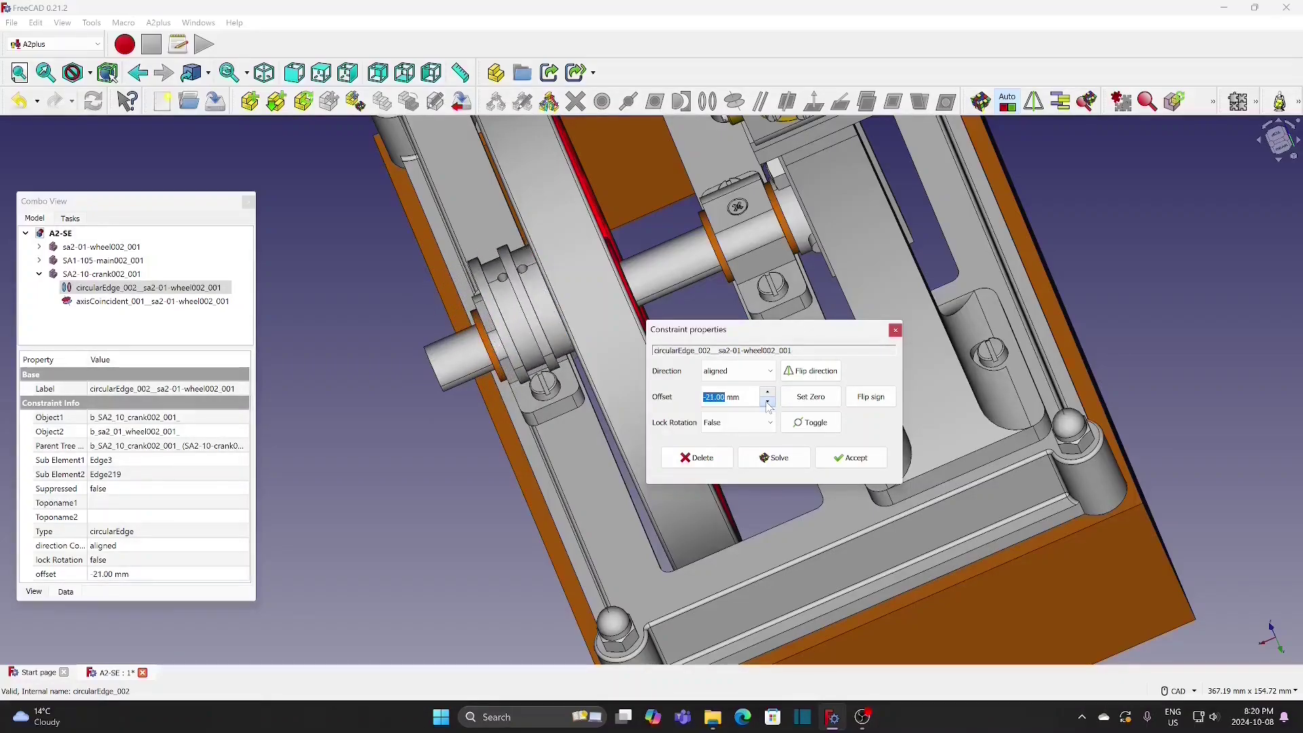
click(768, 402)
click(769, 403)
click(769, 403)
click(768, 402)
click(769, 402)
click(768, 402)
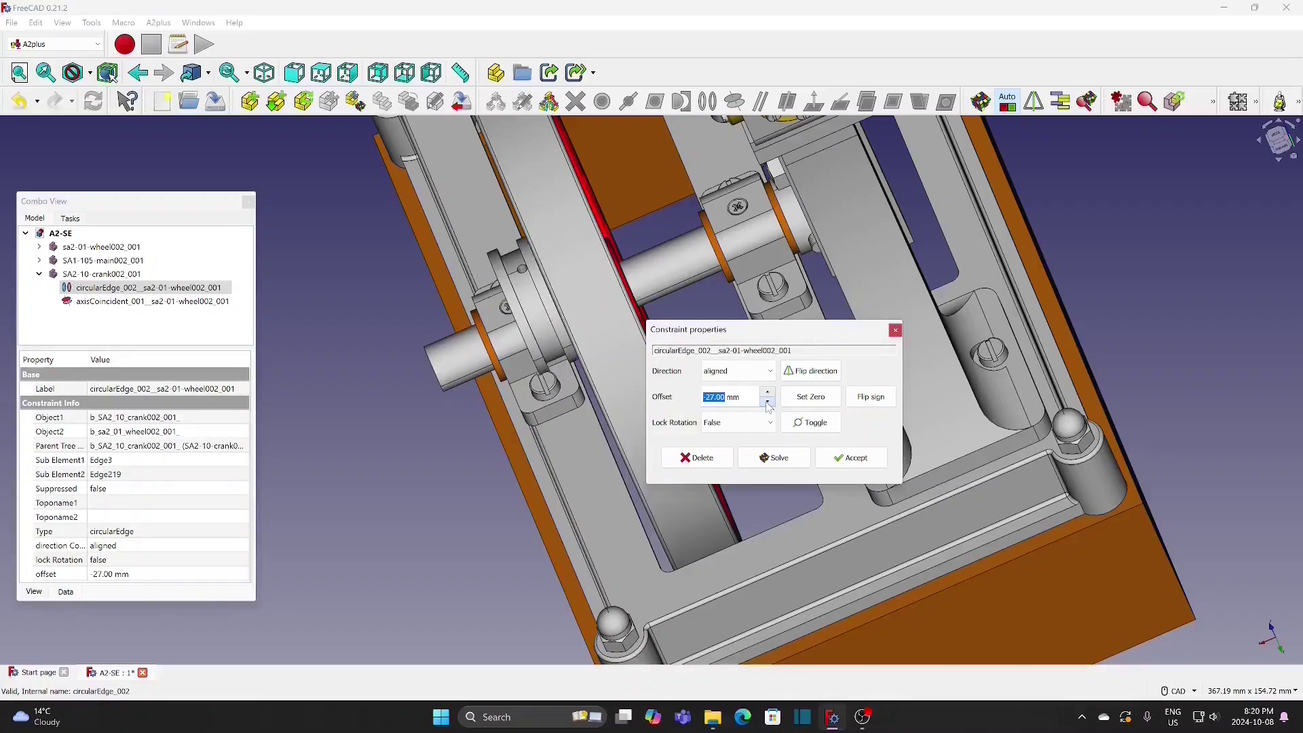
click(769, 402)
click(768, 402)
click(769, 402)
click(768, 402)
click(769, 403)
click(768, 402)
click(769, 402)
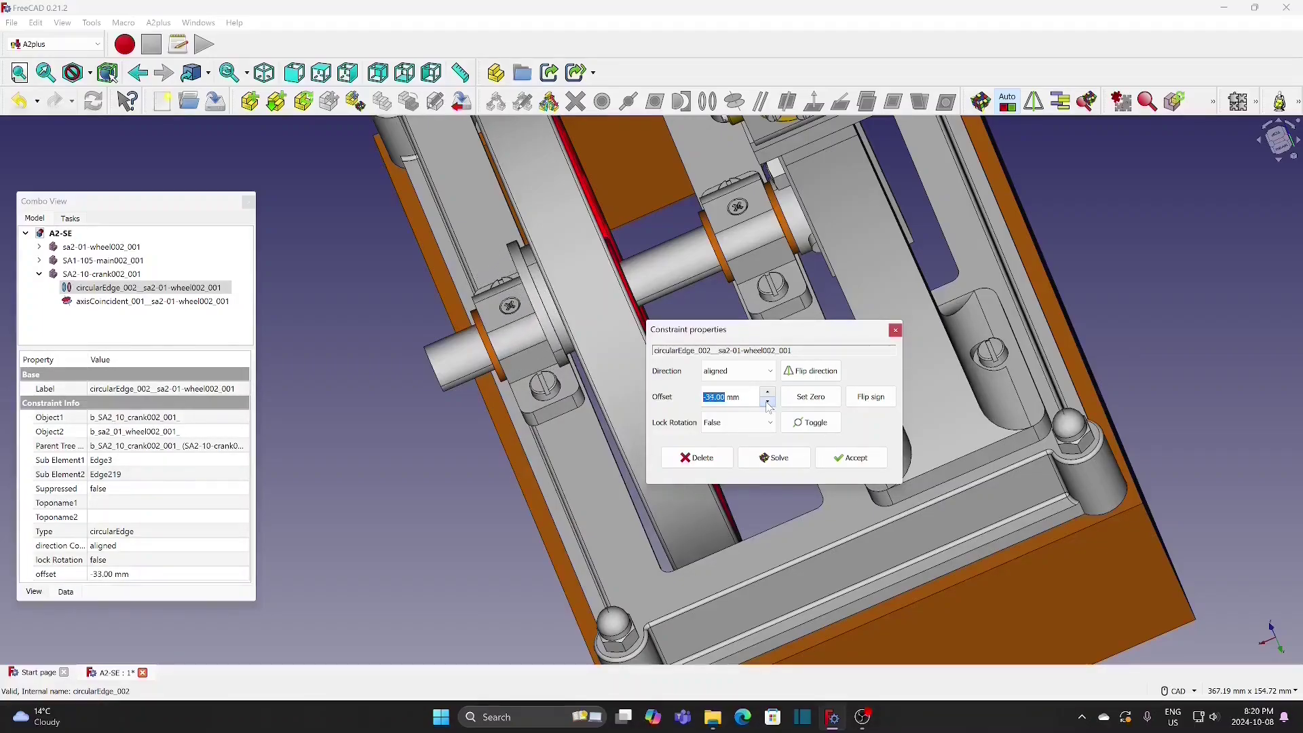
click(768, 403)
click(769, 402)
click(768, 403)
click(769, 402)
click(768, 403)
click(769, 403)
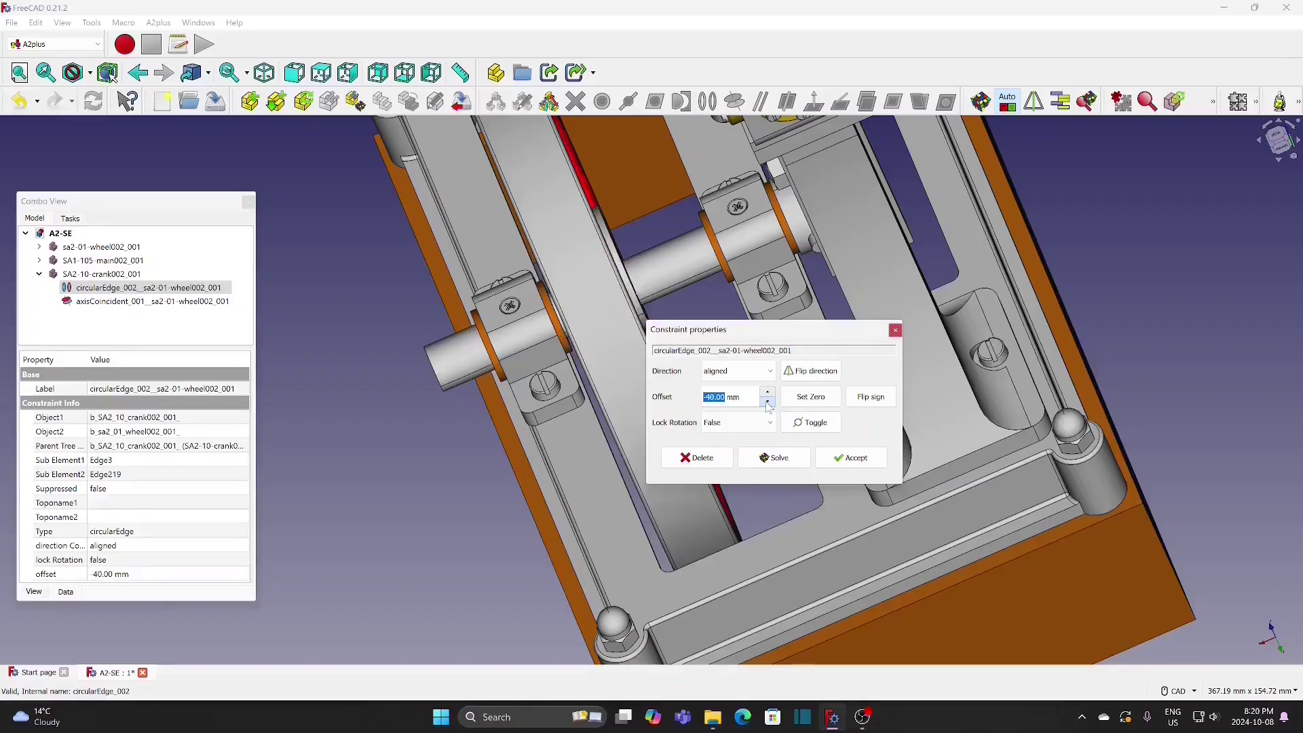
click(769, 402)
click(769, 402)
click(769, 402)
click(768, 403)
click(768, 402)
click(768, 402)
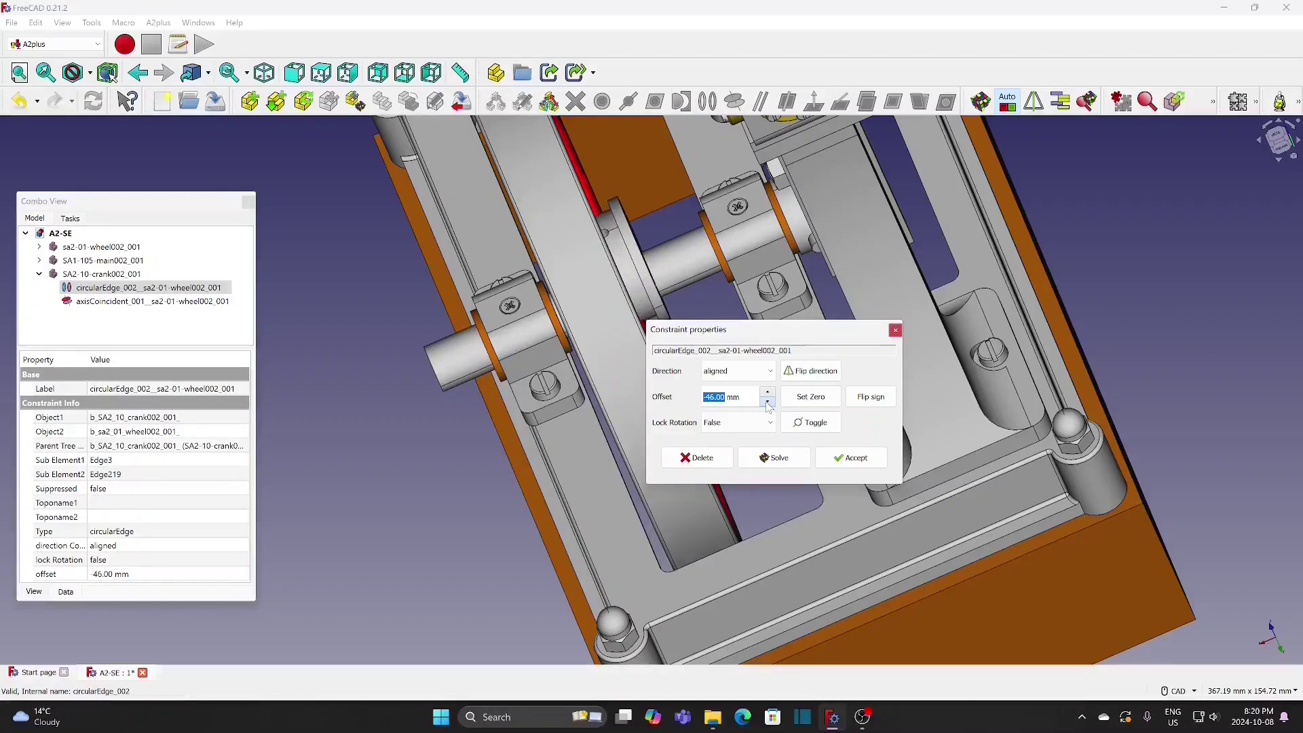
click(768, 403)
click(769, 402)
click(769, 402)
click(769, 402)
click(768, 403)
click(769, 403)
click(769, 403)
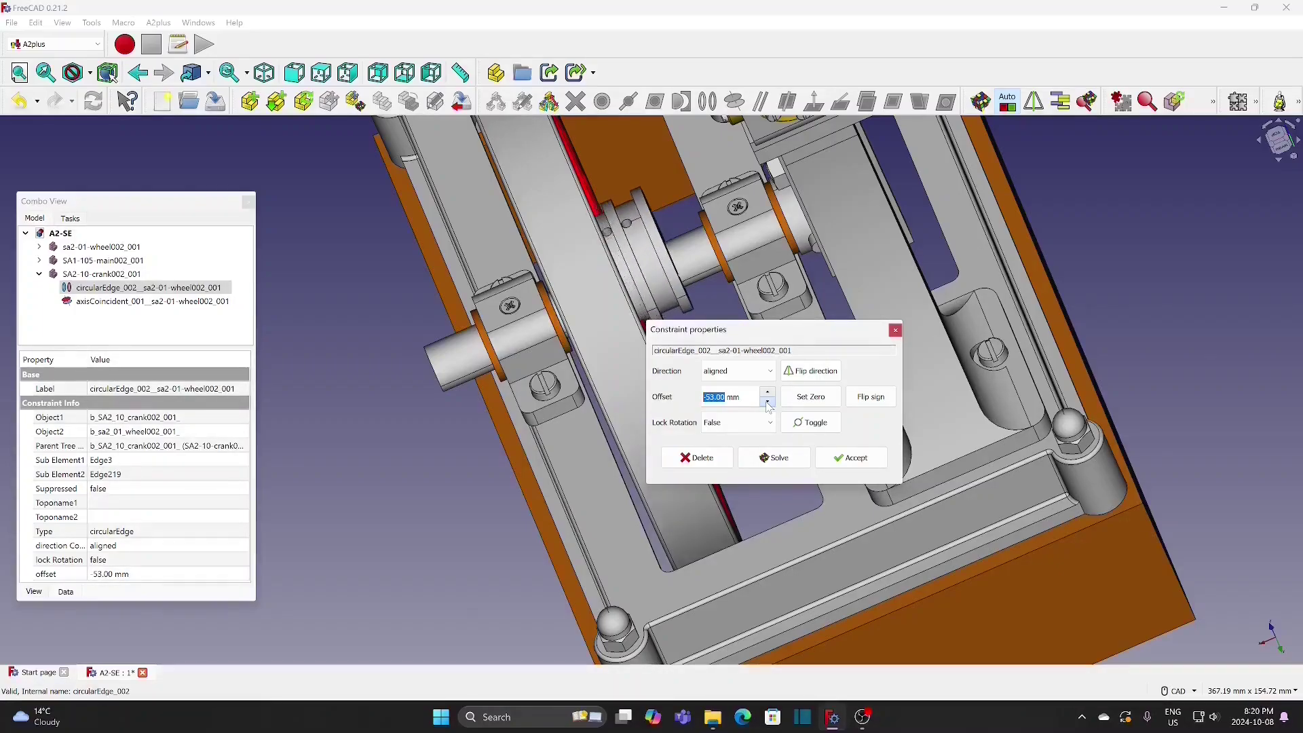
click(768, 402)
click(768, 402)
click(769, 402)
click(769, 404)
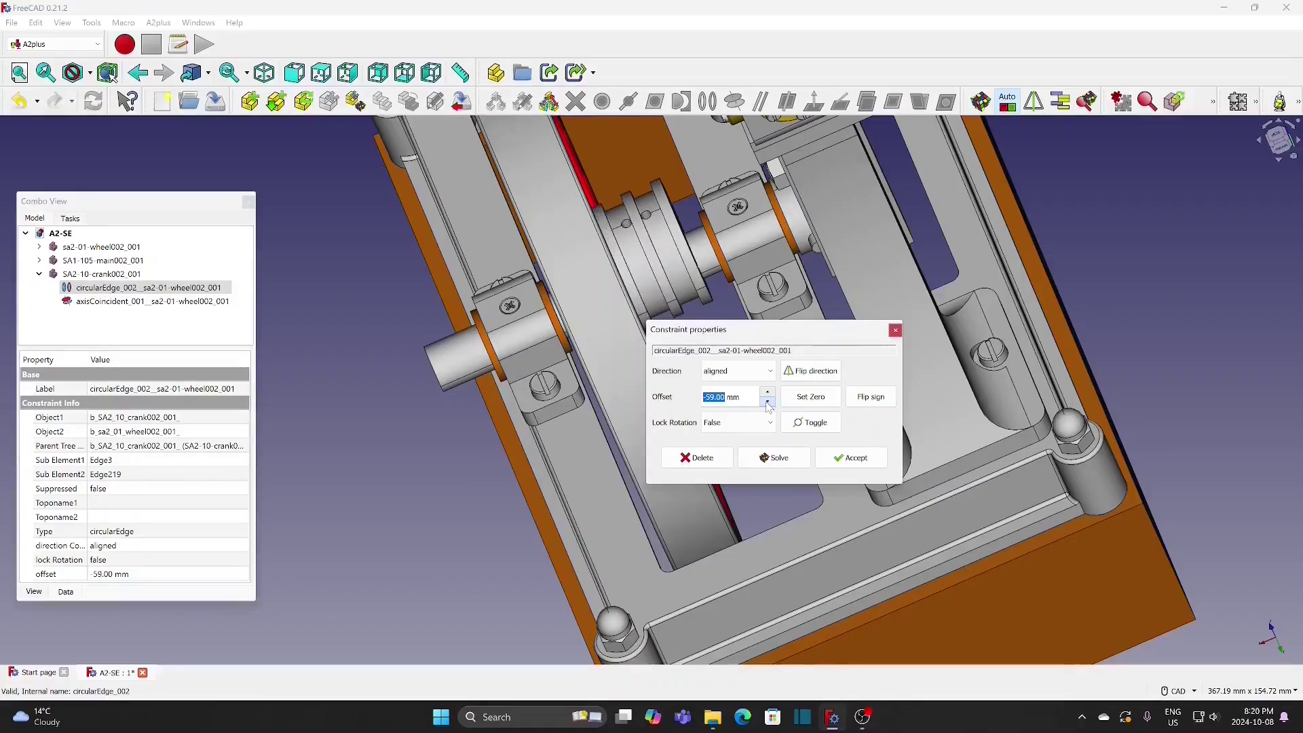
click(769, 403)
click(769, 404)
click(769, 403)
click(769, 403)
click(769, 403)
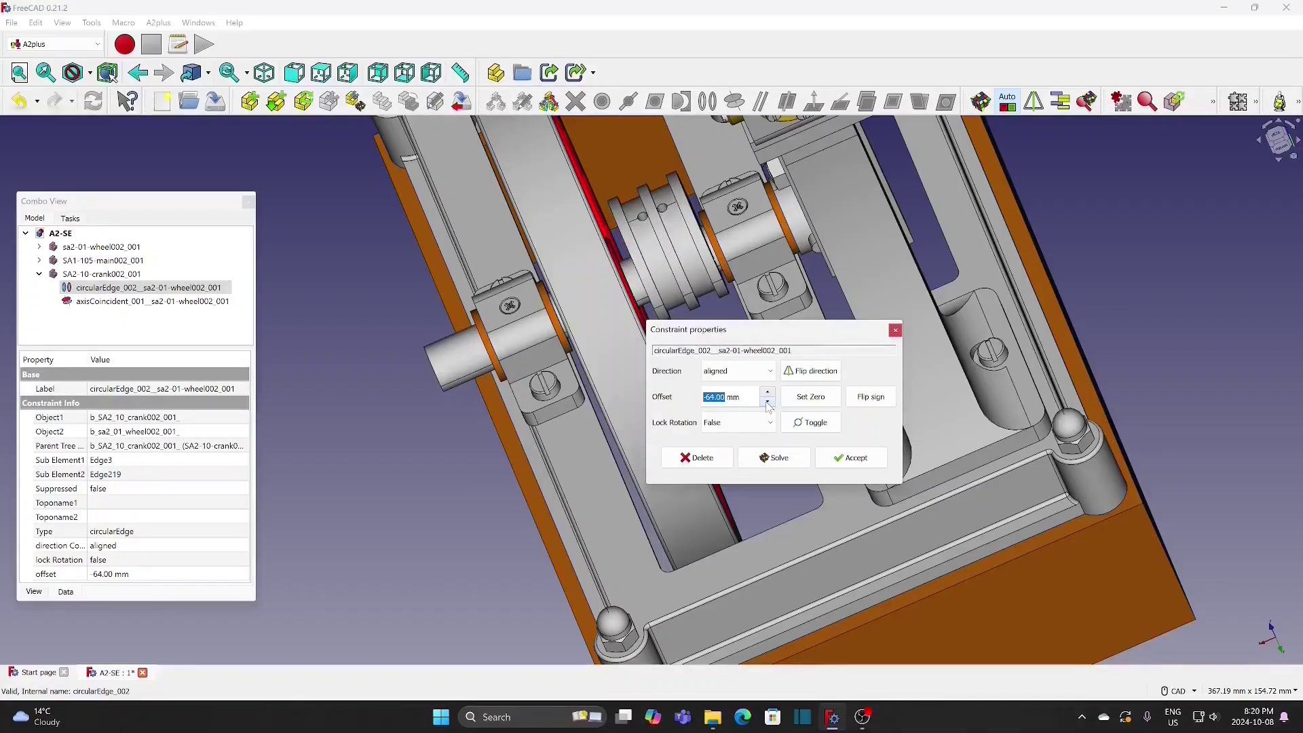
click(769, 403)
scroll(725, 292, up, 4)
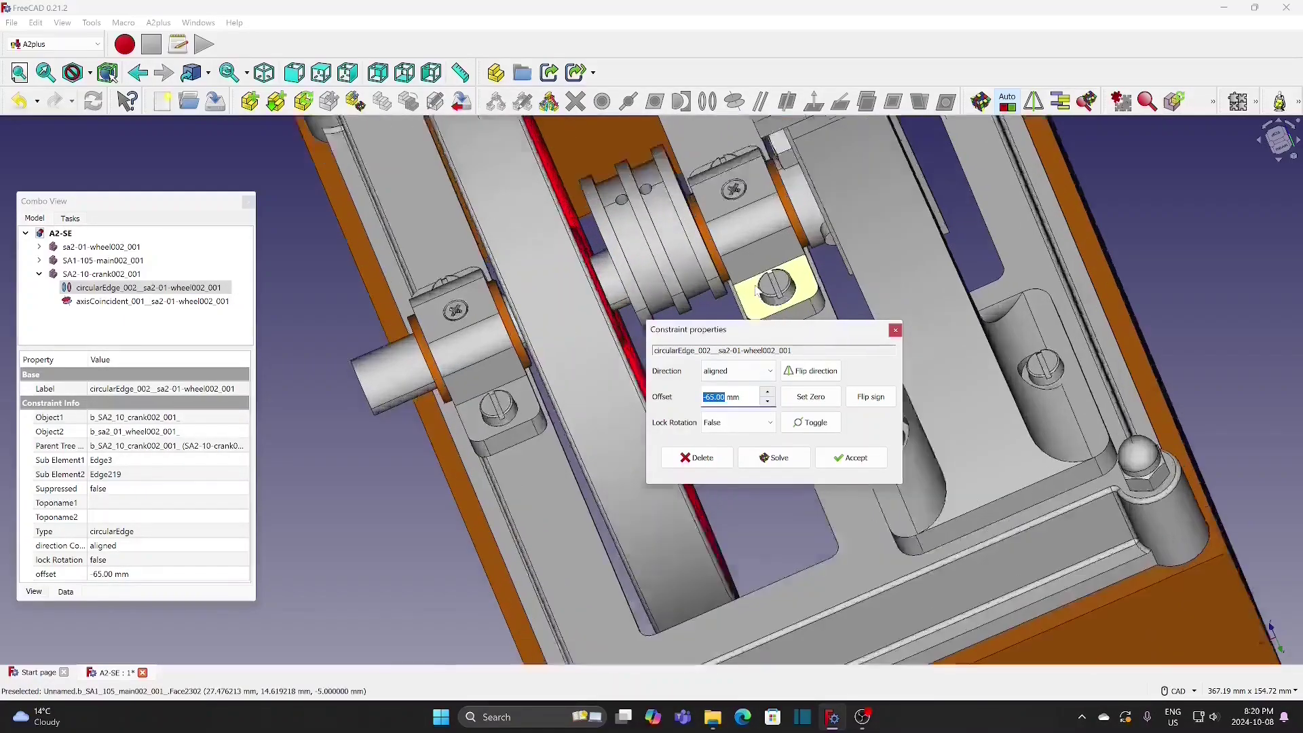
click(829, 460)
Step: Save the assembly with the crank repositioned between the wheel and the inner bearing
scroll(730, 463, down, 6)
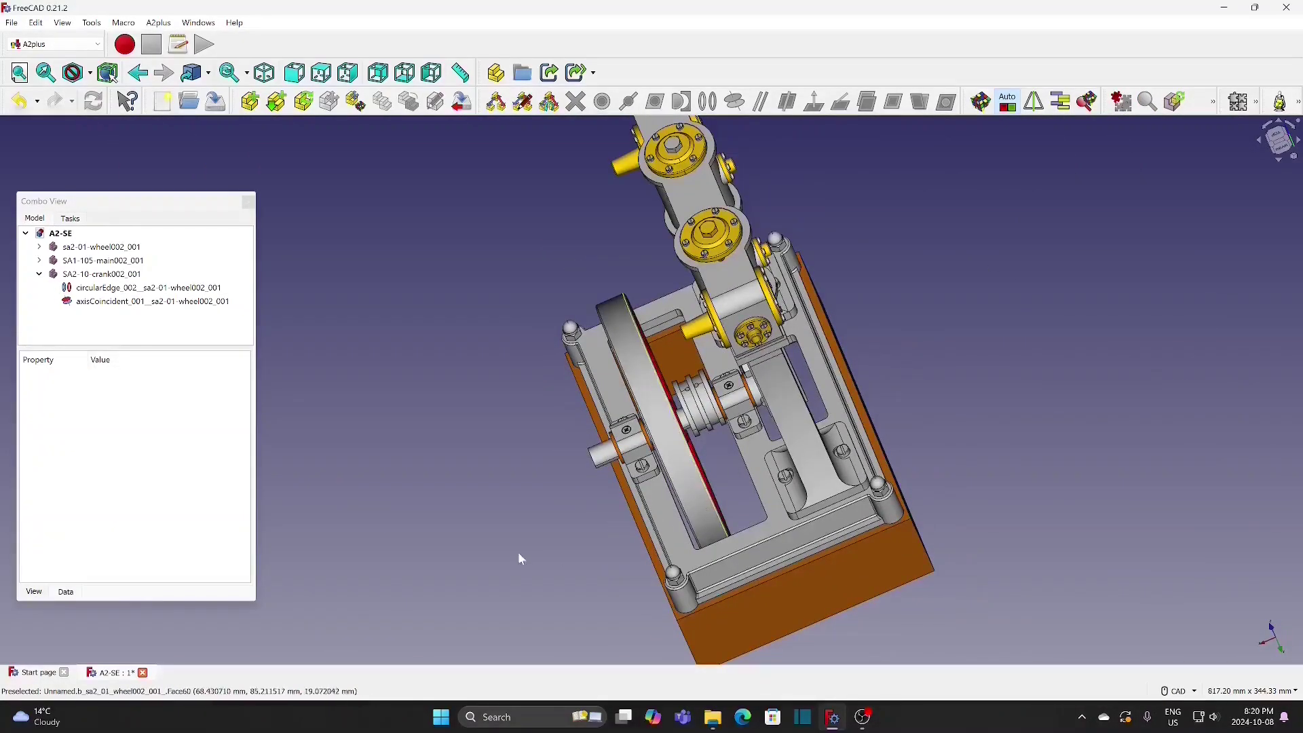
middle_drag(552, 546, 815, 360)
scroll(931, 269, down, 1)
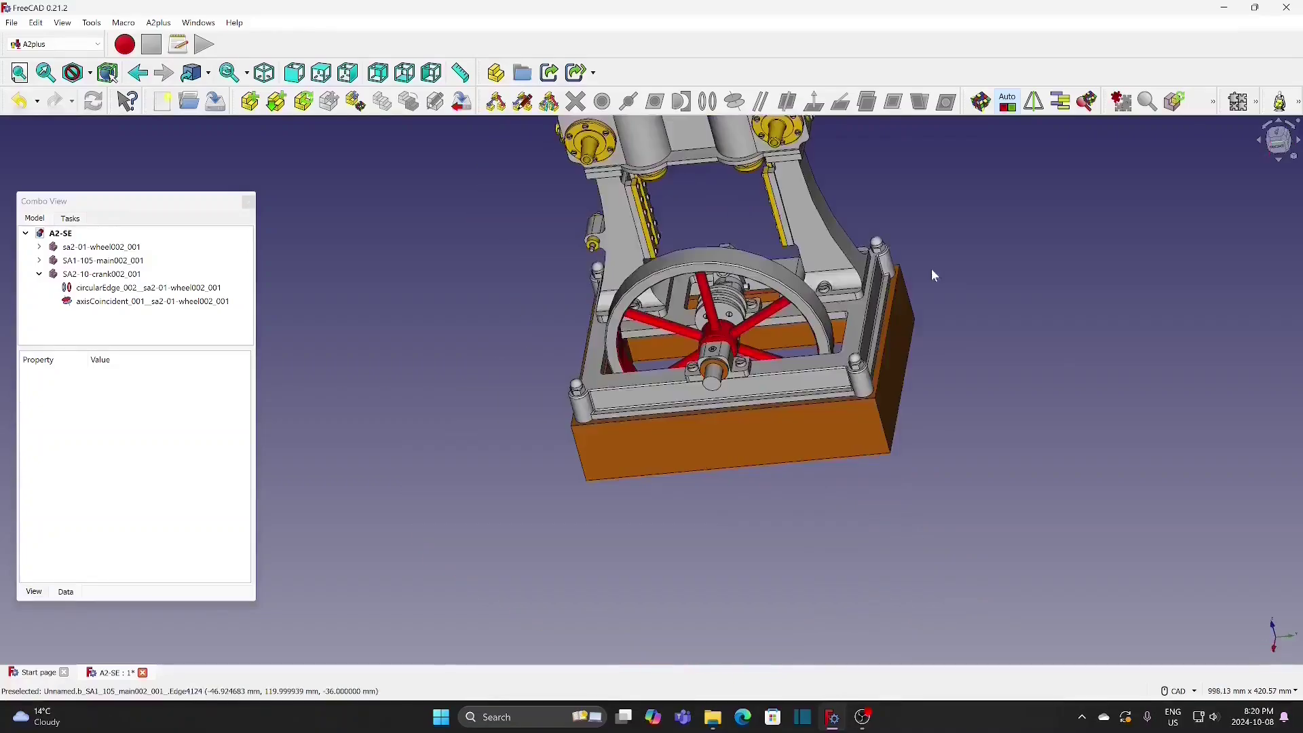
middle_drag(932, 269, 918, 374)
key(ctrl+s)
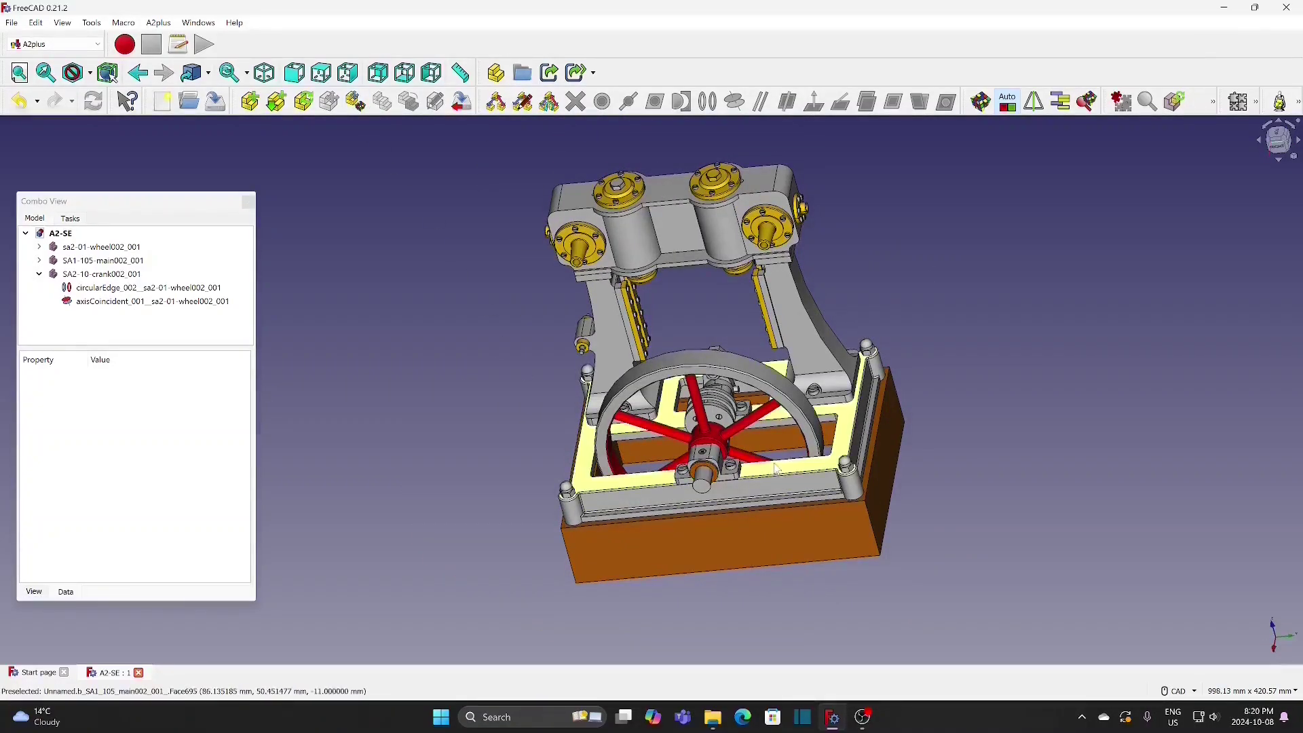
Step: Release the wheel part for movement by setting its fixed Position property to false
click(799, 418)
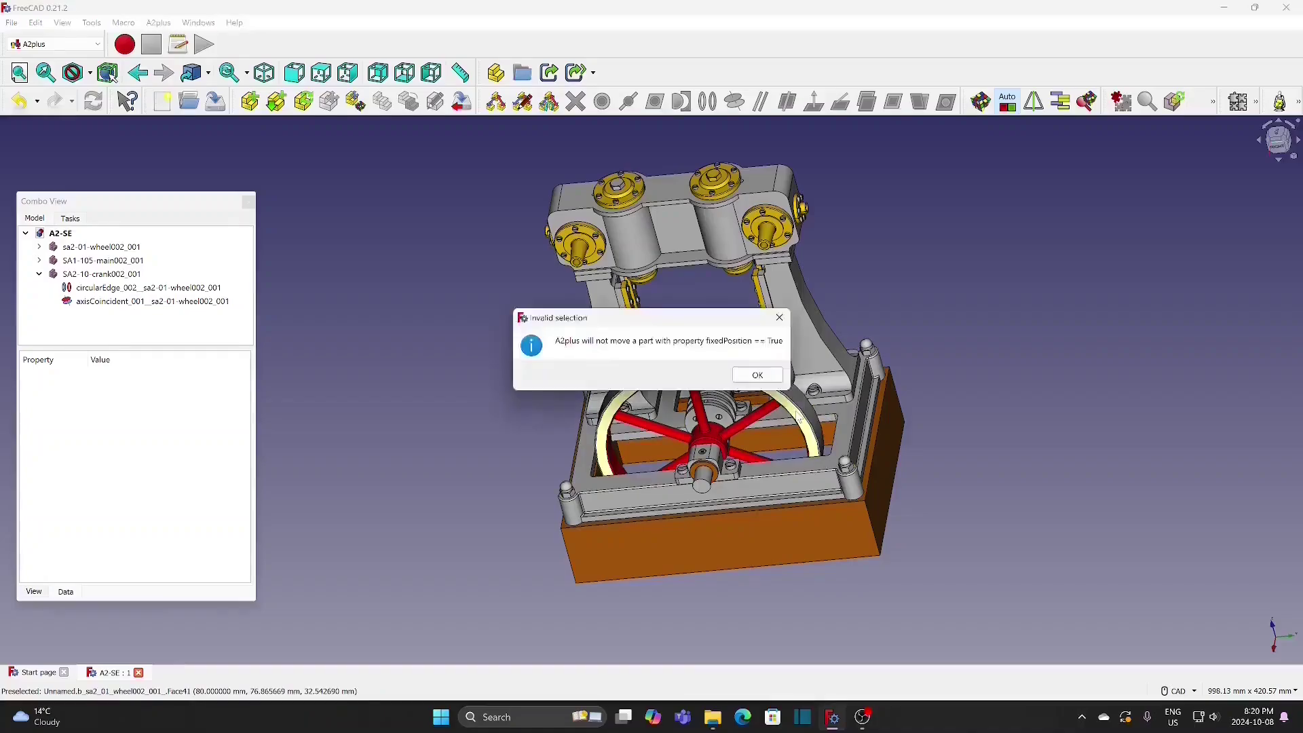
click(757, 376)
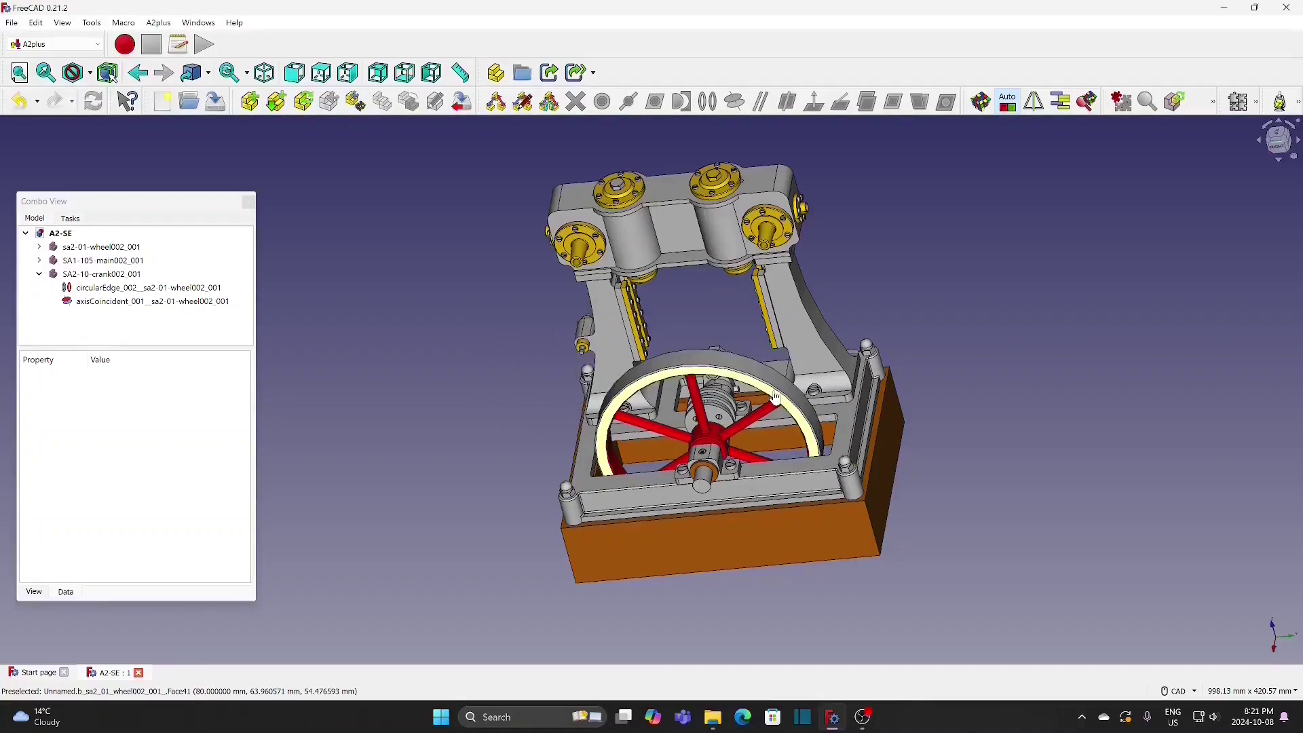
click(91, 250)
click(125, 451)
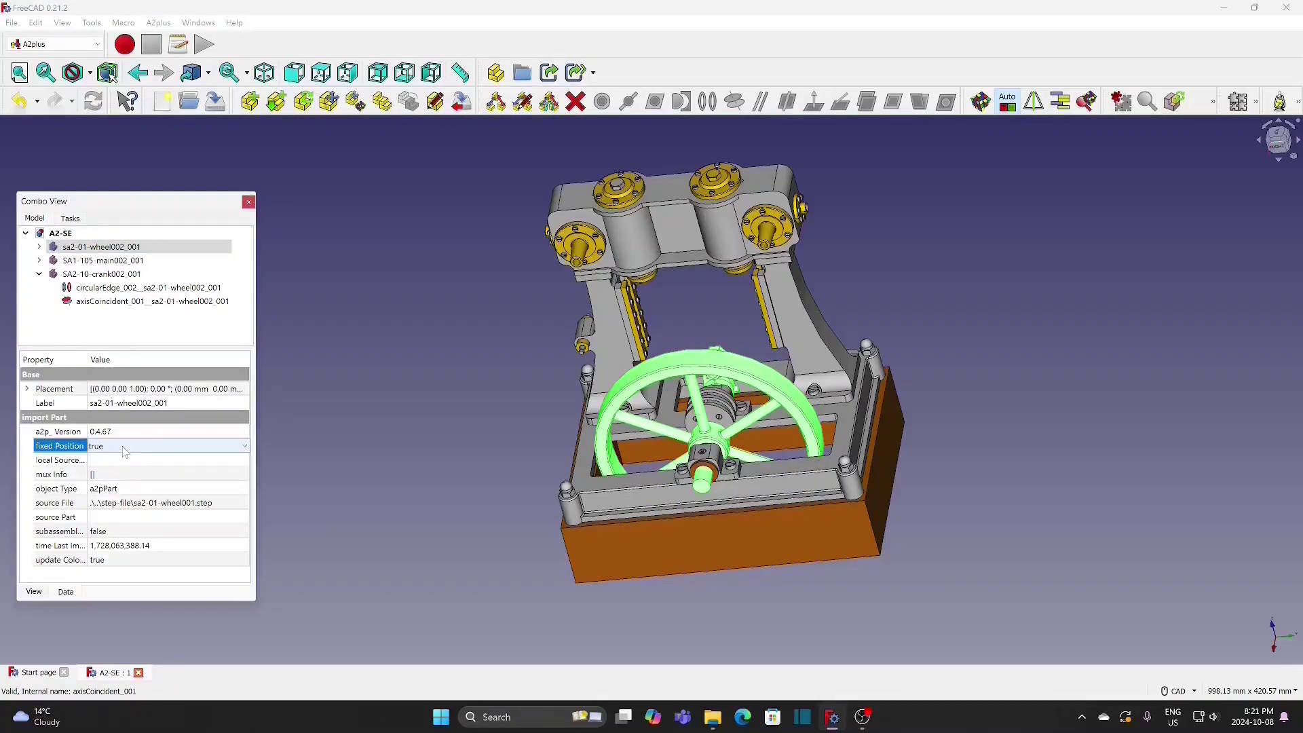
click(125, 453)
click(109, 470)
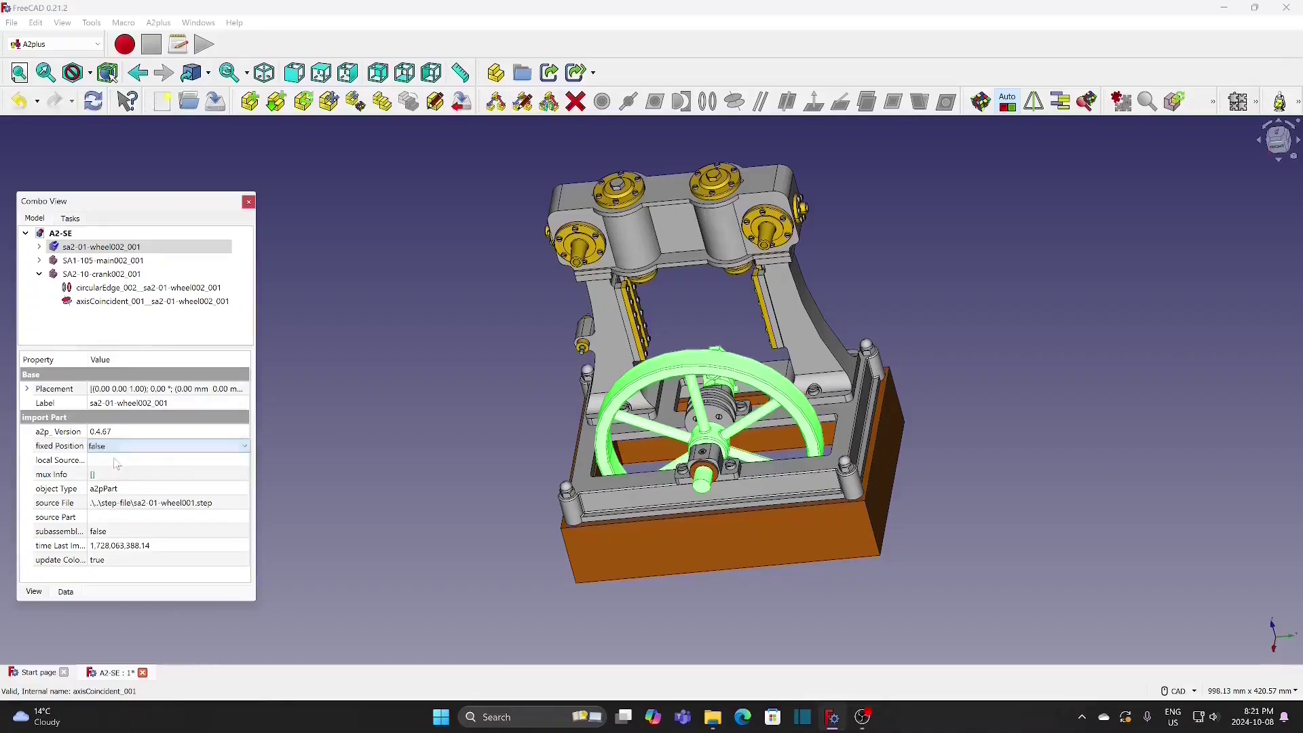
Step: Anchor the main frame part by setting its fixed Position property to true
click(102, 261)
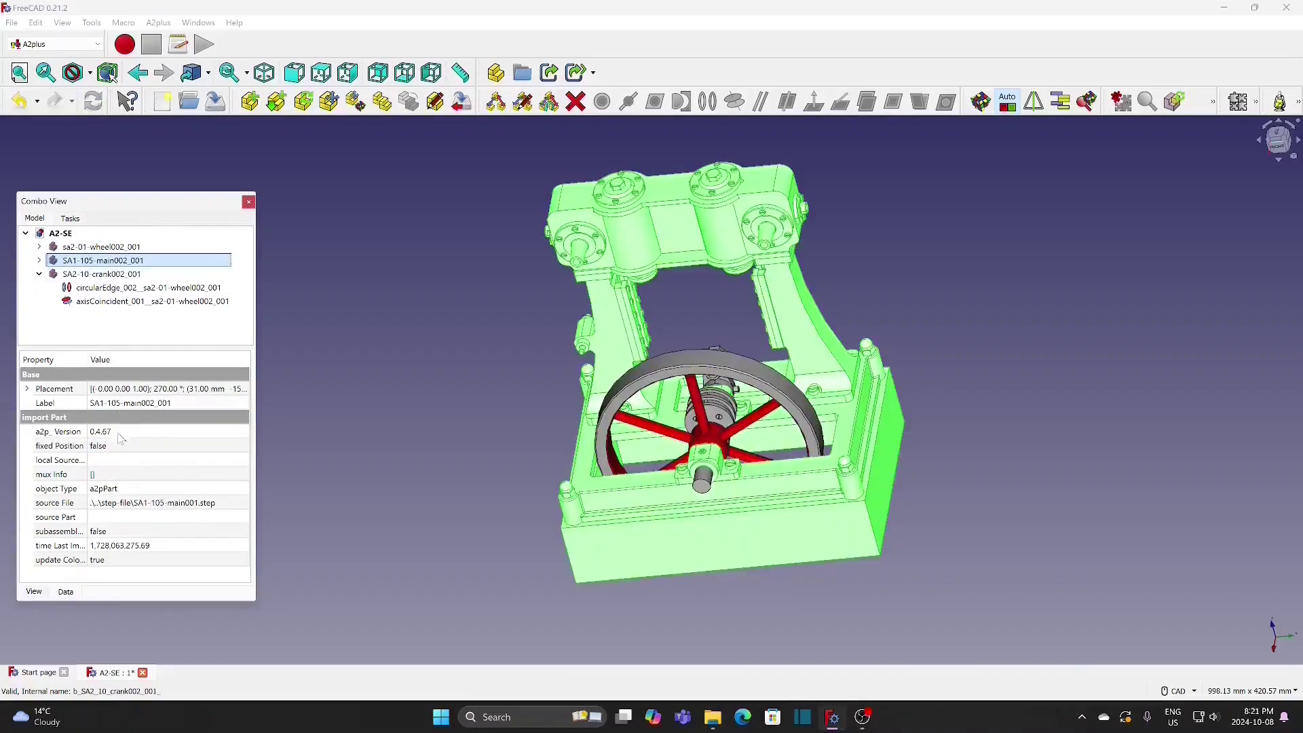
click(123, 450)
click(122, 450)
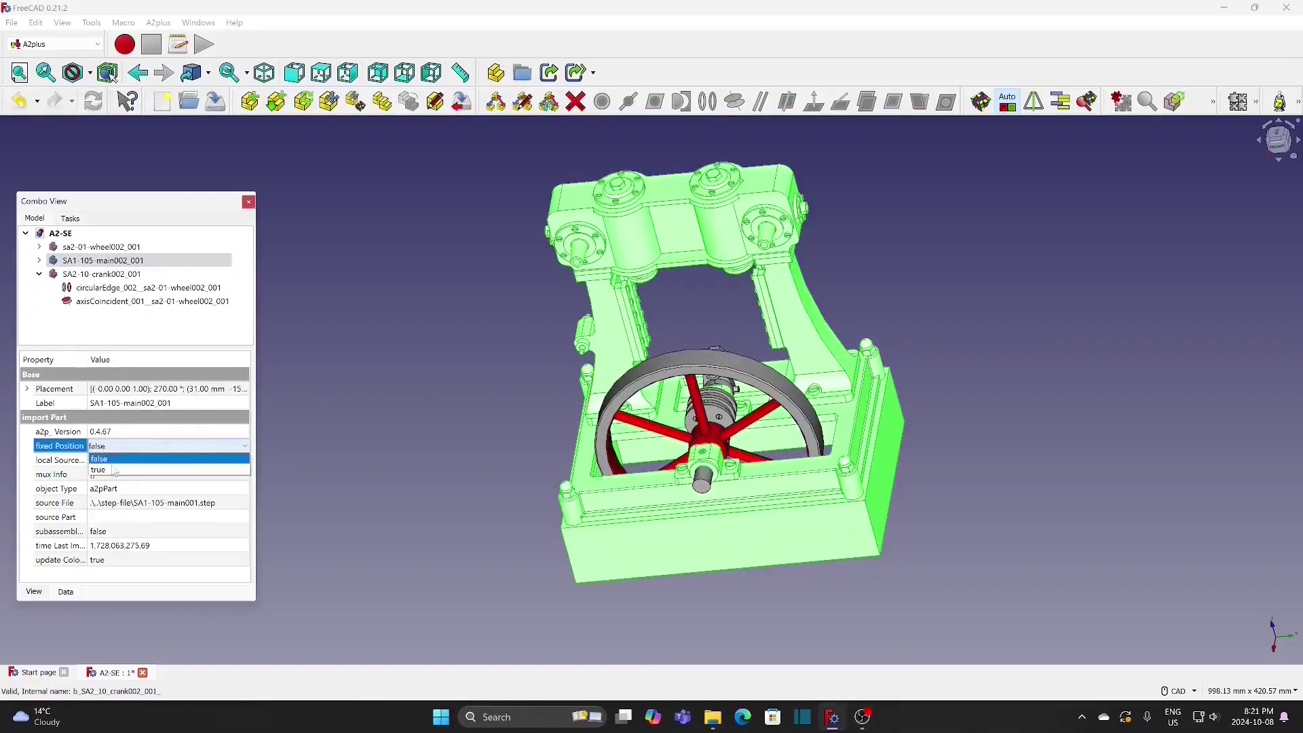
click(109, 460)
click(346, 462)
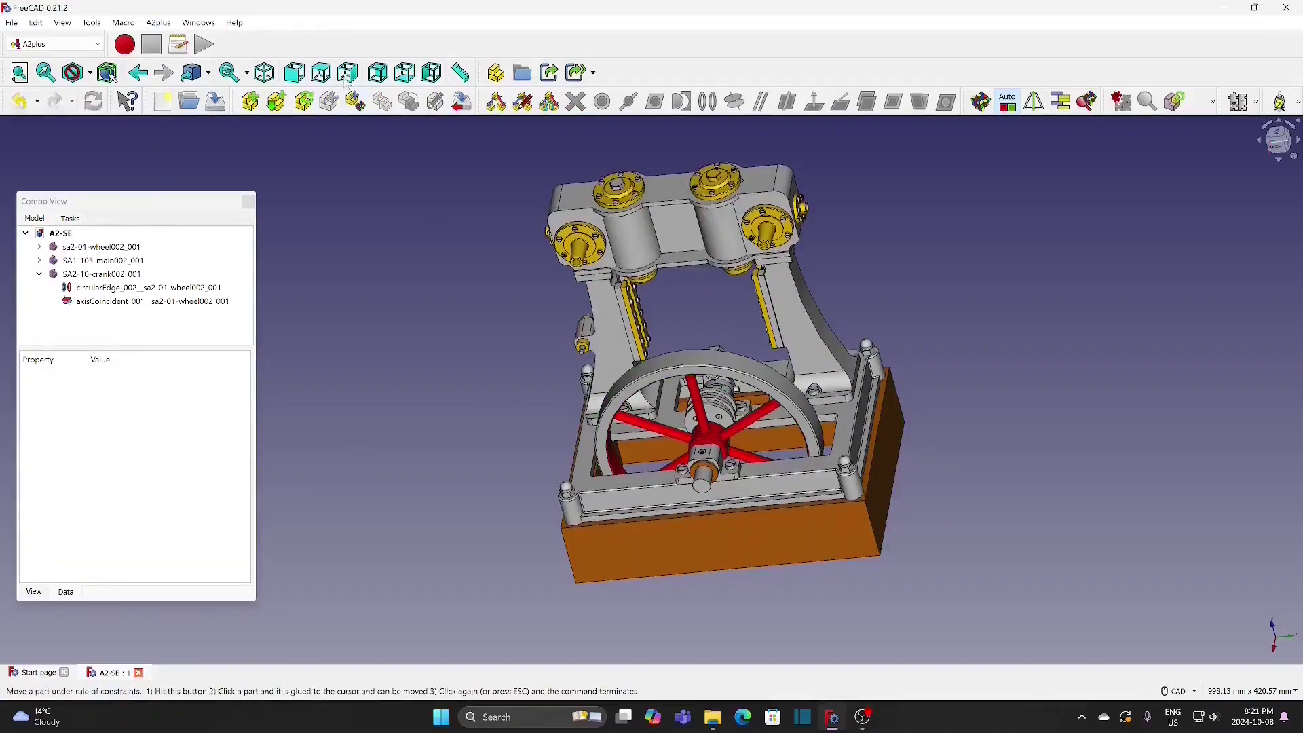
Step: Test the assembly's motion by rotating the wheel by a spoke with the move-under-constraints command
click(626, 424)
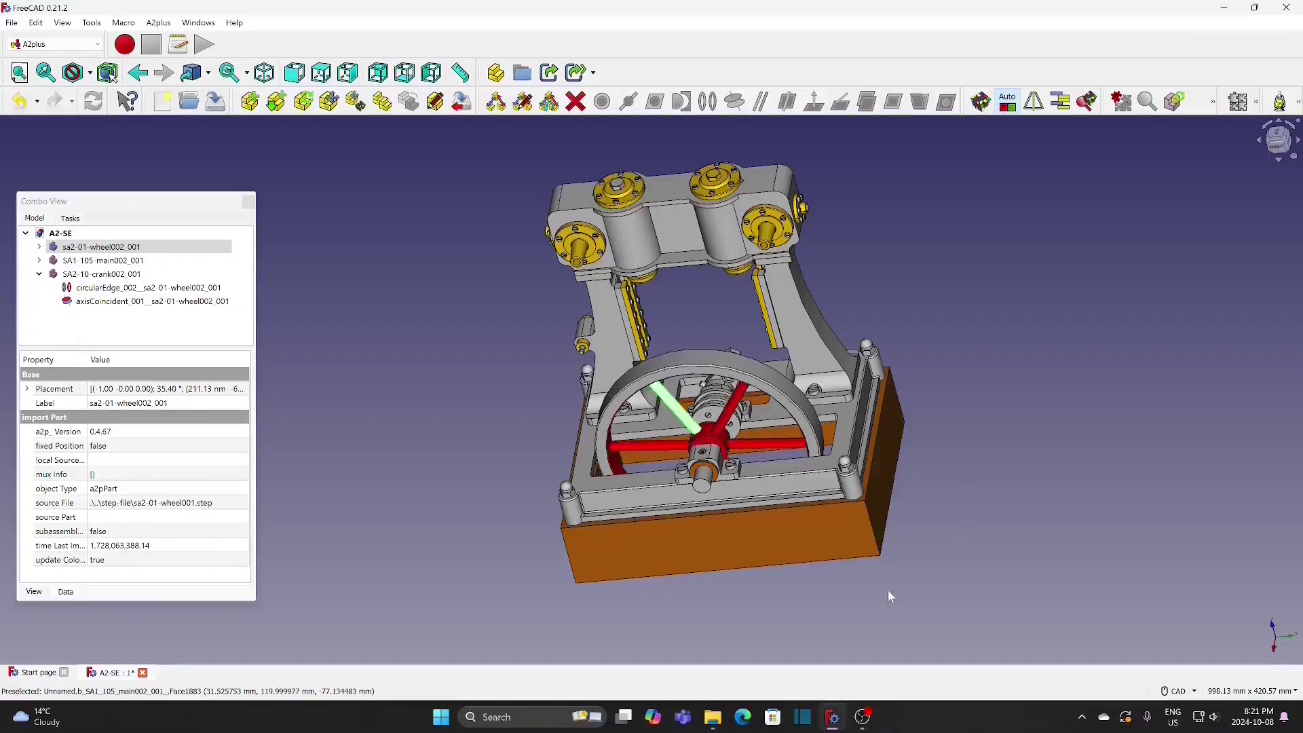
click(495, 477)
middle_drag(495, 475, 598, 479)
scroll(597, 479, down, 1)
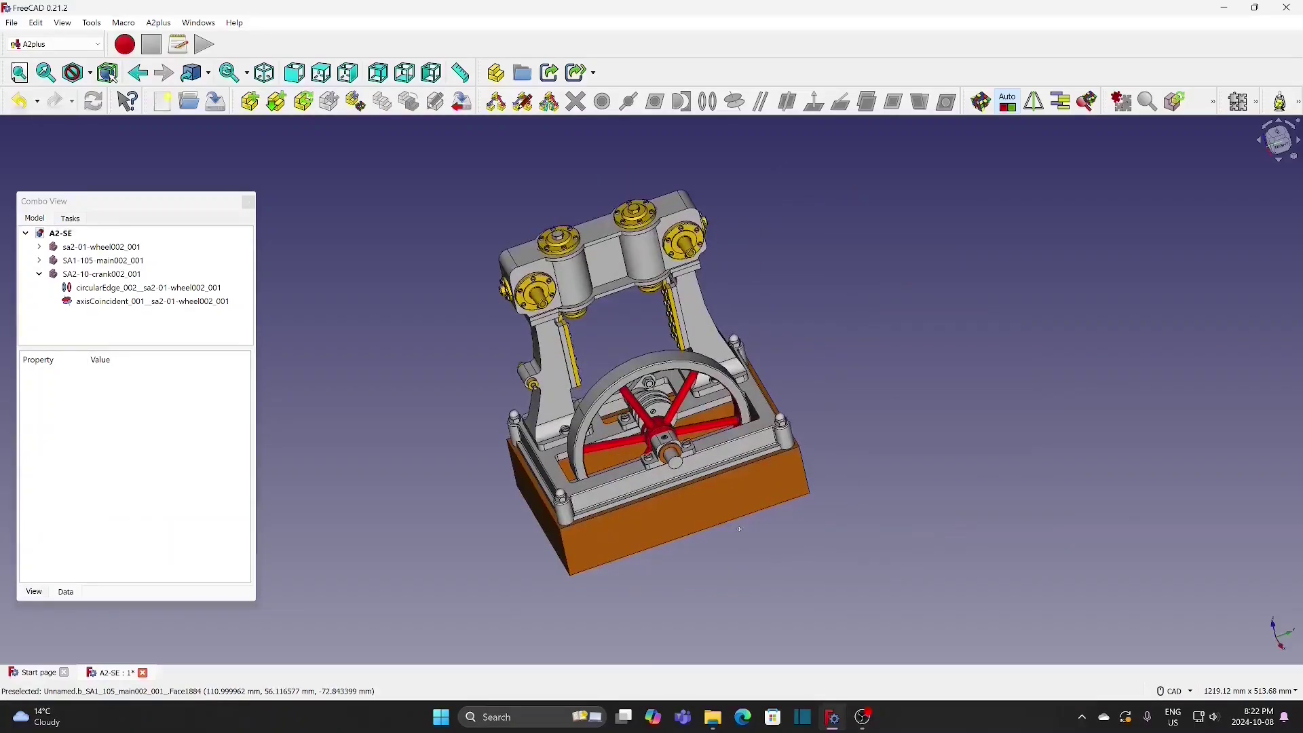
Step: Import the part file sa2-04-cr.step from the step-file folder into the assembly
click(250, 102)
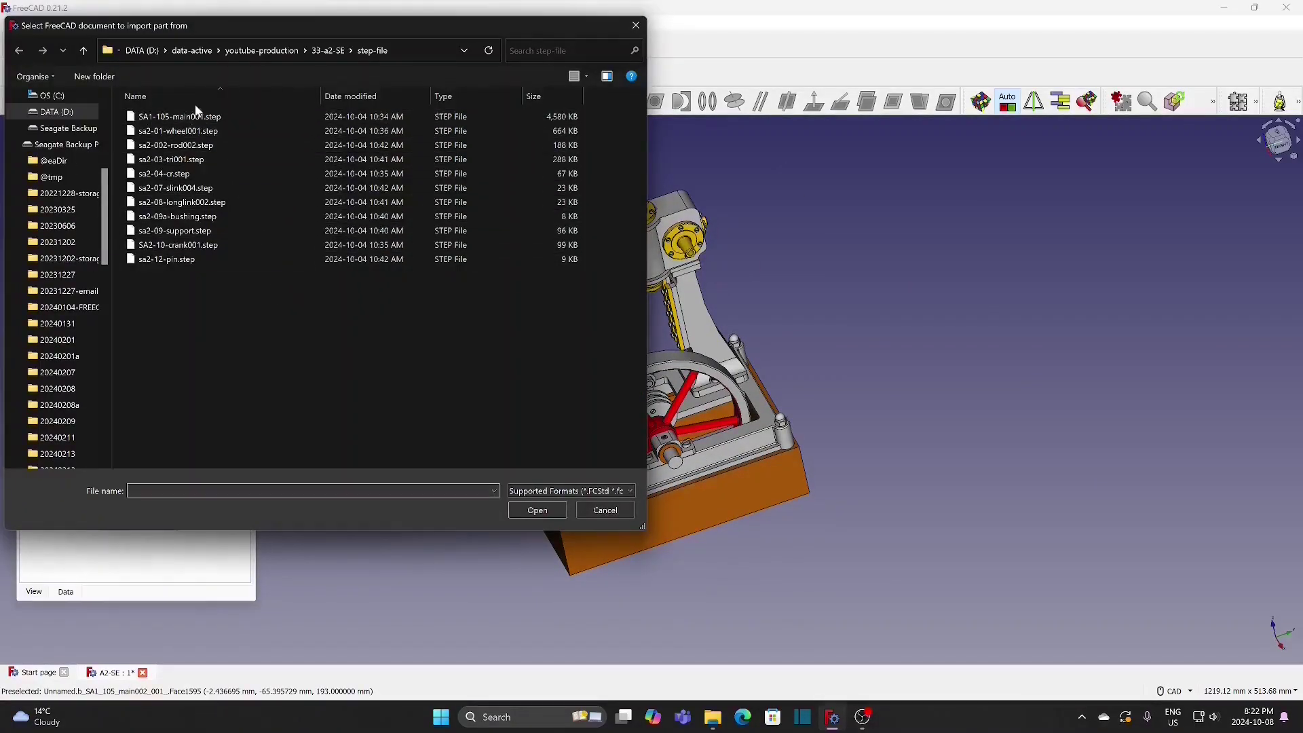
click(195, 176)
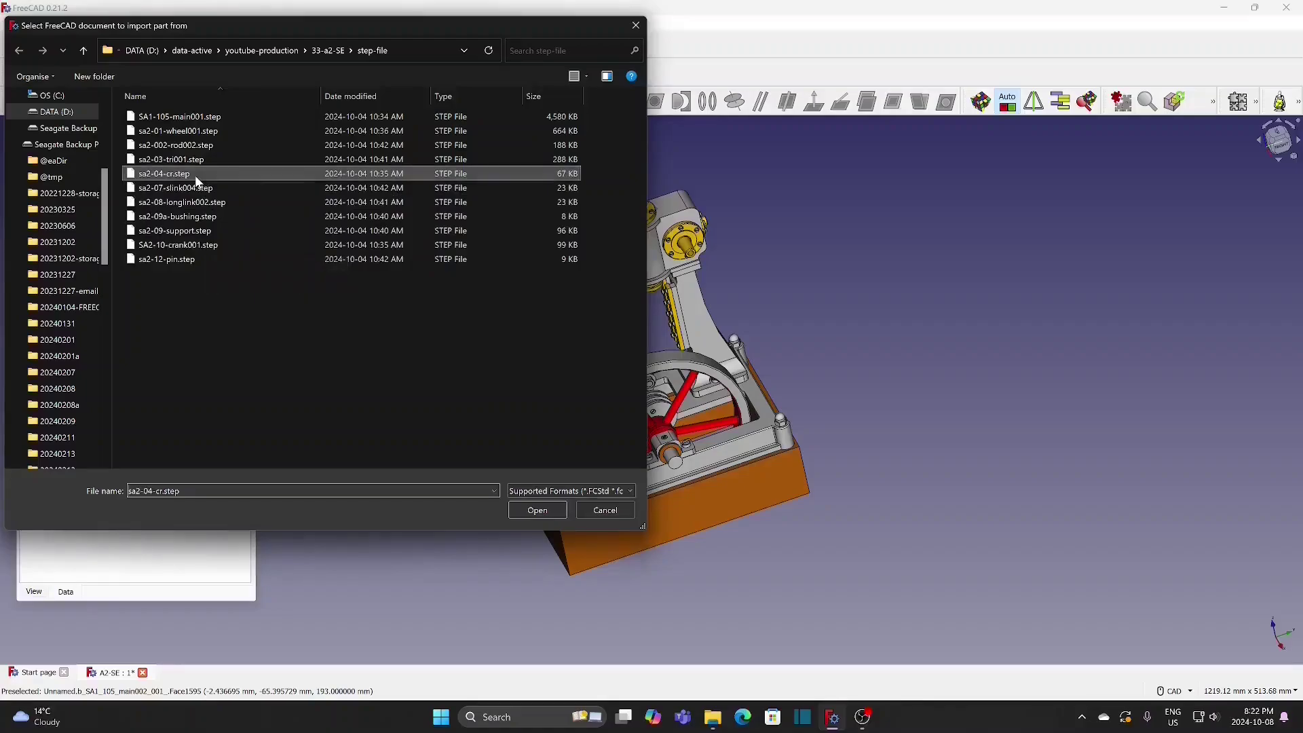
click(537, 510)
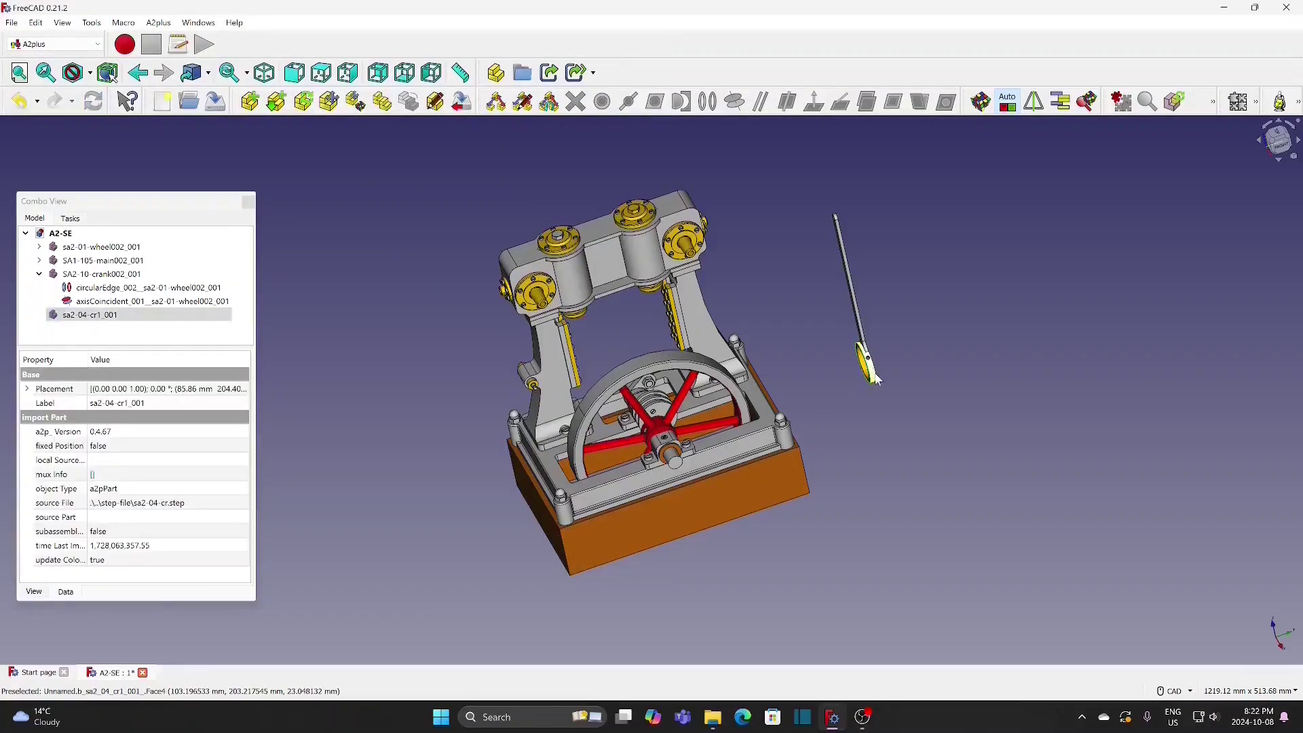
Step: Transform the imported connecting rod by rotating it -90° about its vertical axis
right_click(876, 376)
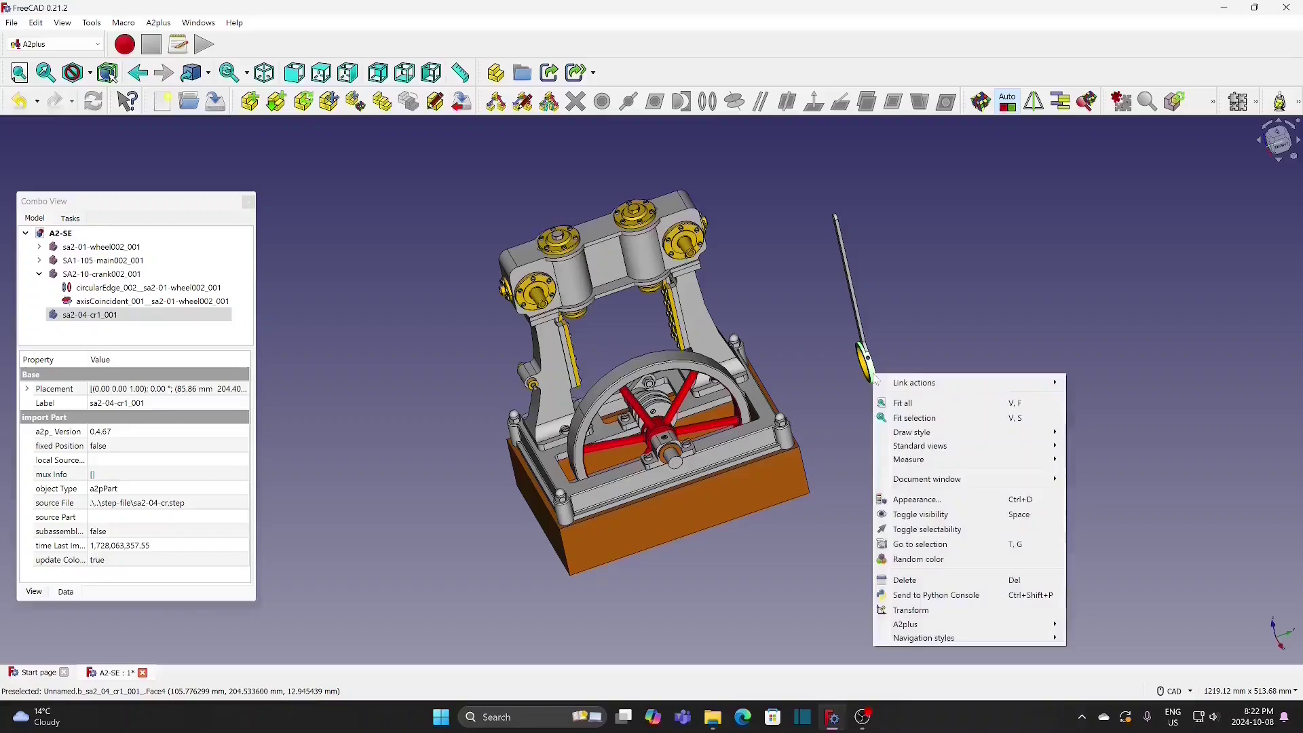
click(911, 611)
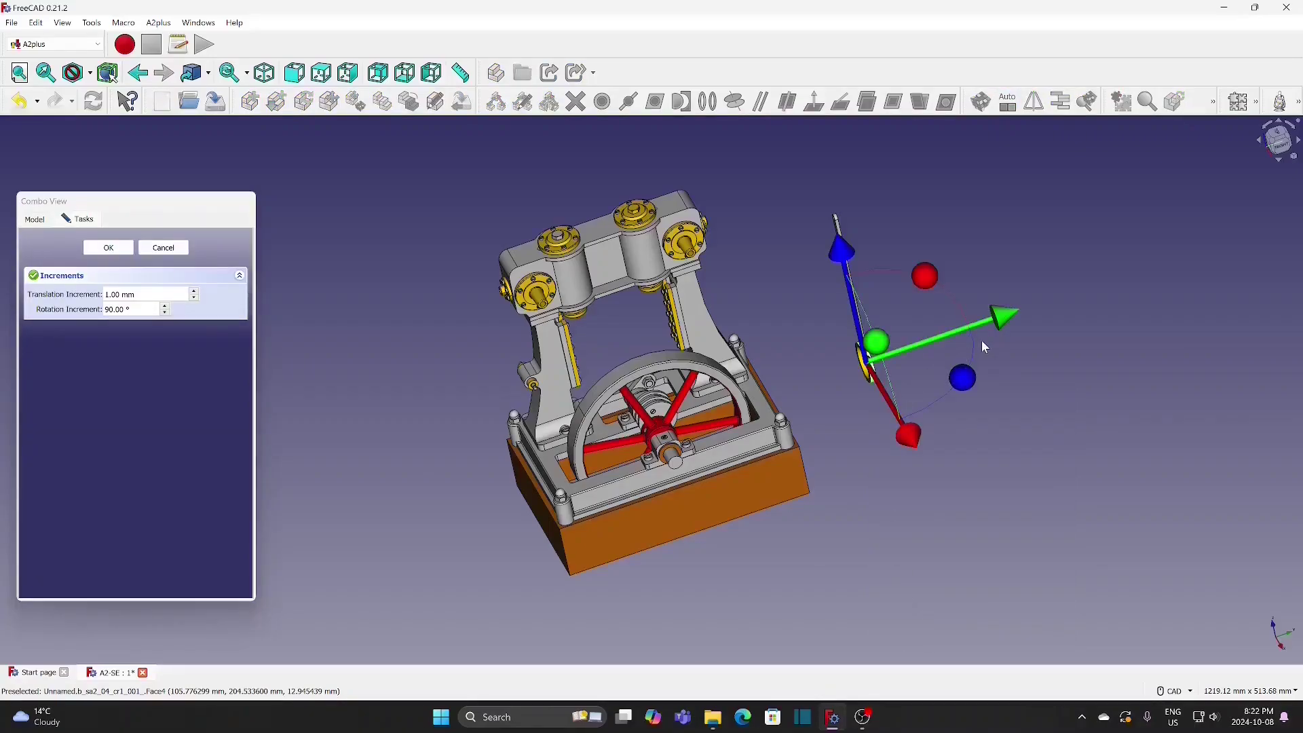
drag(968, 384, 728, 381)
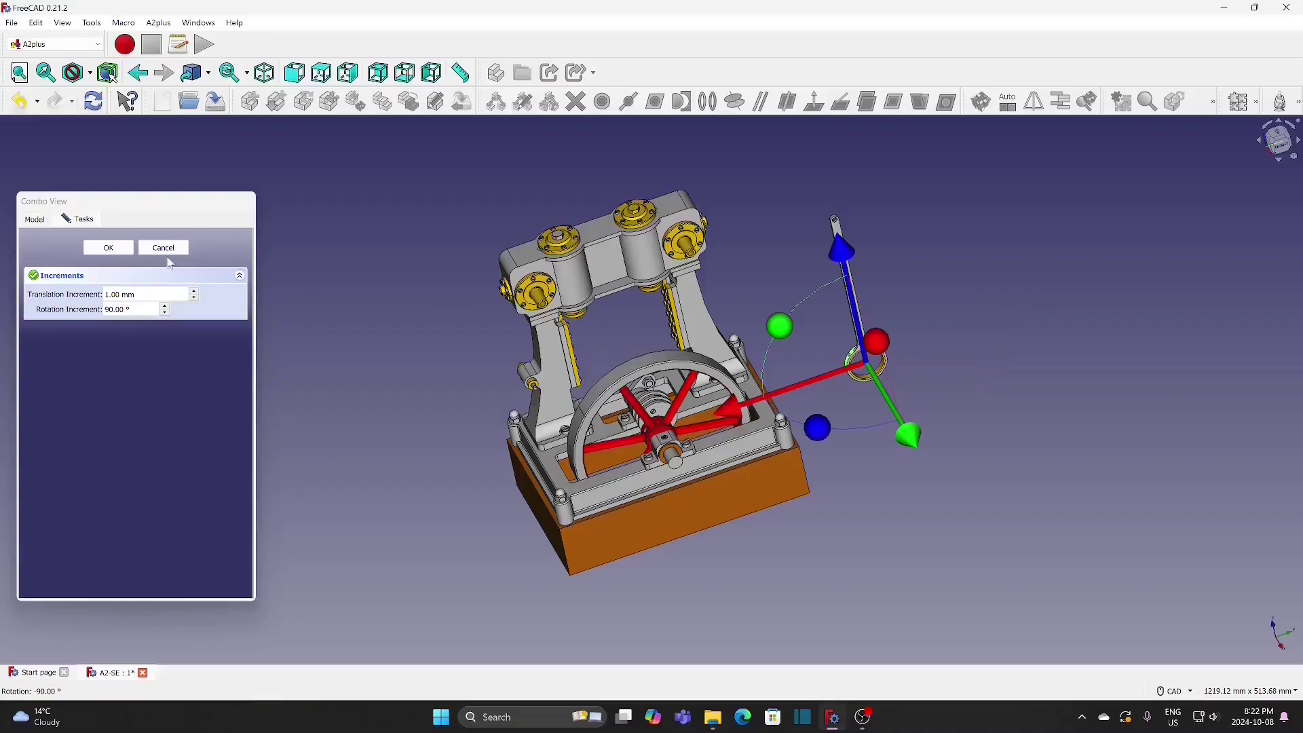
click(109, 248)
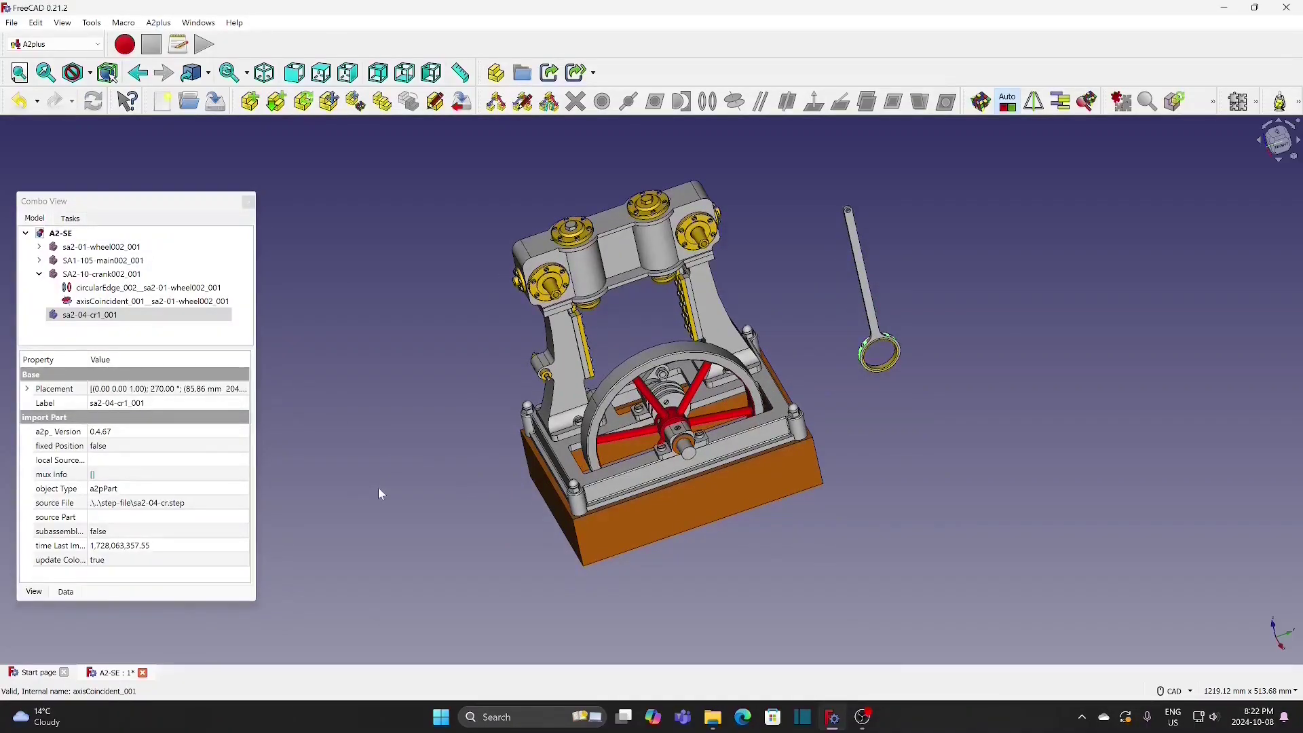
Step: Join the connecting rod's large ring to the crank's eccentric nearest the frame with a circular-edge constraint between their edges
middle_drag(377, 487, 698, 368)
click(699, 372)
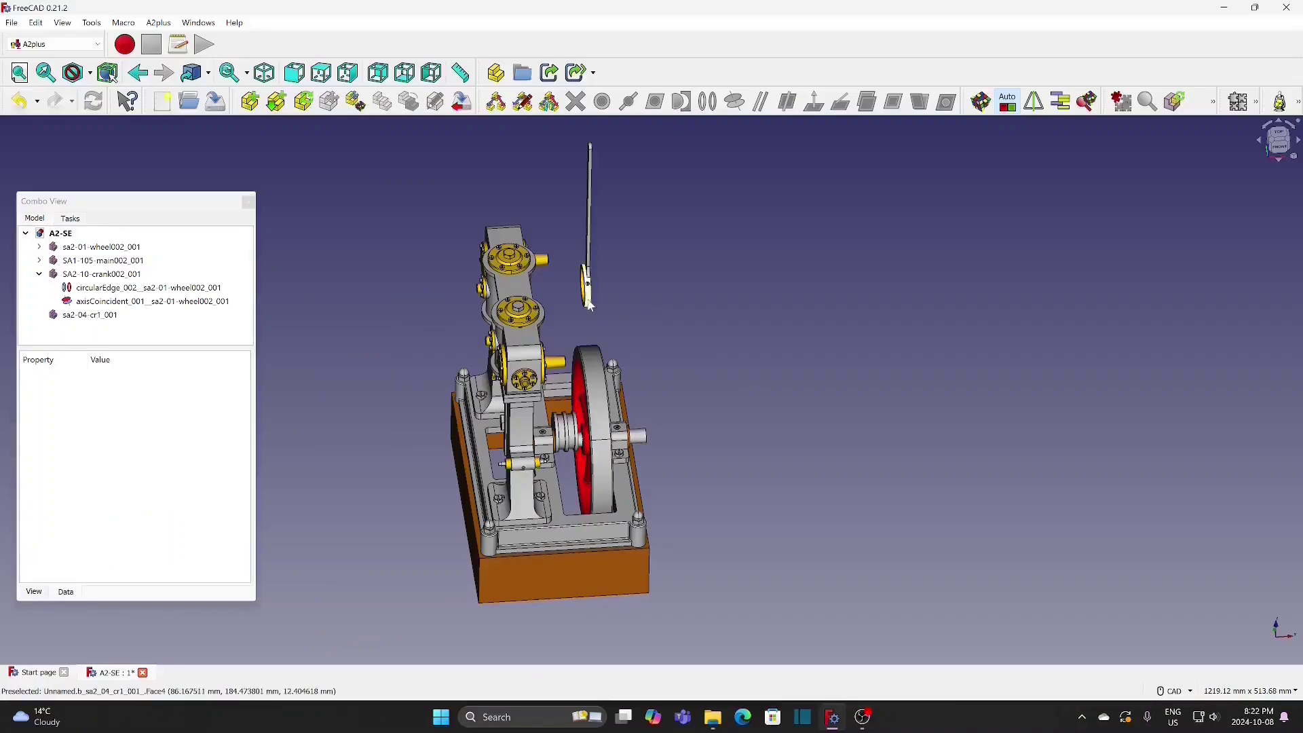
scroll(587, 306, up, 3)
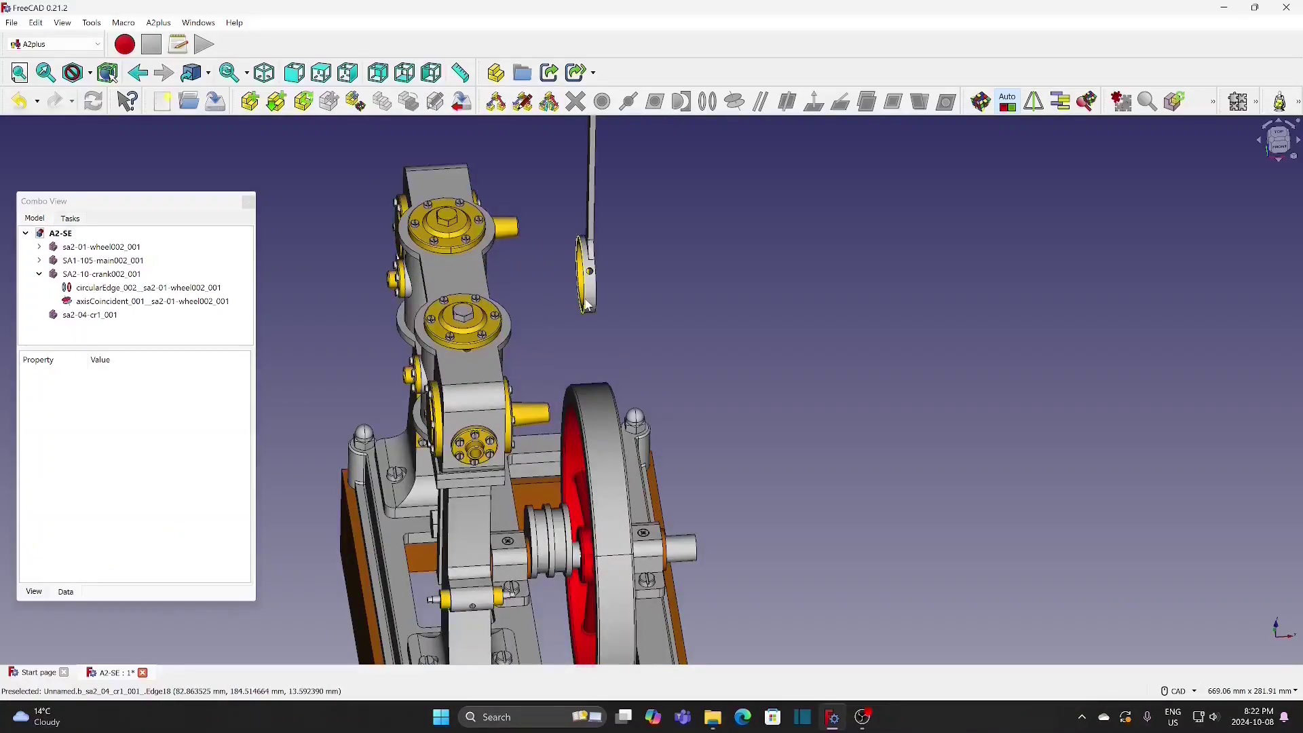
click(588, 305)
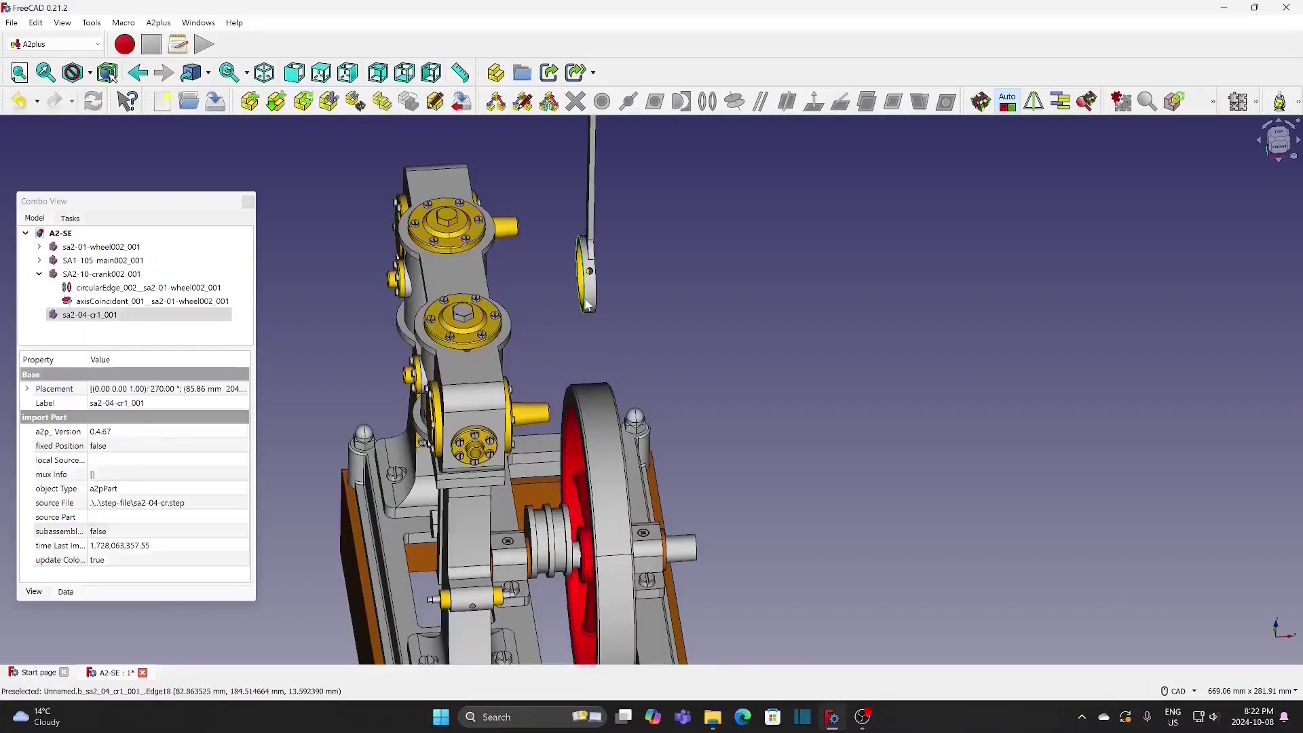
click(541, 562)
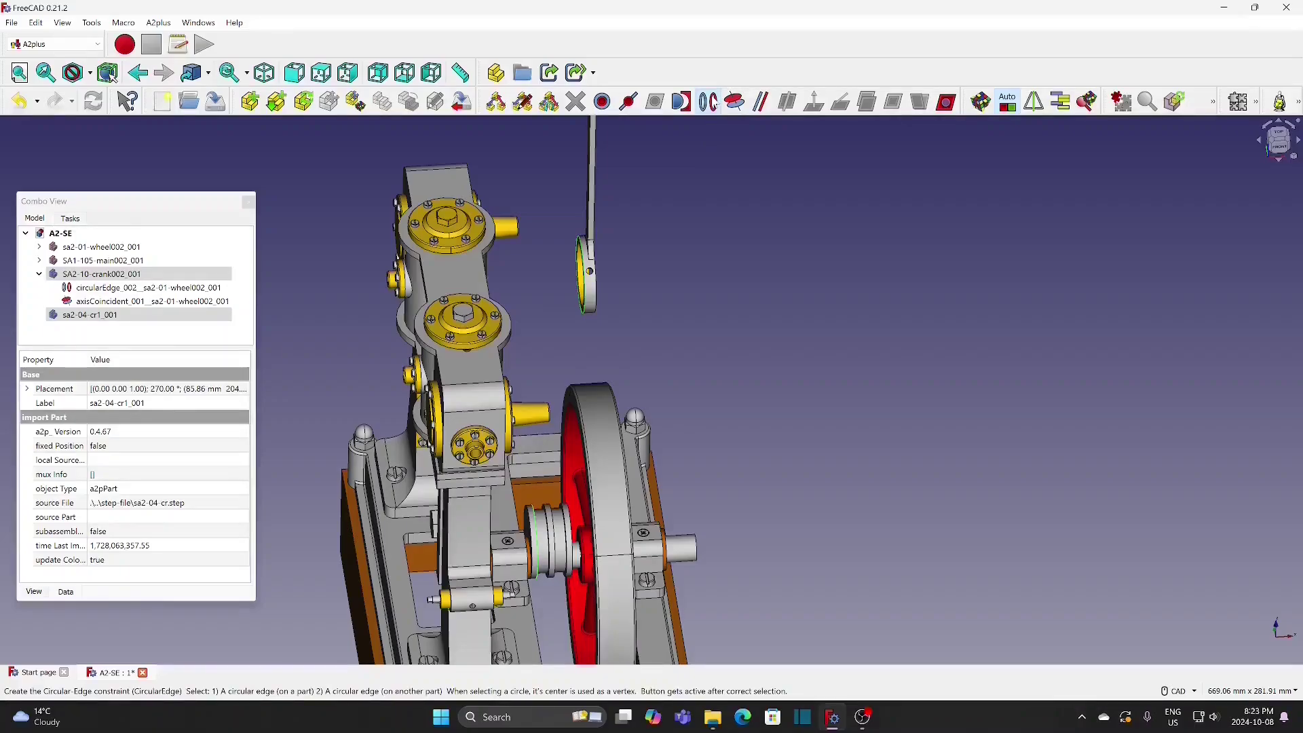
click(708, 102)
click(826, 462)
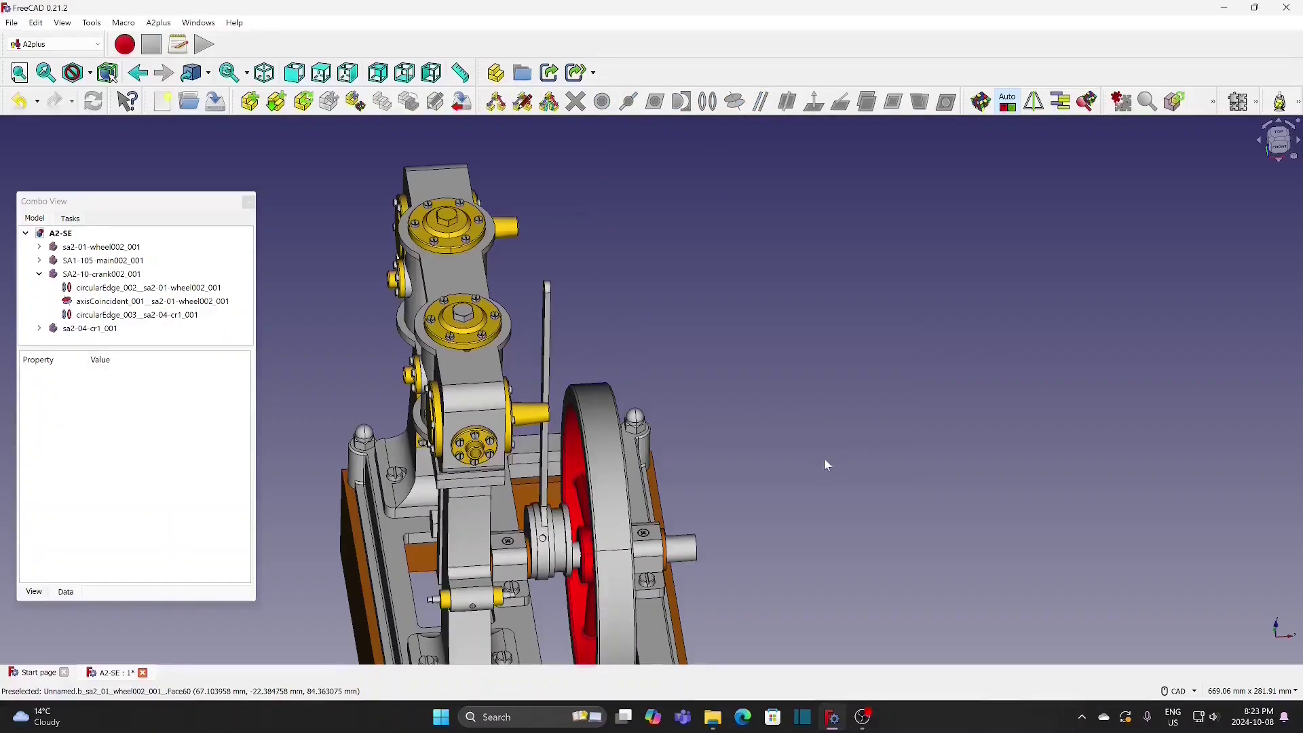
Step: Duplicate the connecting rod part and place the copy in free space beside the engine
click(547, 334)
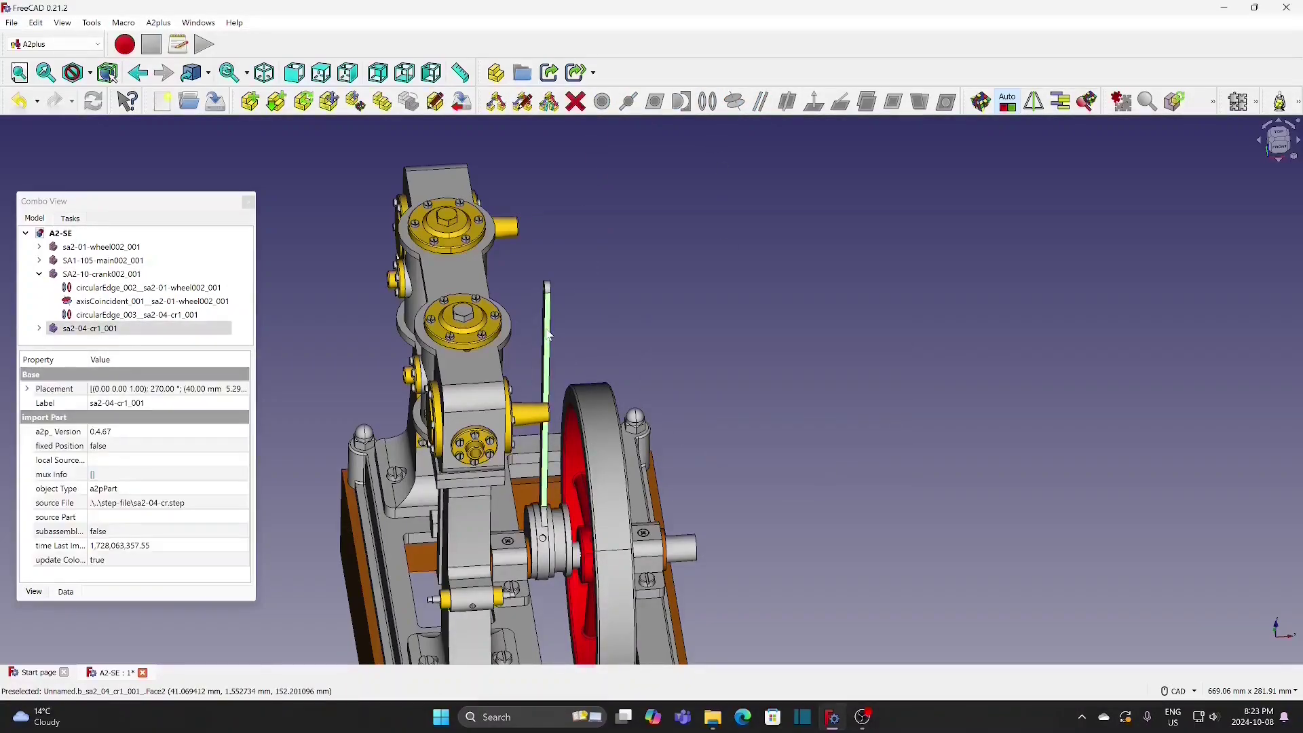
click(383, 101)
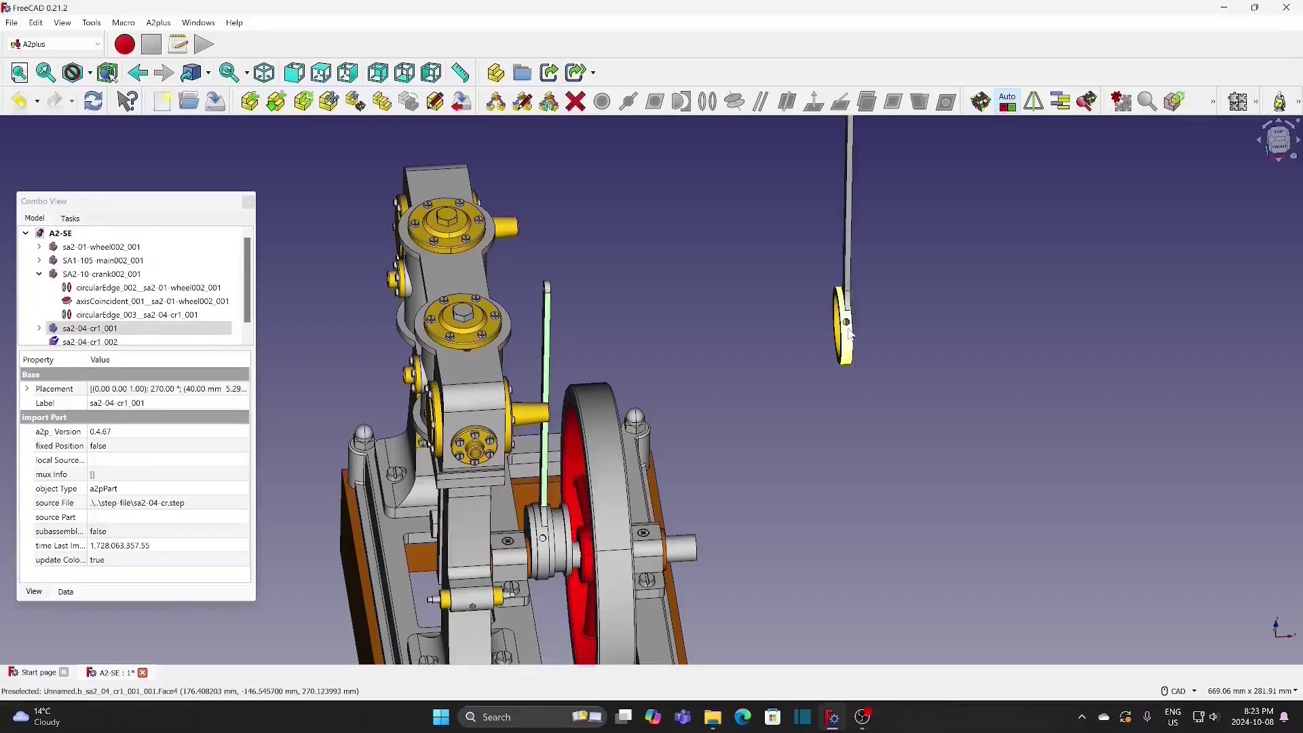
click(850, 460)
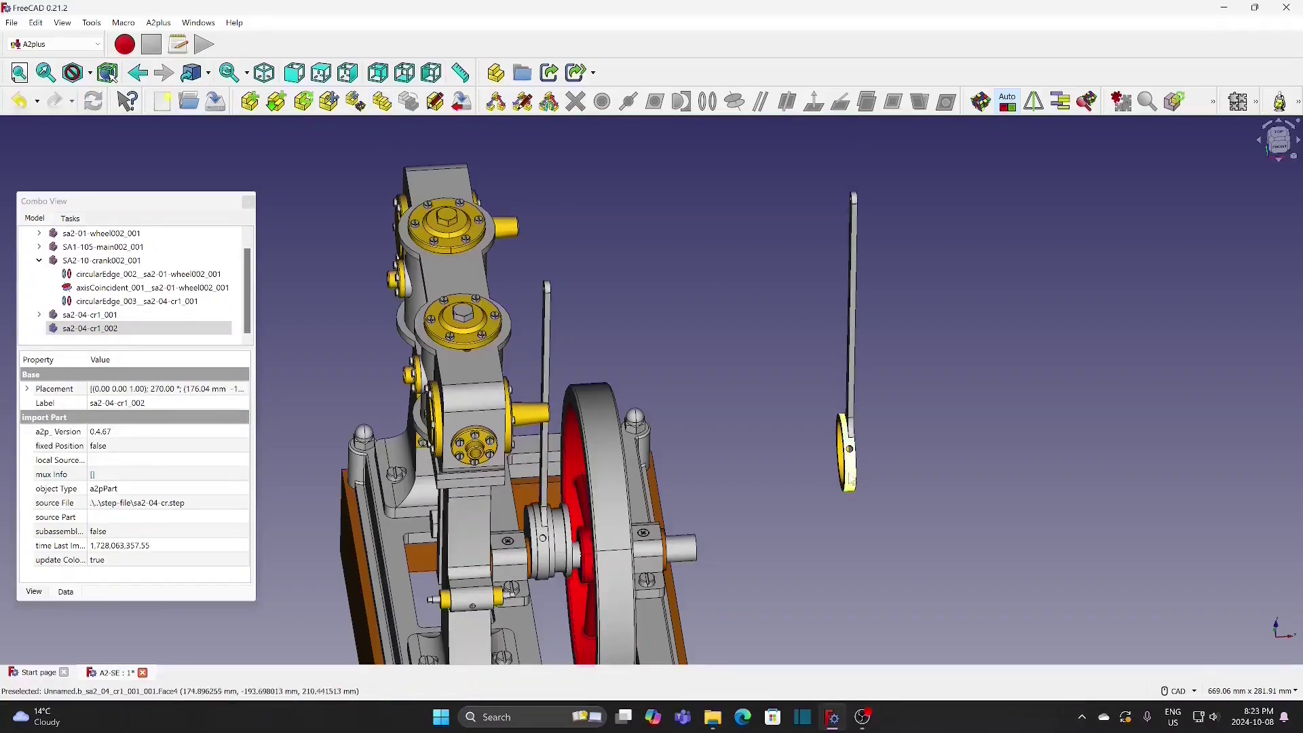
Step: Transform the duplicated connecting rod by rotating it 180° about its vertical axis
right_click(850, 472)
click(896, 437)
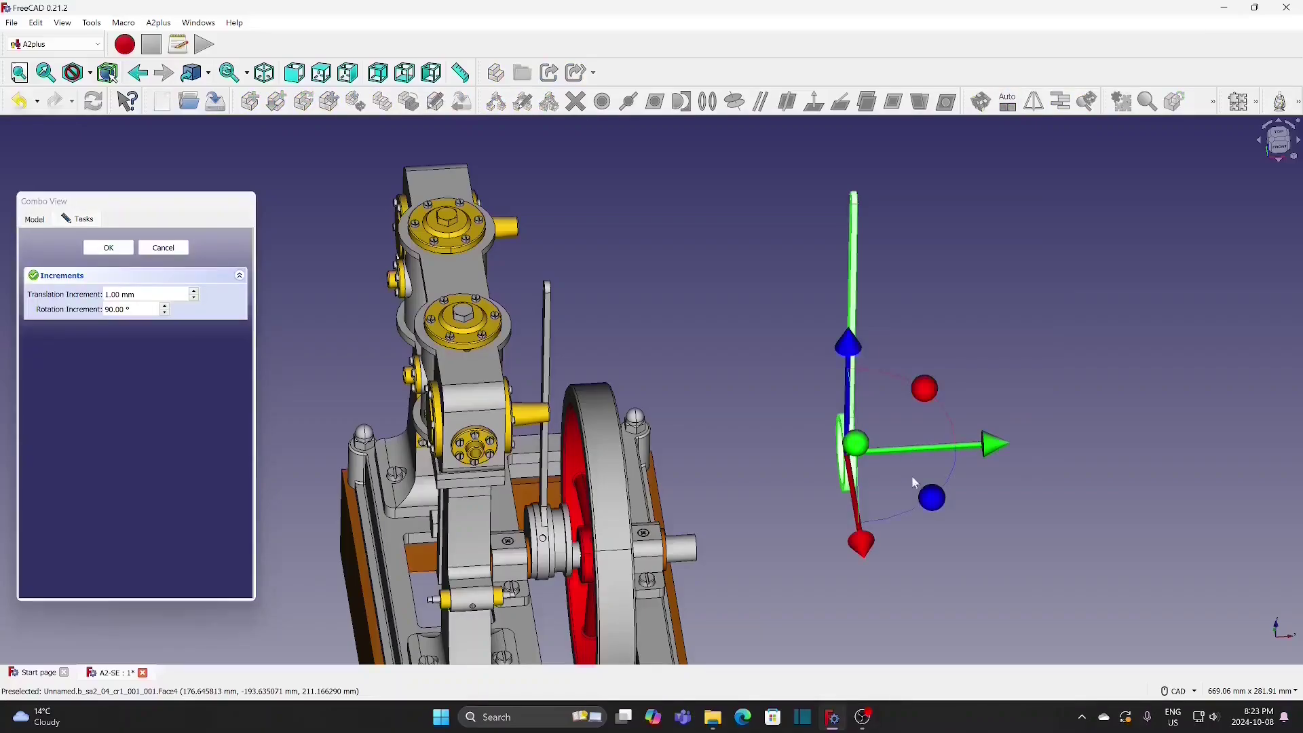
drag(930, 495, 930, 374)
drag(840, 347, 769, 400)
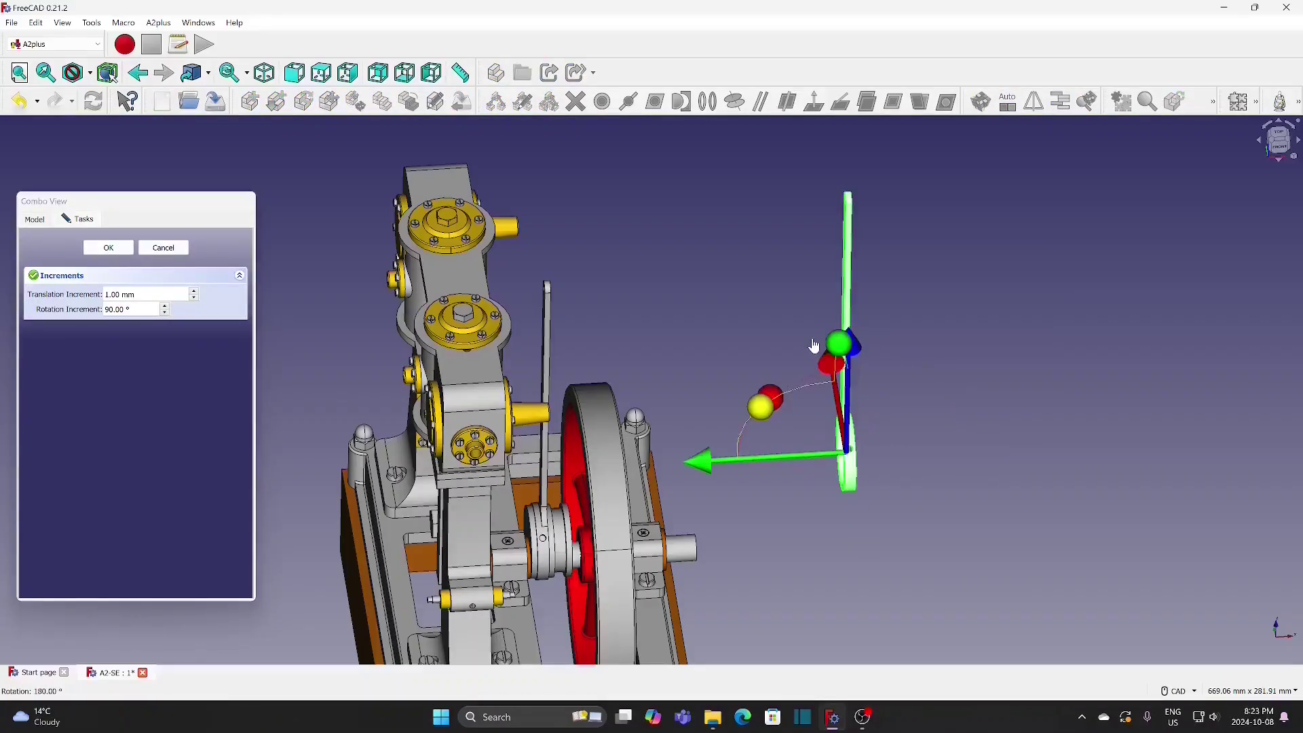
click(108, 248)
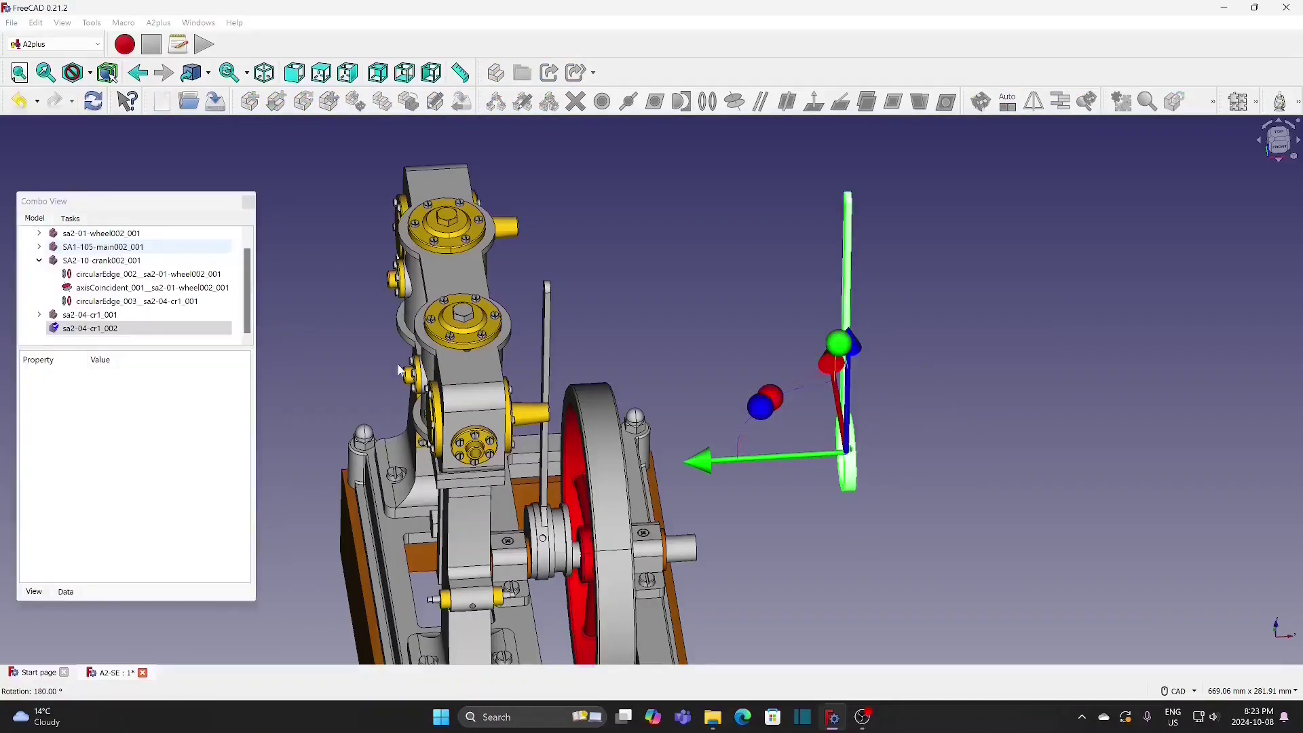
click(824, 544)
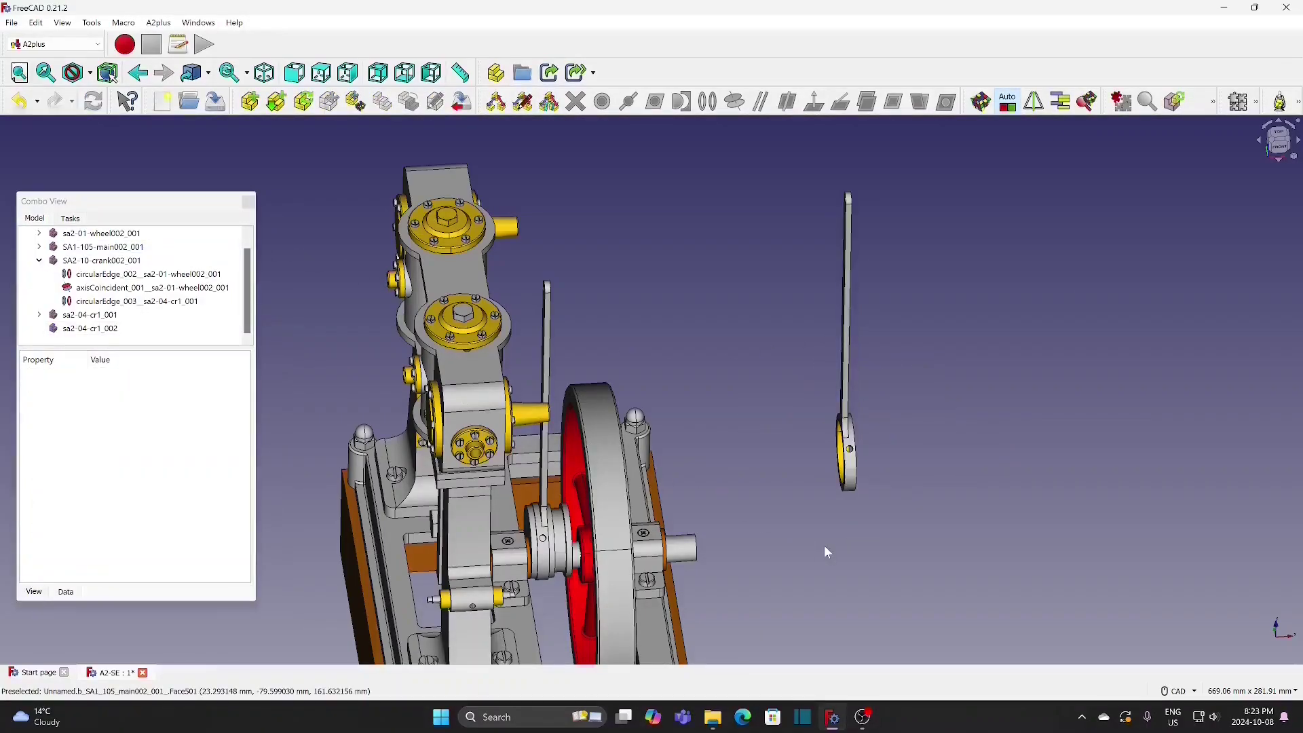
Step: Join the duplicated rod's ring to the crank's eccentric on the wheel side with a circular-edge constraint
click(856, 482)
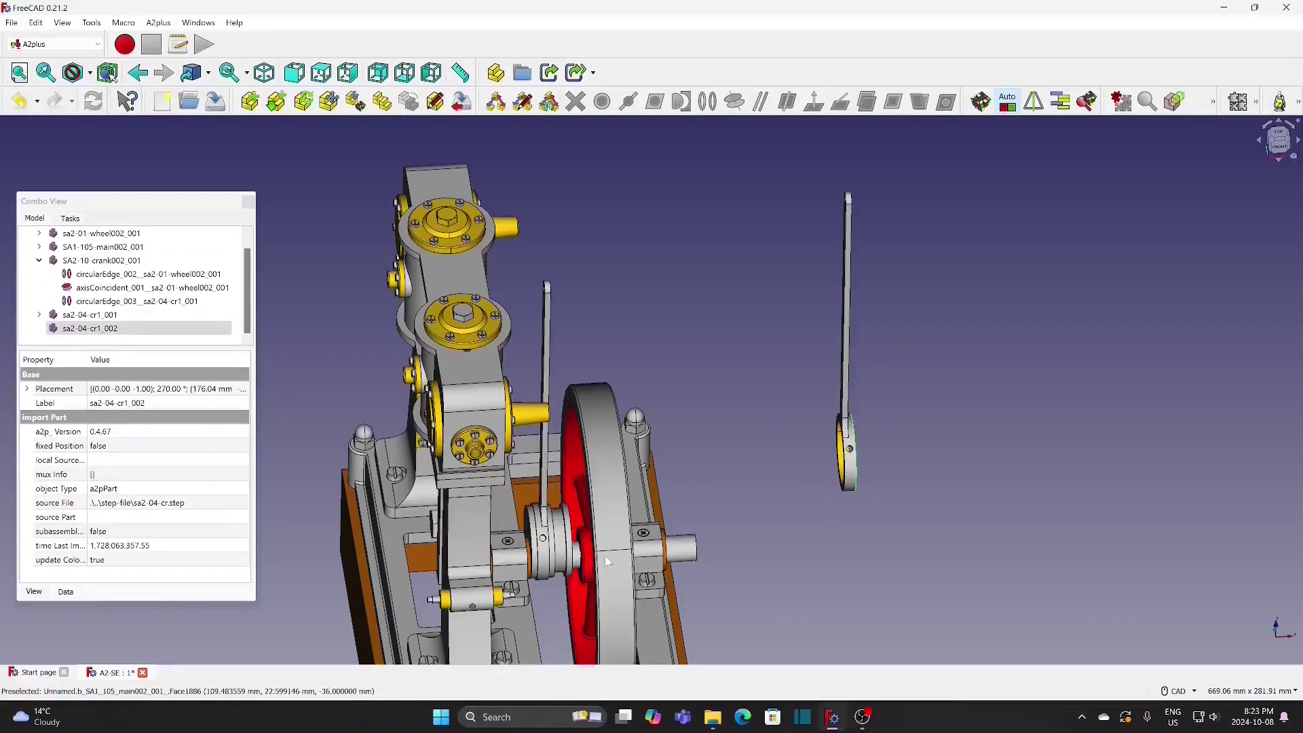
ctrl+click(571, 555)
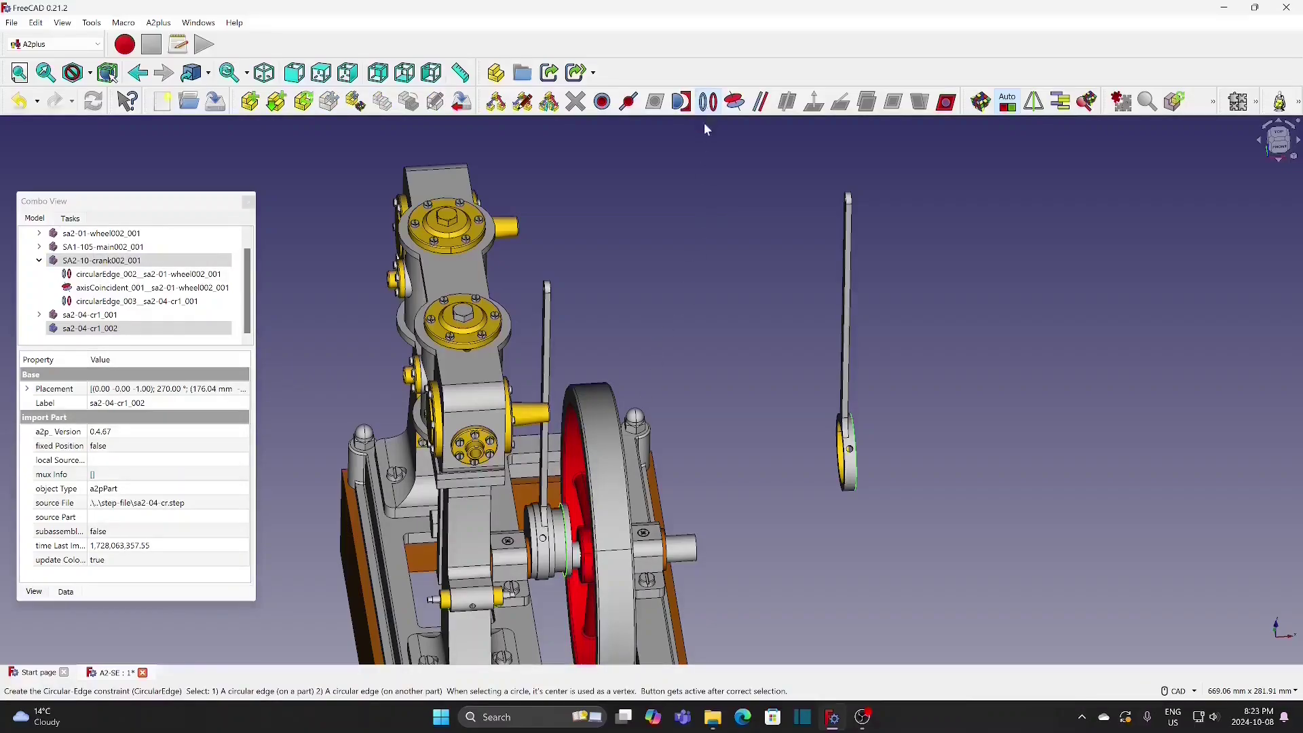
click(708, 101)
click(852, 457)
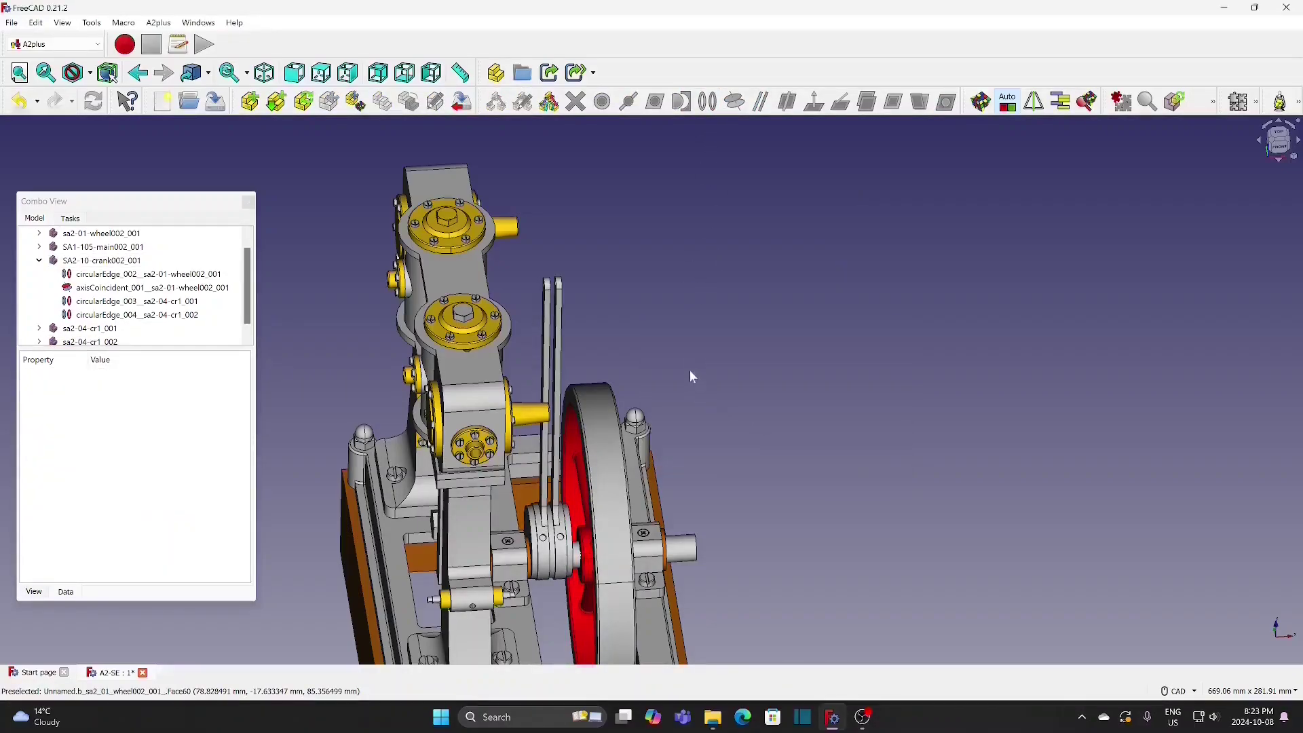
Step: Tilt the second connecting rod 32° about its ring axis away from the first rod, using a 1° rotation increment
scroll(702, 344, down, 3)
middle_drag(757, 571, 913, 435)
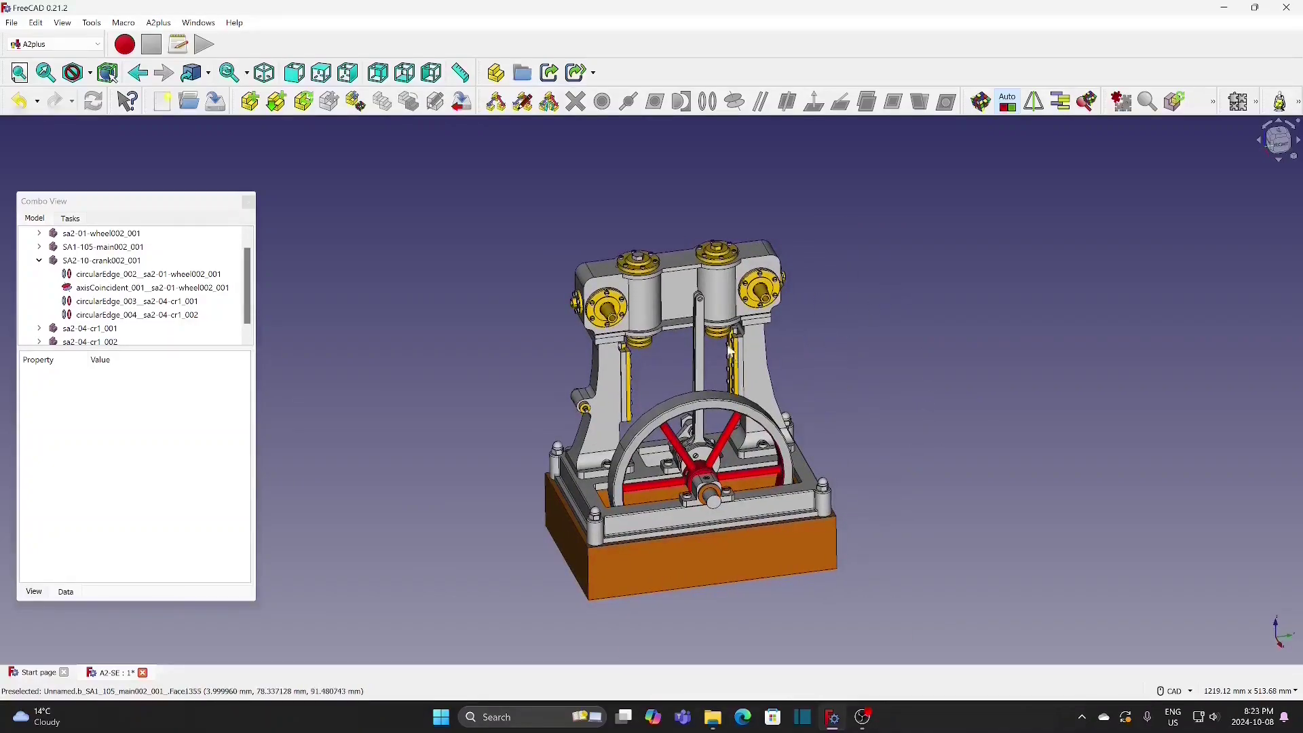
right_click(701, 333)
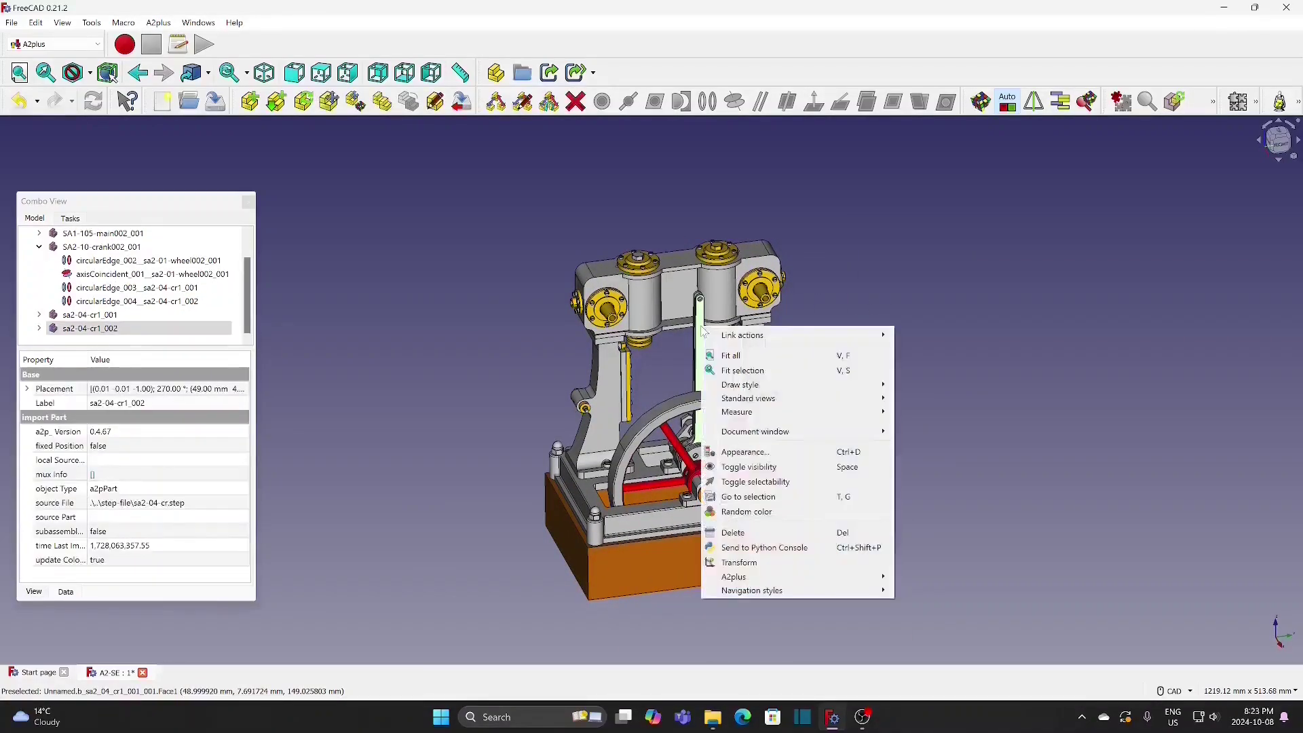
click(779, 564)
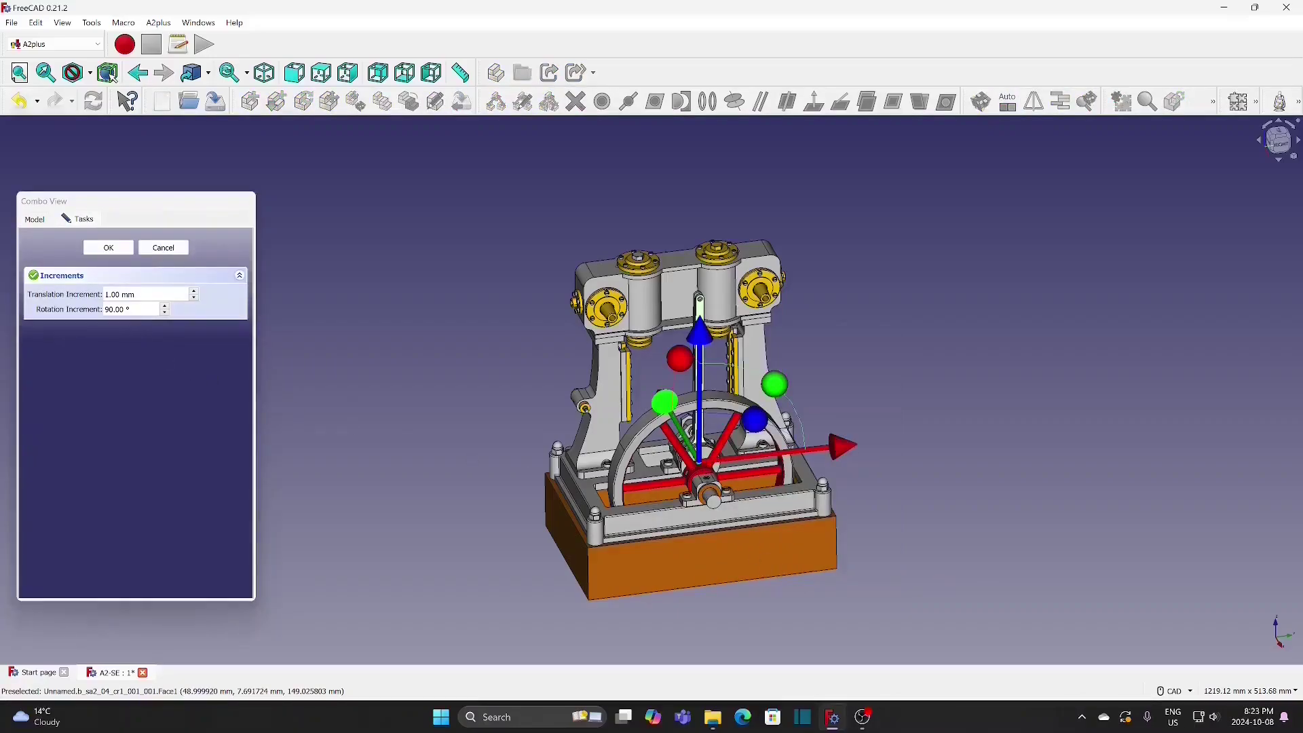
drag(133, 310, 62, 311)
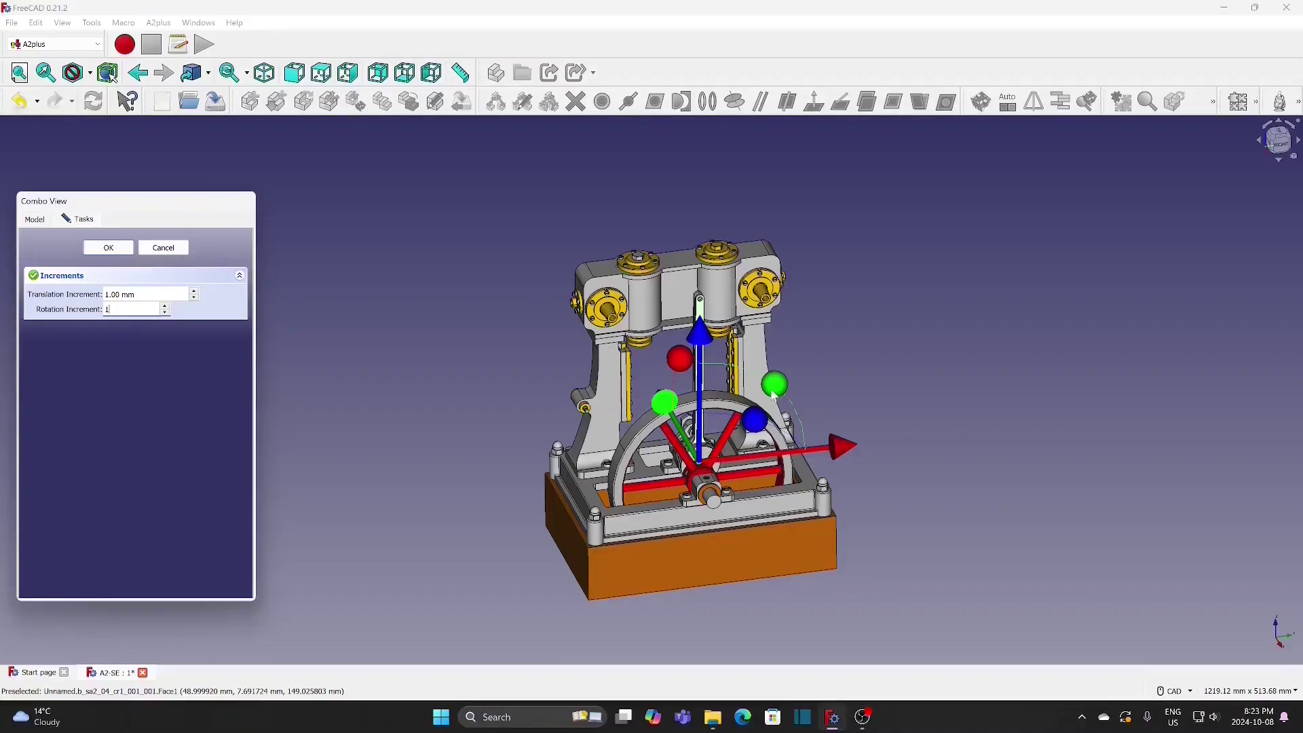
drag(775, 396, 821, 429)
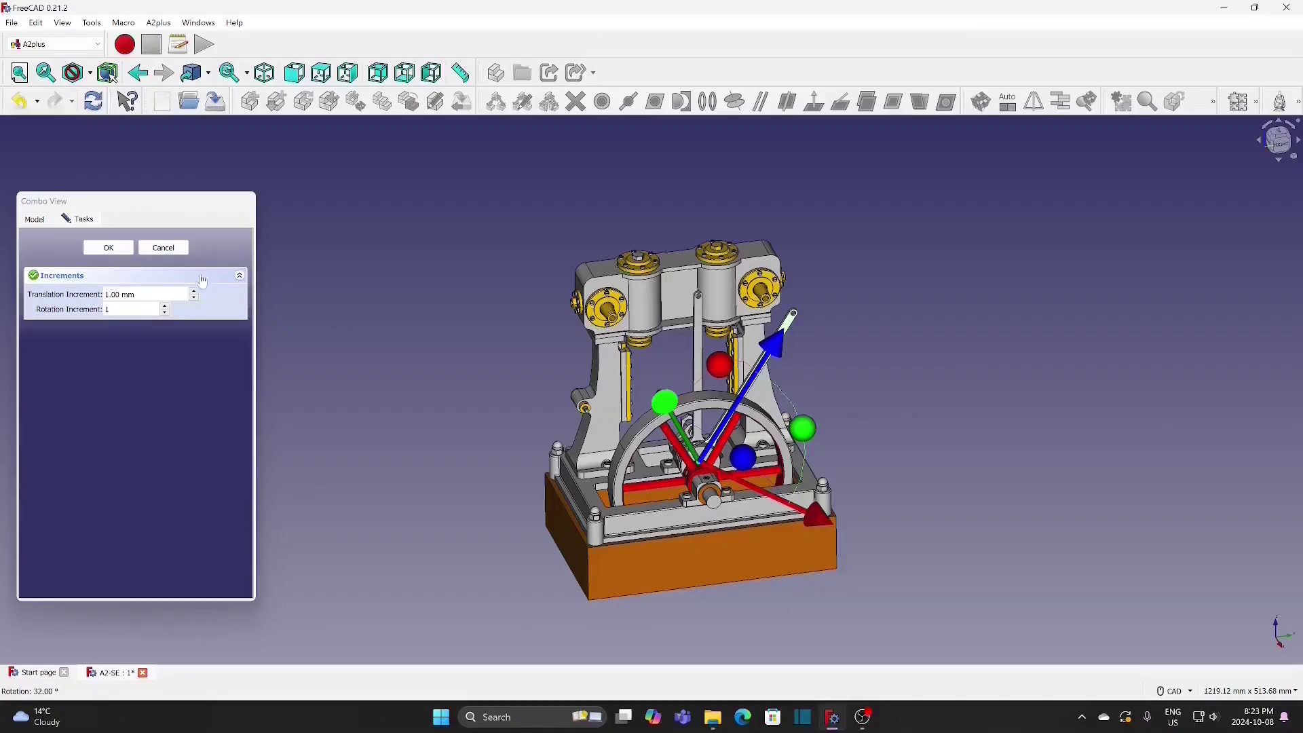
click(109, 248)
Step: Tilt the first connecting rod 19° about its ring axis in the opposite direction from the second rod
right_click(698, 358)
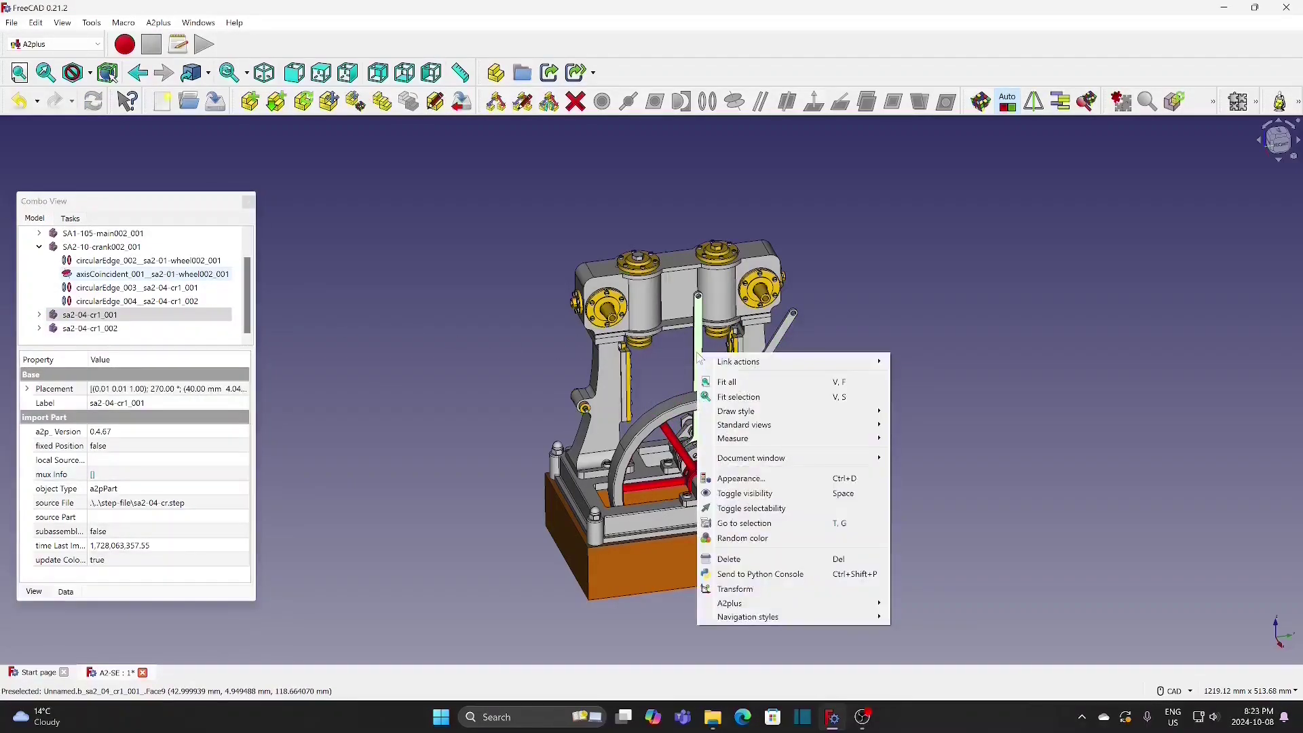
click(772, 591)
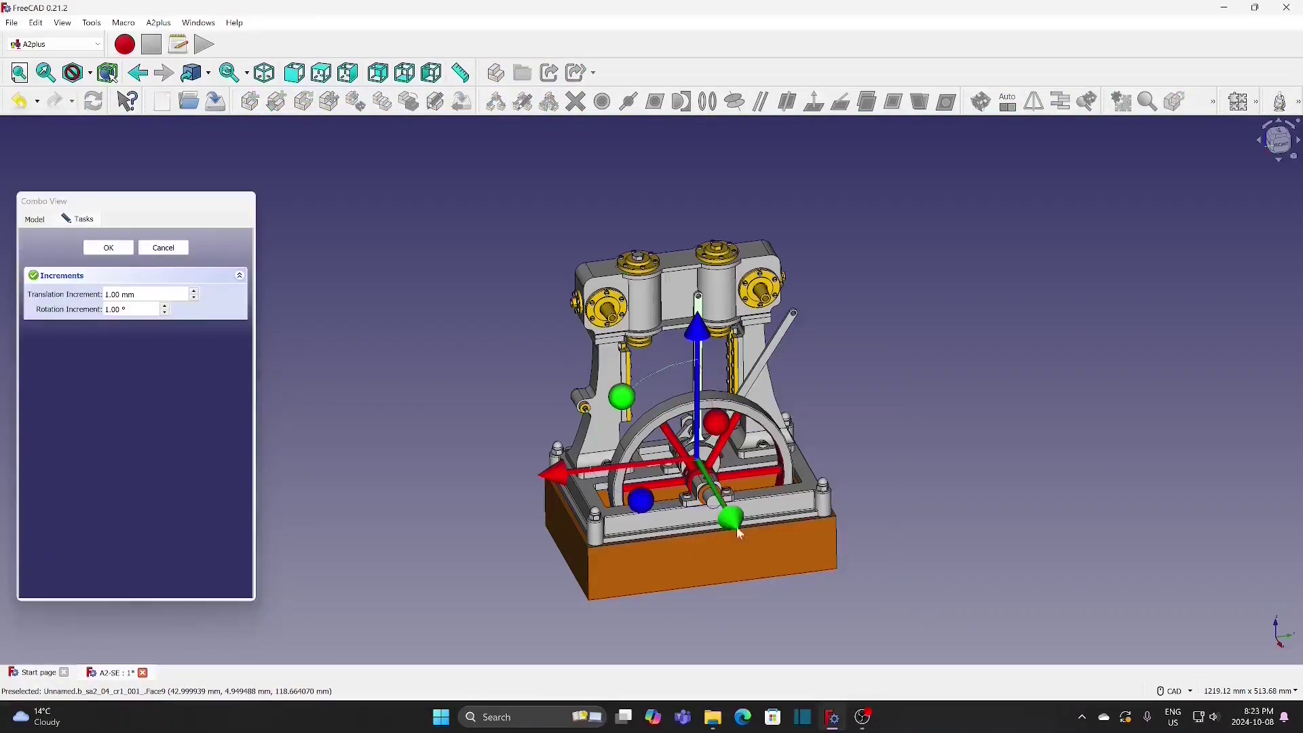
drag(624, 404, 597, 425)
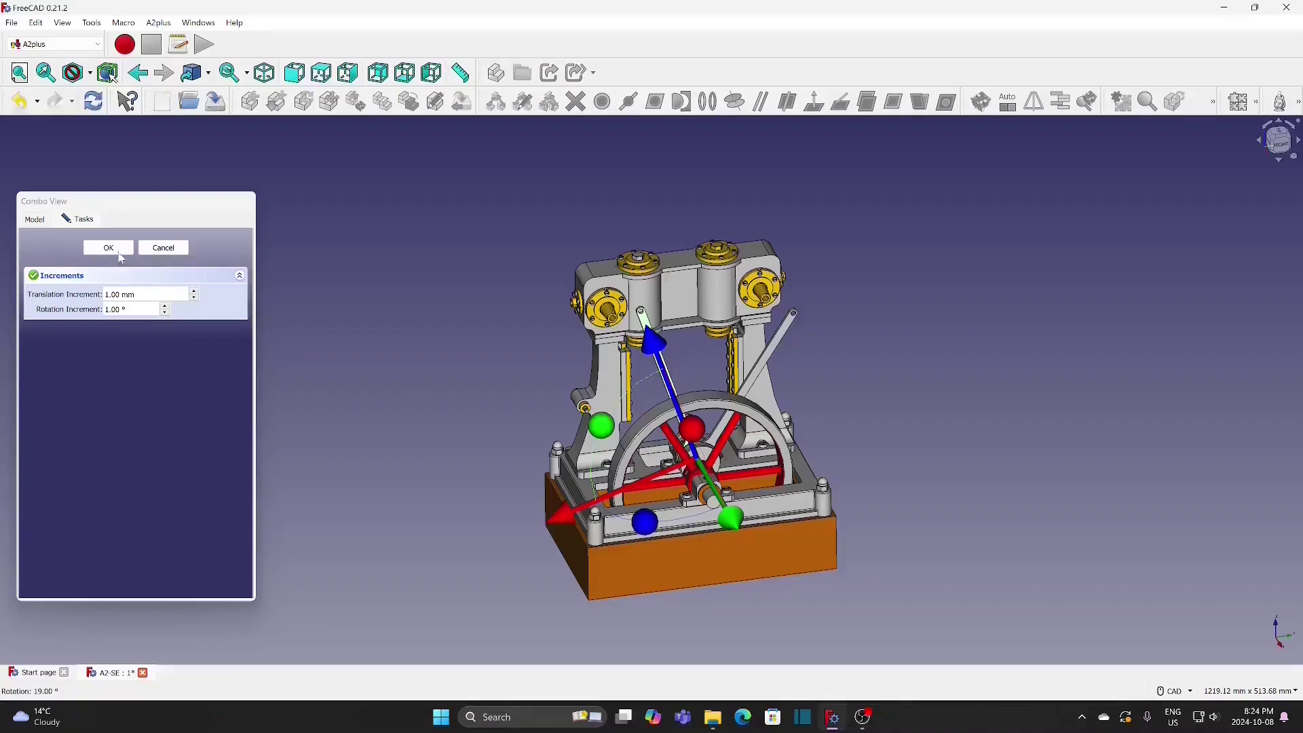
click(114, 249)
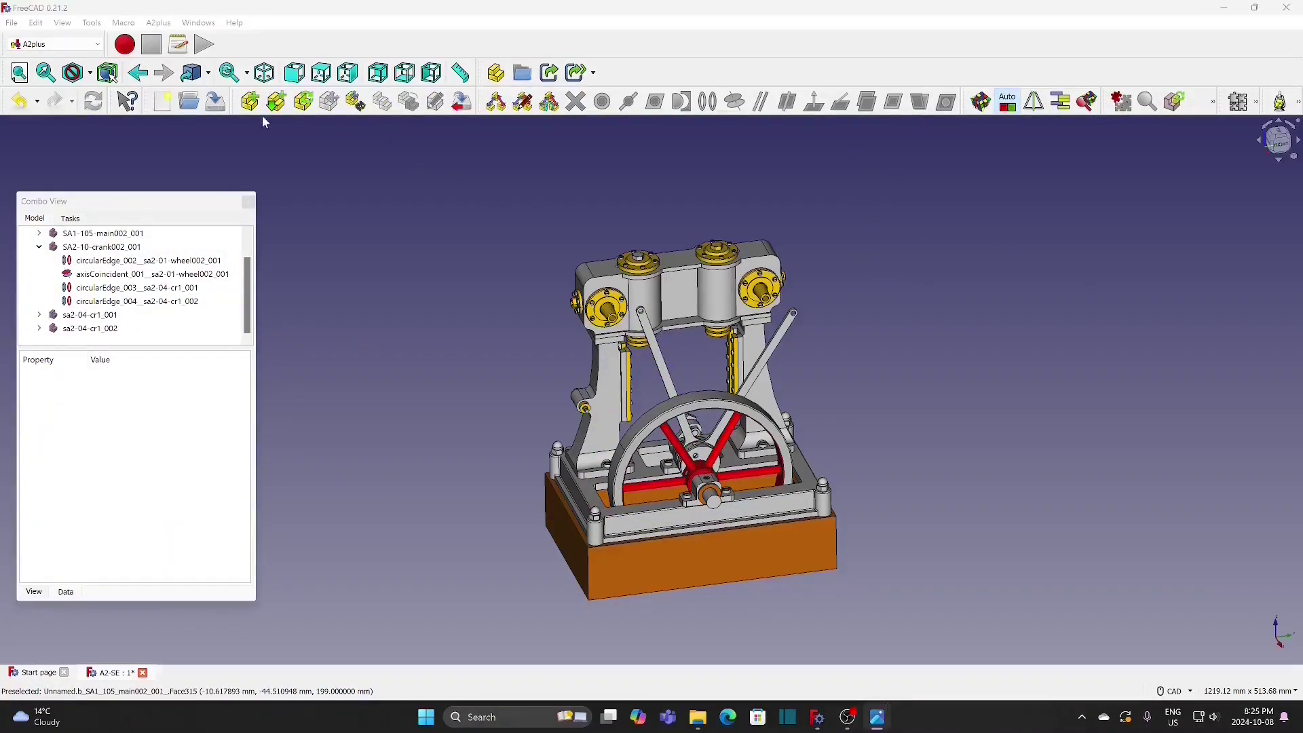
Step: Import the part file sa2-09-support.step from the step-file folder and place it beside the engine
click(249, 101)
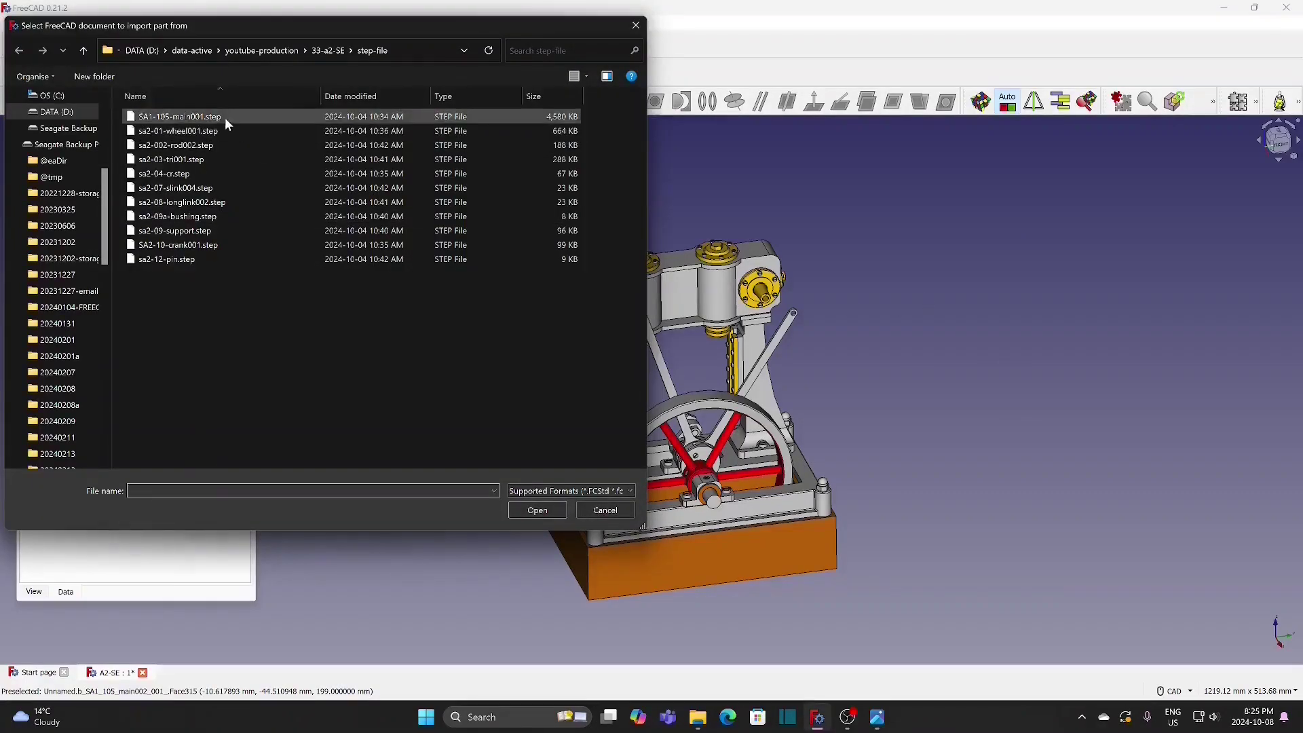
click(204, 230)
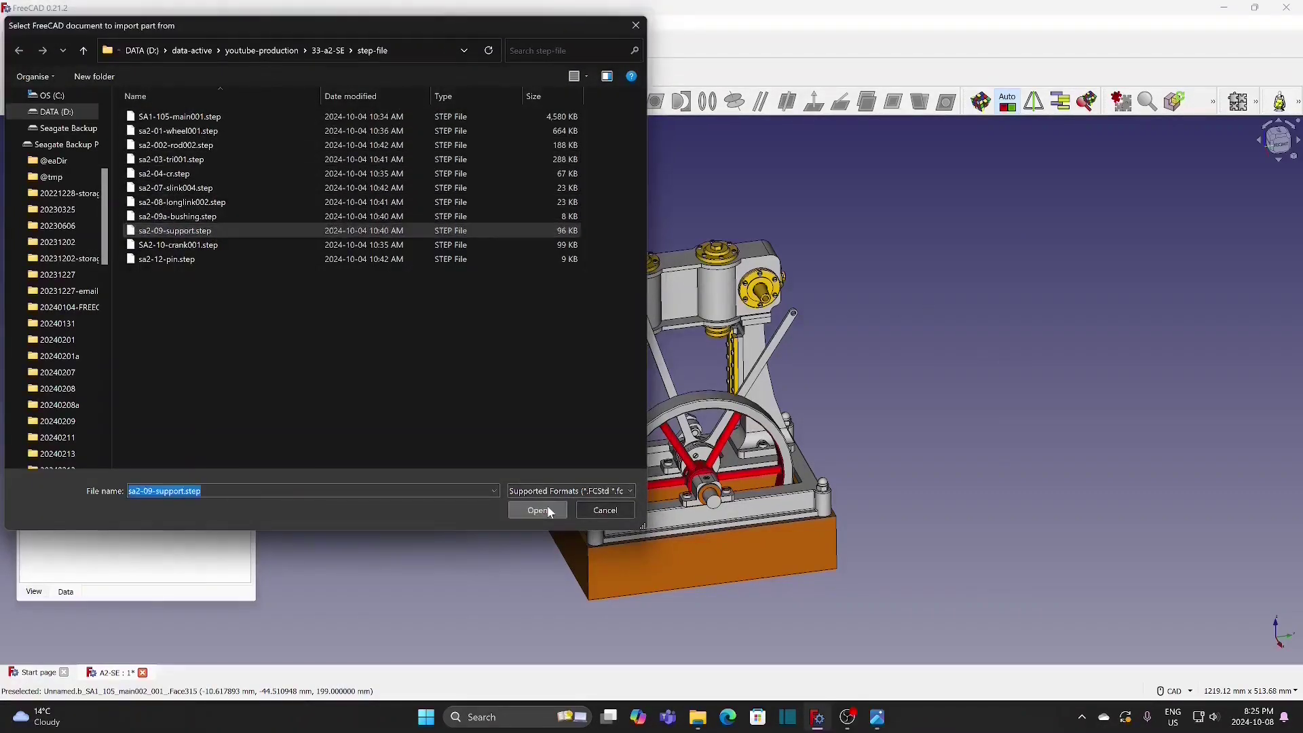
click(538, 510)
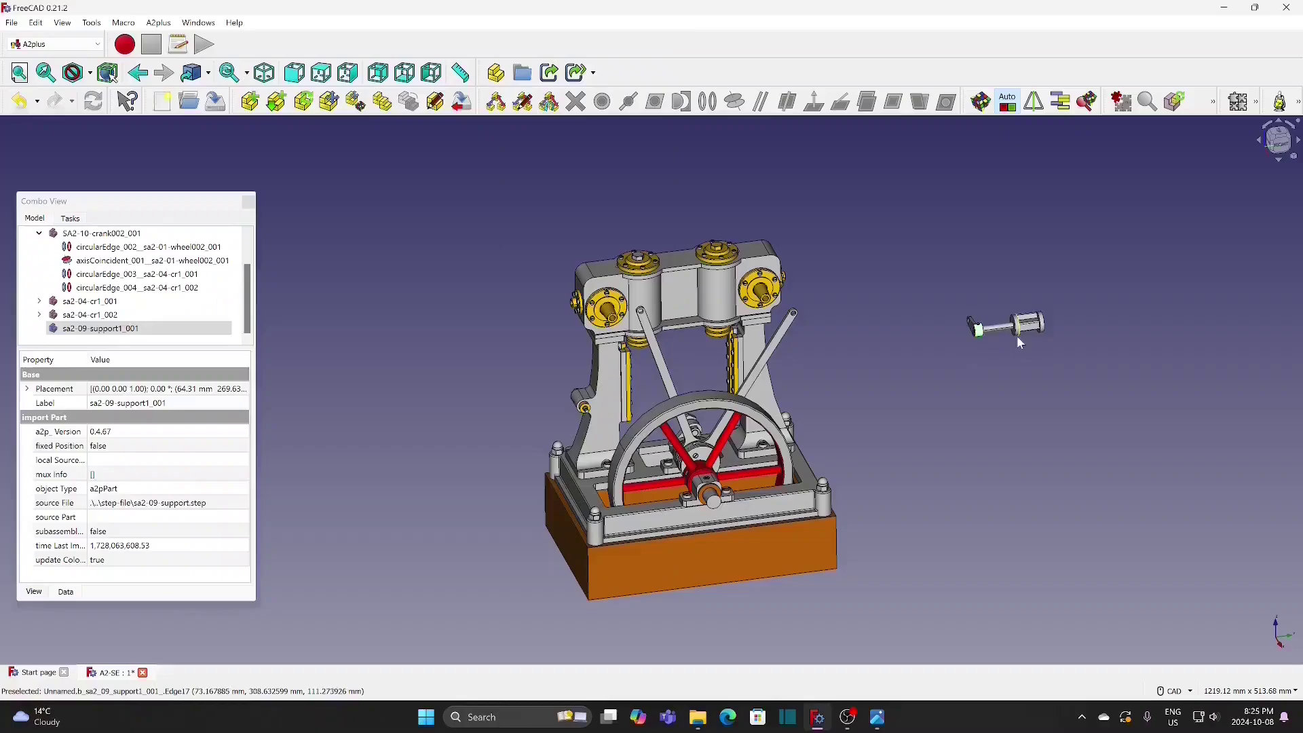
Step: Reorient the imported support in 90° rotation increments, turning it 90° about its Z axis and 180° about its Y axis
right_click(1028, 329)
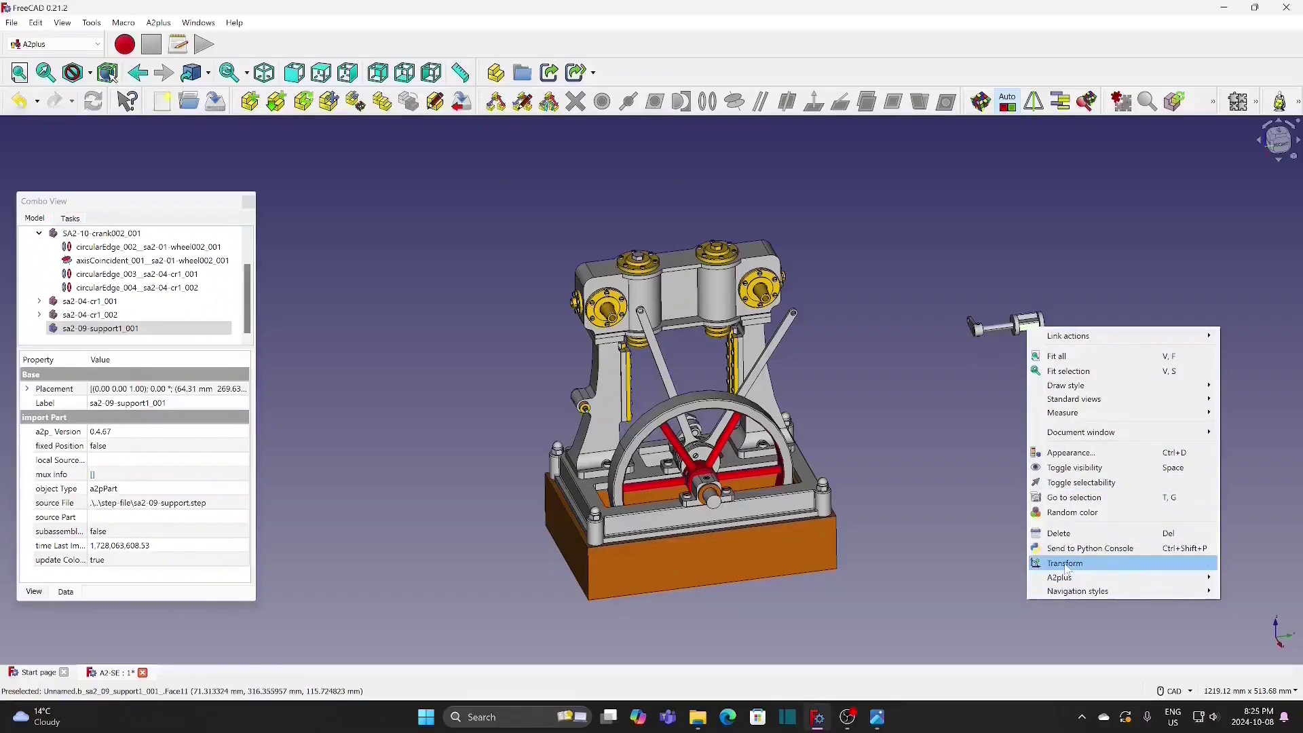
click(1065, 563)
drag(137, 310, 53, 315)
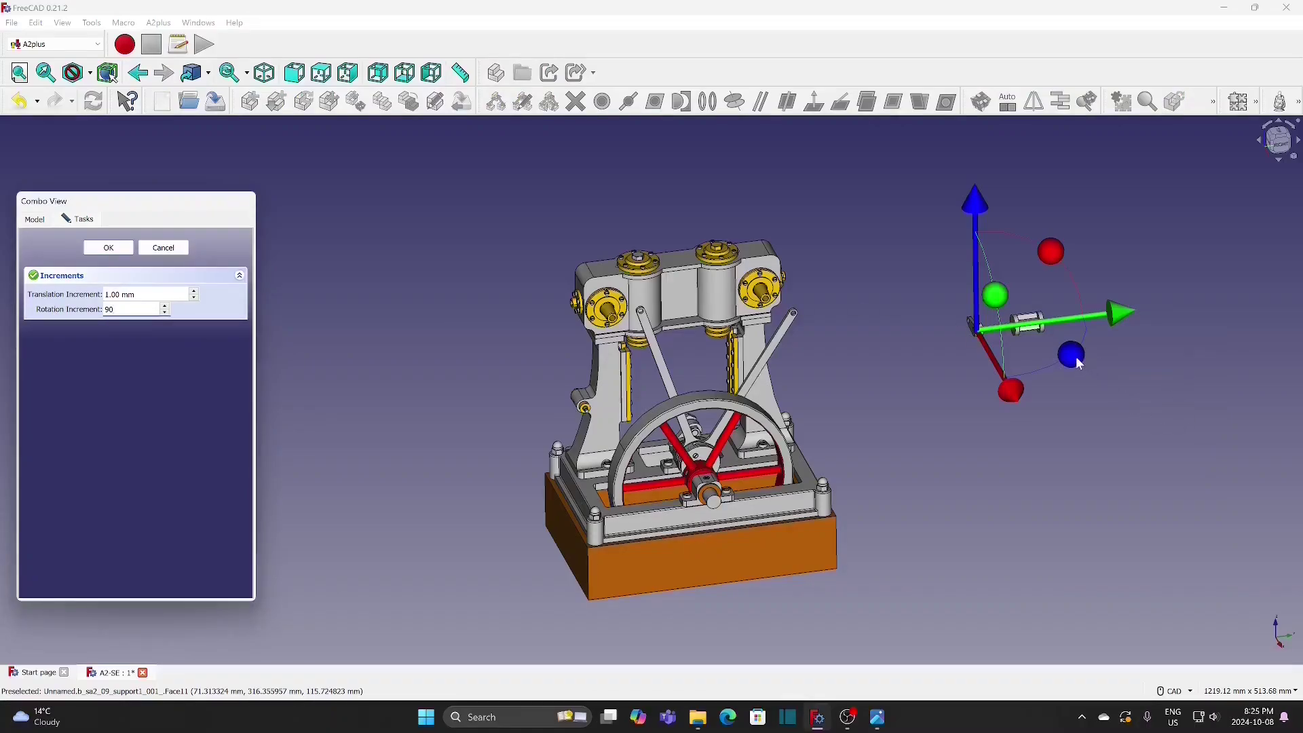
drag(1077, 358, 1077, 337)
drag(1010, 281, 1009, 281)
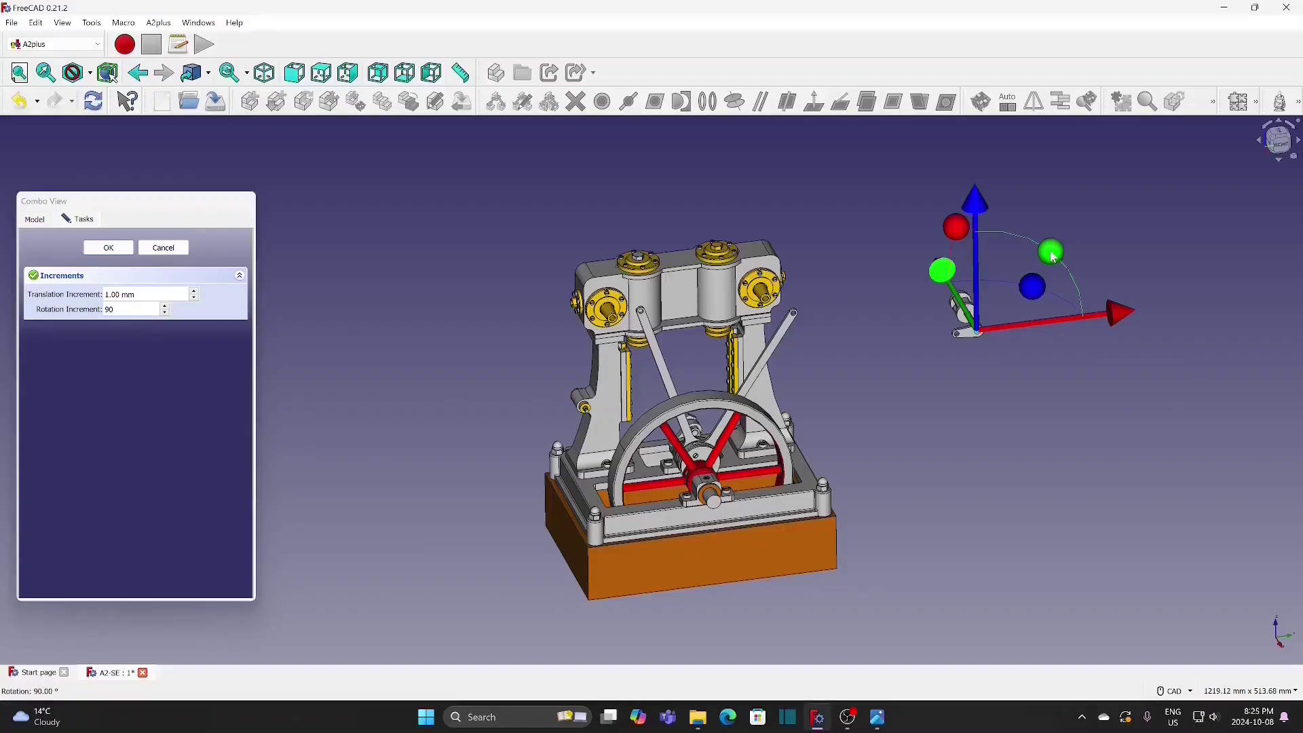
drag(890, 266, 871, 317)
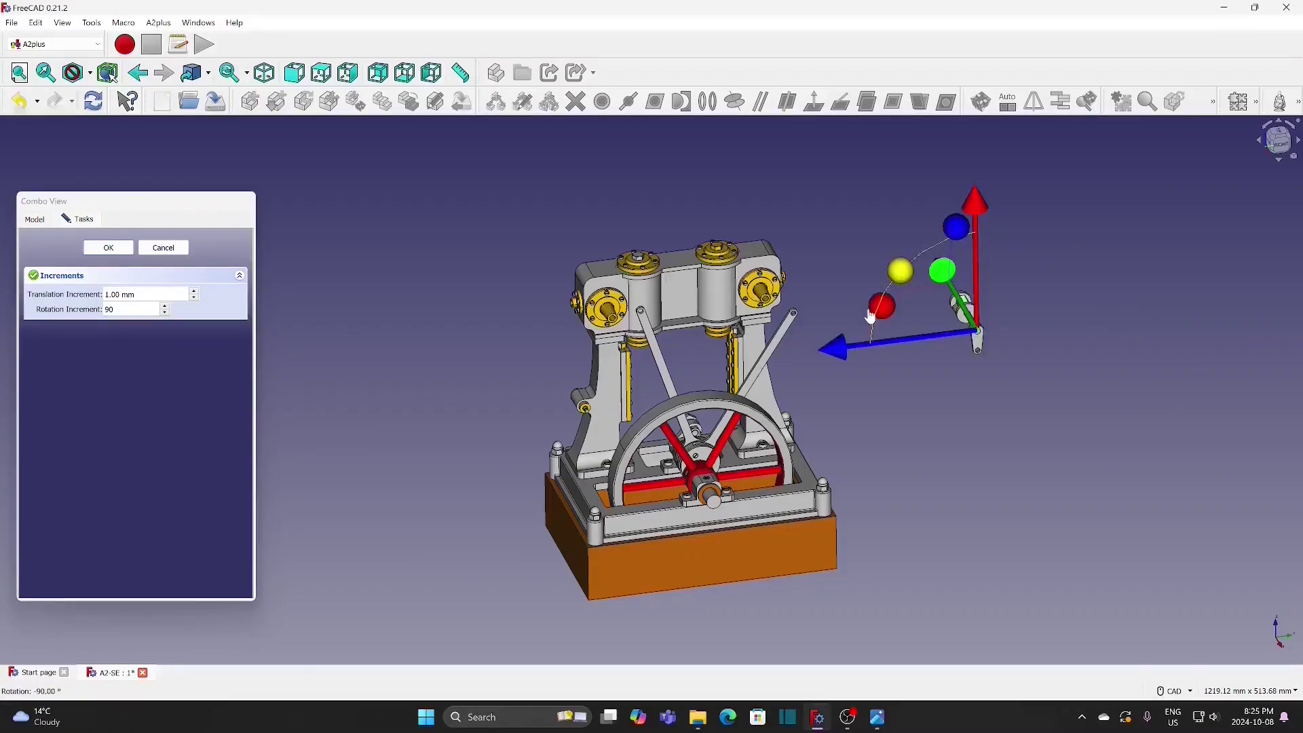
drag(948, 369, 967, 374)
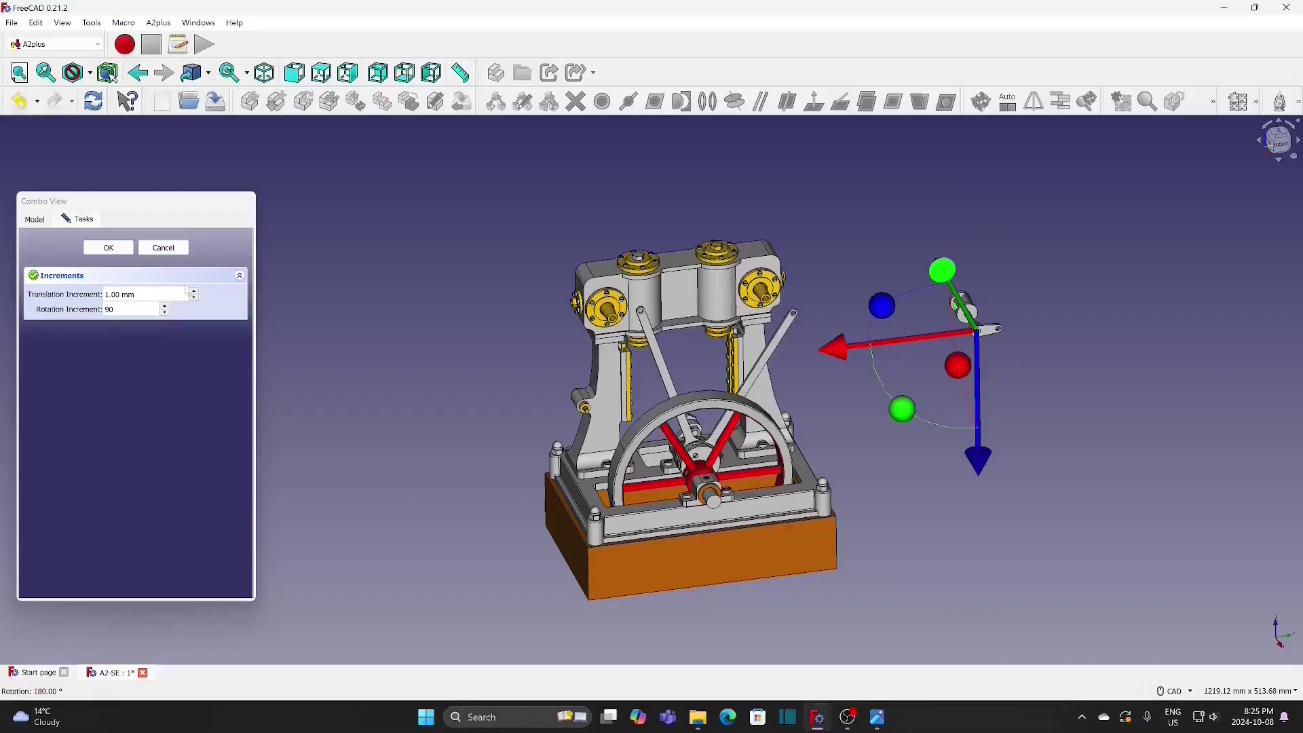
click(109, 249)
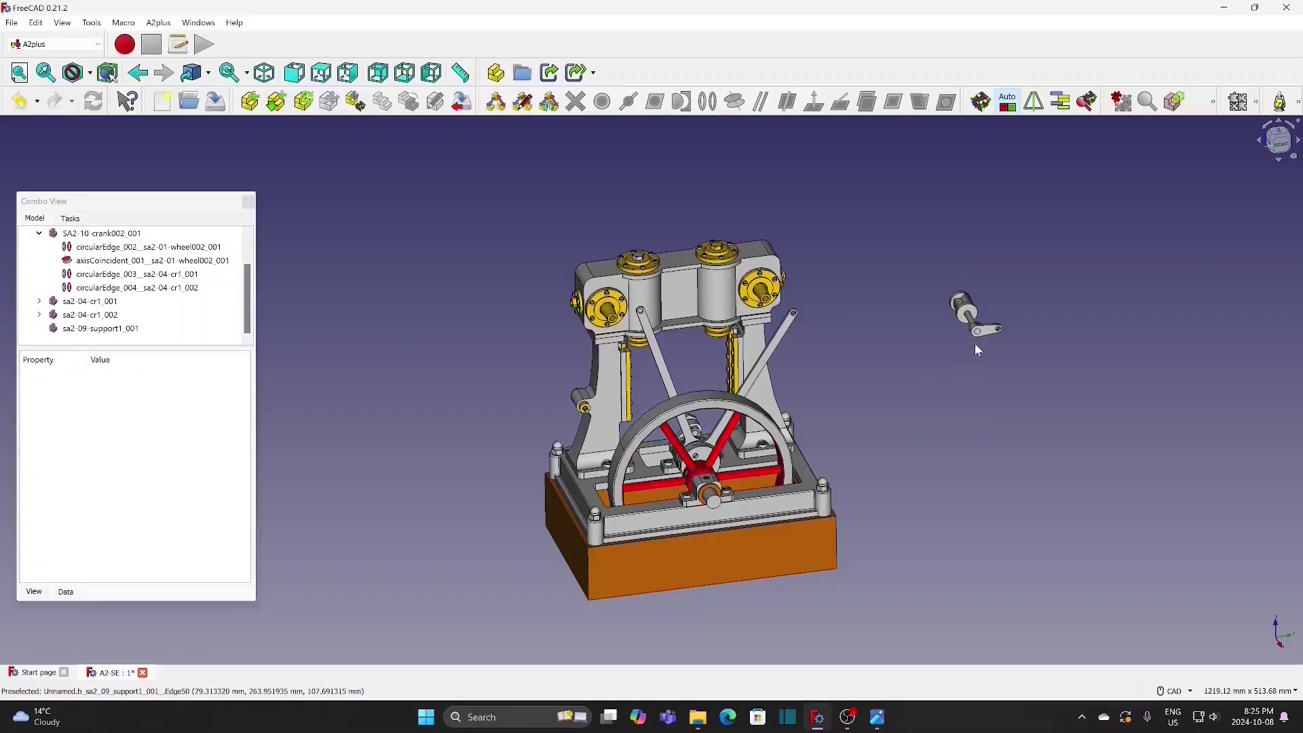
Step: Join the hole in the support's arm to the second connecting rod's end hole with an opposed circular-edge constraint at 0 mm offset
scroll(979, 350, up, 5)
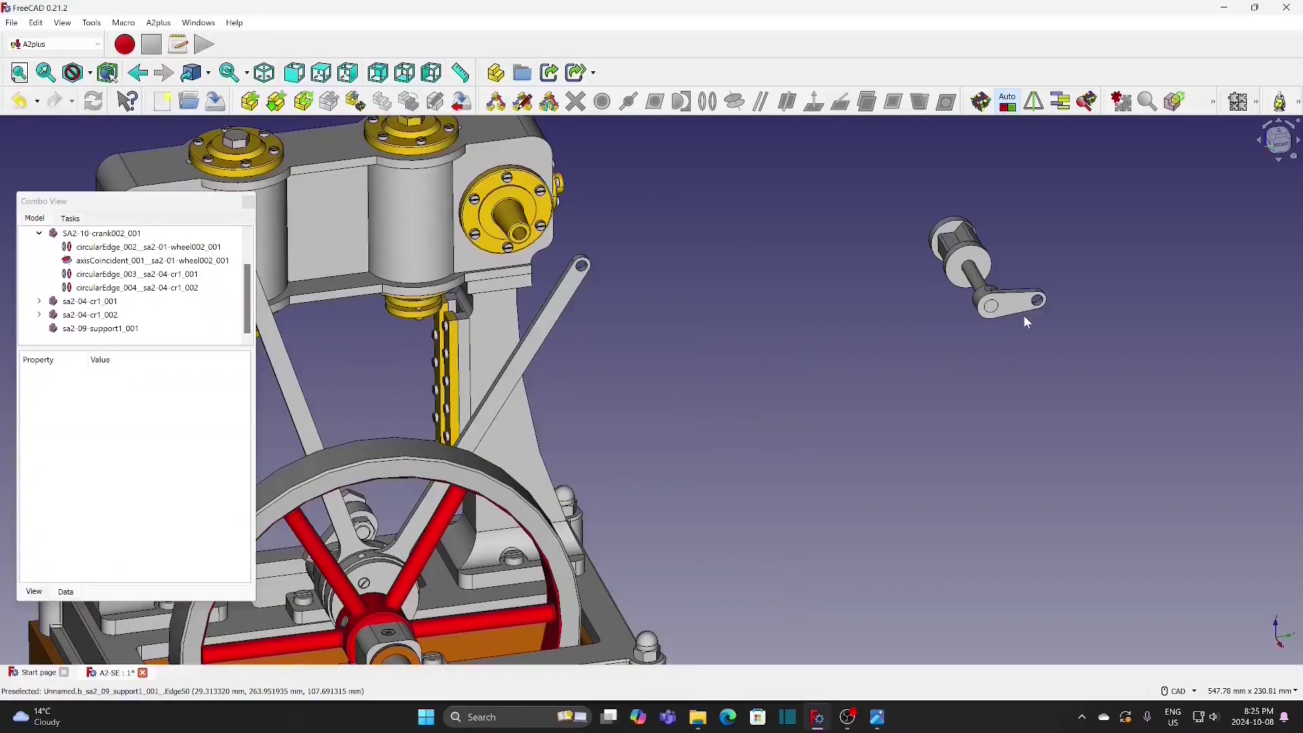
scroll(1063, 228, up, 2)
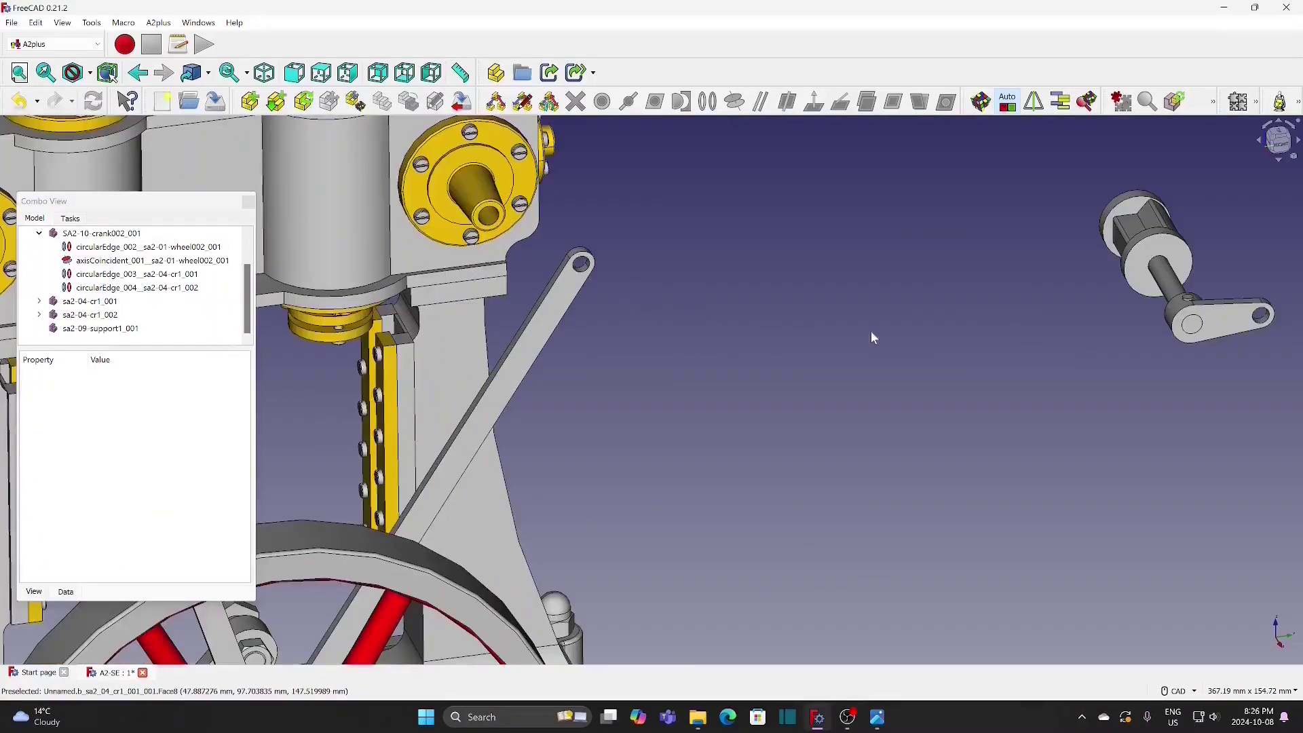
click(1262, 331)
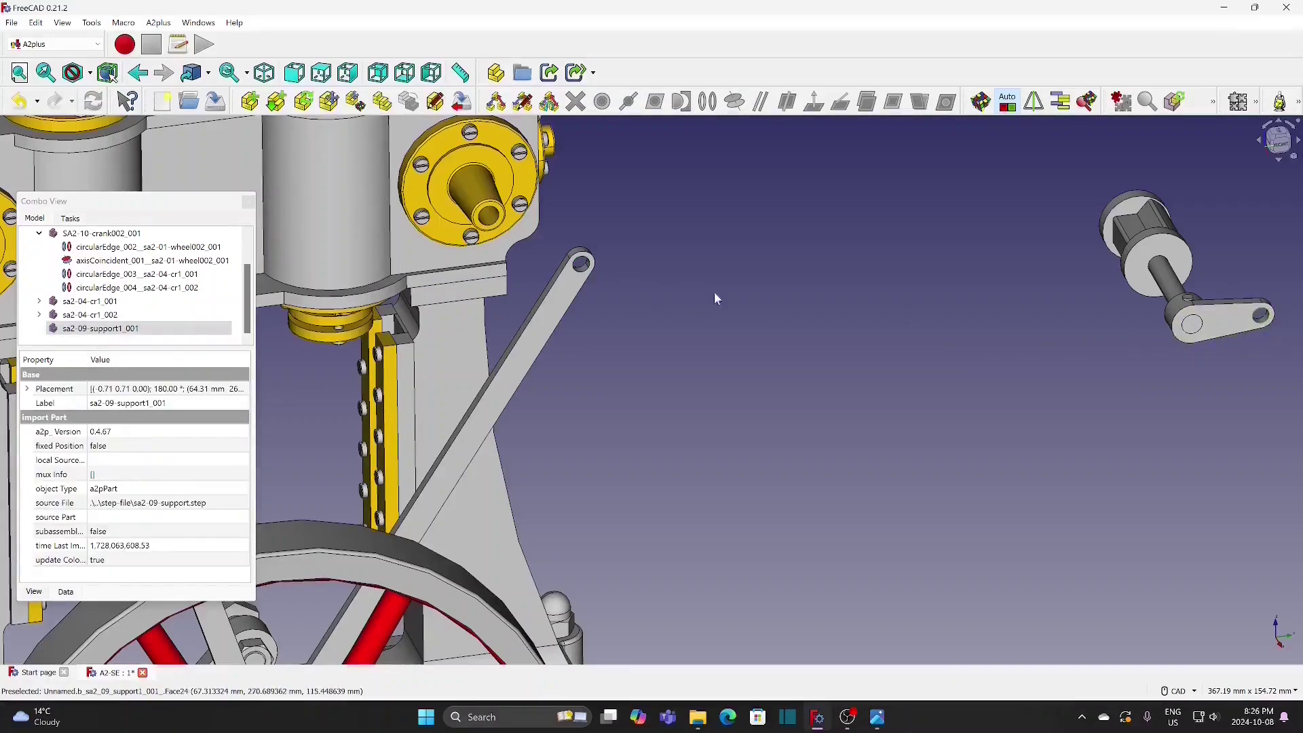
ctrl+click(583, 269)
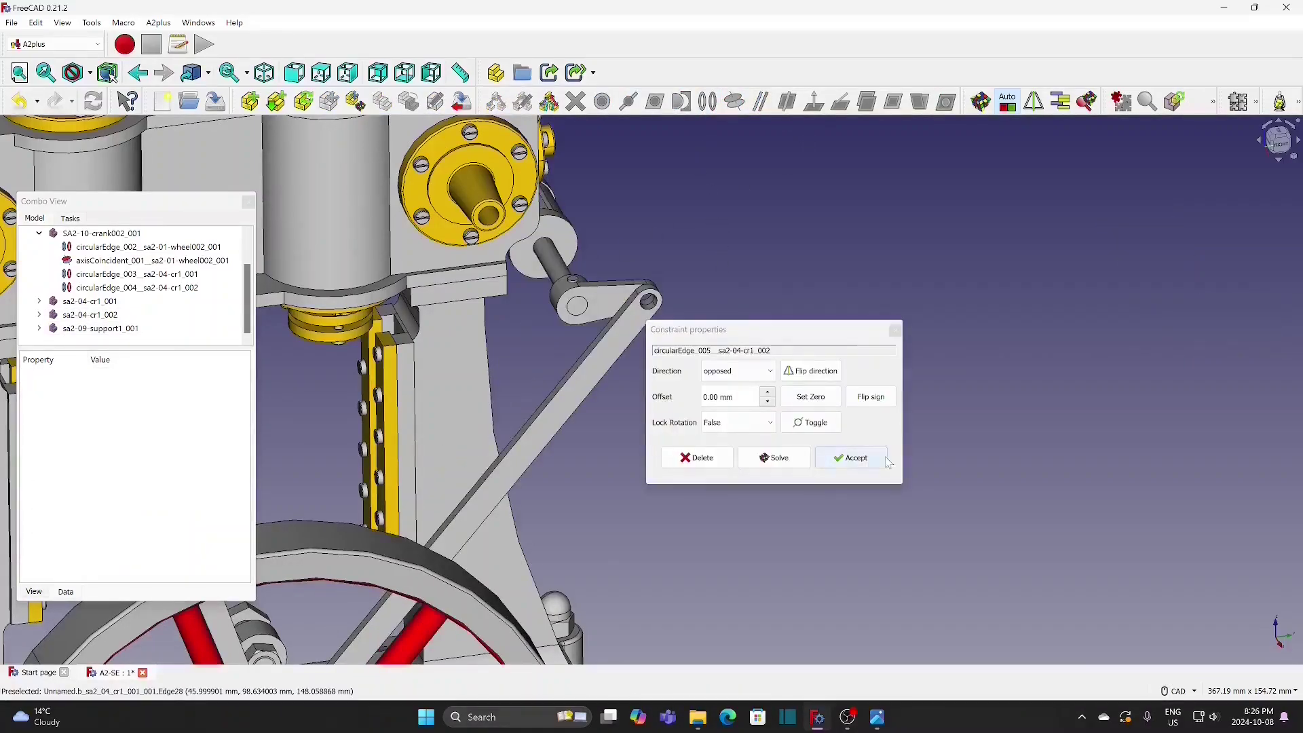
click(857, 459)
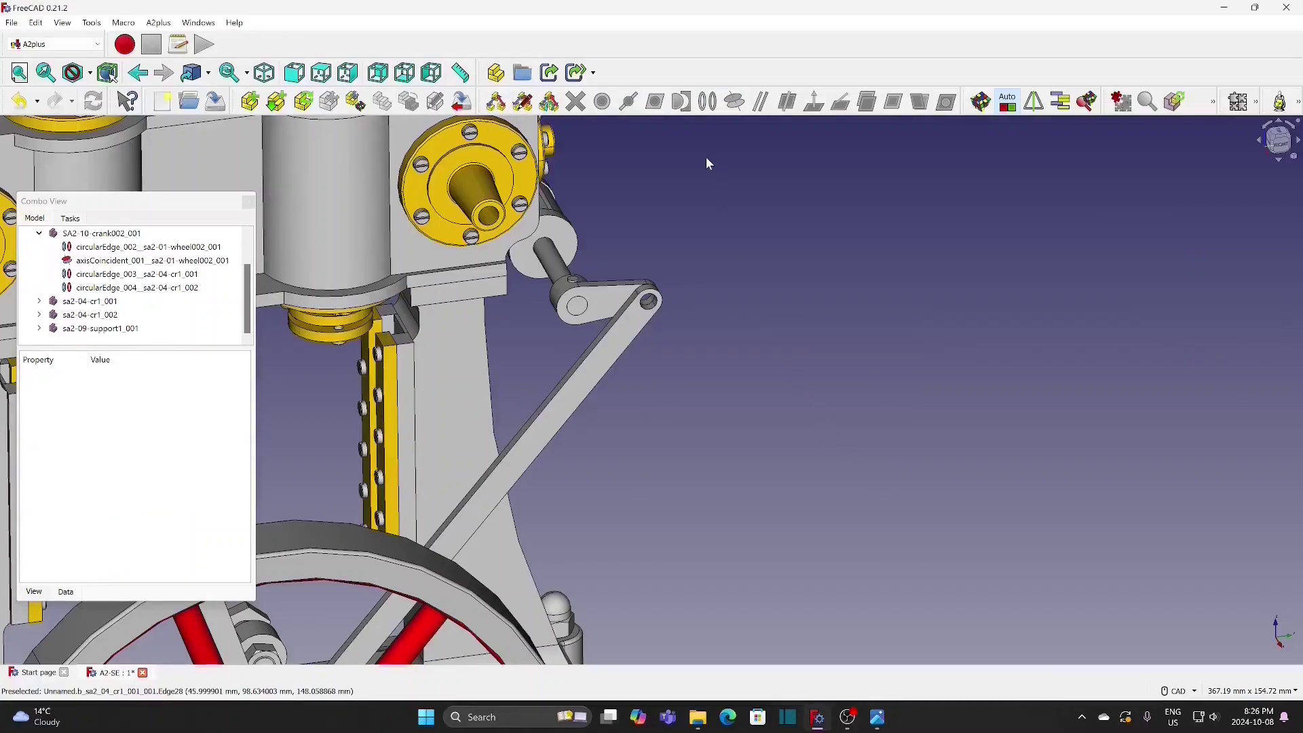
Step: Align the support's hub with the frame's yellow flanged boss near the second connecting rod using an aligned axis-coincident constraint
click(577, 307)
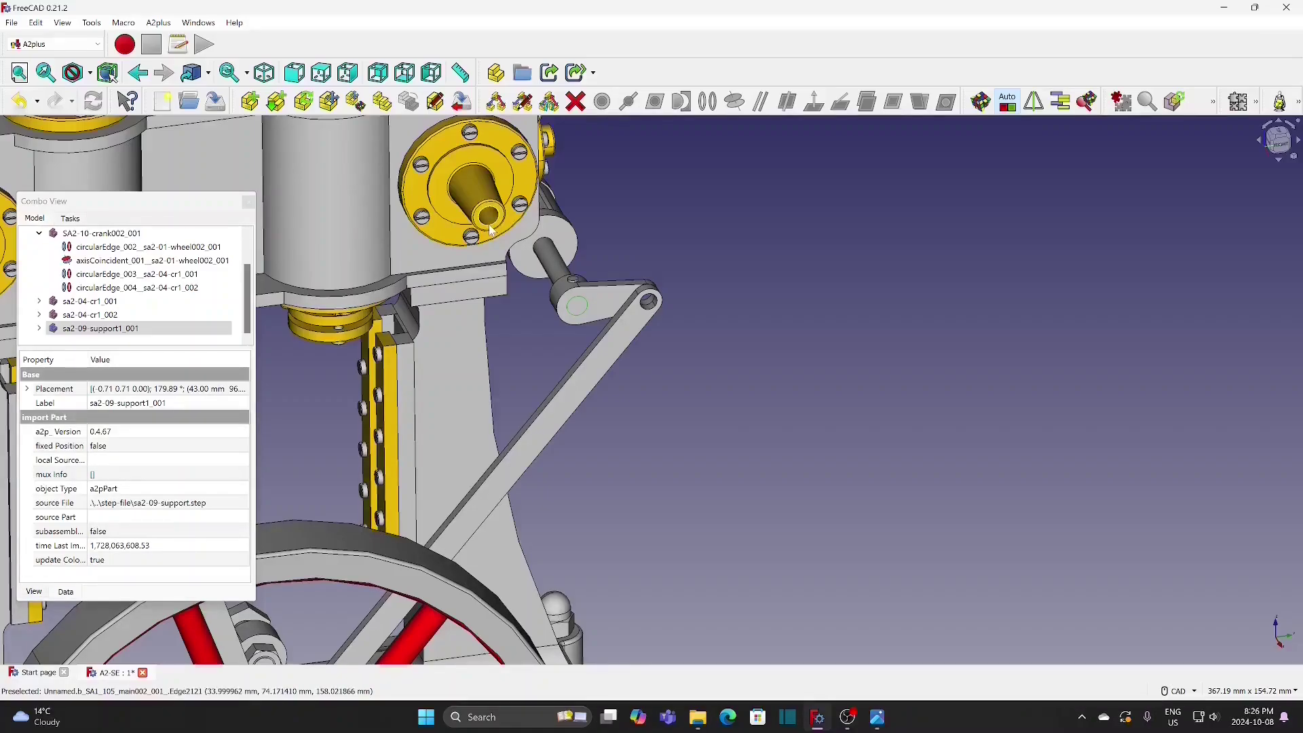
ctrl+click(490, 231)
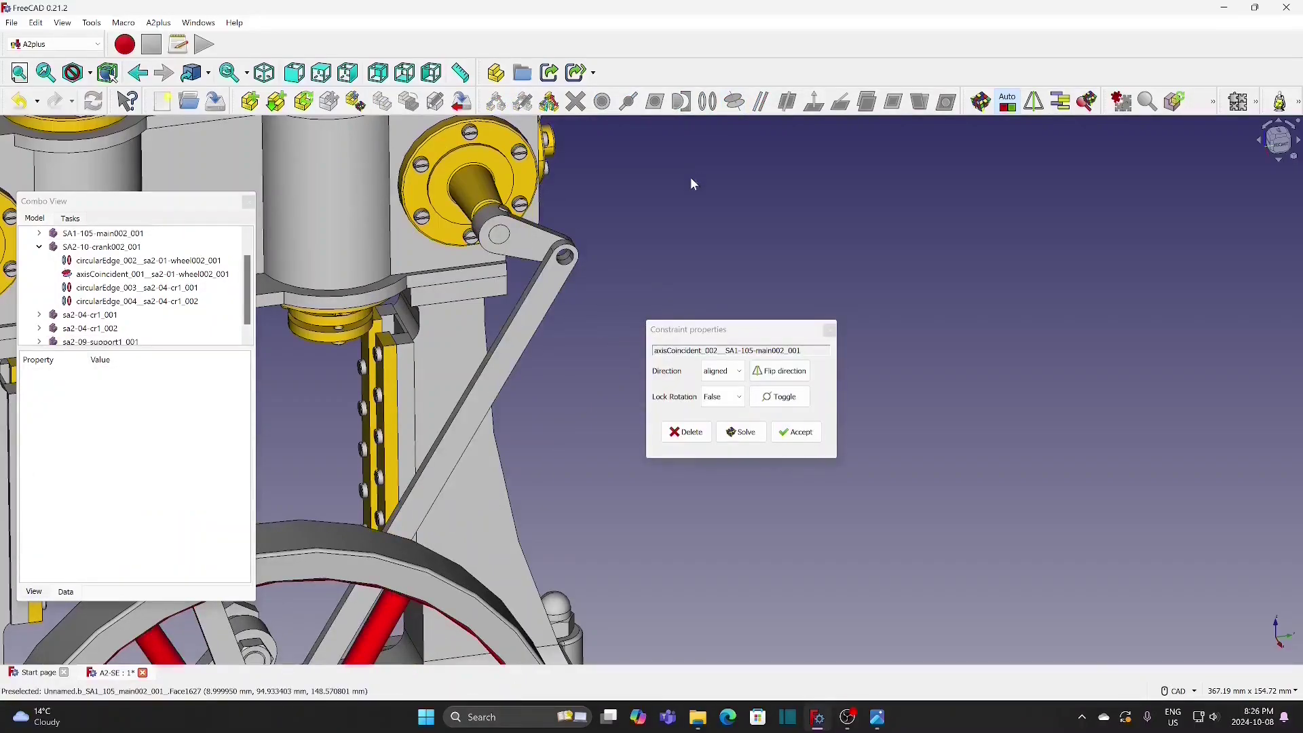
click(797, 432)
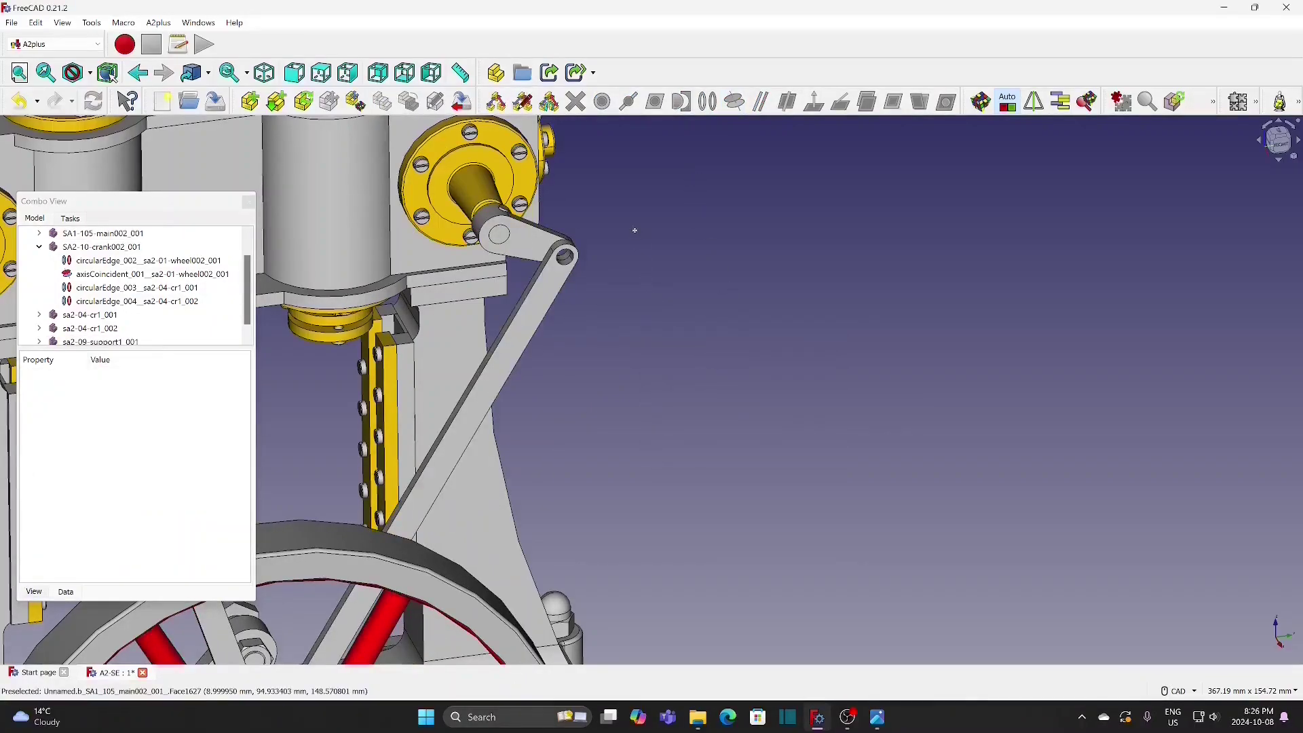
Step: Import the part file sa2-09a-bushing.step from the step-file folder and place it beside the engine
middle_drag(635, 231, 563, 178)
middle_drag(751, 367, 788, 402)
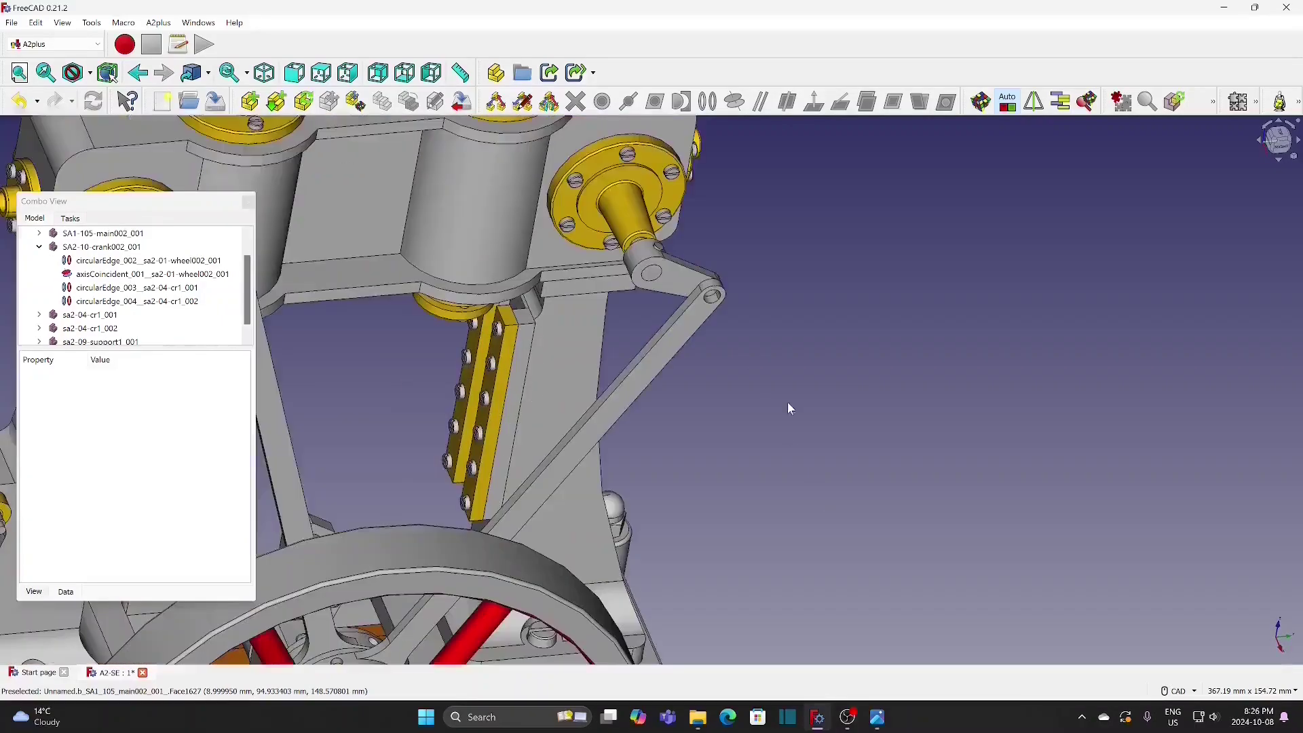
mouse_move(795, 295)
middle_down()
mouse_move(797, 283)
mouse_move(803, 304)
middle_up()
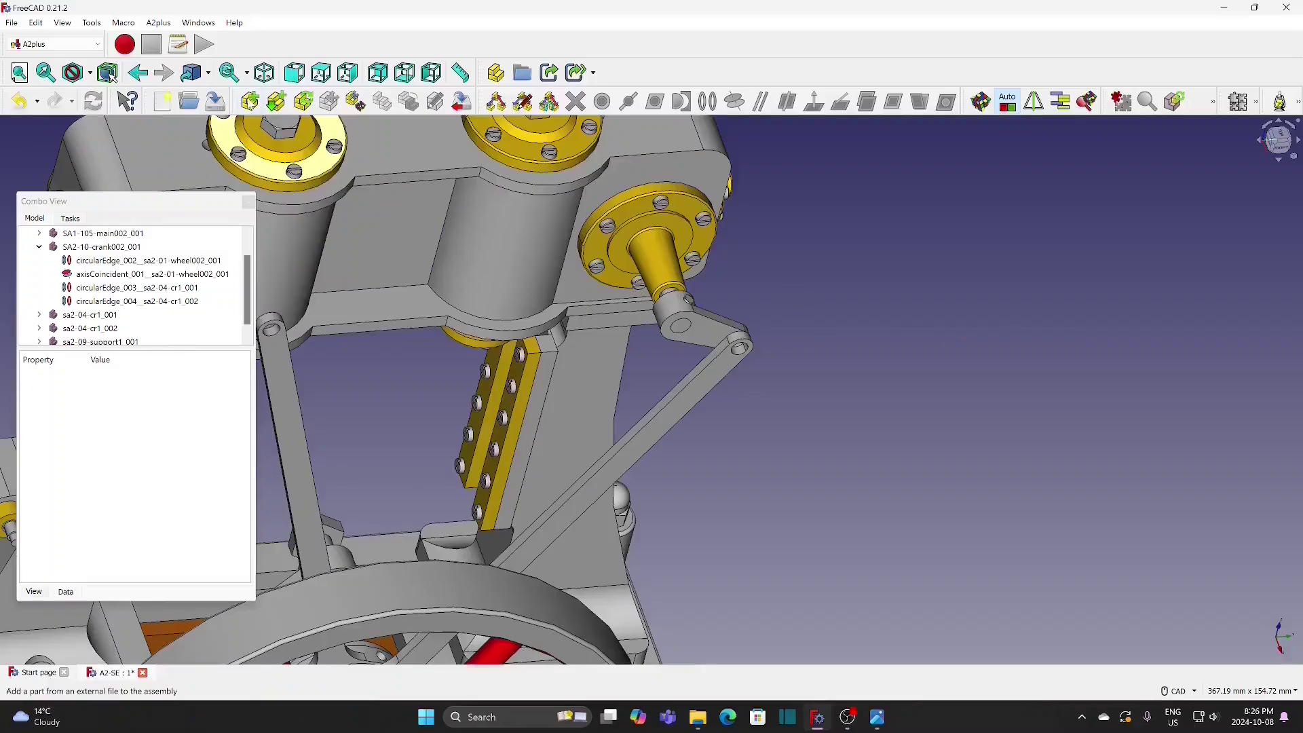
click(251, 102)
click(190, 216)
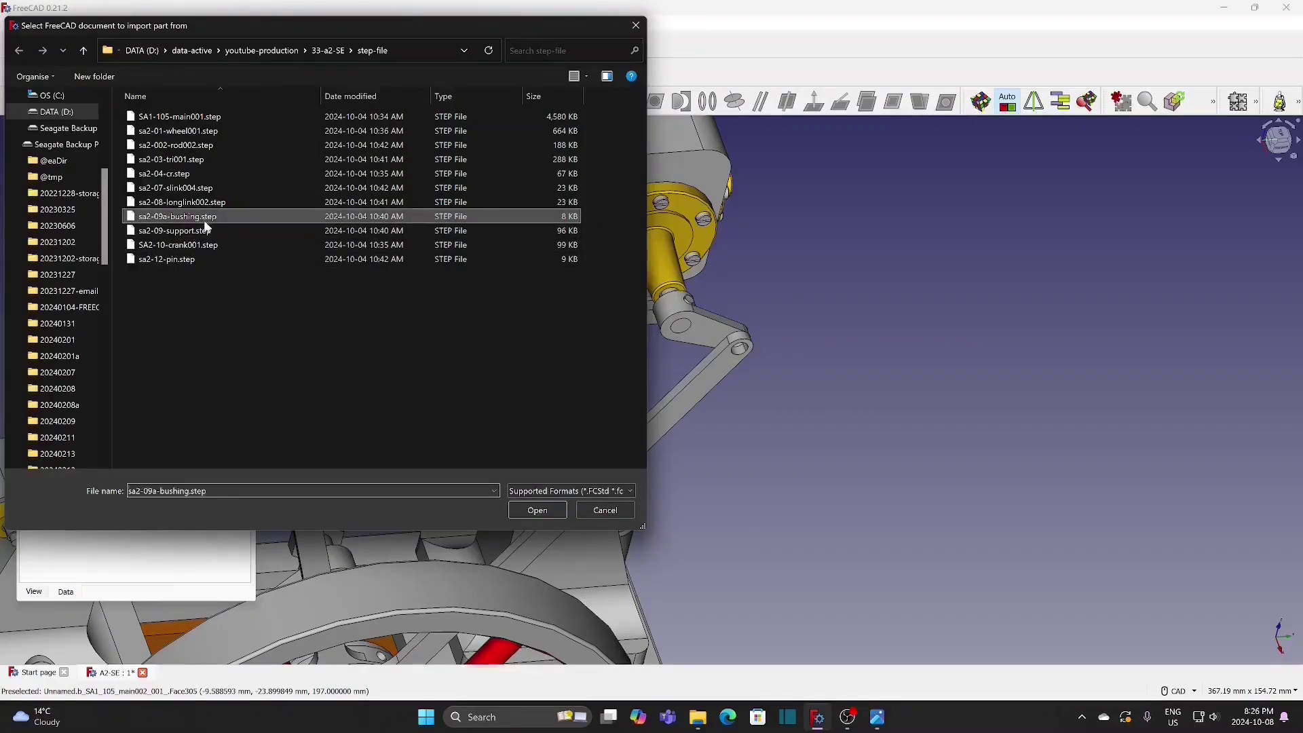
click(536, 510)
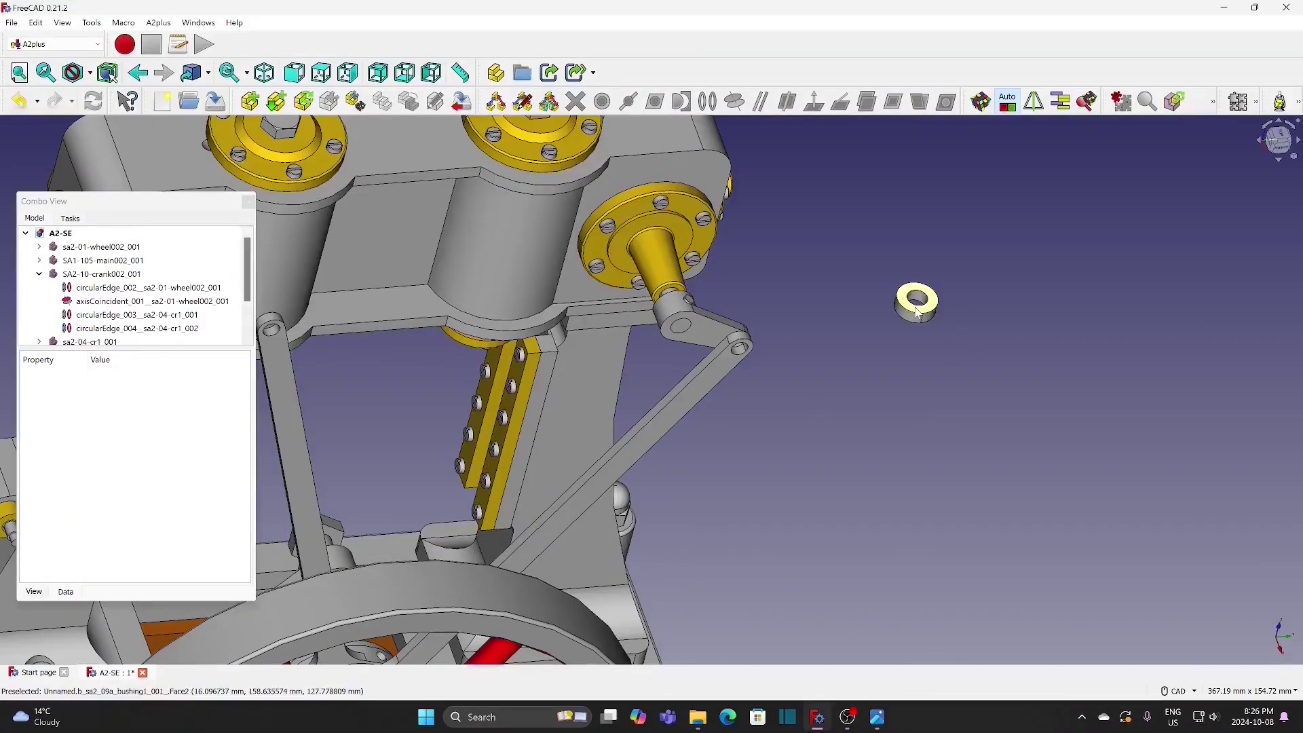
Step: Rotate the bushing 90° about its Y axis with a 90° rotation increment
right_click(926, 314)
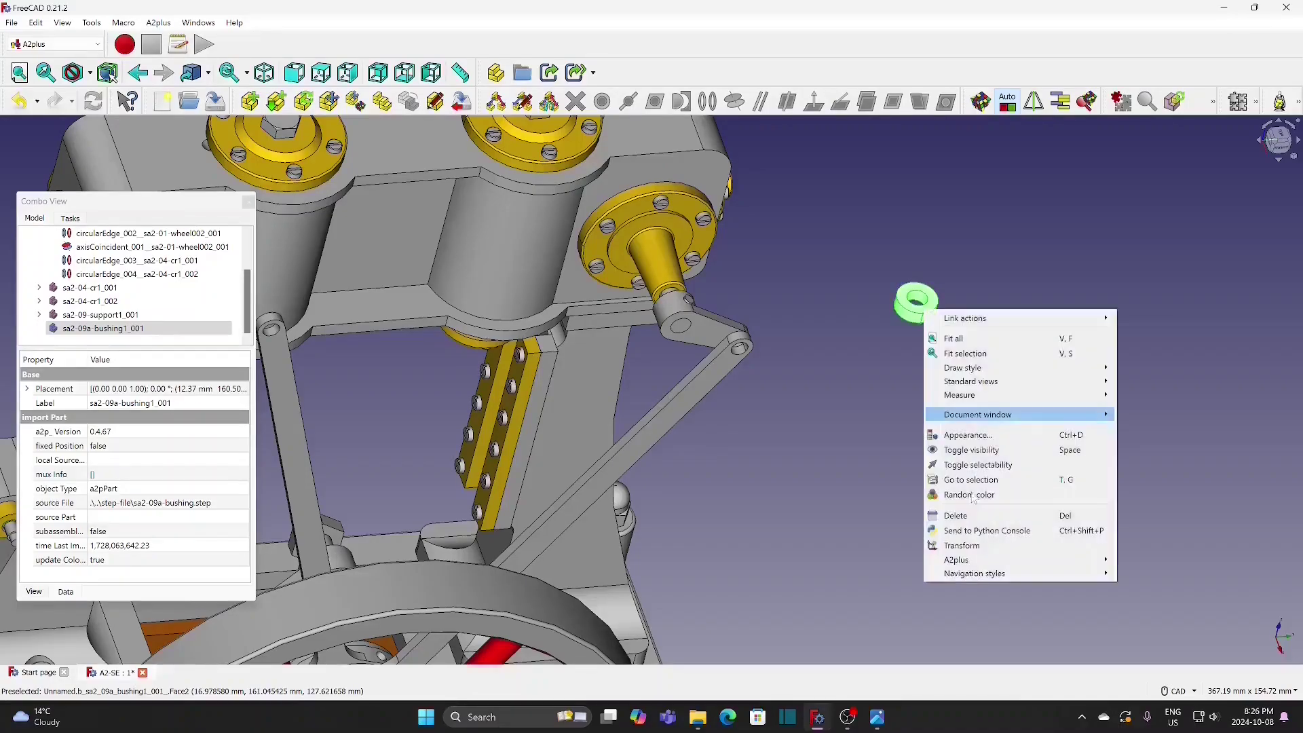
click(970, 545)
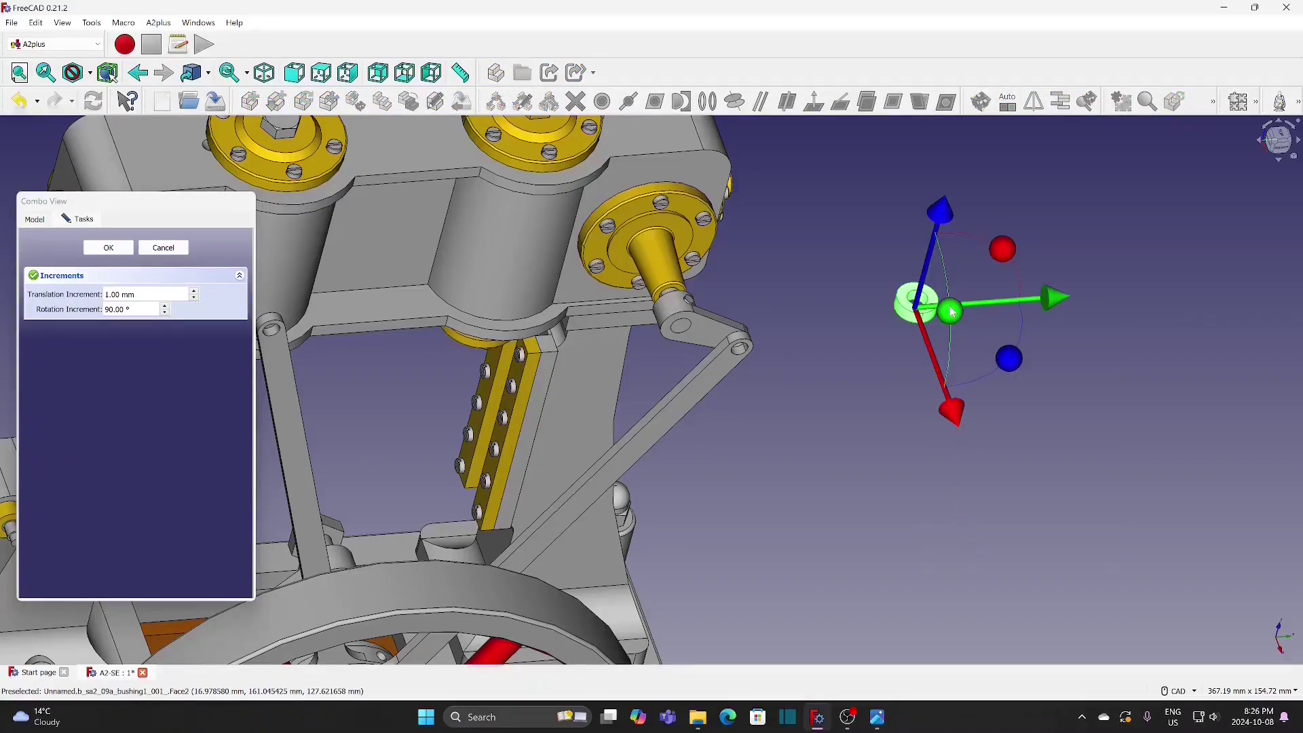
drag(951, 311, 930, 405)
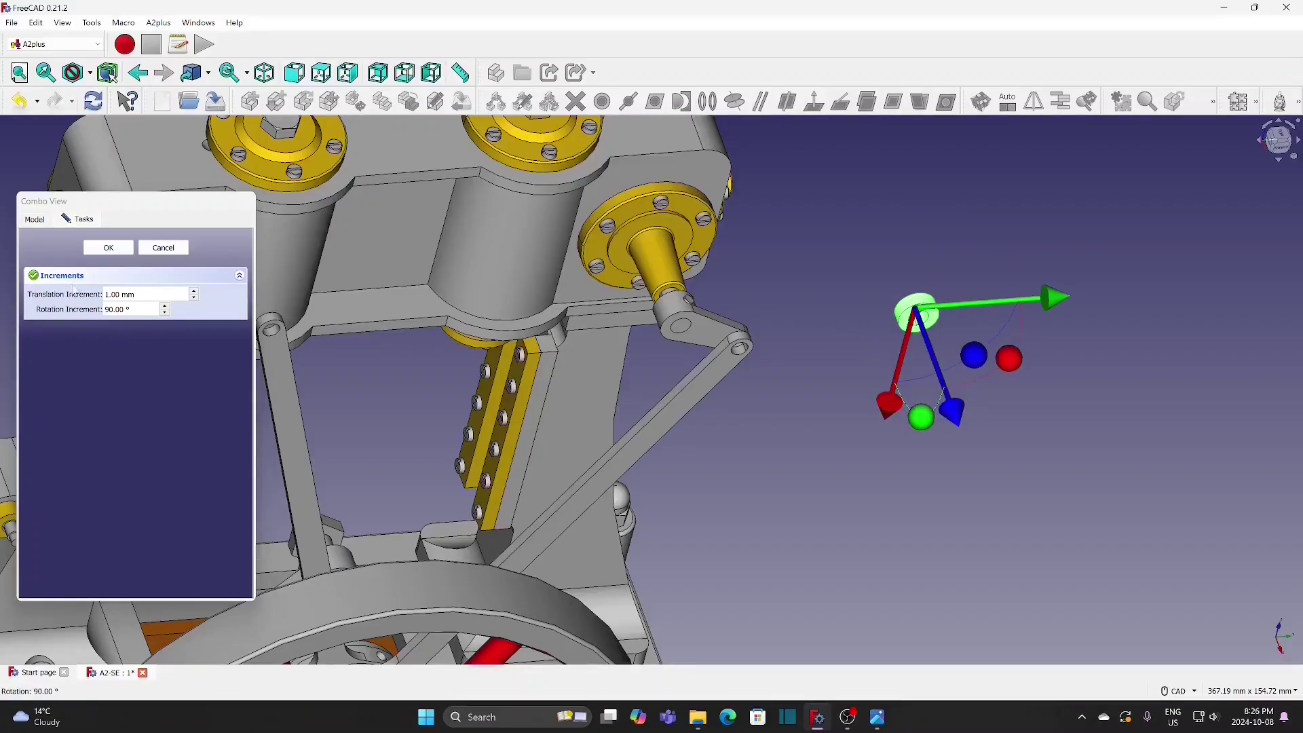
click(109, 248)
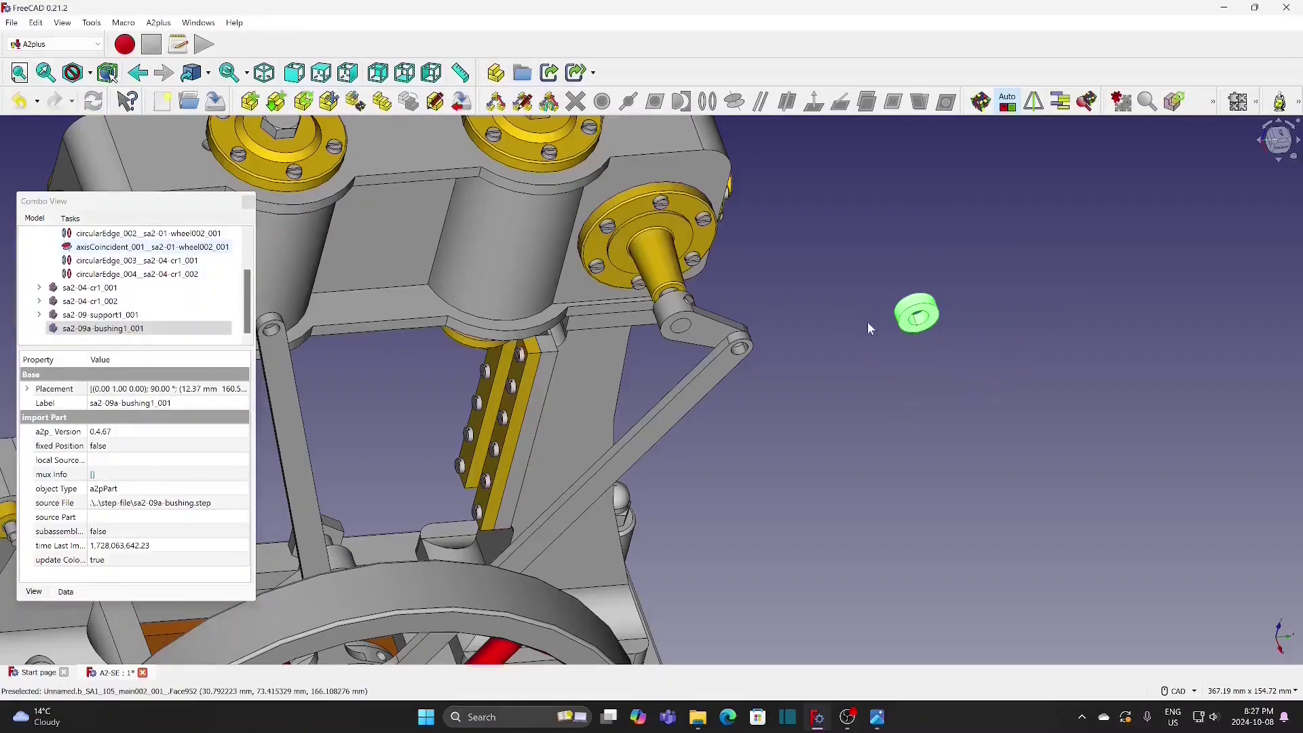
click(799, 309)
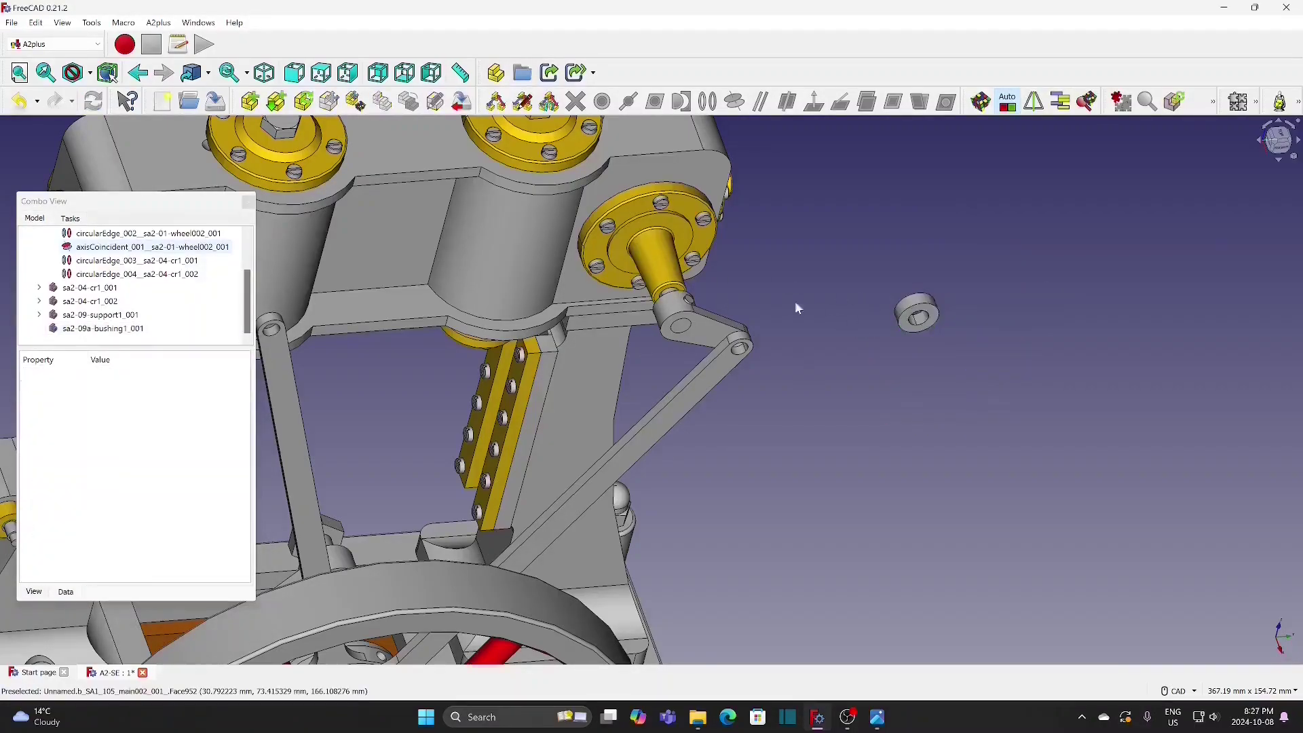
Step: Join the bushing to the circular edge at the back of the support's hub with a circular-edge constraint
click(675, 297)
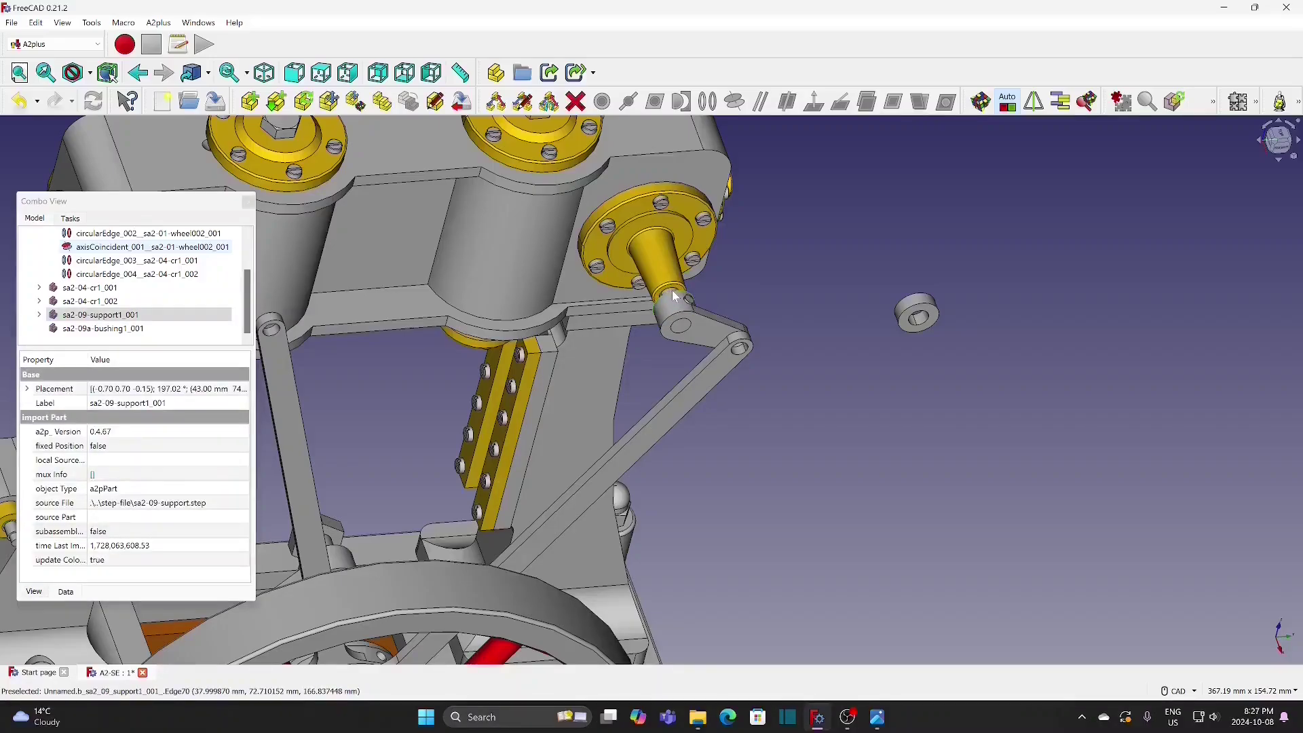
ctrl+click(927, 328)
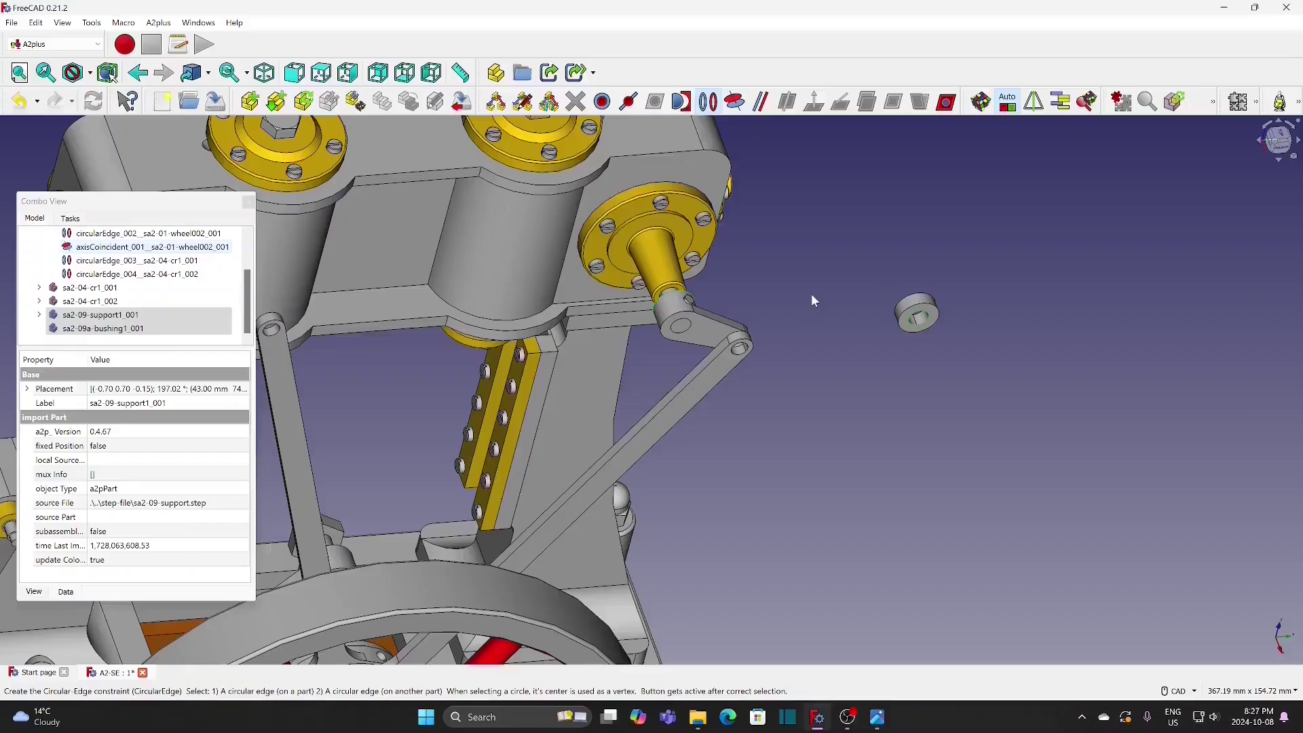
click(849, 463)
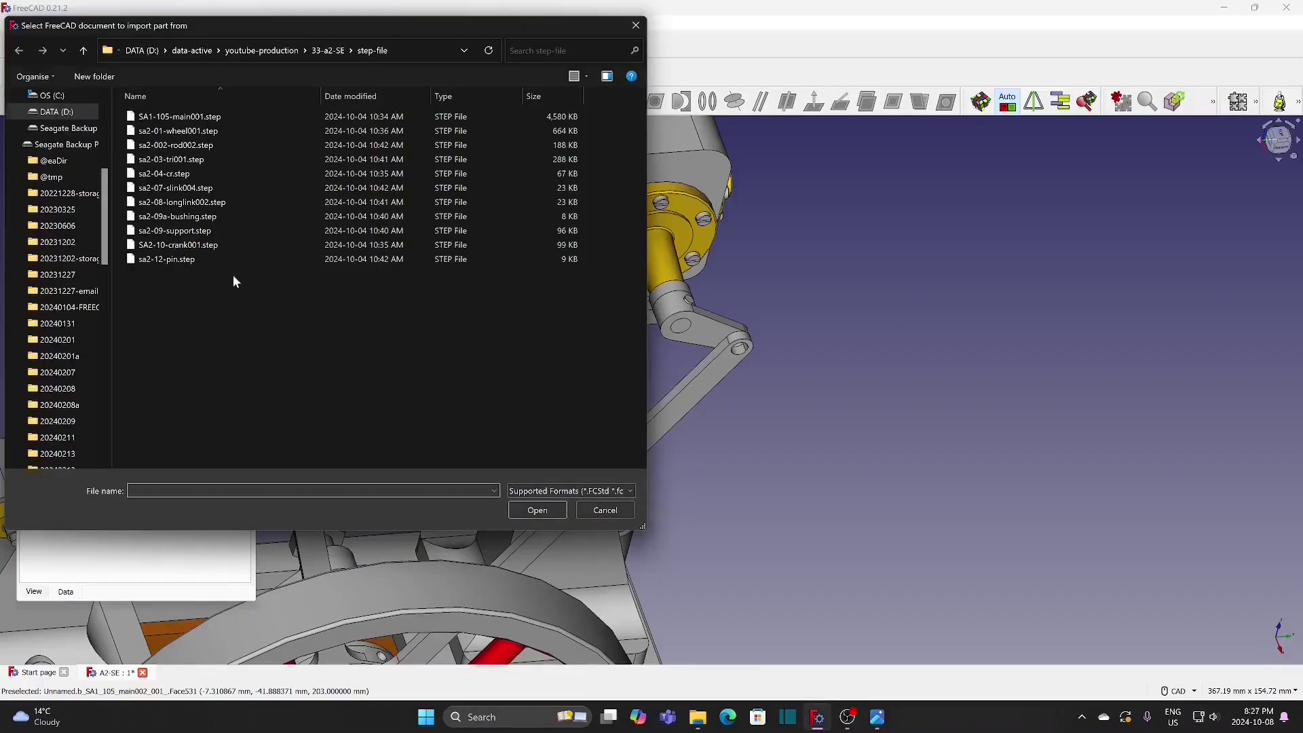
Step: Import the part file sa2-12-pin.step from the step-file folder and place it beside the support
click(193, 258)
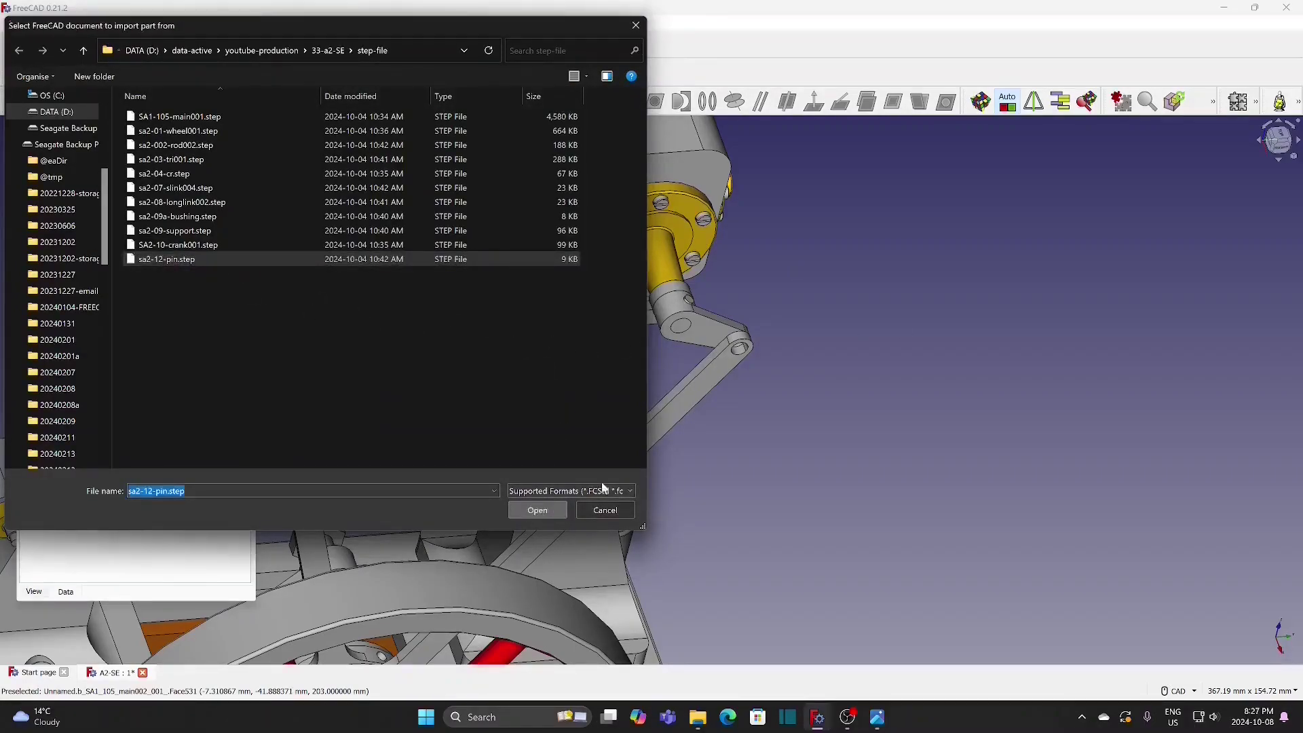
key(Return)
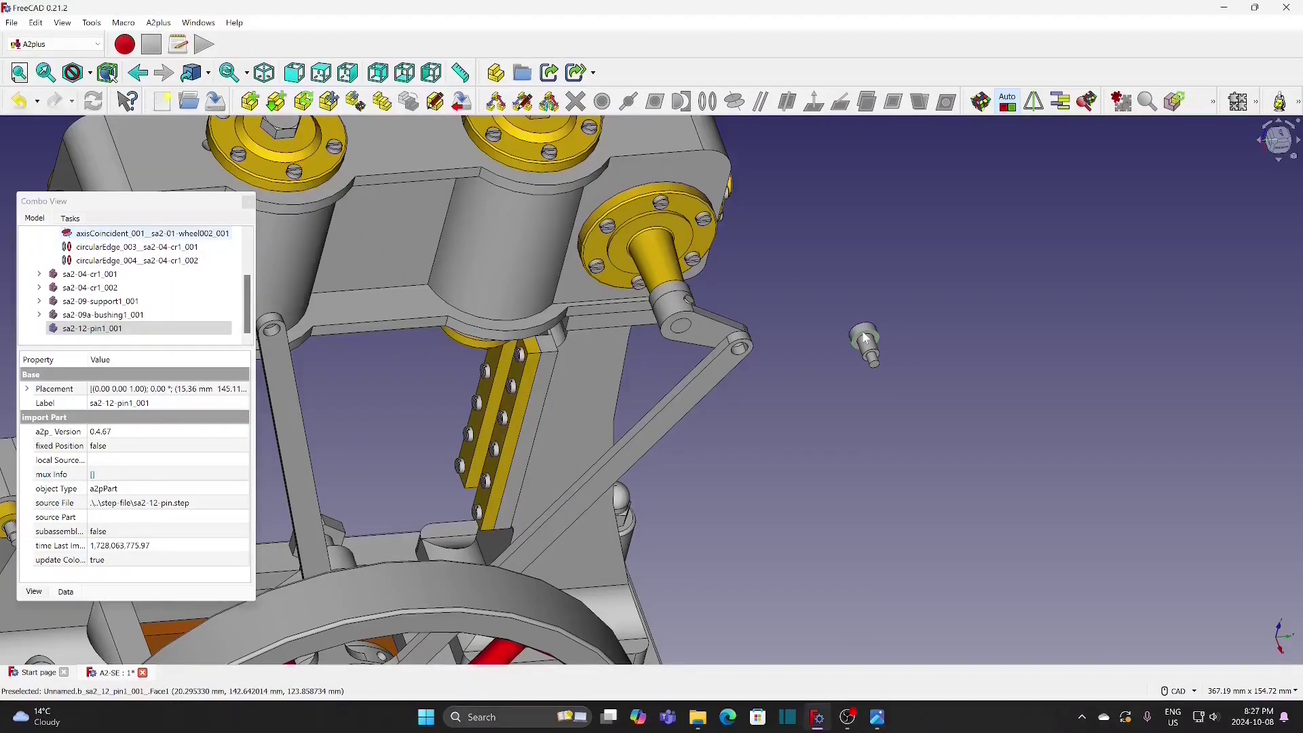
click(865, 337)
Step: Seat the pin in the hole of the support's arm with a circular-edge constraint between the hole edge and the pin's shoulder
middle_drag(770, 326, 802, 322)
middle_drag(801, 453, 825, 652)
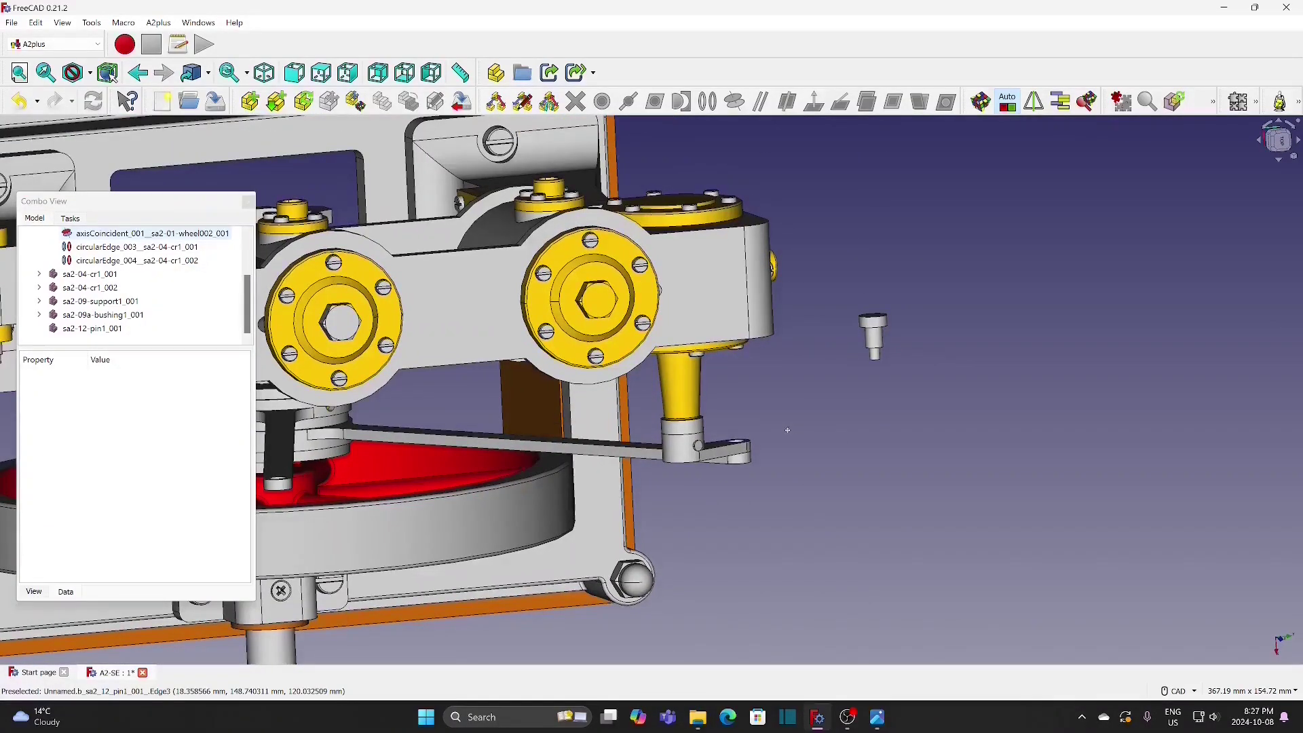
middle_drag(793, 442, 769, 368)
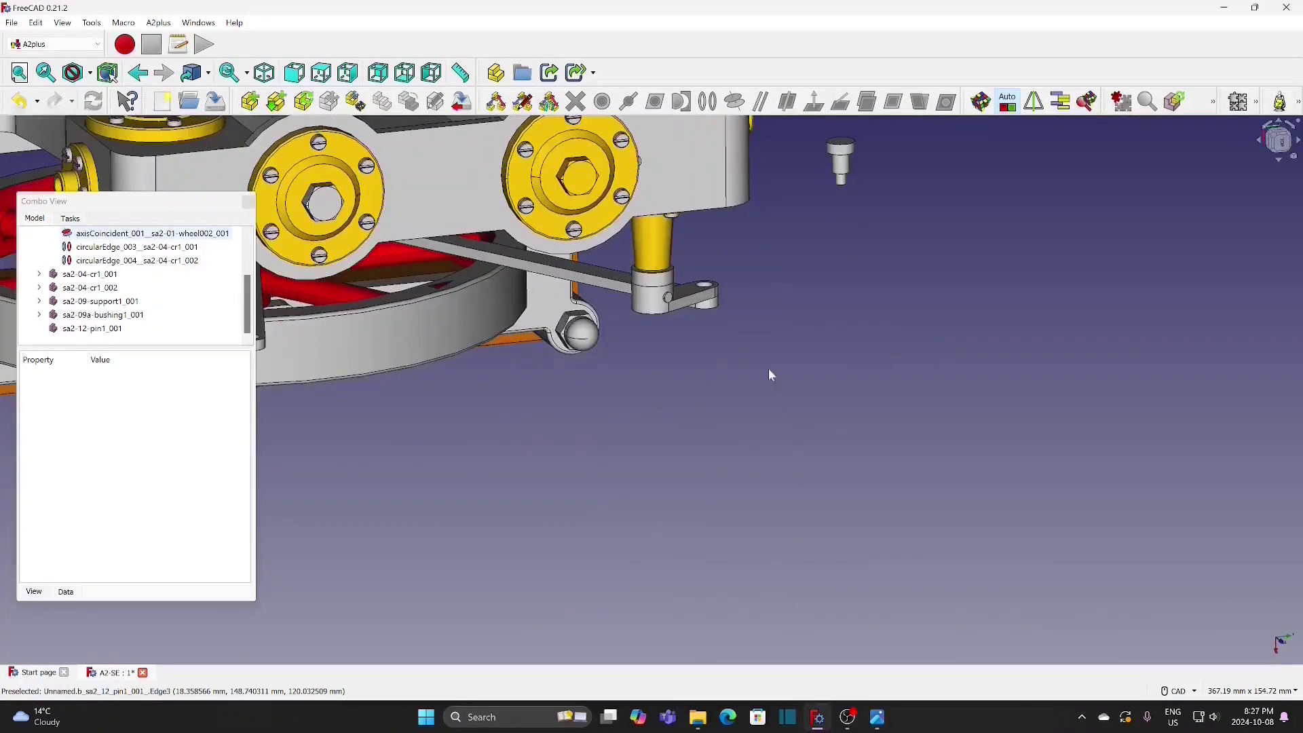
click(706, 293)
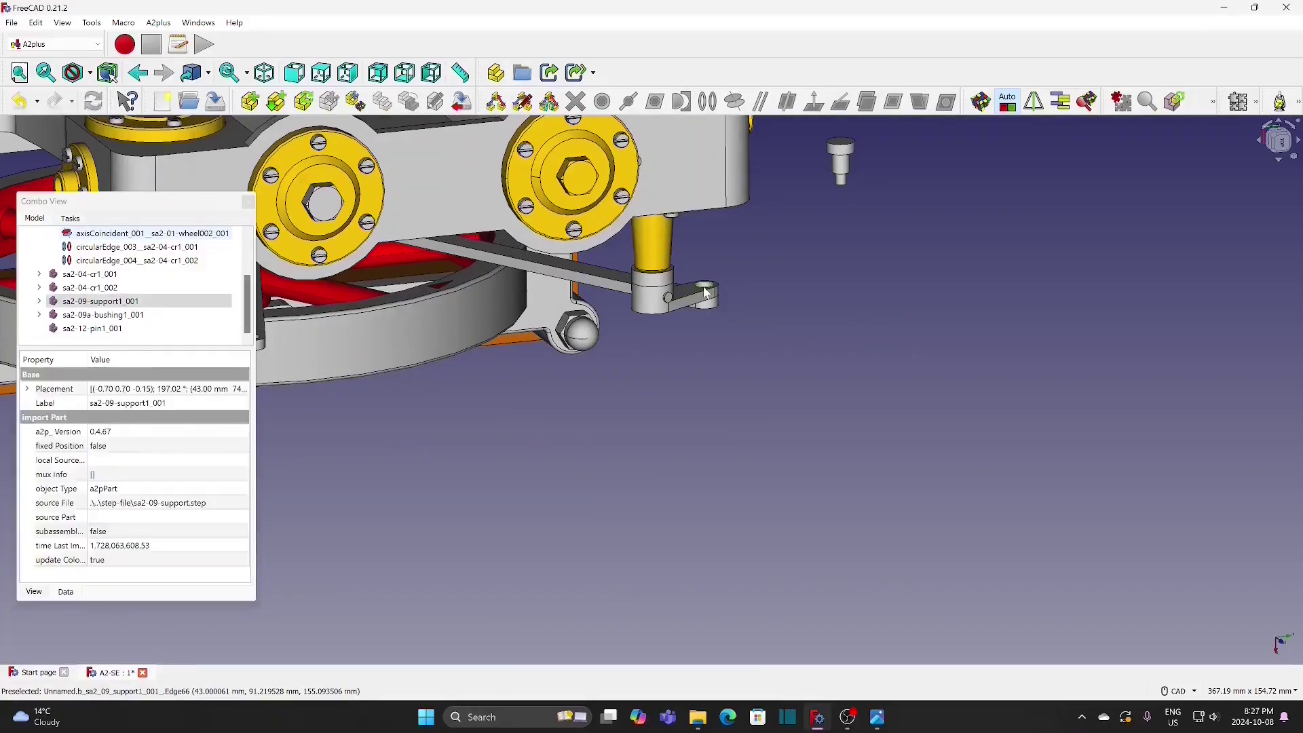
middle_drag(846, 270, 890, 381)
middle_drag(886, 483, 839, 385)
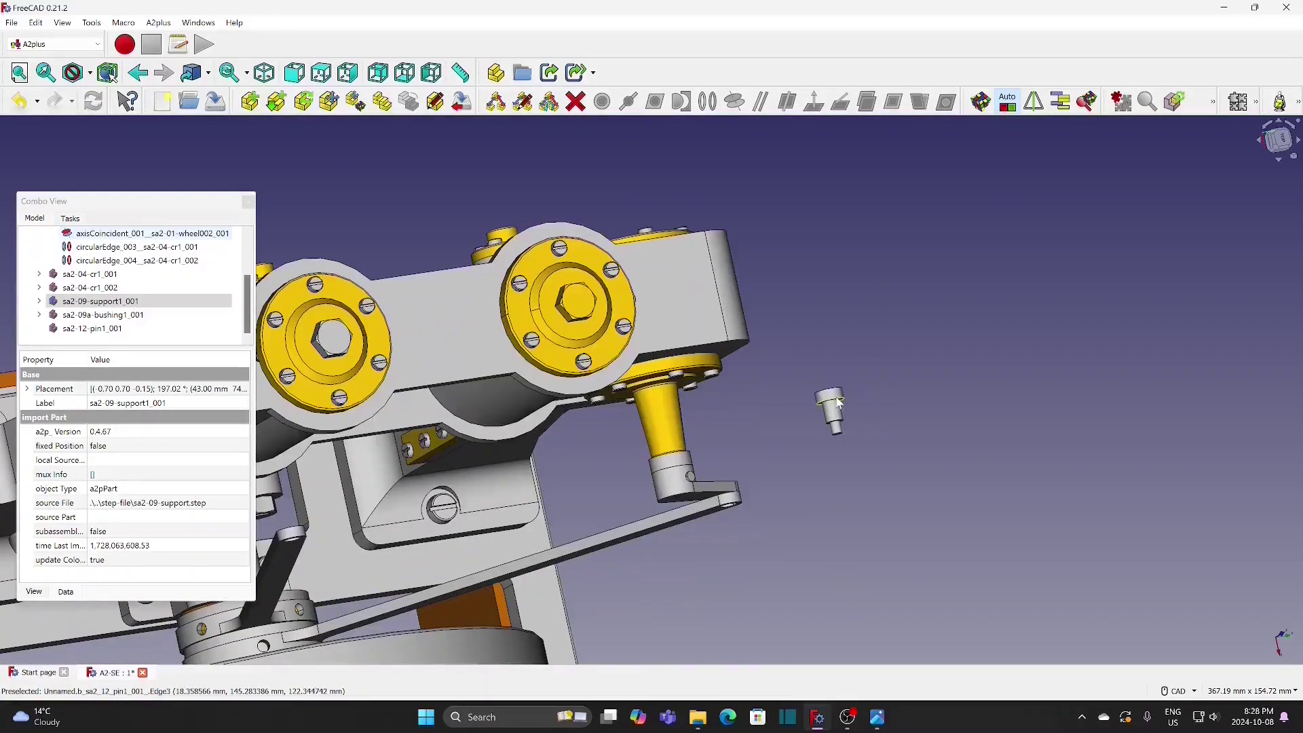
click(839, 403)
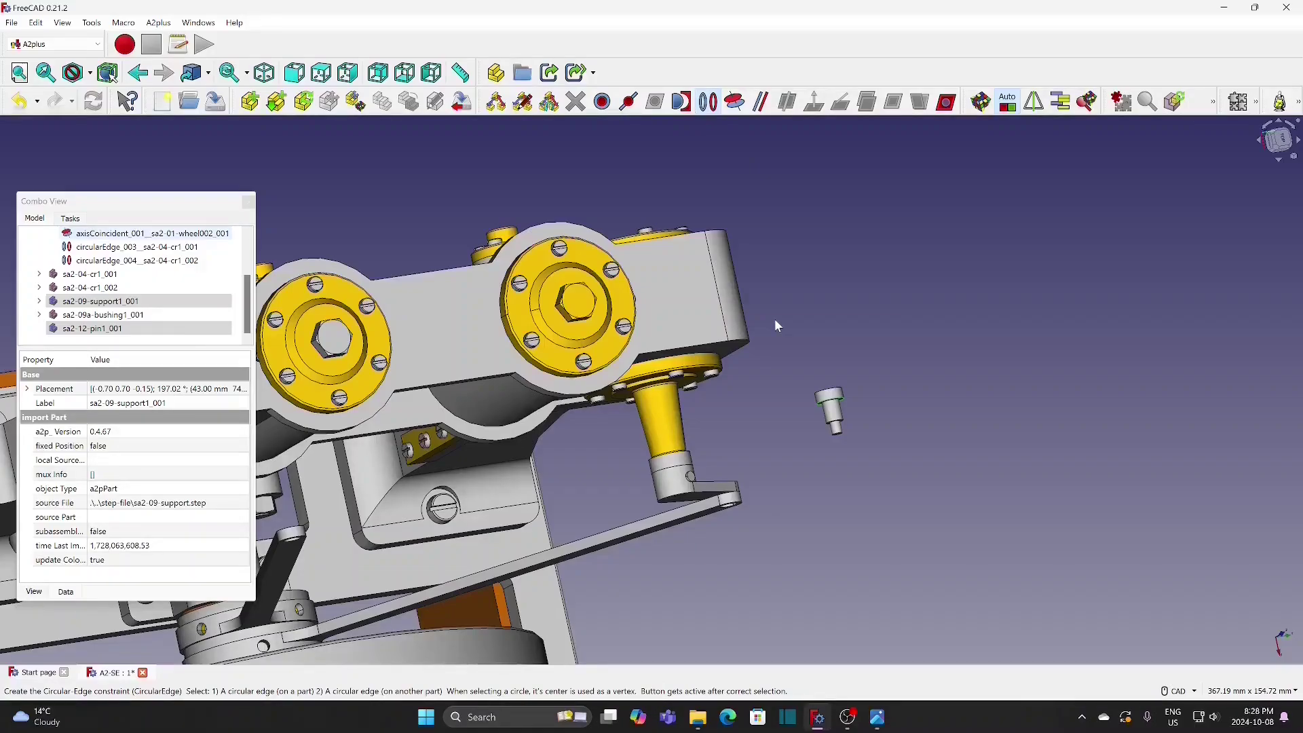
click(852, 456)
scroll(804, 489, down, 5)
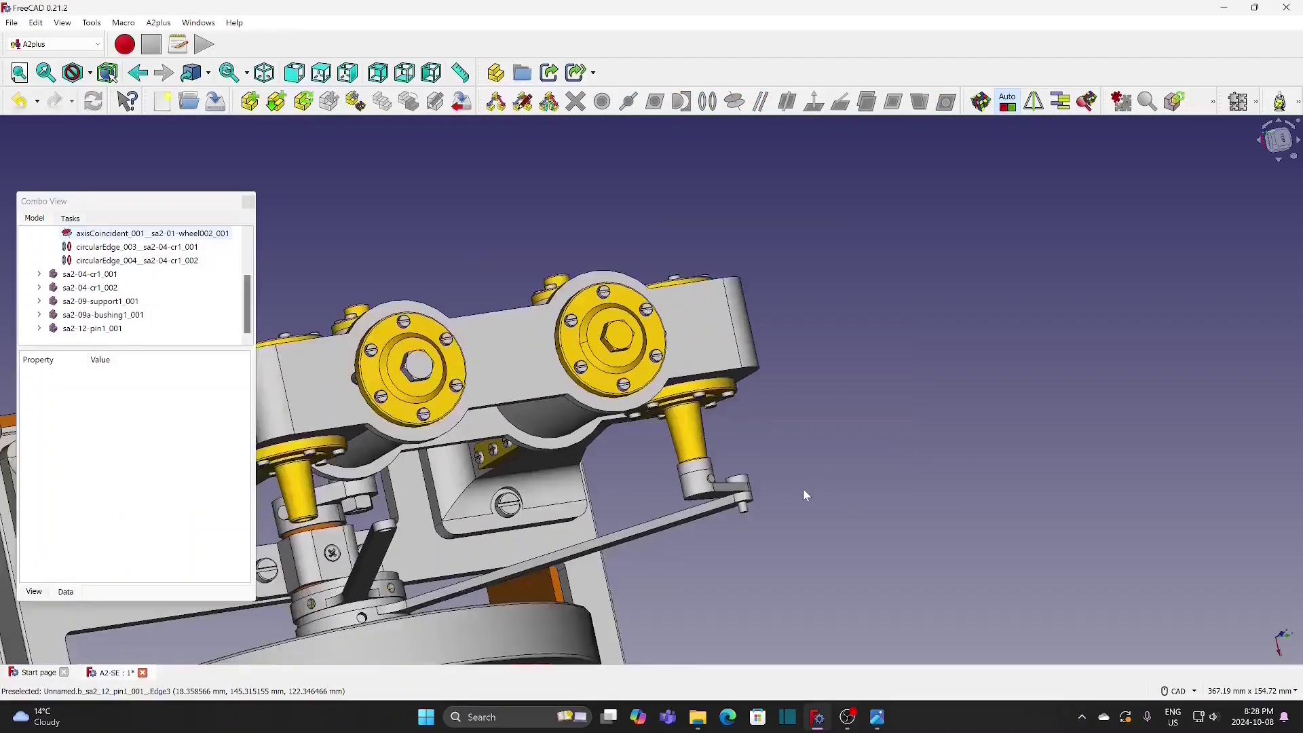
middle_drag(785, 558, 584, 503)
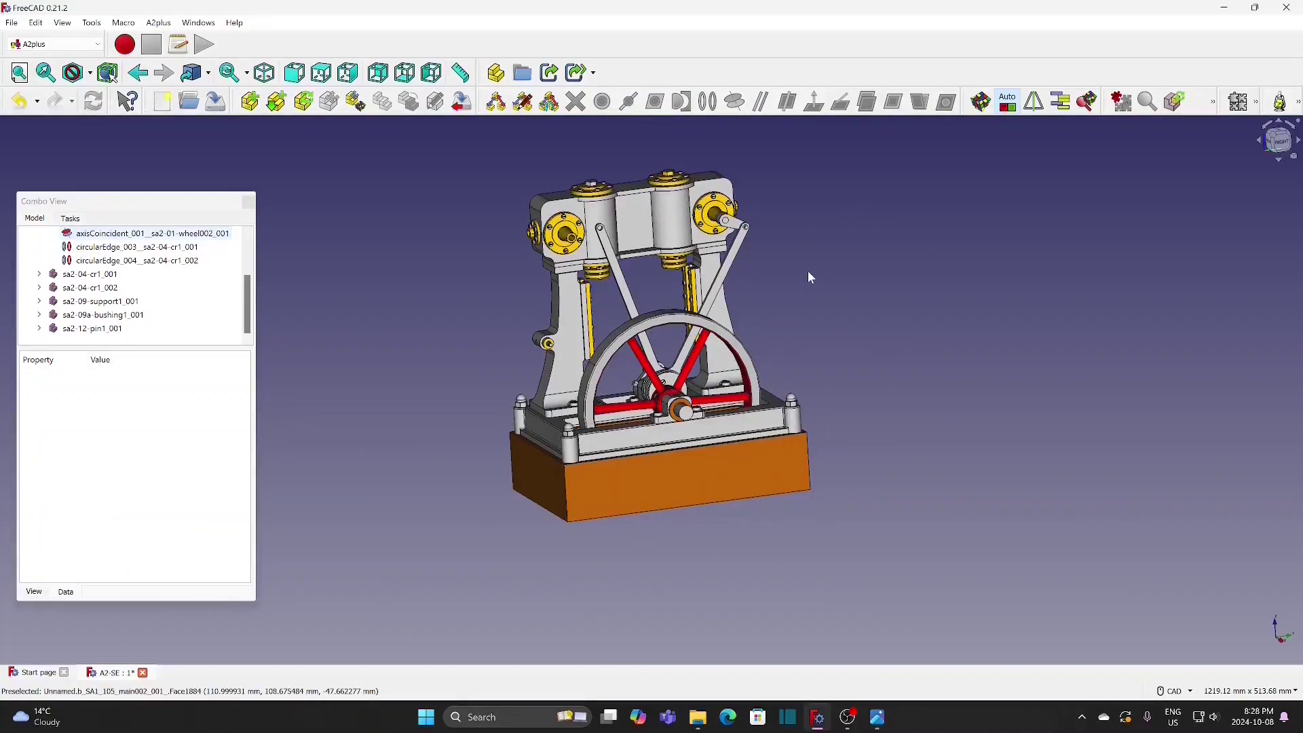
Step: Save the steam engine assembly and close all open documents
click(12, 23)
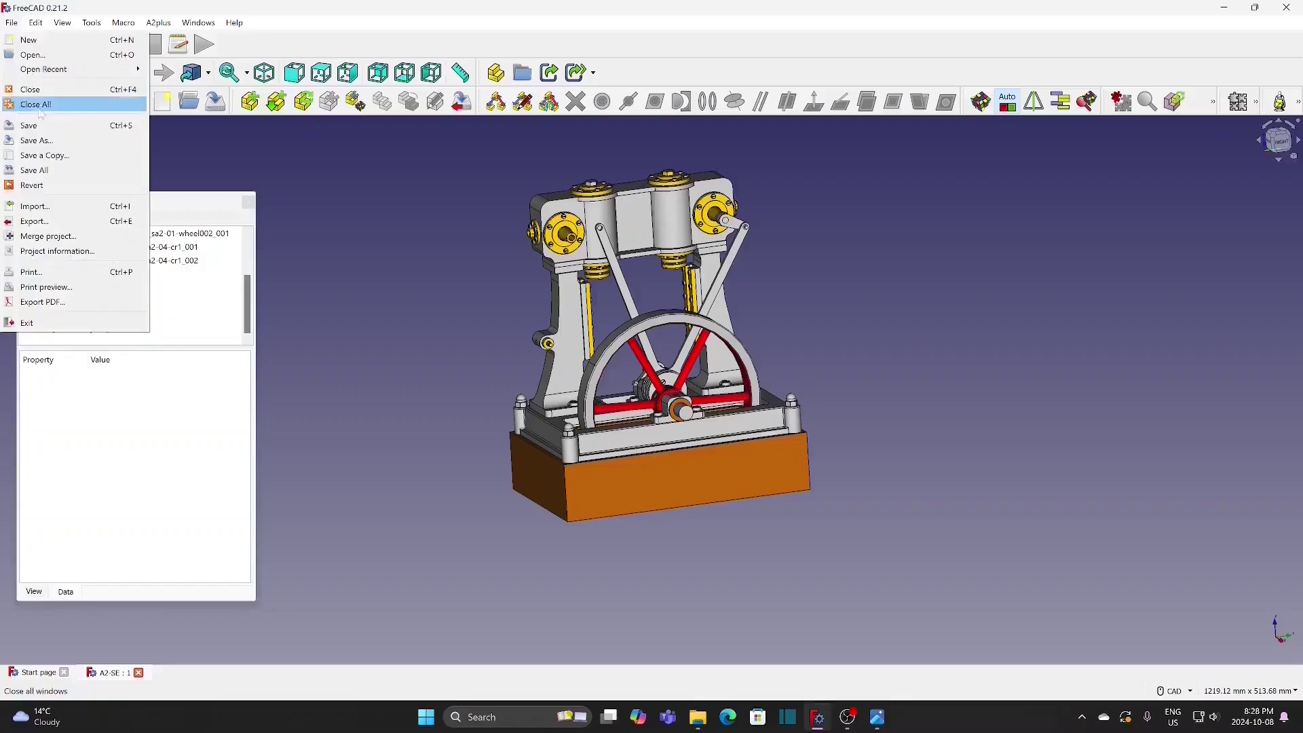
click(41, 127)
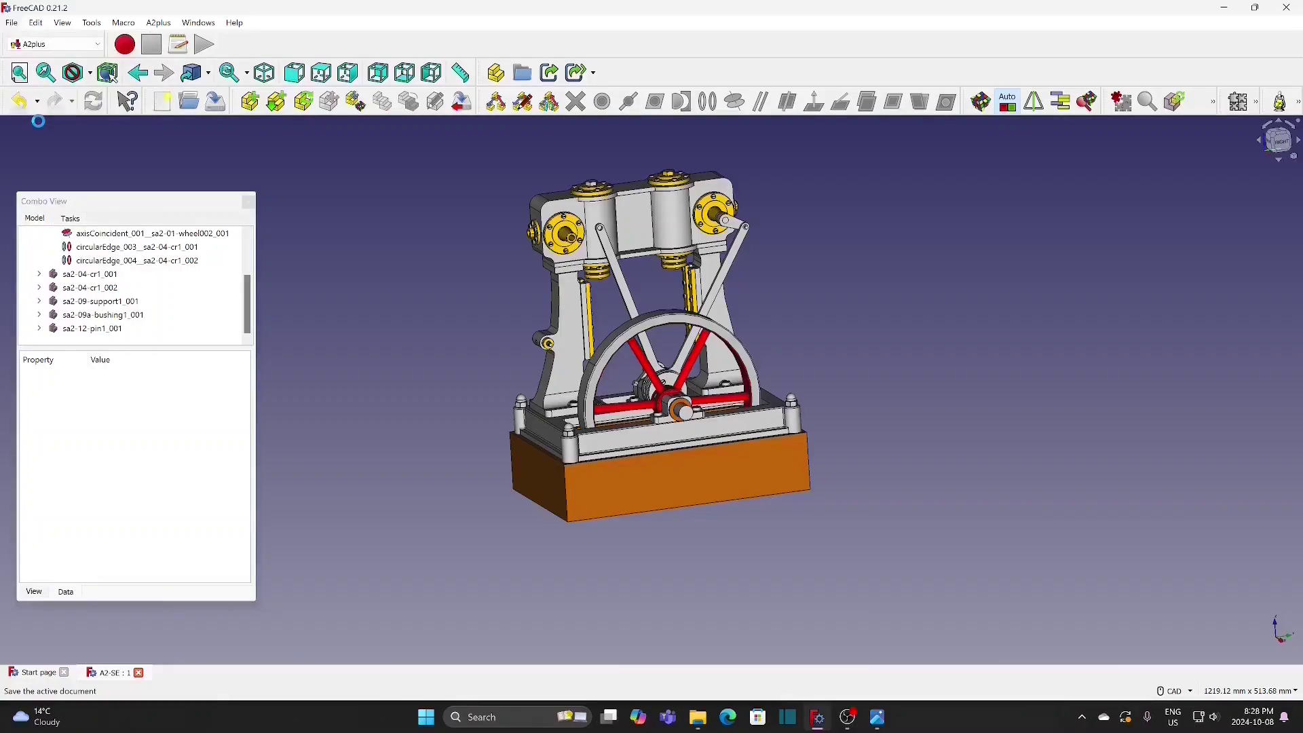
click(20, 26)
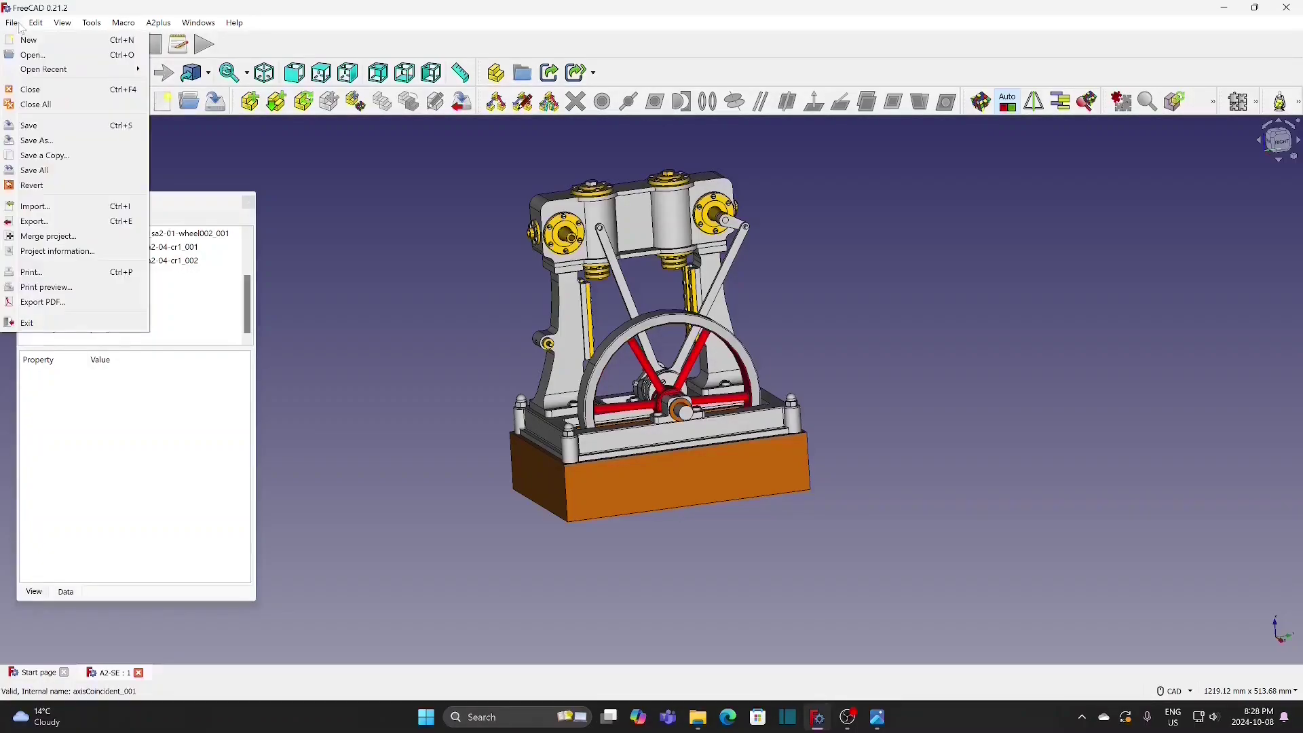
click(42, 106)
Step: Reopen the A2-SE document and move the floating Combo View clear of the model to its other side
click(15, 24)
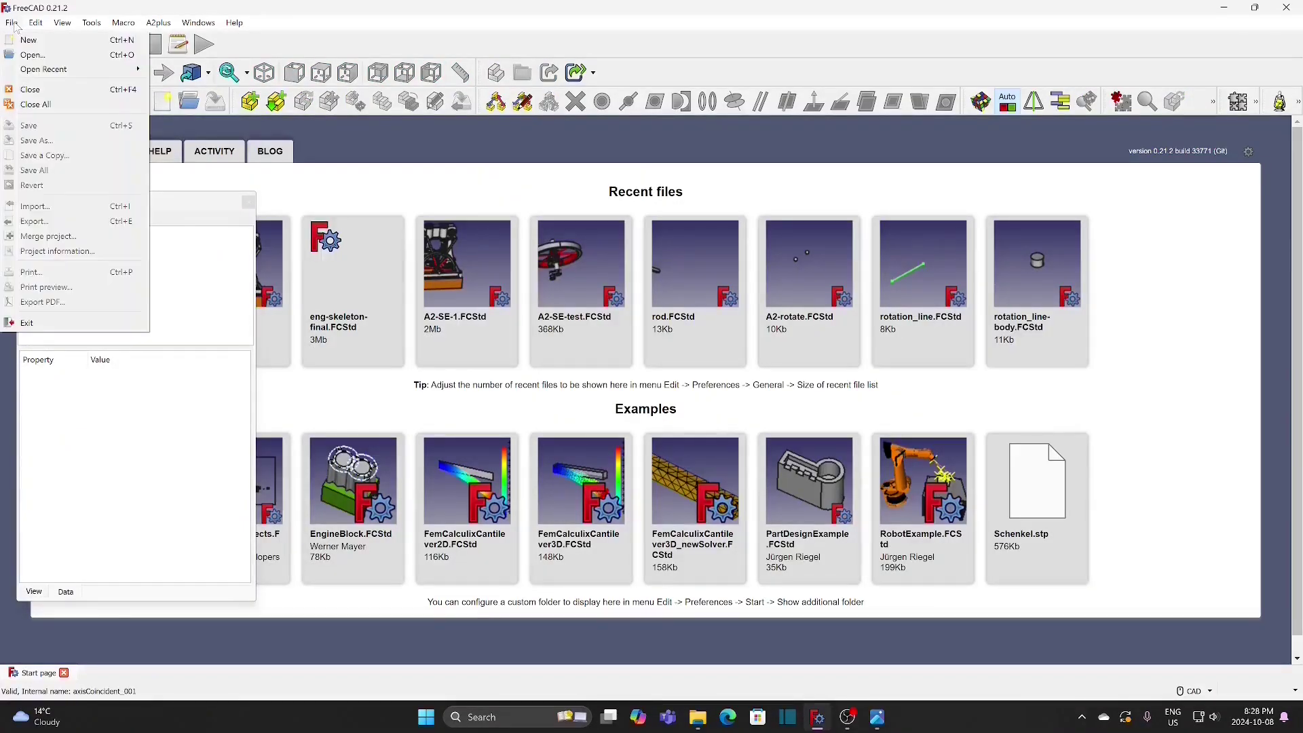
click(27, 55)
click(162, 120)
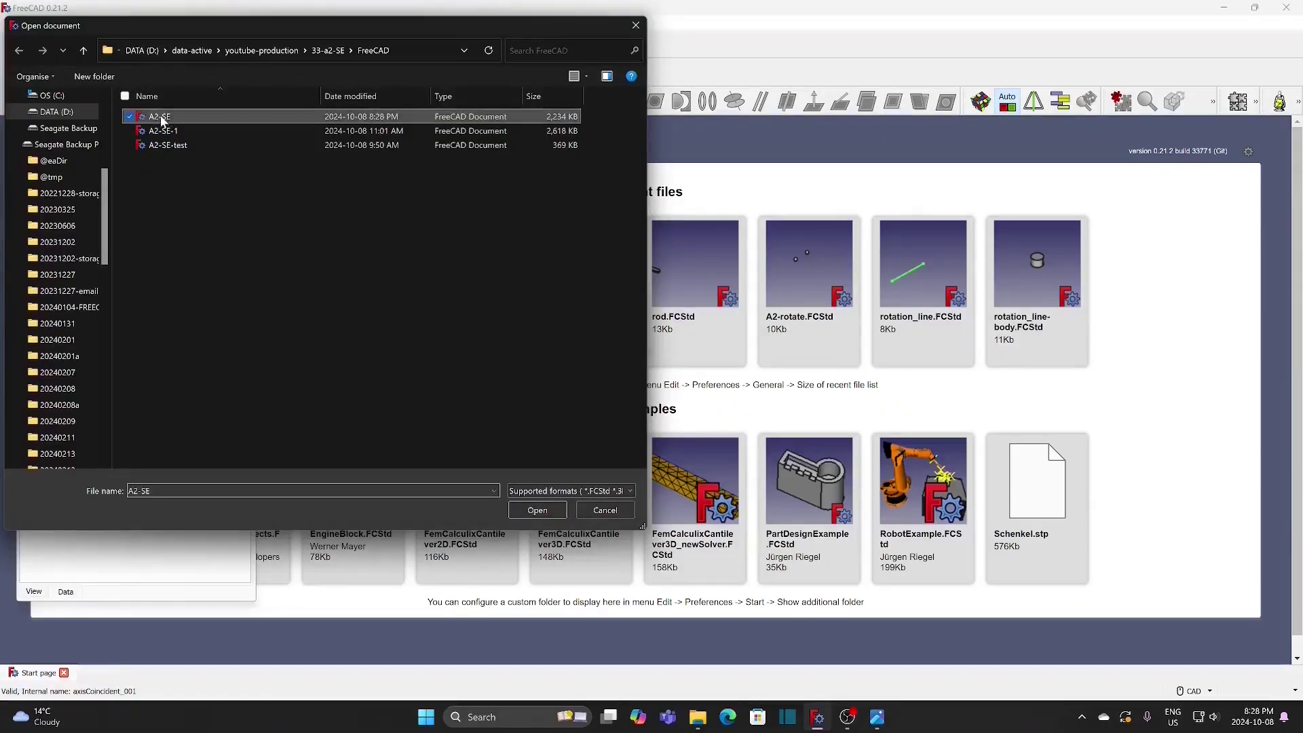
click(546, 511)
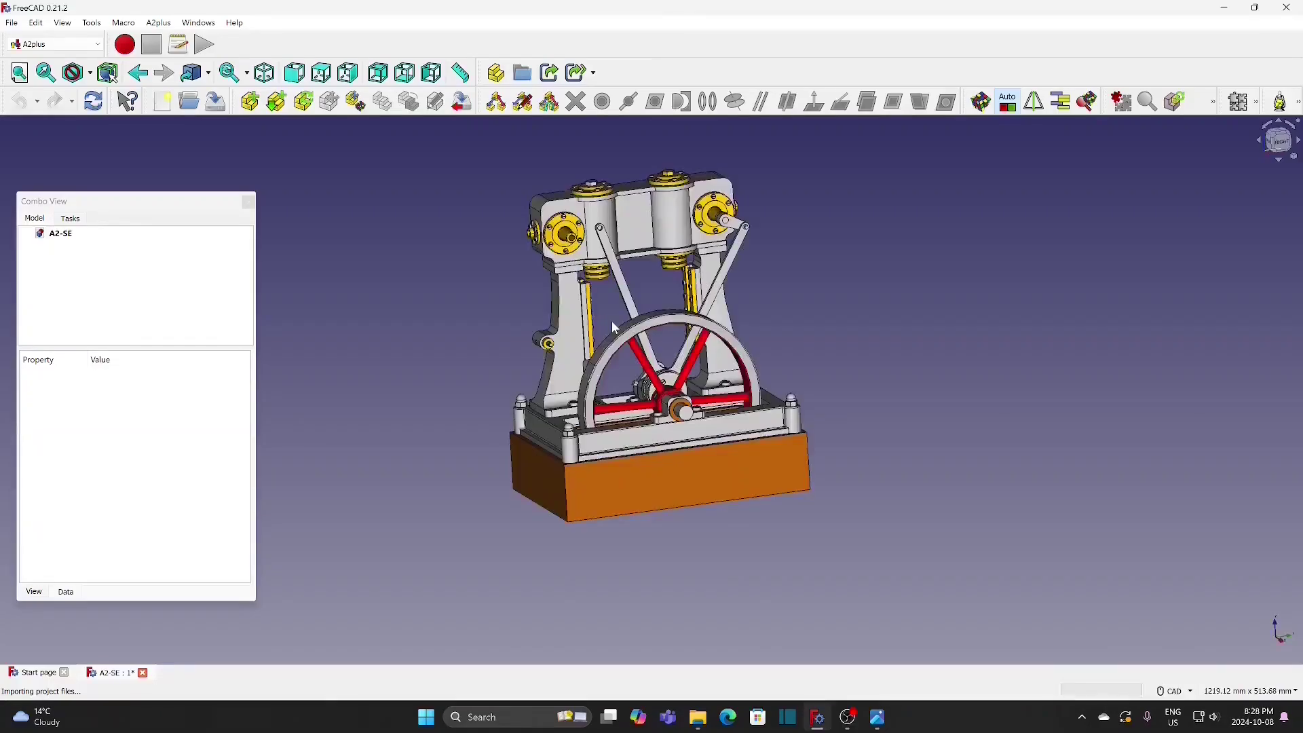
drag(133, 204, 1134, 178)
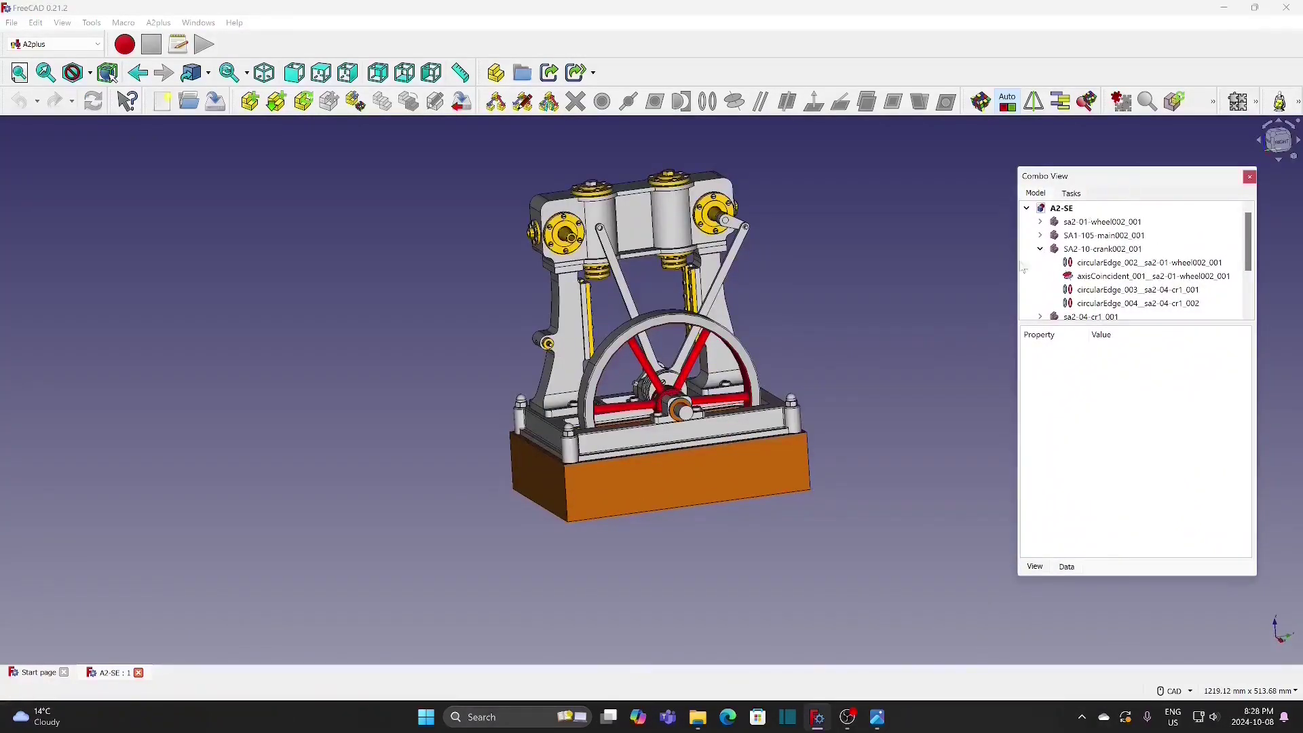
Step: Create a new user macro named A2-SE
click(119, 26)
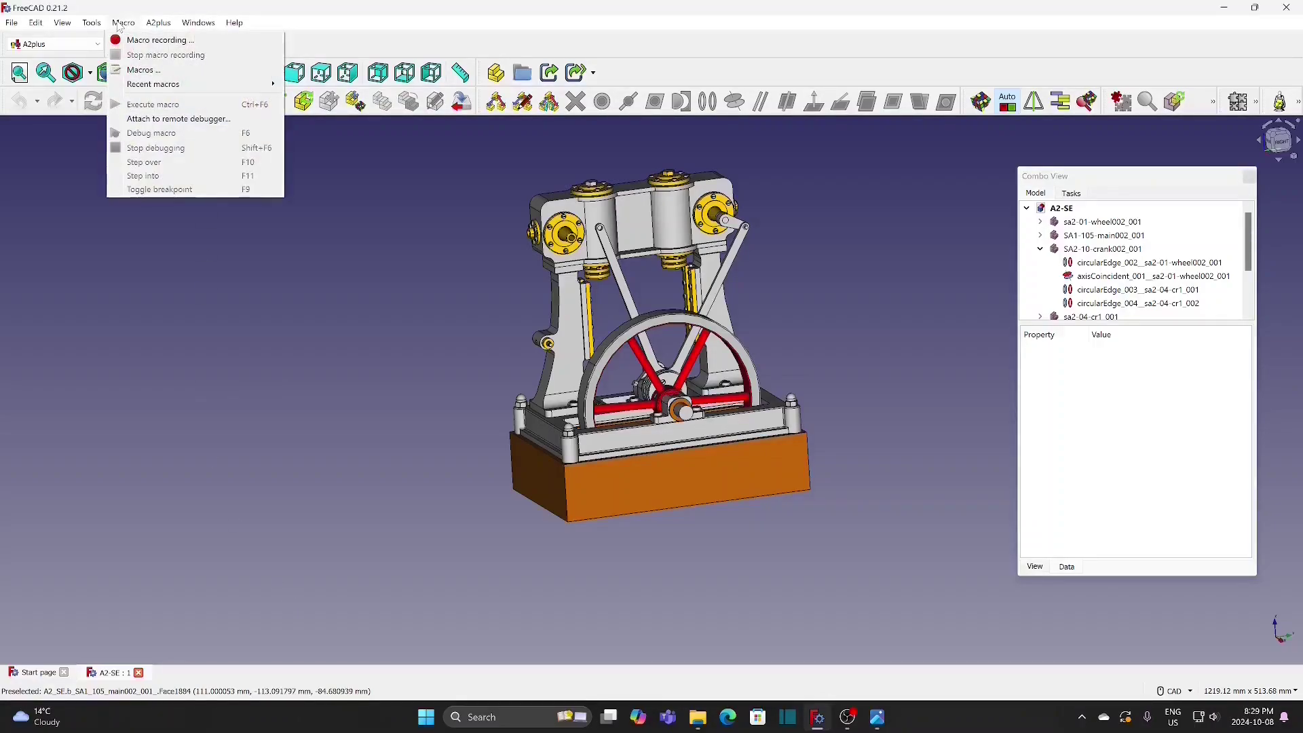
click(176, 71)
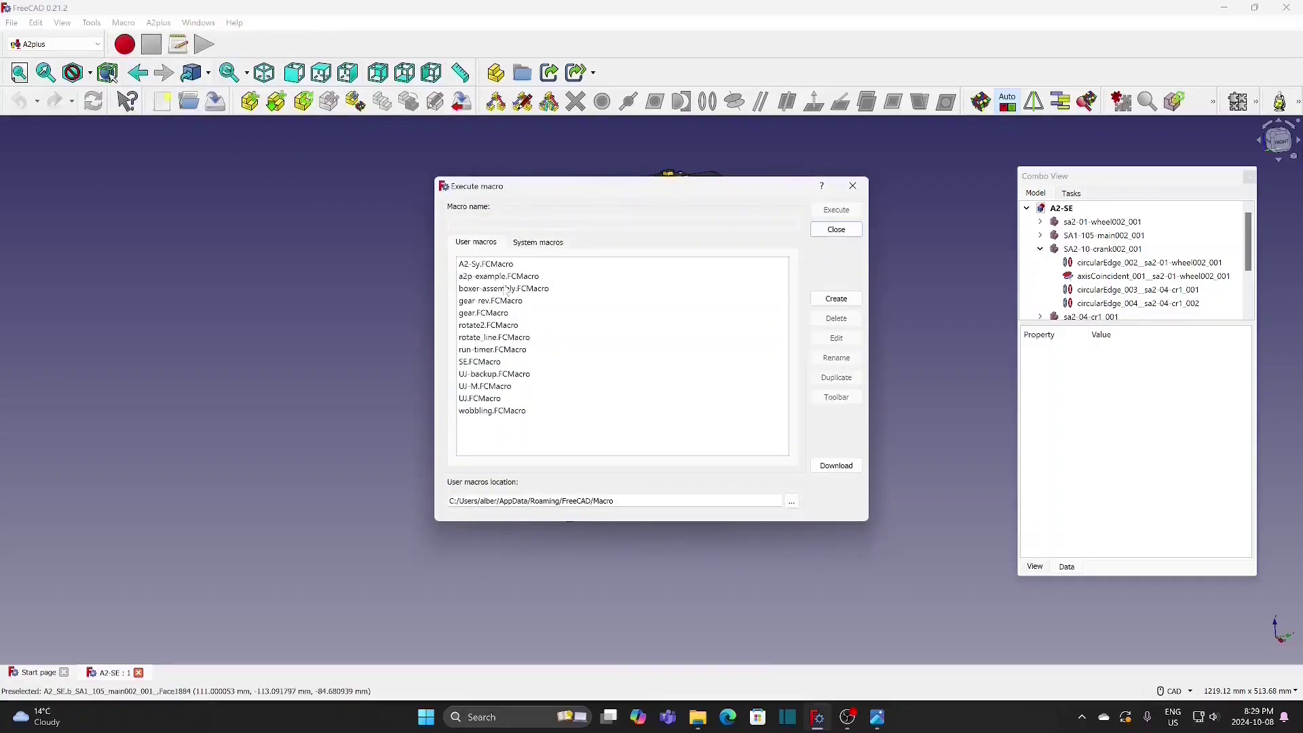
click(836, 299)
text(A)
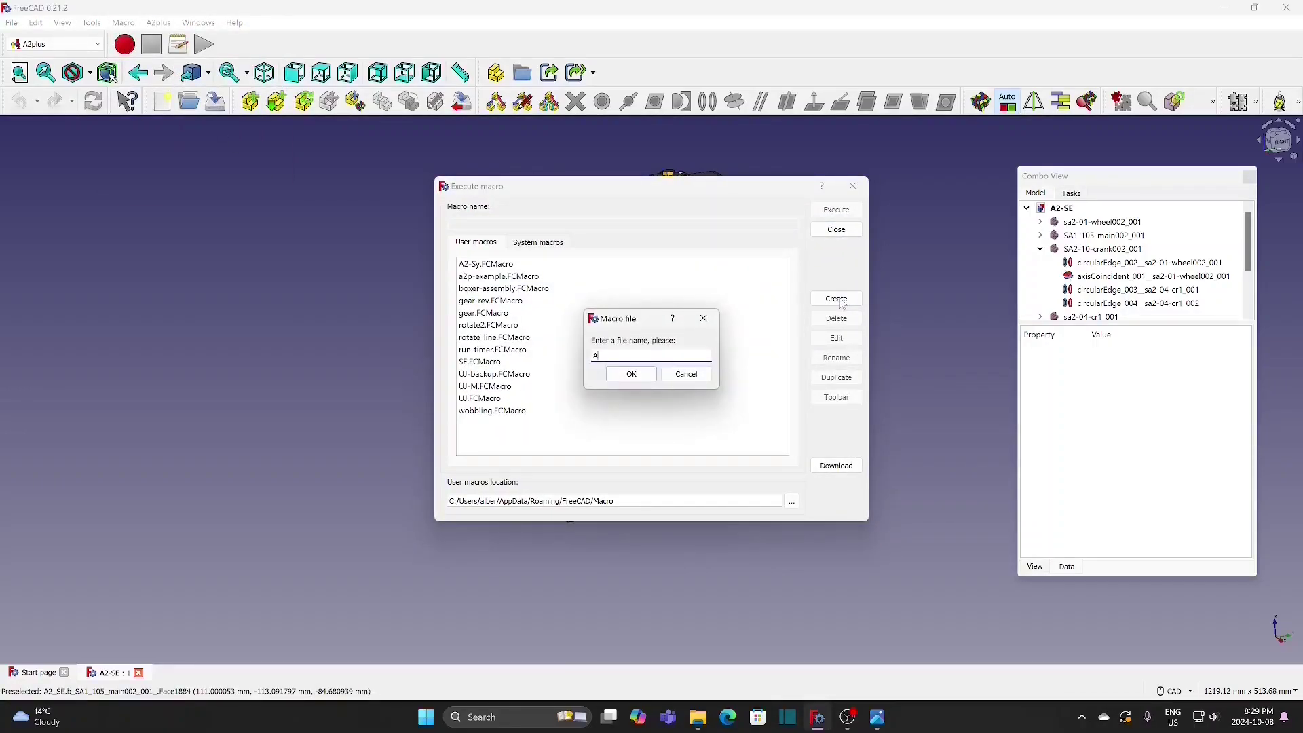
text(2-SE)
click(632, 374)
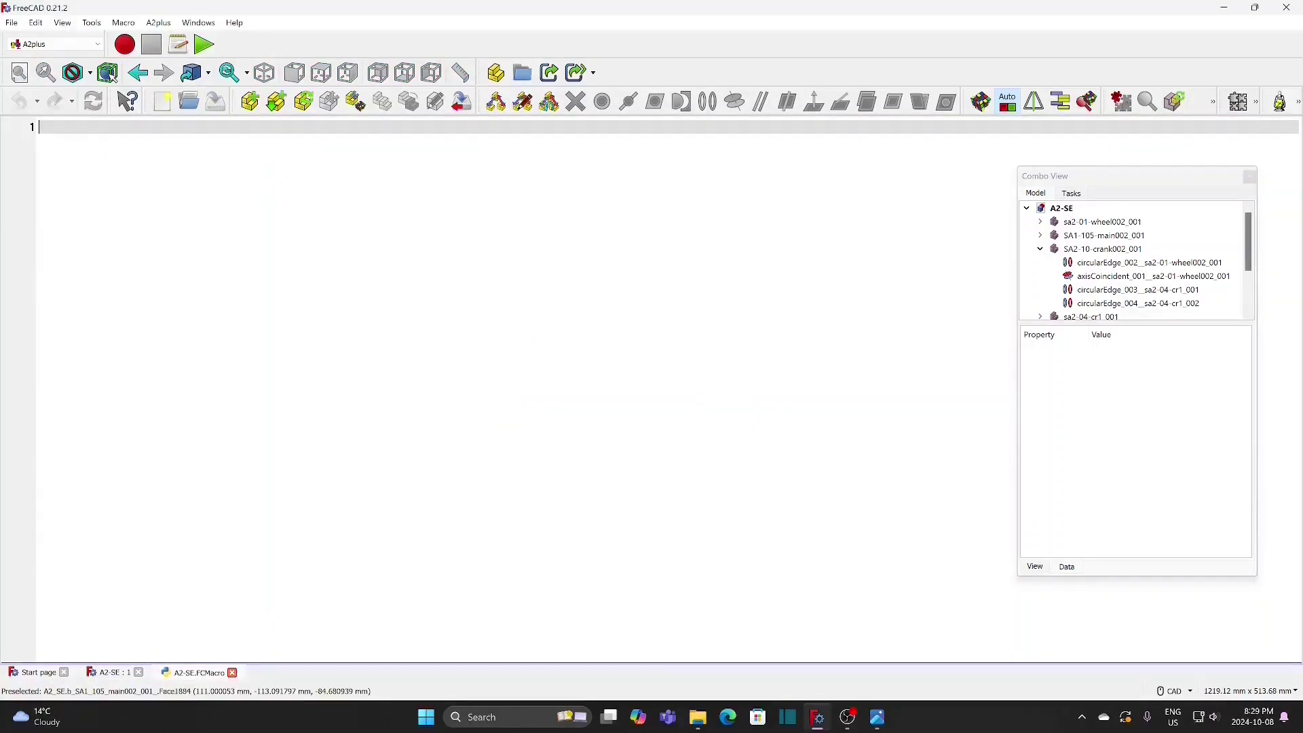
Step: Return to the A2-SE assembly and display the Python console
click(112, 673)
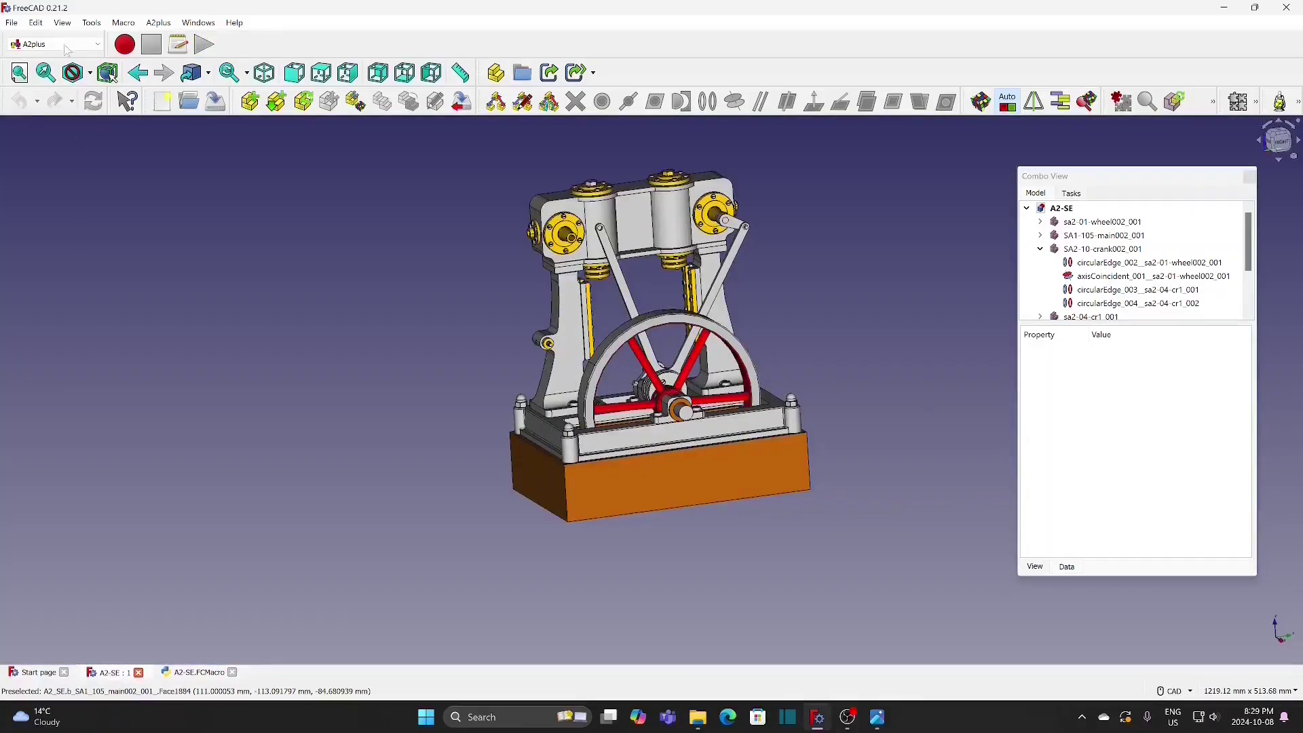
click(70, 25)
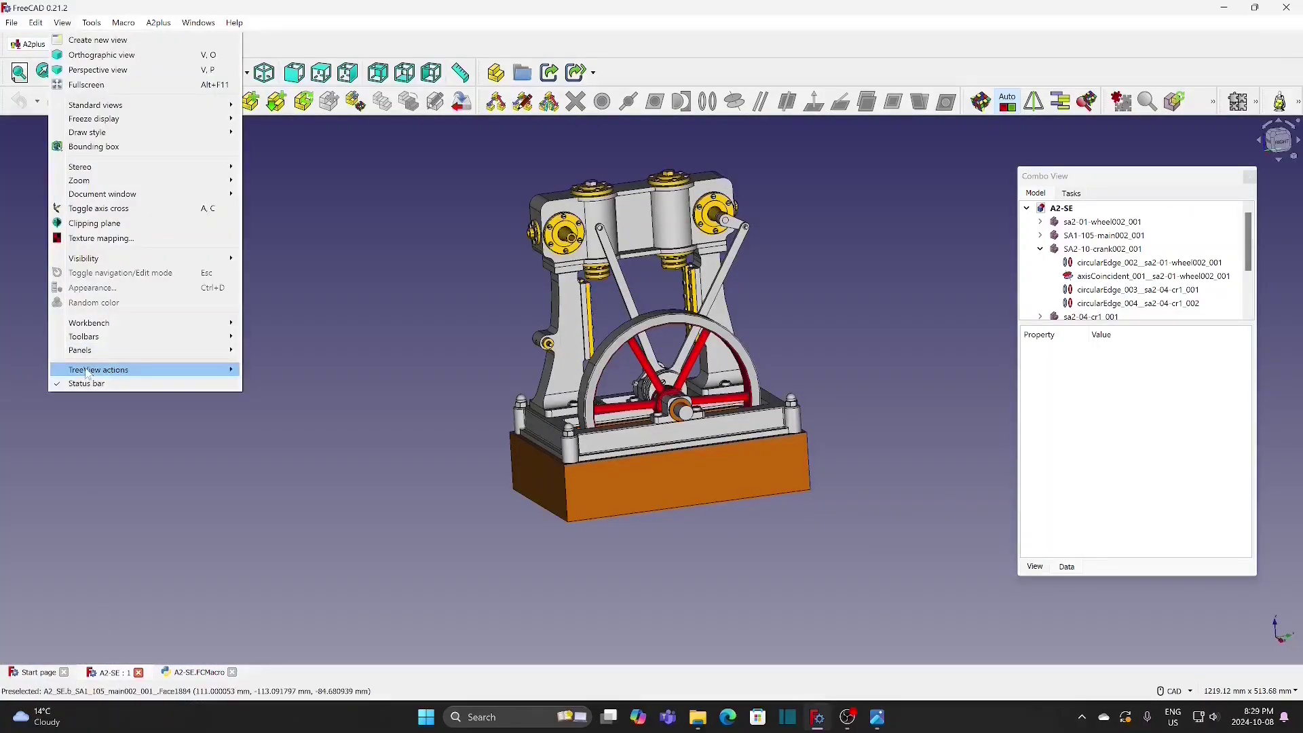
mouse_move(88, 358)
click(261, 394)
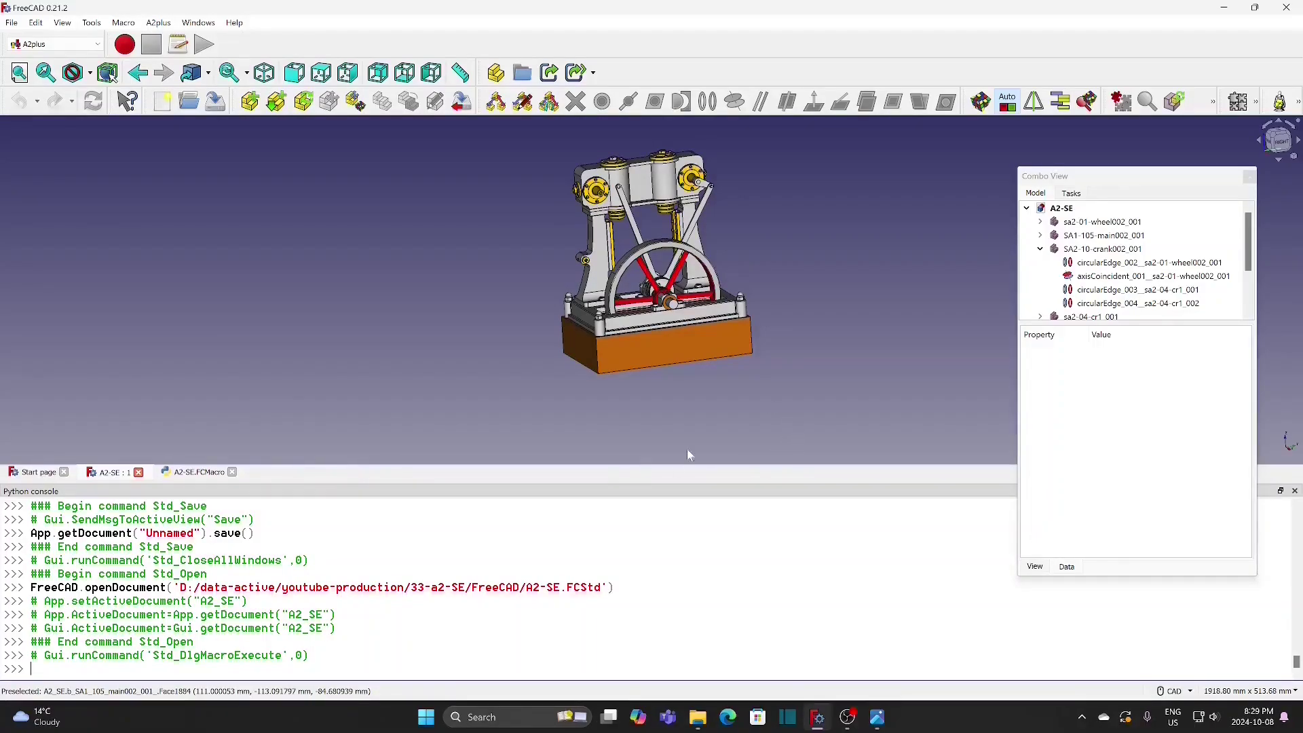
Step: Send the wheel part sa2-01-wheel002_001 to the Python console
click(1107, 223)
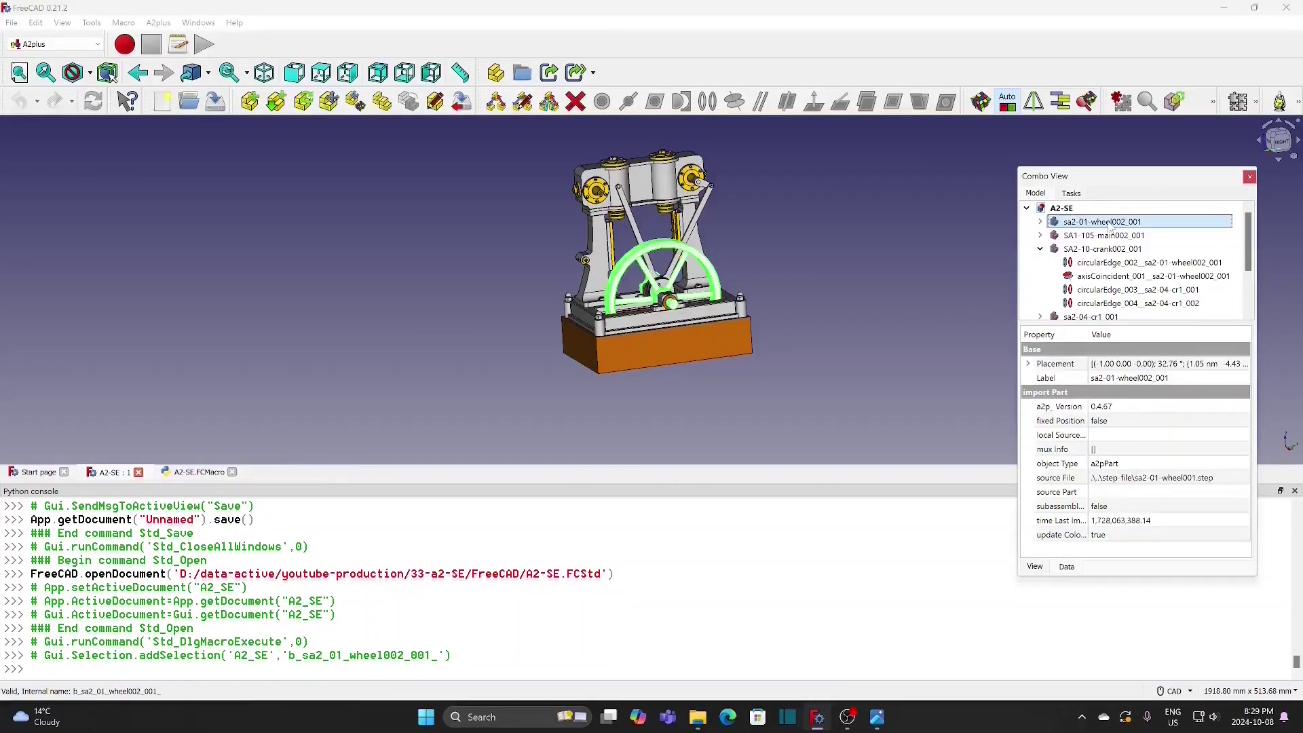
click(35, 22)
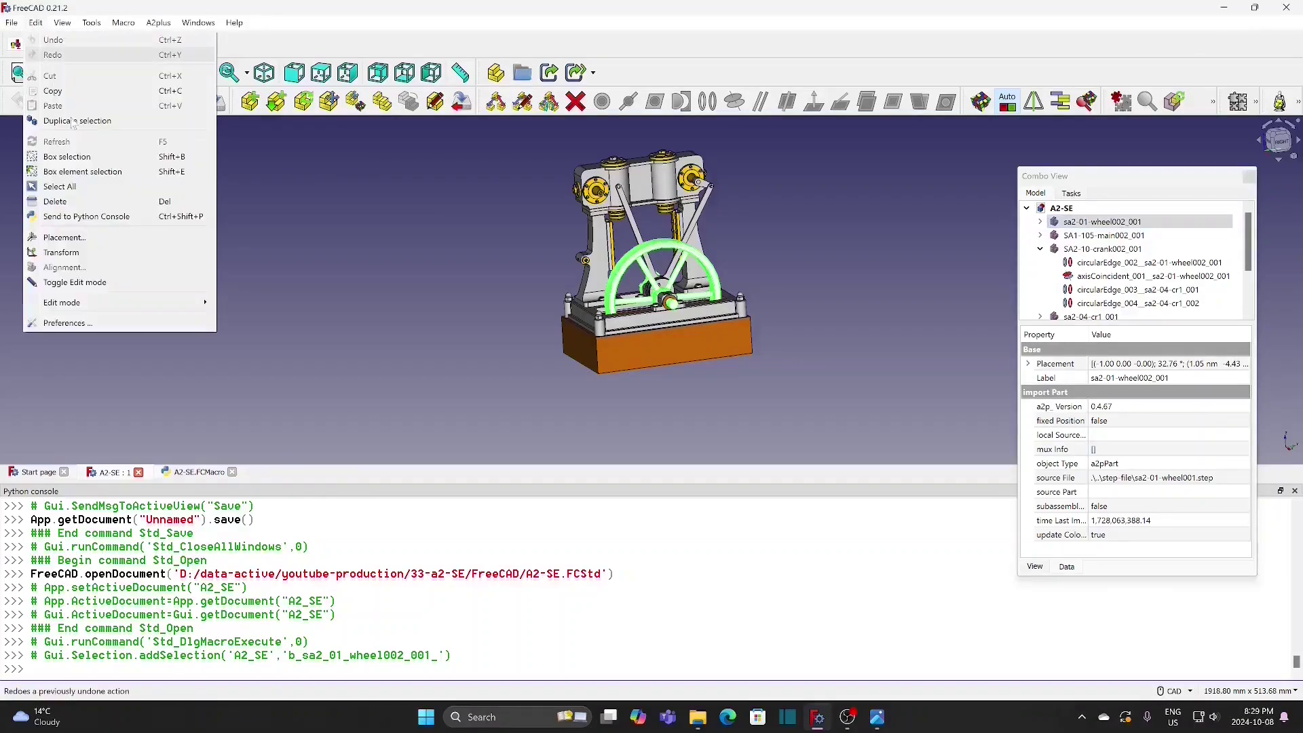
click(79, 216)
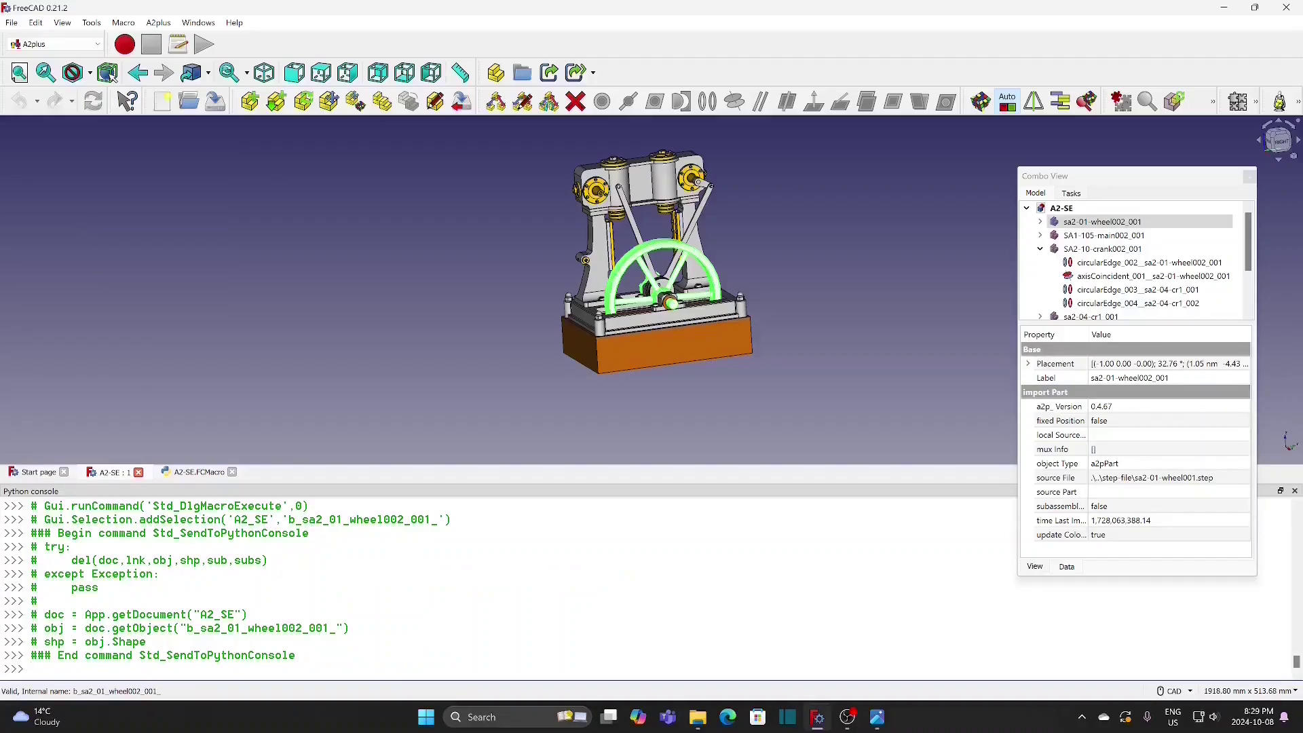
Step: Copy the console's doc and obj lines for the wheel into the empty A2-SE macro
drag(350, 628, 4, 615)
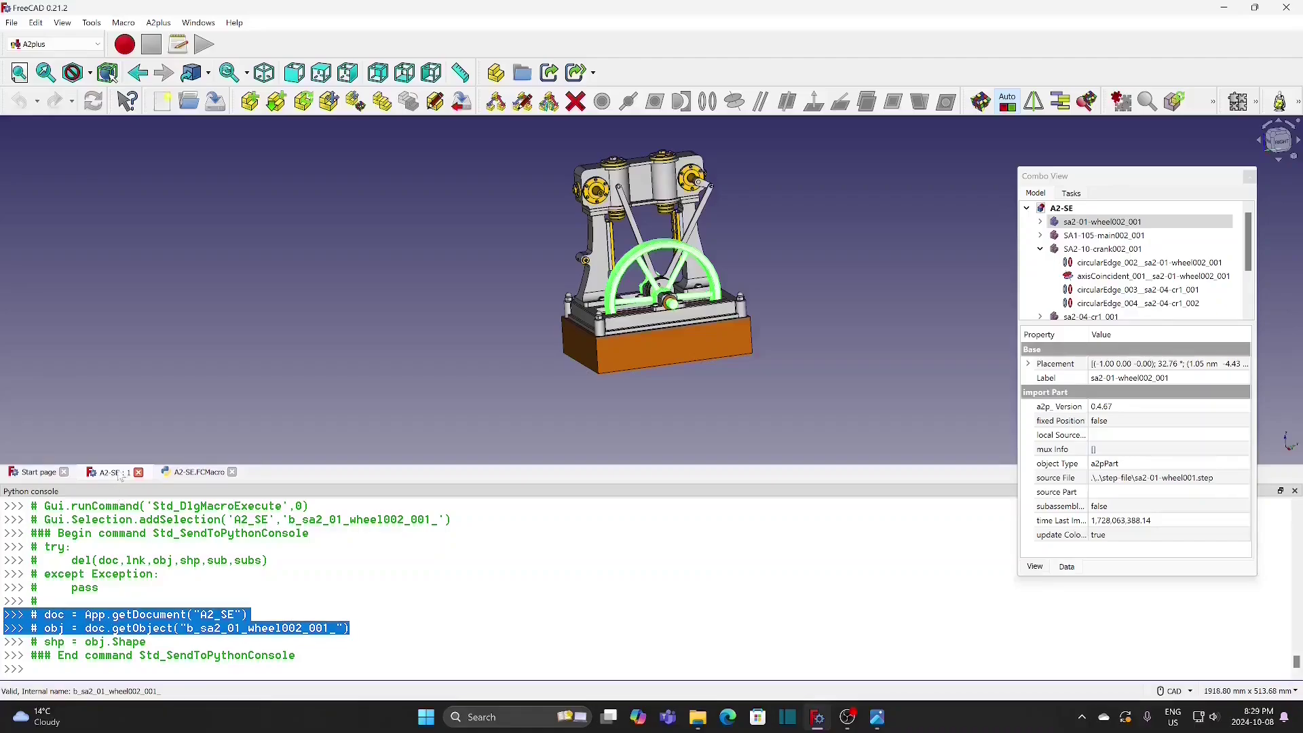
click(198, 474)
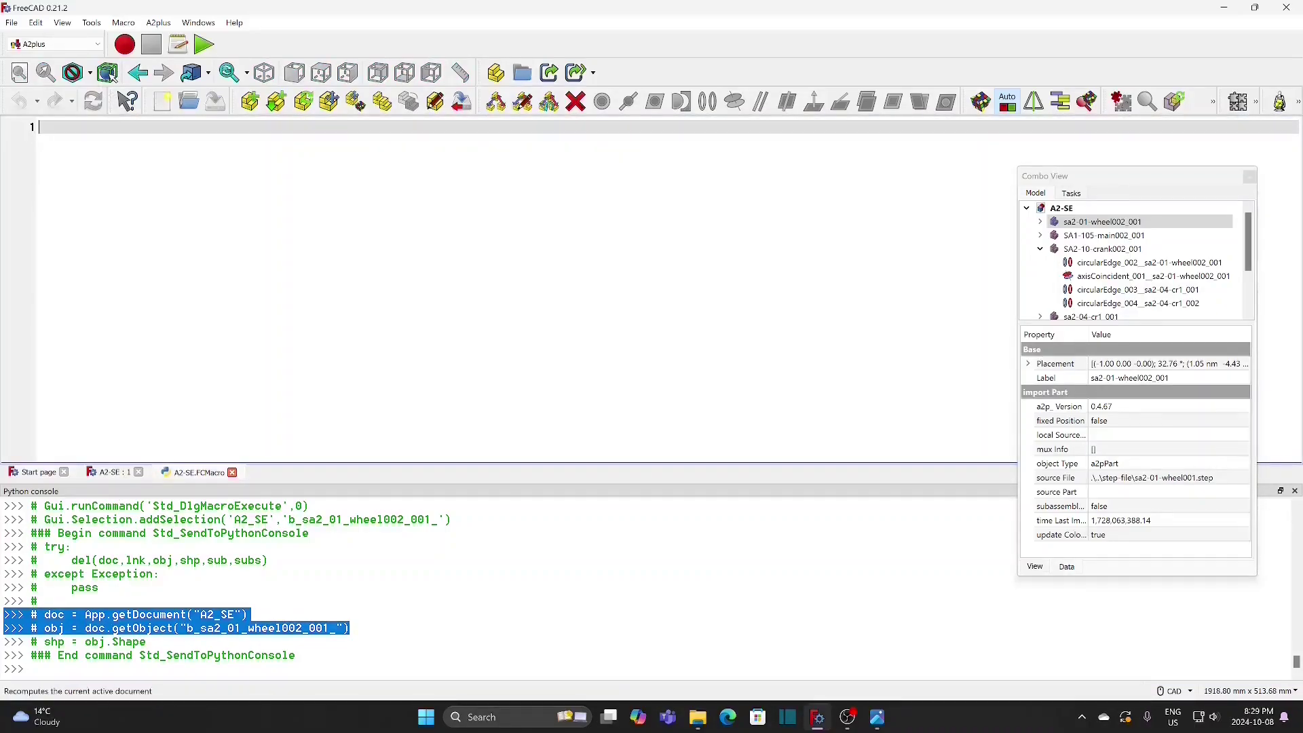
text(>>> # doc = App.getDocument("A2_SE") >>> # obj = doc.getObject("b_sa2_01_wheel002_001_"))
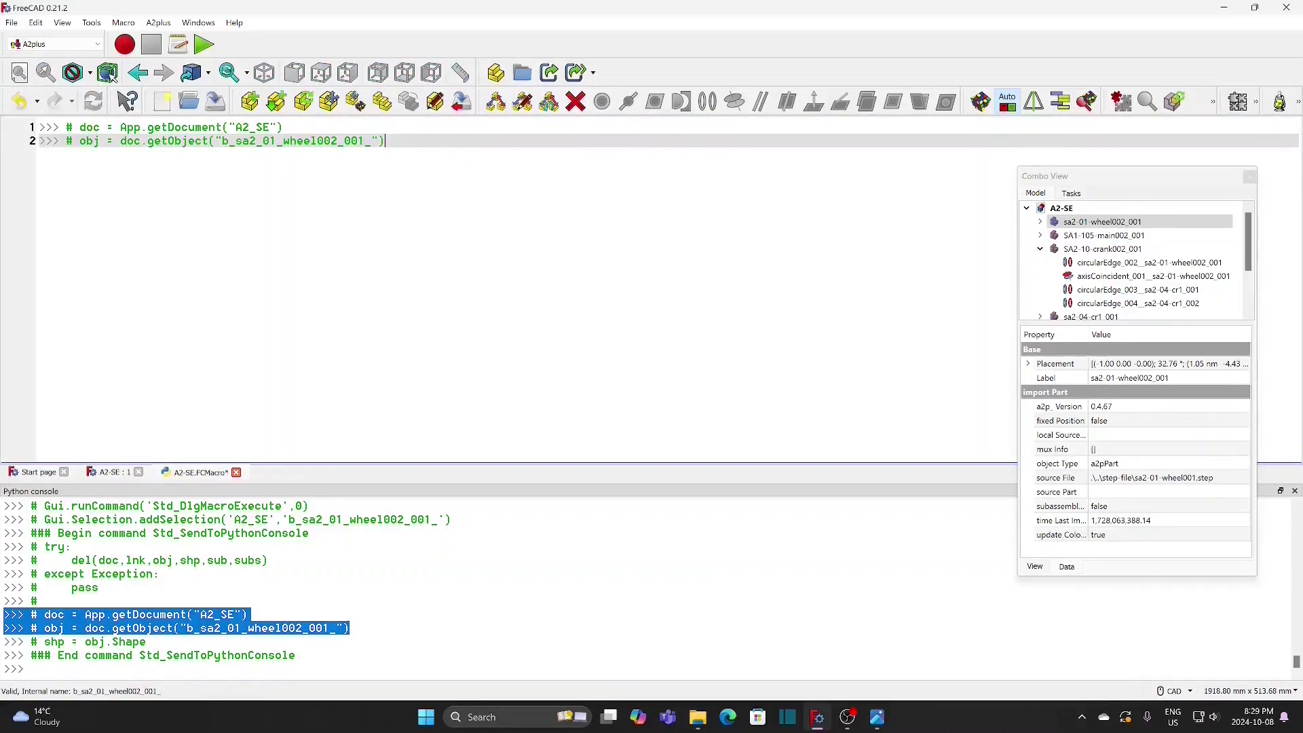
Step: Remove the ">>> # " prefix from both pasted macro lines so they become active code
drag(79, 128, 38, 128)
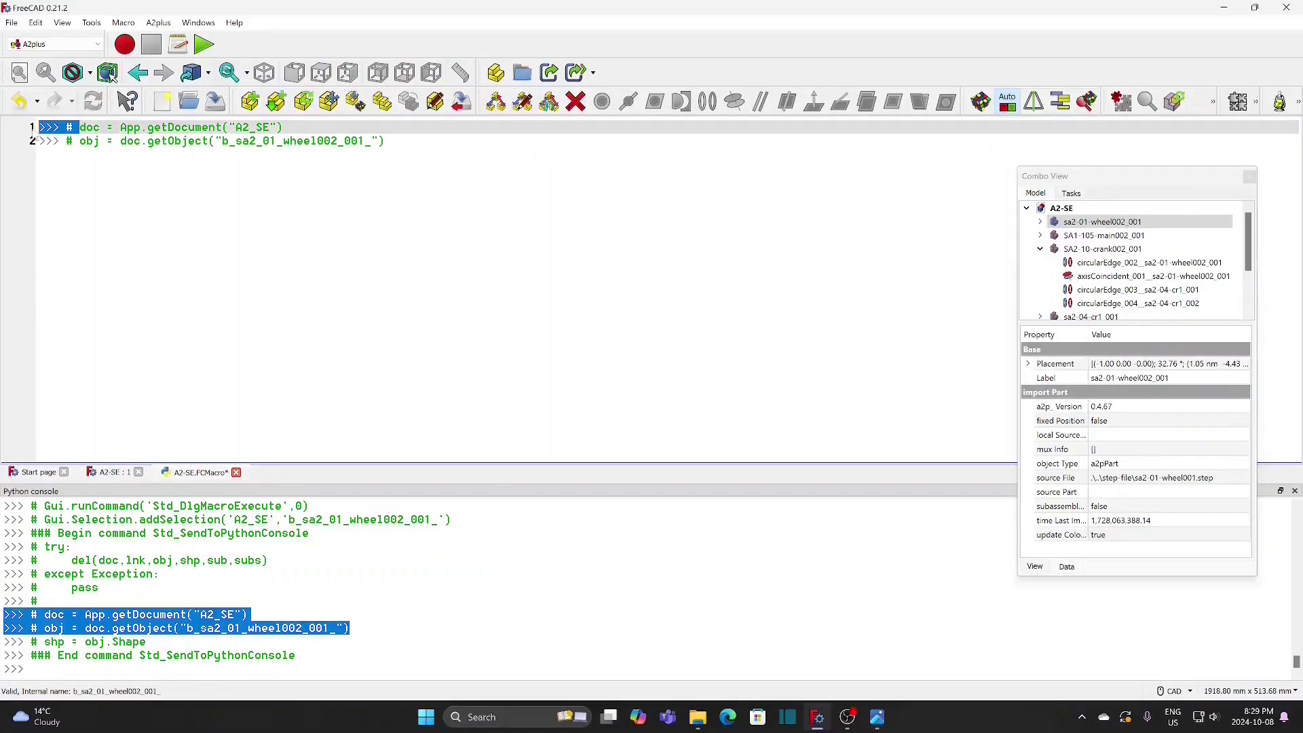
key(Delete)
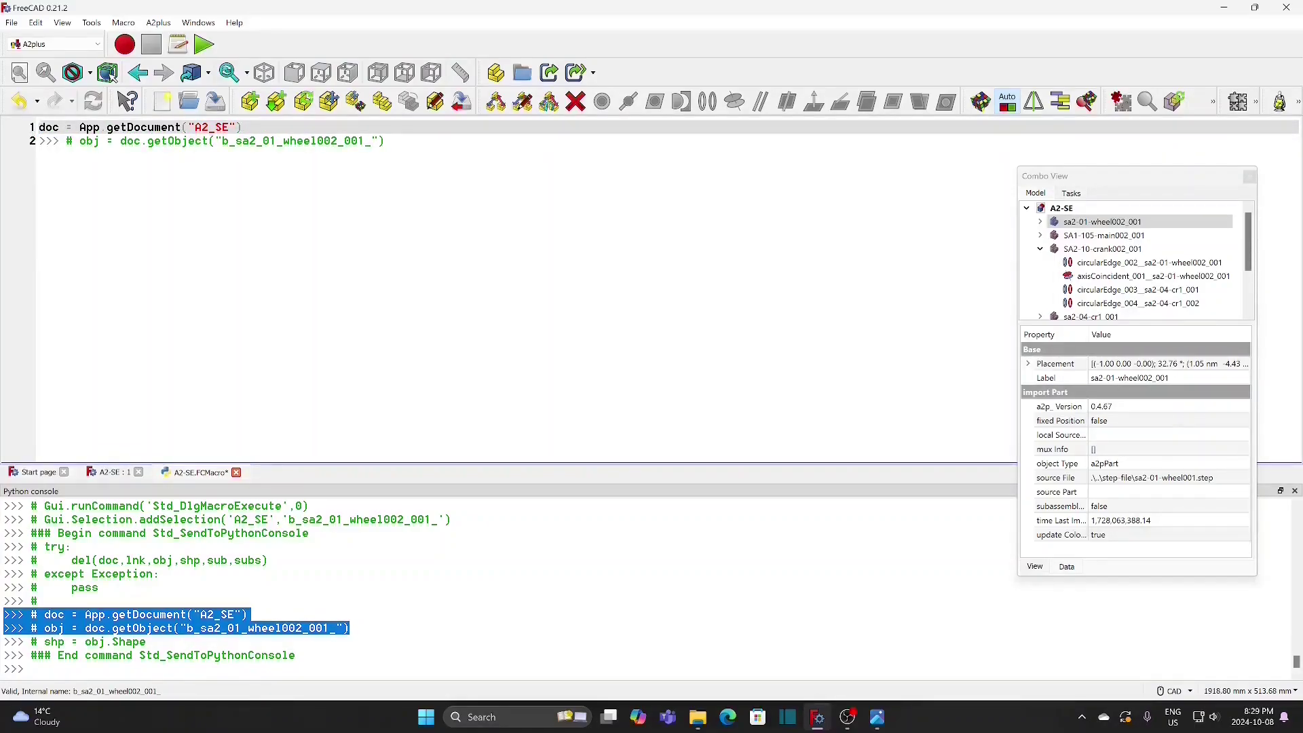
drag(79, 141, 38, 141)
key(Delete)
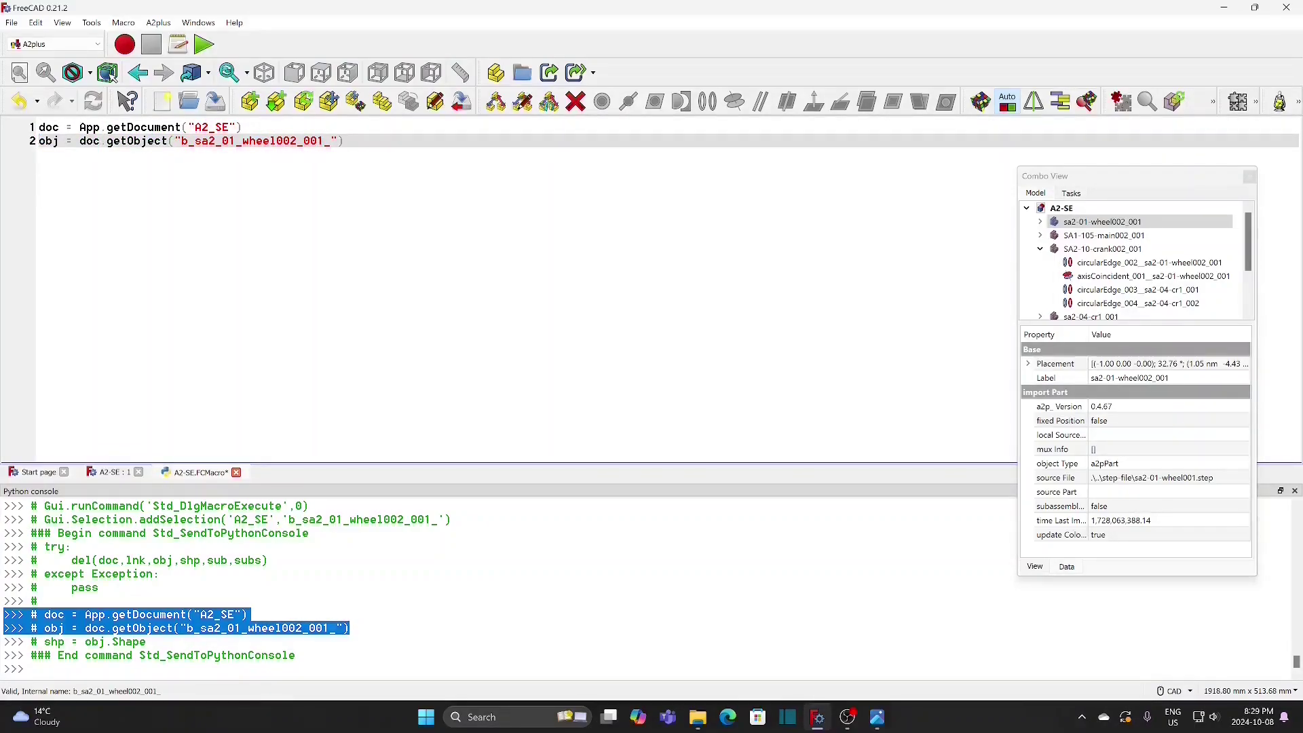
Step: Below a blank line, add "counter=0" and the loop header "while counter <20:" to the macro
key(Return)
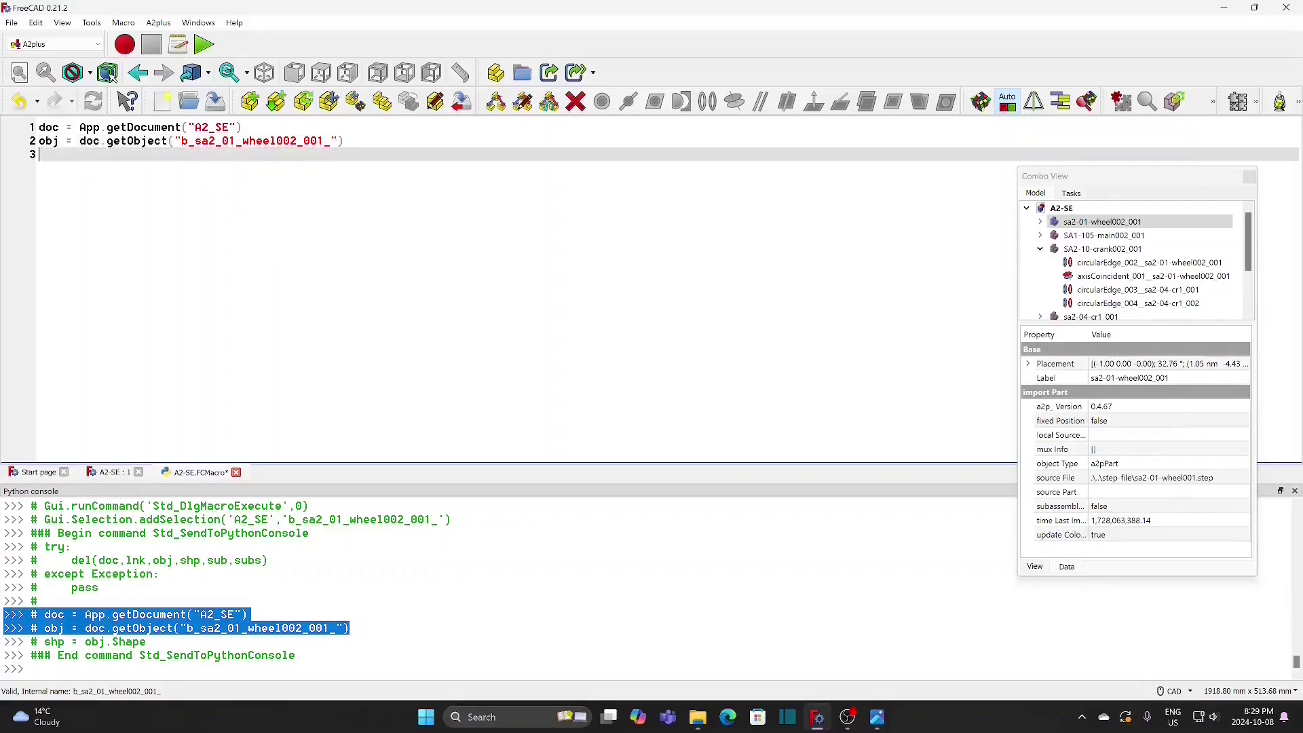
key(Return)
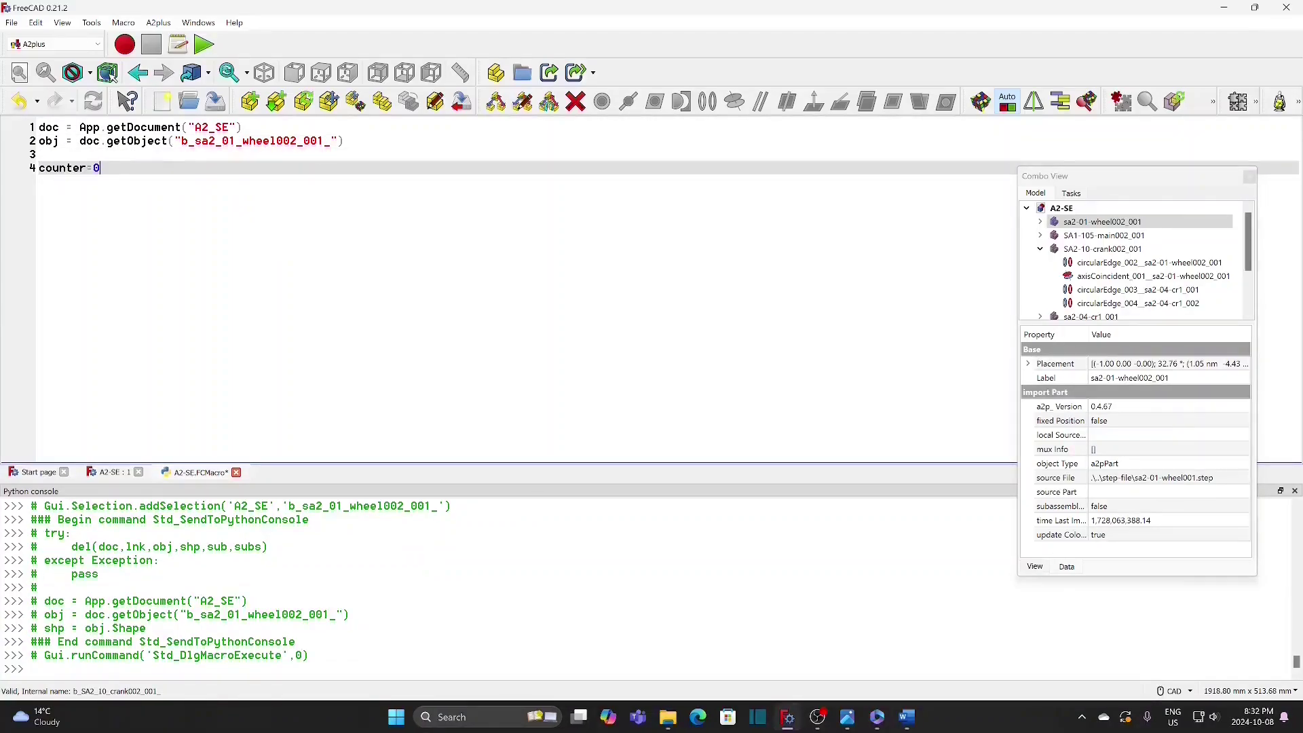
key(Return)
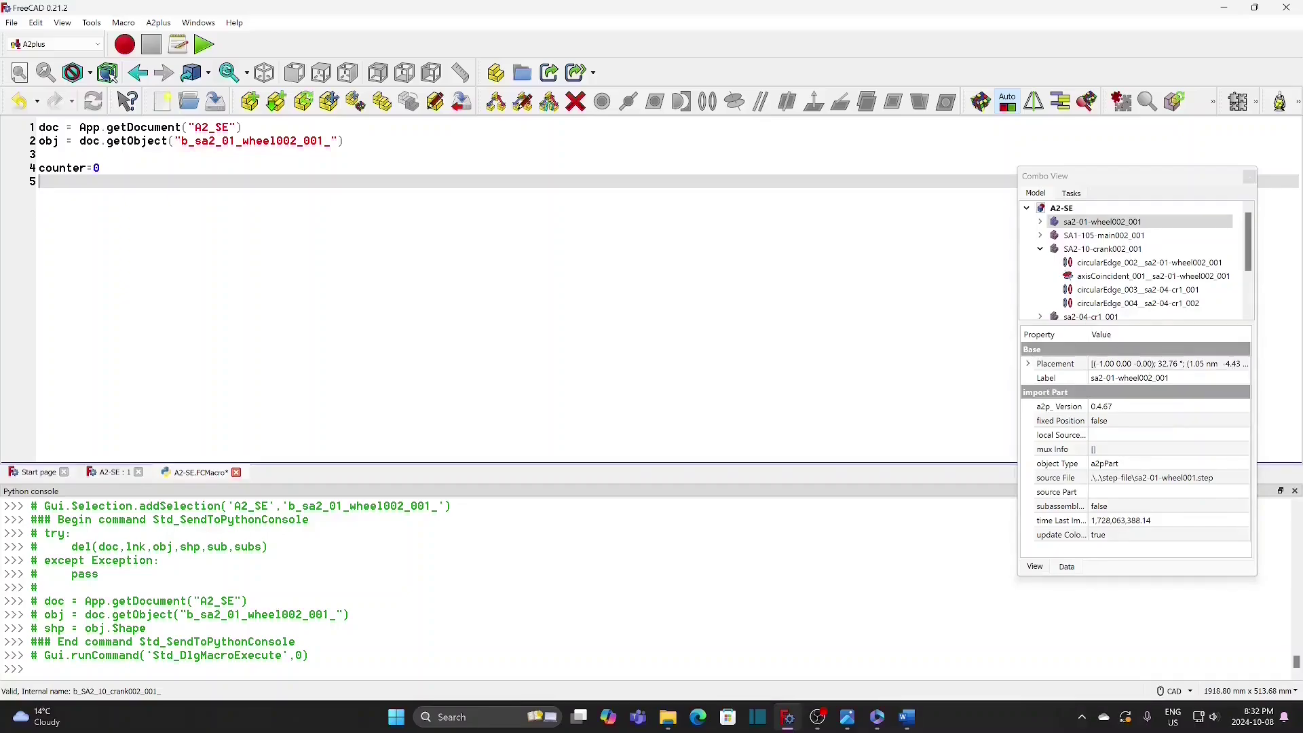
text(while counter <20:)
key(Return)
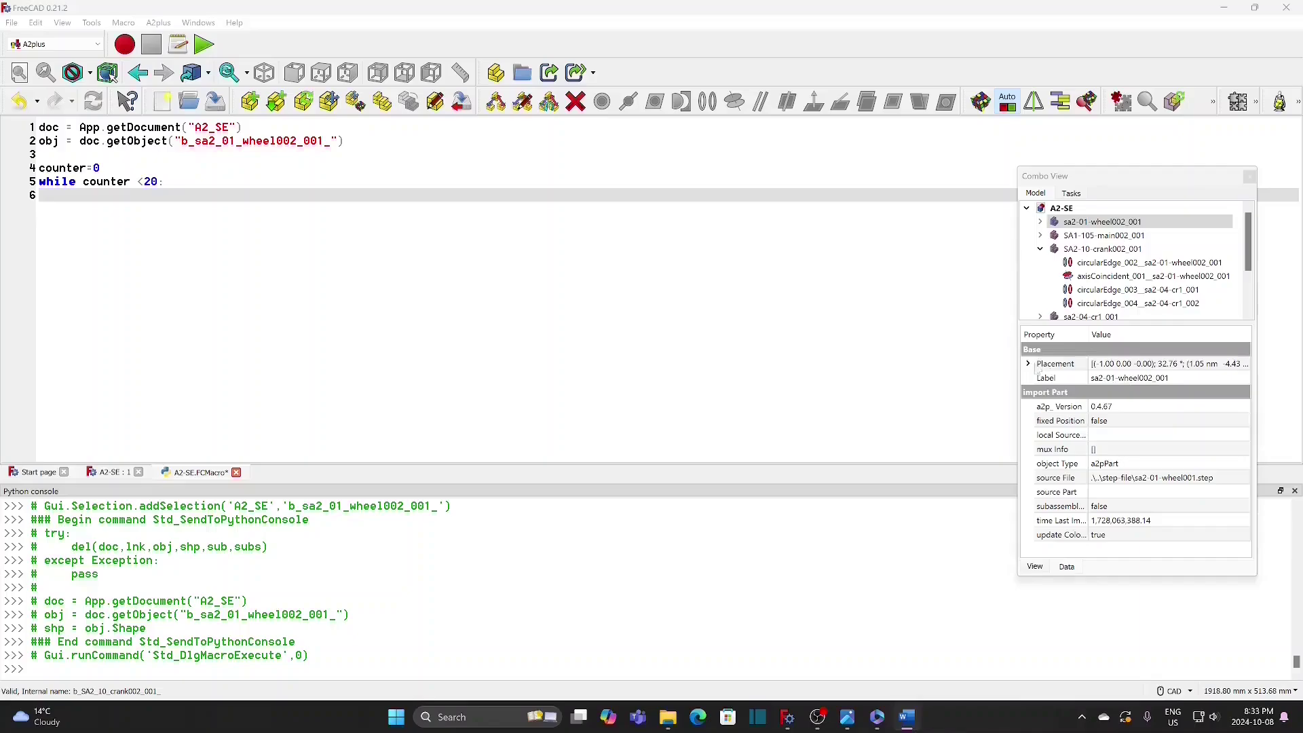
Step: Check the wheel's placement axis and add the indented loop line "obj.Placement.Rotation.Axis =FreeCAD.Vector(-1,0,0)"
click(1028, 365)
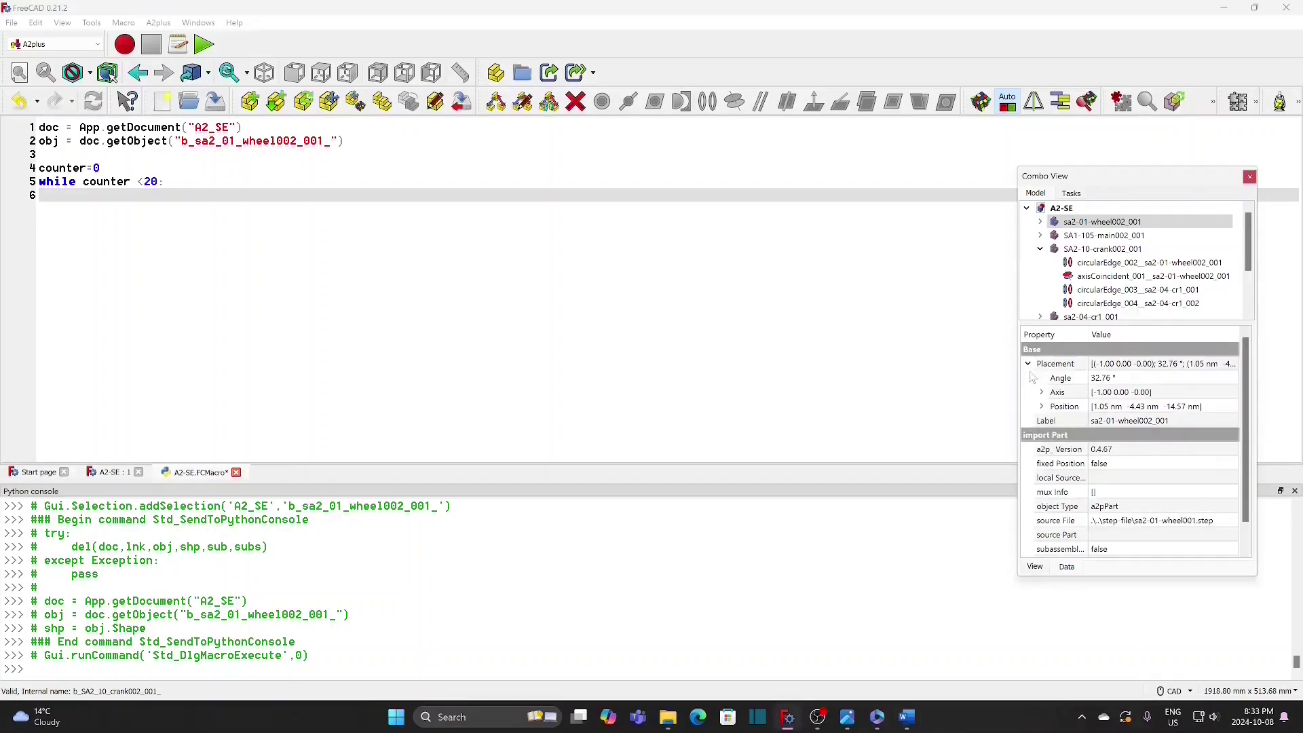
click(1042, 393)
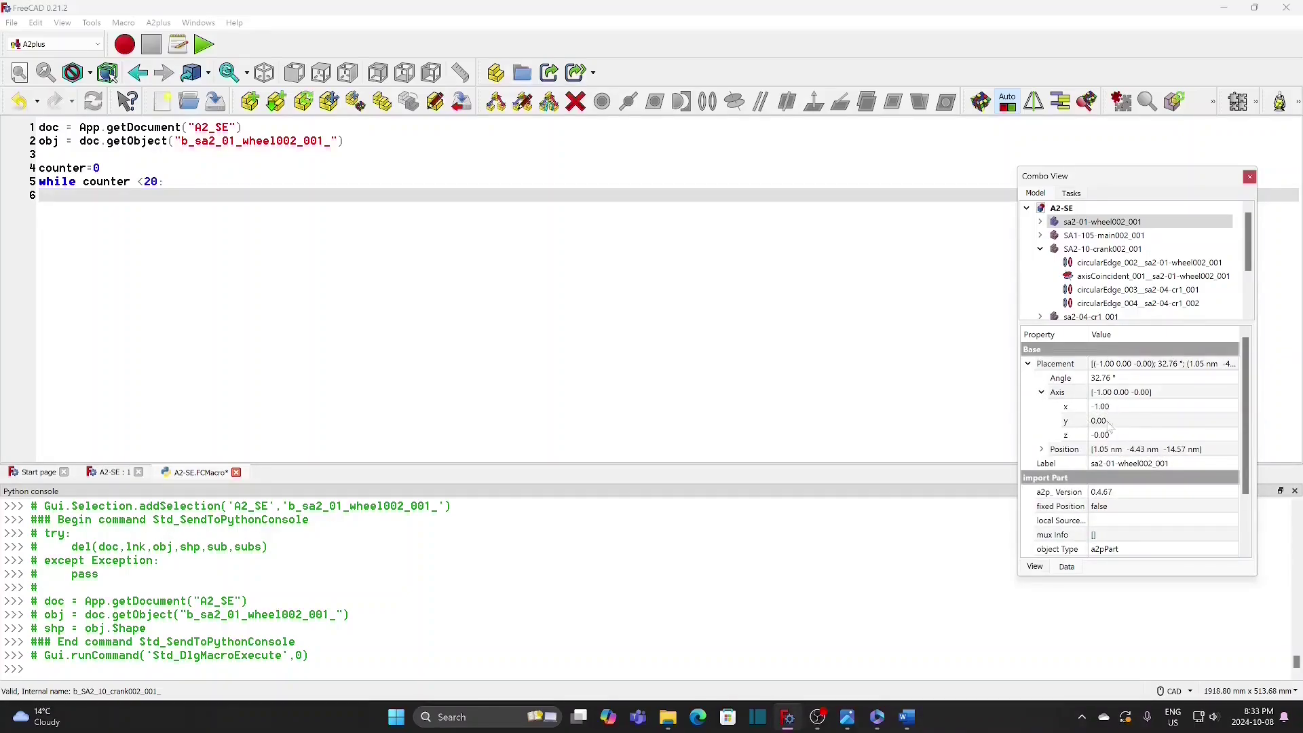
click(88, 196)
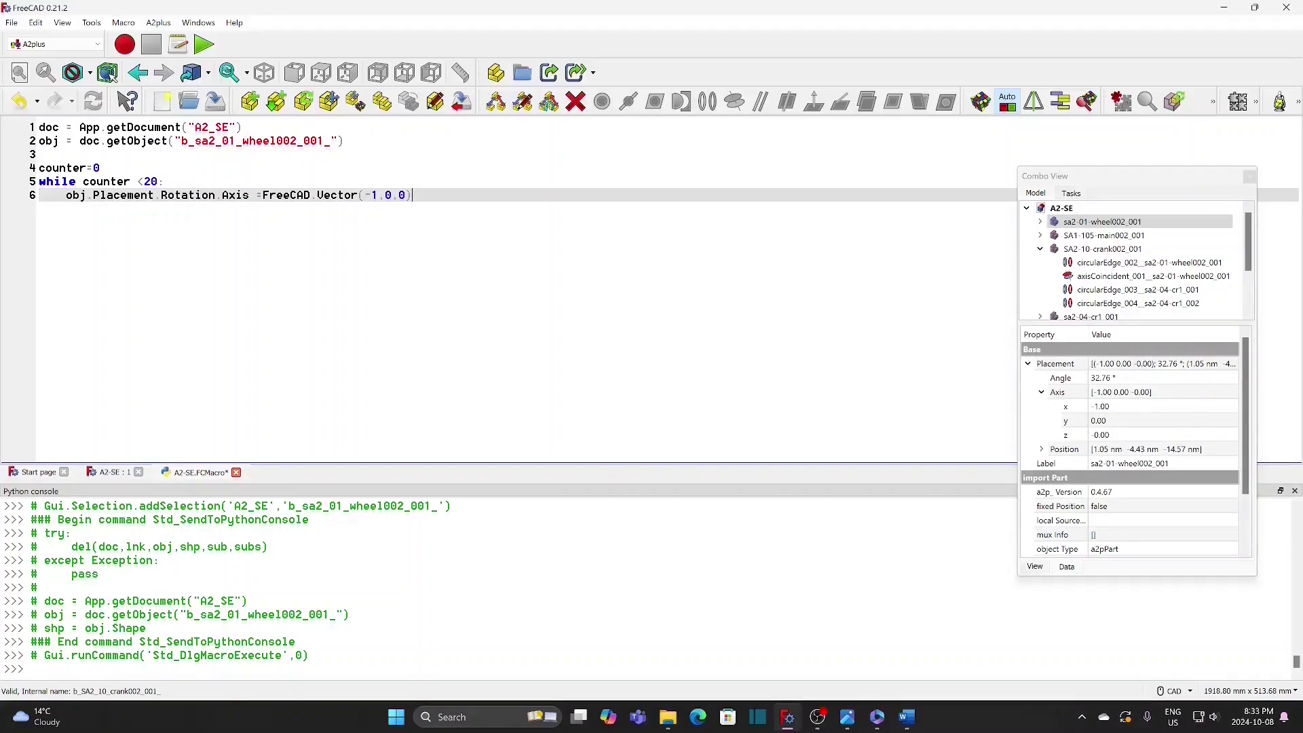
key(Return)
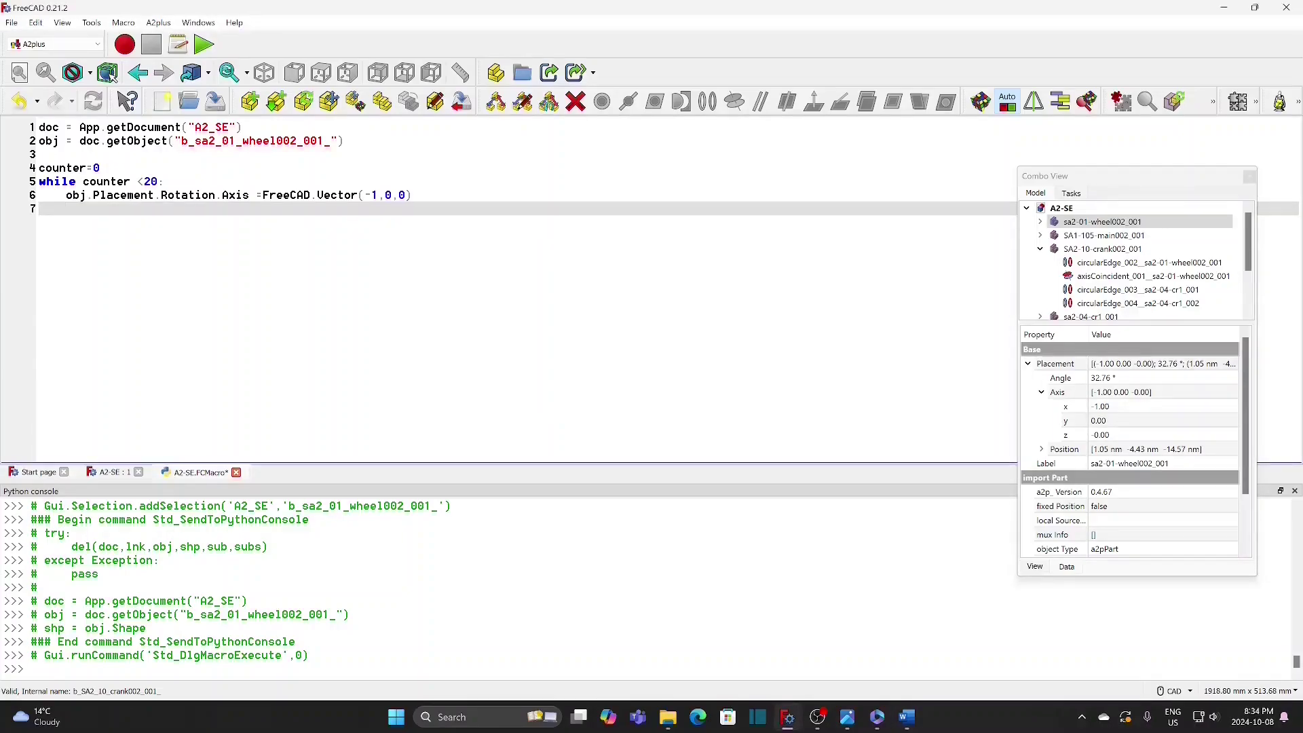
Step: Add the indented loop line "obj.Placement.Rotation.Angle+=0.2" and start a new line below it
text(obj.Placement.Rotation.Angle+=0.2)
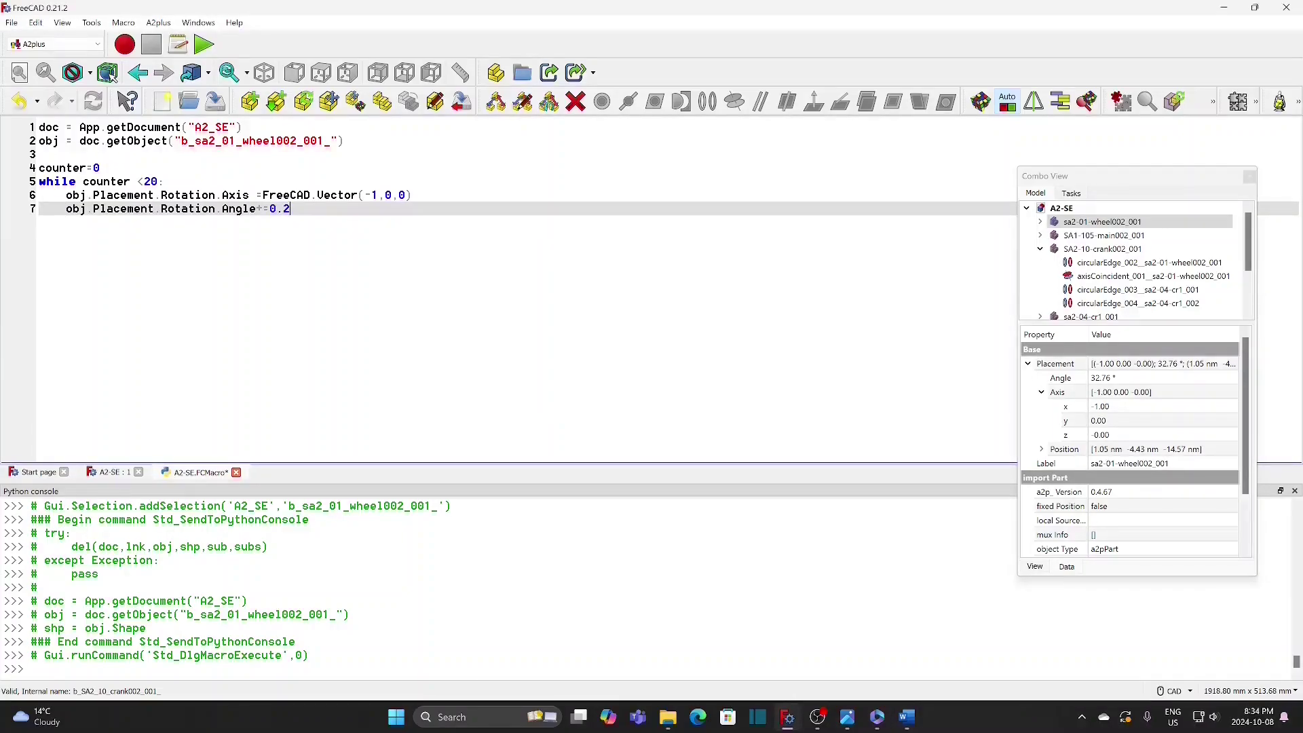
key(Return)
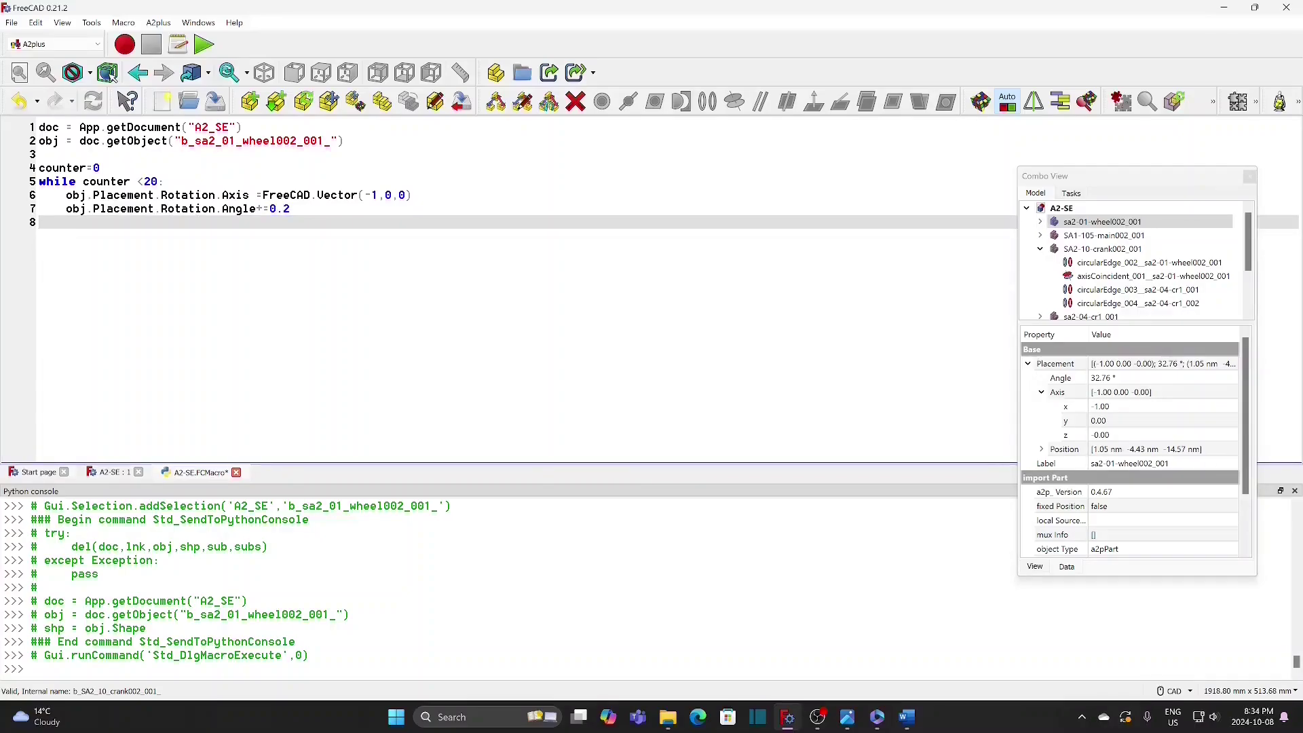
key(alt+Tab)
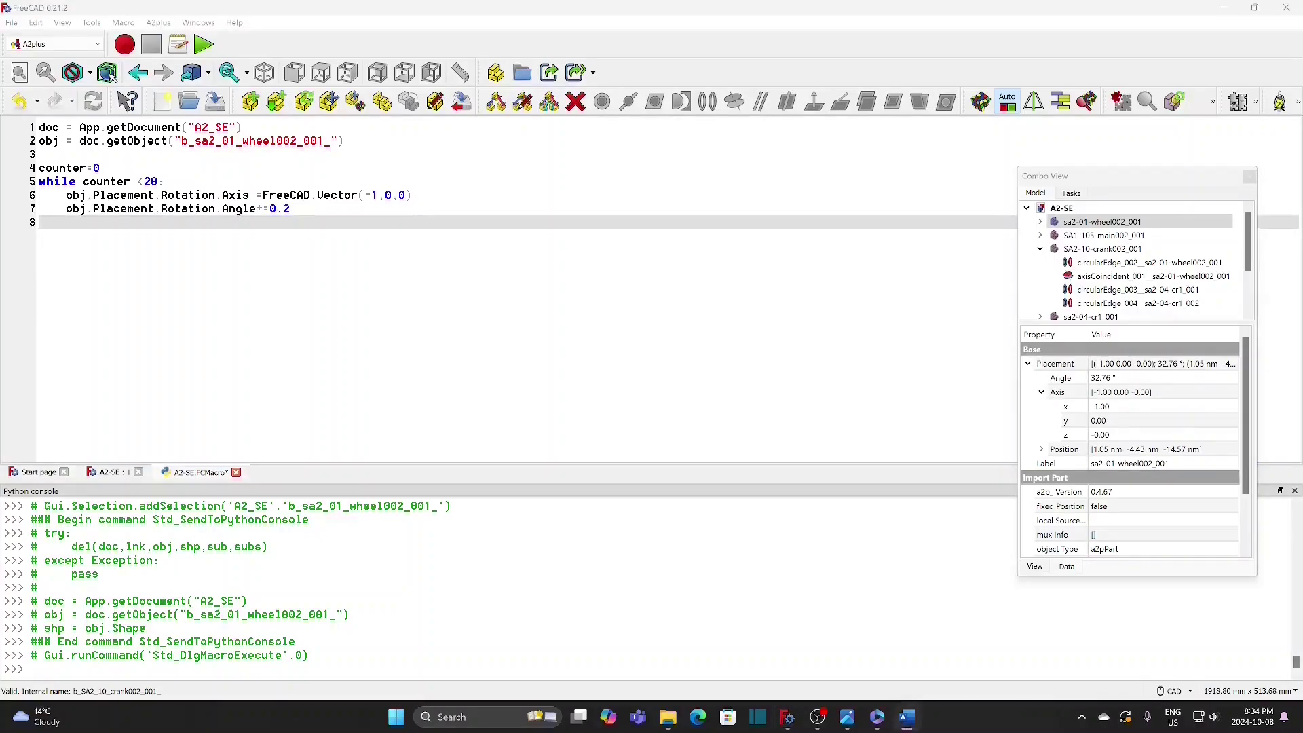
key(alt+Tab)
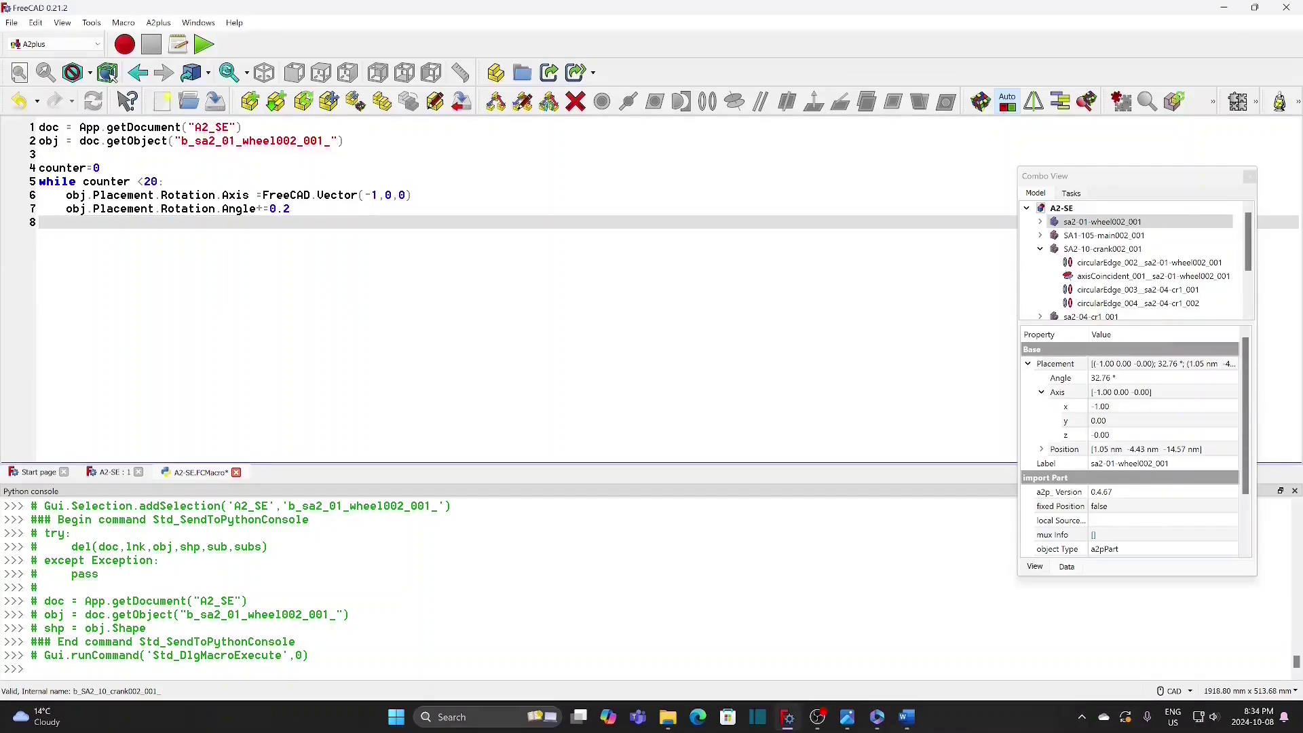
Step: Add the indented loop line "counter+=1" to the macro and start a new line below it
text(counter+=1)
key(Return)
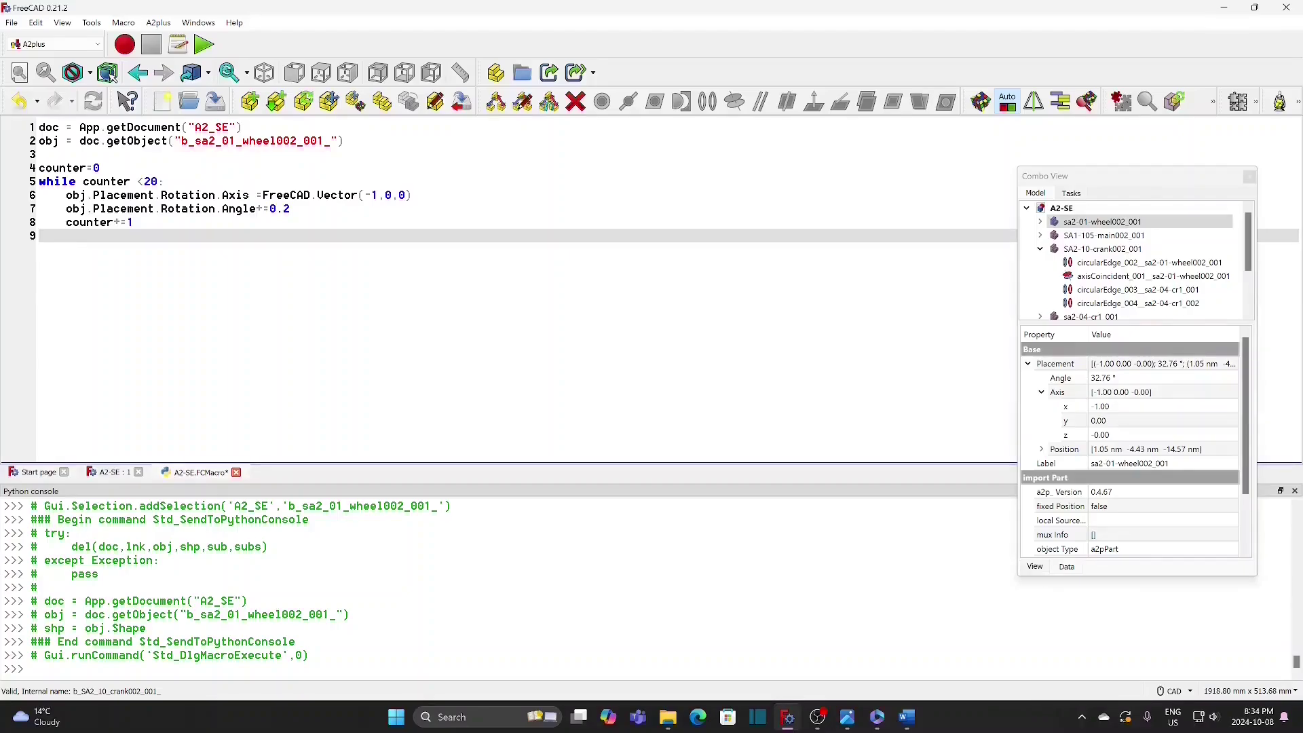
key(alt+Tab)
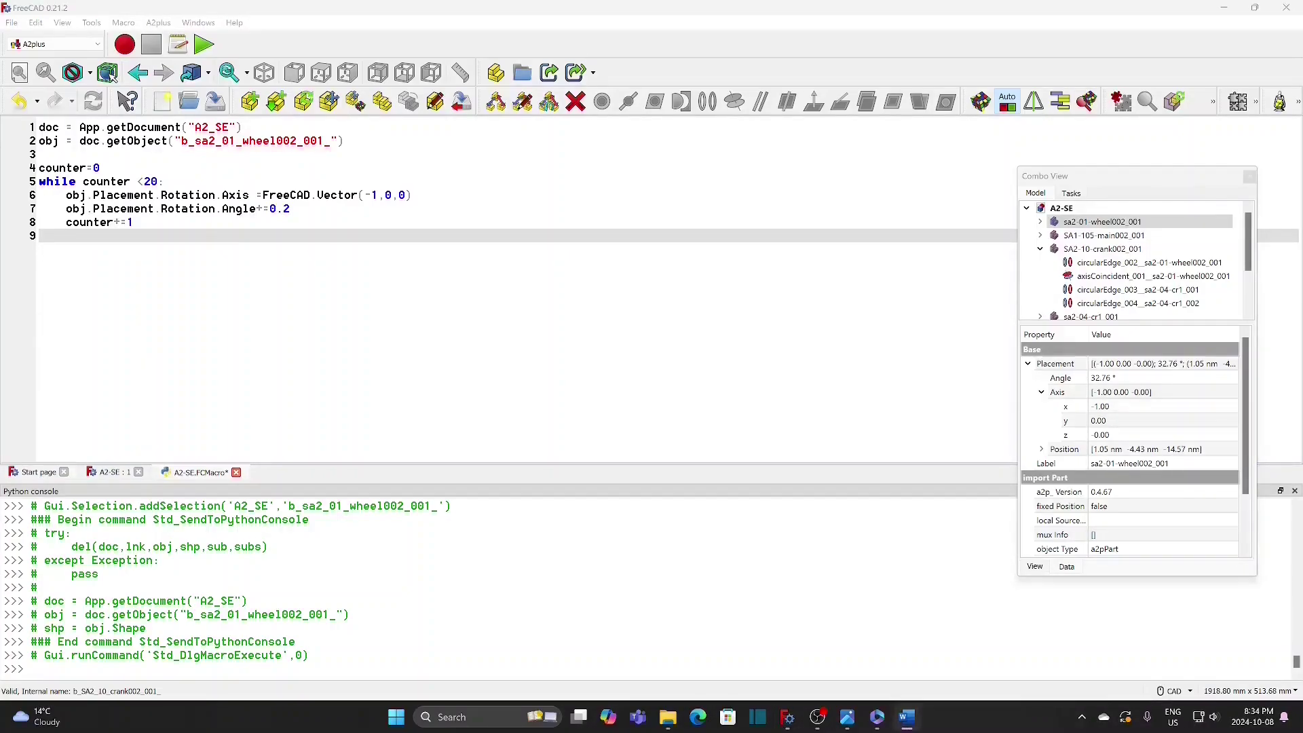
Step: In the A2-SE assembly, set the wheel's placement angle to 80° and then 40°, solve the constraints, and reselect the wheel
click(103, 474)
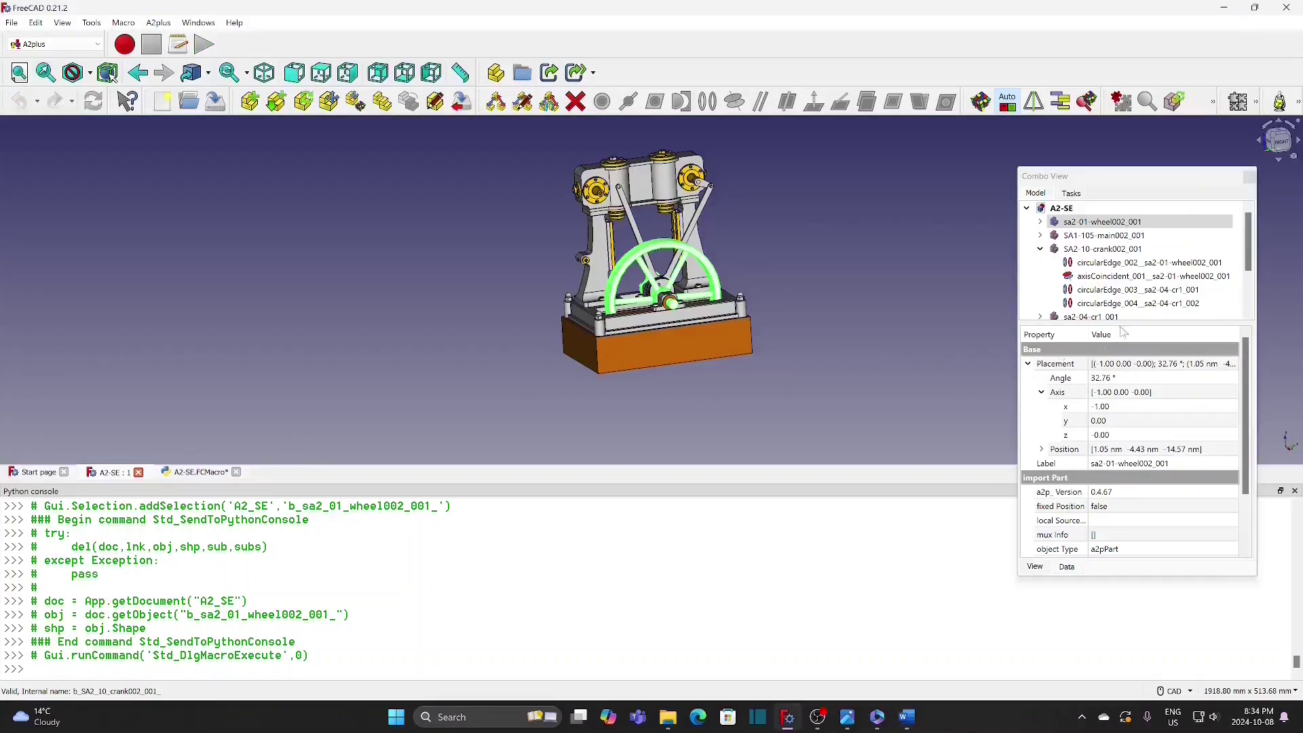
click(1104, 378)
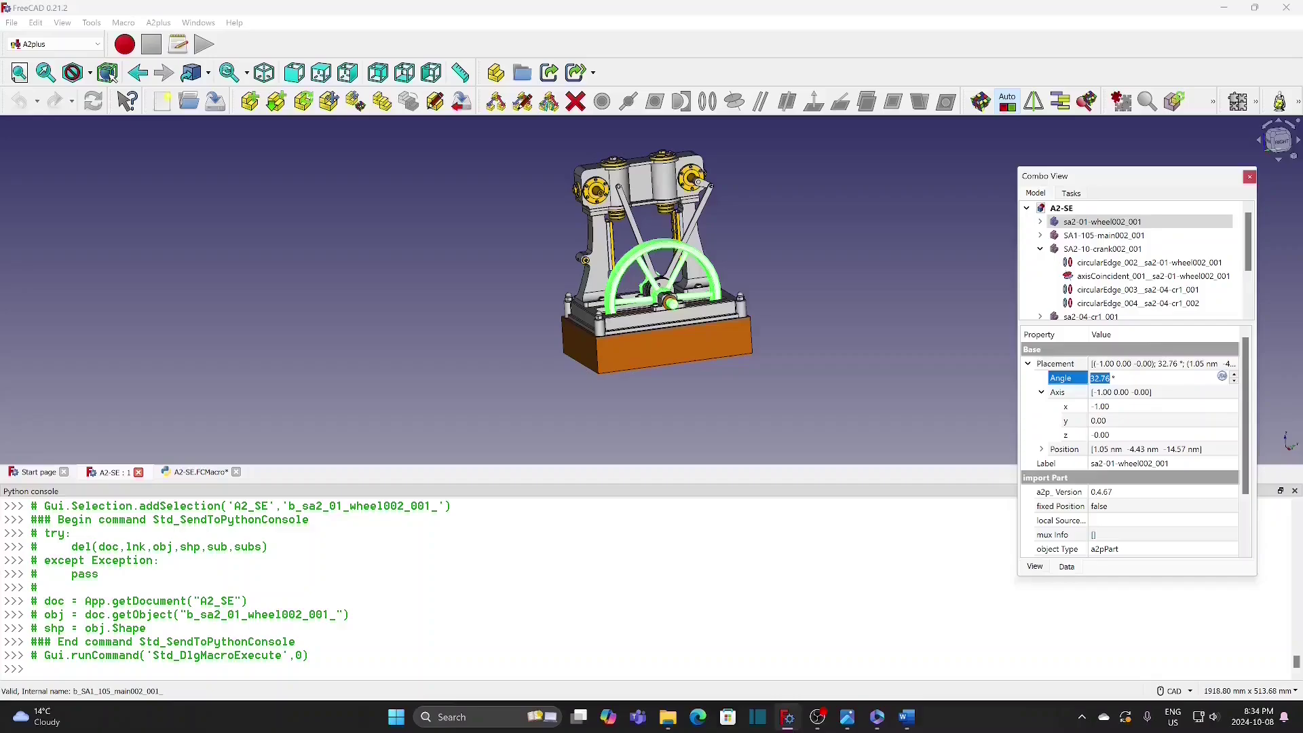
text(80)
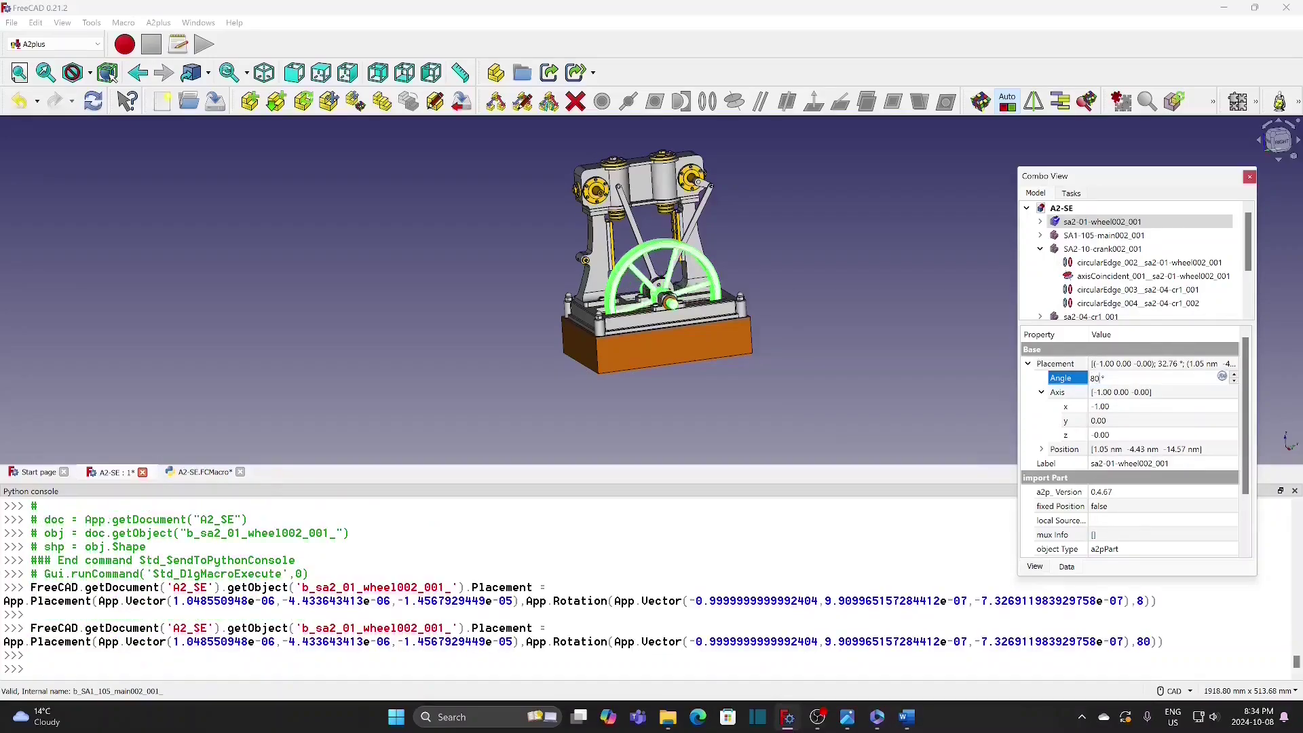
click(1059, 384)
text(40)
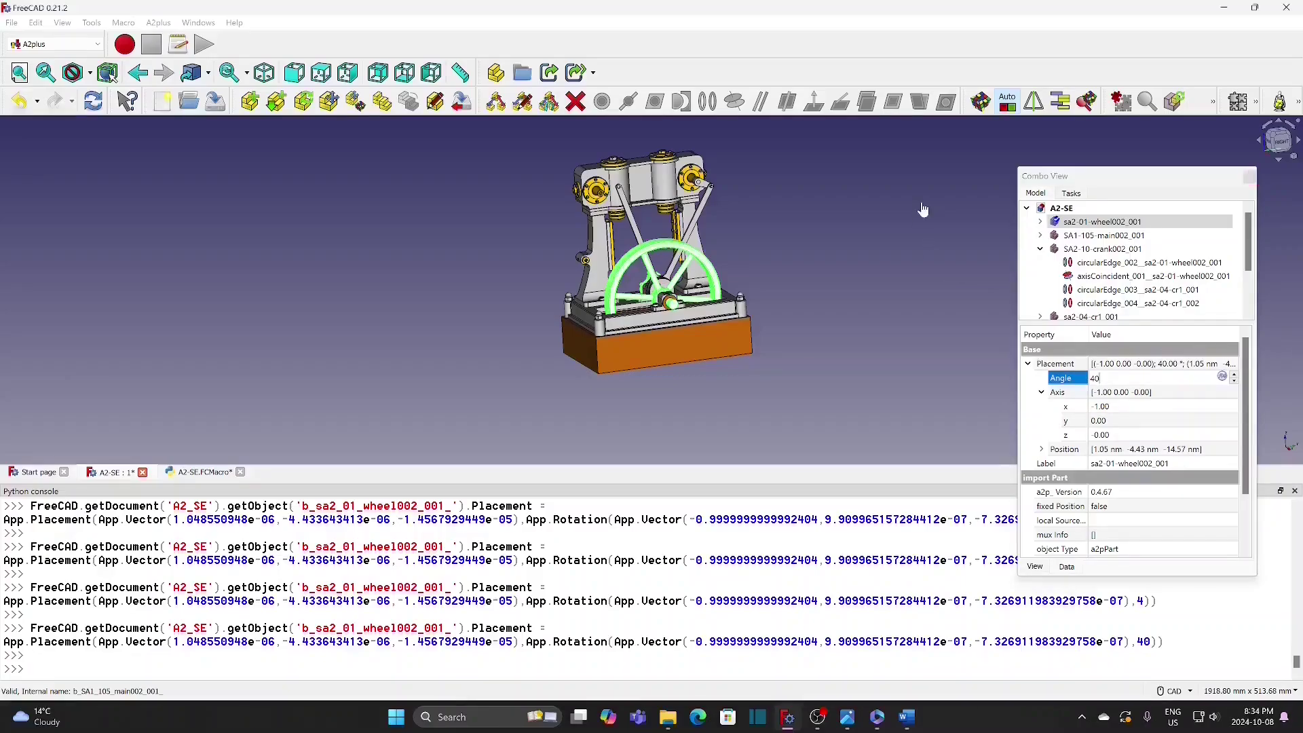
click(923, 209)
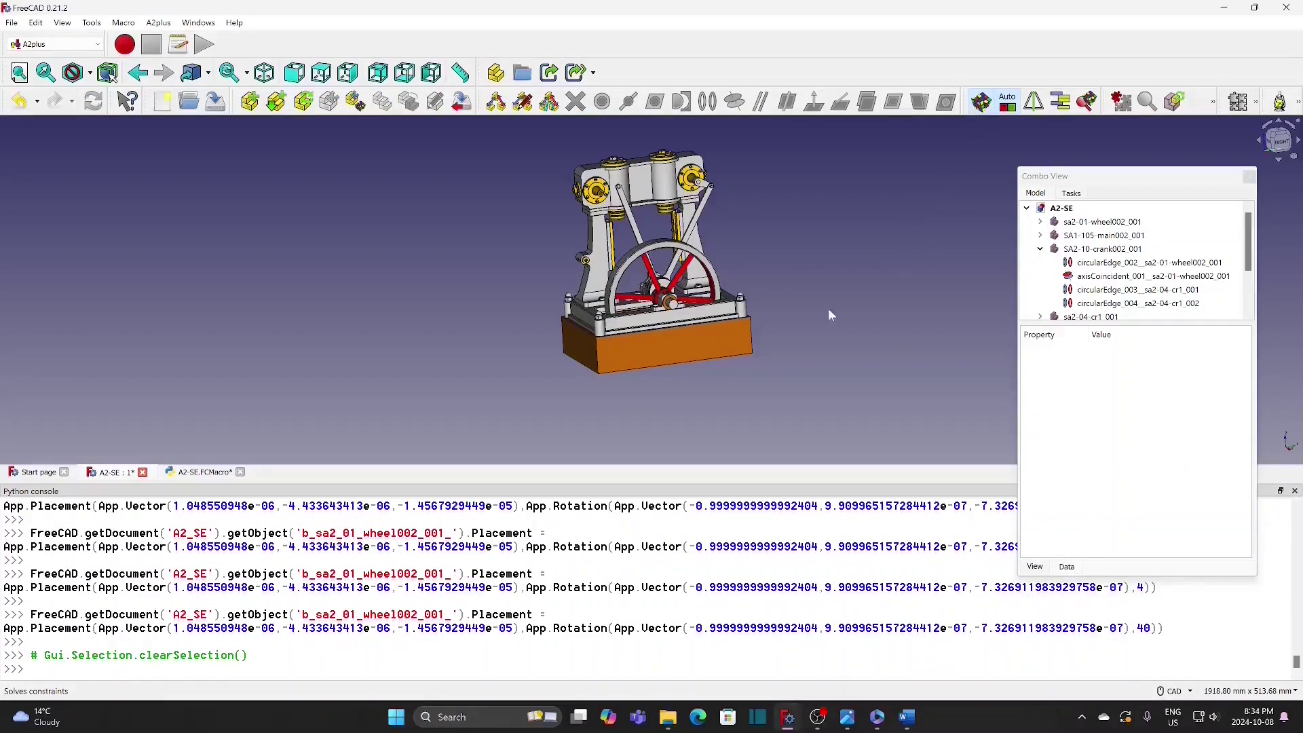
click(1093, 224)
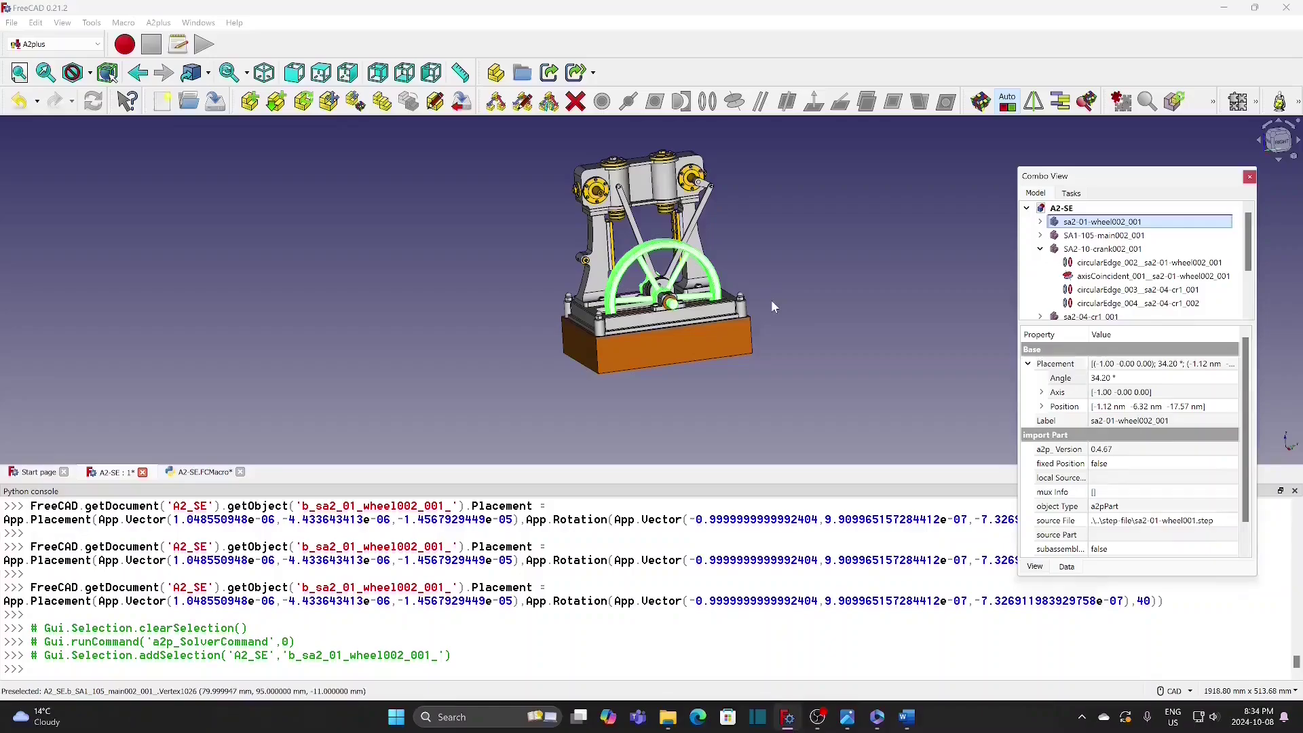
Step: Copy "Gui.runCommand('a2p_SolverCommand',0)" from the Python console into the macro's loop below the counter line and start a new line
click(295, 642)
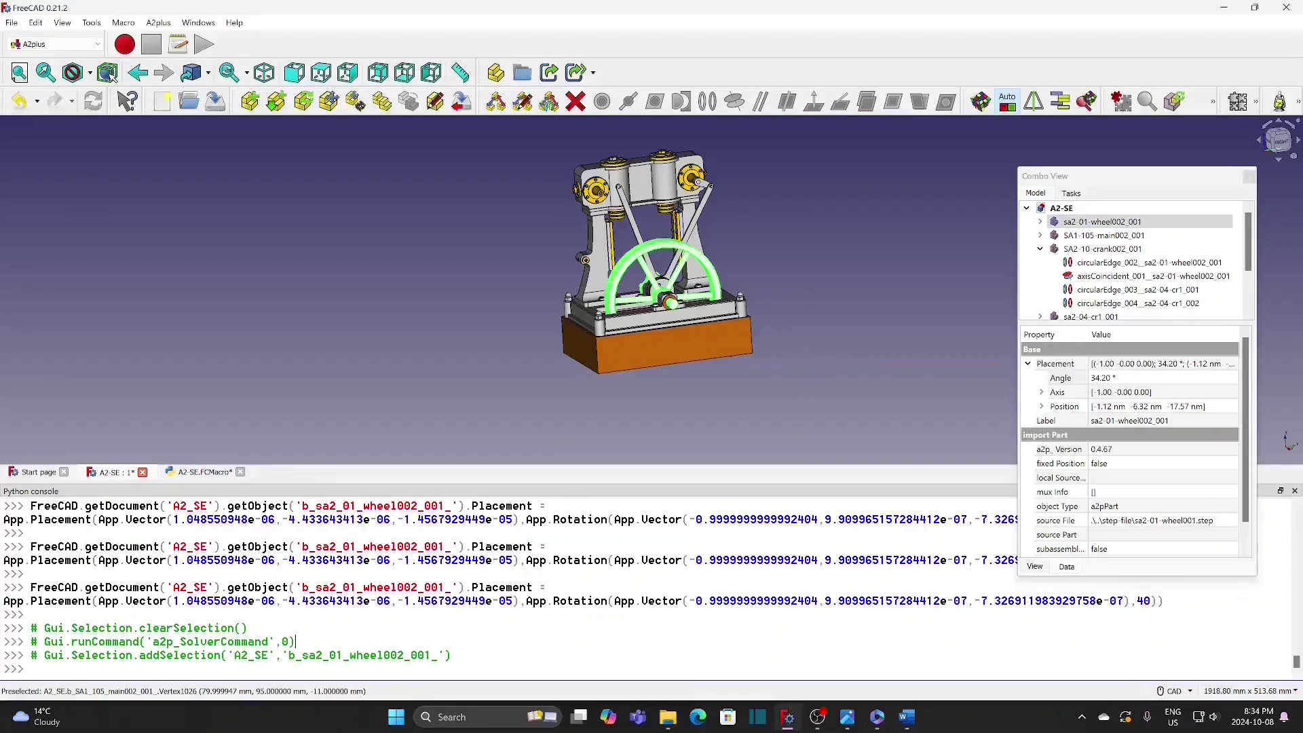
drag(296, 641, 45, 641)
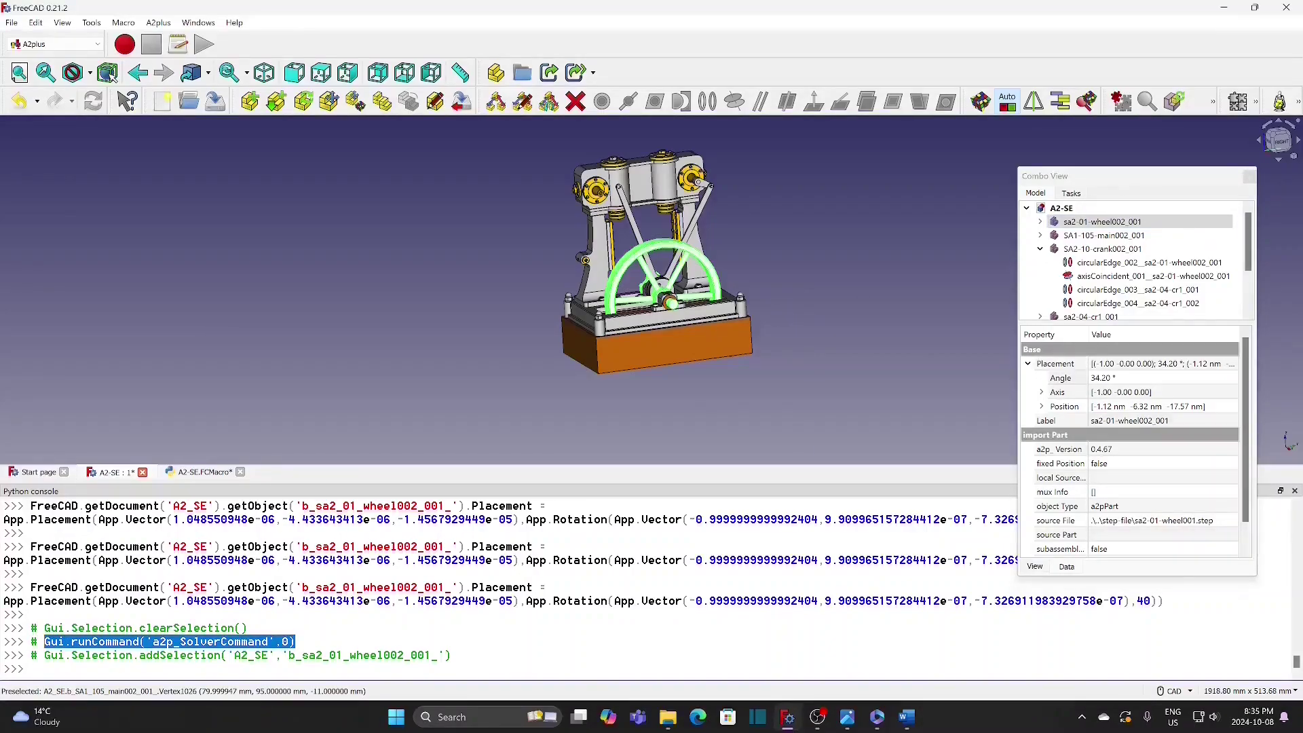
click(208, 474)
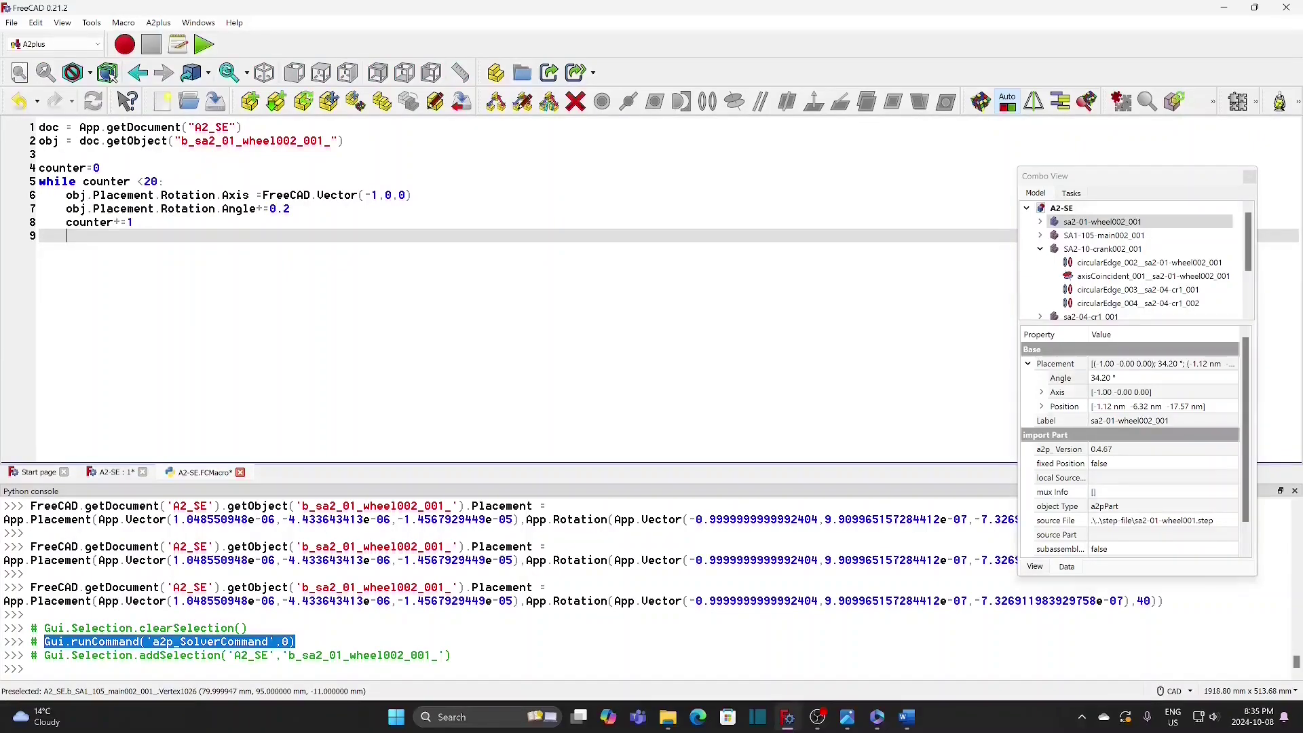
text(Gui.runCommand('a2p_SolverCommand',0))
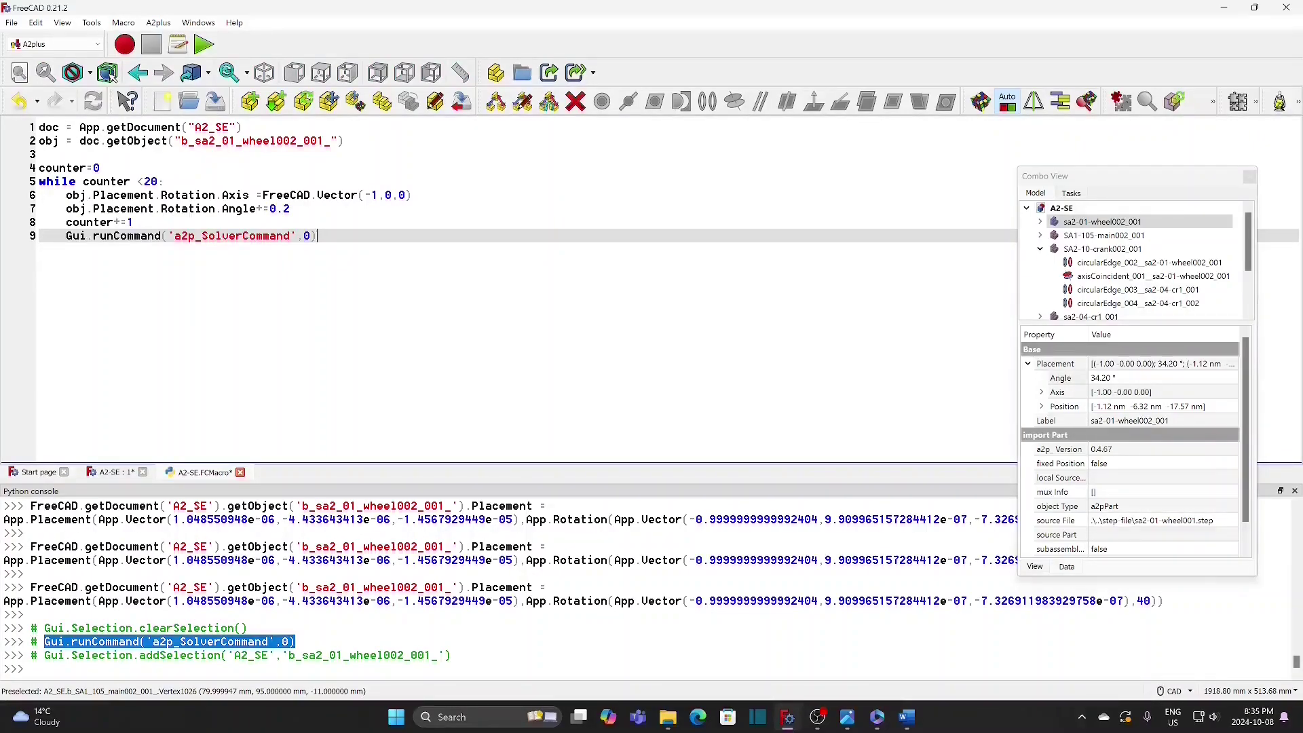
key(Return)
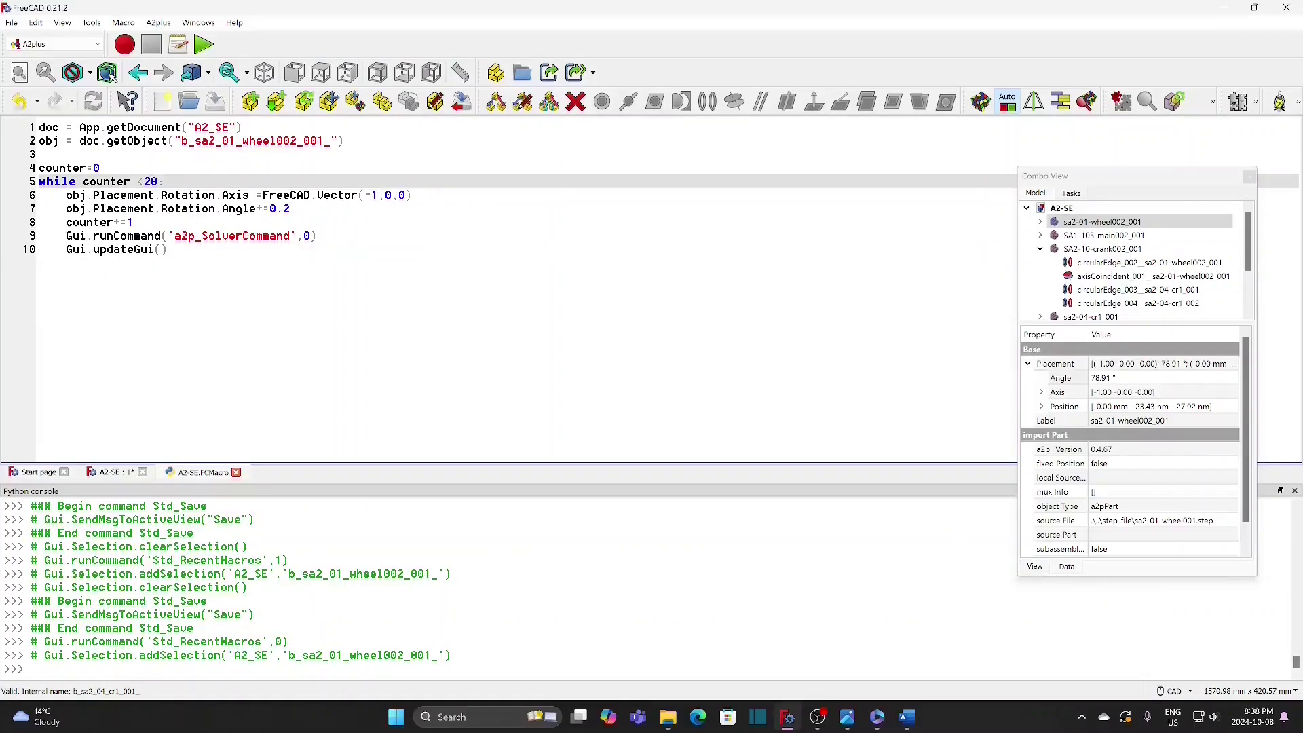
Step: Change the macro's loop condition to "counter <10" and save the macro
key(BackSpace)
text(1)
click(76, 249)
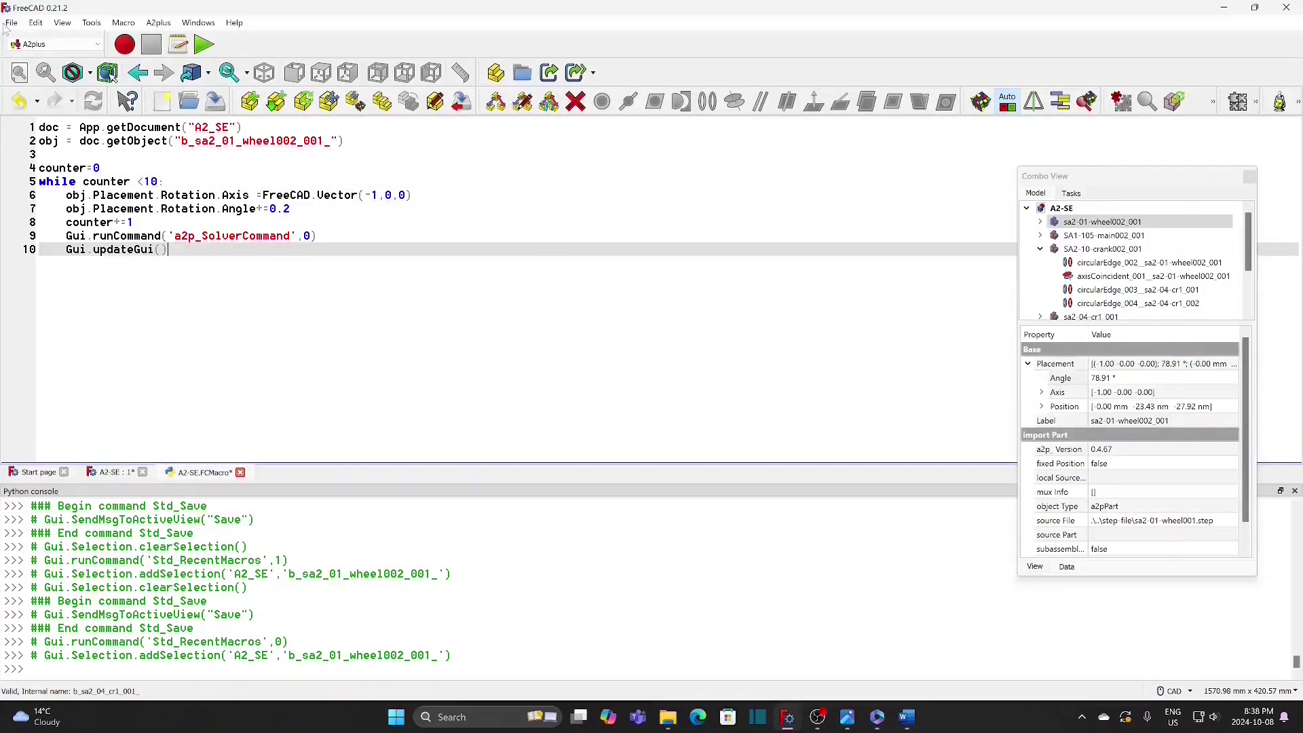
click(11, 22)
click(48, 126)
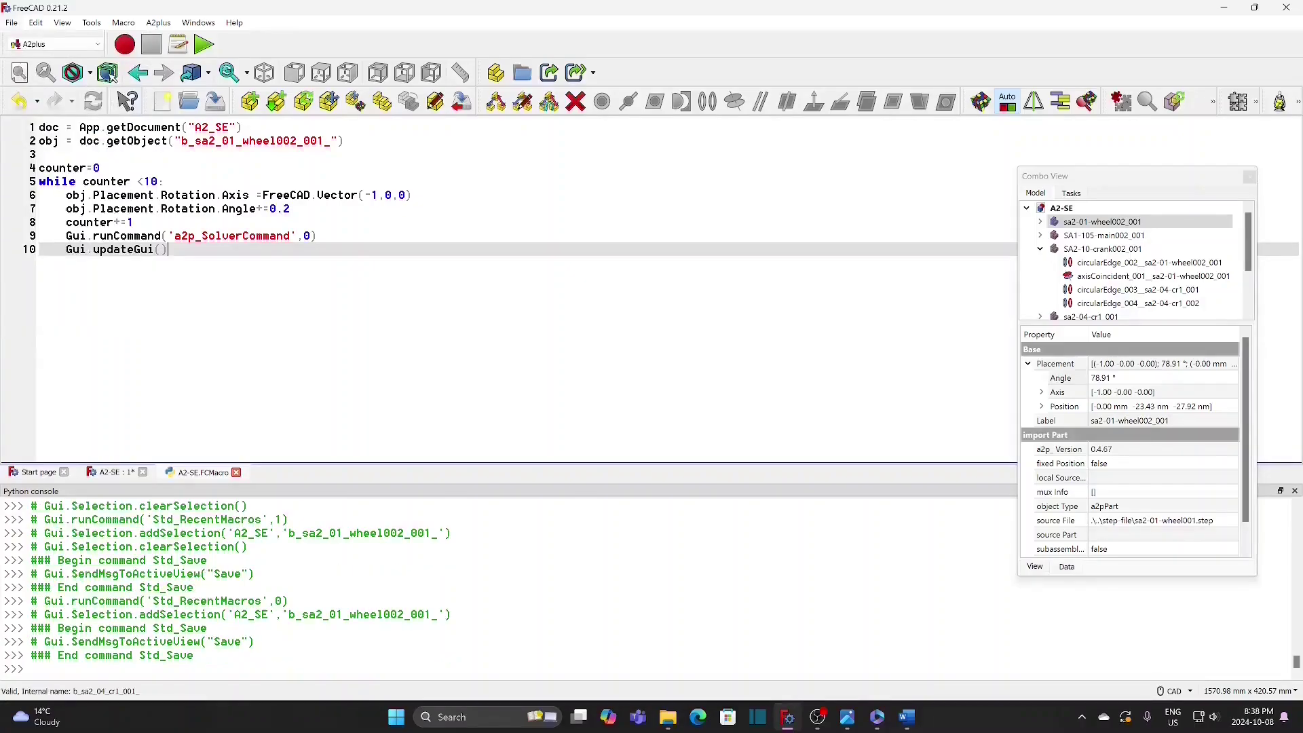
Step: Return to the A2-SE assembly and run the recent macro A2-SE to rotate the wheel
click(108, 473)
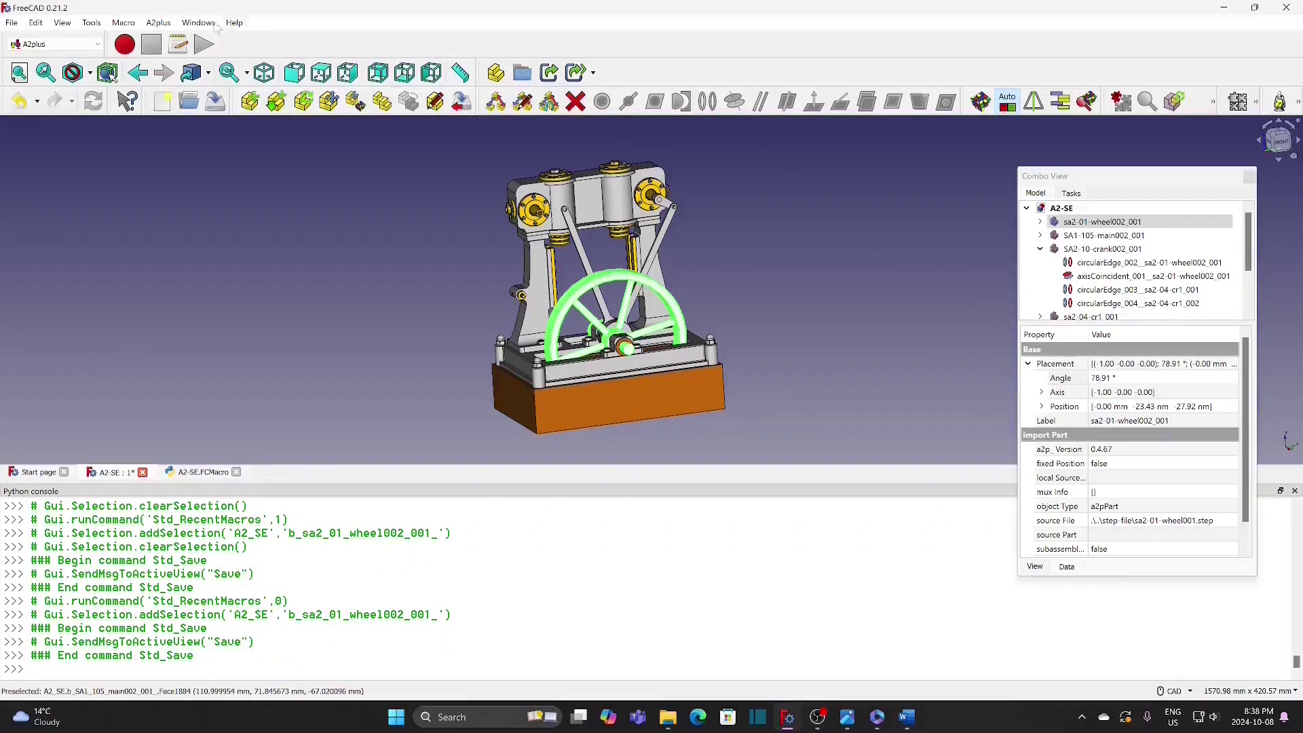
click(124, 23)
mouse_move(258, 84)
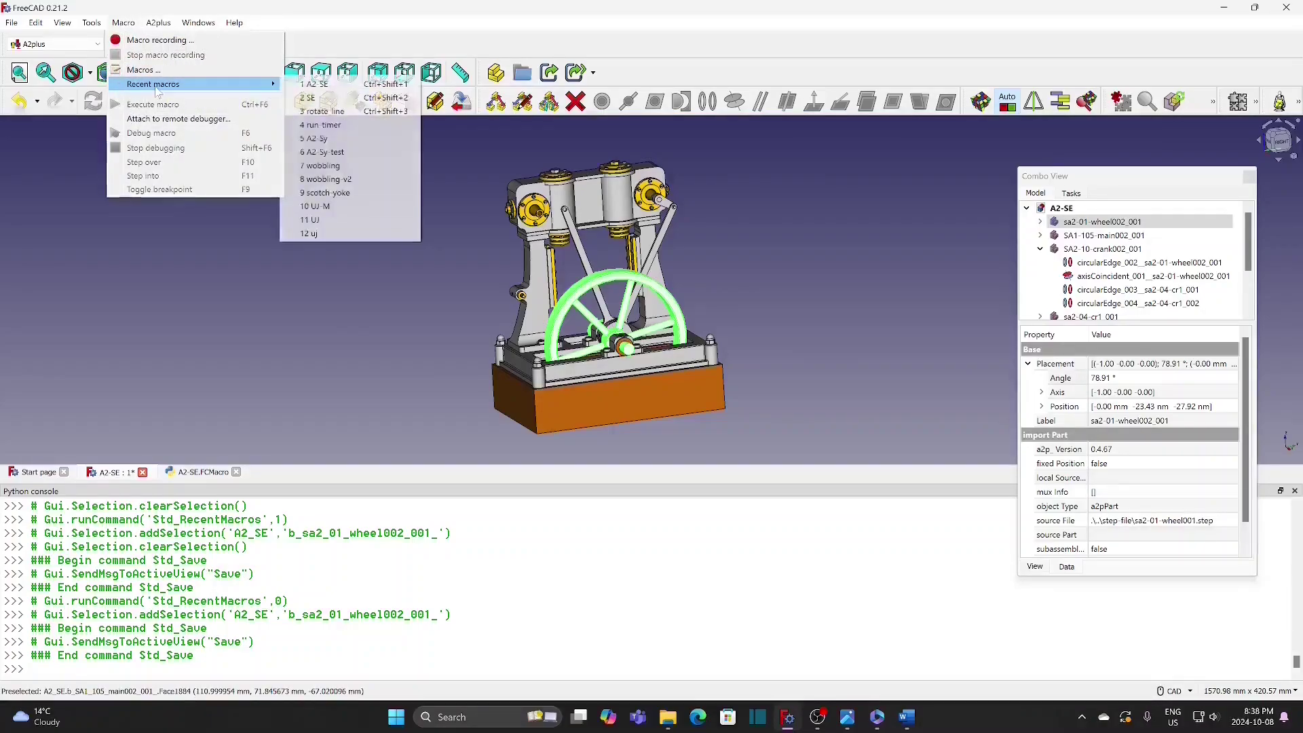
click(332, 84)
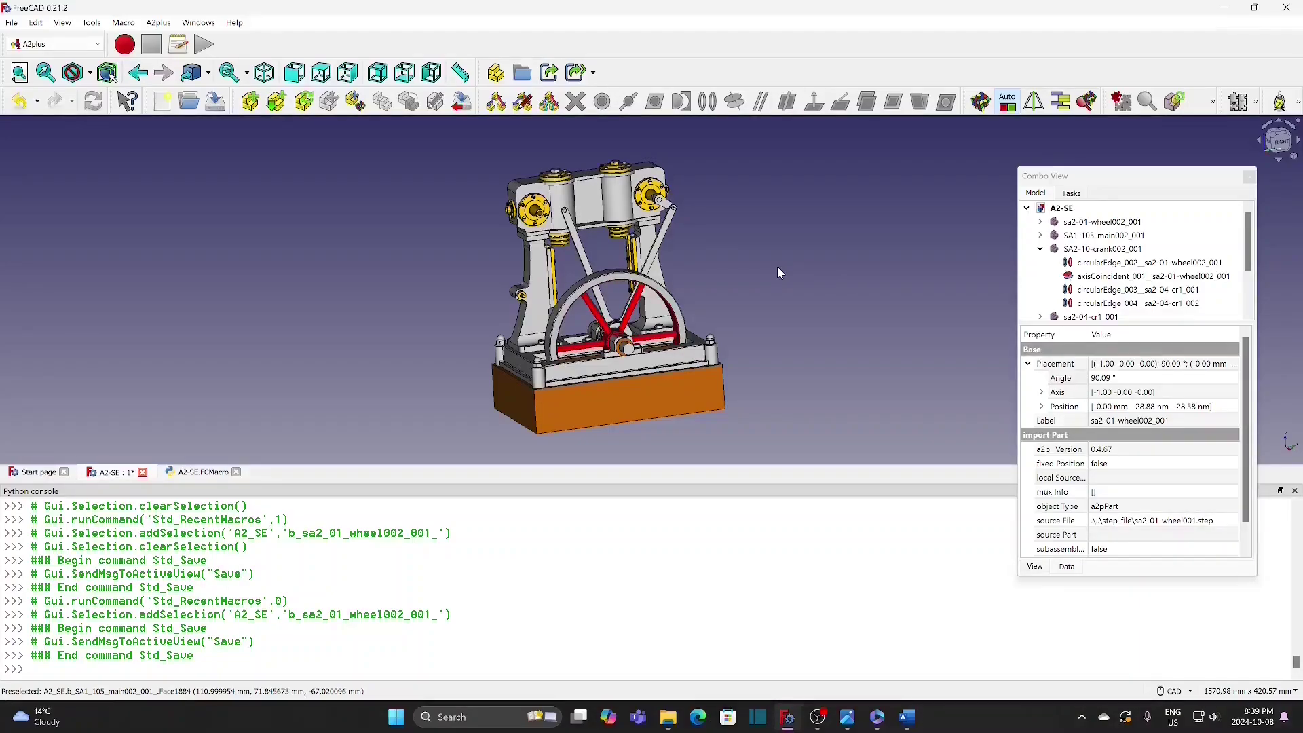
key(ctrl+shift+1)
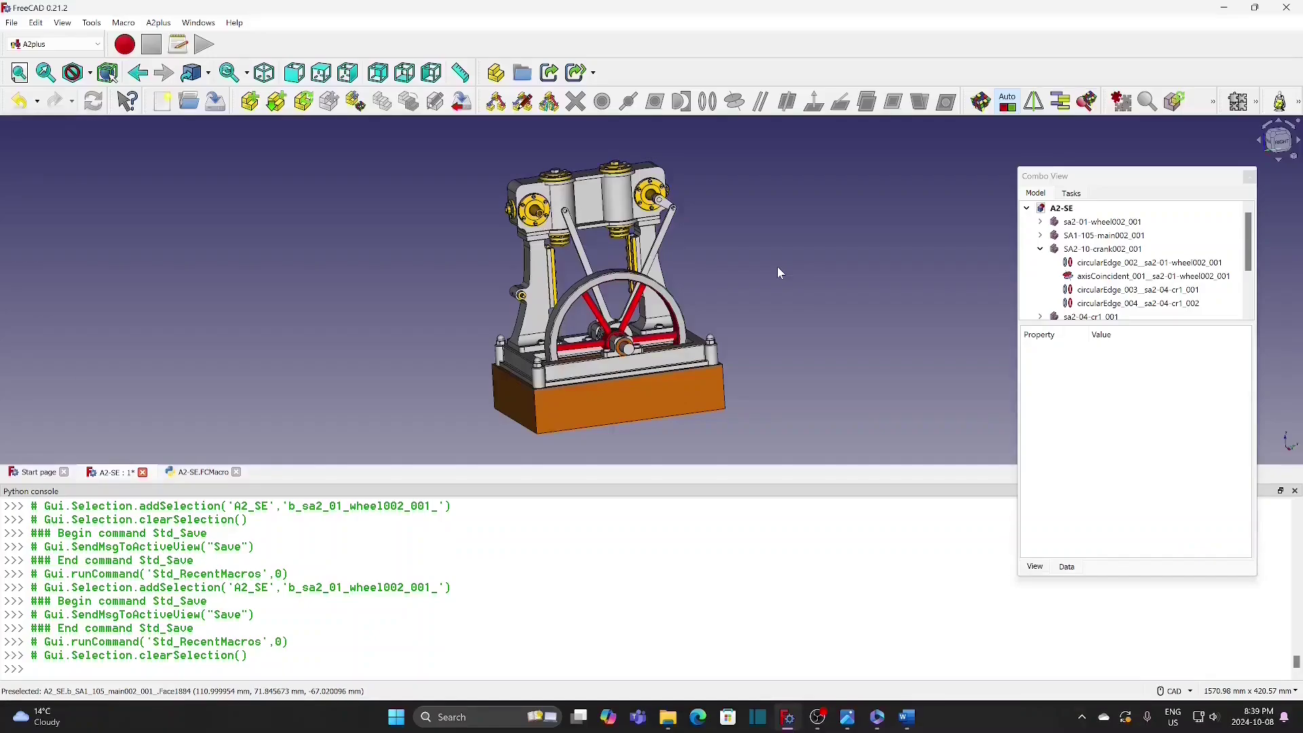
Step: Save the A2-SE assembly and close the Python console
key(ctrl+s)
click(1295, 490)
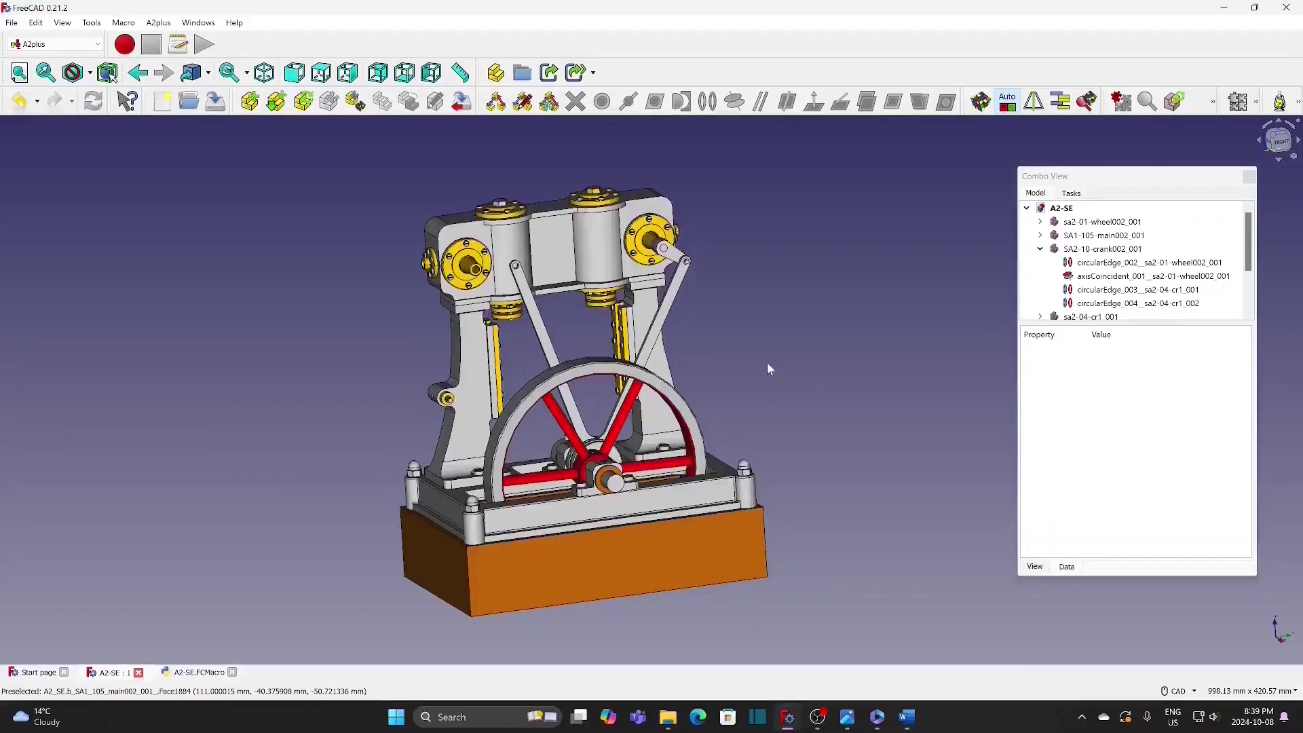
Step: Start duplicating the support part sa2-09-support1_001 beside the upper flange
click(674, 259)
click(382, 101)
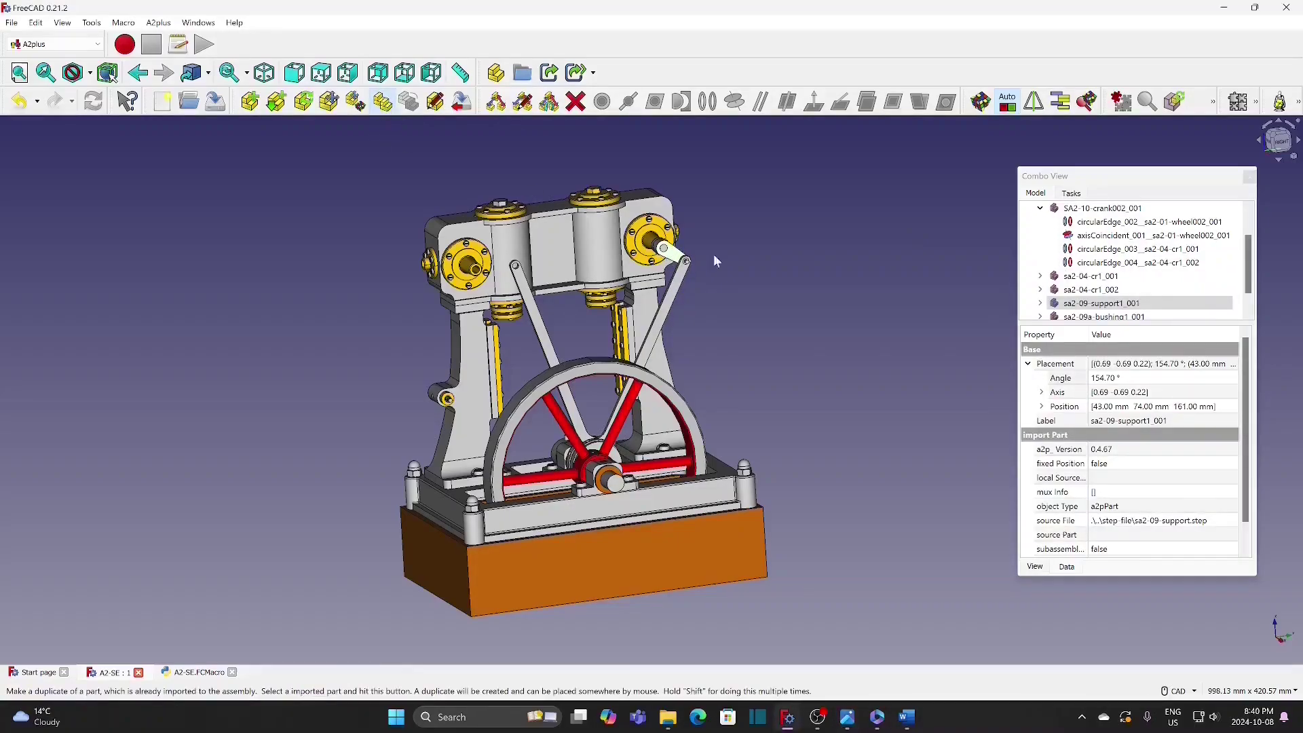
Step: Duplicate the sa2-09-support part and attach its arm hole to the upper hole of connecting rod sa2-04-cr1_001 with an aligned, zero-offset circular edge constraint
click(793, 309)
click(343, 257)
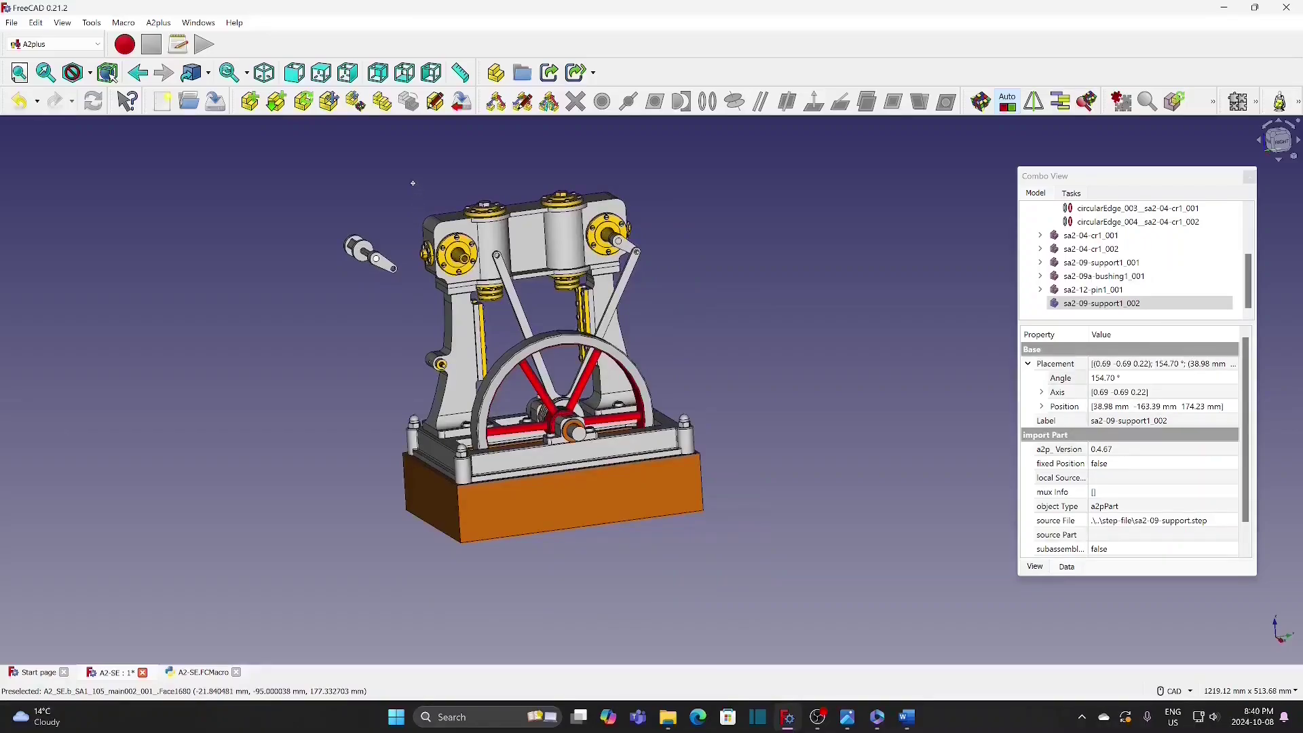
scroll(511, 363, up, 5)
middle_click(530, 342)
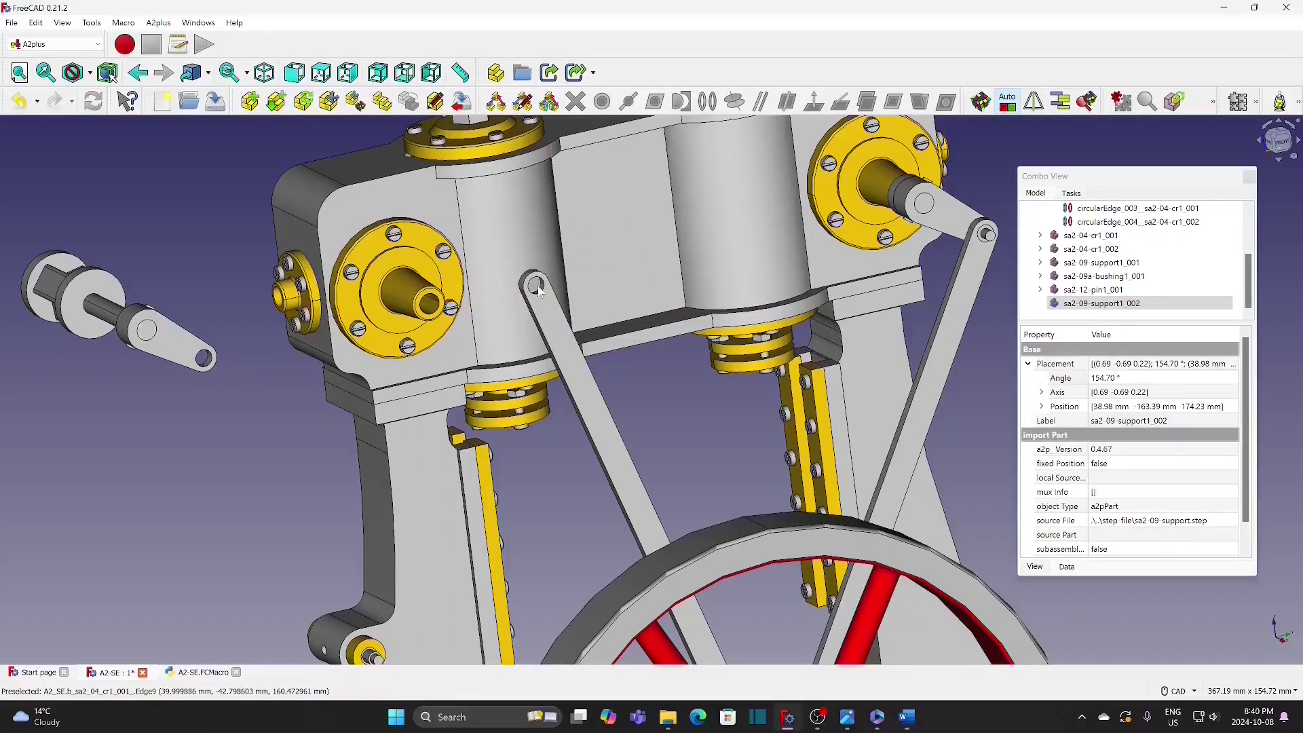
click(329, 360)
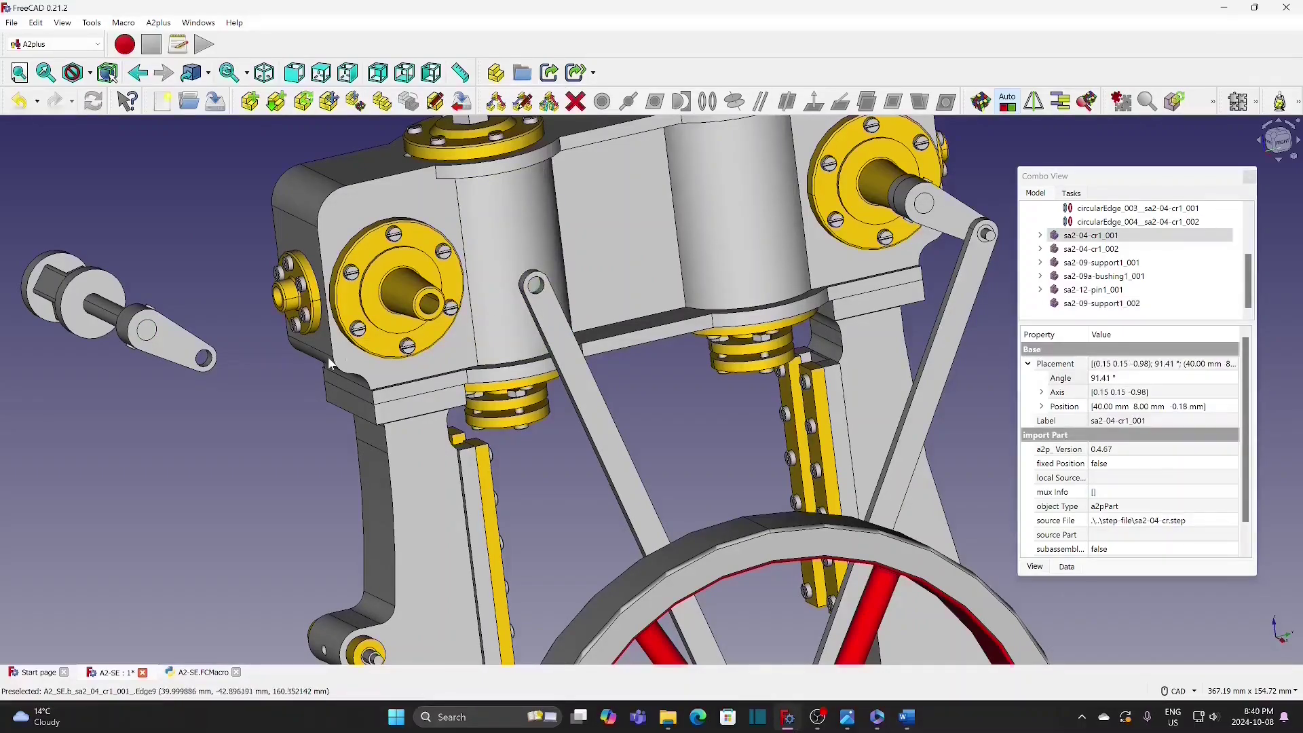
click(208, 369)
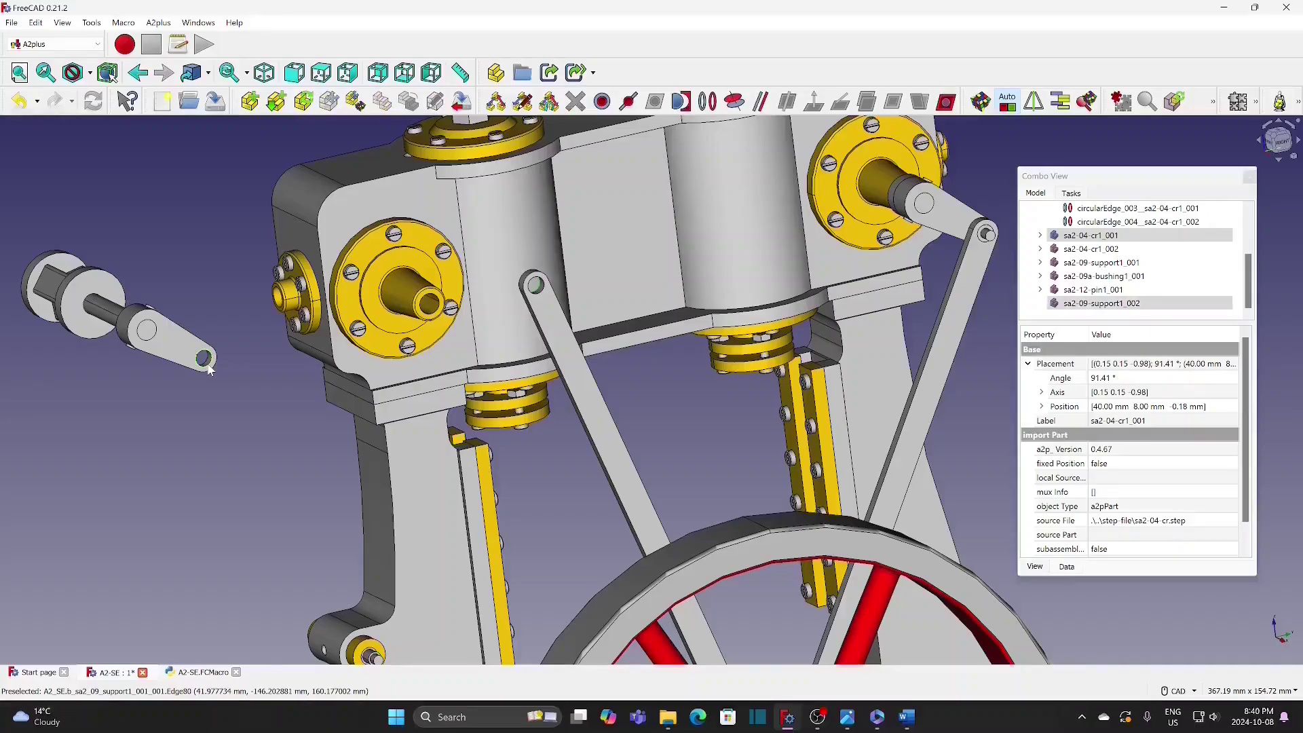
click(708, 102)
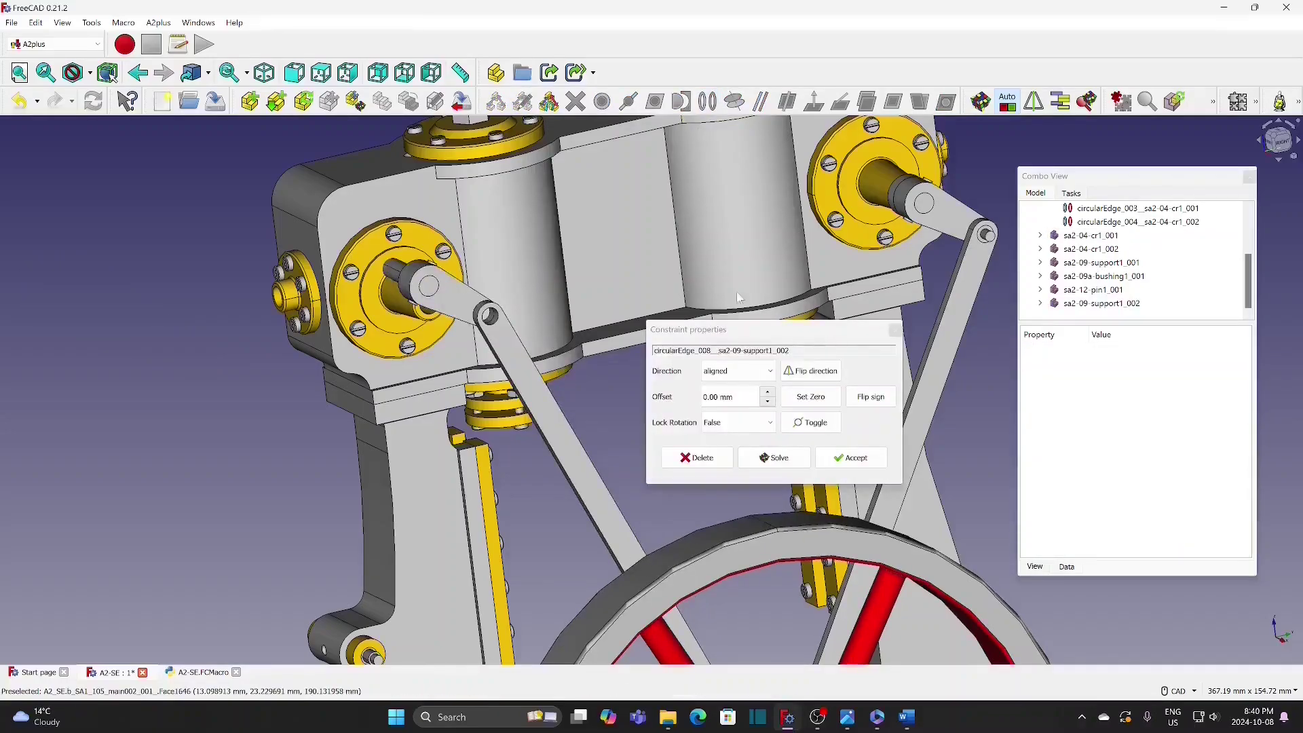
click(849, 459)
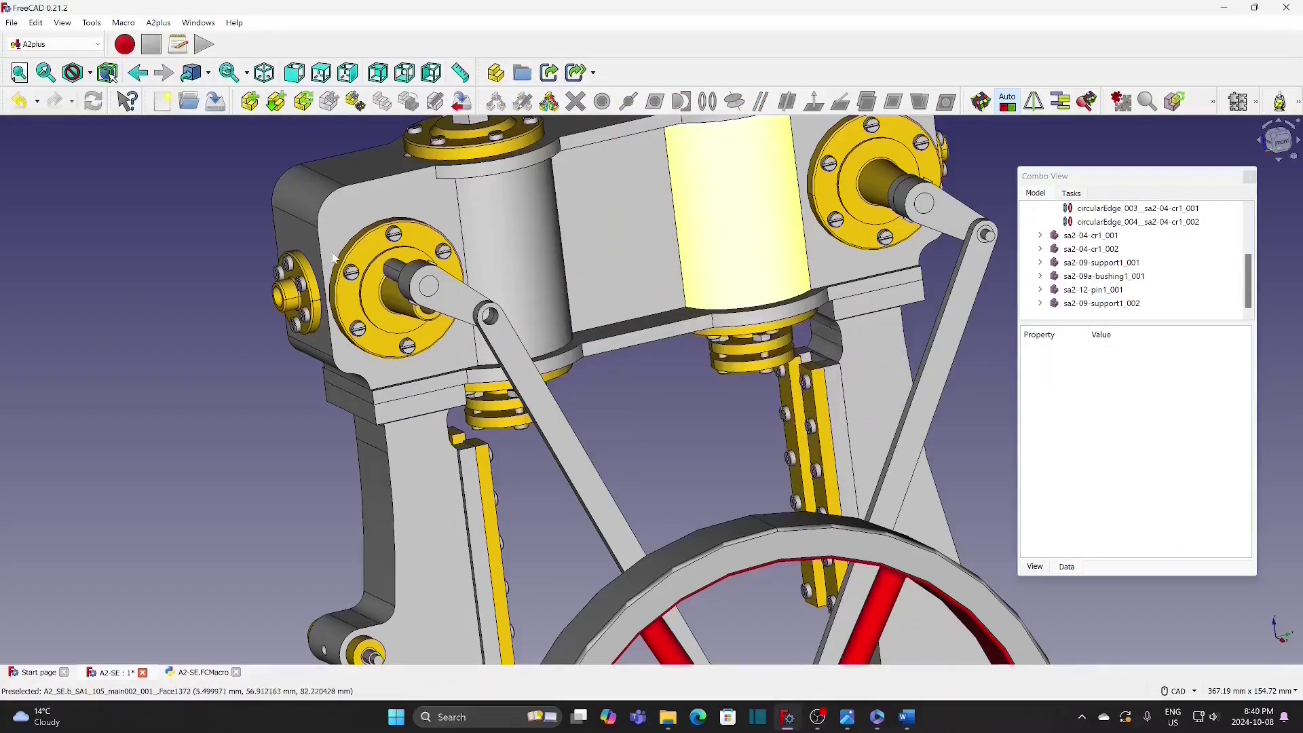
Step: Add an axis coincident constraint between the duplicated support and the yellow bushing bore beside it on the main engine body
click(435, 300)
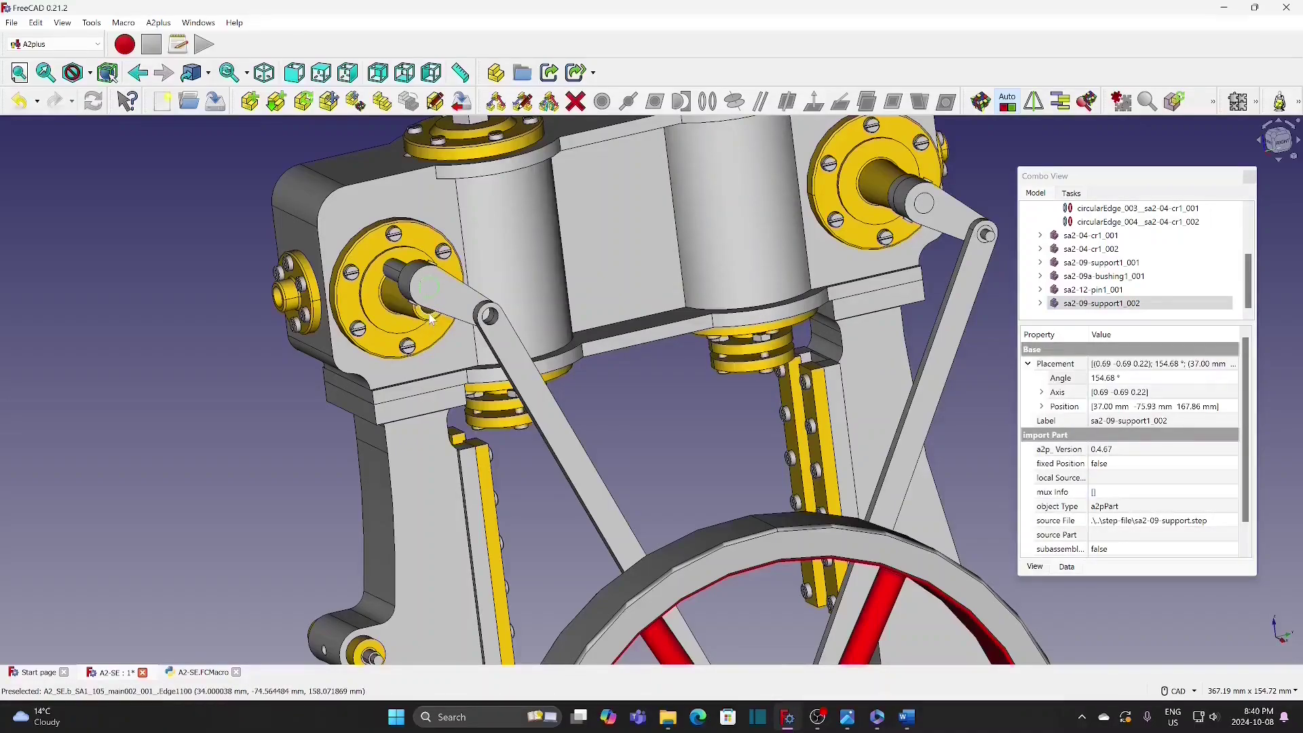
ctrl+click(431, 319)
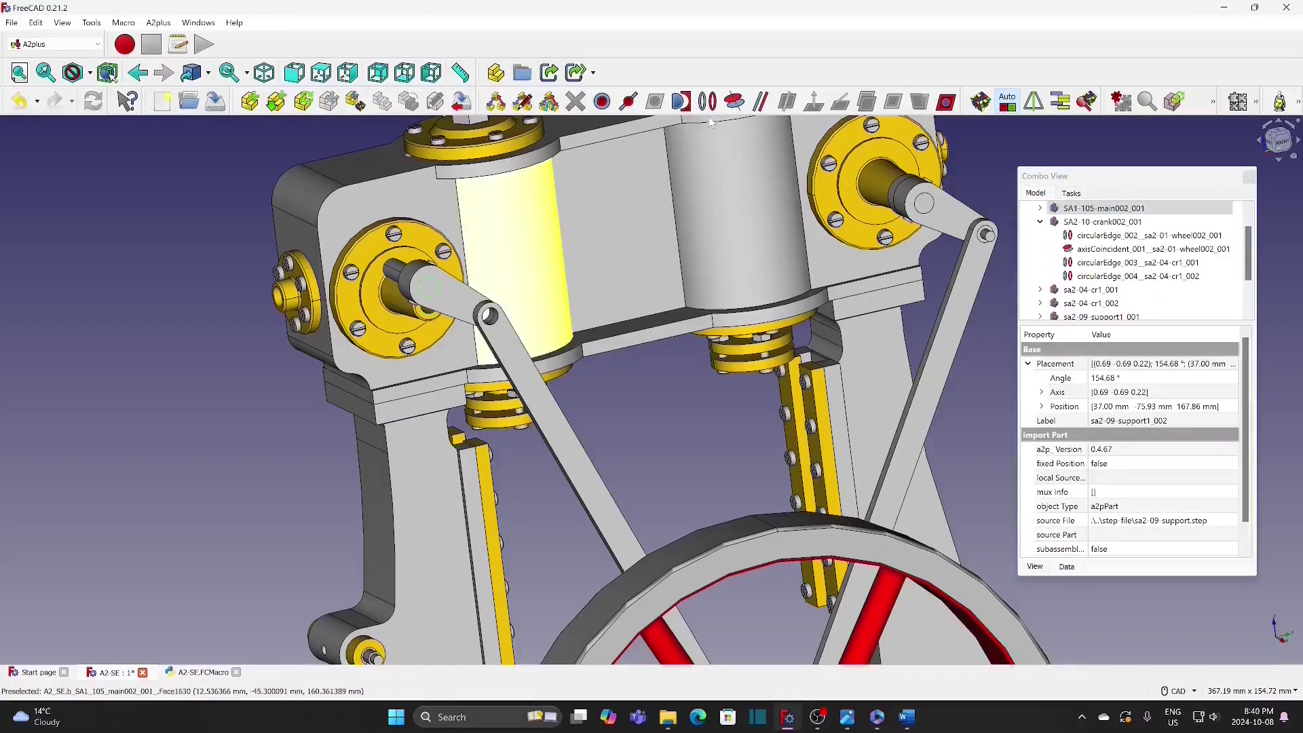
click(736, 102)
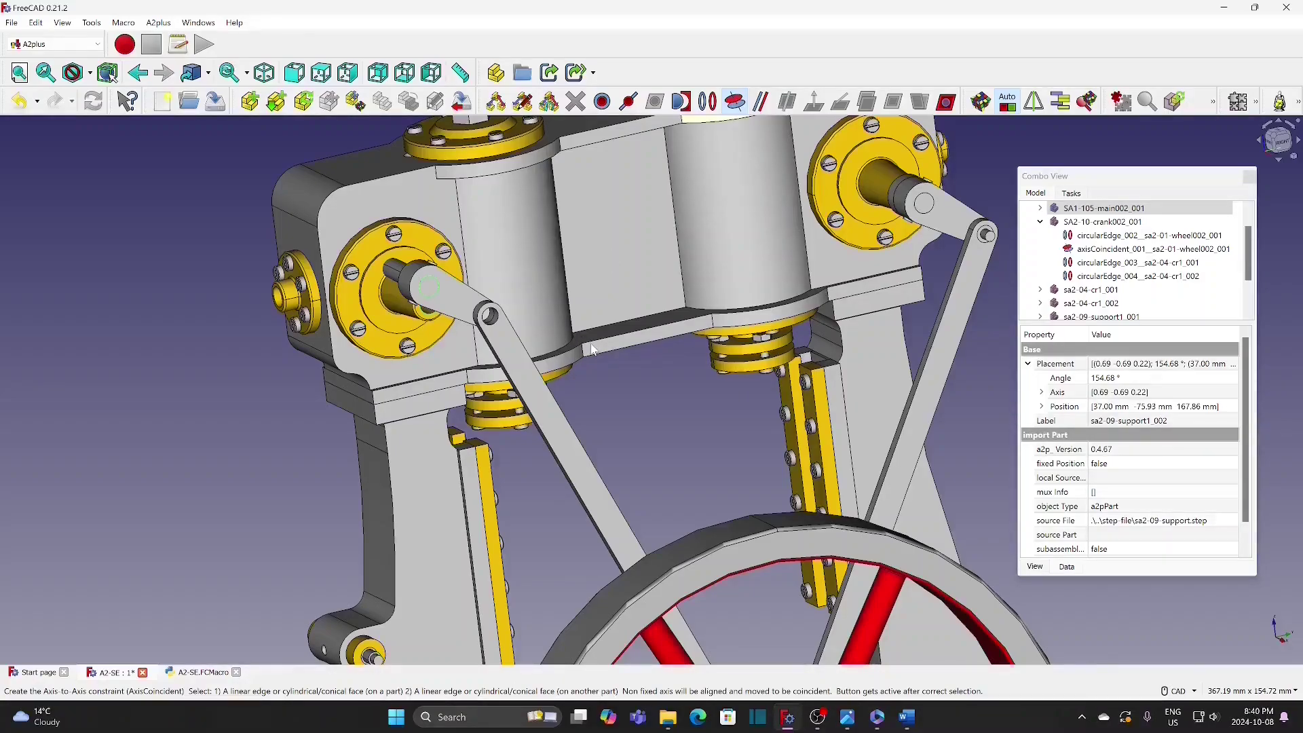
click(736, 102)
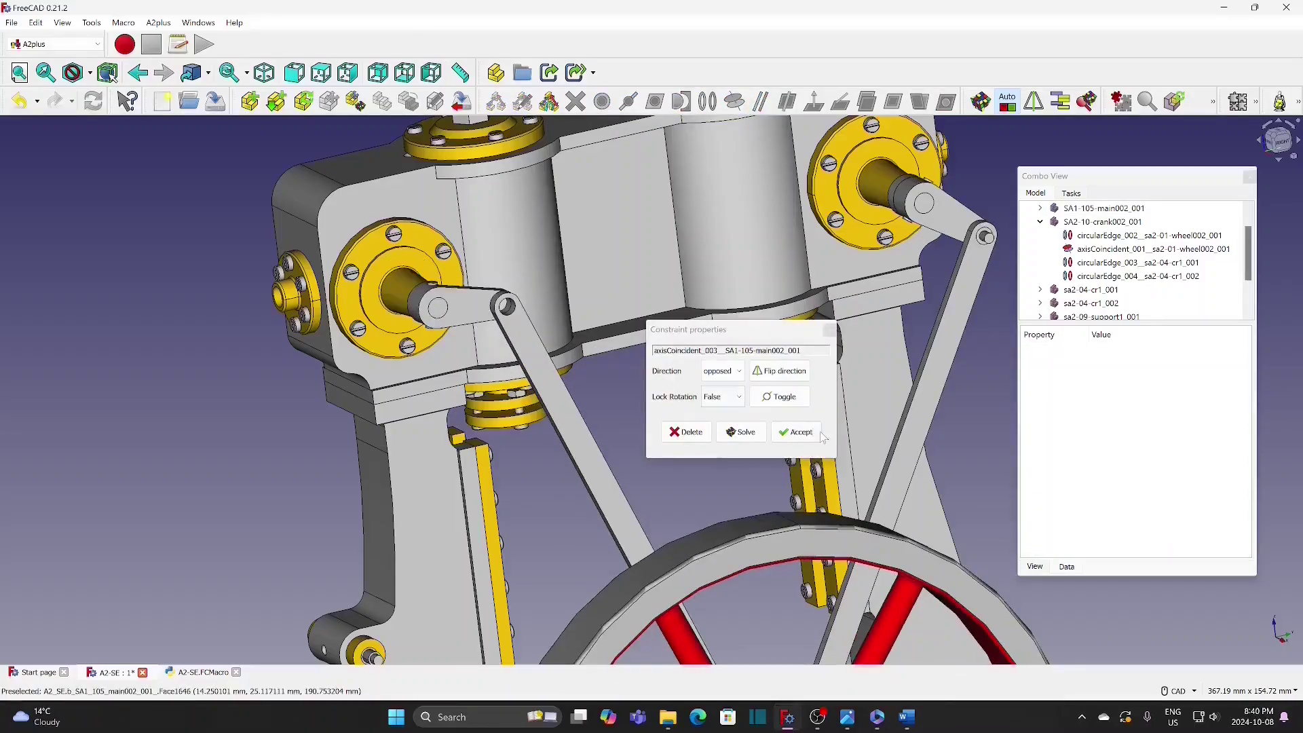
click(802, 433)
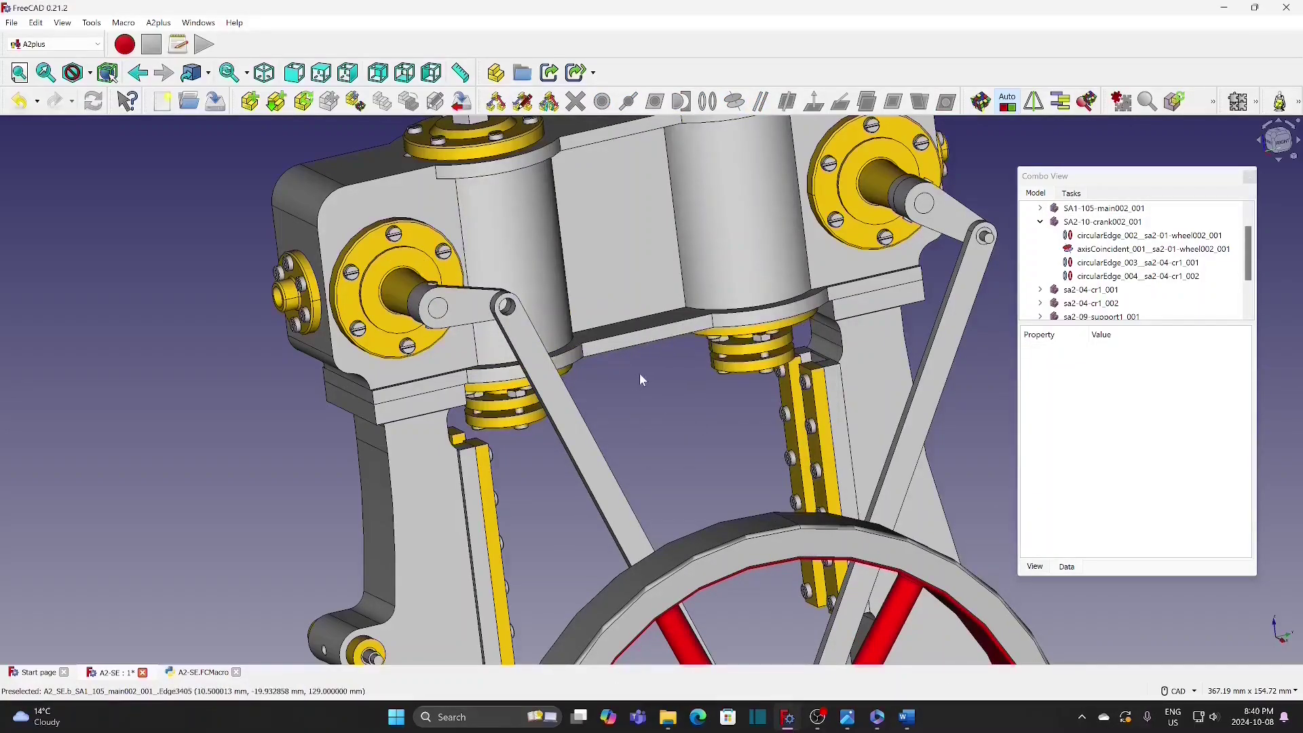
Step: Duplicate the sa2-12-pin part from the far connecting rod joint and place the copy beside the engine near the new support
middle_drag(640, 374, 670, 417)
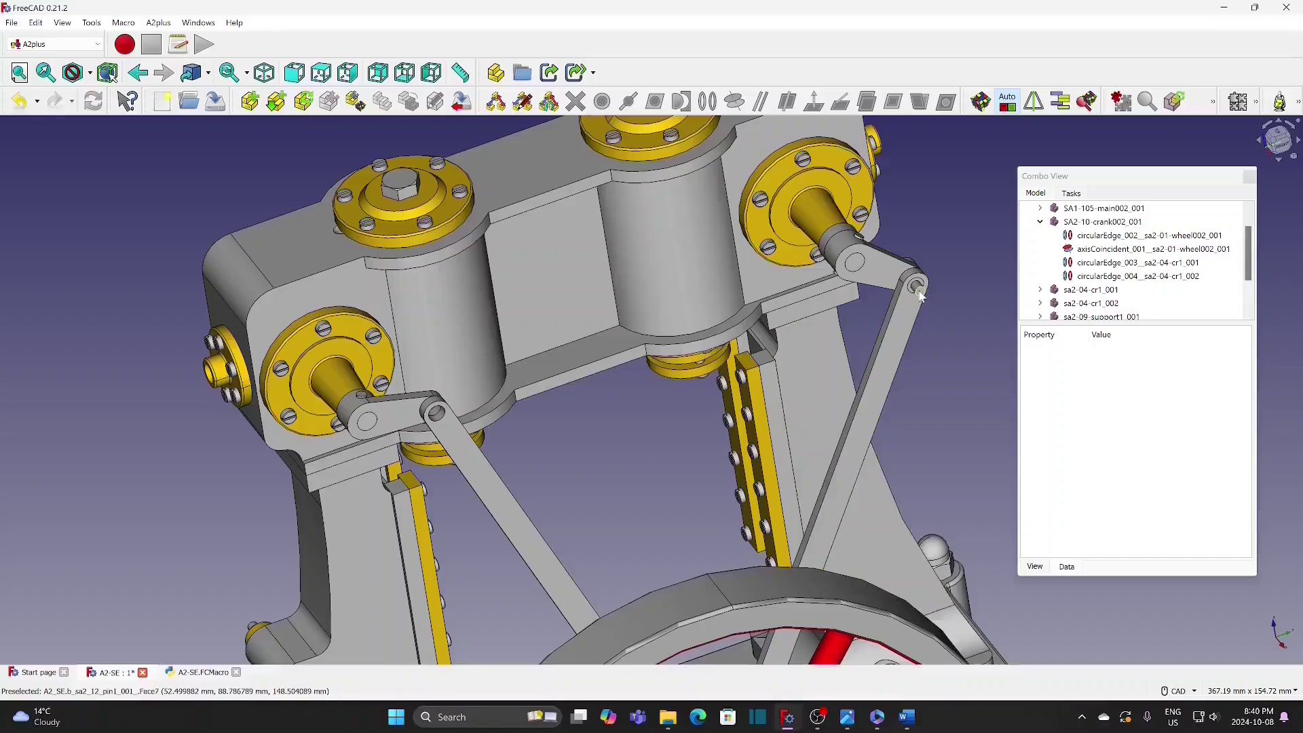
click(917, 287)
click(382, 102)
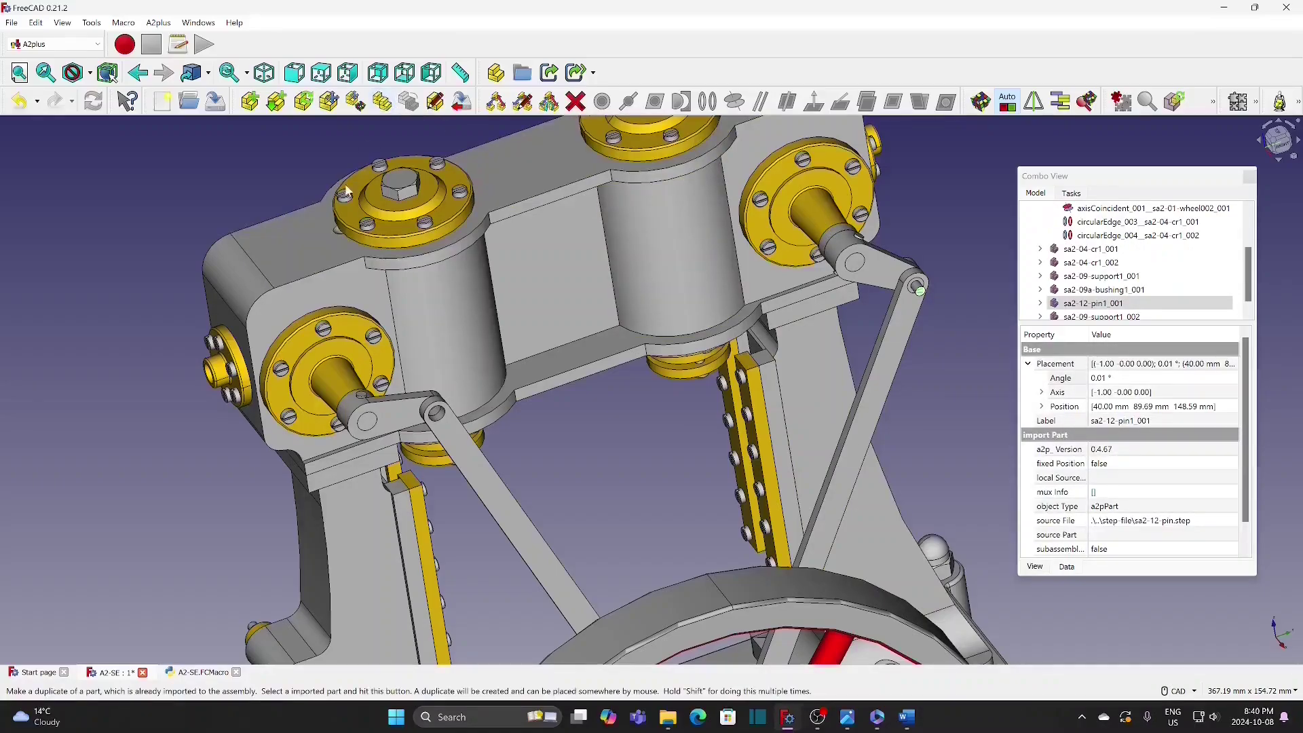
click(194, 480)
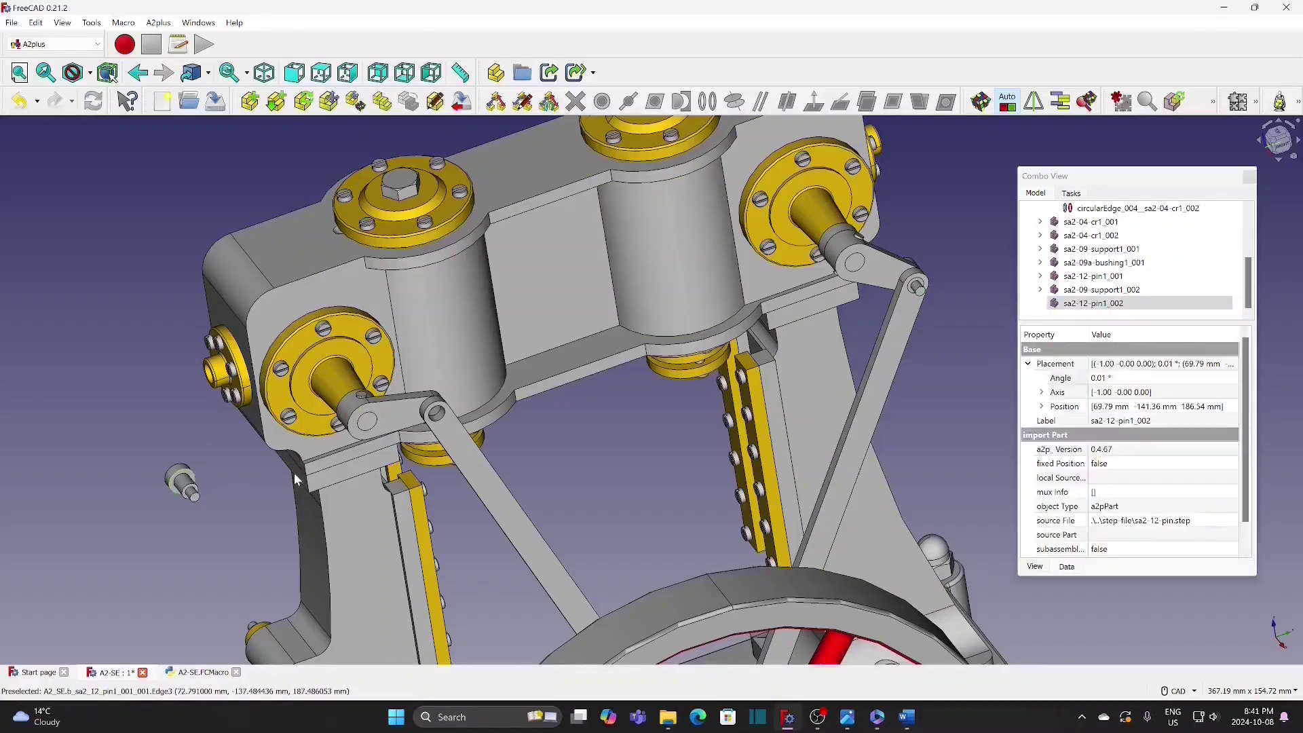
Step: Fit the duplicated pin into the hole of the second support arm with a circular edge constraint
mouse_move(527, 462)
middle_down()
mouse_move(521, 446)
mouse_move(506, 450)
middle_up()
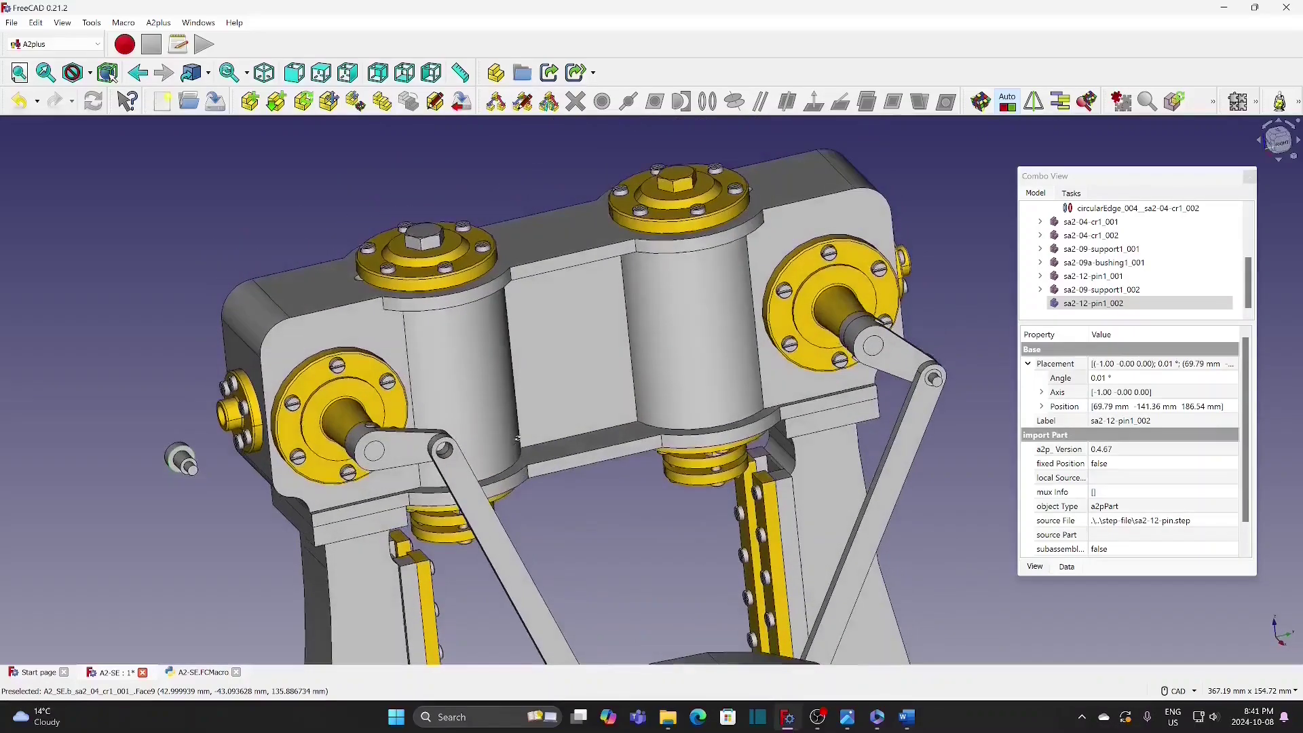
scroll(446, 454, up, 5)
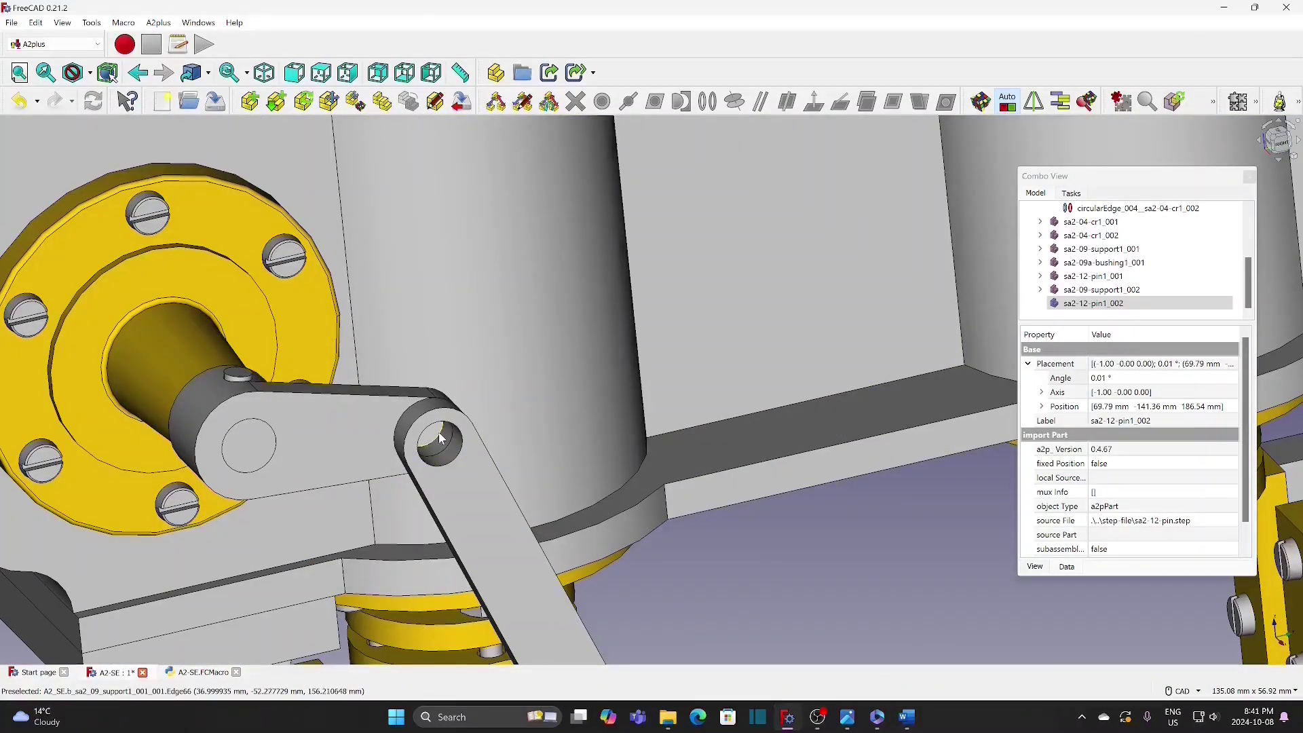
ctrl+click(439, 432)
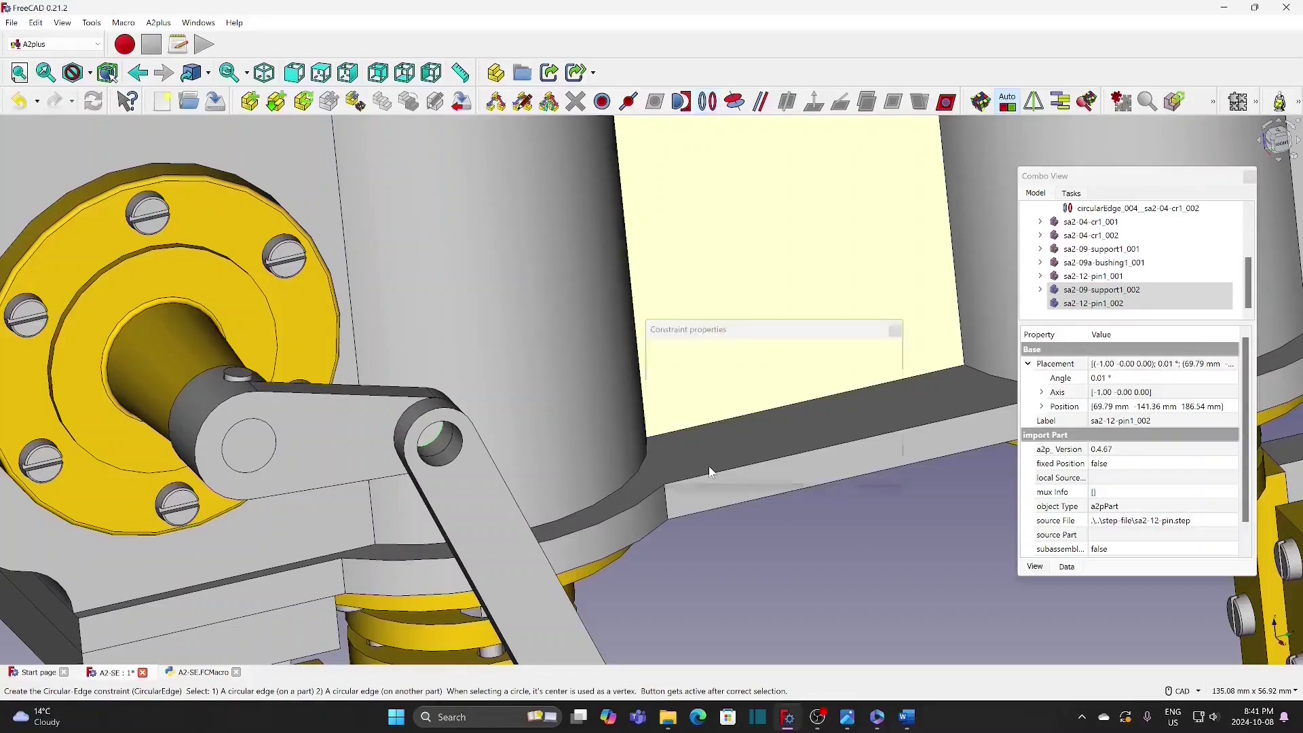
click(851, 458)
scroll(796, 516, down, 10)
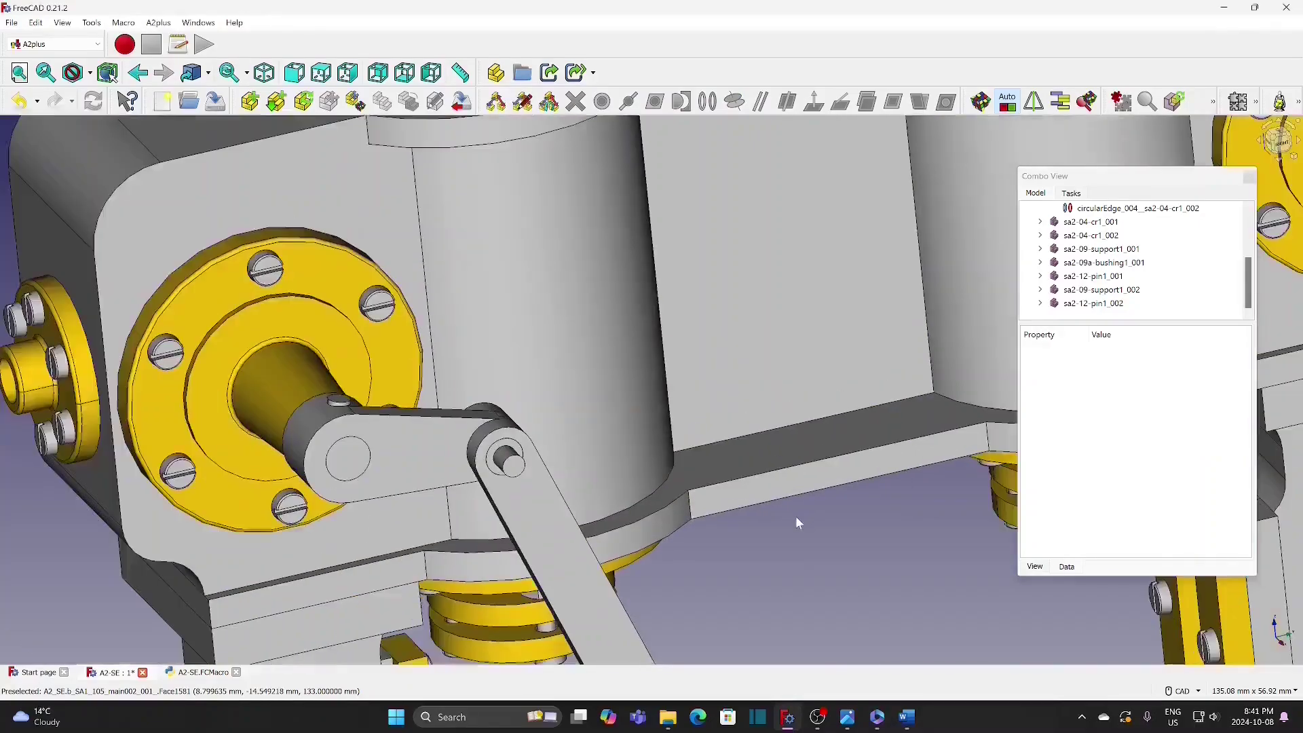
scroll(659, 418, down, 3)
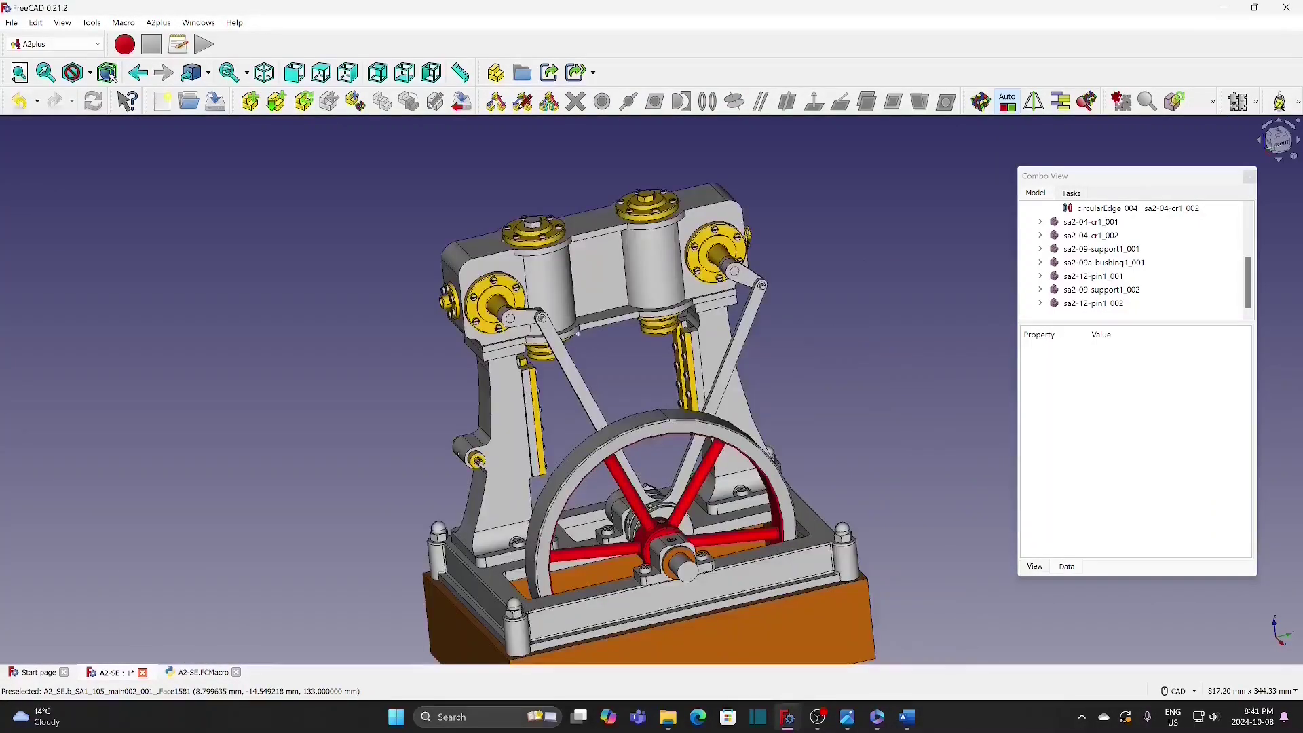
Step: Save the A2-SE assembly document
scroll(785, 425, up, 4)
scroll(779, 368, down, 2)
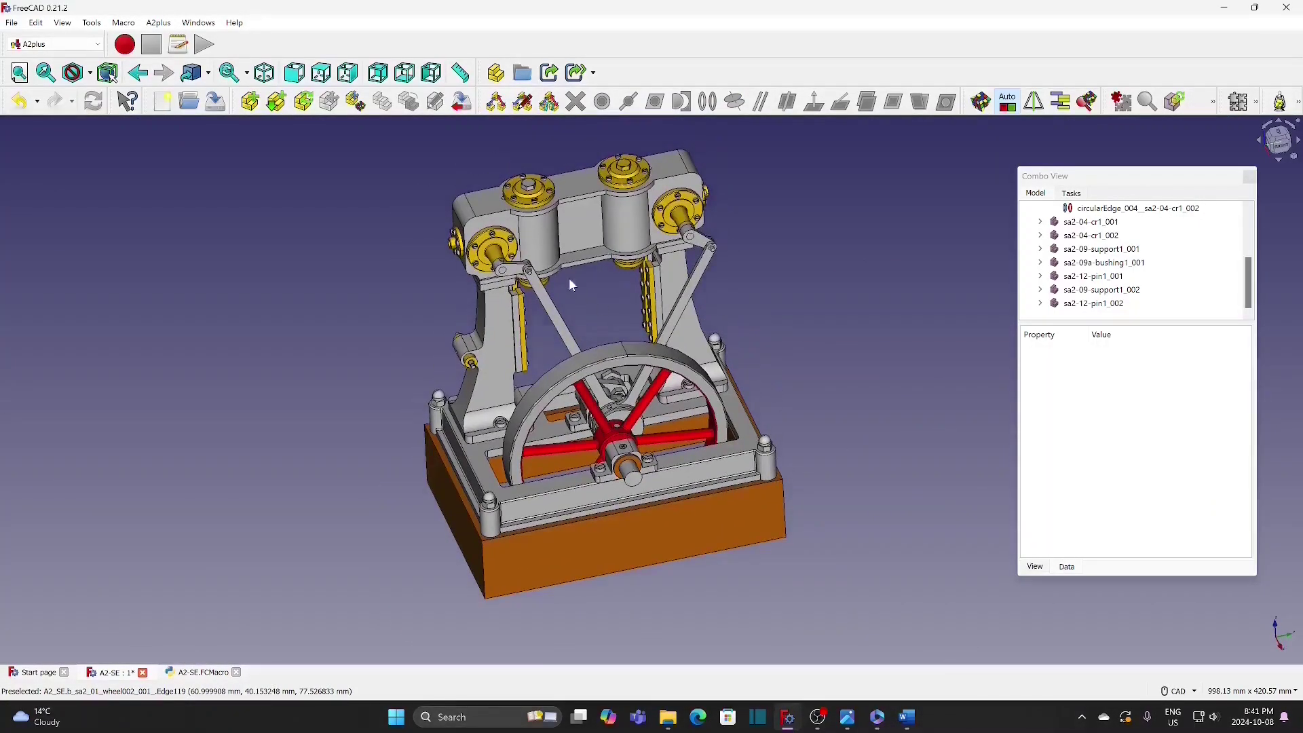
click(12, 23)
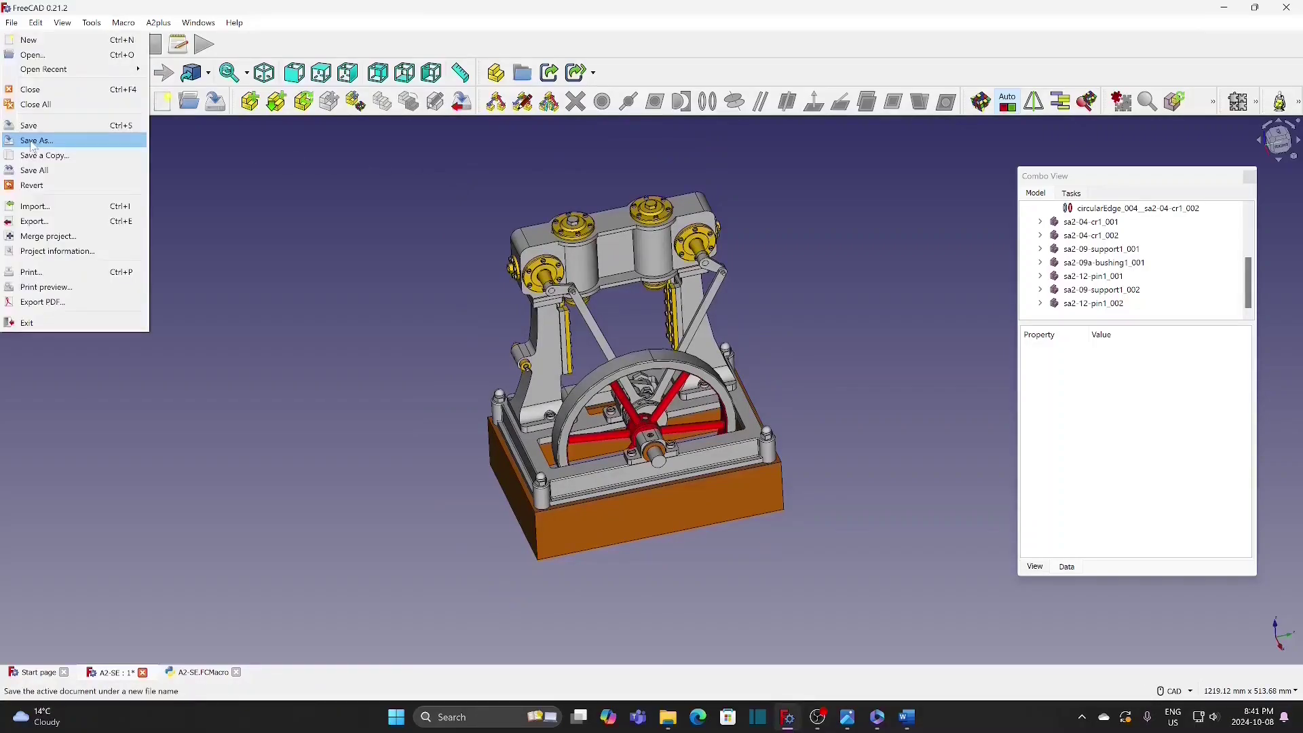
click(29, 126)
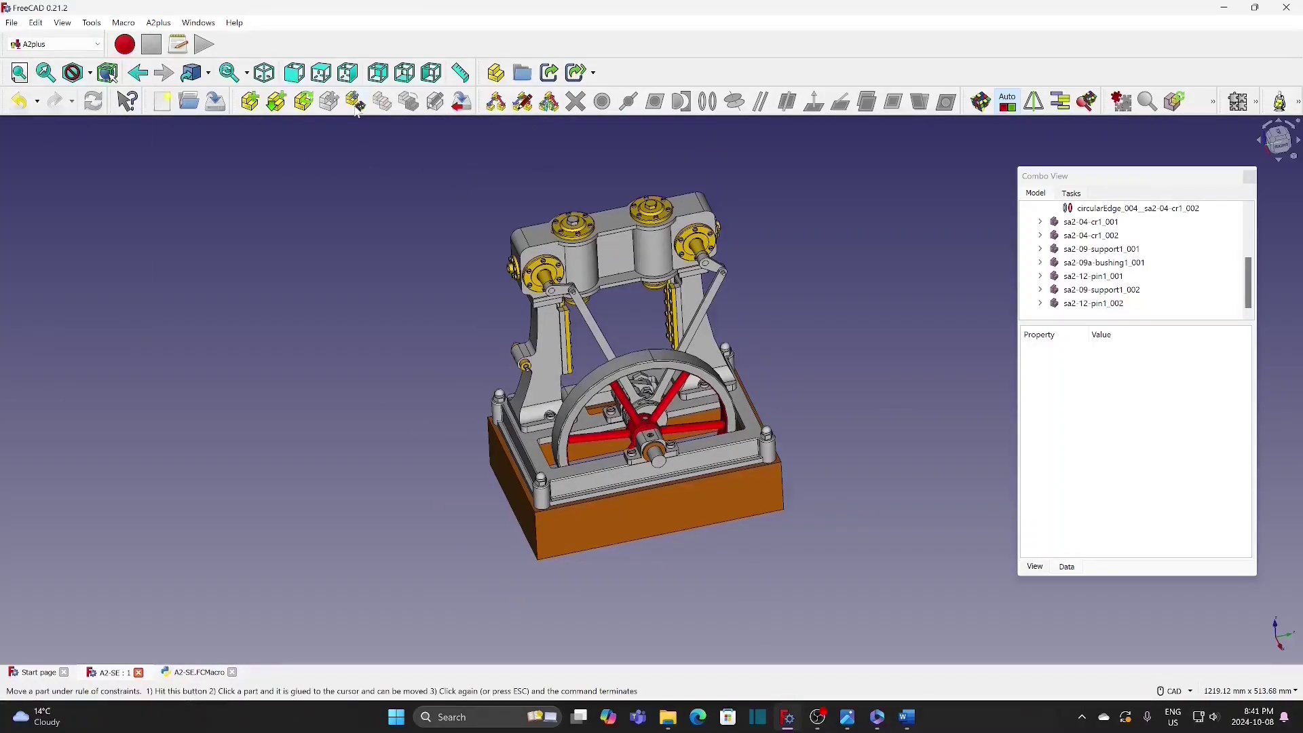
Step: Turn the flywheel under its constraints to test the motion of the cranks, connecting rods and supports
click(724, 406)
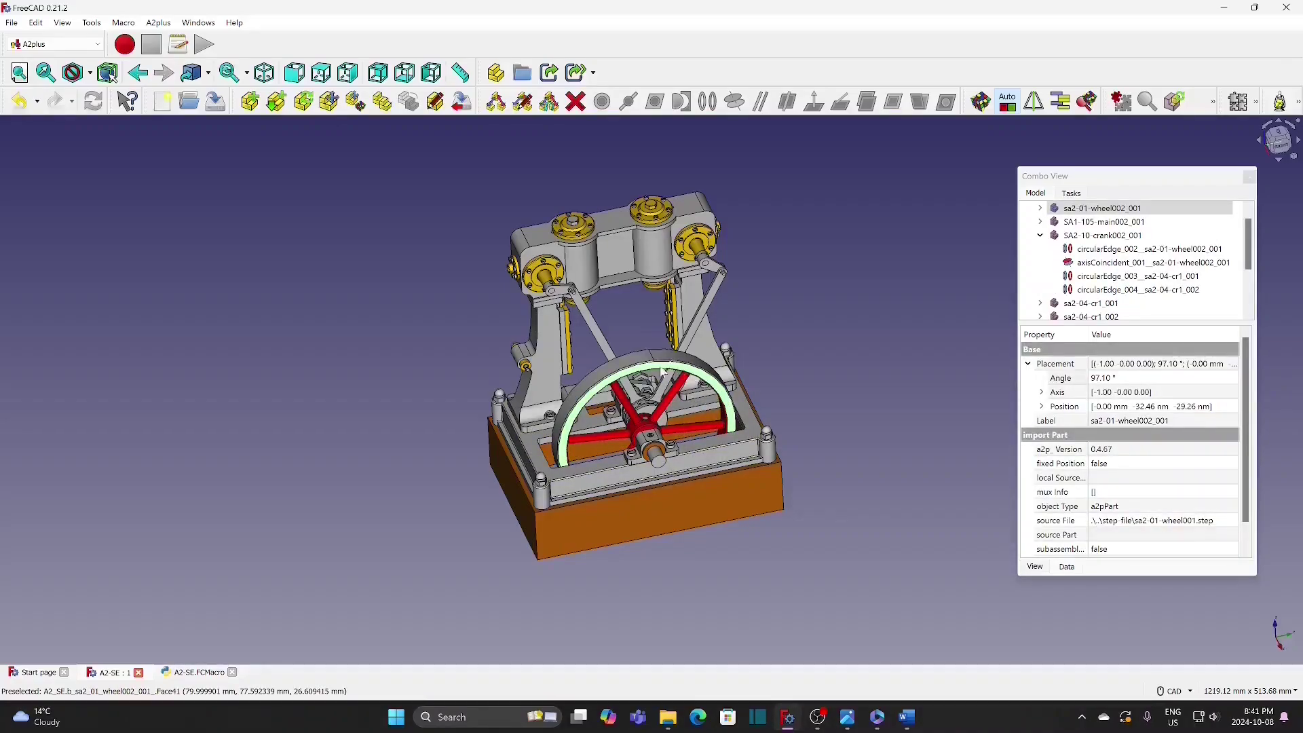
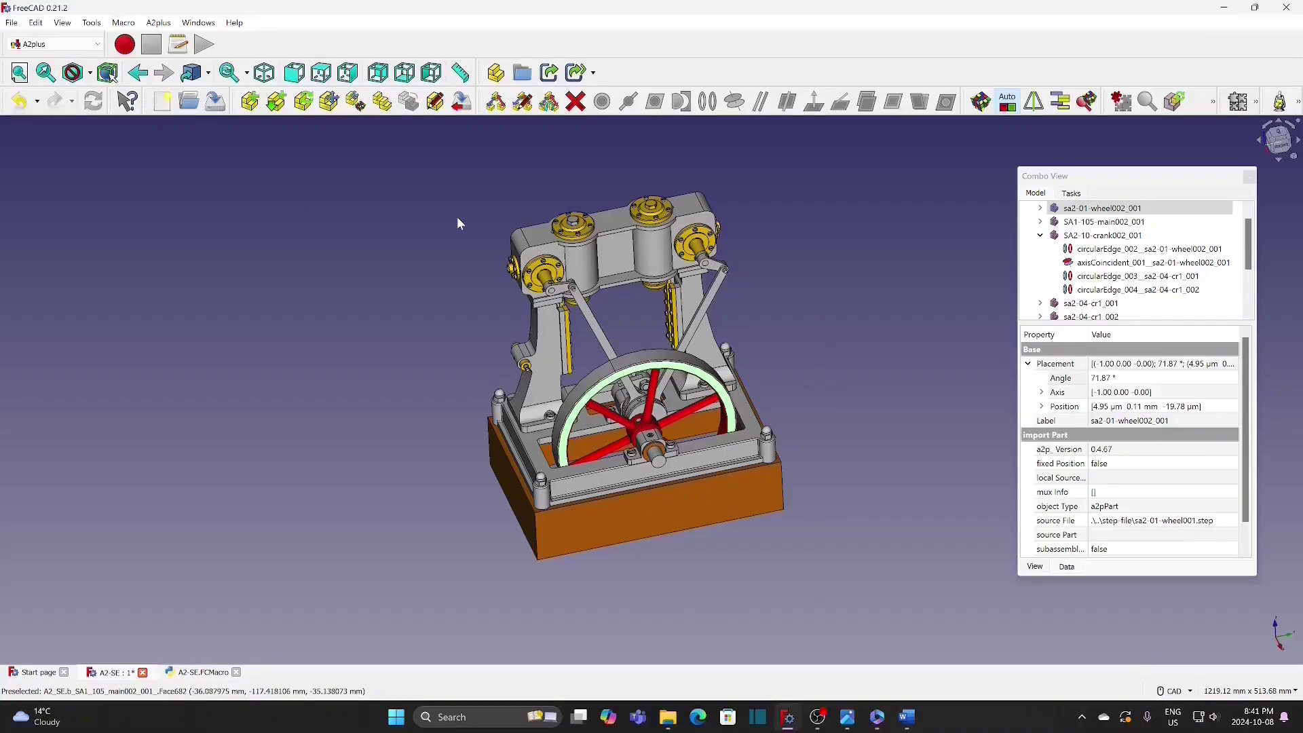
click(433, 407)
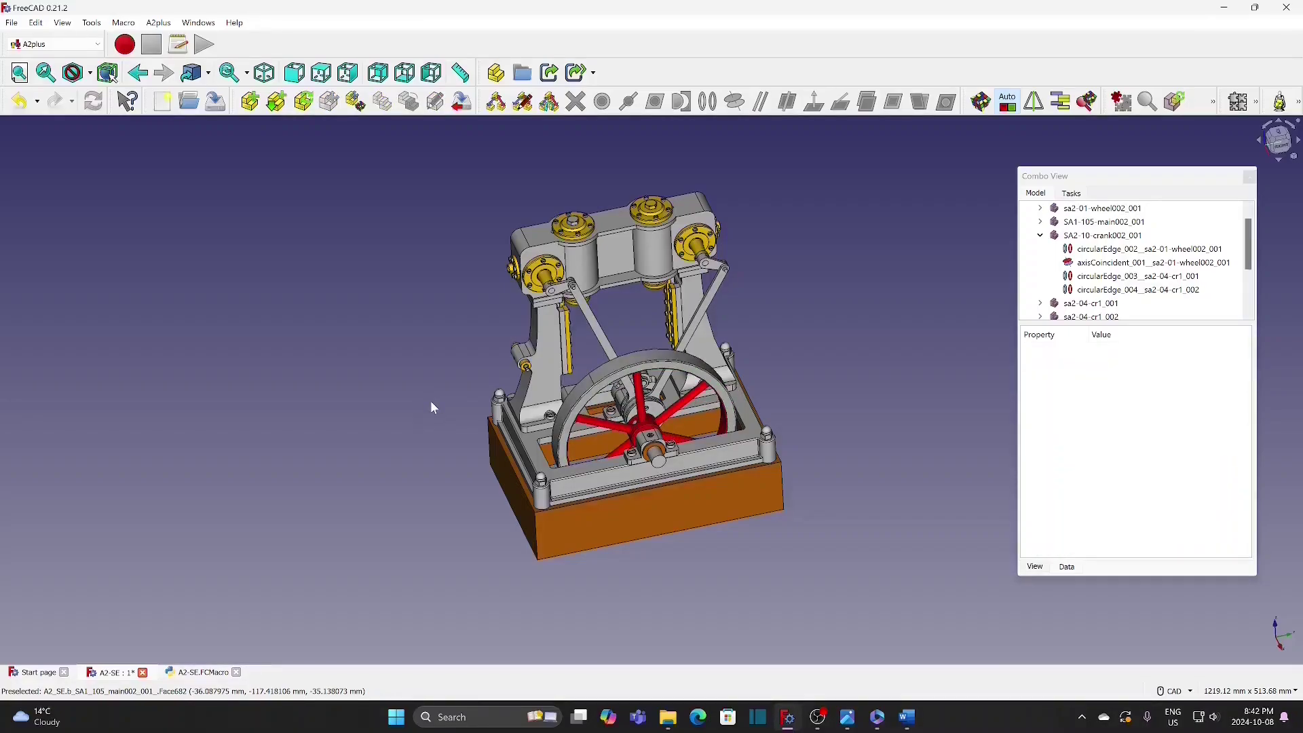
Step: Import sa2-002-rod002.step from the step-file folder and place the piston rod in the free space beside the engine
middle_drag(434, 407, 731, 347)
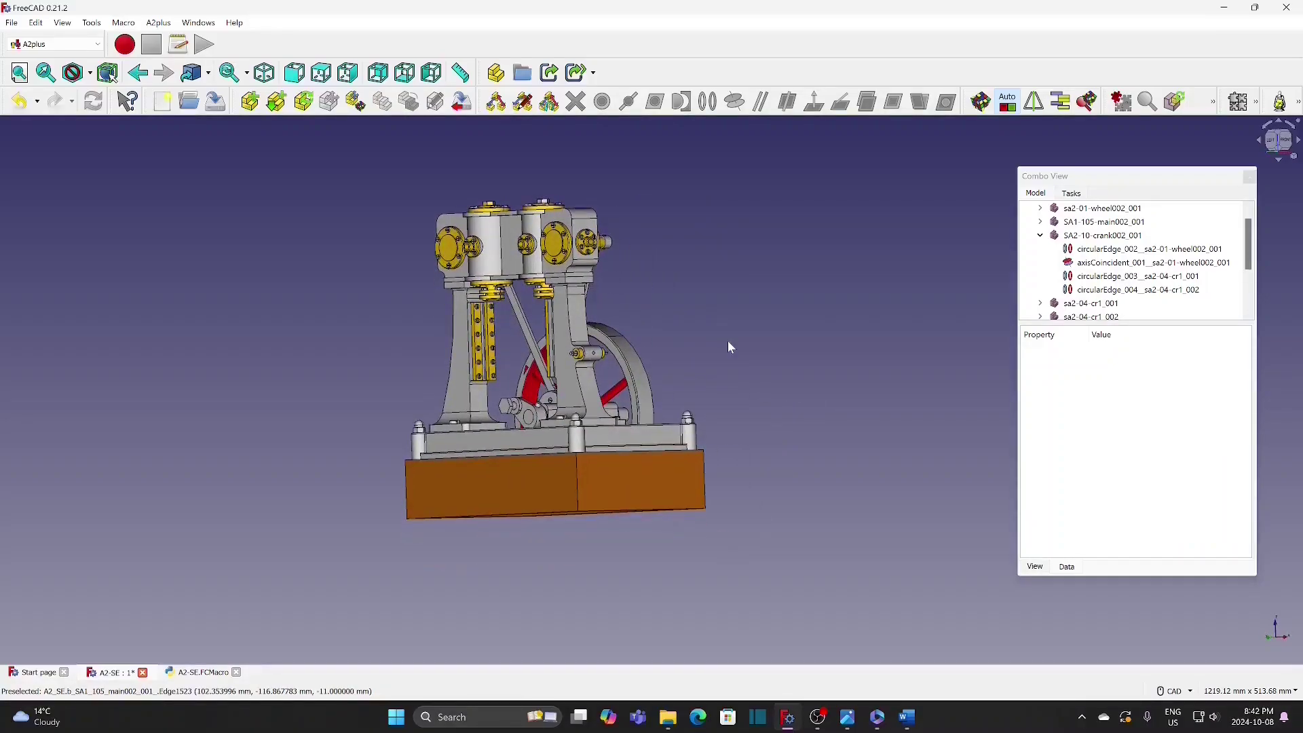
click(250, 101)
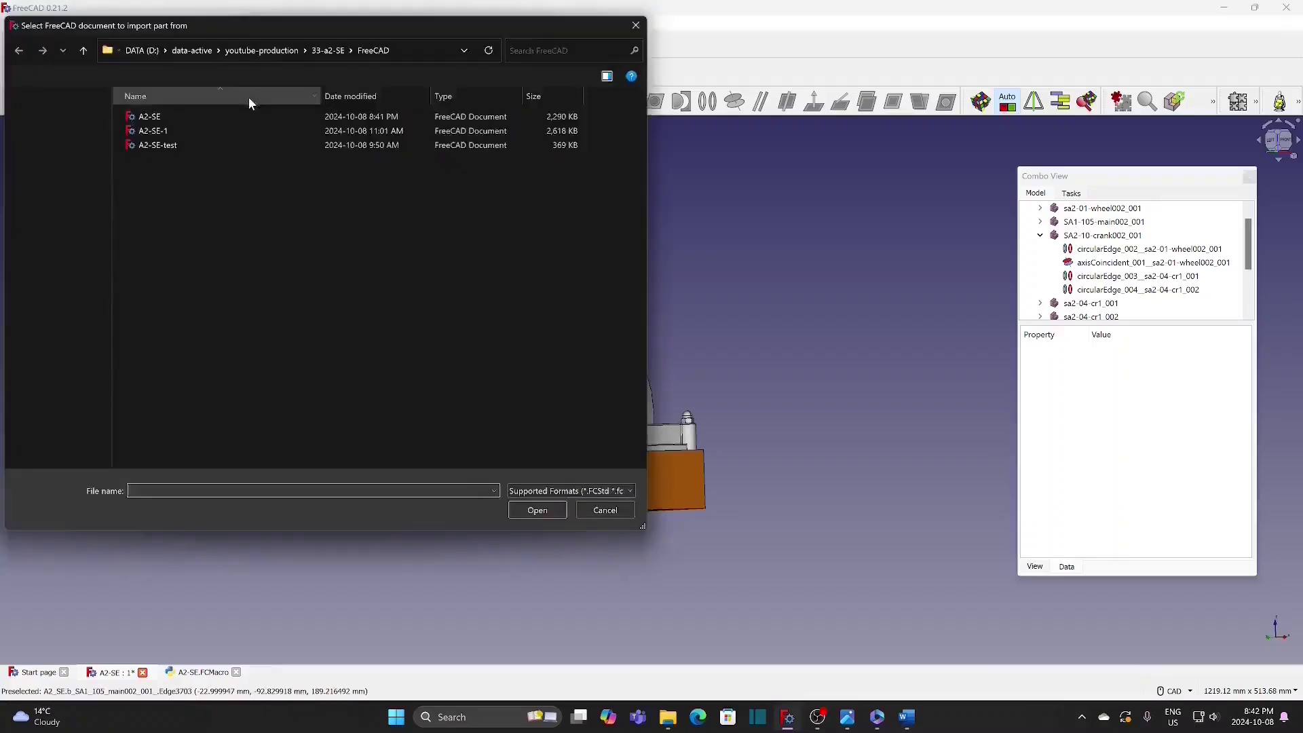
click(336, 50)
double_click(233, 127)
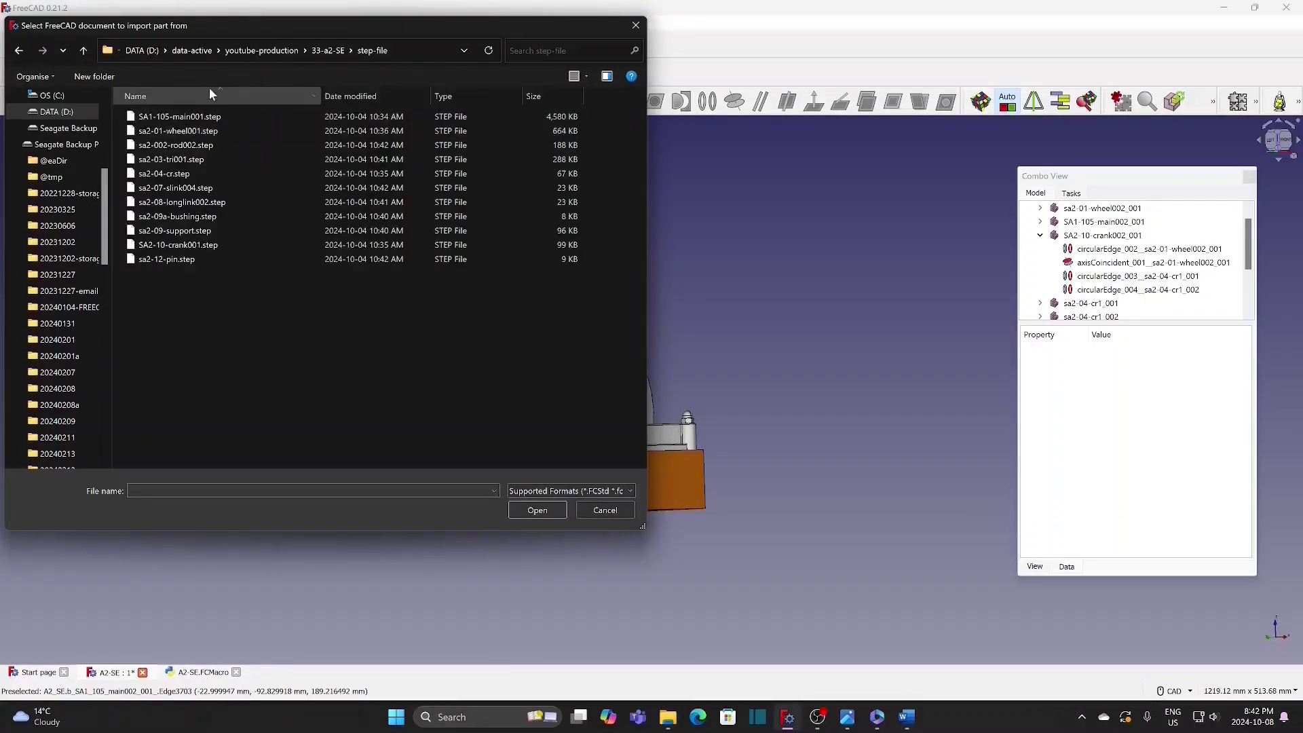
click(184, 145)
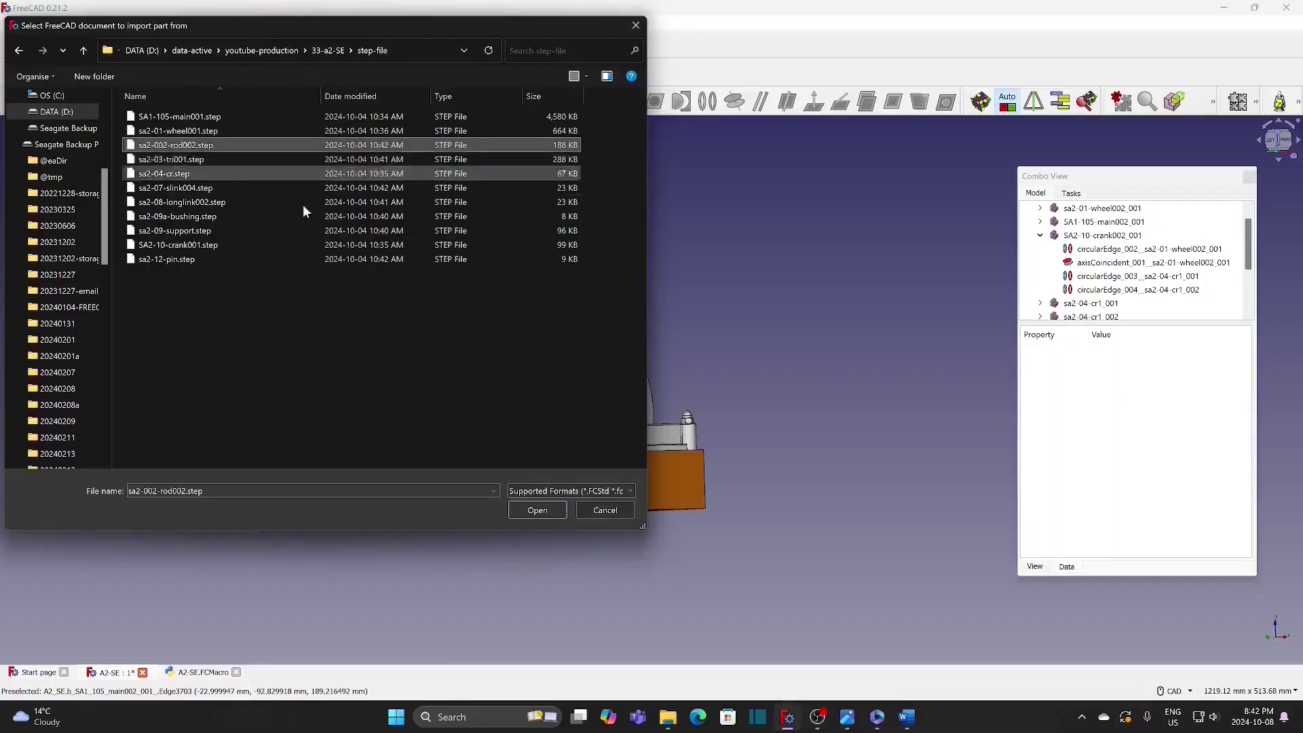
key(Return)
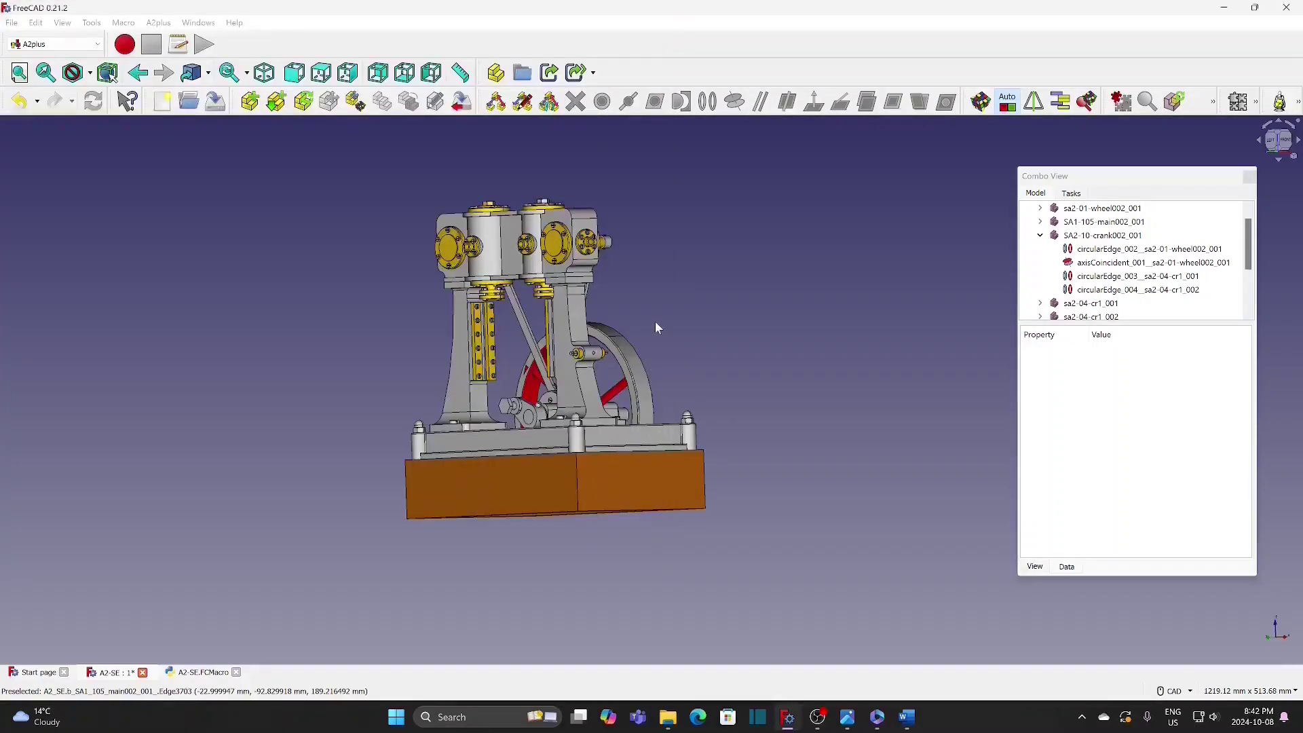
click(703, 309)
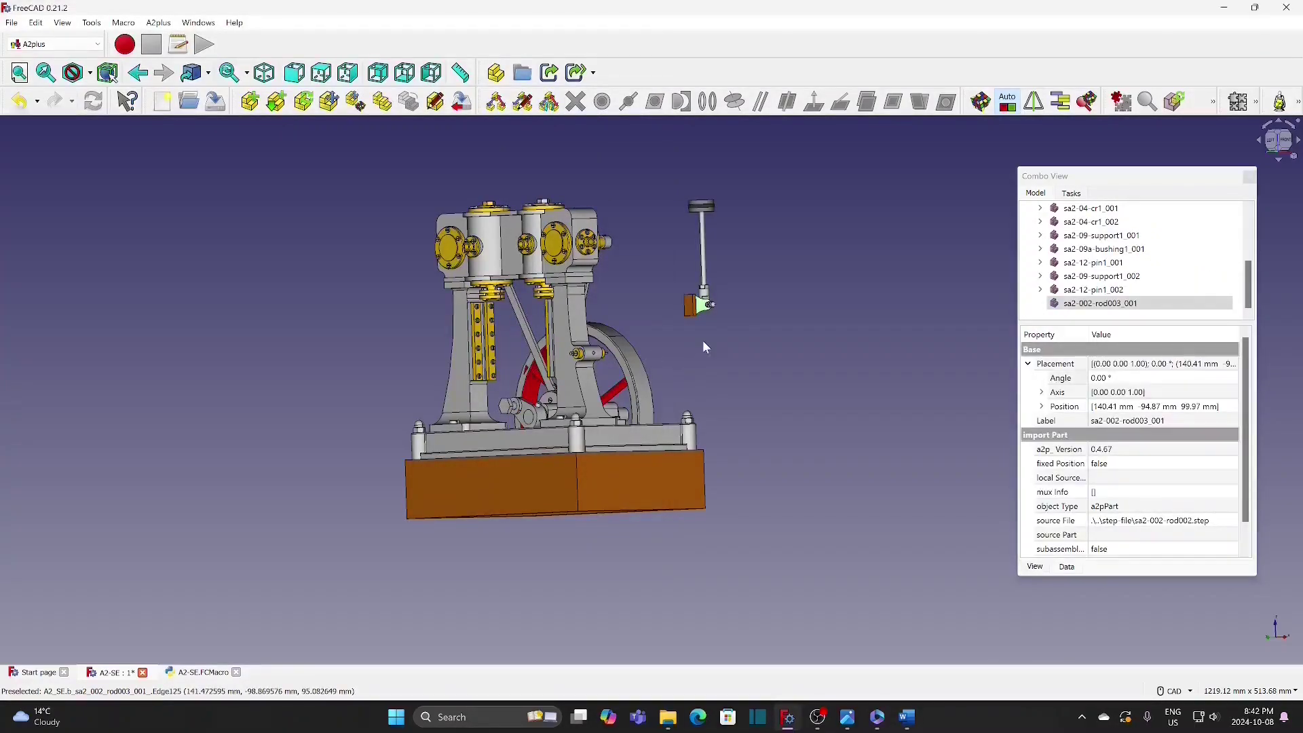
Step: Rotate the imported piston rod by -90° about its vertical axis using Transform
middle_drag(704, 346, 807, 356)
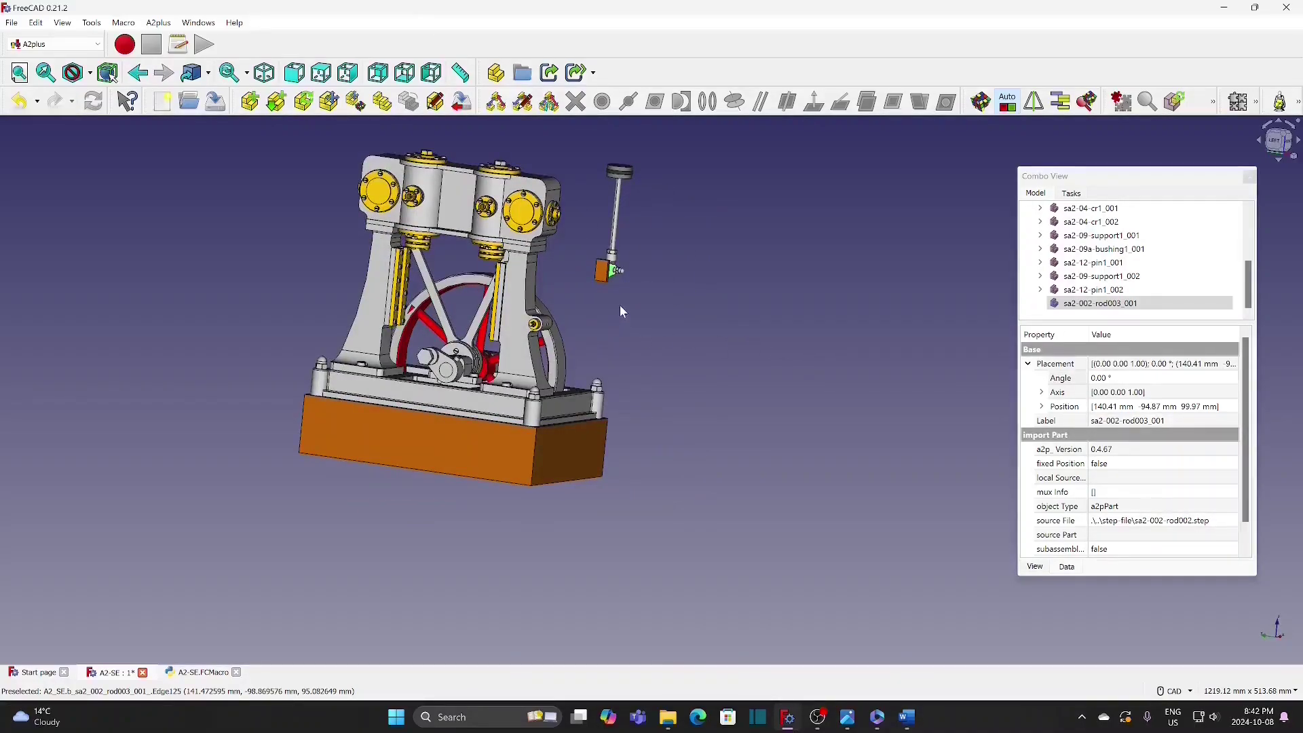
right_click(603, 273)
click(666, 510)
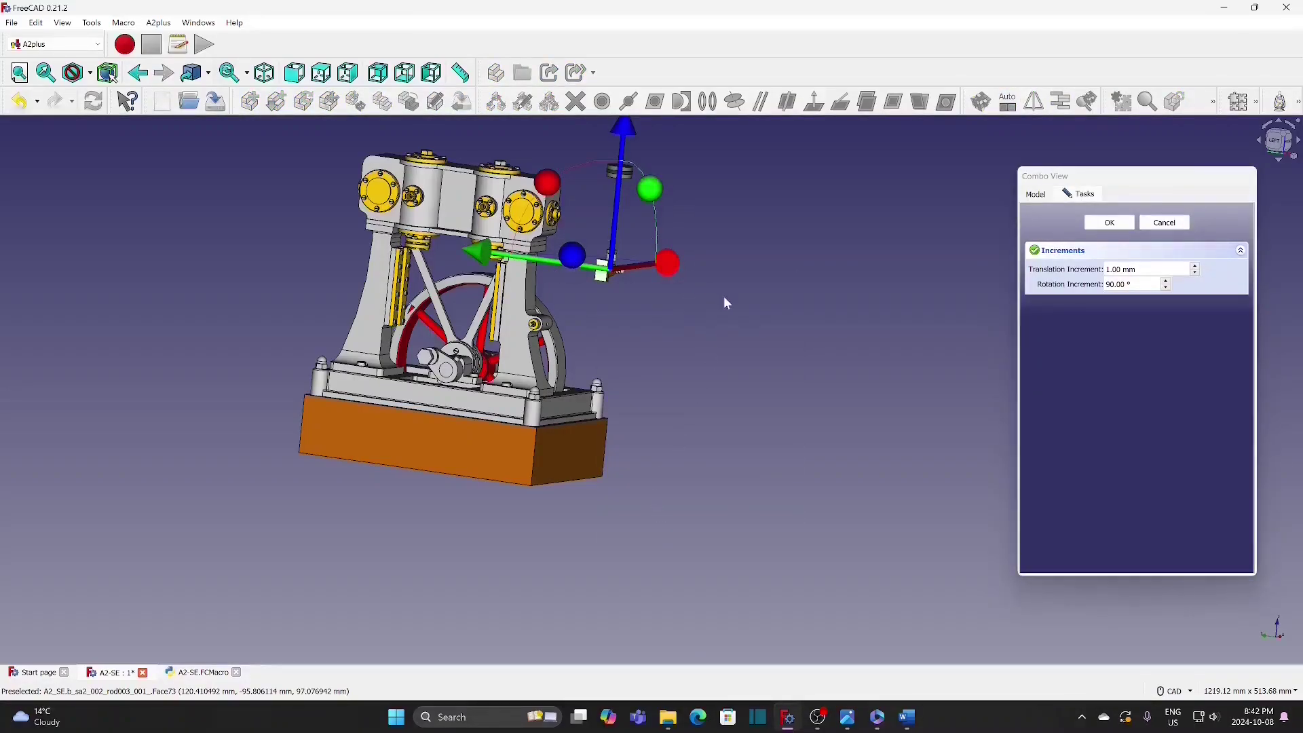
middle_drag(788, 345, 733, 271)
drag(678, 249, 811, 293)
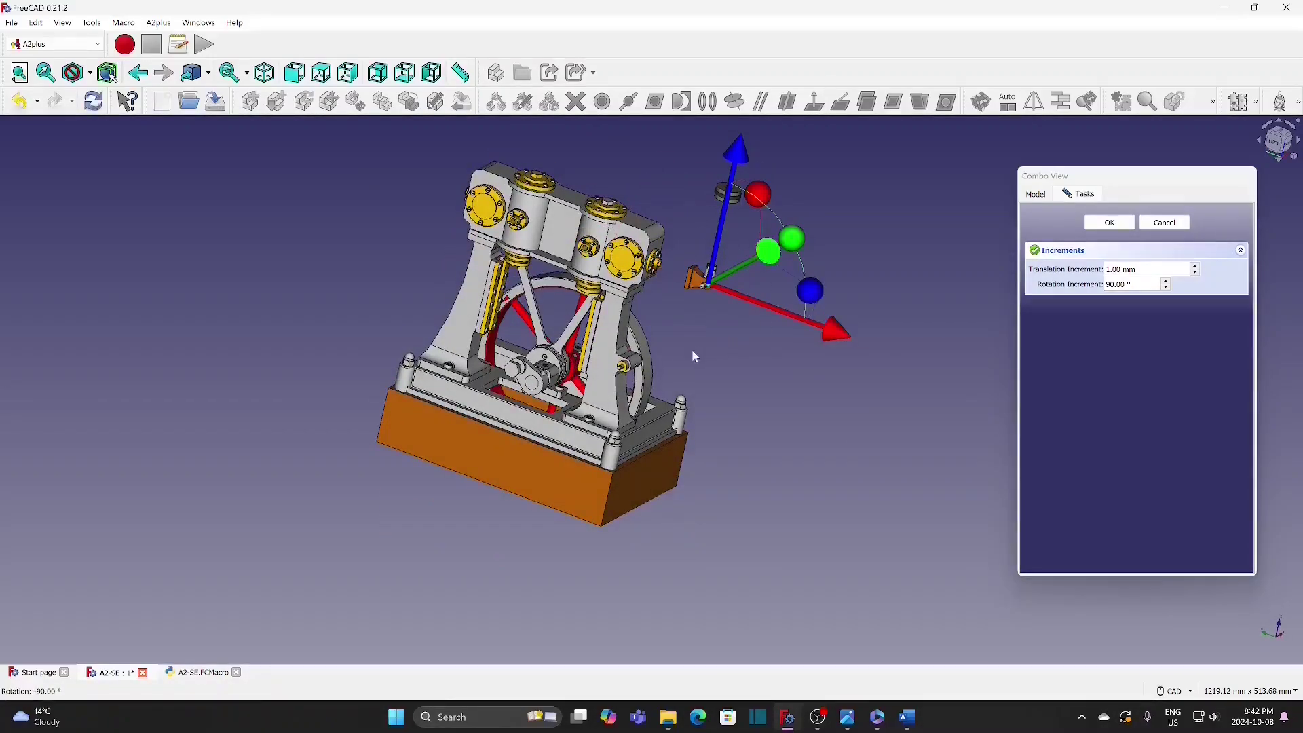
click(1103, 223)
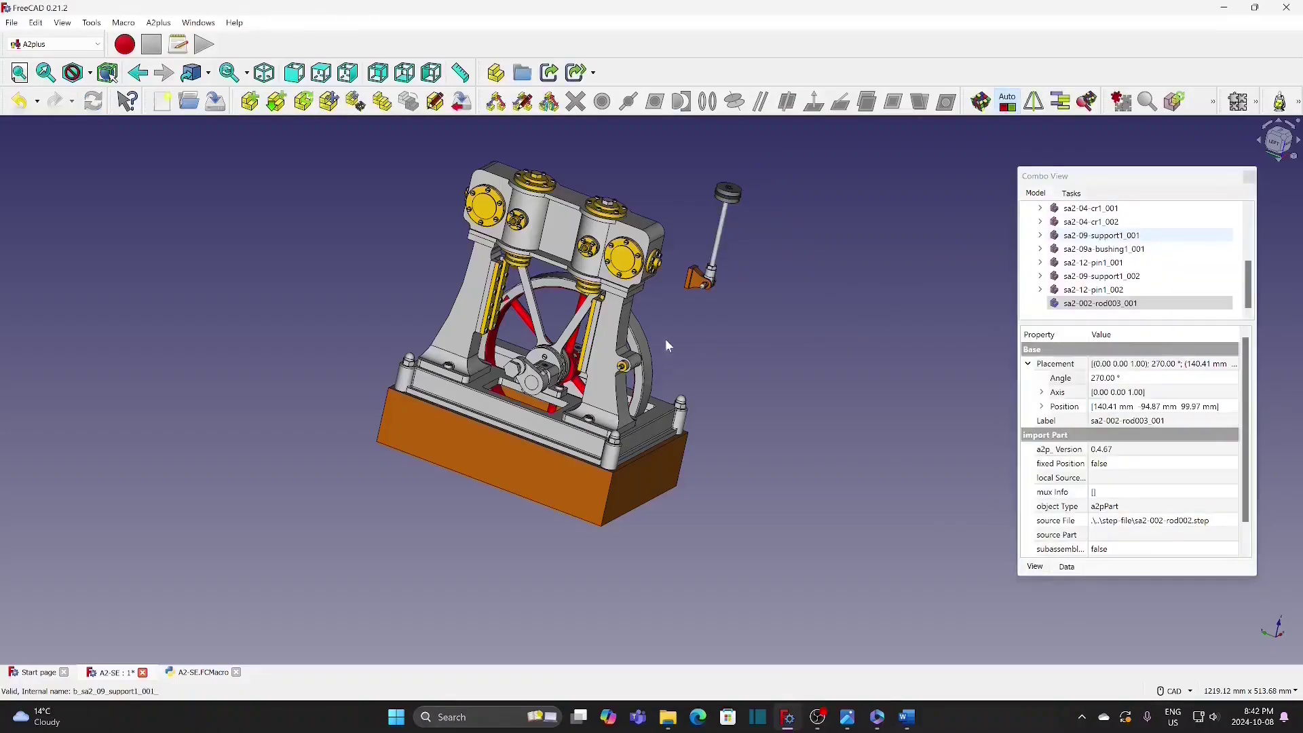
Step: Constrain the piston rod's slider block face plane-coincident with the guide face between the yellow strips on the first column
scroll(667, 329, up, 1)
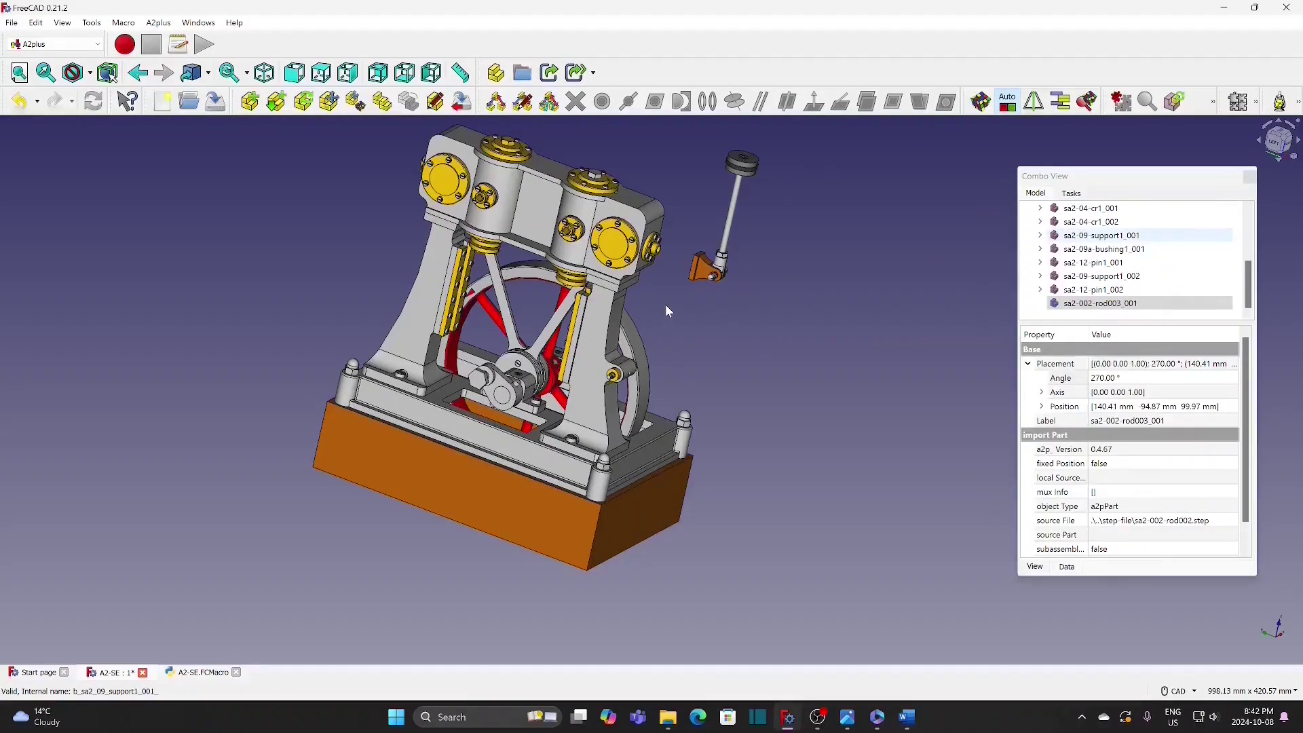
middle_drag(676, 293, 752, 407)
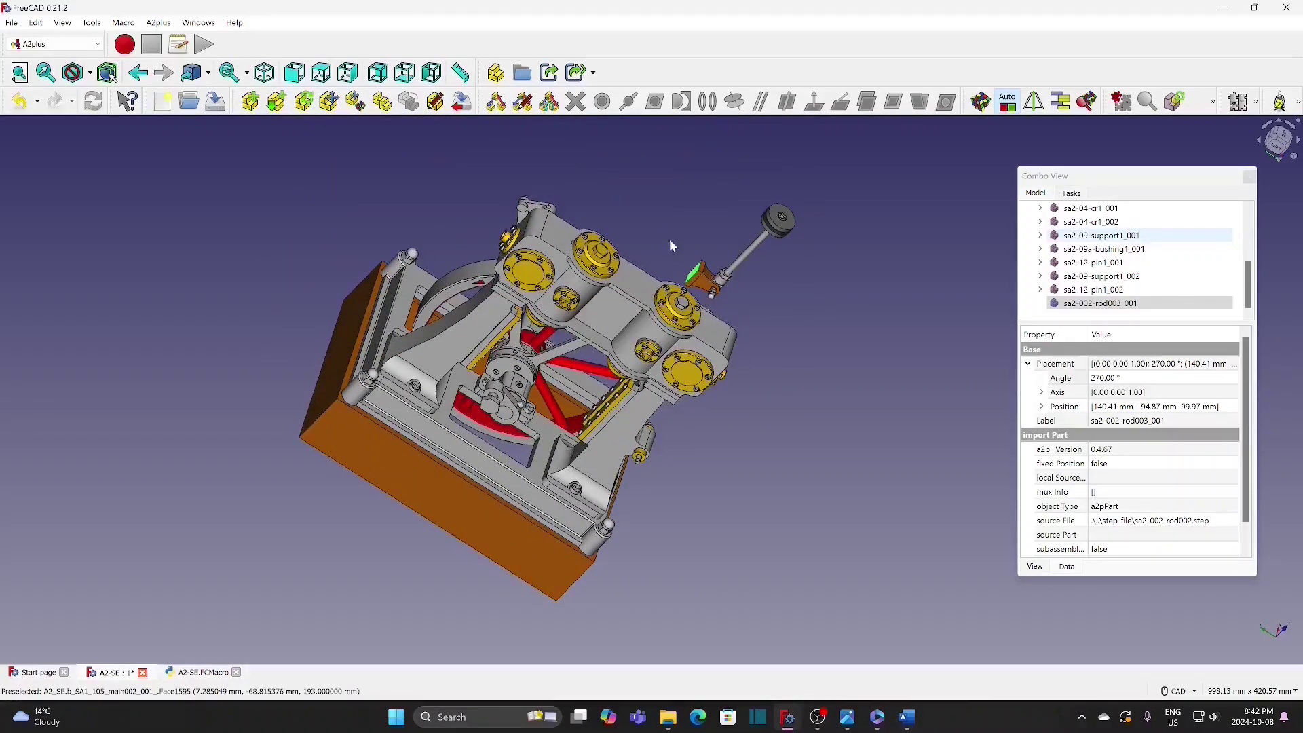
click(669, 239)
click(699, 277)
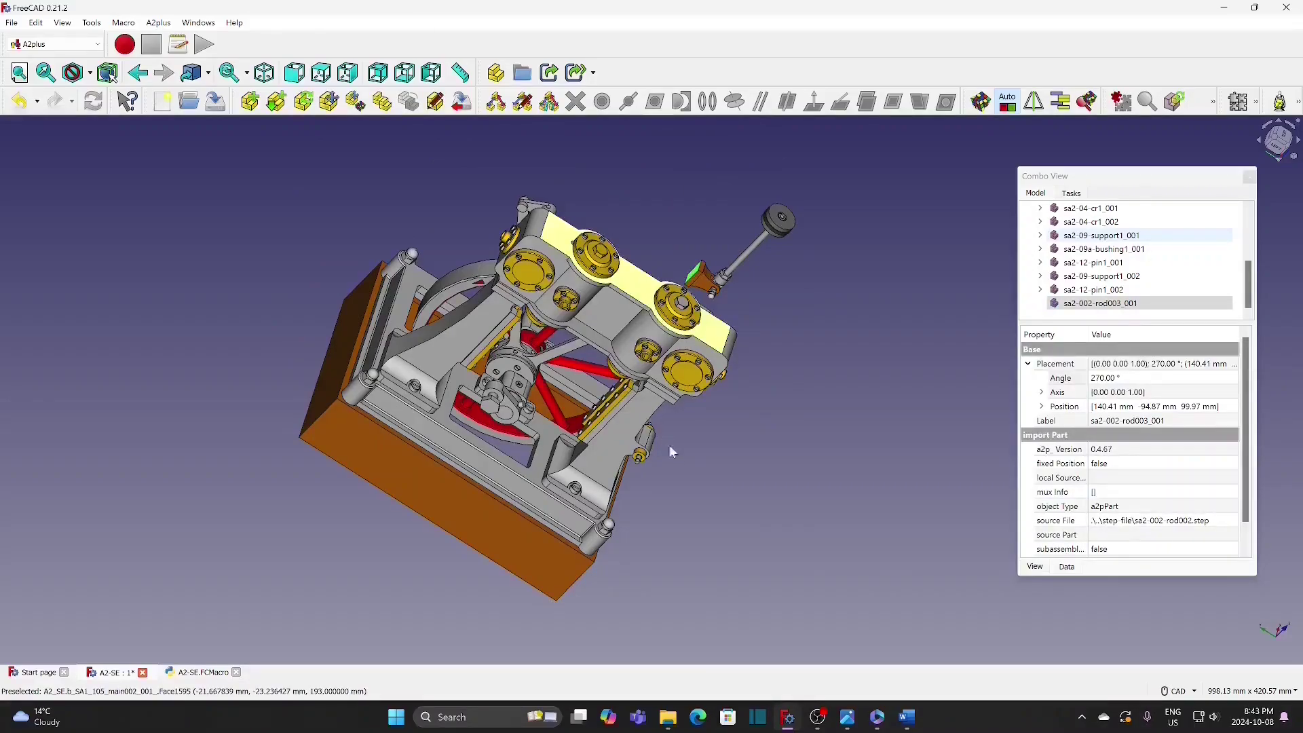
middle_drag(701, 499, 554, 432)
scroll(626, 474, up, 3)
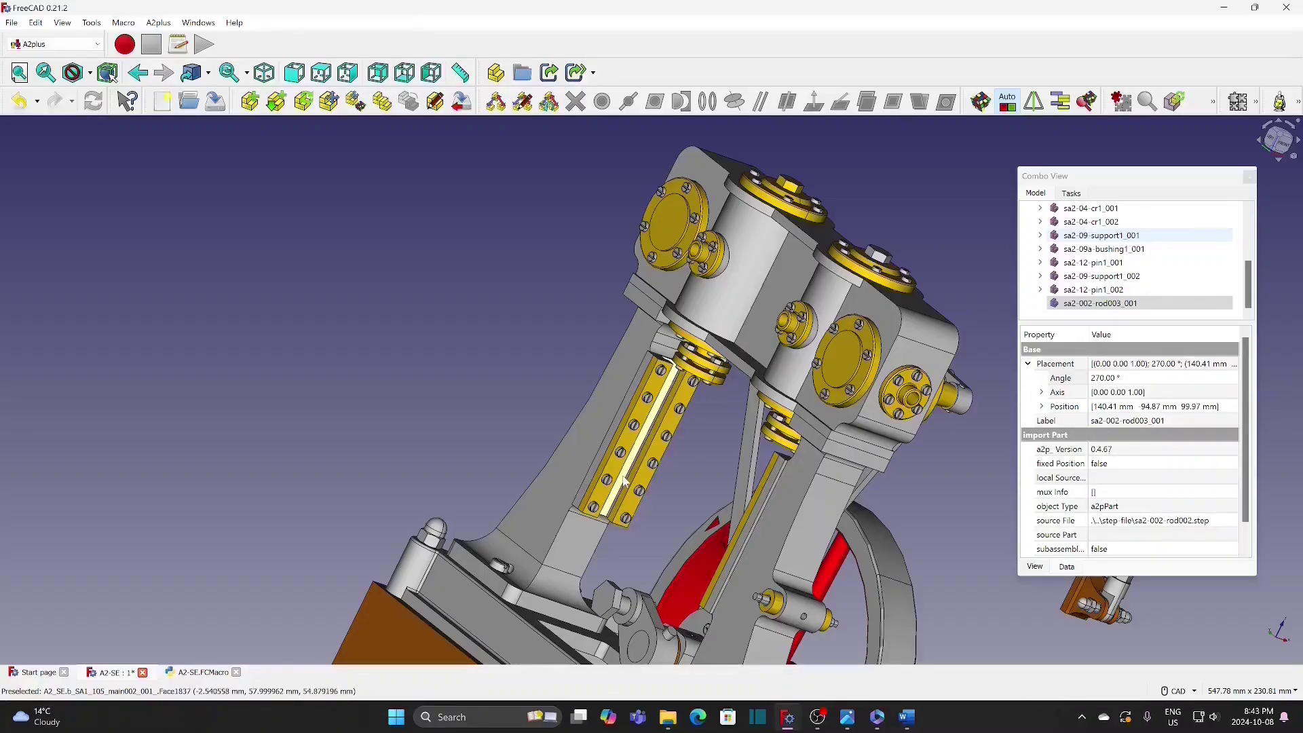
click(626, 481)
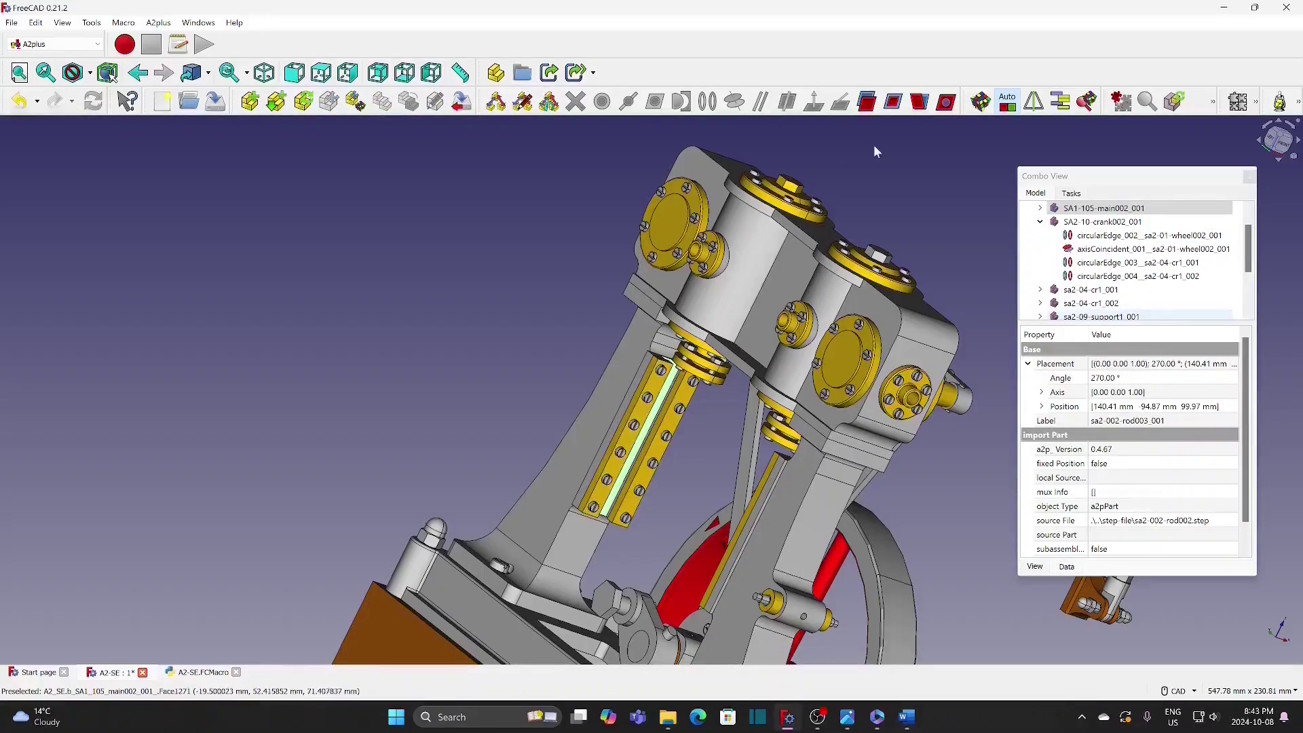
click(869, 281)
click(842, 435)
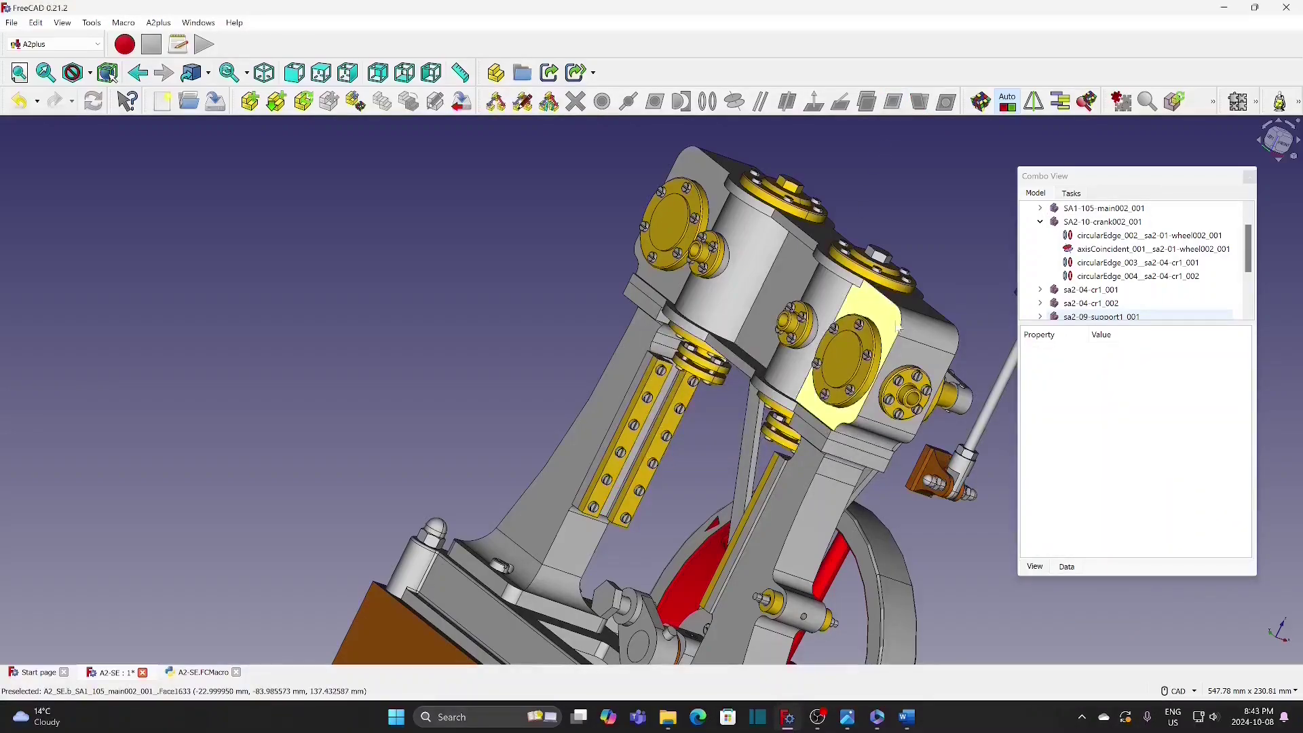
Step: Add an opposed axis-coincident constraint between the piston's circular edge and the gland under the first cylinder, with lock rotation False
scroll(972, 251, down, 5)
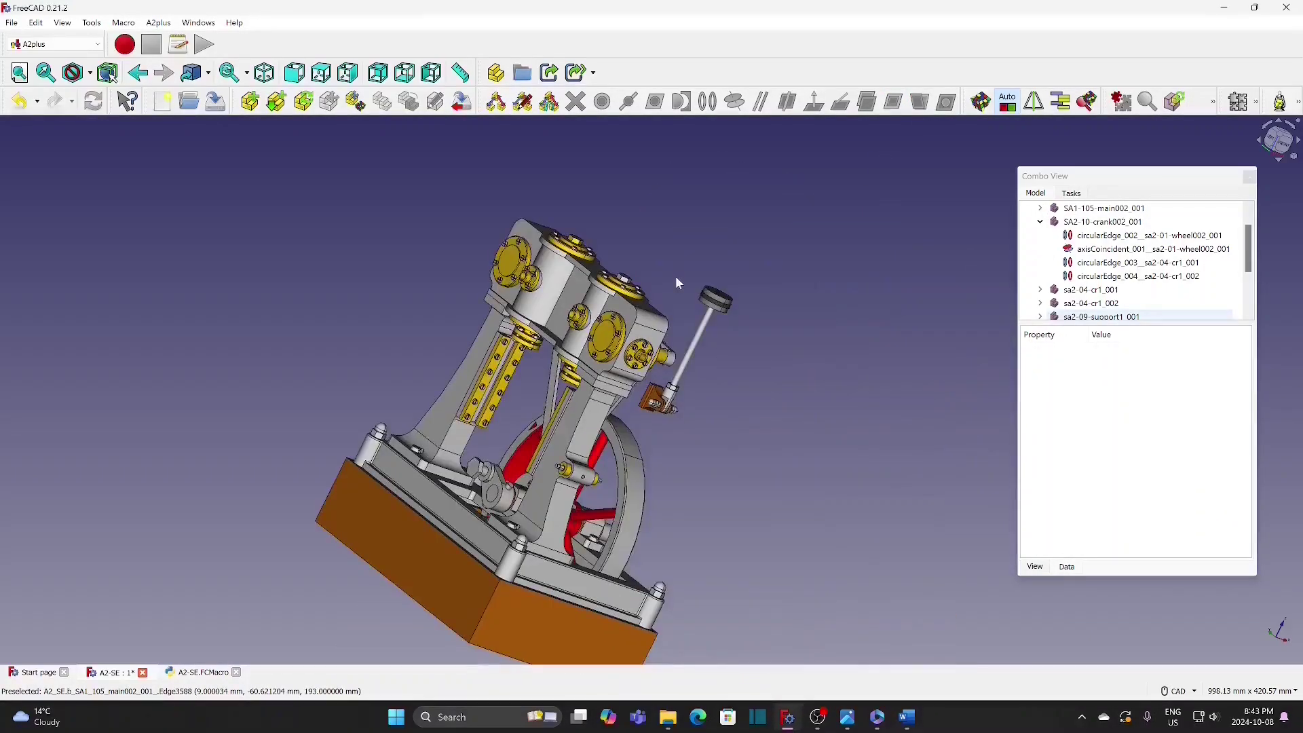
middle_drag(676, 277, 639, 428)
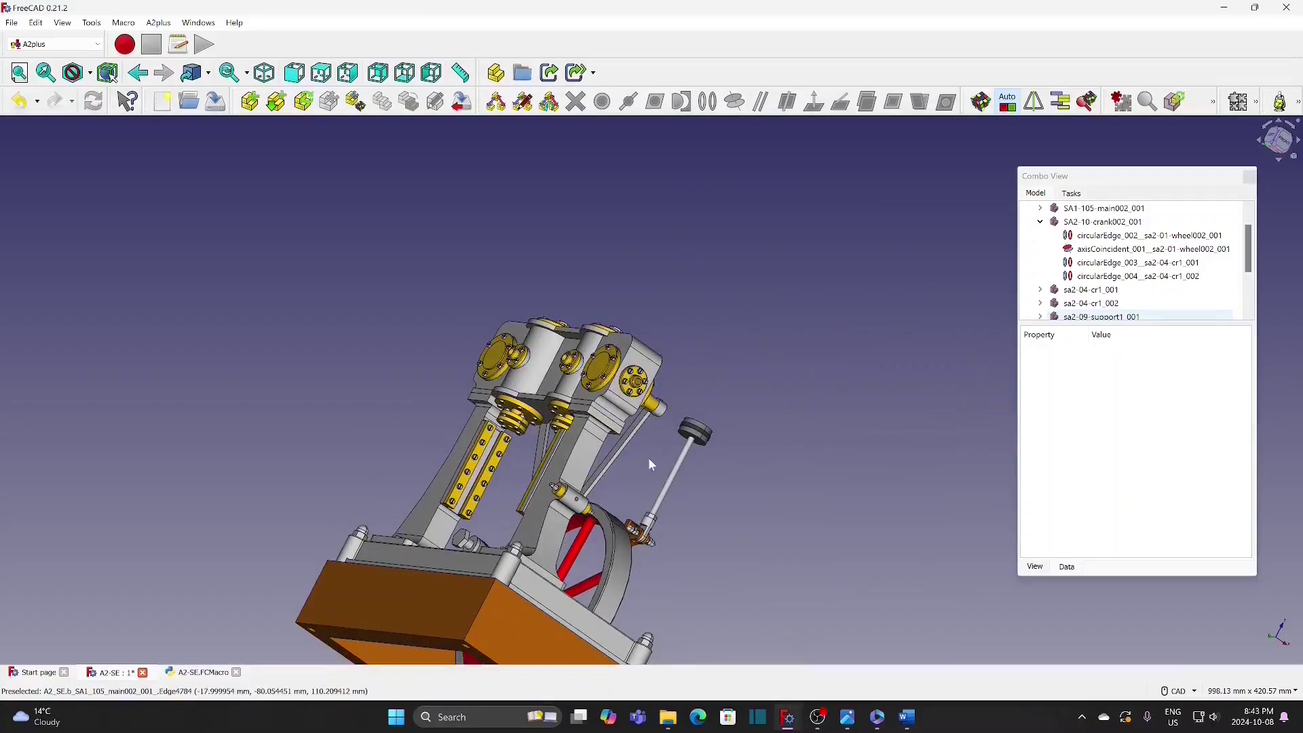
scroll(649, 458, up, 3)
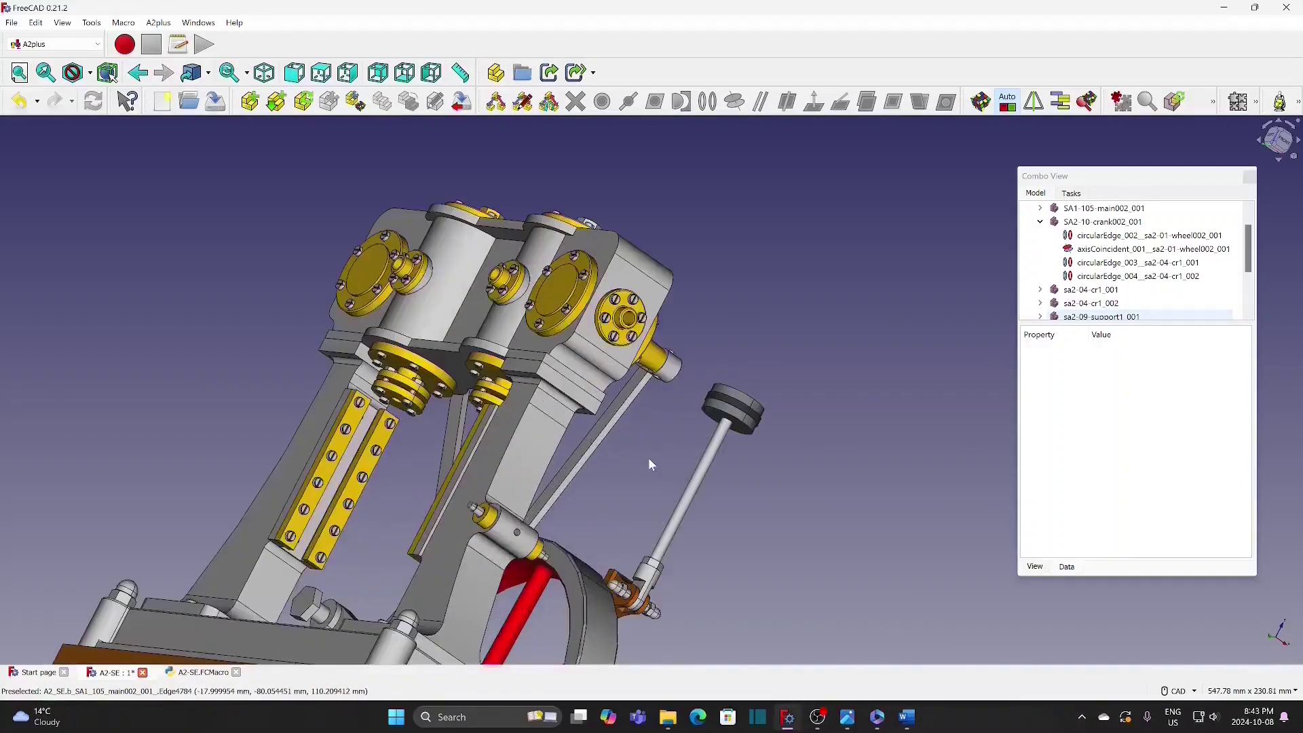
click(751, 432)
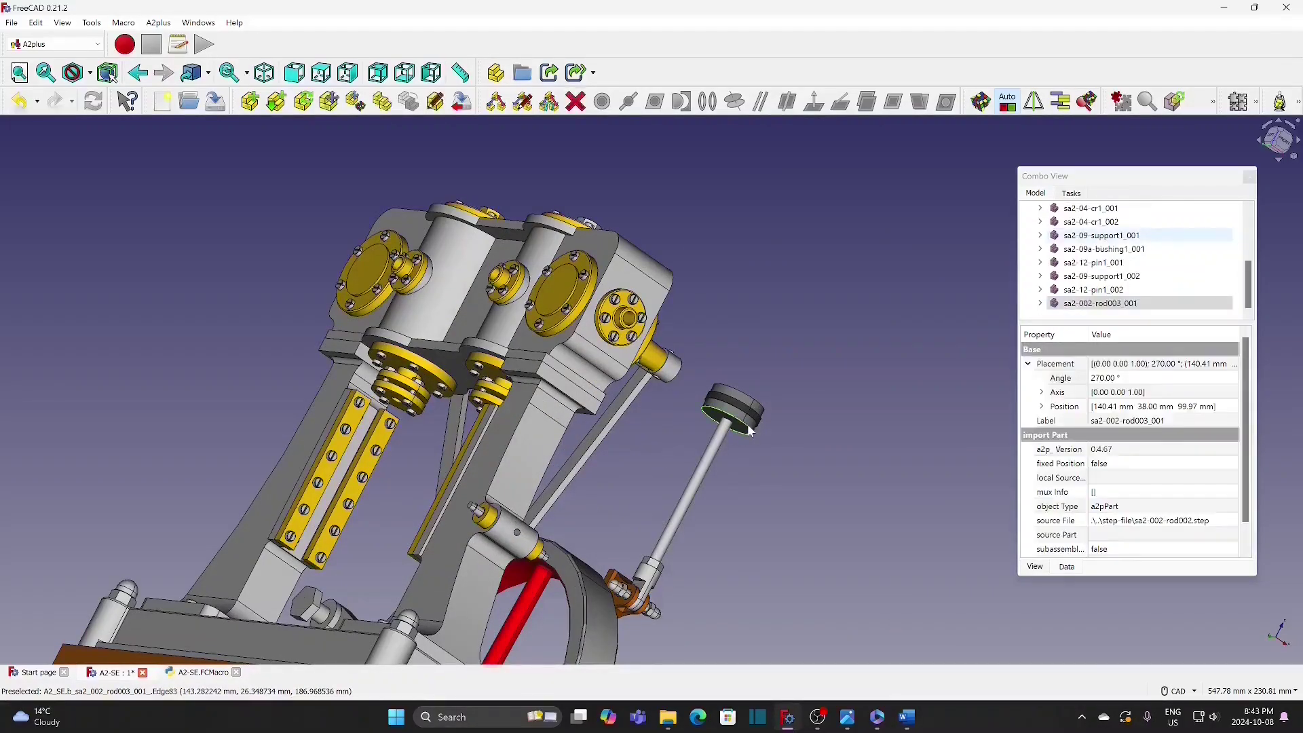
ctrl+click(421, 414)
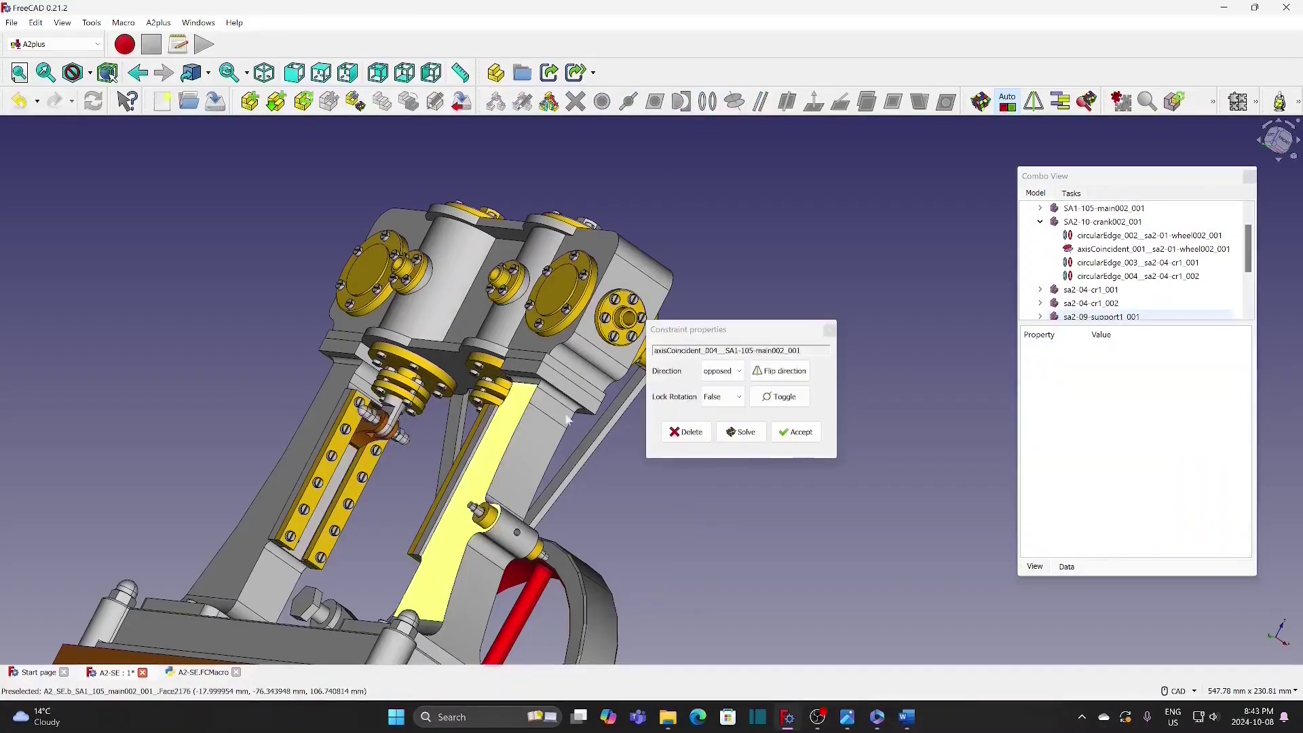
click(797, 431)
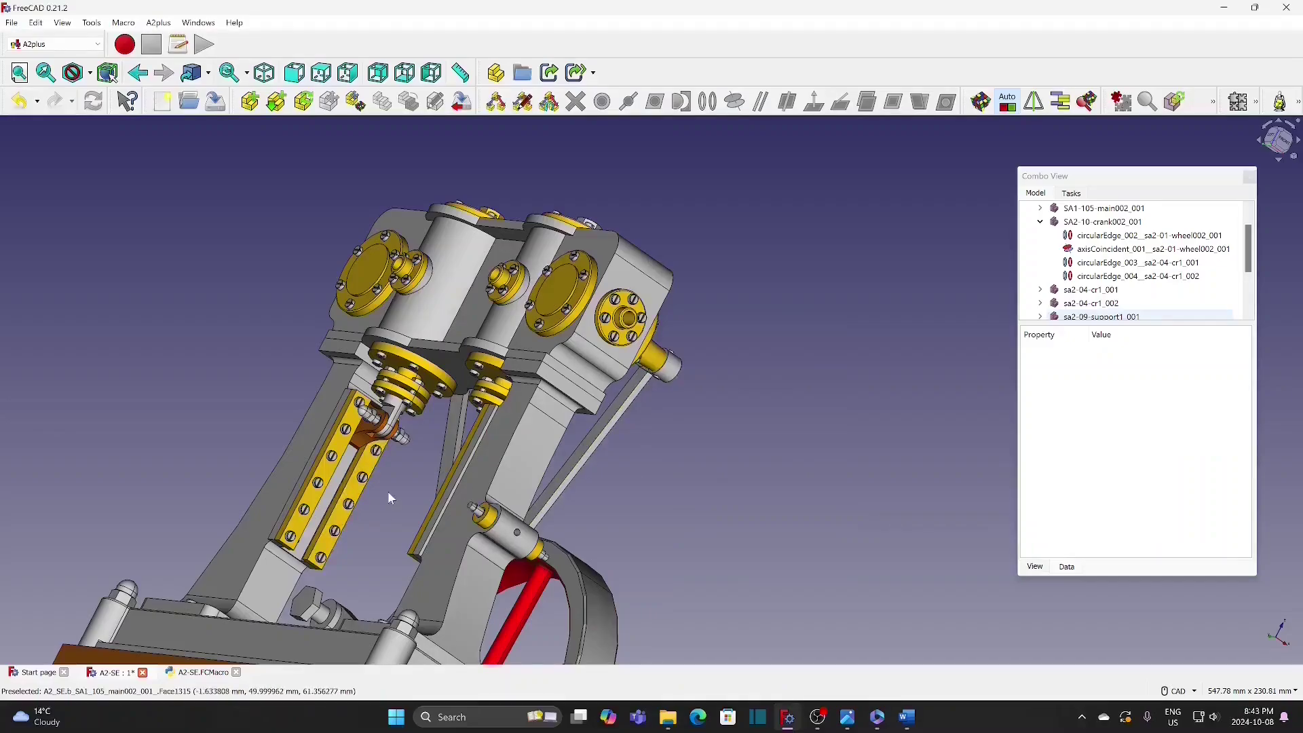
Step: Duplicate the constrained piston rod and place the copy in the free space beside the engine
click(364, 443)
right_click(364, 442)
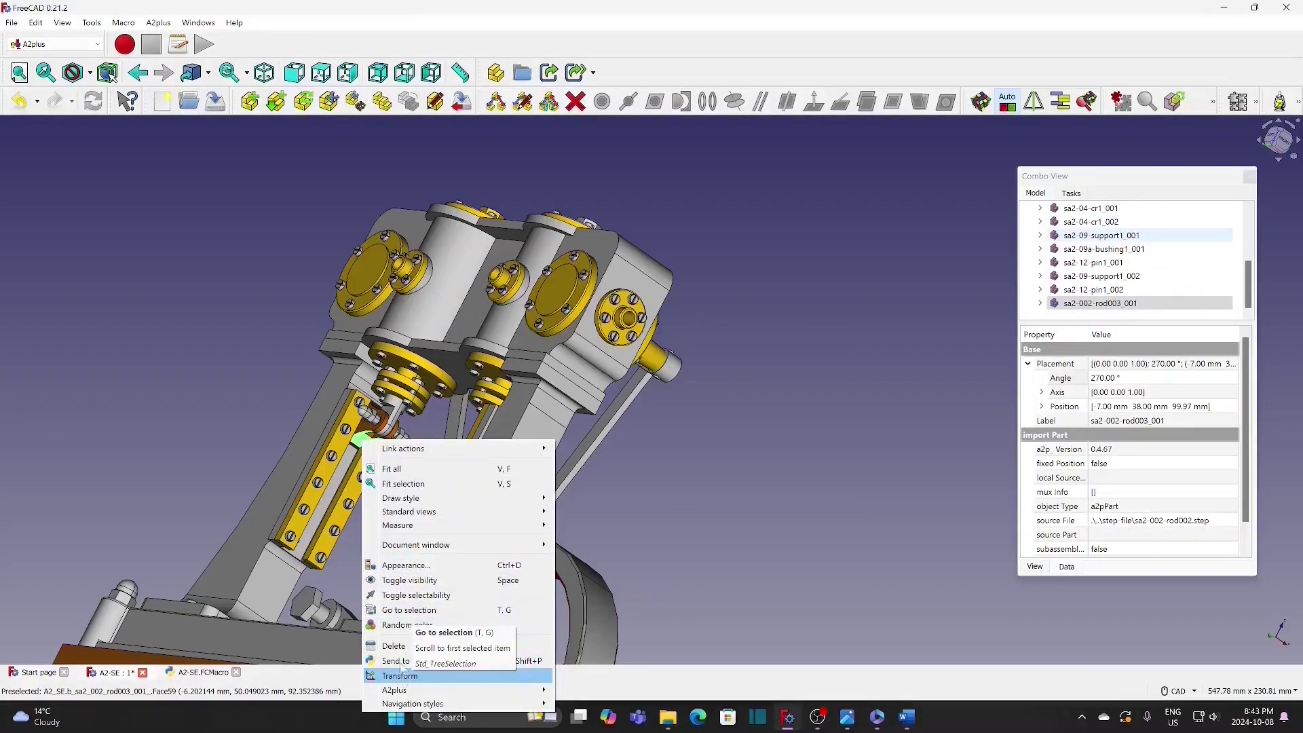
click(382, 102)
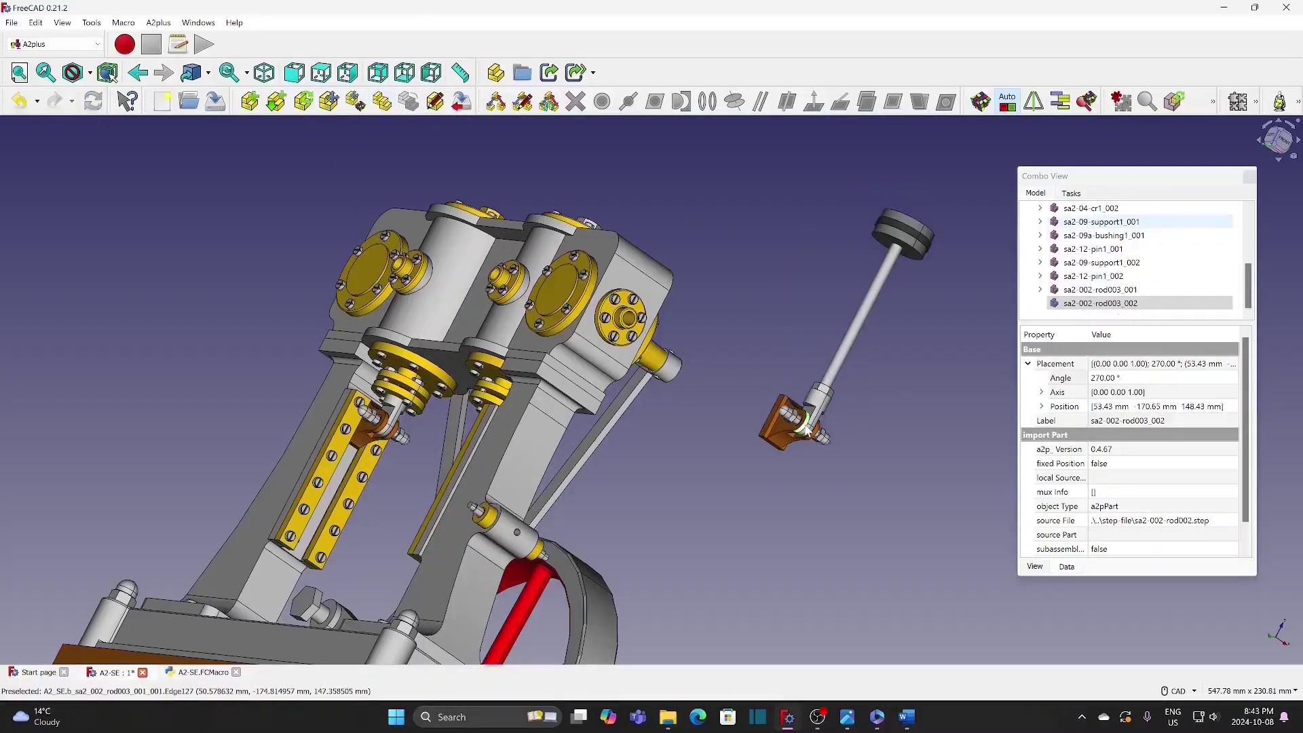
click(791, 427)
Step: Rotate the copied piston rod 180° about its vertical axis using Transform
scroll(734, 421, down, 1)
scroll(732, 416, down, 1)
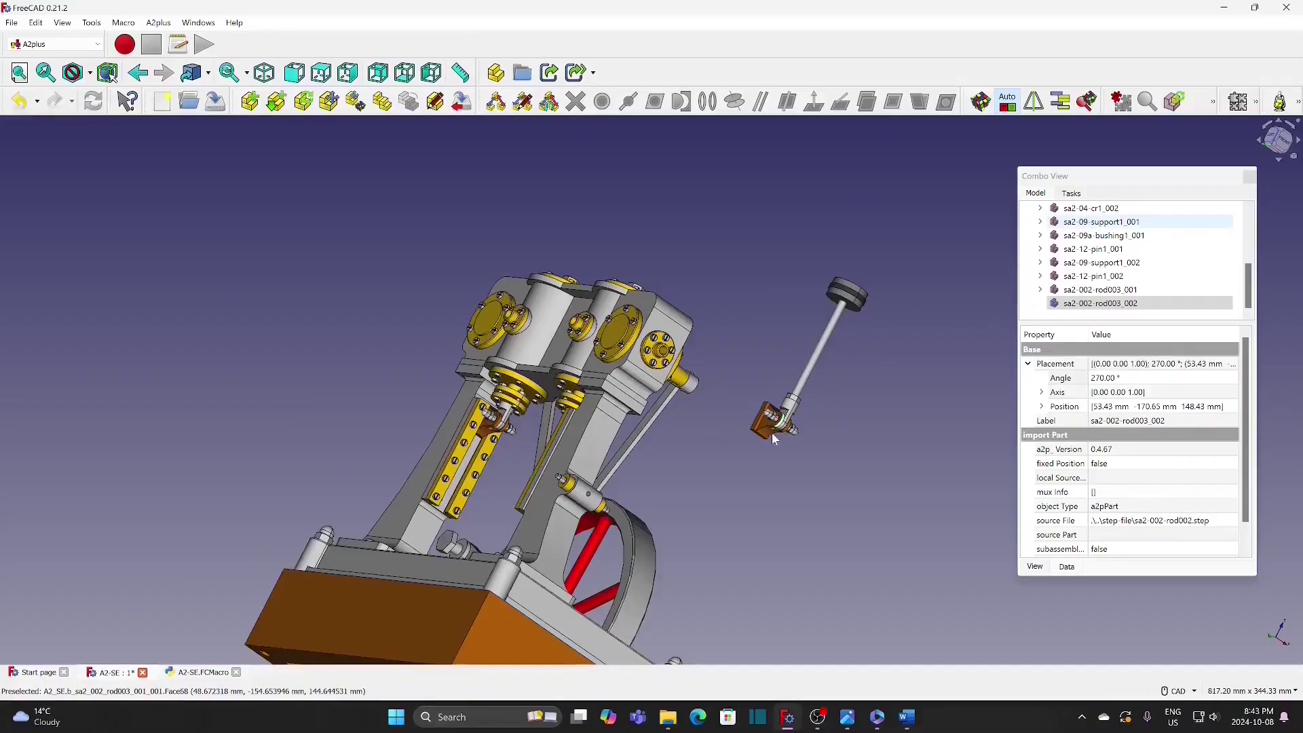
right_click(767, 421)
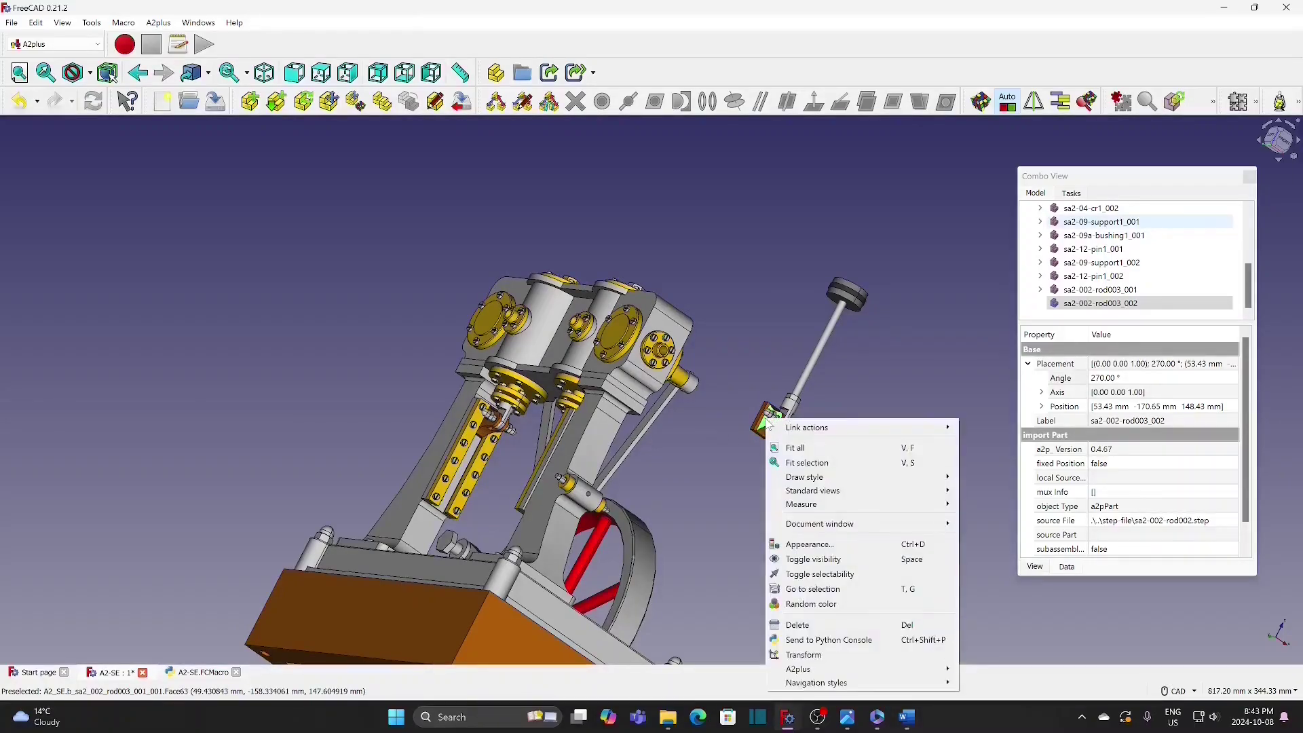
click(810, 620)
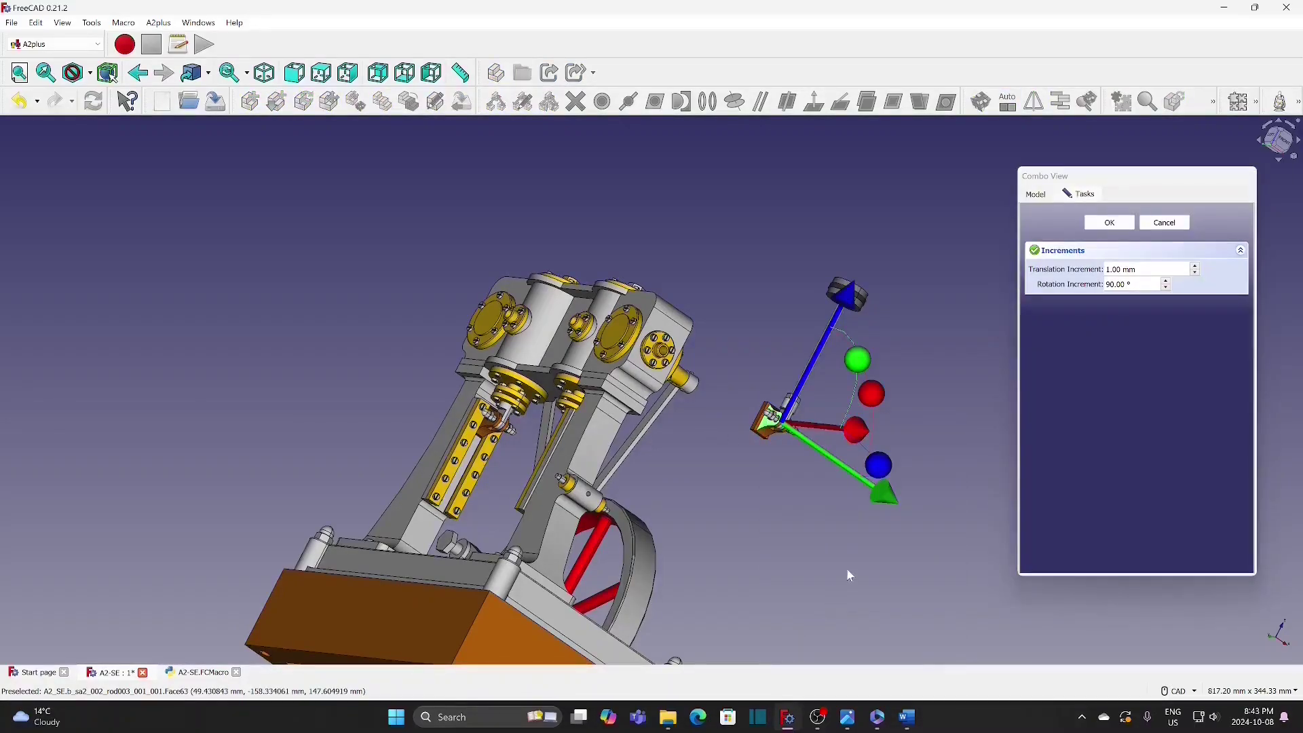
drag(883, 467, 688, 401)
middle_drag(698, 495, 741, 509)
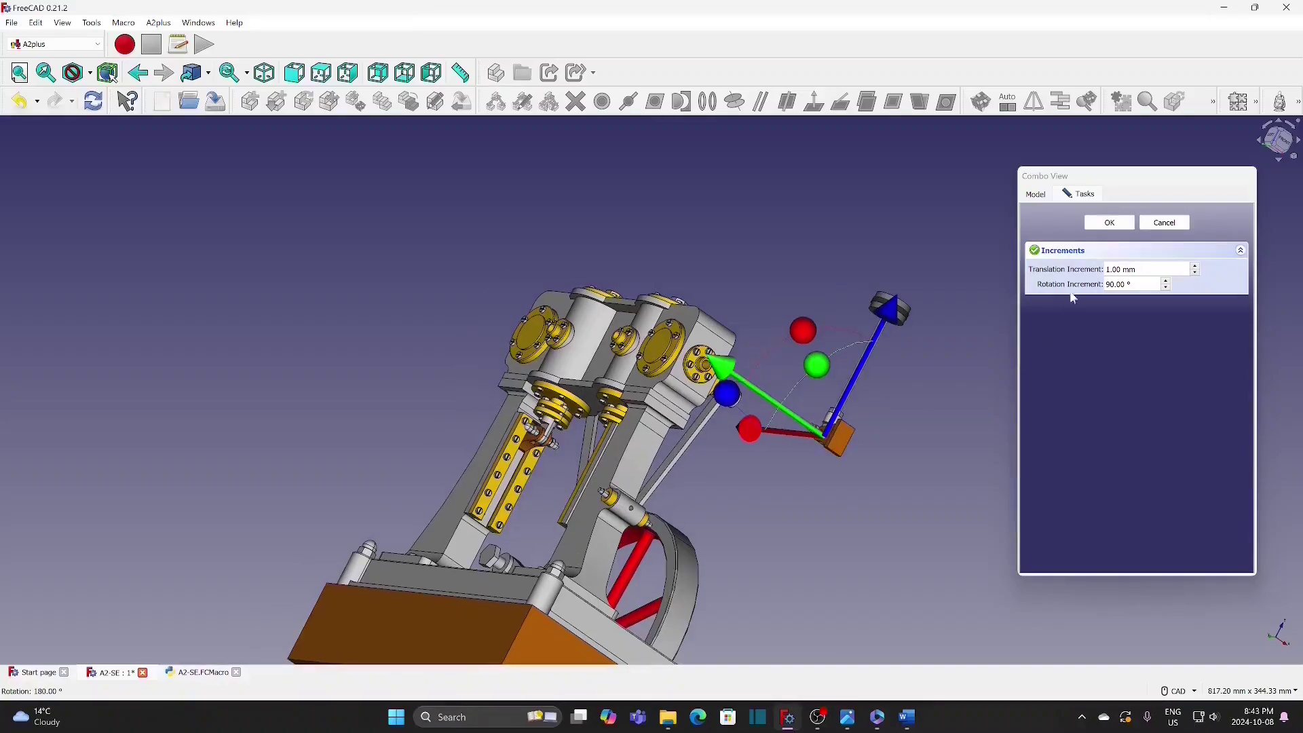
click(1112, 223)
Step: Constrain the copied rod's slider block face plane-coincident with the opposite column's guide face, aligned with a 0.00 mm offset
middle_drag(866, 492, 797, 360)
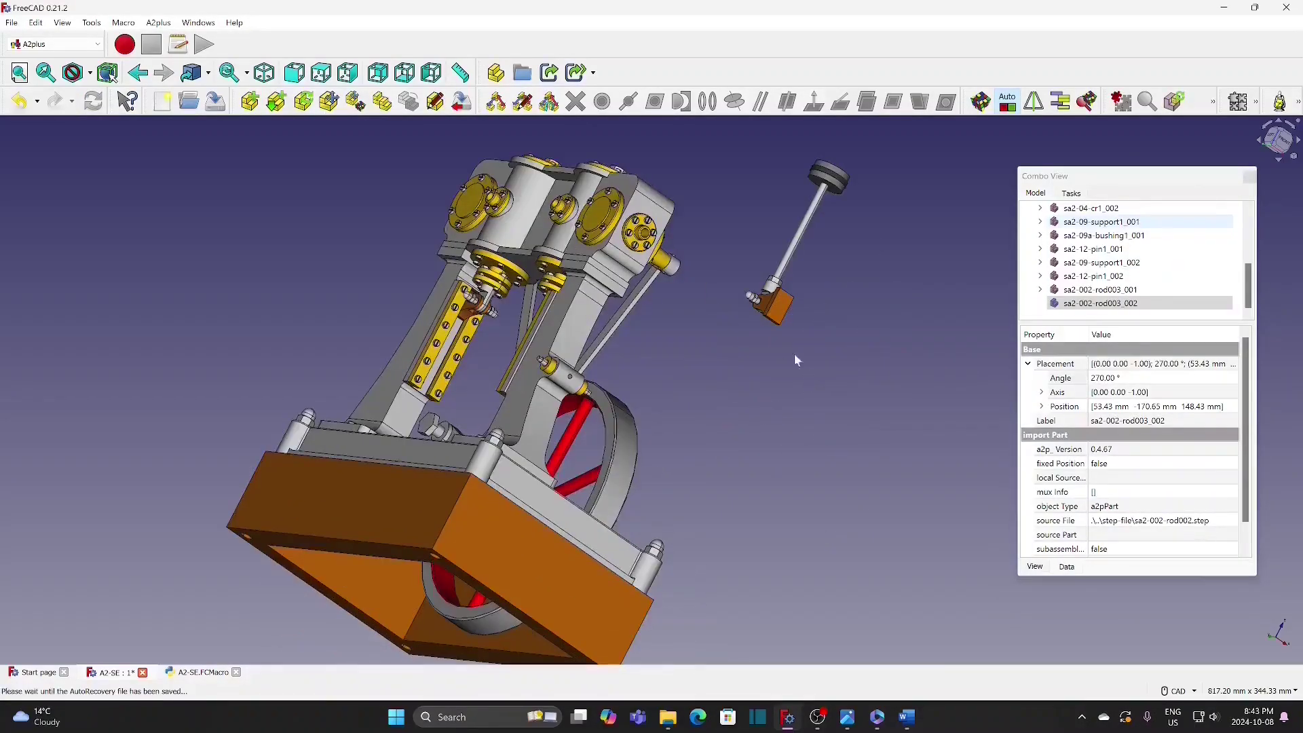
scroll(537, 425, down, 2)
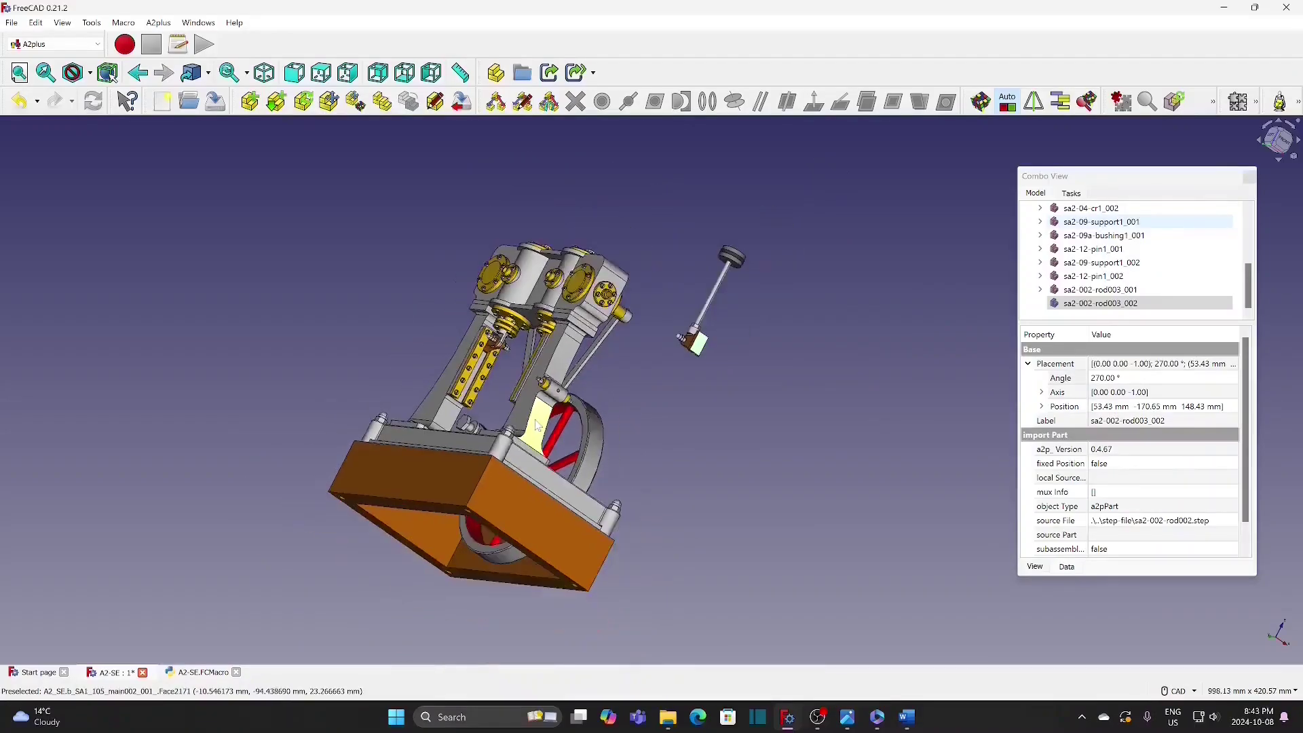
middle_drag(500, 397, 475, 424)
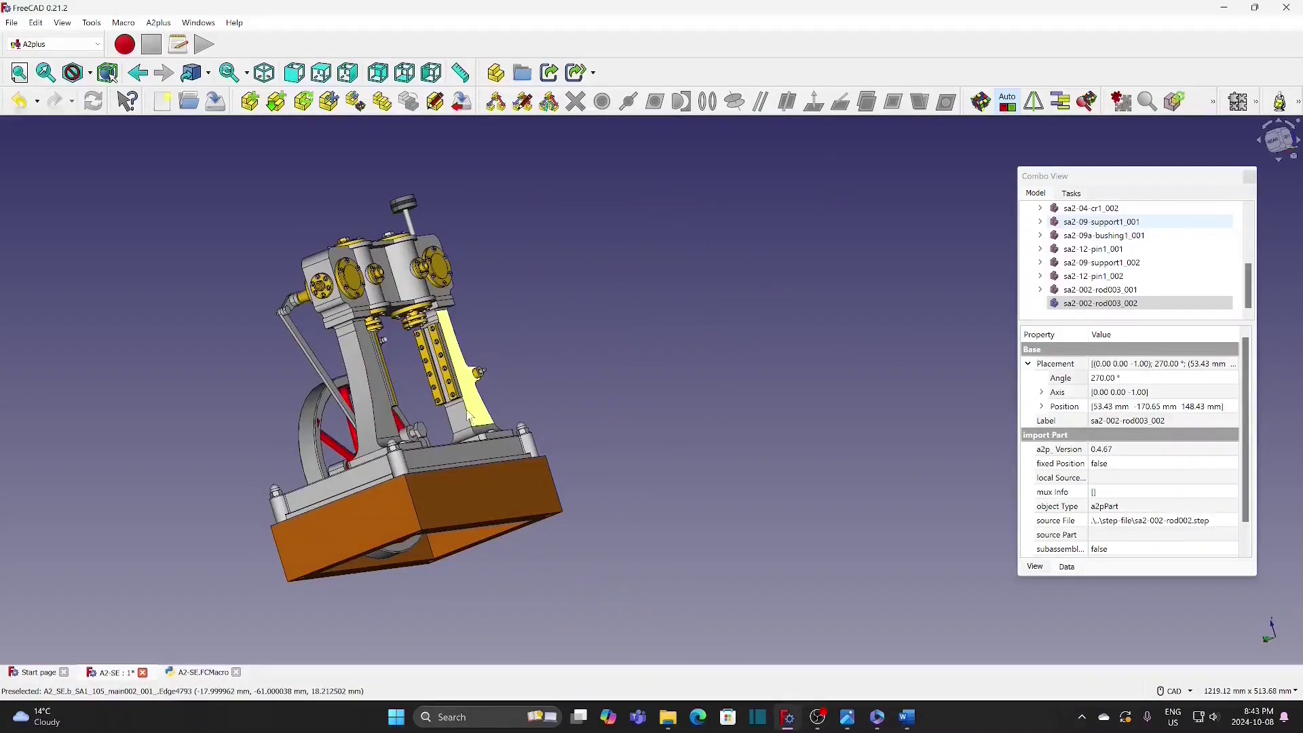
scroll(468, 416, up, 2)
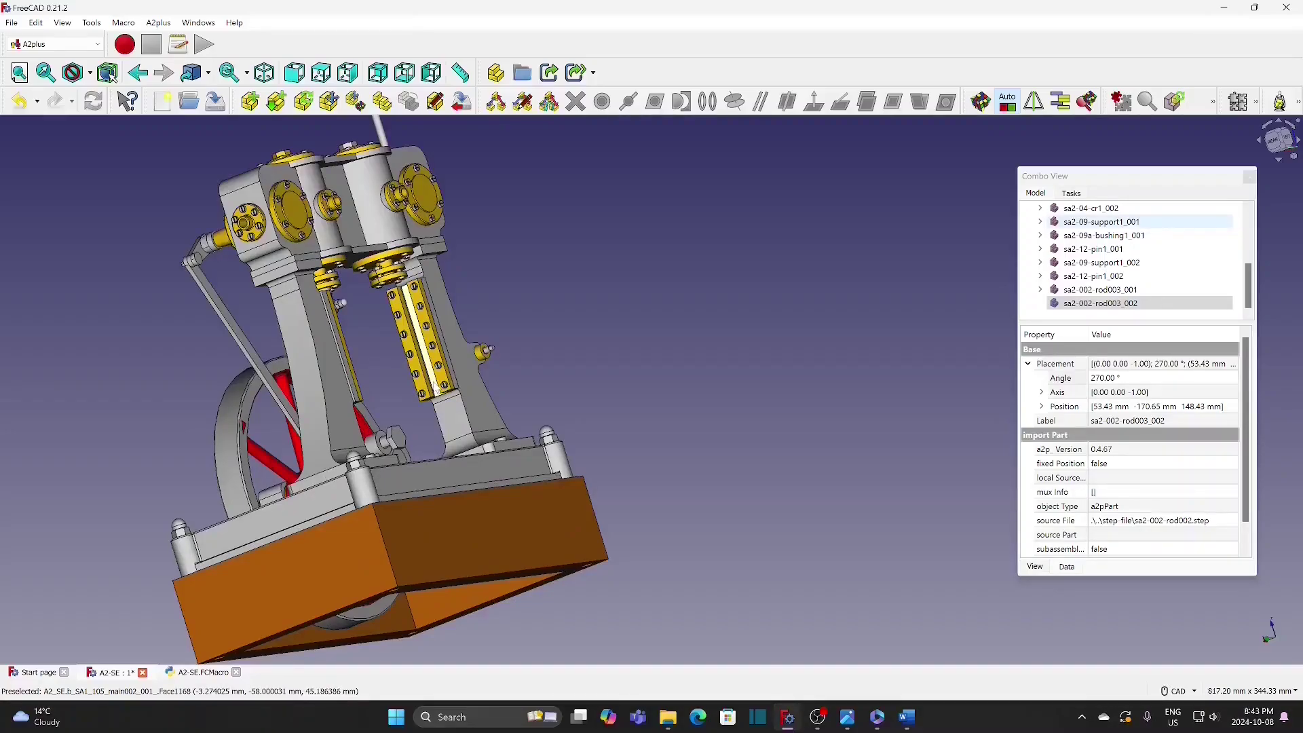
click(436, 388)
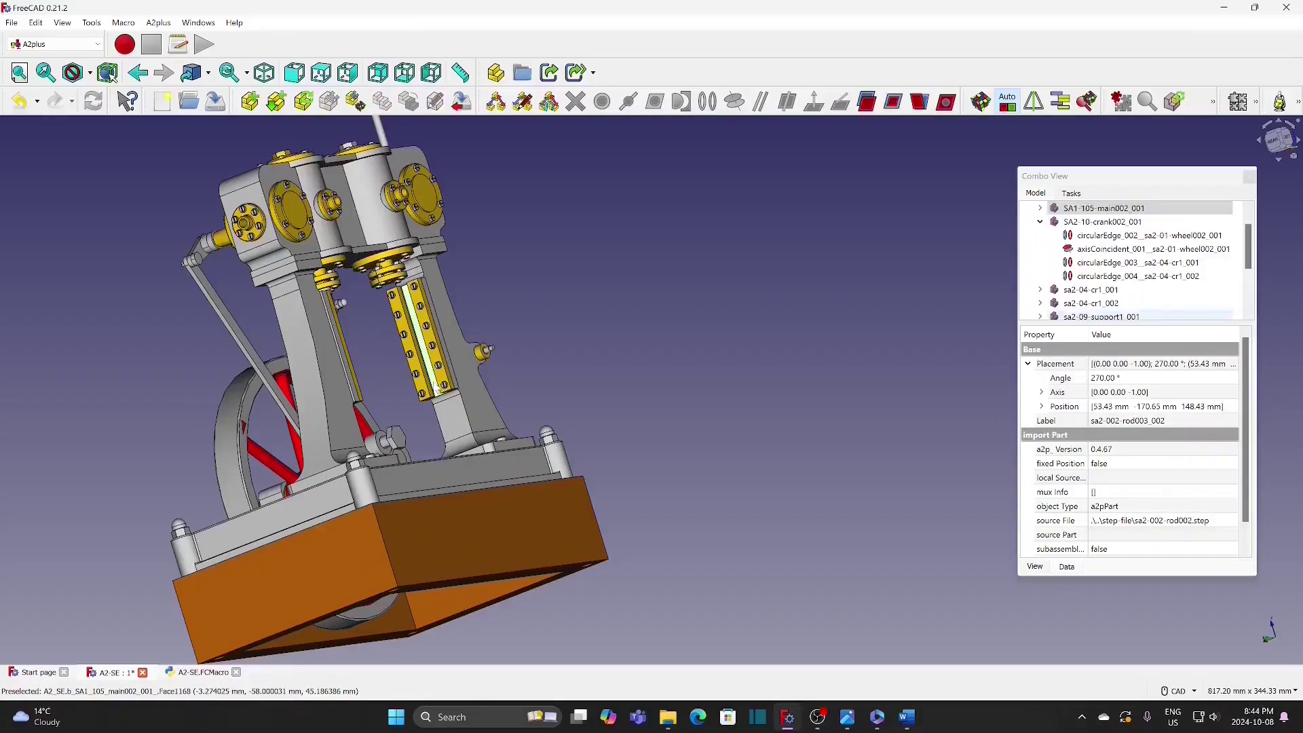
click(895, 107)
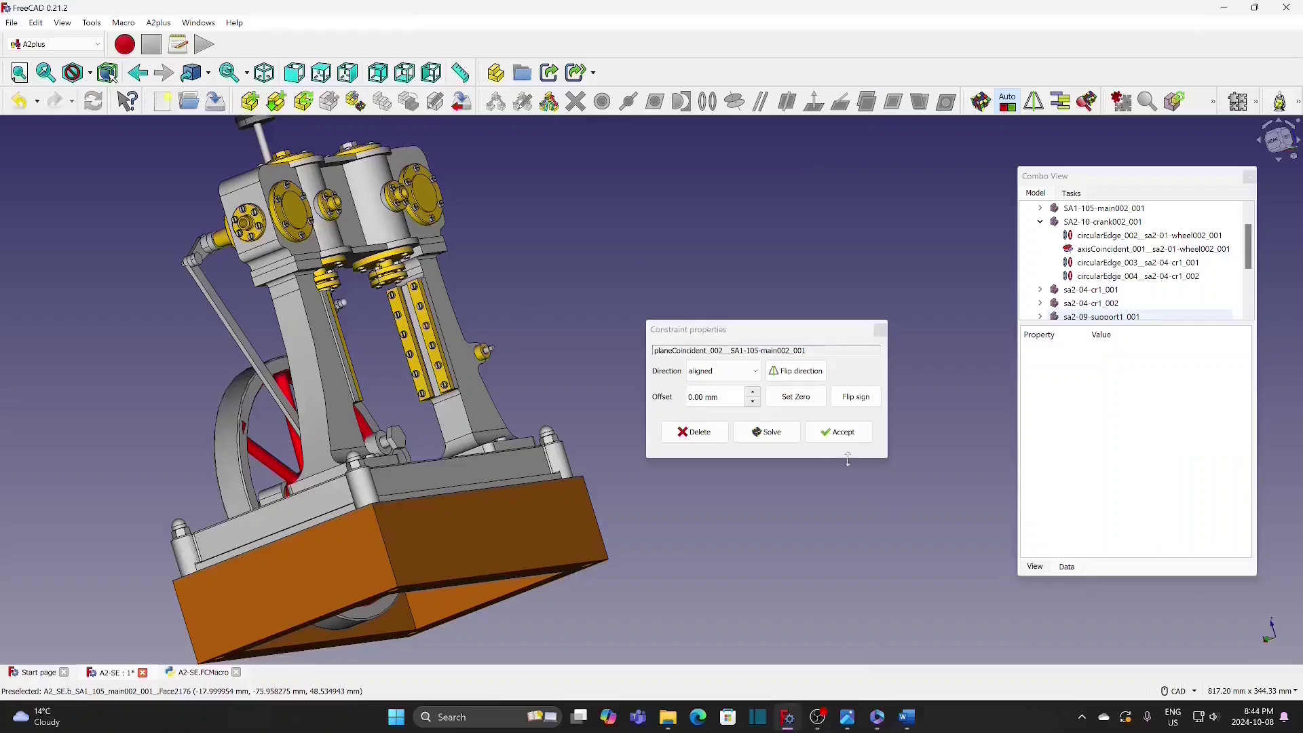
click(853, 431)
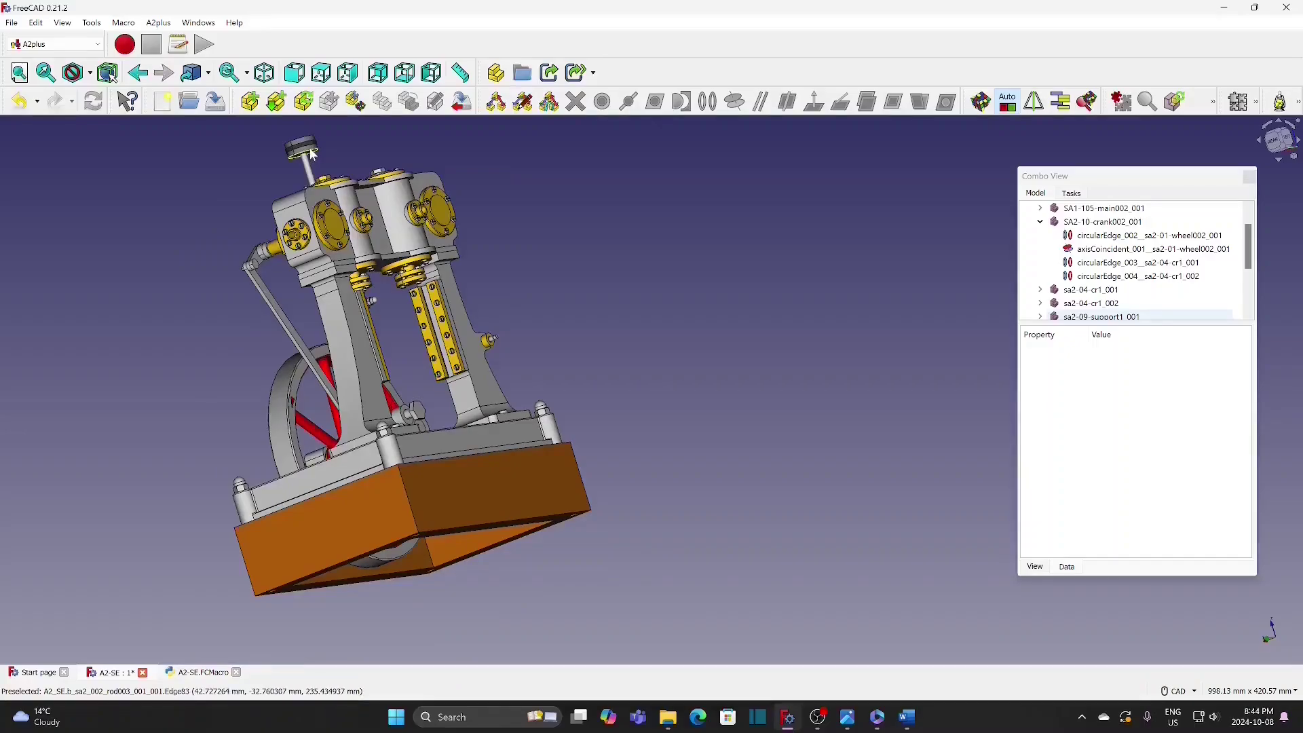
Step: Add an aligned axis-coincident constraint between the copied rod's piston edge and the second cylinder's gland, with lock rotation False
click(313, 155)
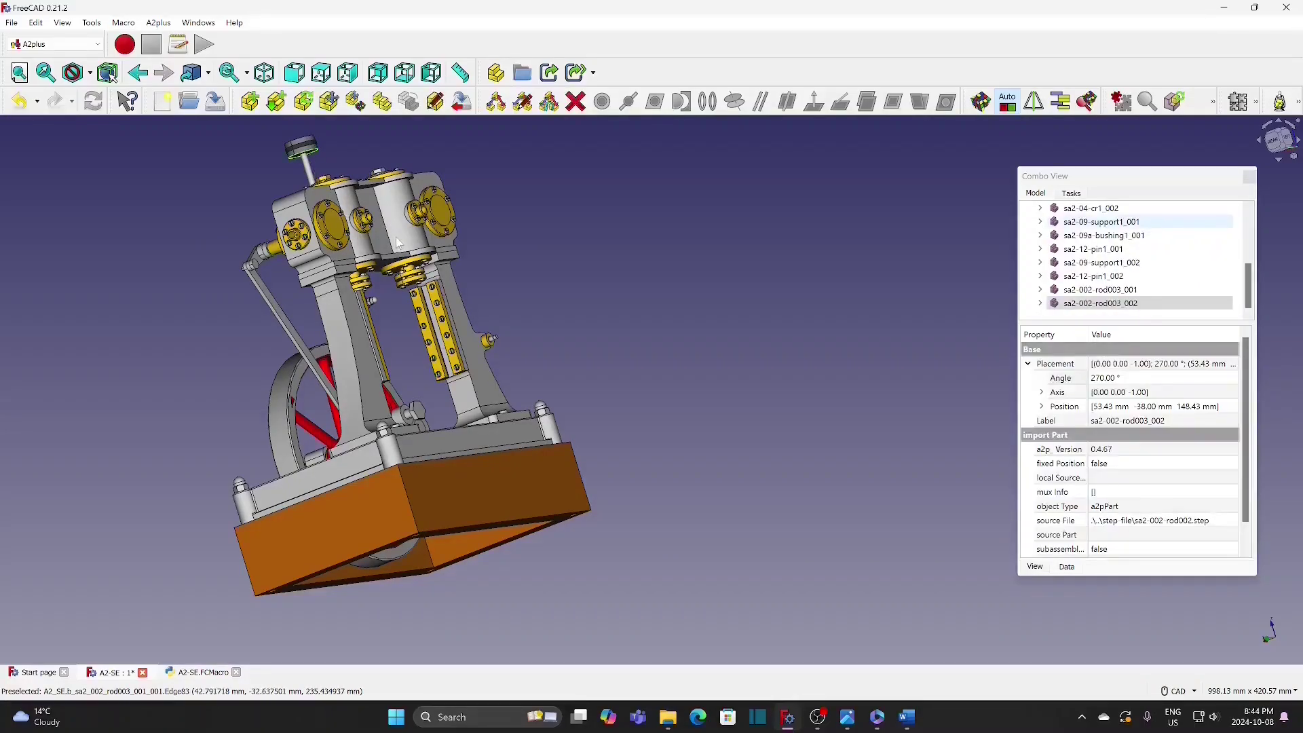
scroll(400, 258, up, 3)
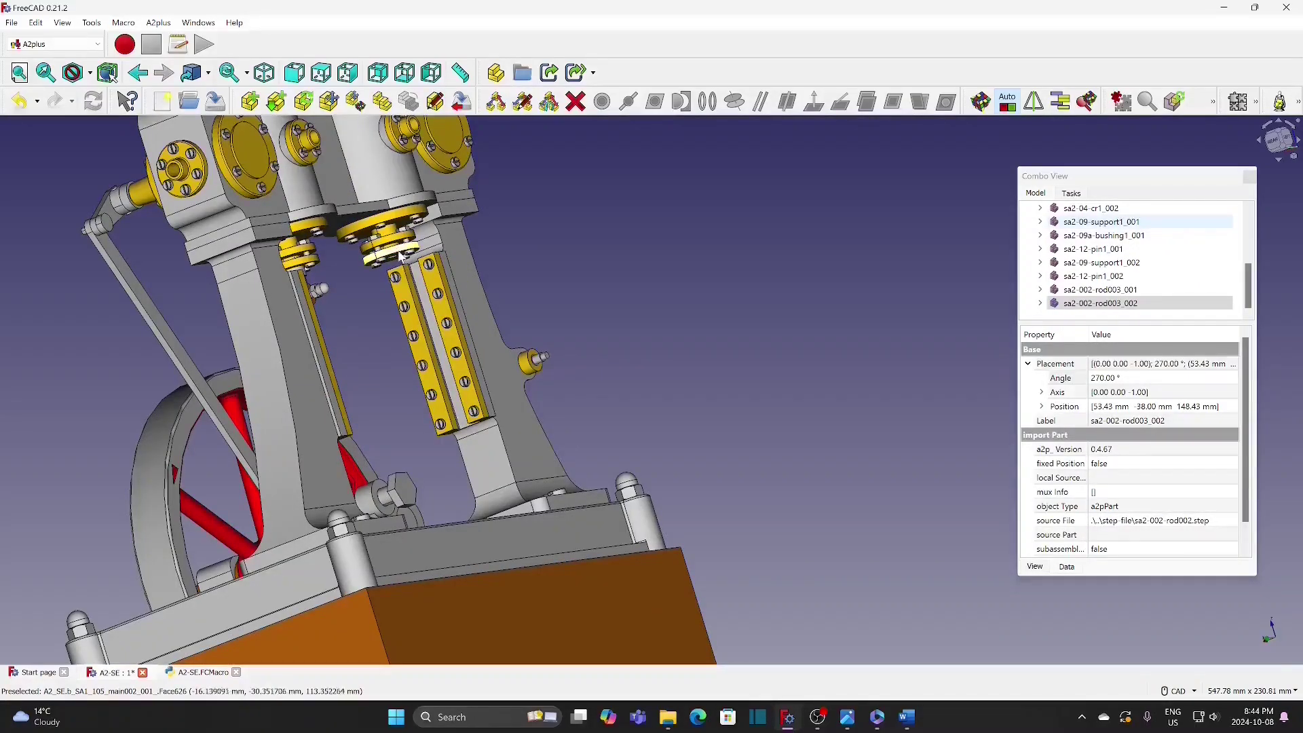
click(400, 257)
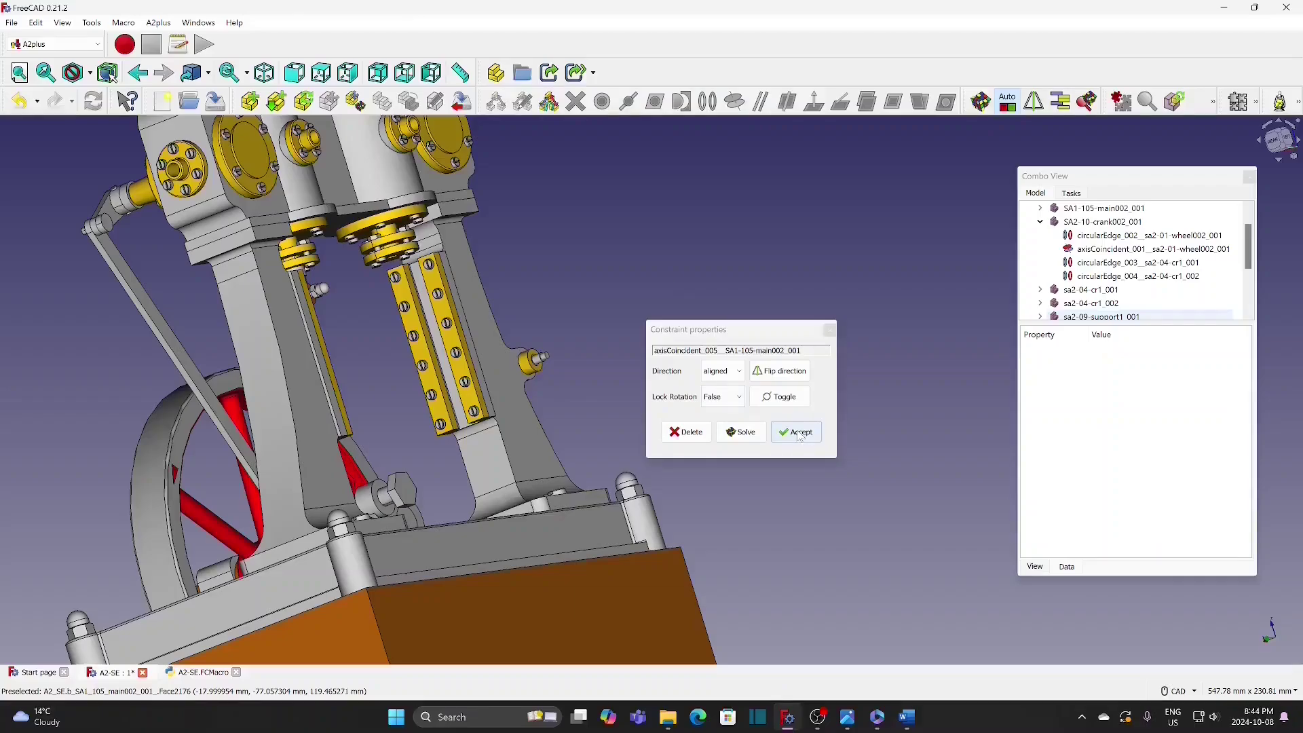
click(798, 433)
Step: Move the second piston rod down 59 mm along its vertical axis into the cylinder using Transform
scroll(624, 216, down, 2)
middle_drag(621, 216, 630, 331)
scroll(628, 329, down, 1)
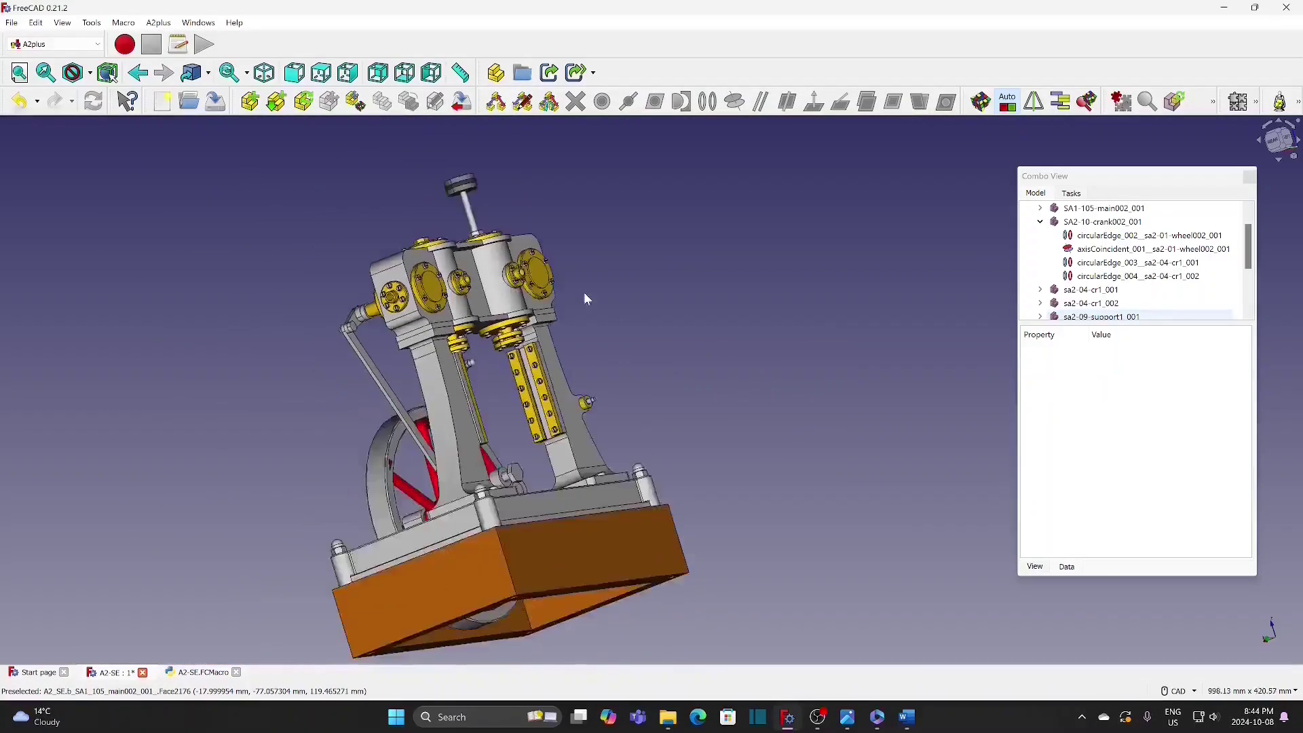
click(467, 182)
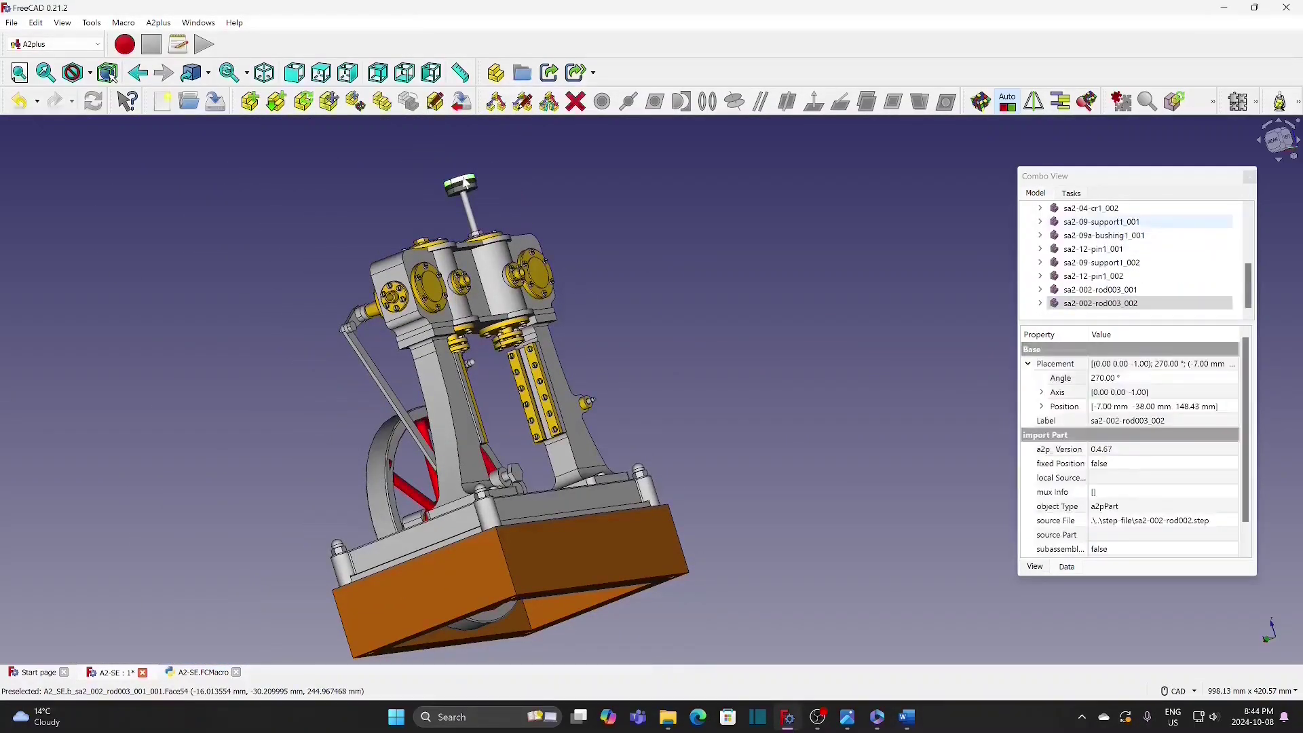
right_click(467, 181)
click(499, 409)
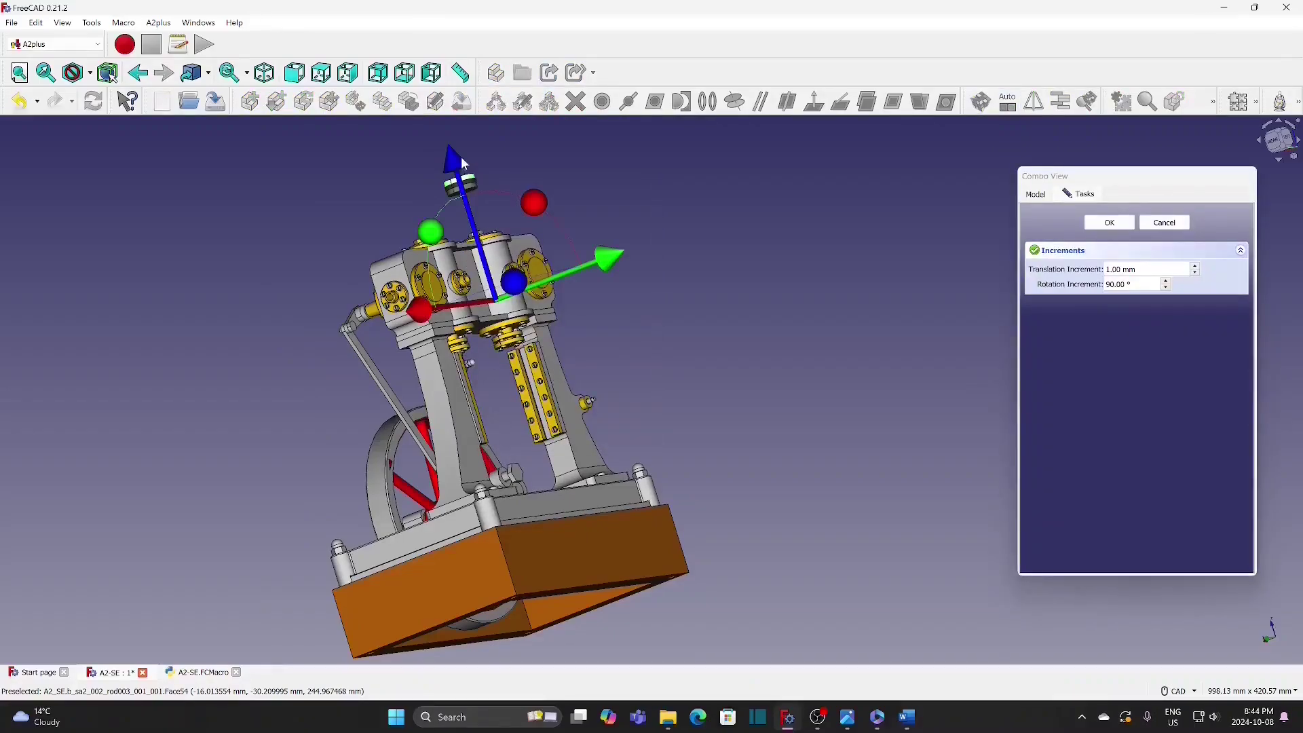
drag(454, 165, 471, 224)
click(1110, 223)
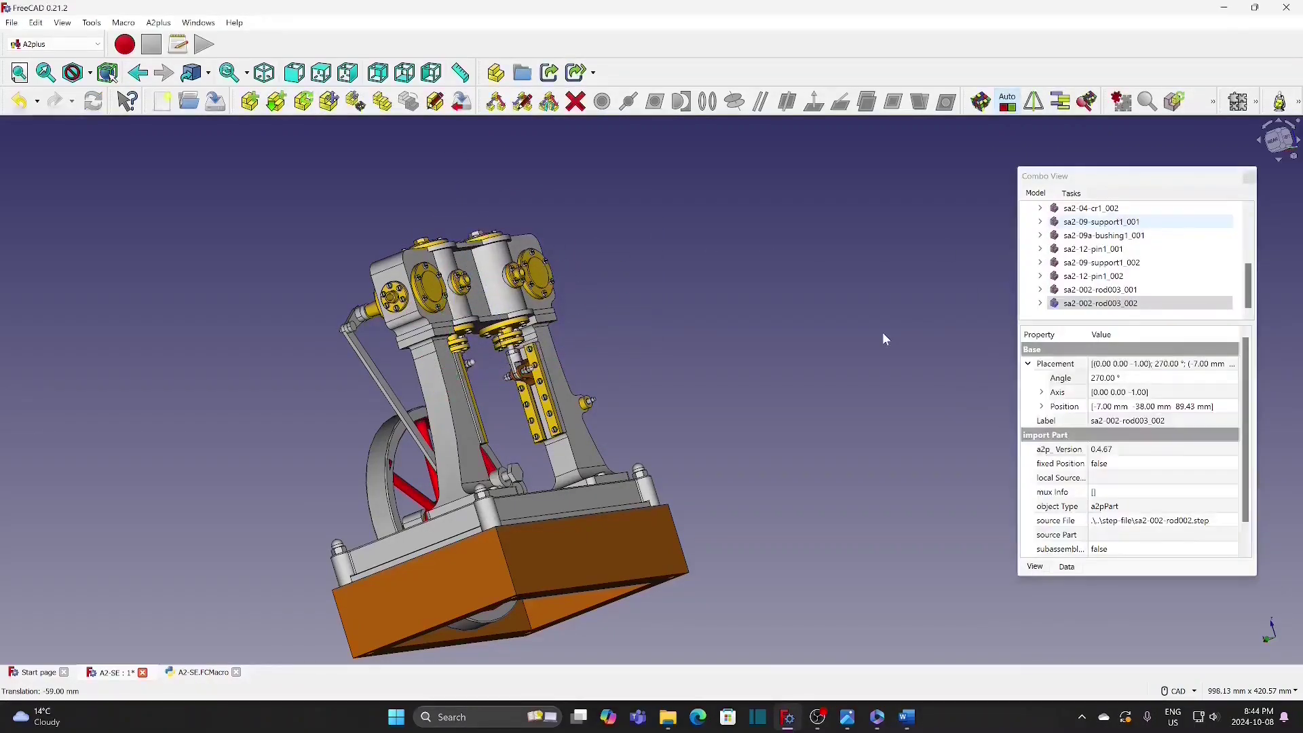
middle_drag(847, 387, 623, 428)
middle_drag(851, 418, 833, 402)
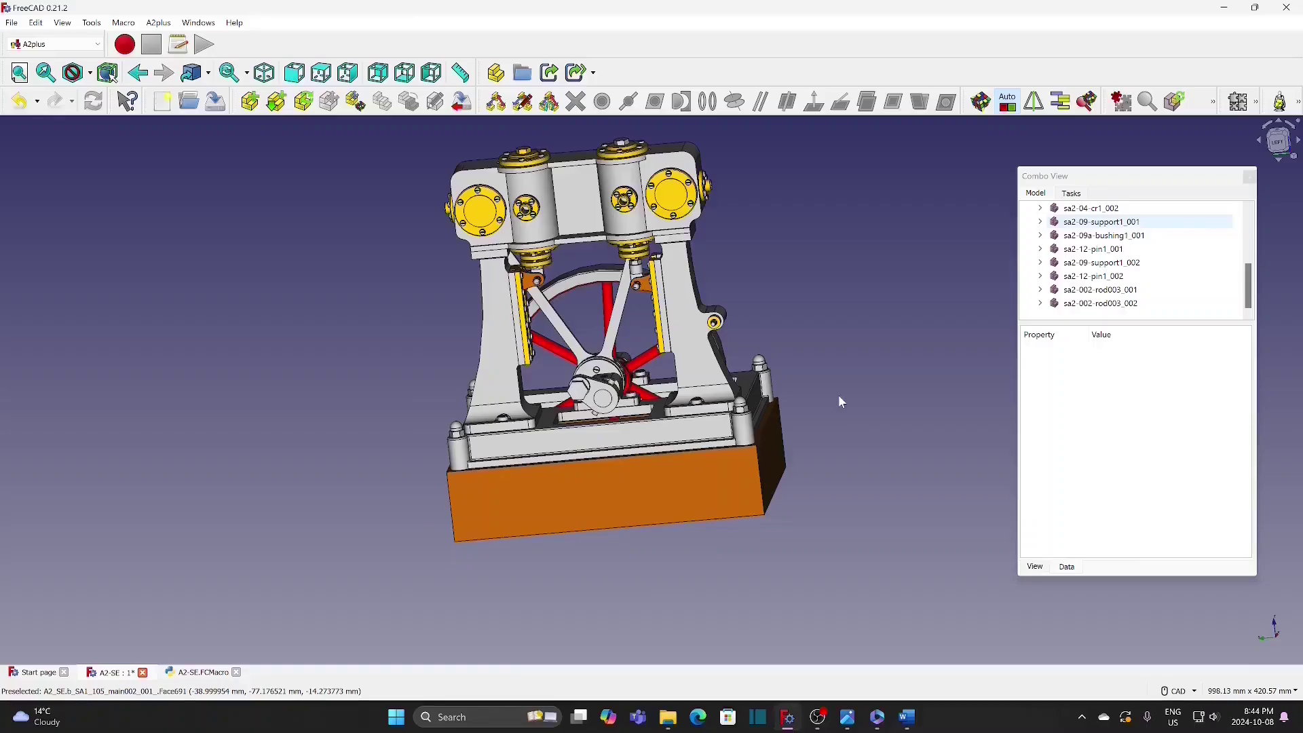
Step: Import sa2-03-tri001.step into the assembly and place it in the empty space beside the engine
click(249, 102)
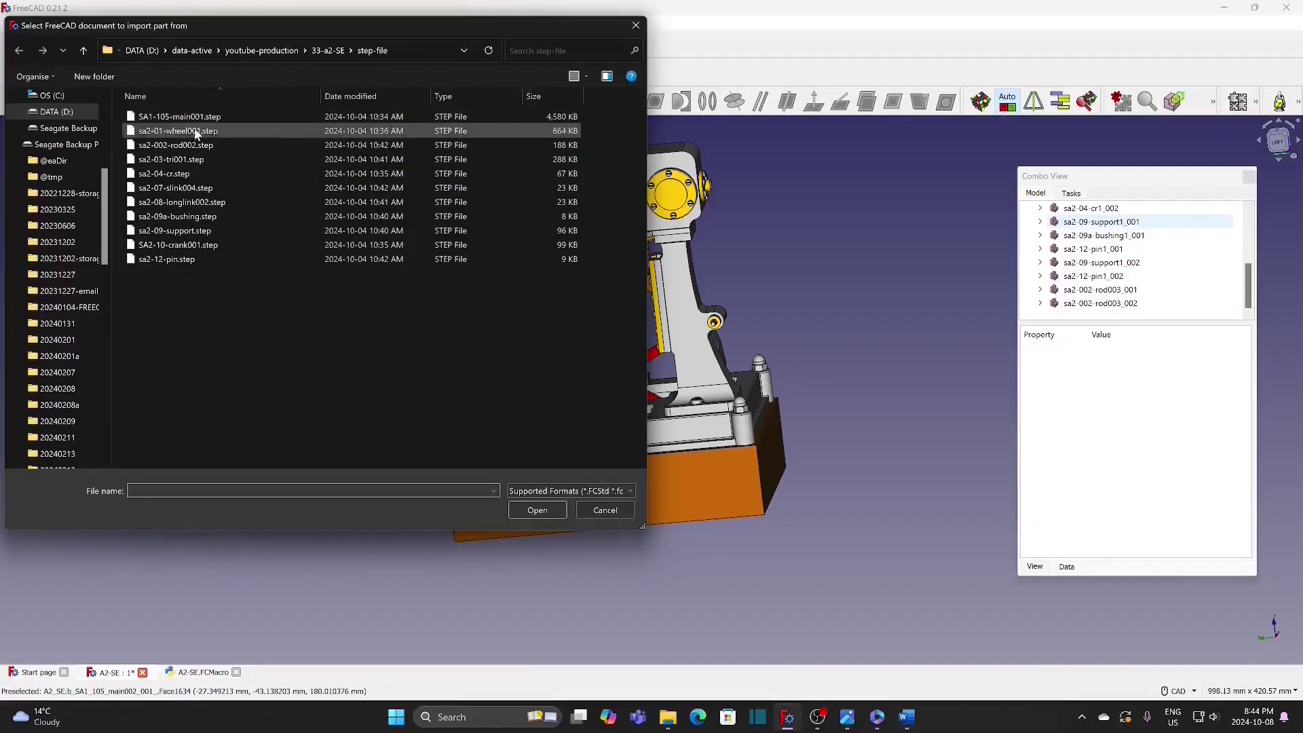
click(193, 159)
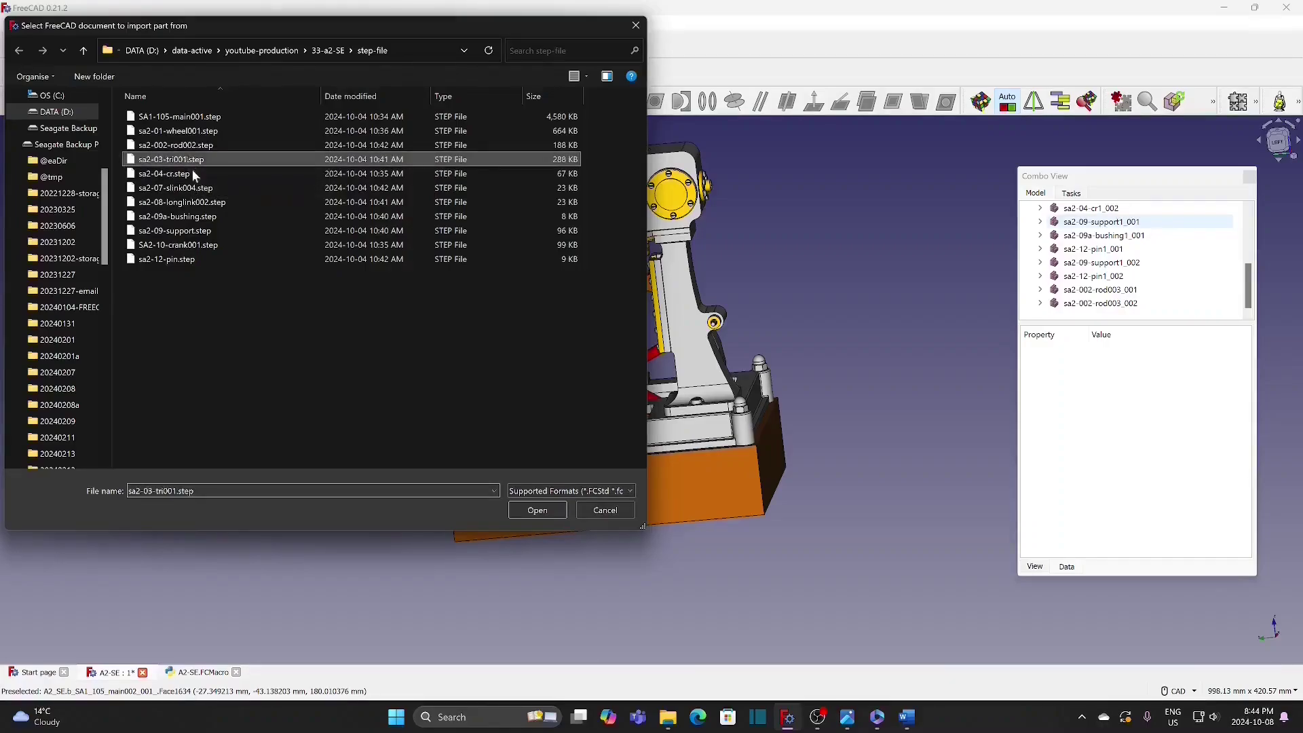
click(537, 509)
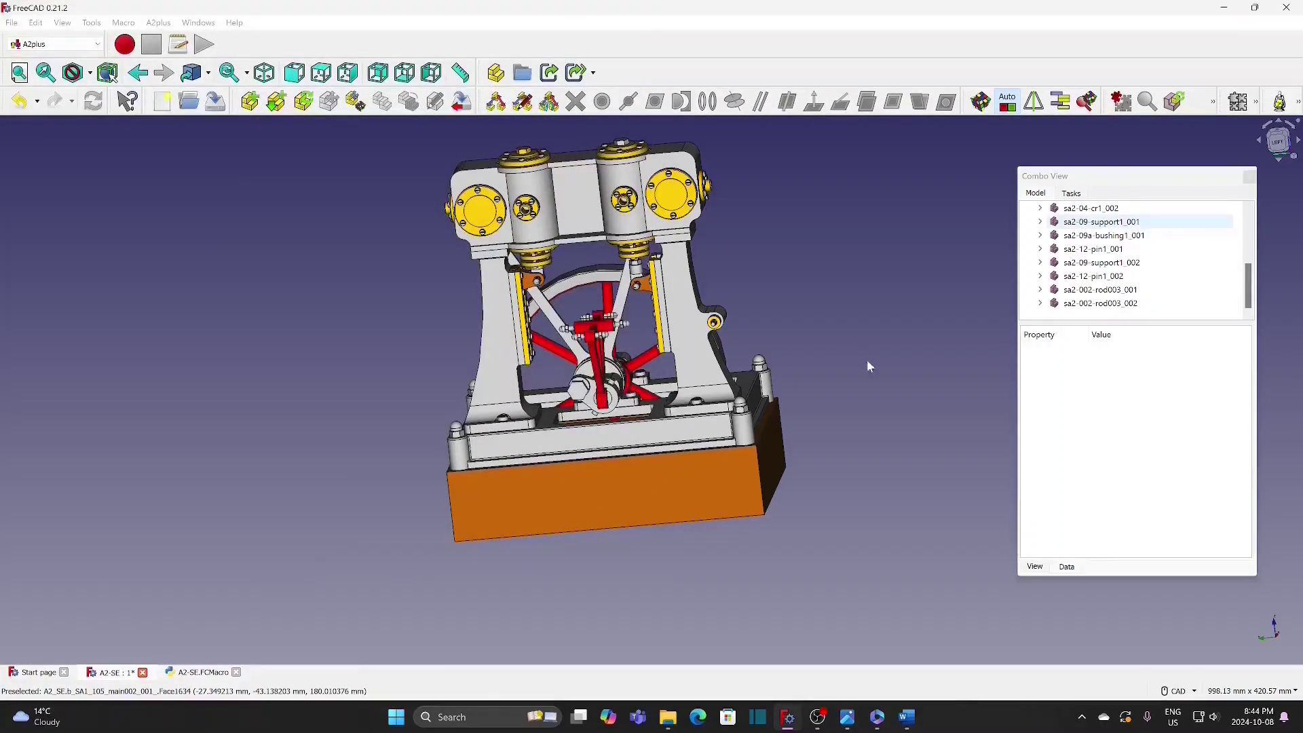
click(864, 334)
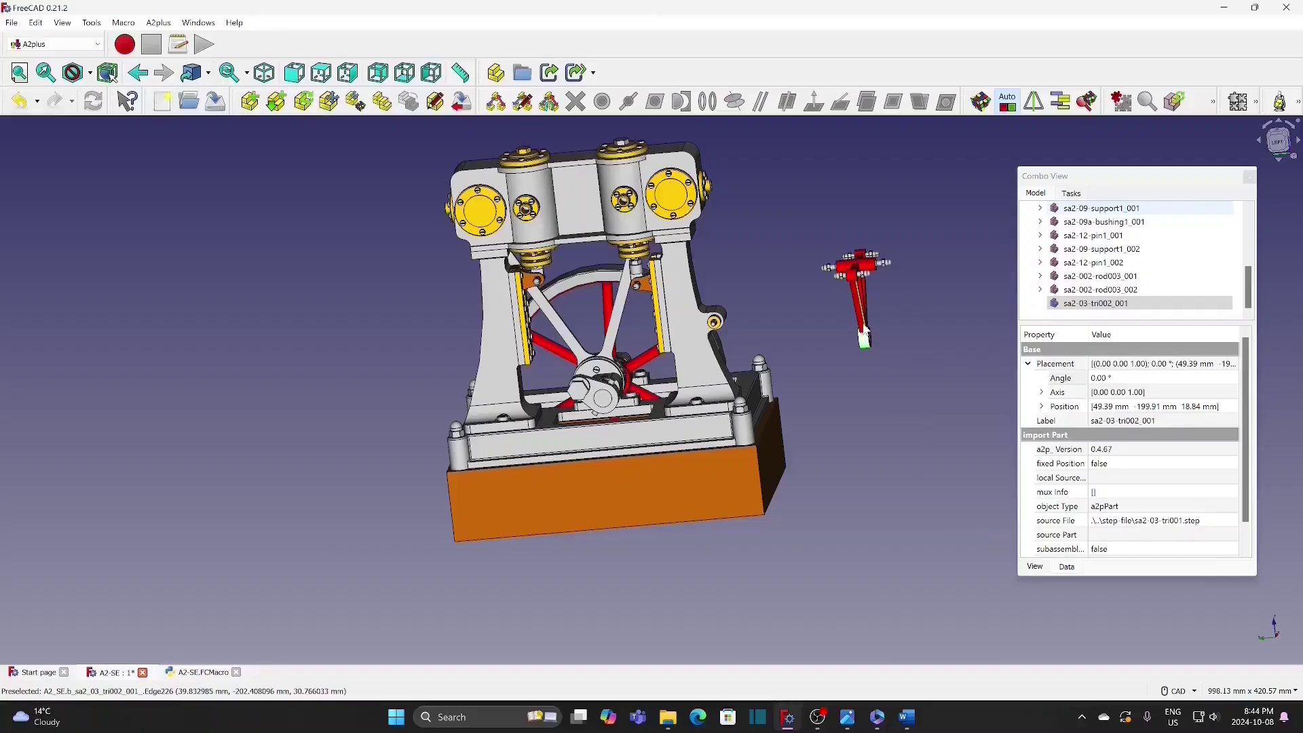
Step: Rotate the imported triangular frame -90° about its vertical axis using Transform
right_click(862, 325)
click(901, 560)
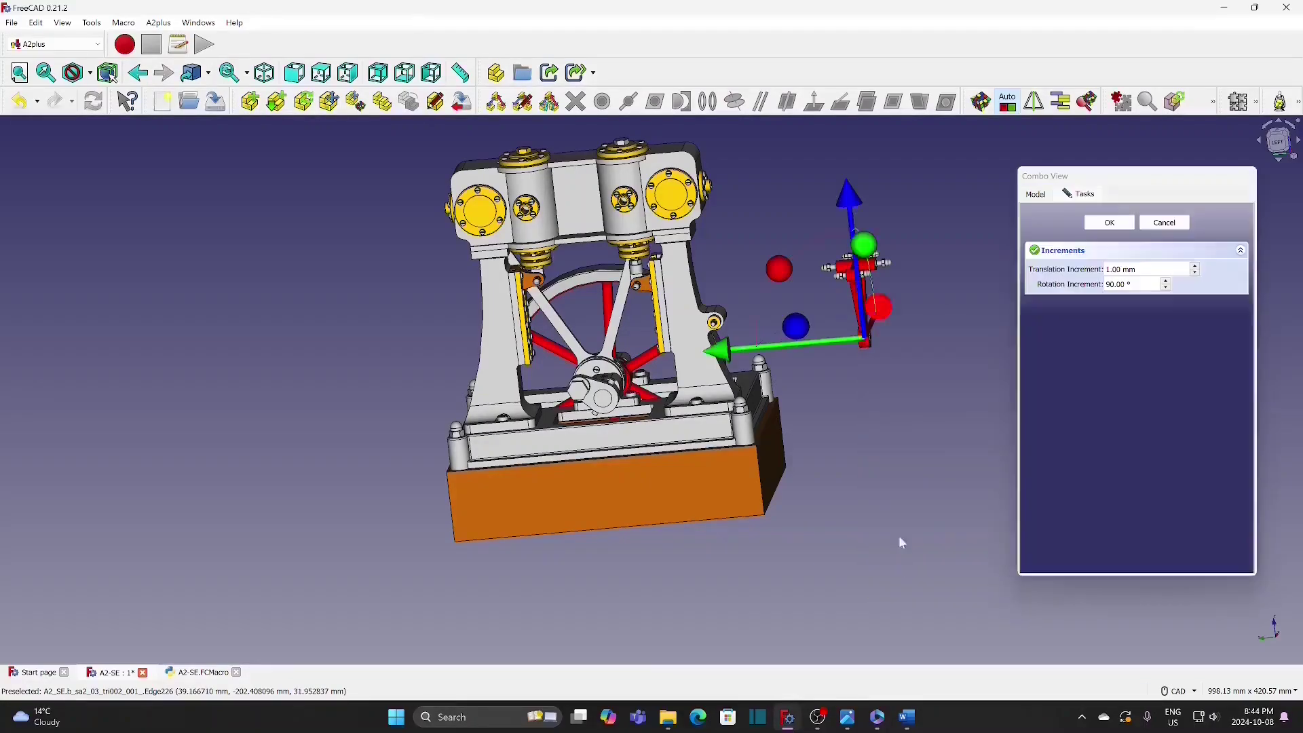
drag(799, 340, 966, 316)
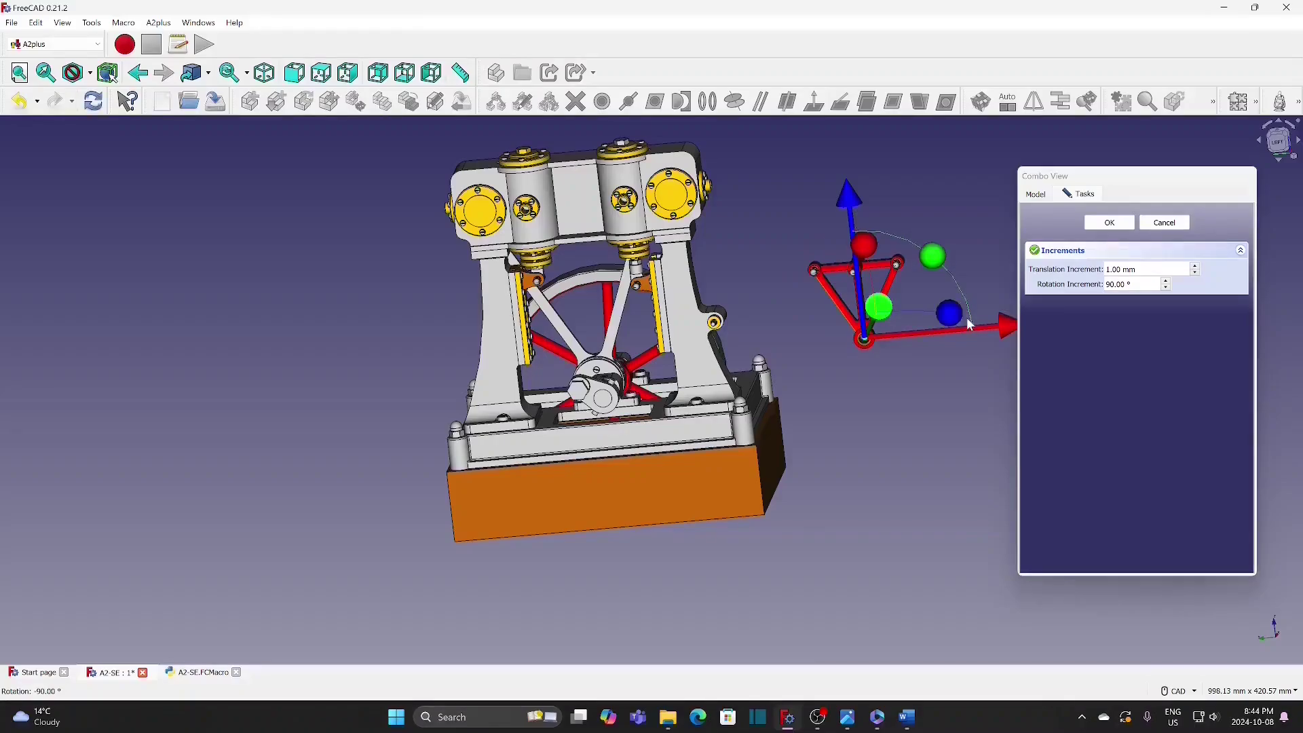
click(1110, 223)
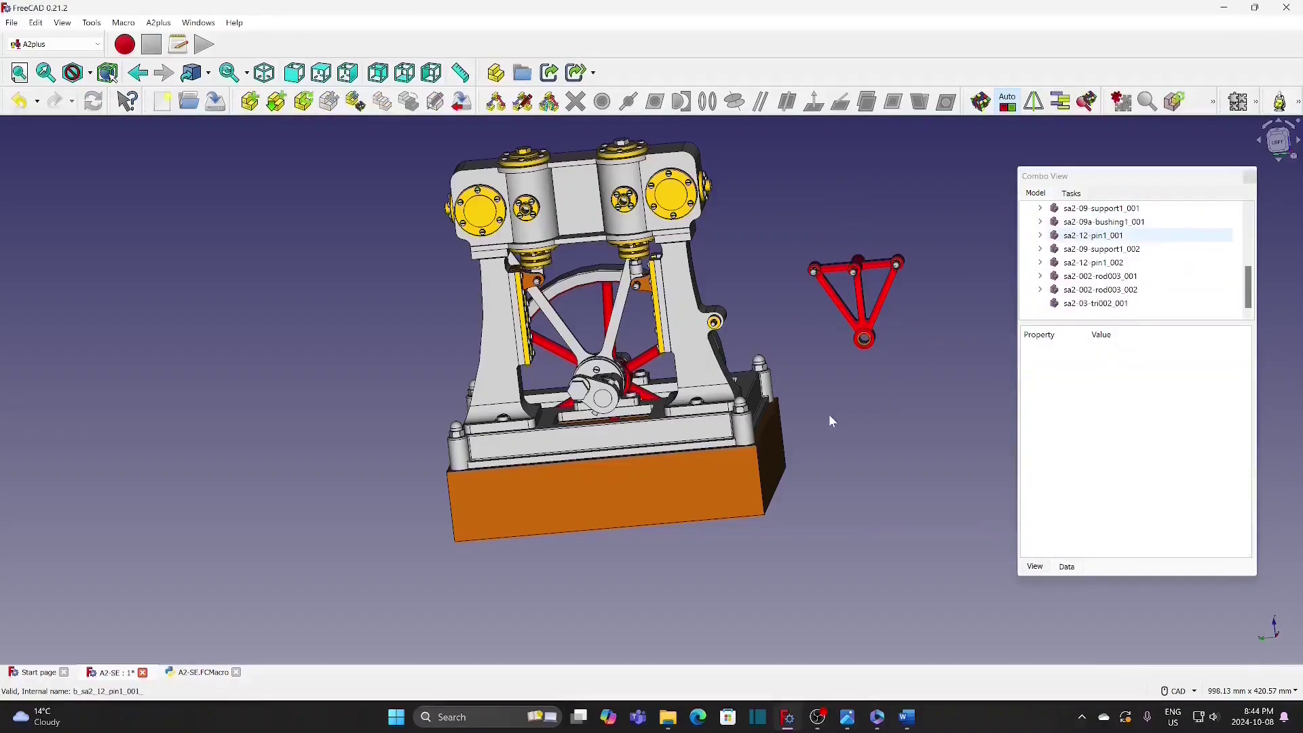
Step: Add a circular-edge constraint between the crank pin's edge and the hole at the triangular frame's lower end
scroll(829, 414, up, 2)
middle_drag(793, 328, 789, 365)
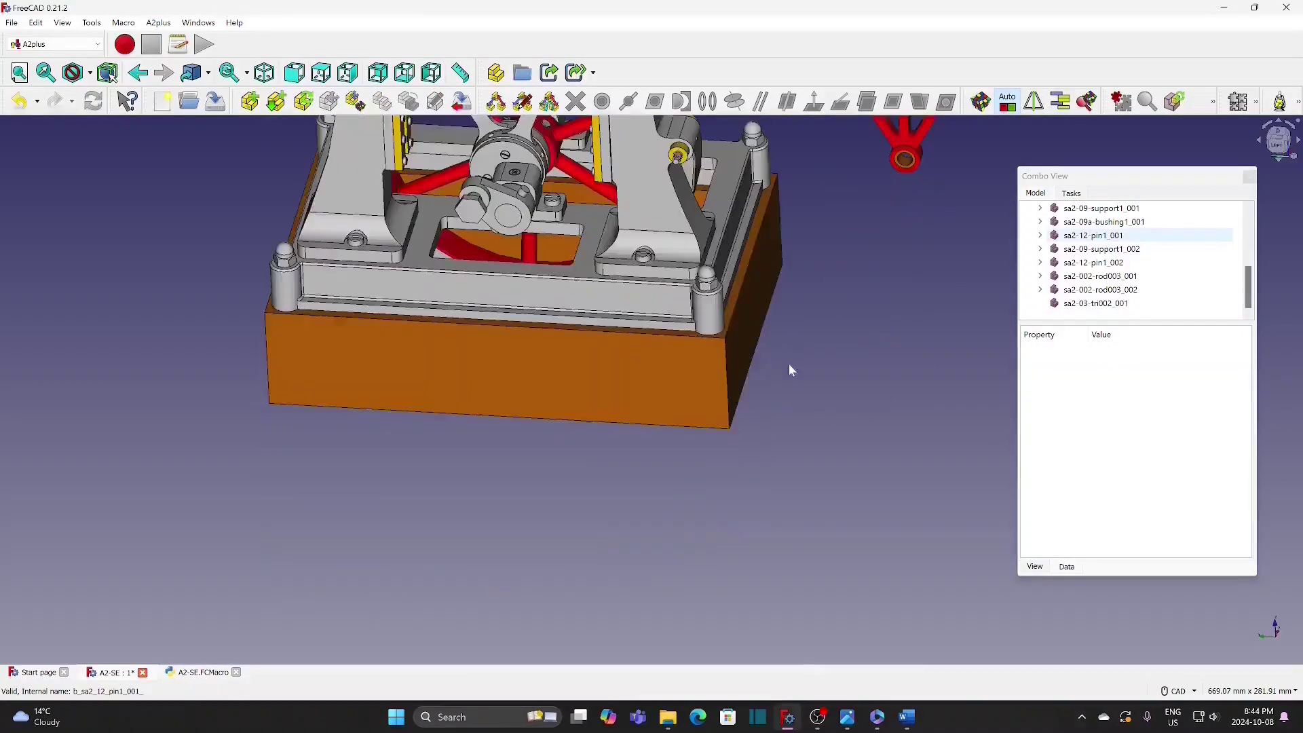
middle_drag(823, 165, 749, 470)
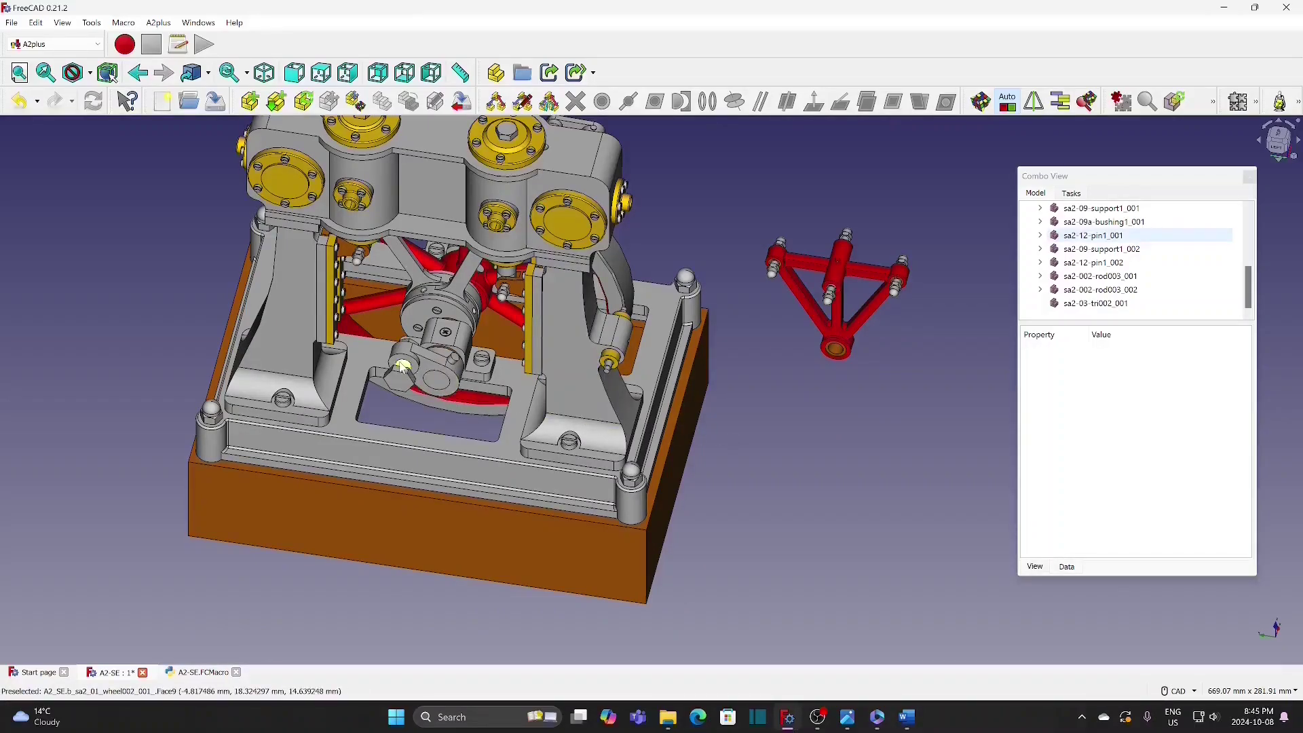
scroll(410, 367, up, 1)
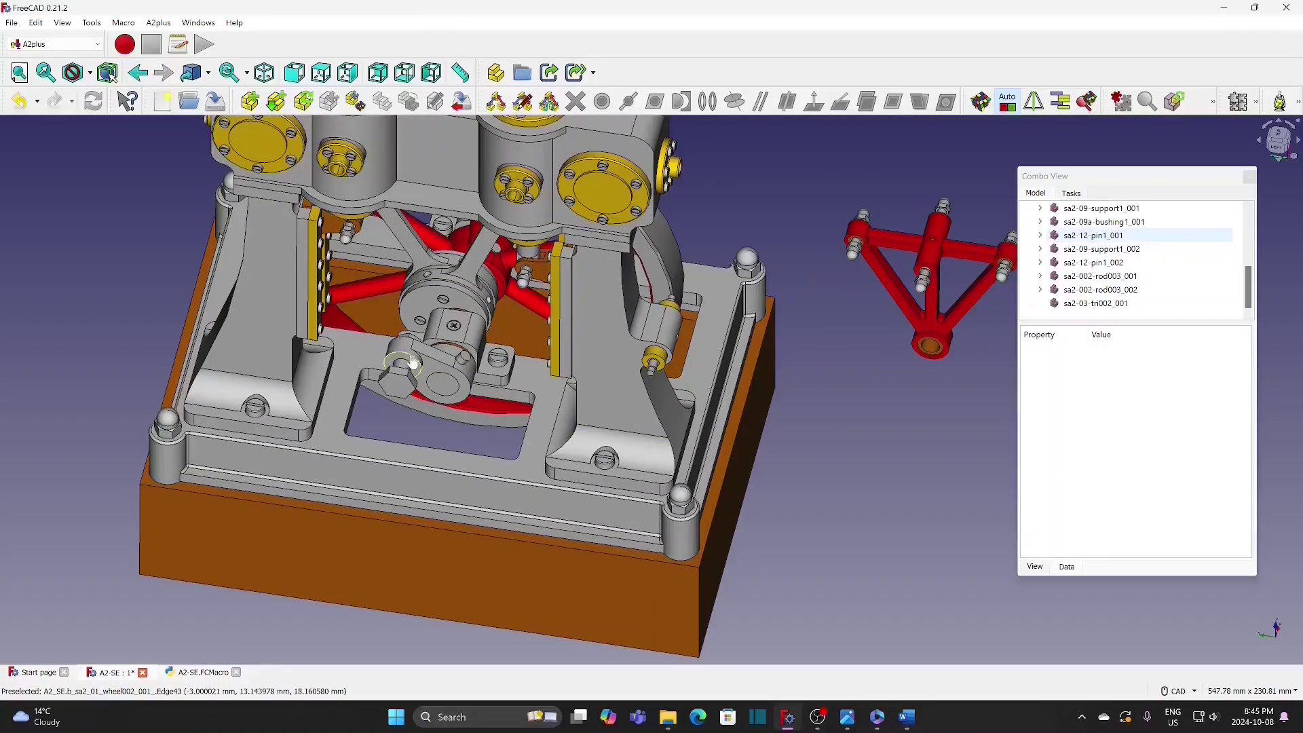
click(402, 365)
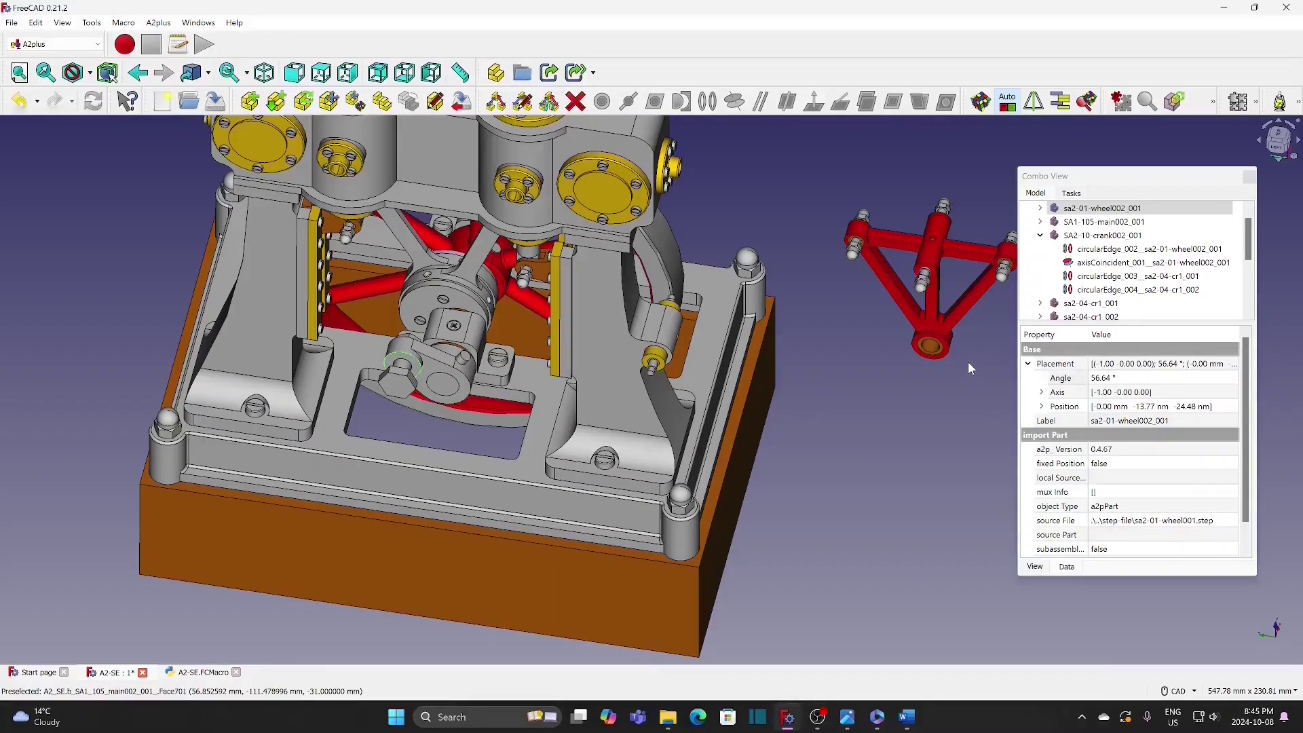
middle_drag(968, 369, 970, 332)
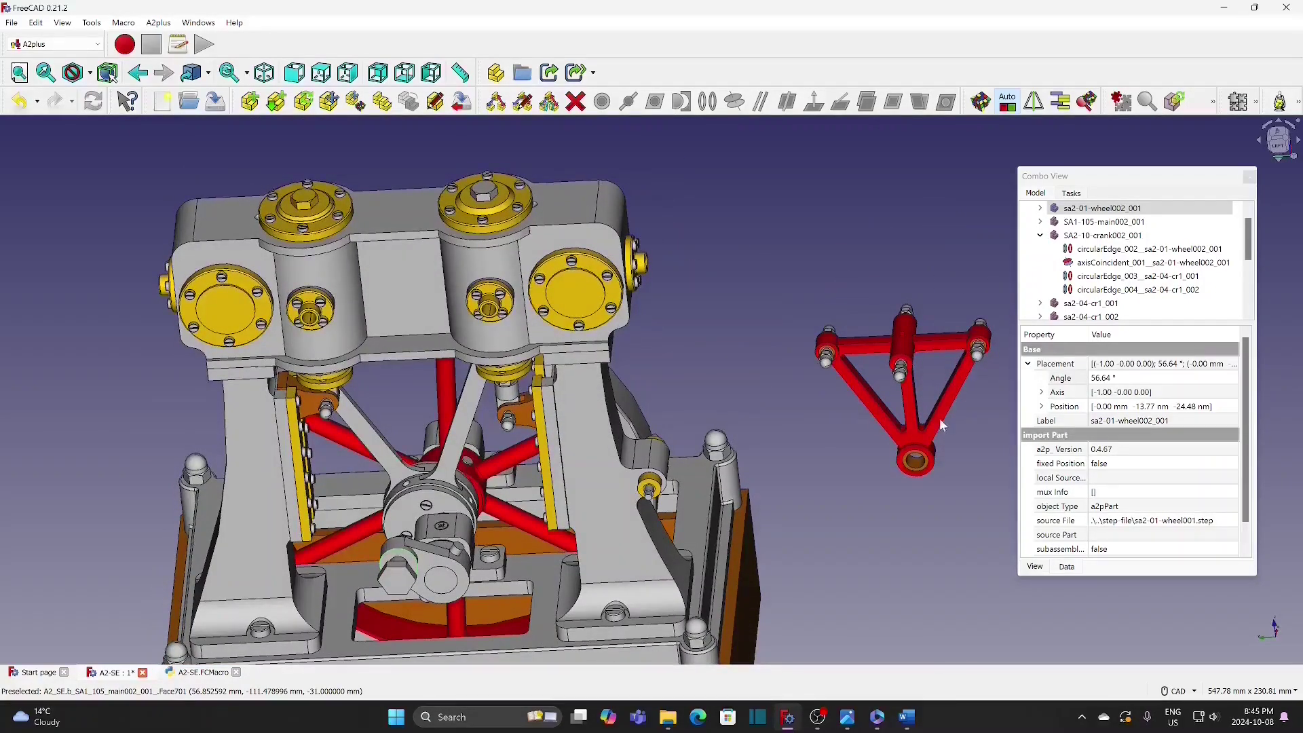
click(919, 461)
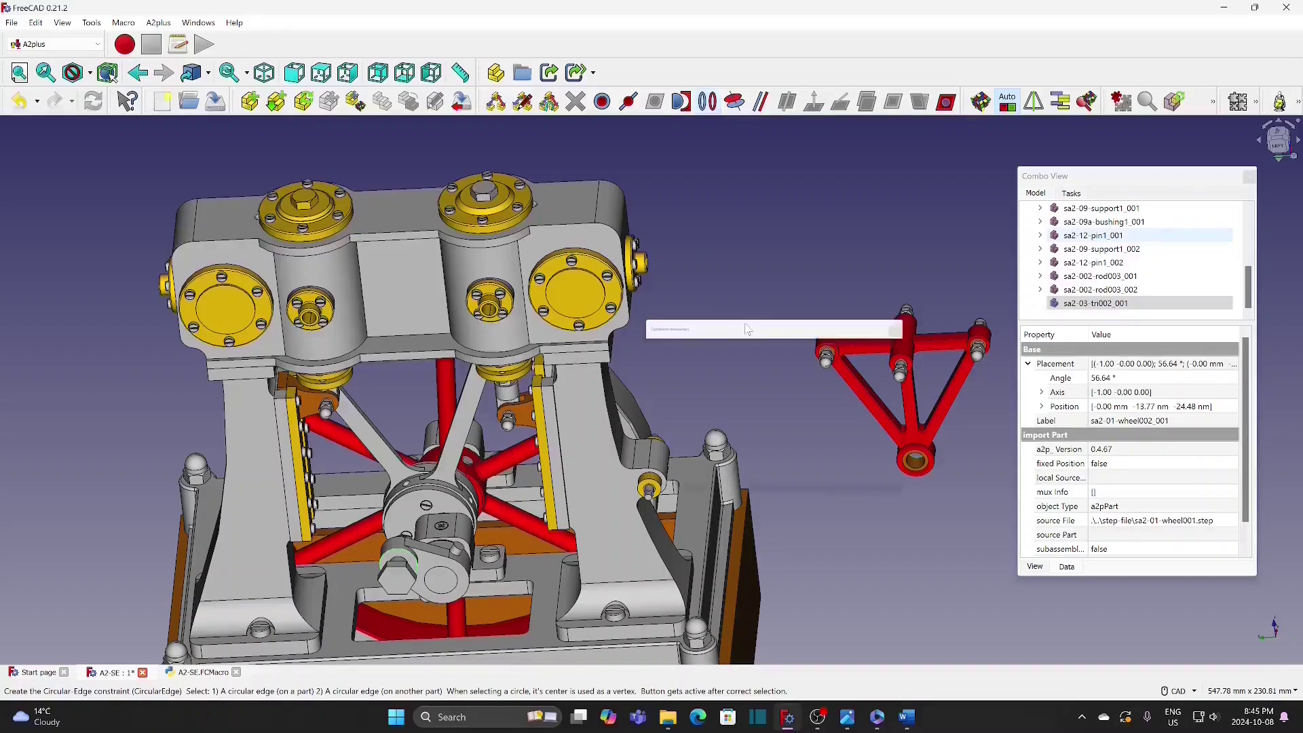
click(850, 459)
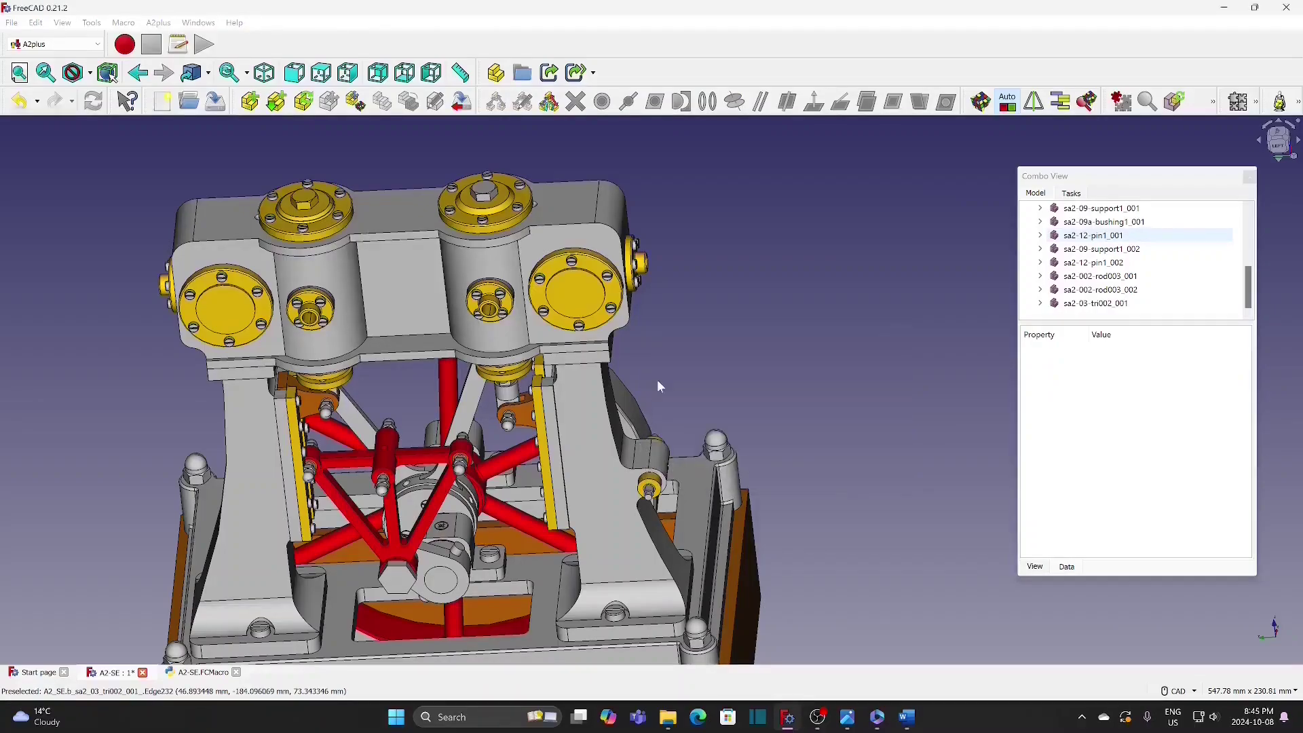
Step: Import sa2-07-slink004.step and place the short link in the empty space beside the engine
scroll(678, 362, down, 3)
scroll(754, 374, down, 2)
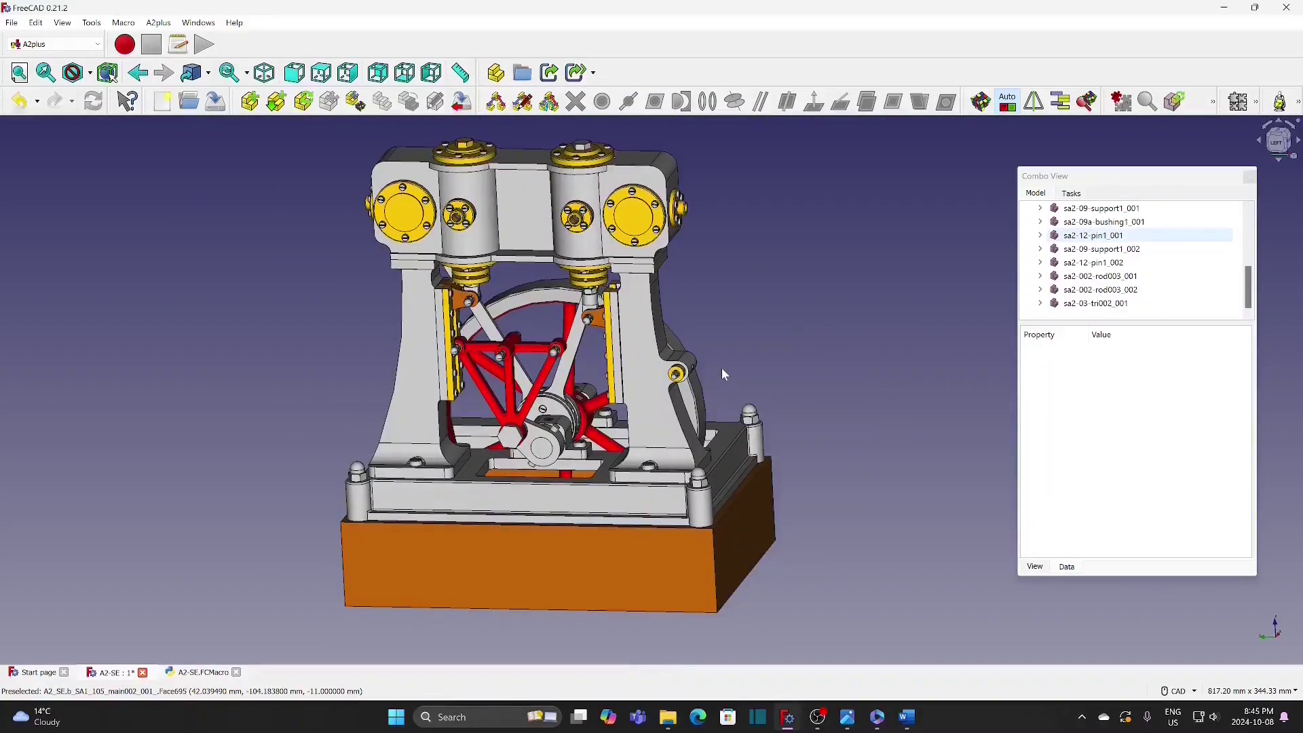
scroll(701, 347, up, 2)
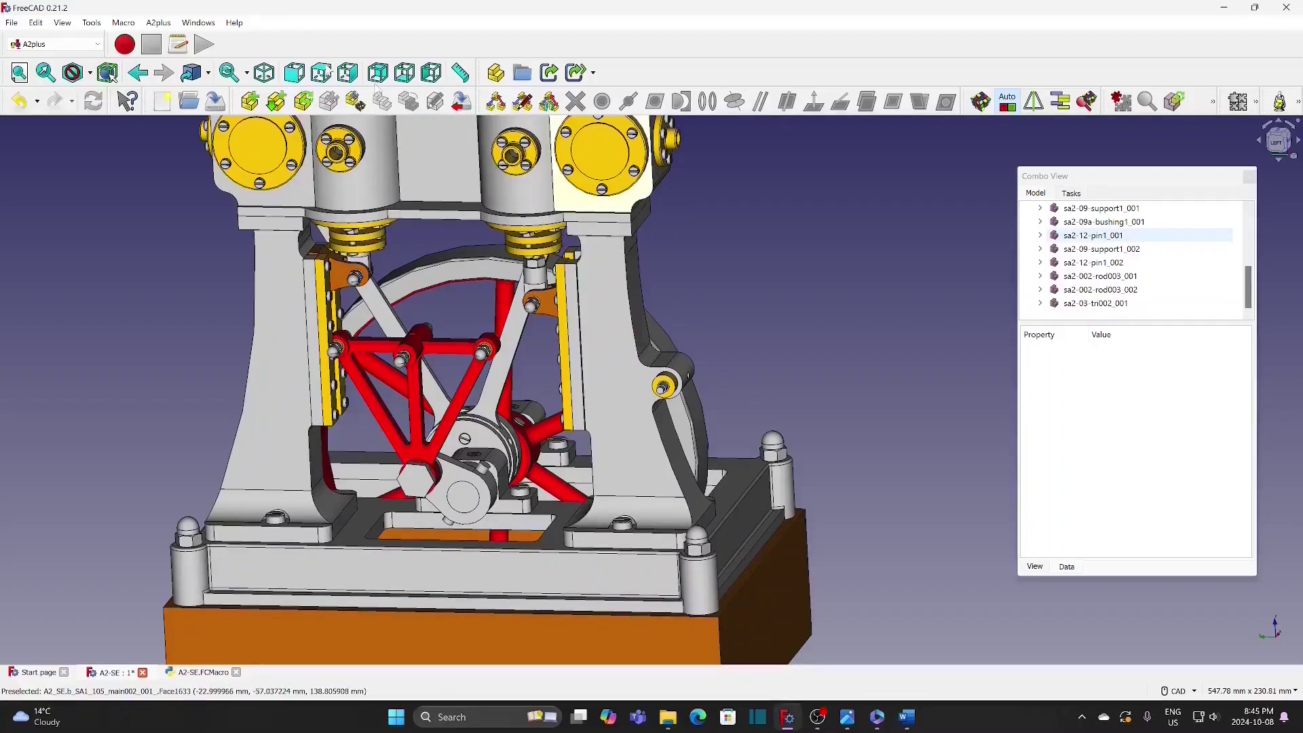
click(250, 101)
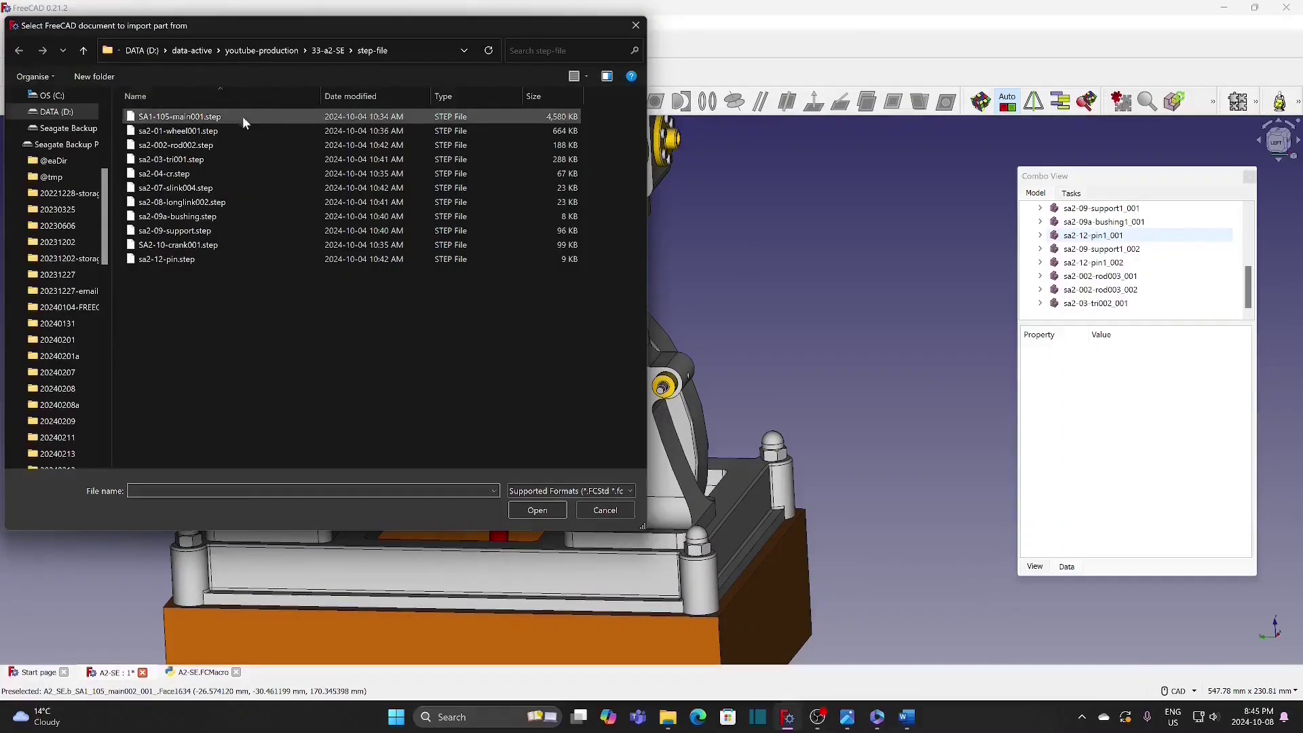
click(198, 192)
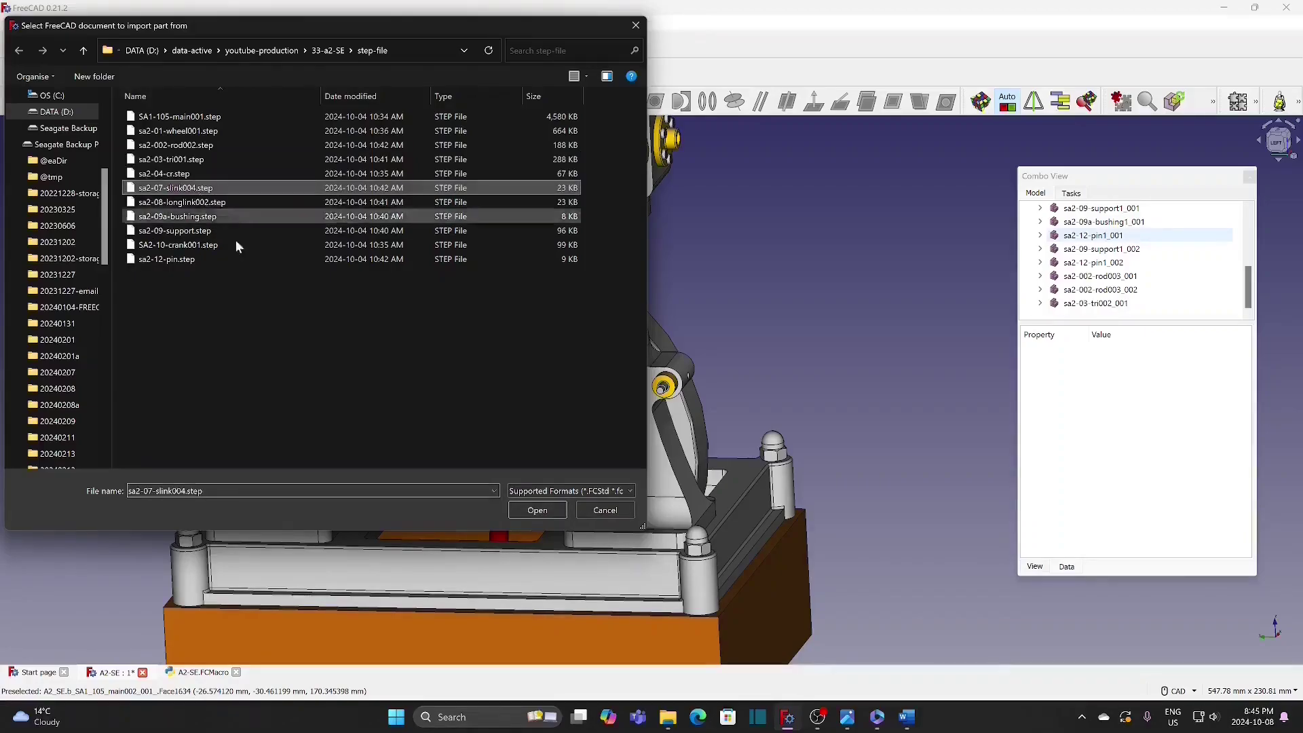
click(537, 511)
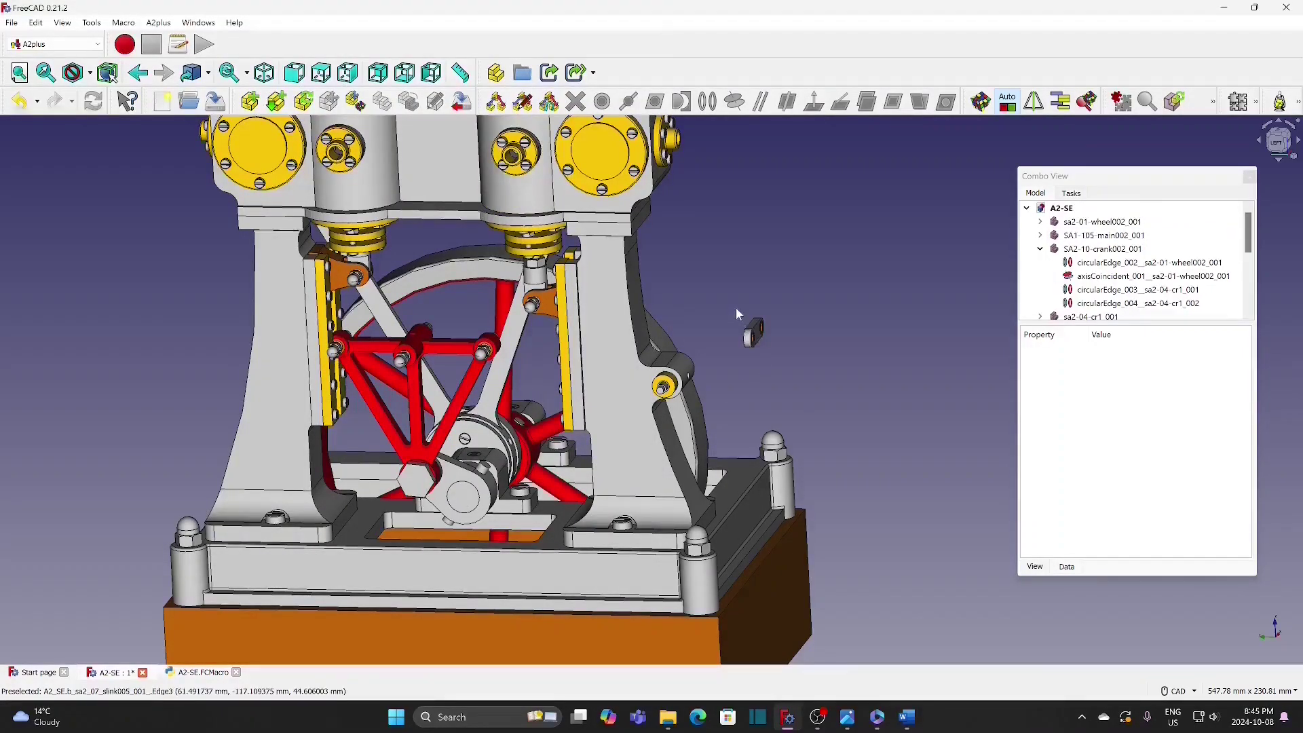
click(726, 282)
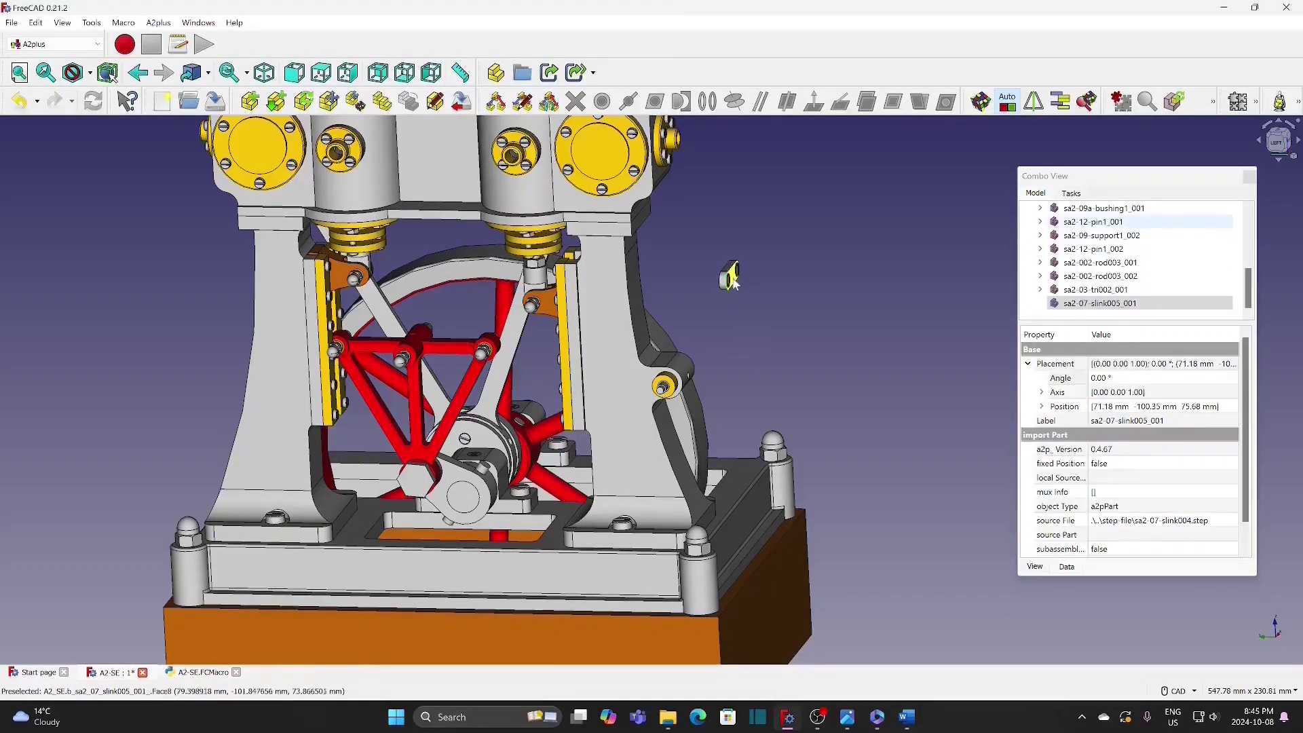
Step: Rotate the imported short link -90° about its vertical axis using Transform
right_click(732, 278)
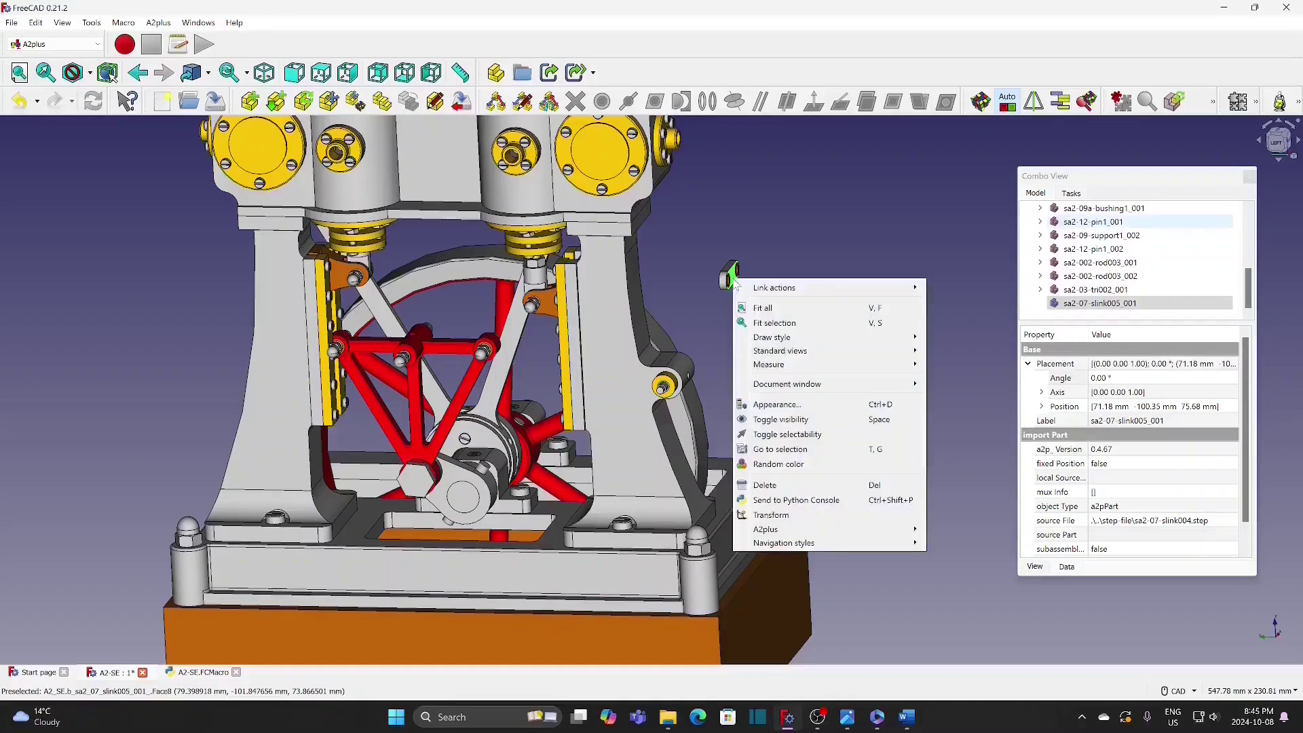
click(764, 515)
click(669, 259)
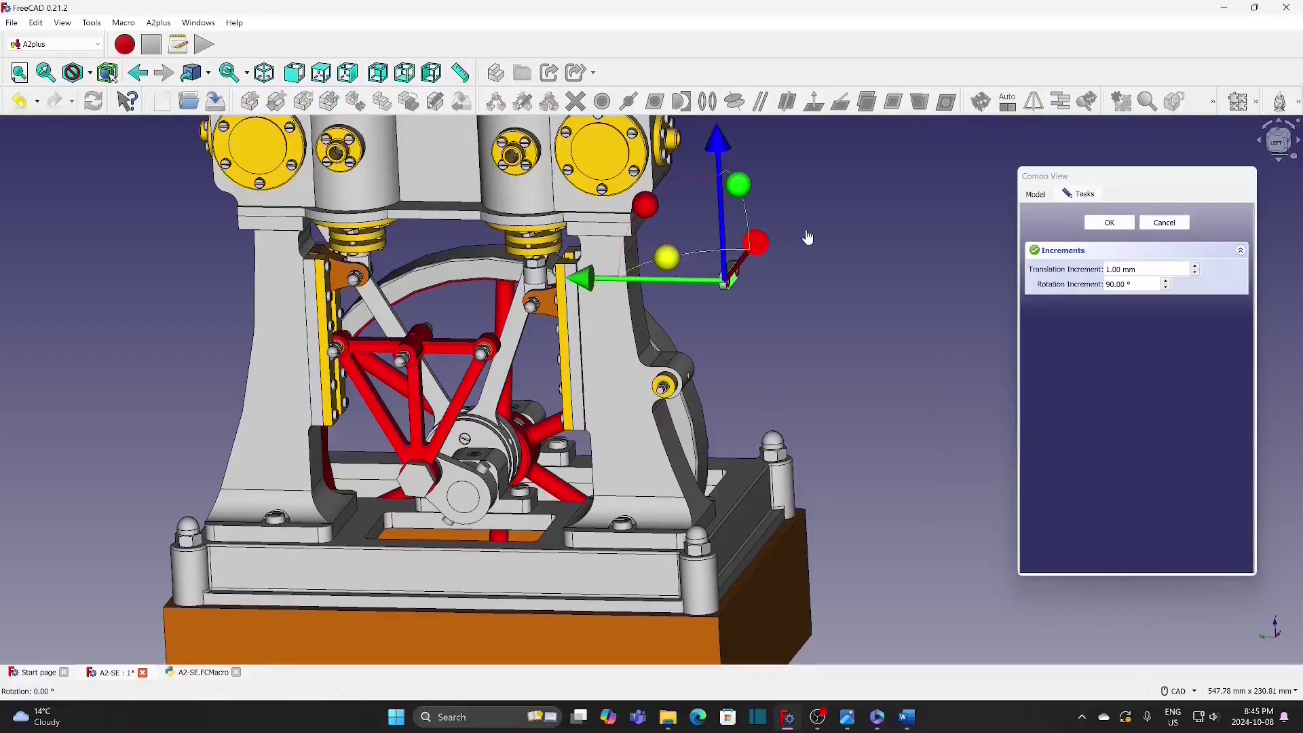
drag(839, 261, 845, 266)
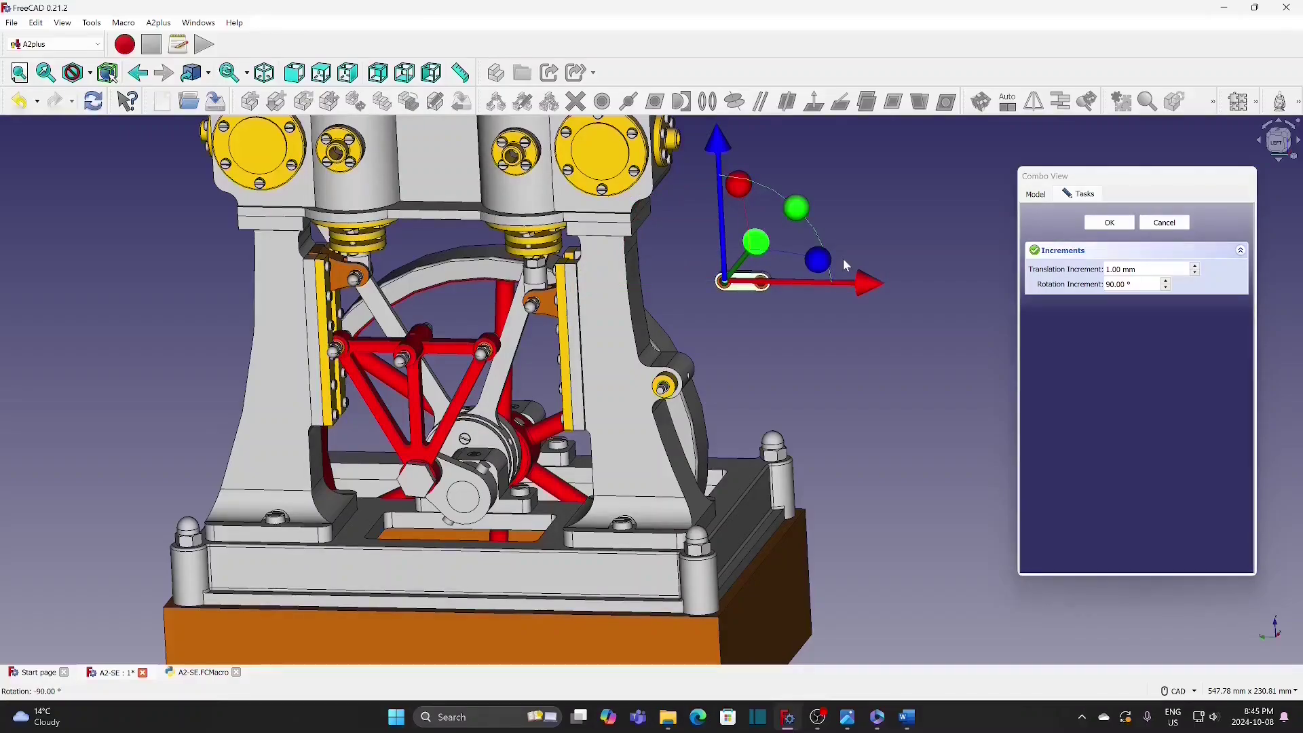
click(1111, 223)
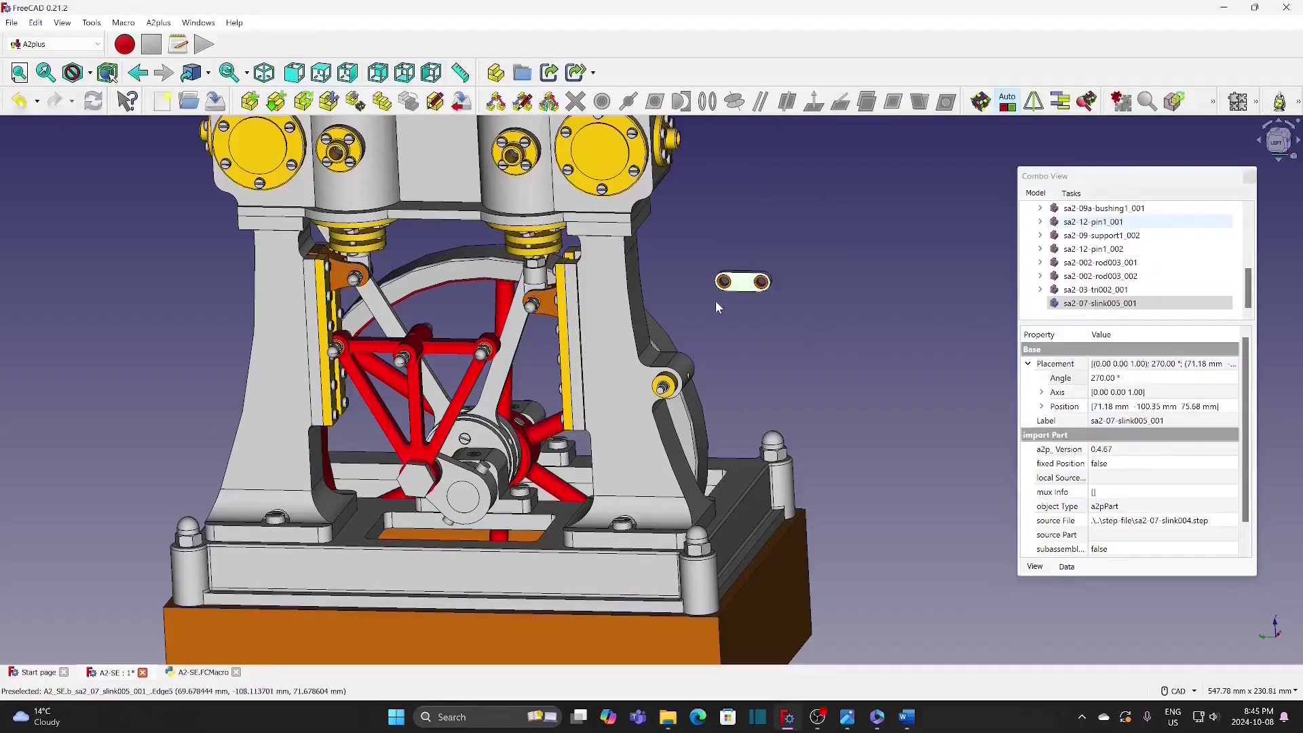
Step: Add a circular-edge constraint joining one hole of the short link to the triangular frame's pin nearest the second piston rod
scroll(715, 300, up, 5)
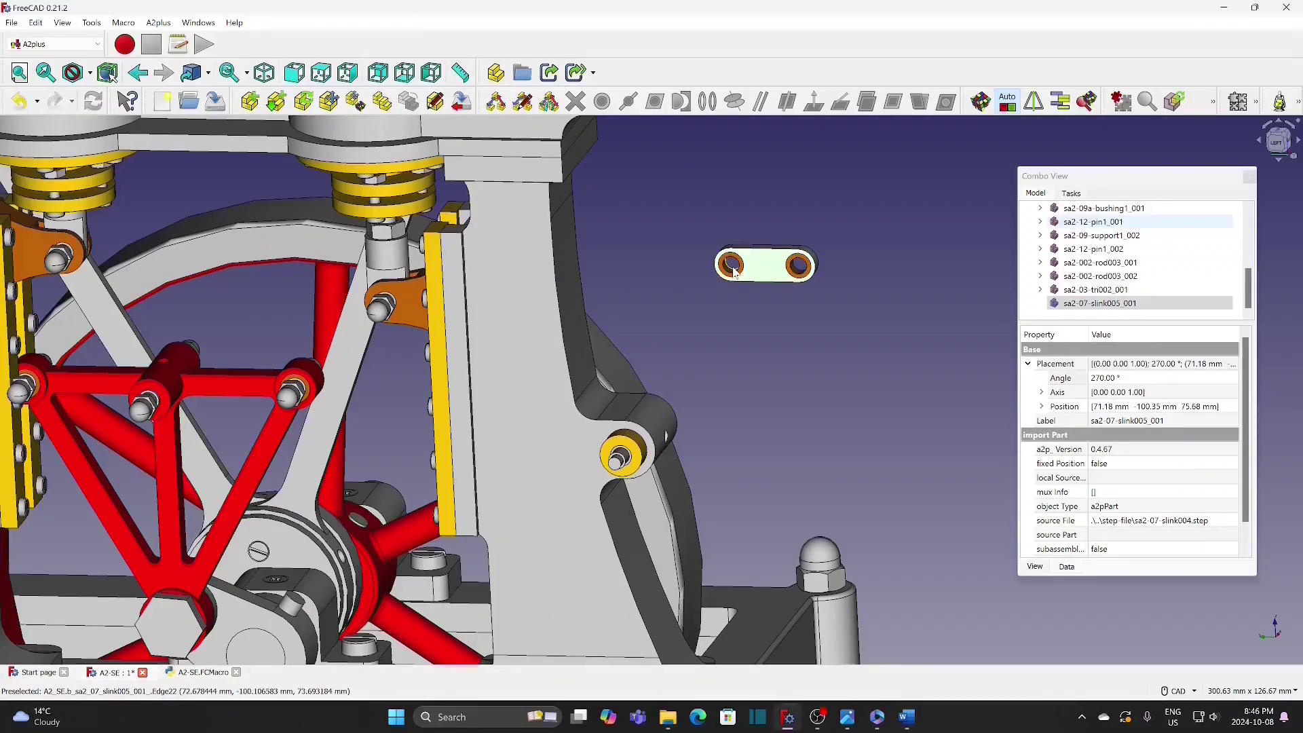
ctrl+click(311, 391)
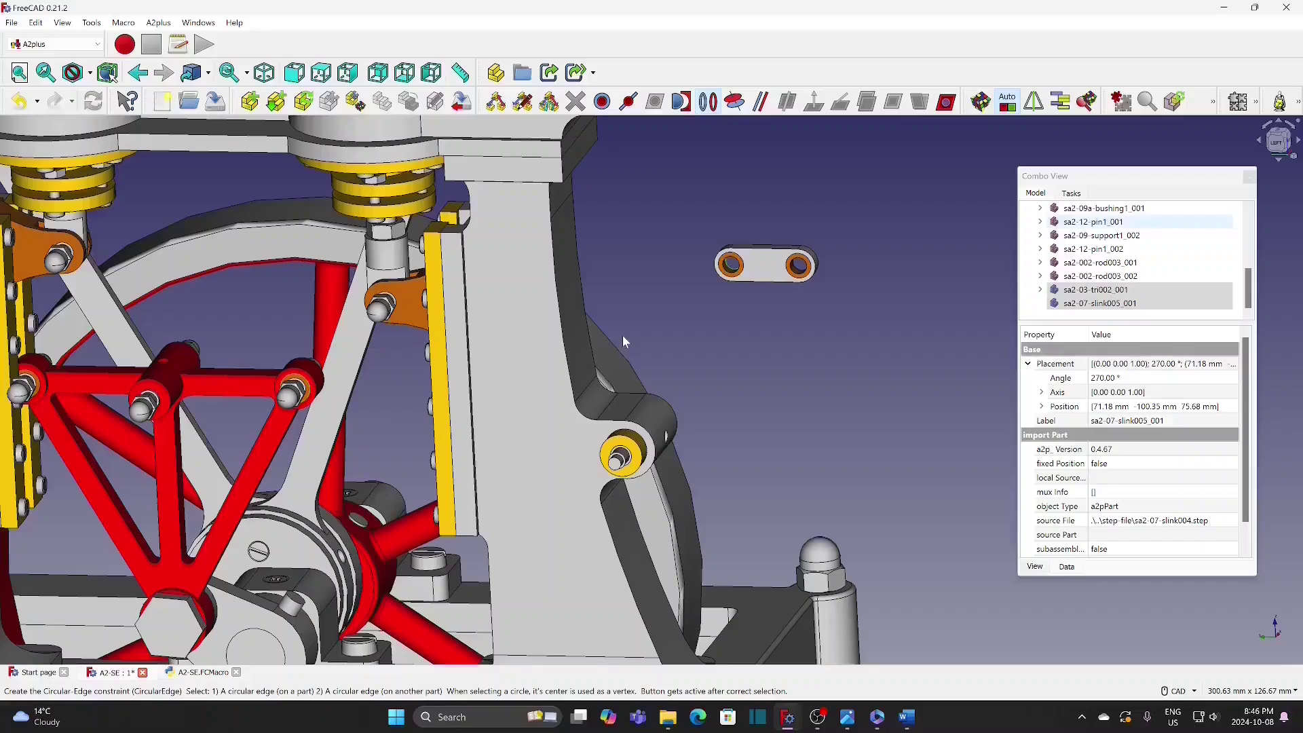
click(850, 457)
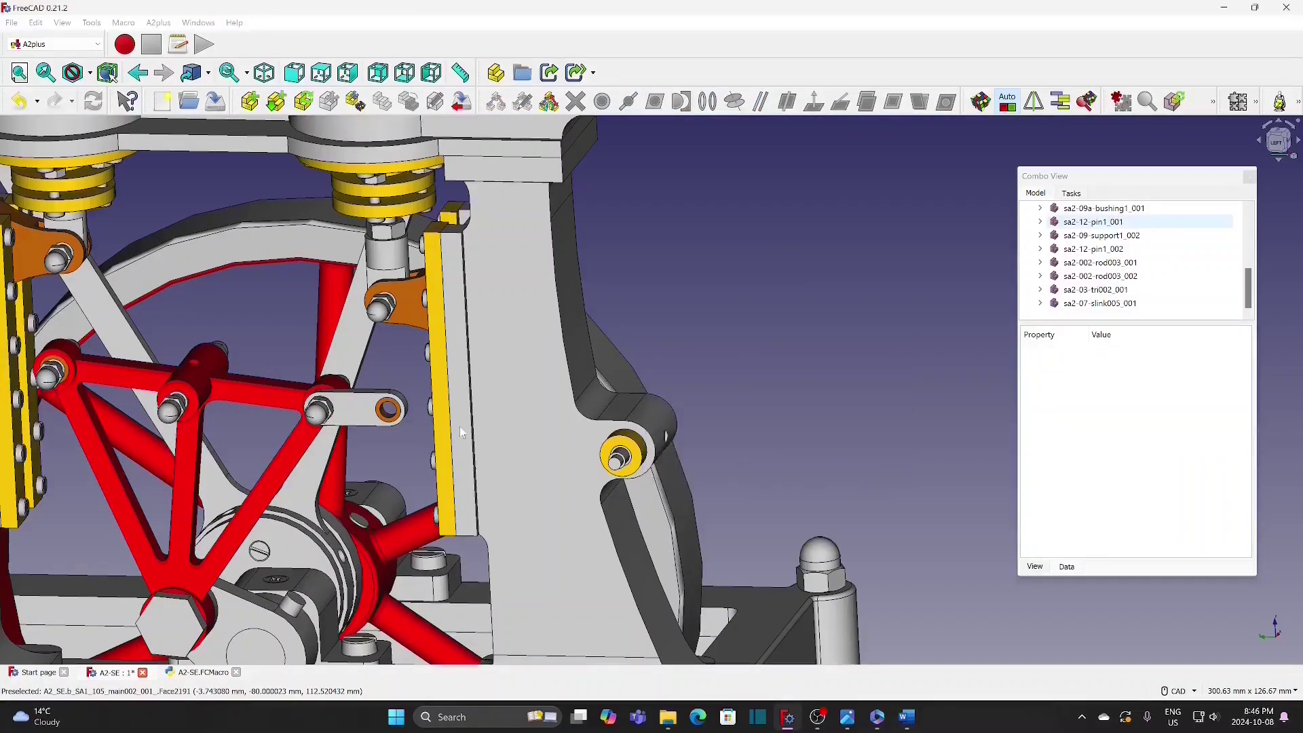
Step: Rotate the short link -55° about its pin with a 1° rotation increment, swinging its free end up towards the piston rod pin
click(360, 411)
right_click(364, 415)
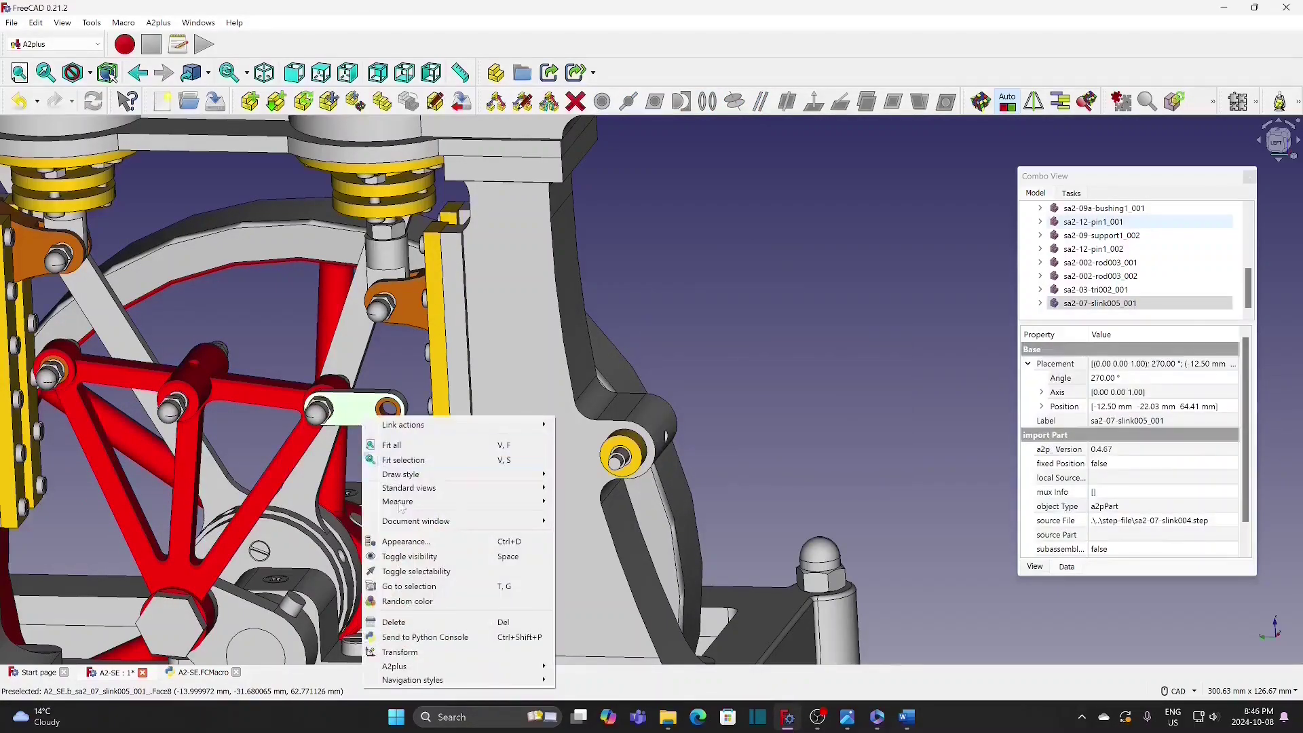
click(400, 653)
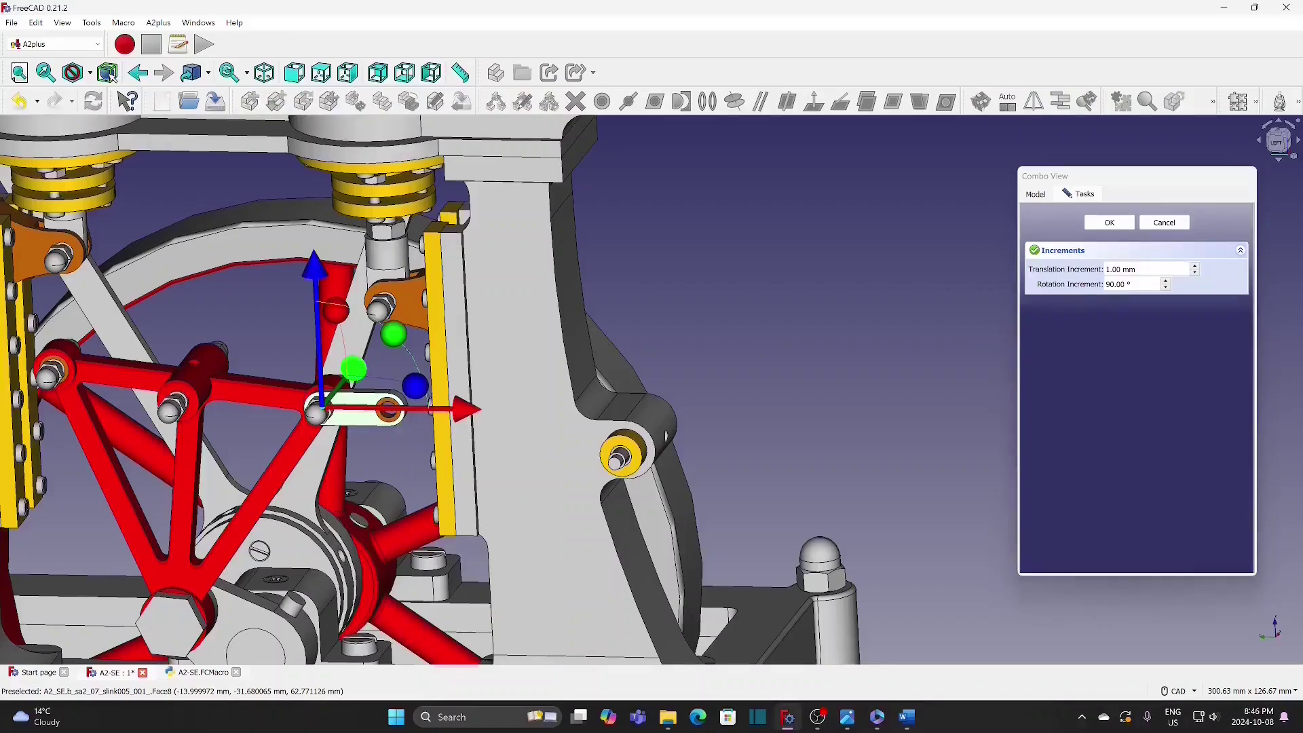
drag(1134, 284, 1106, 284)
text(1)
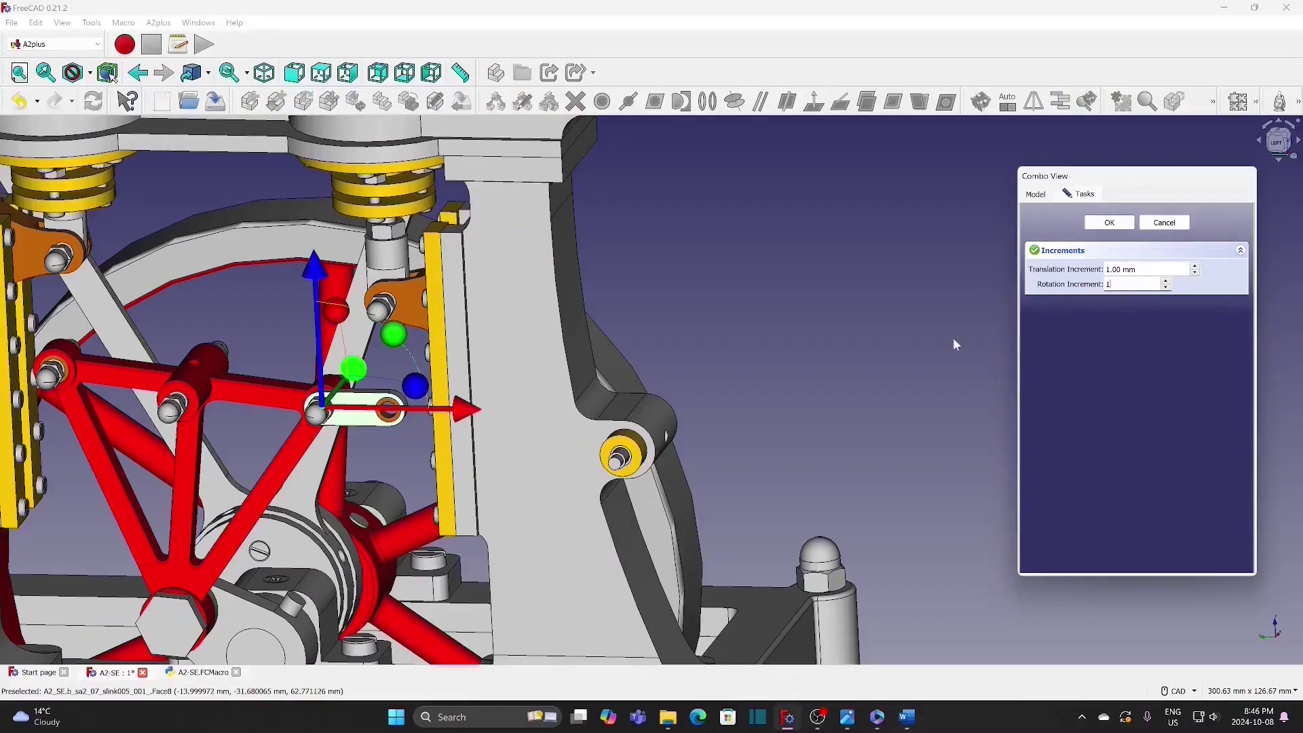
drag(394, 334, 281, 242)
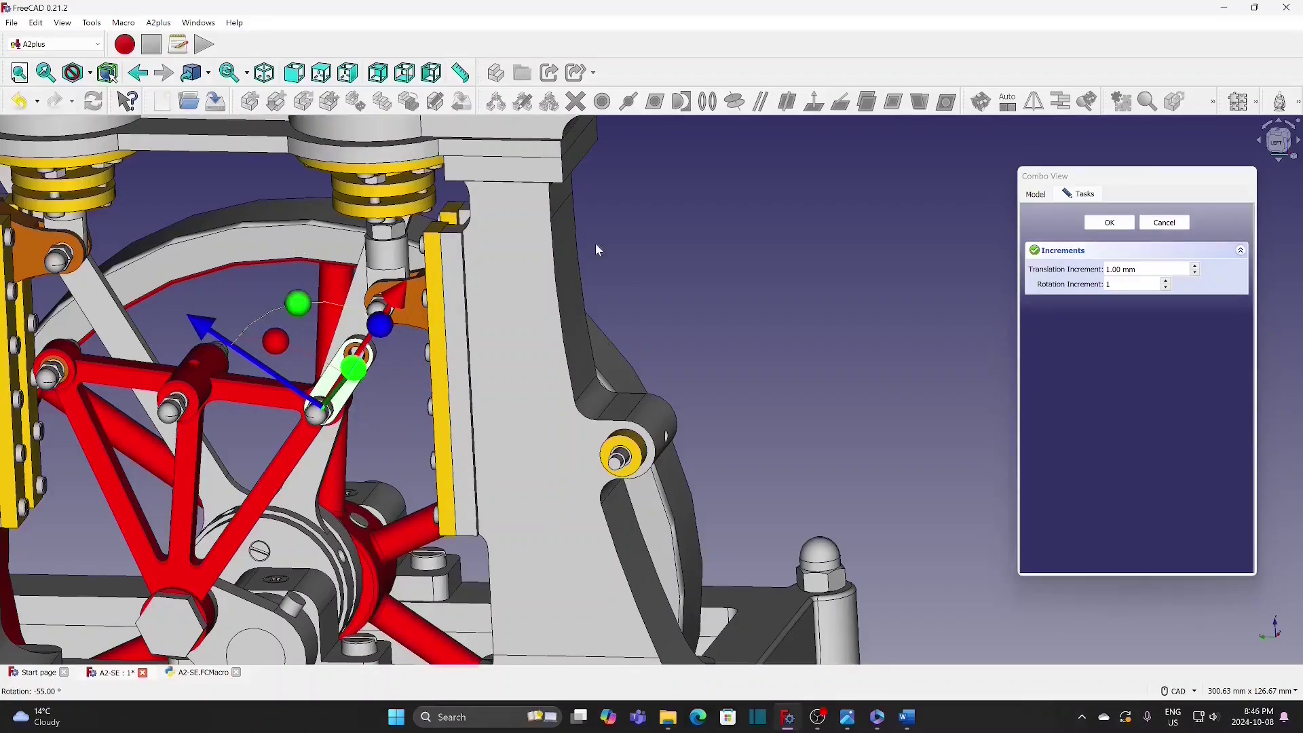
click(1109, 223)
Step: Move the second piston rod down along its vertical axis using Transform, bringing its pin level with the short link's free hole
right_click(407, 316)
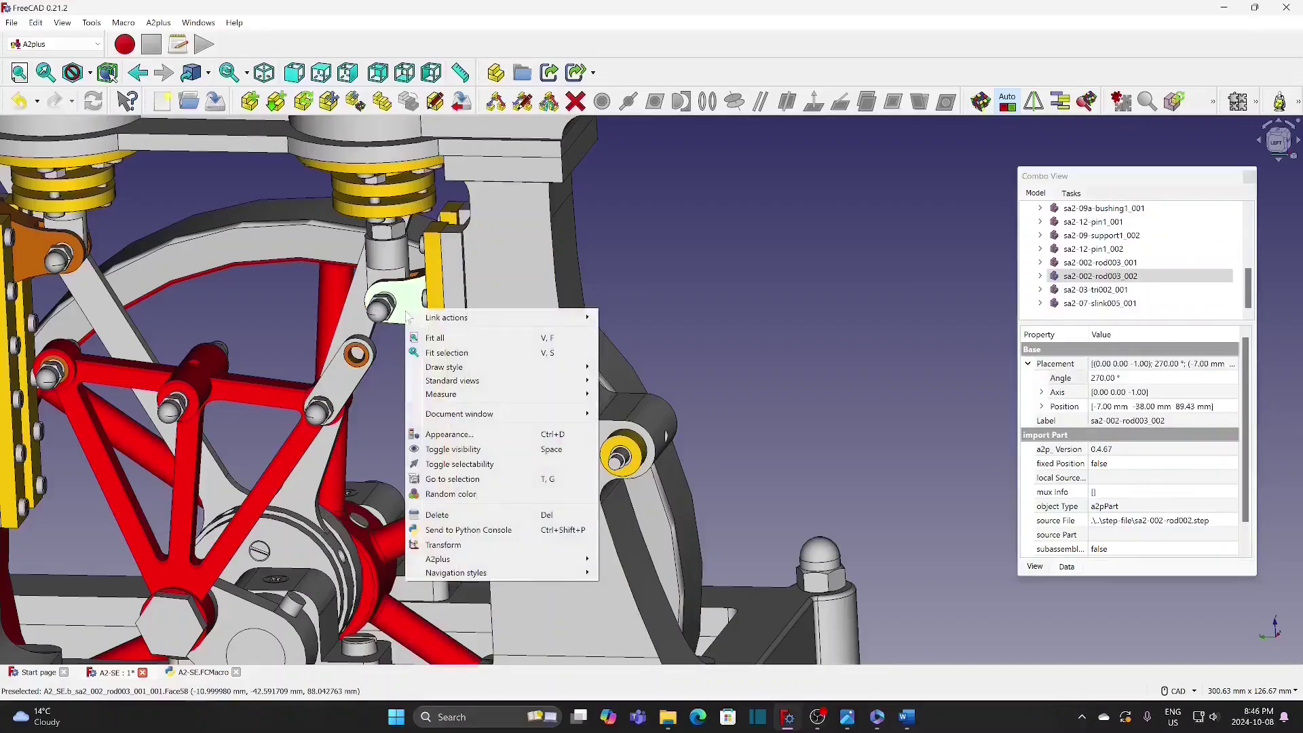
click(455, 545)
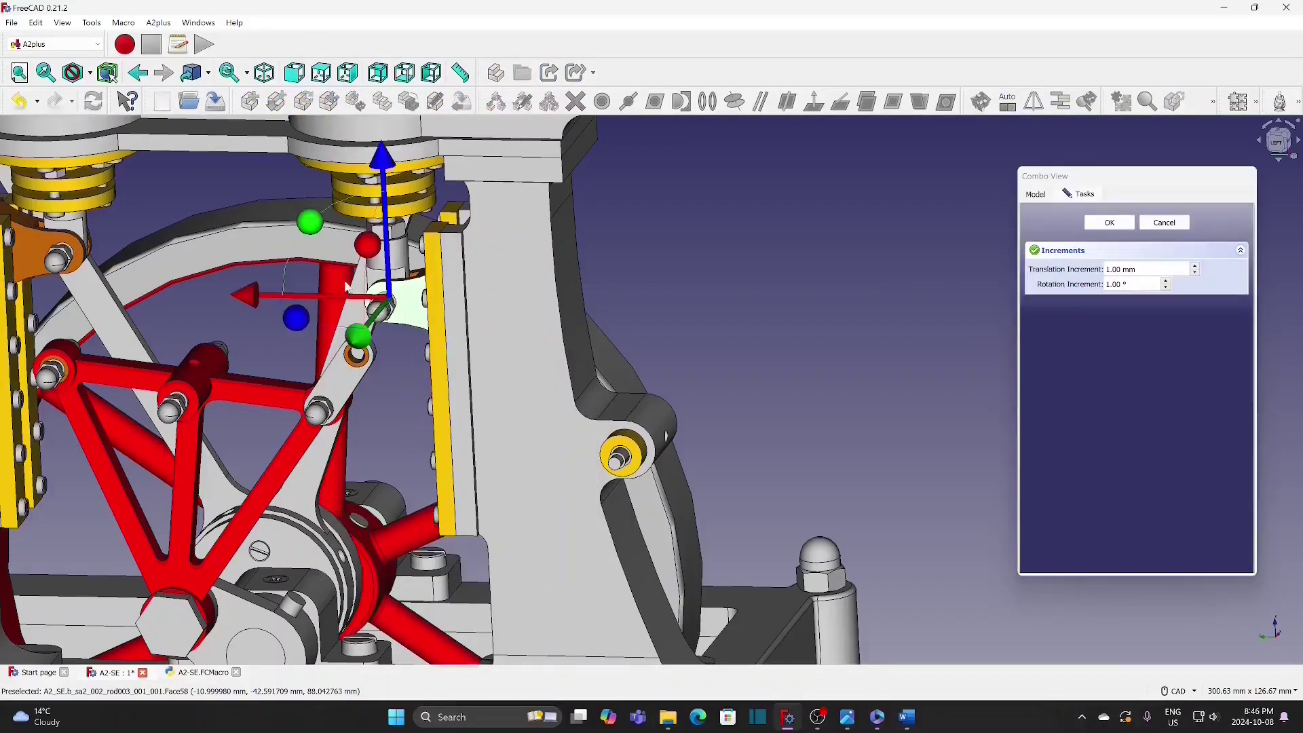
drag(379, 165, 379, 192)
click(1114, 225)
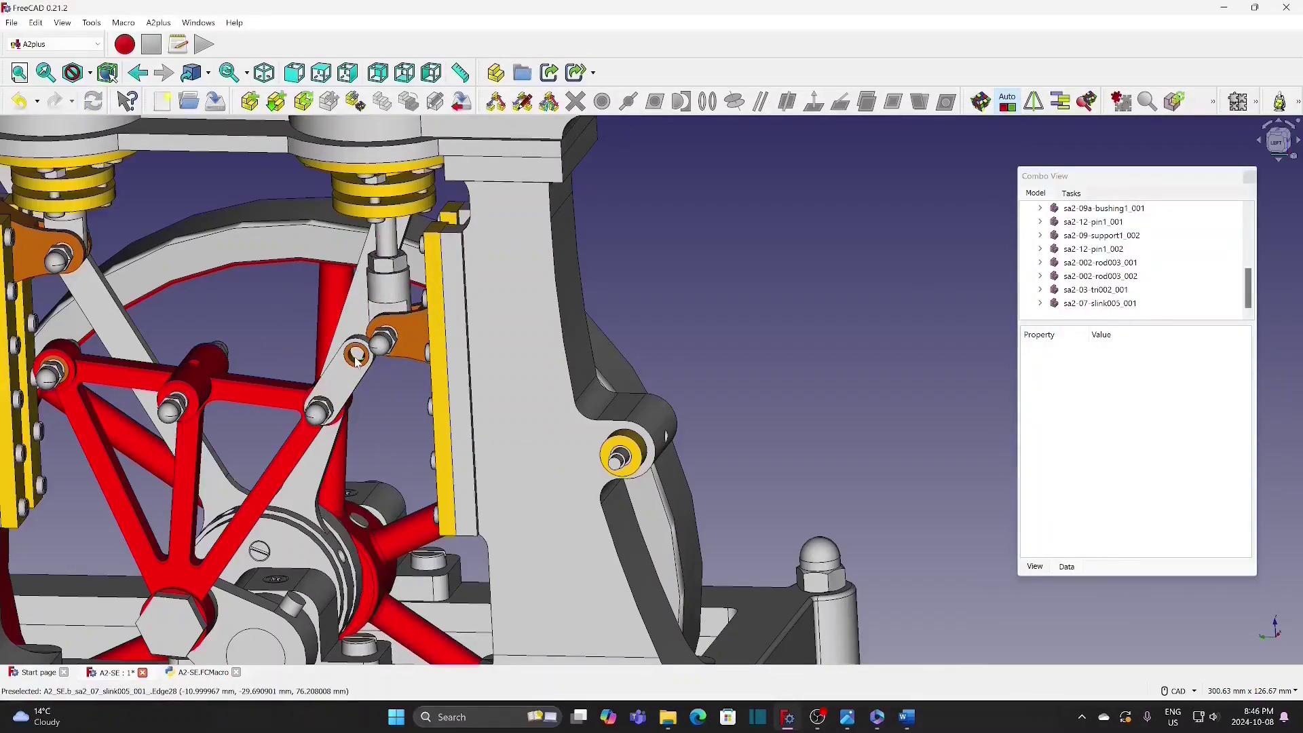
scroll(357, 358, up, 2)
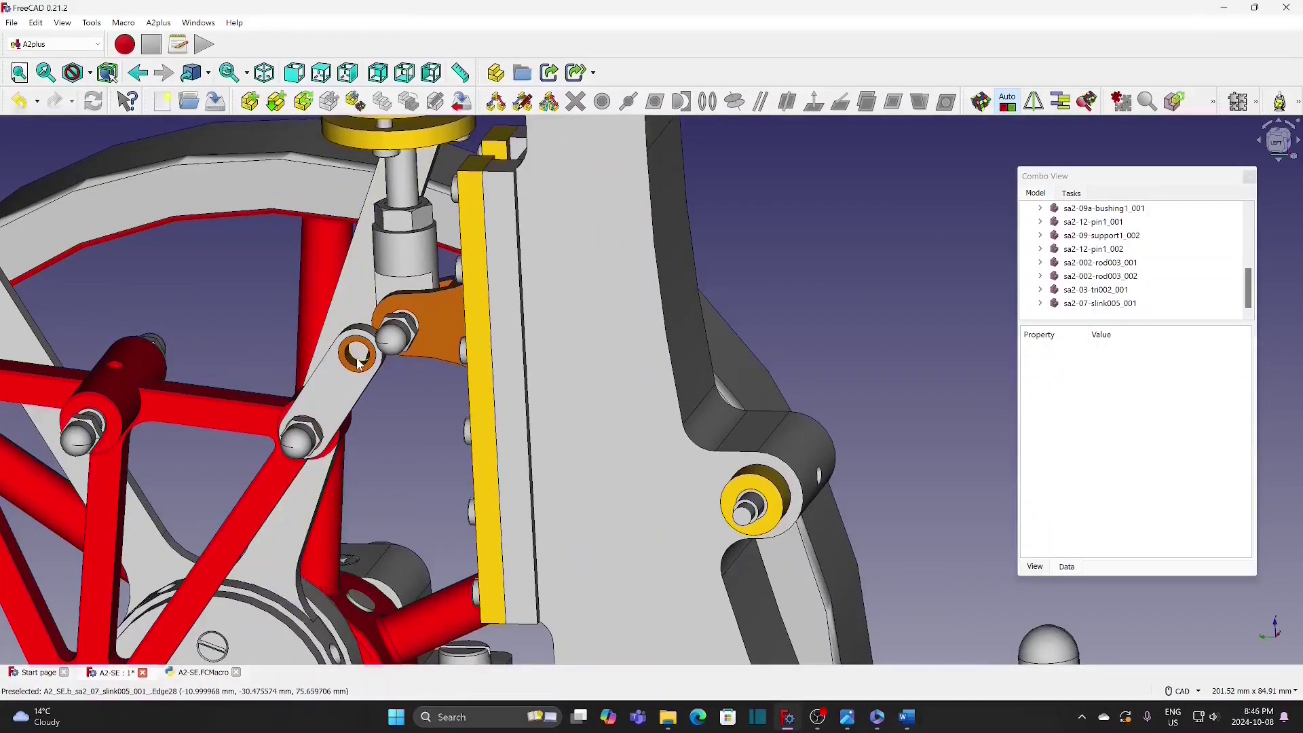
Step: Add an aligned axis-coincident constraint joining the short link's free hole to the second piston rod's pin
click(357, 363)
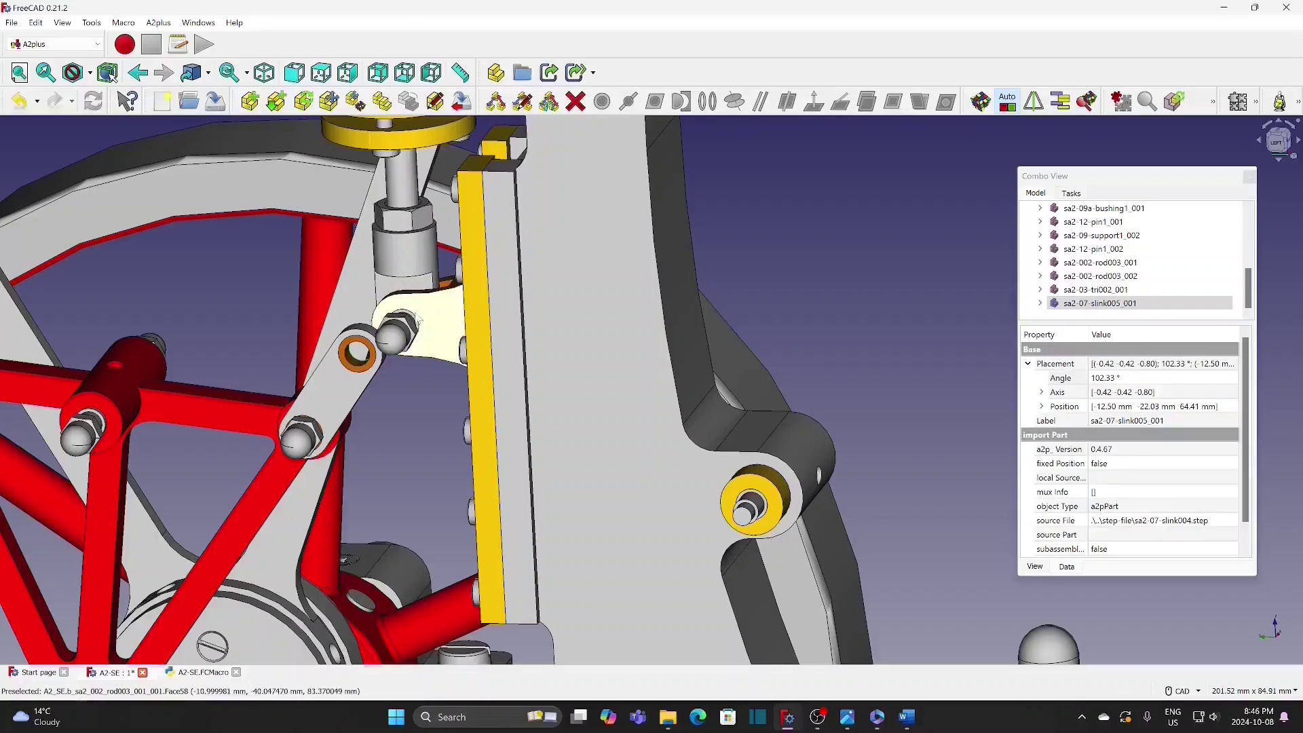
scroll(419, 326, up, 2)
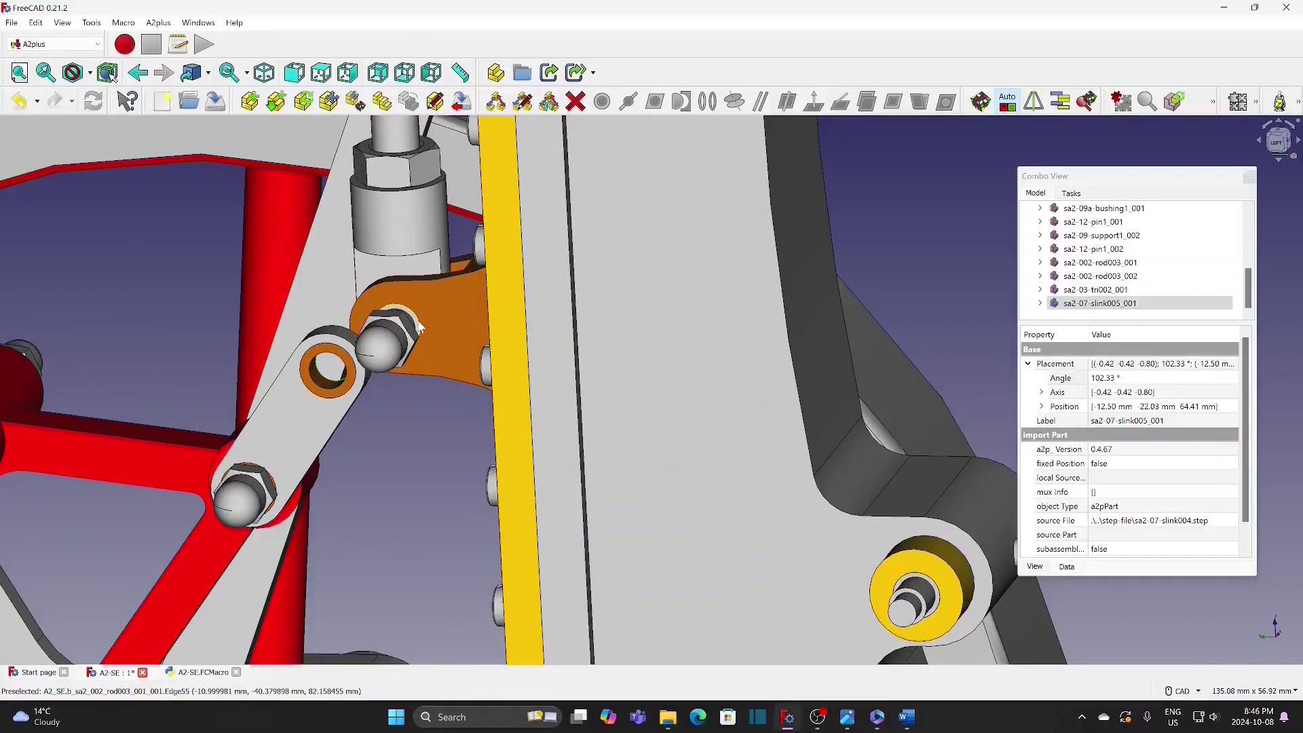
ctrl+click(491, 283)
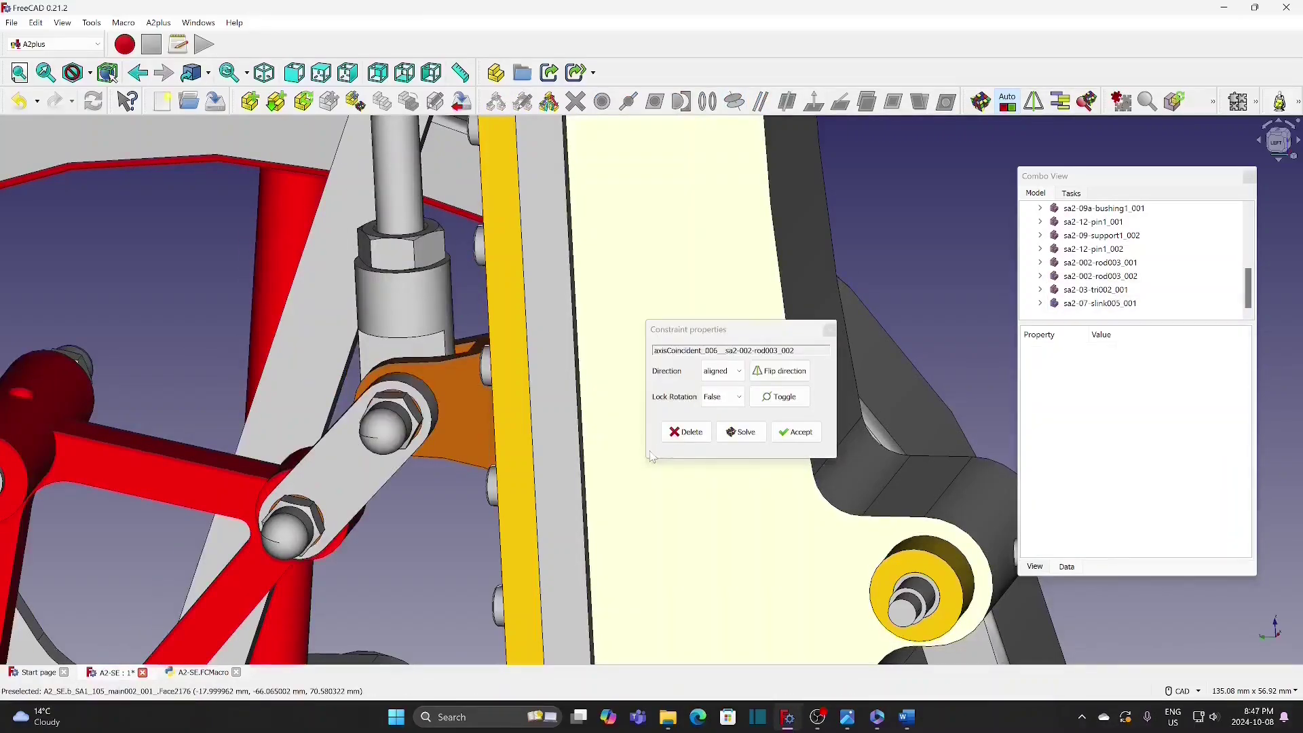
click(791, 435)
Step: Duplicate the short link and place the copy in the empty space beside the frame leg next to the first piston rod
scroll(448, 551, down, 5)
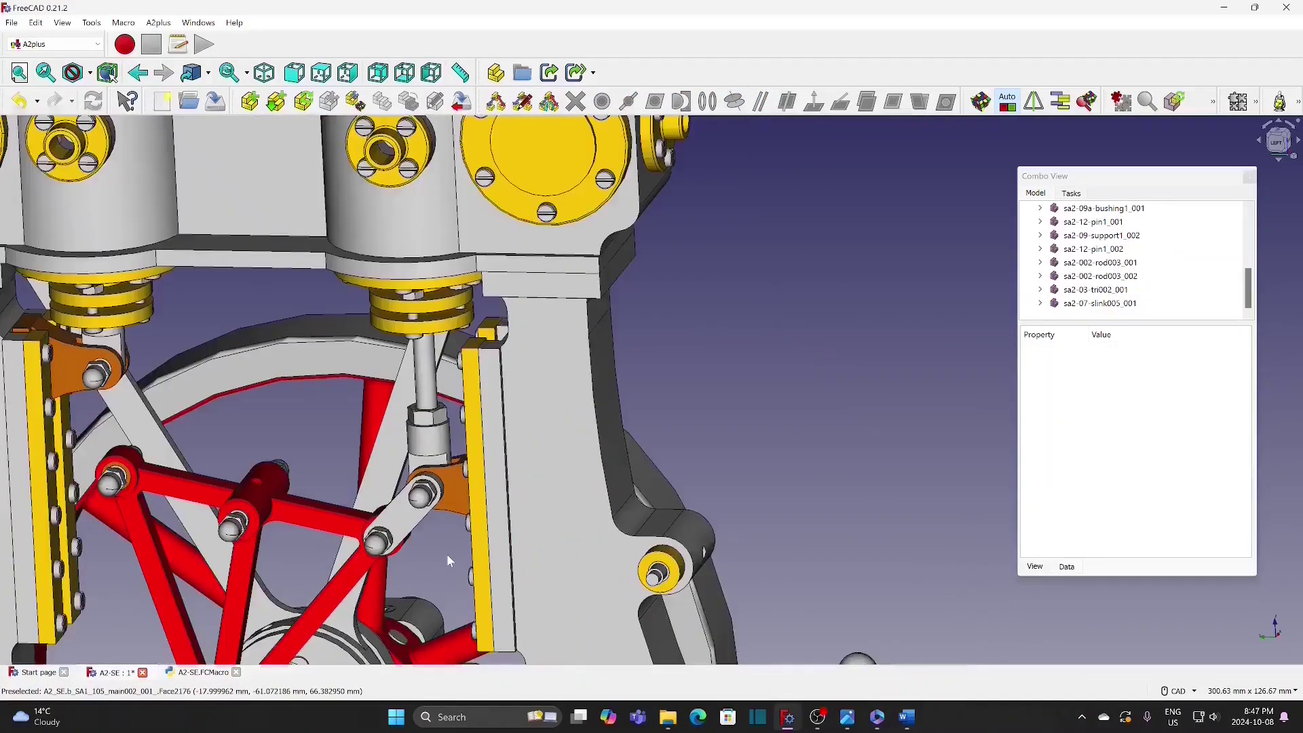
scroll(796, 405, down, 1)
scroll(796, 406, up, 1)
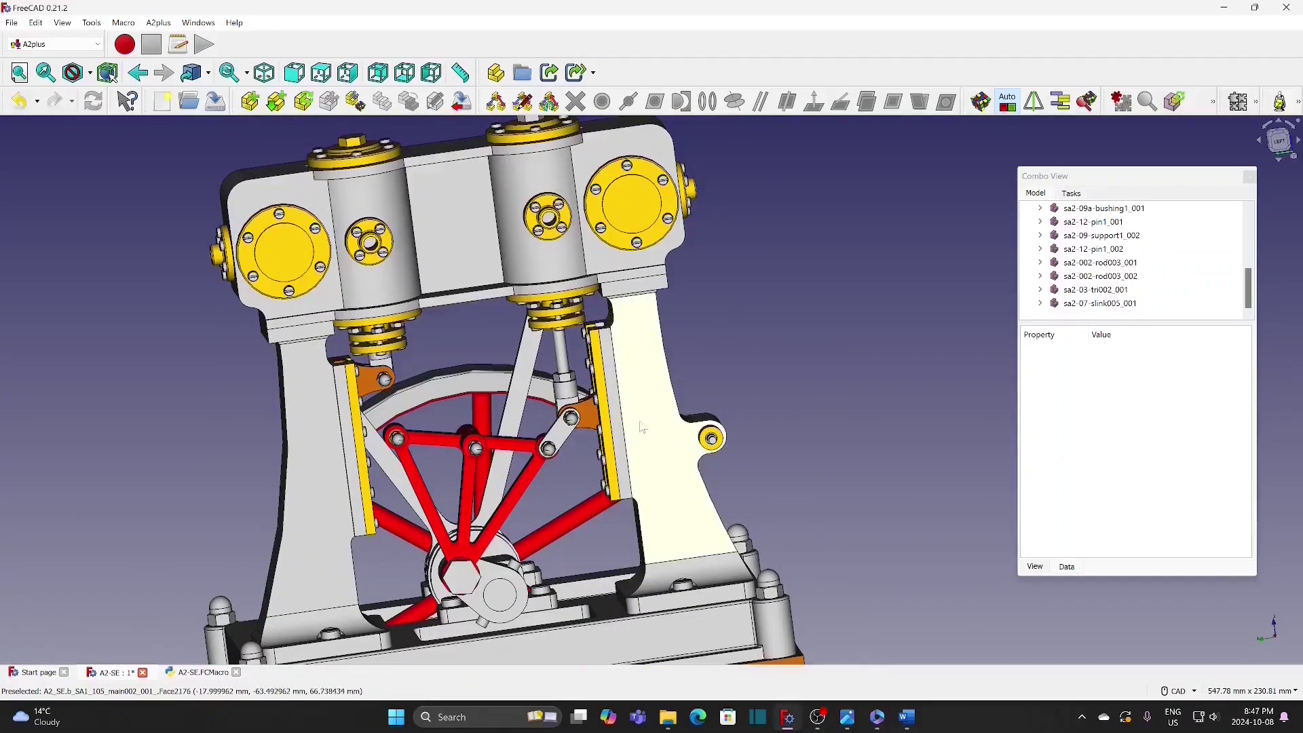
scroll(567, 435, up, 1)
click(568, 435)
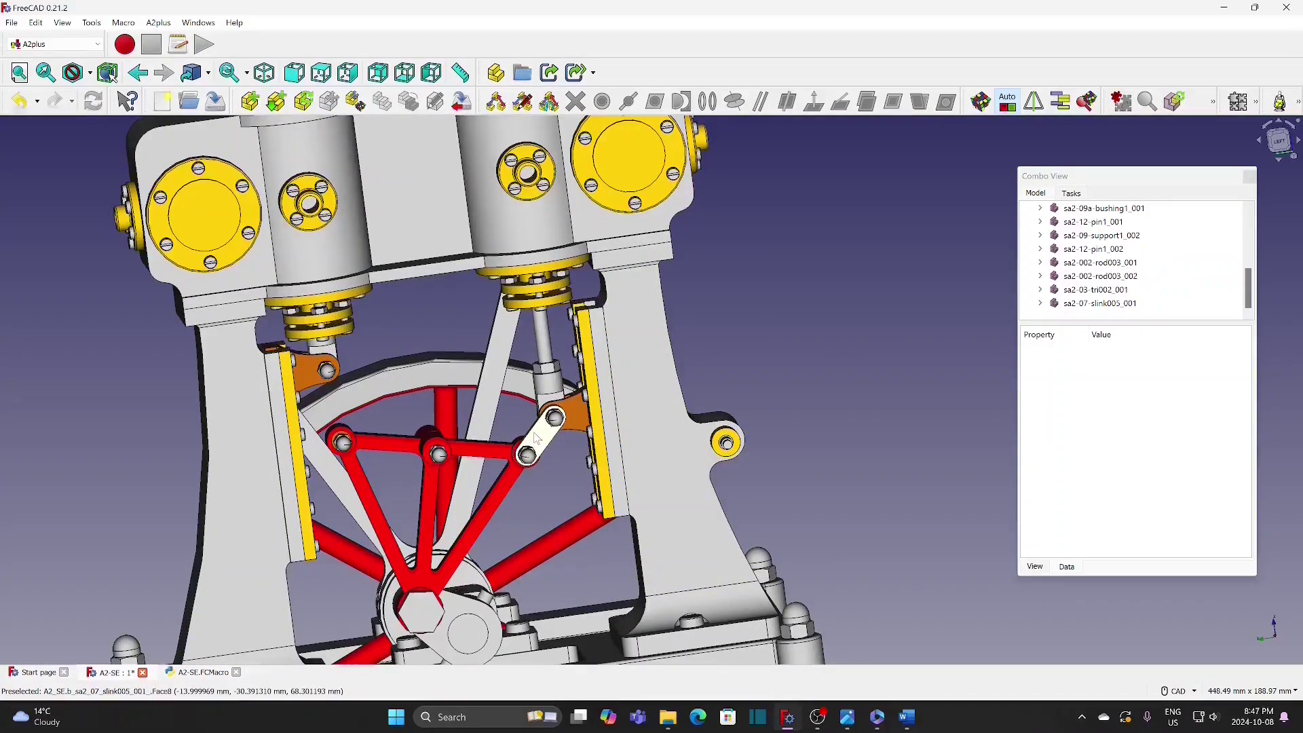
click(383, 102)
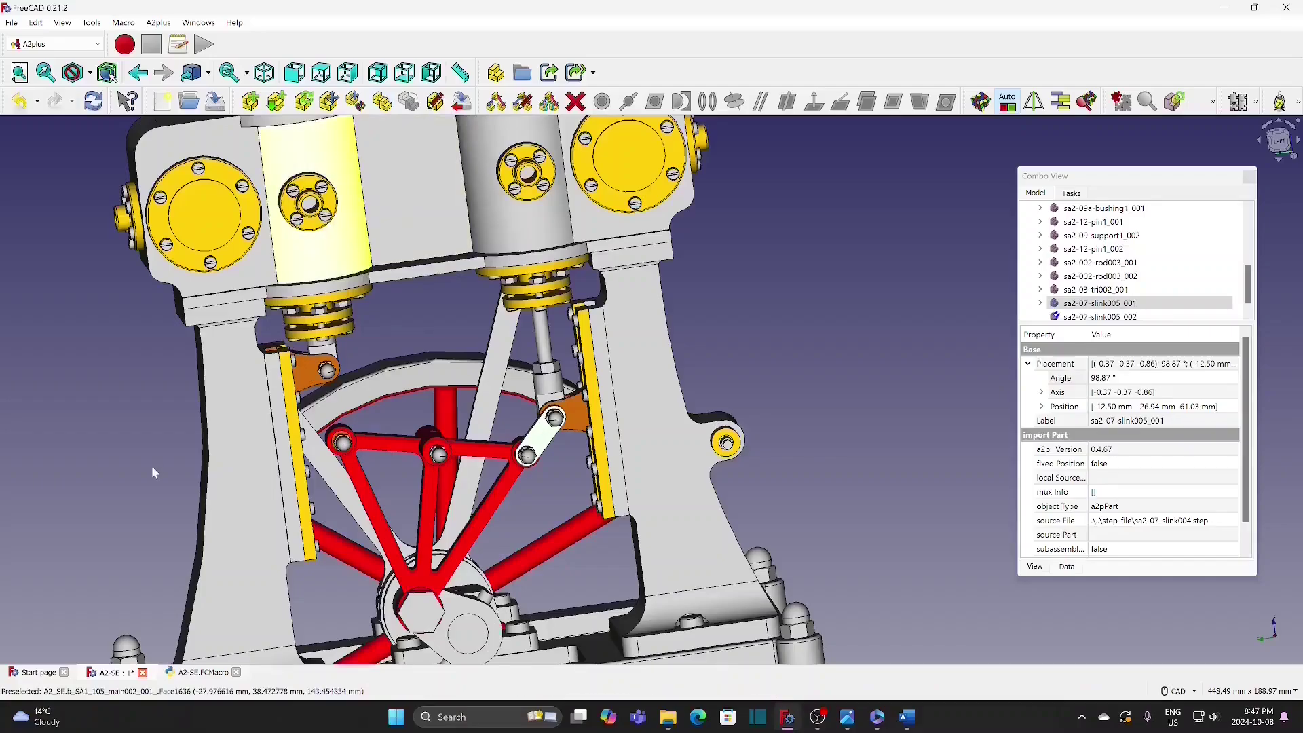
click(142, 449)
click(154, 439)
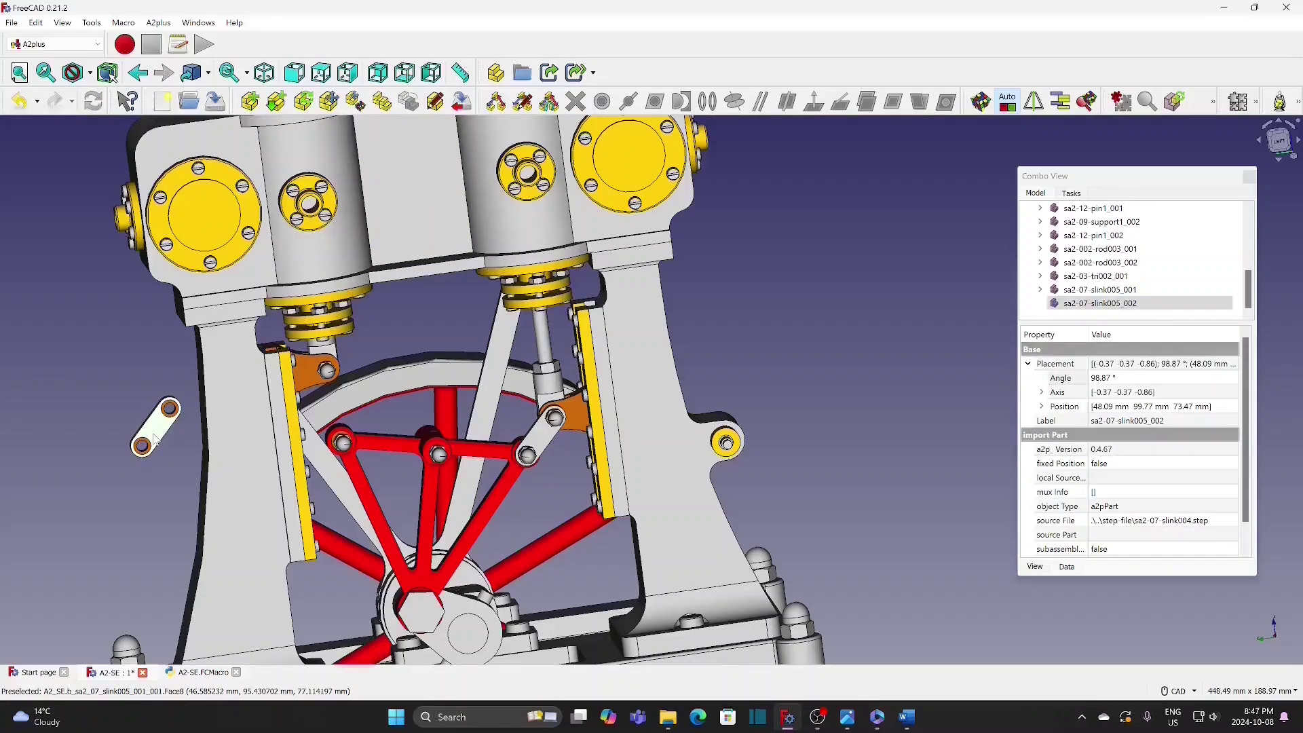
Step: Add an opposed circular-edge constraint with 0 mm offset joining one hole of the copied link to the triangular frame's pin nearest the first piston rod
scroll(302, 426, up, 3)
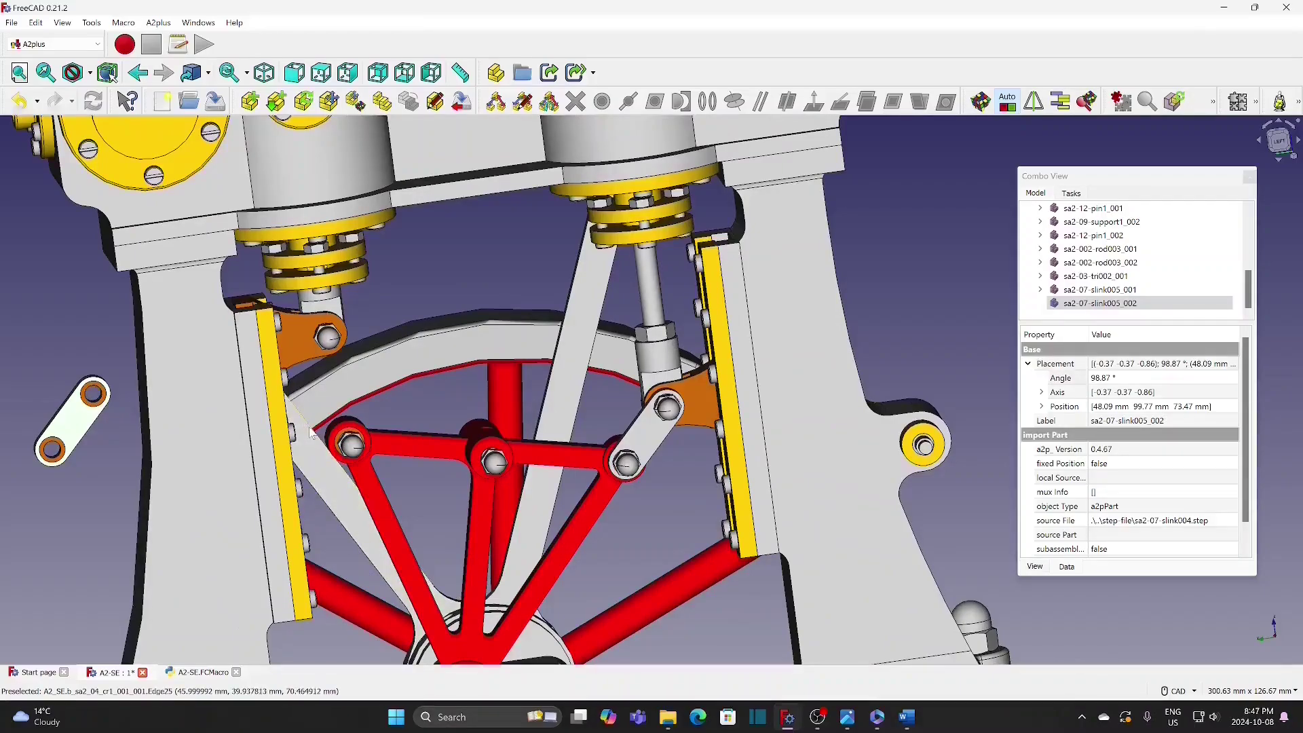
middle_drag(54, 451, 80, 504)
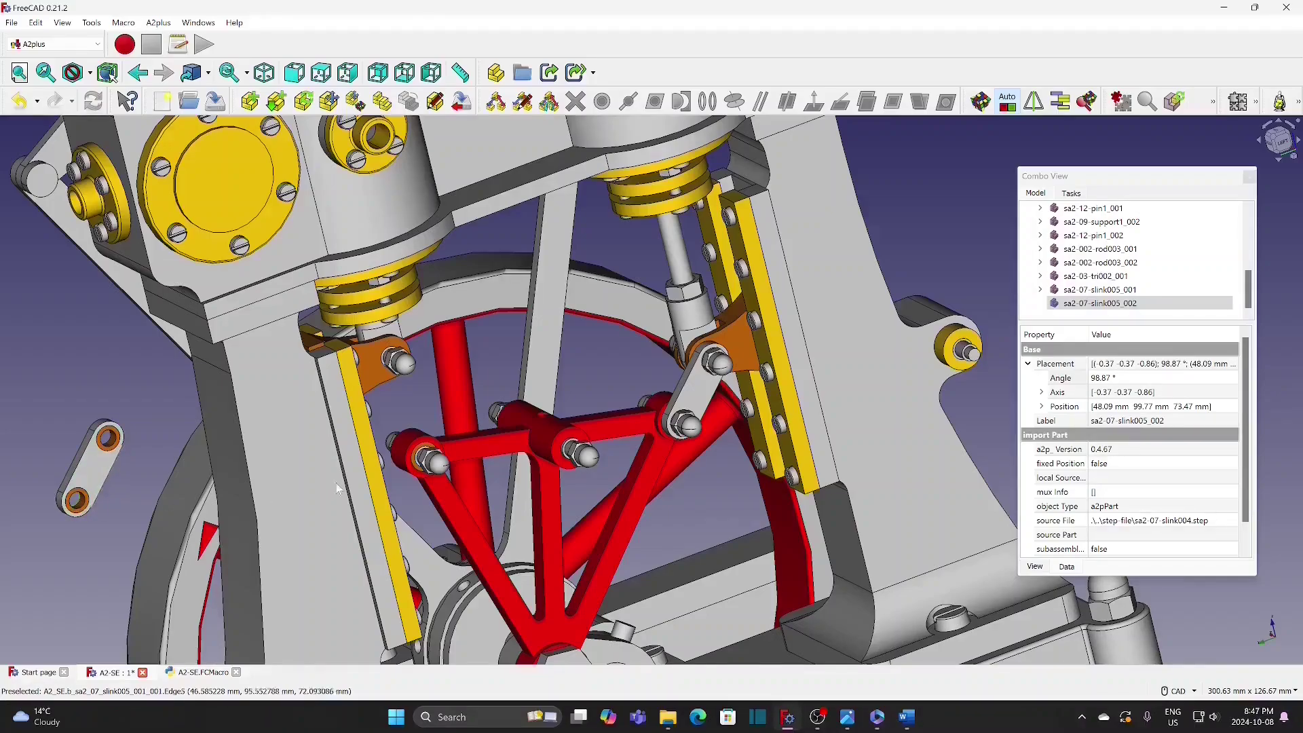
ctrl+click(415, 456)
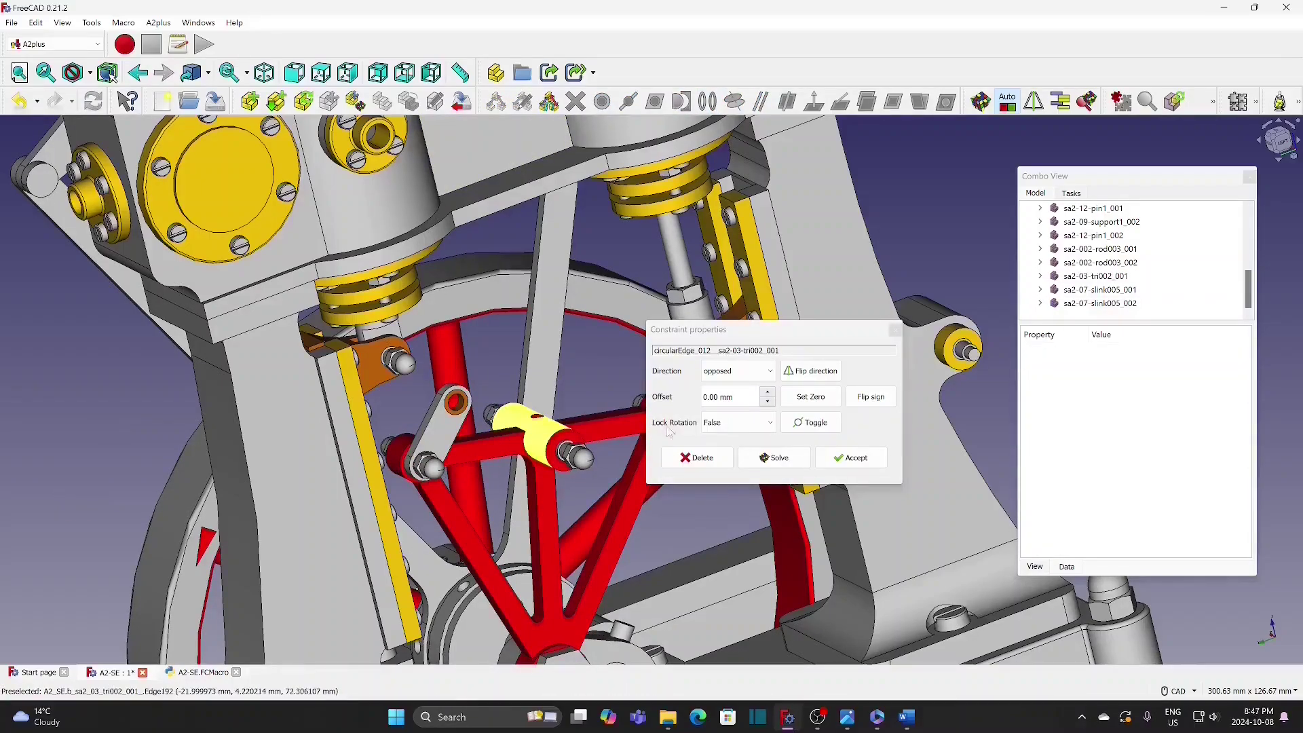
click(852, 458)
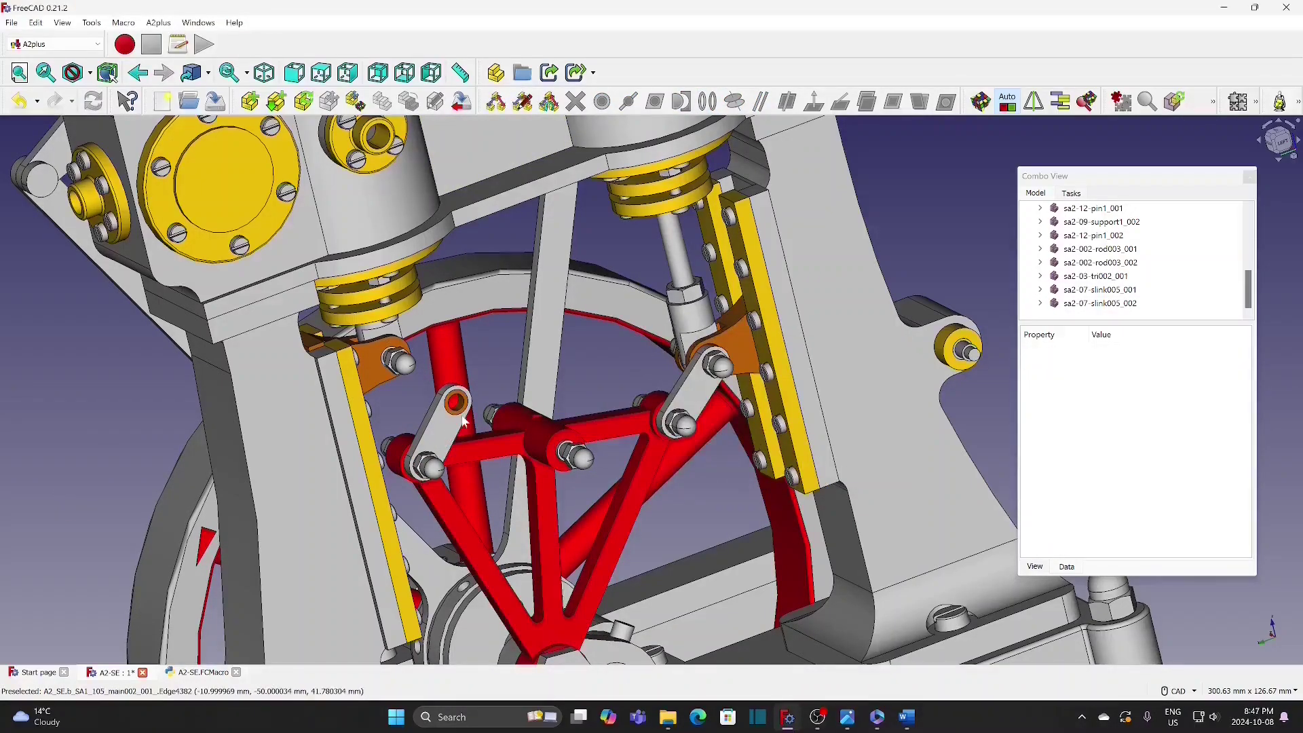
Step: Rotate the copied short link -40° about its pin using Transform, swinging its free end towards the first piston rod's pin
click(463, 421)
right_click(436, 416)
click(497, 661)
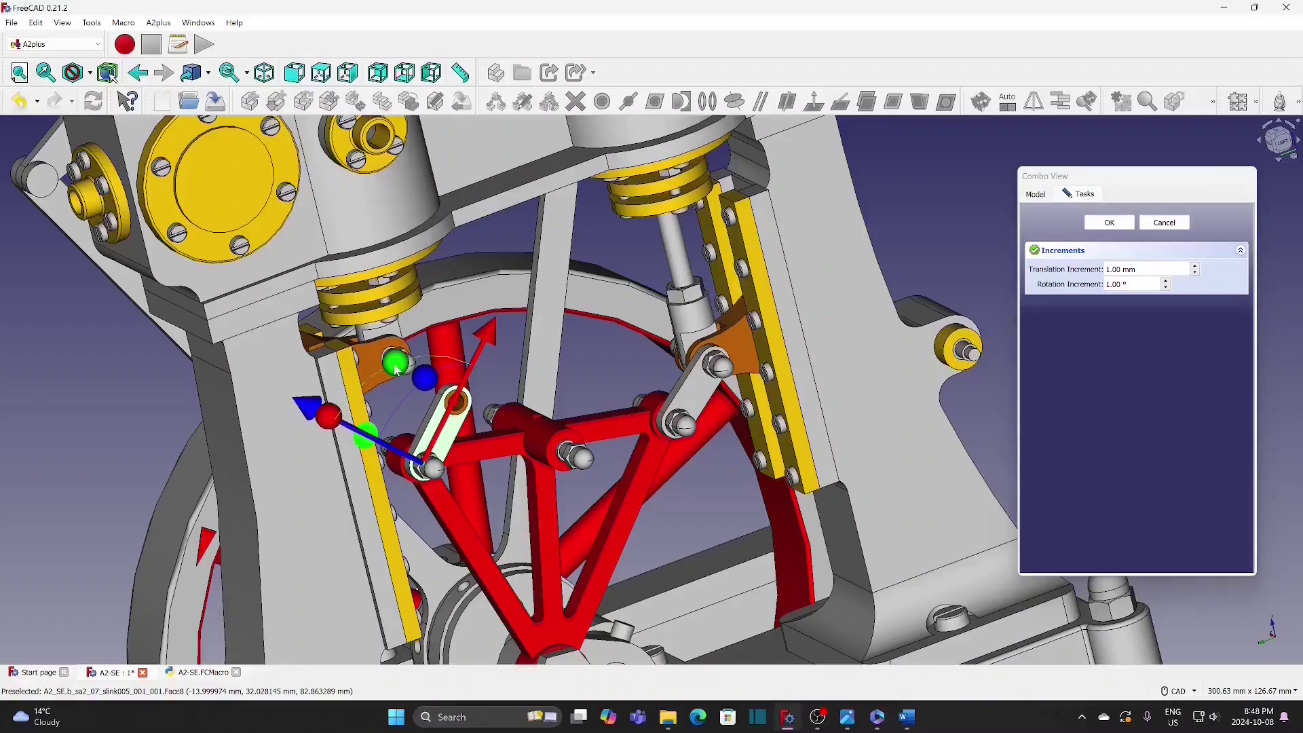
drag(396, 369, 340, 411)
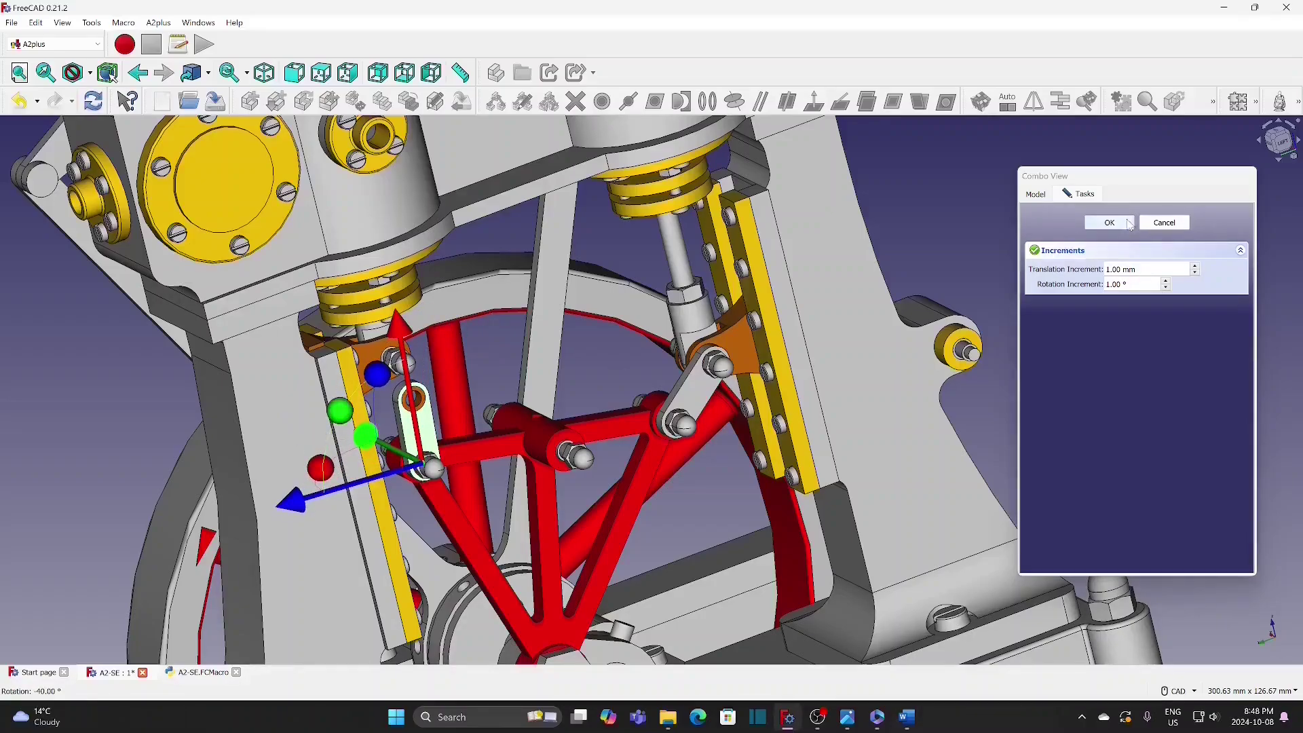
click(1110, 222)
Step: Add an aligned axis-coincident constraint joining the copied link's free hole to the first piston rod's pin, and save the assembly
scroll(441, 418, up, 4)
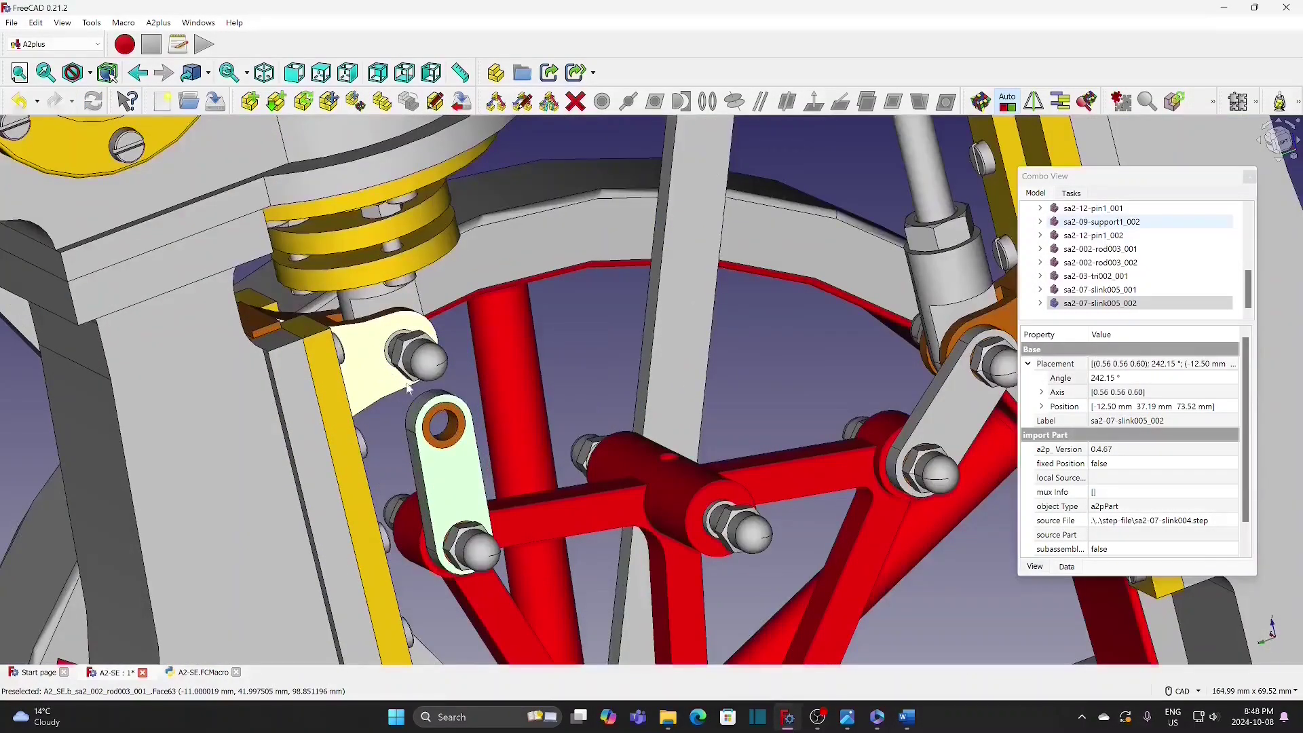
click(449, 426)
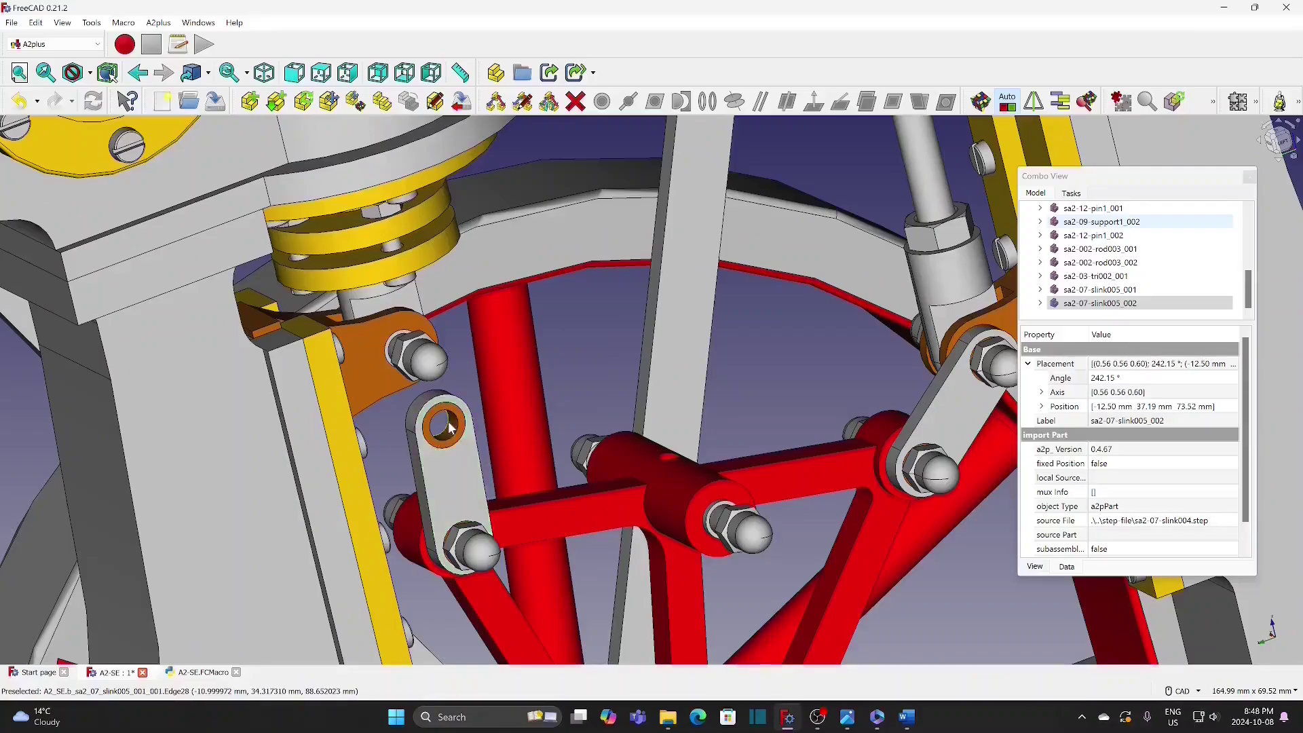
scroll(393, 333, up, 2)
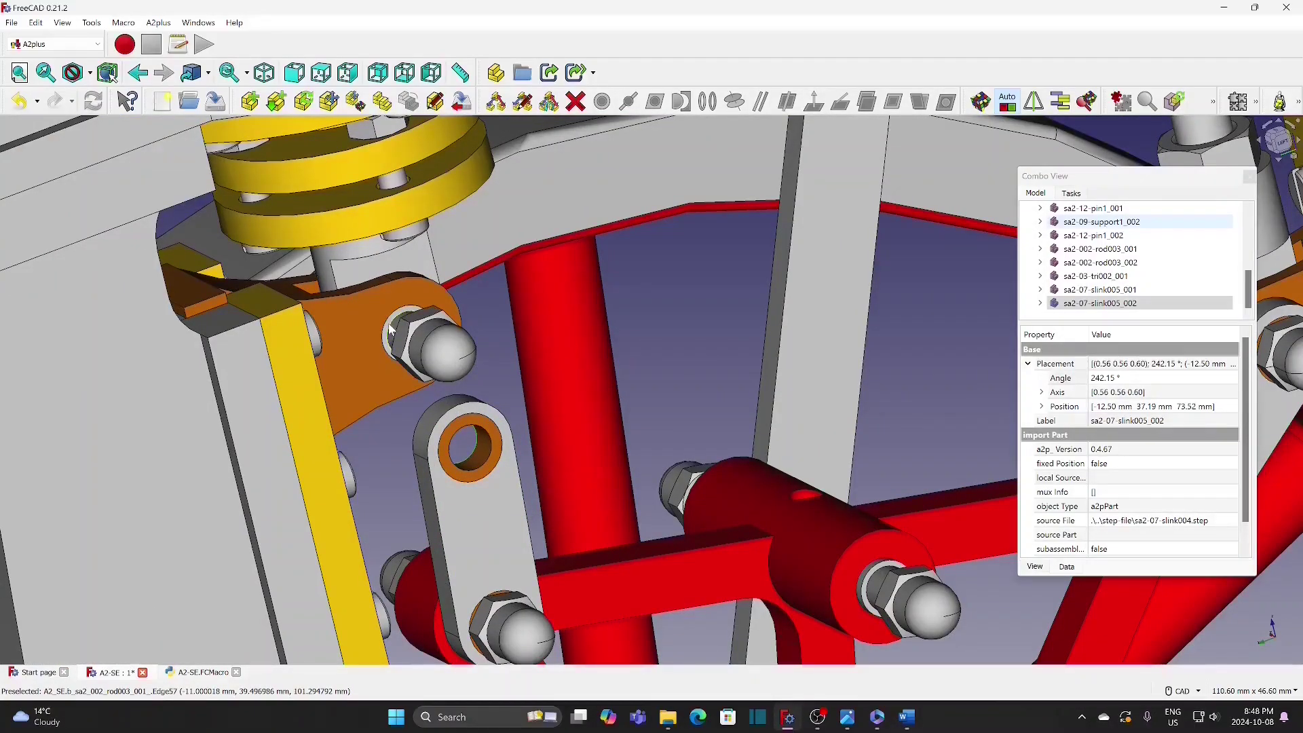
ctrl+click(390, 331)
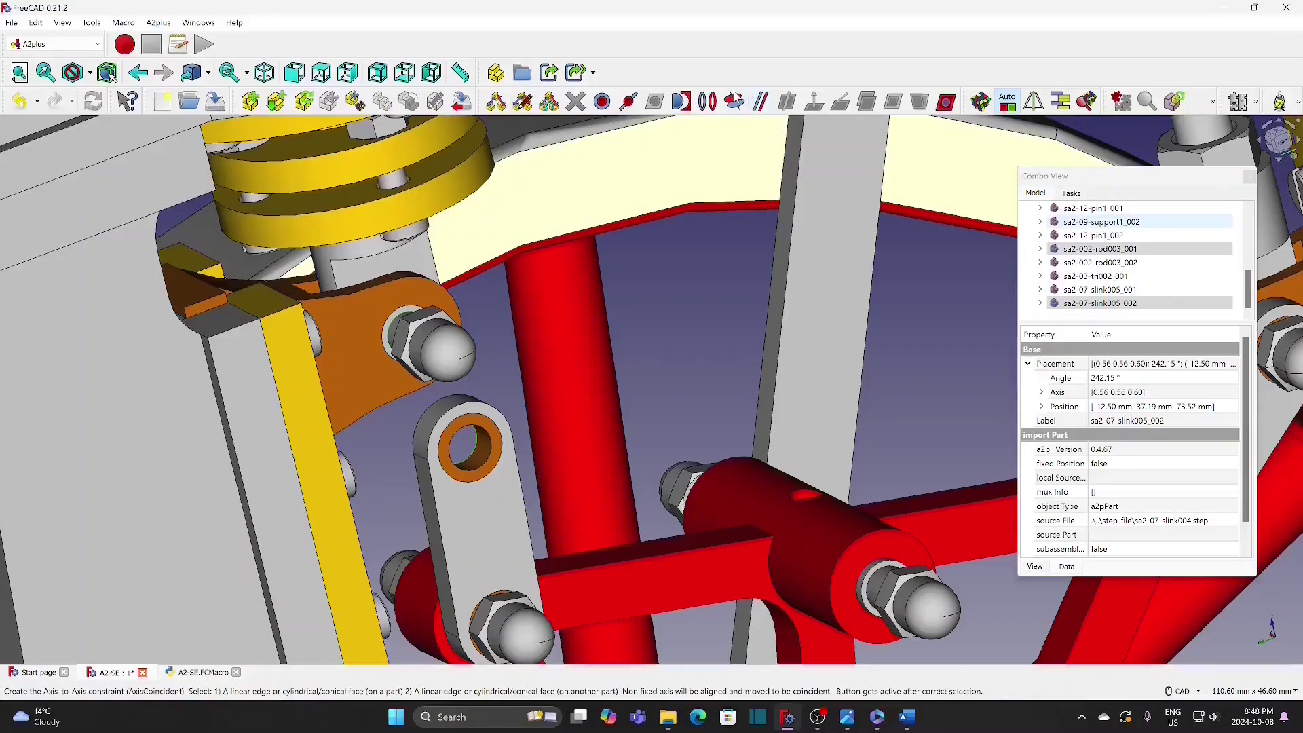
click(734, 99)
click(586, 342)
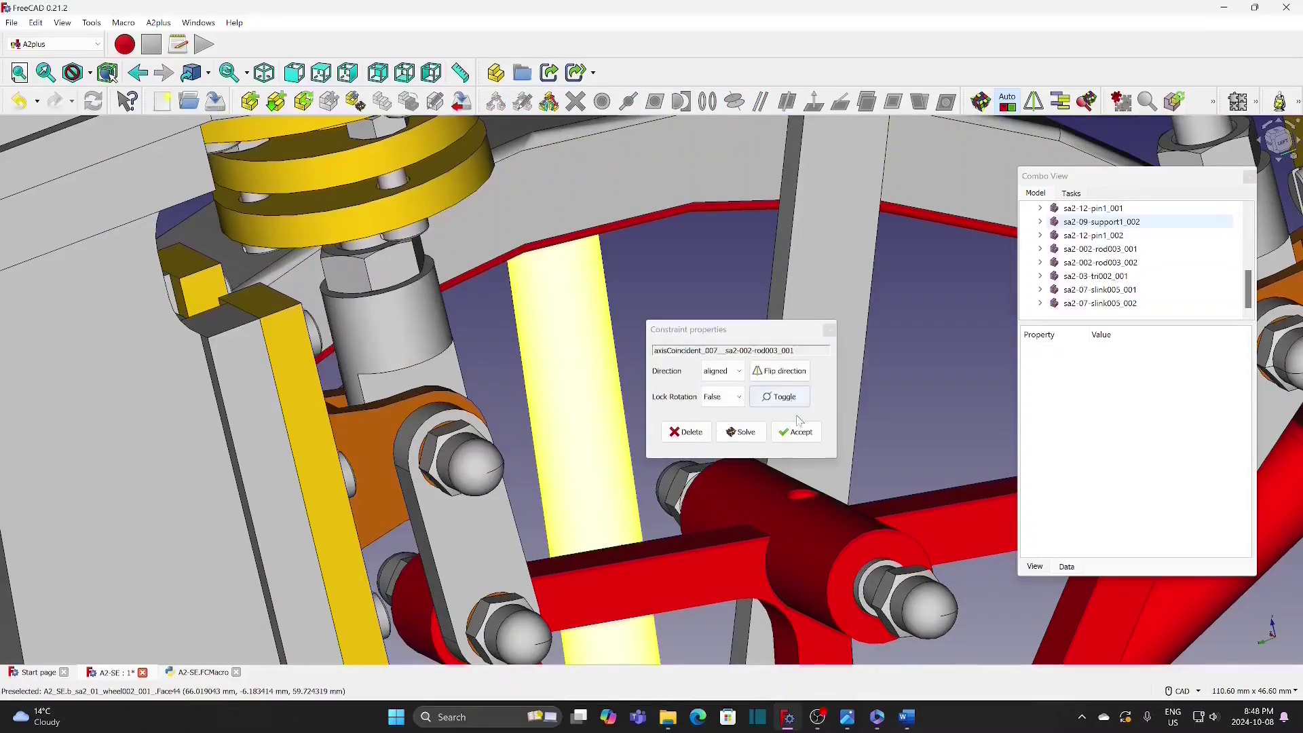
click(796, 432)
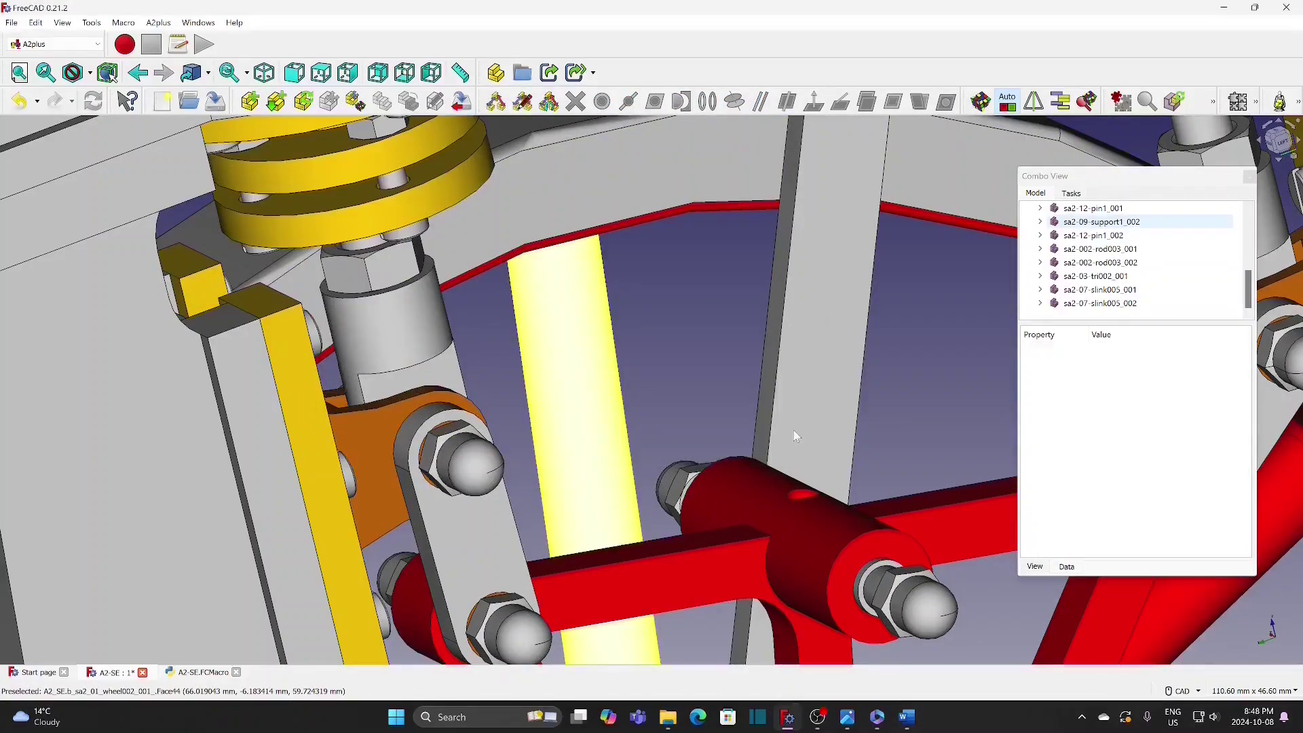
click(12, 23)
click(41, 130)
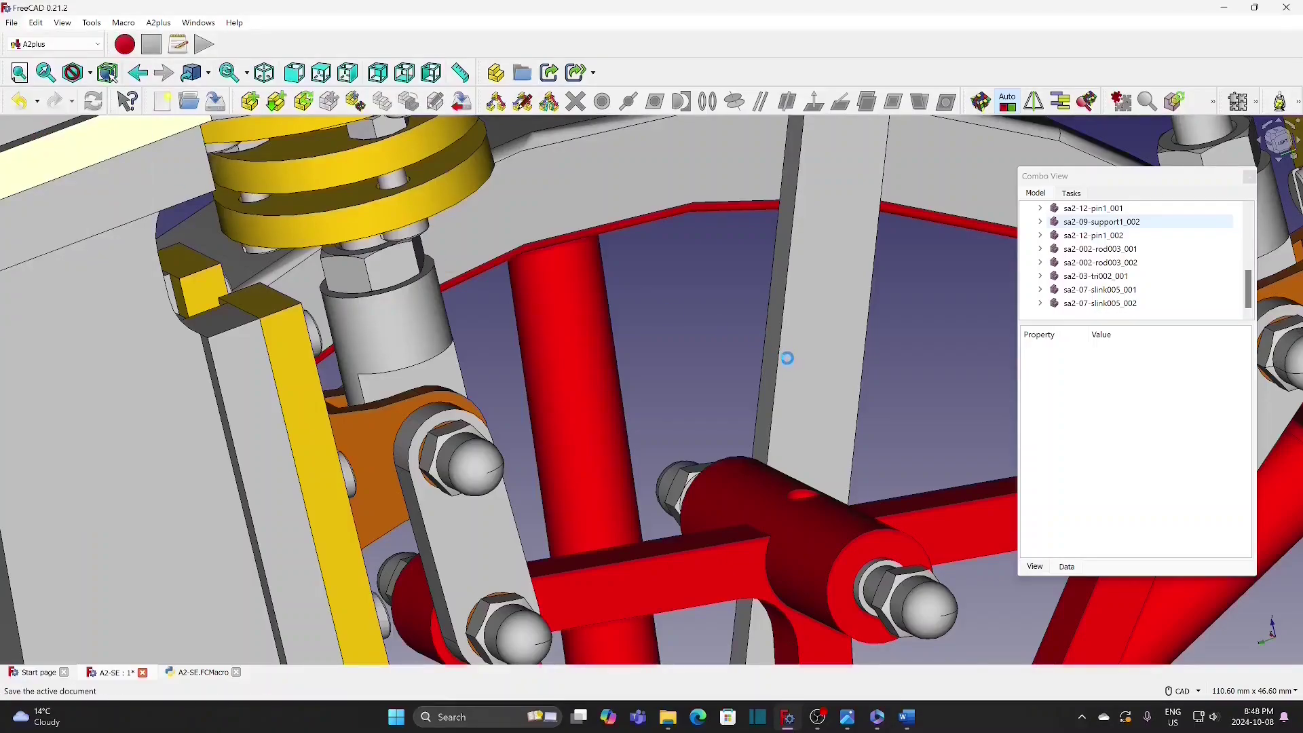
Step: Import the part sa2-08-longlink002.step and place it in the empty space beside the support bushing
scroll(806, 446, down, 5)
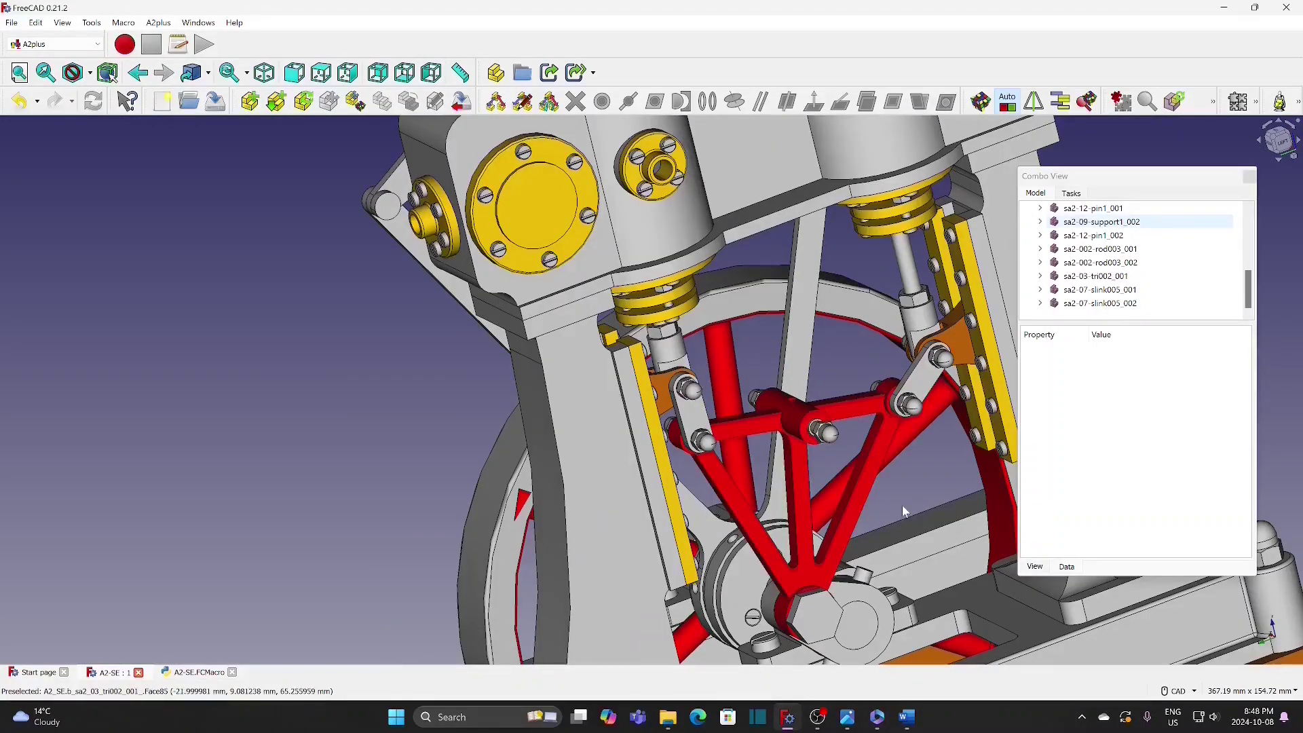
middle_drag(902, 505, 689, 419)
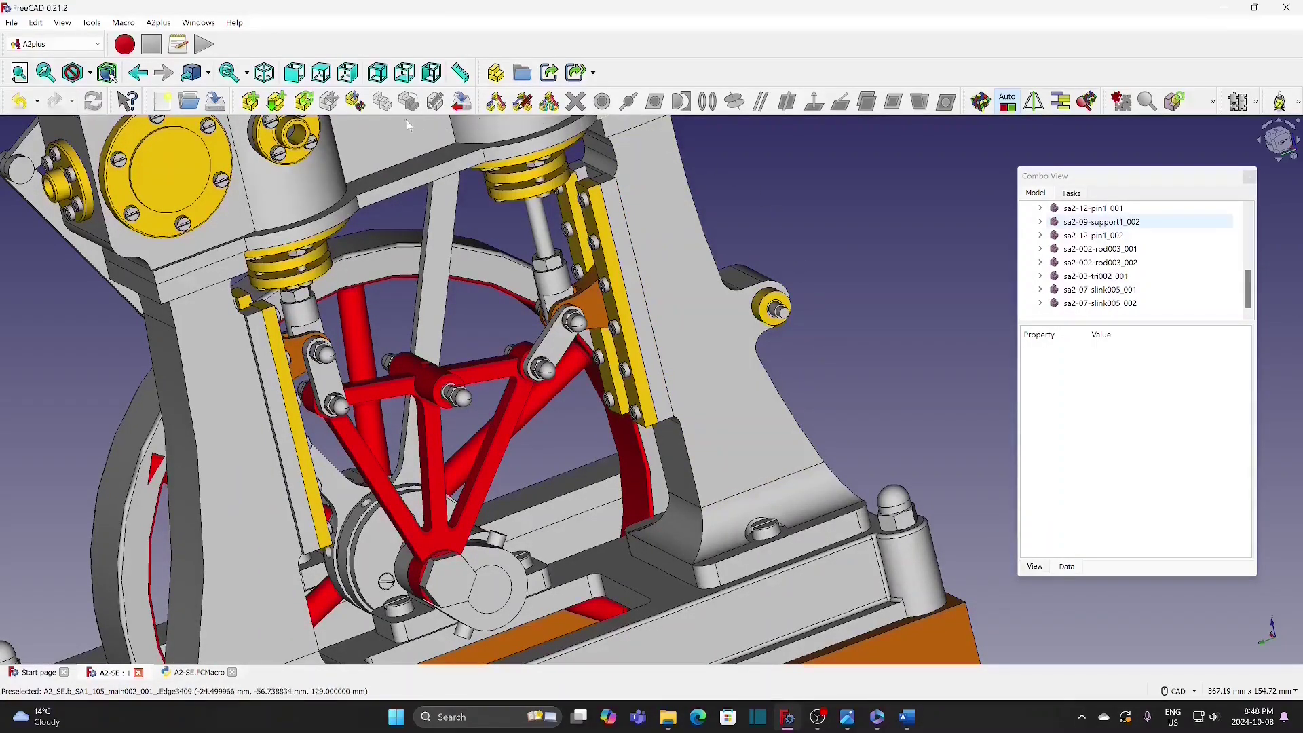
click(250, 101)
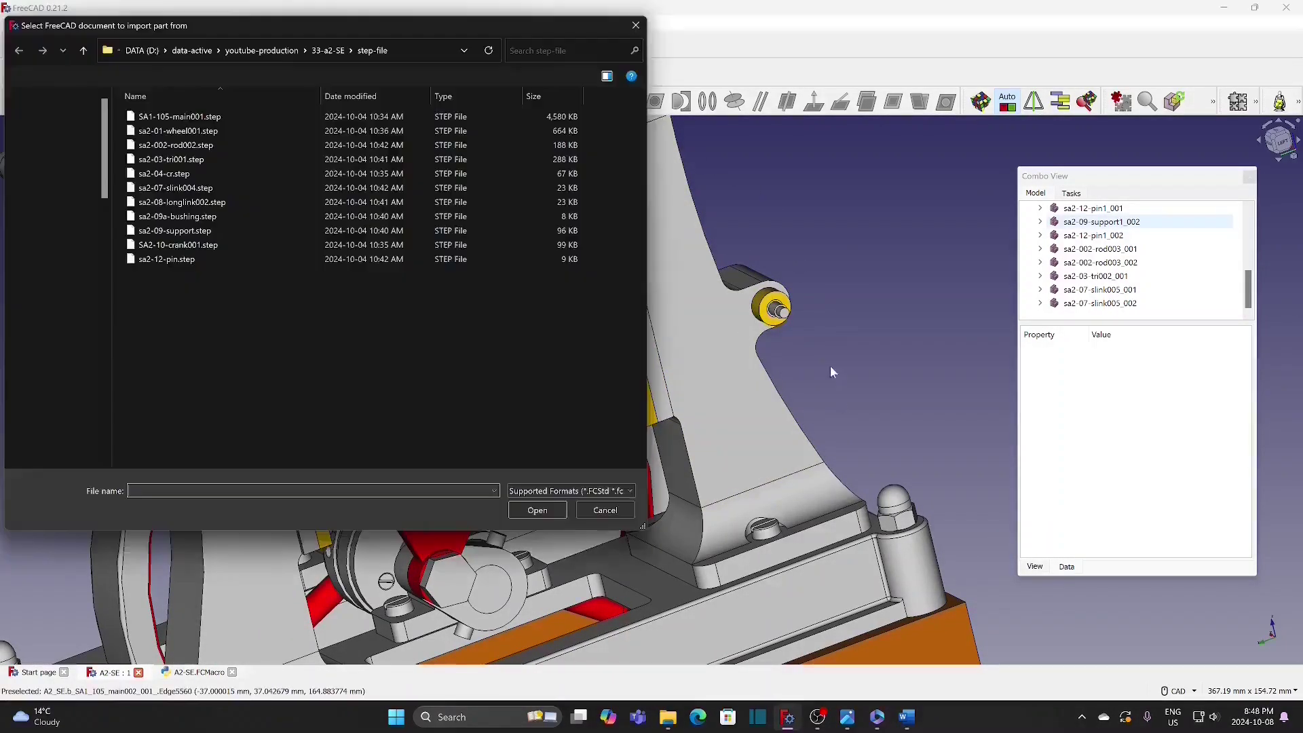
click(201, 201)
click(536, 510)
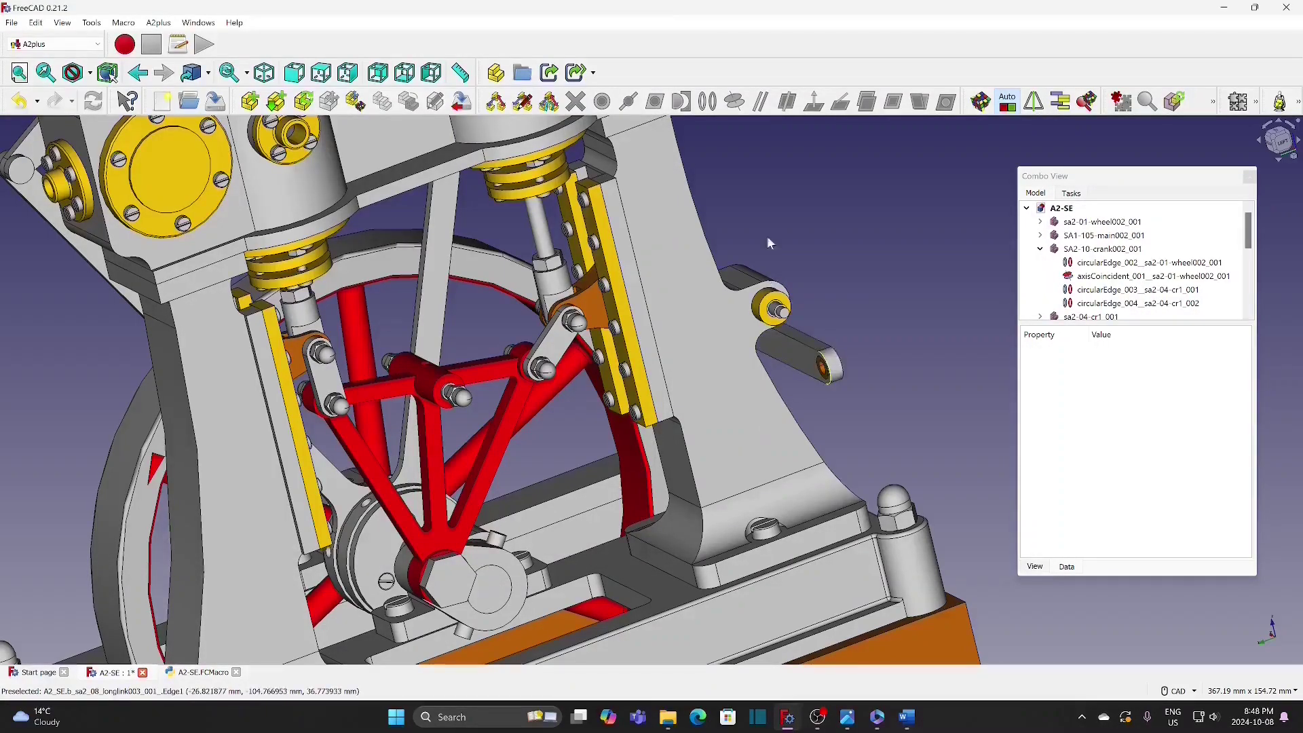
click(909, 292)
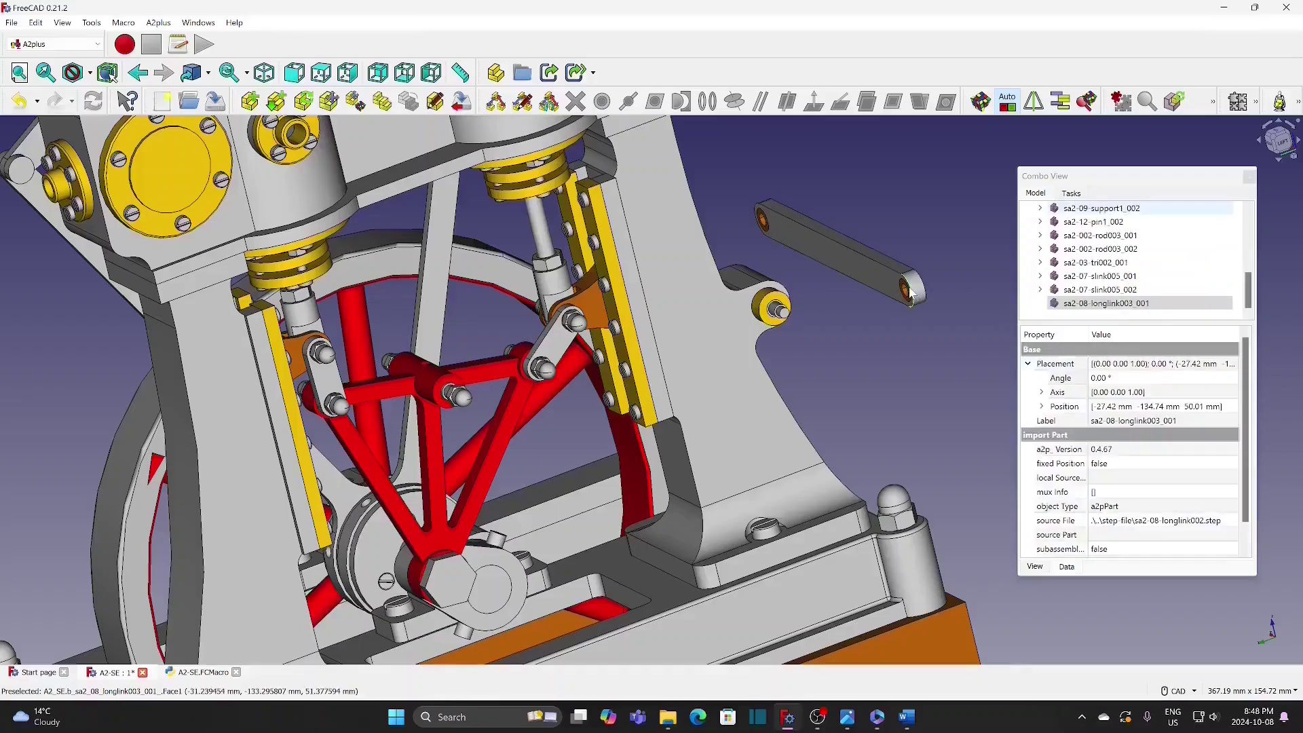
Step: Rotate the long link -90° about its vertical axis using Transform with a 90° rotation increment
right_click(844, 269)
click(883, 504)
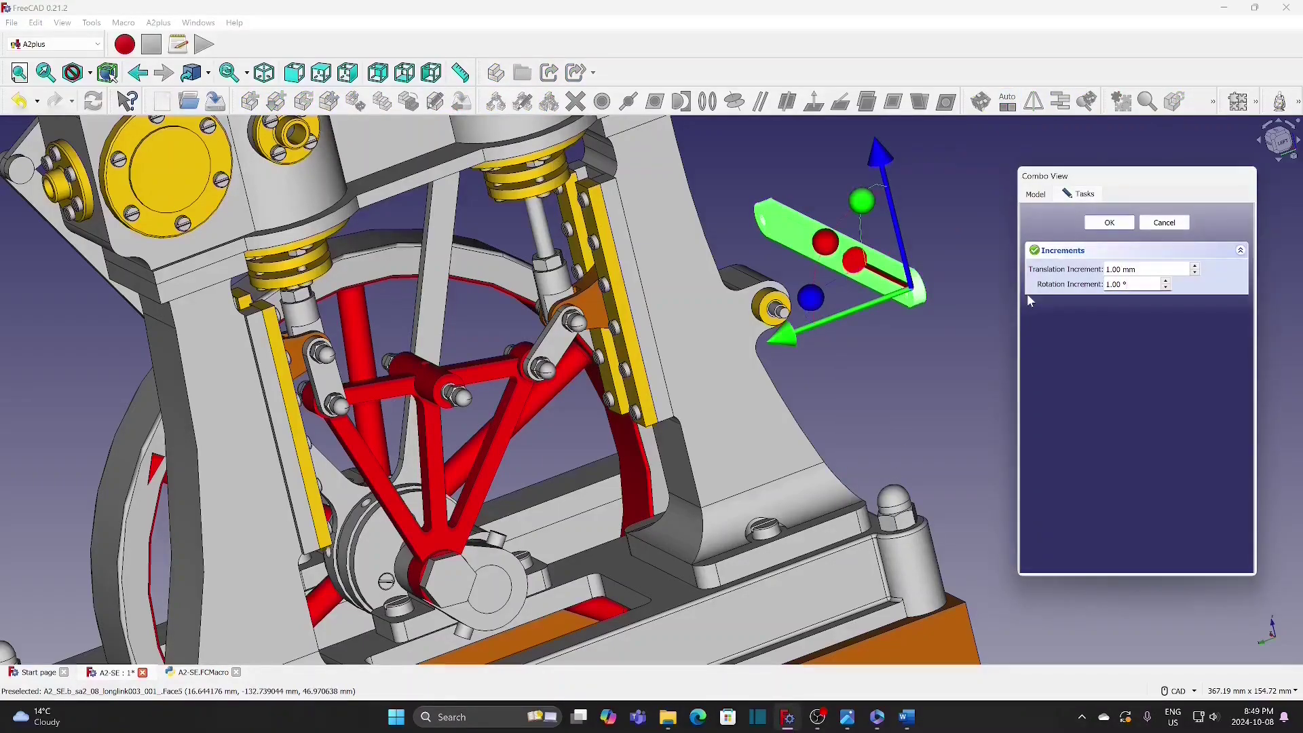
key(BackSpace)
key(BackSpace)
key(BackSpace)
key(BackSpace)
key(BackSpace)
key(BackSpace)
text(90)
drag(812, 299, 975, 232)
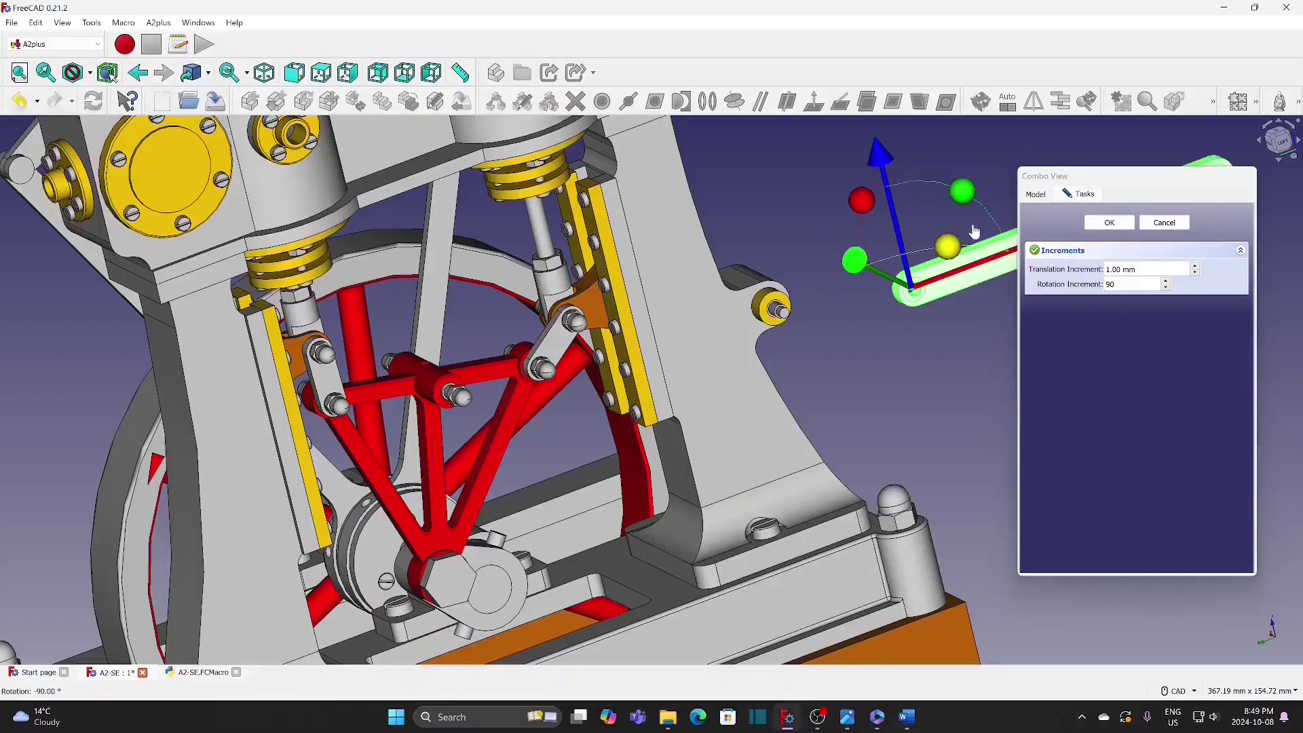
click(1109, 222)
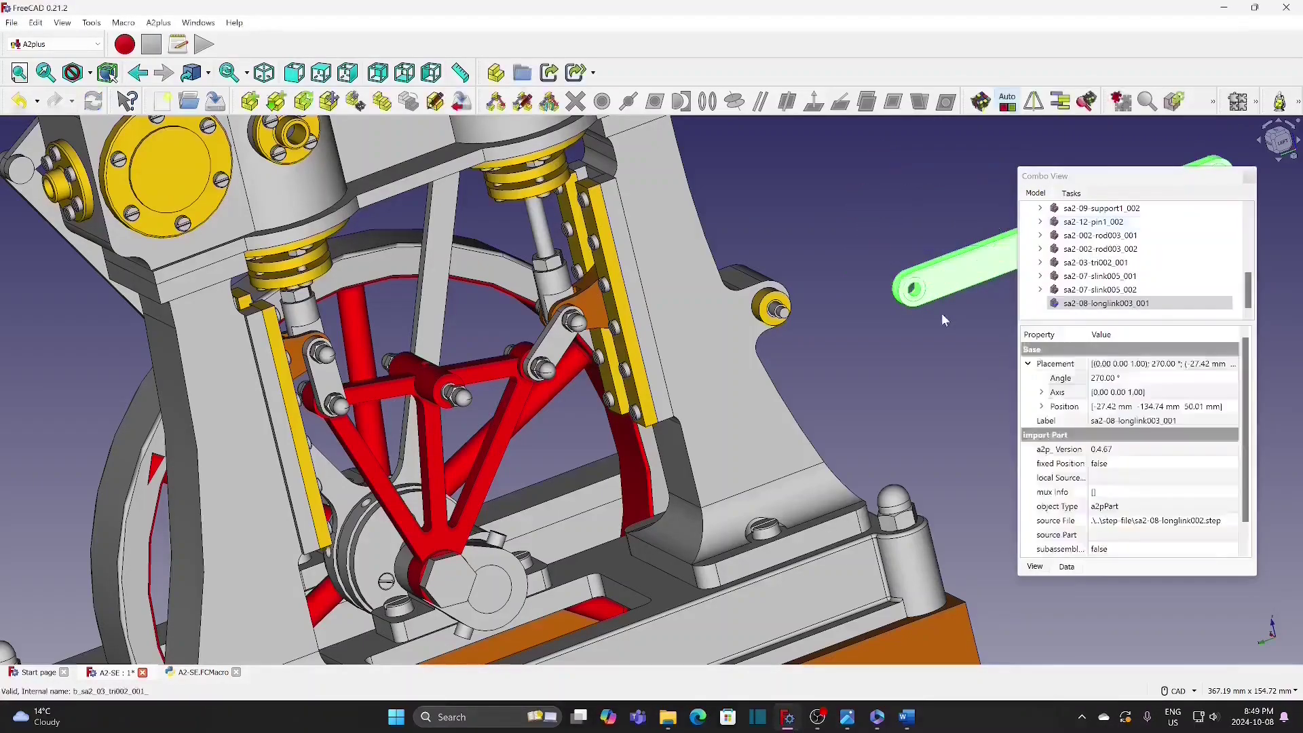
Step: Move the long link with Transform so it spans from the triangular frame to just below the support bushing's pin
click(942, 313)
click(951, 286)
right_click(950, 286)
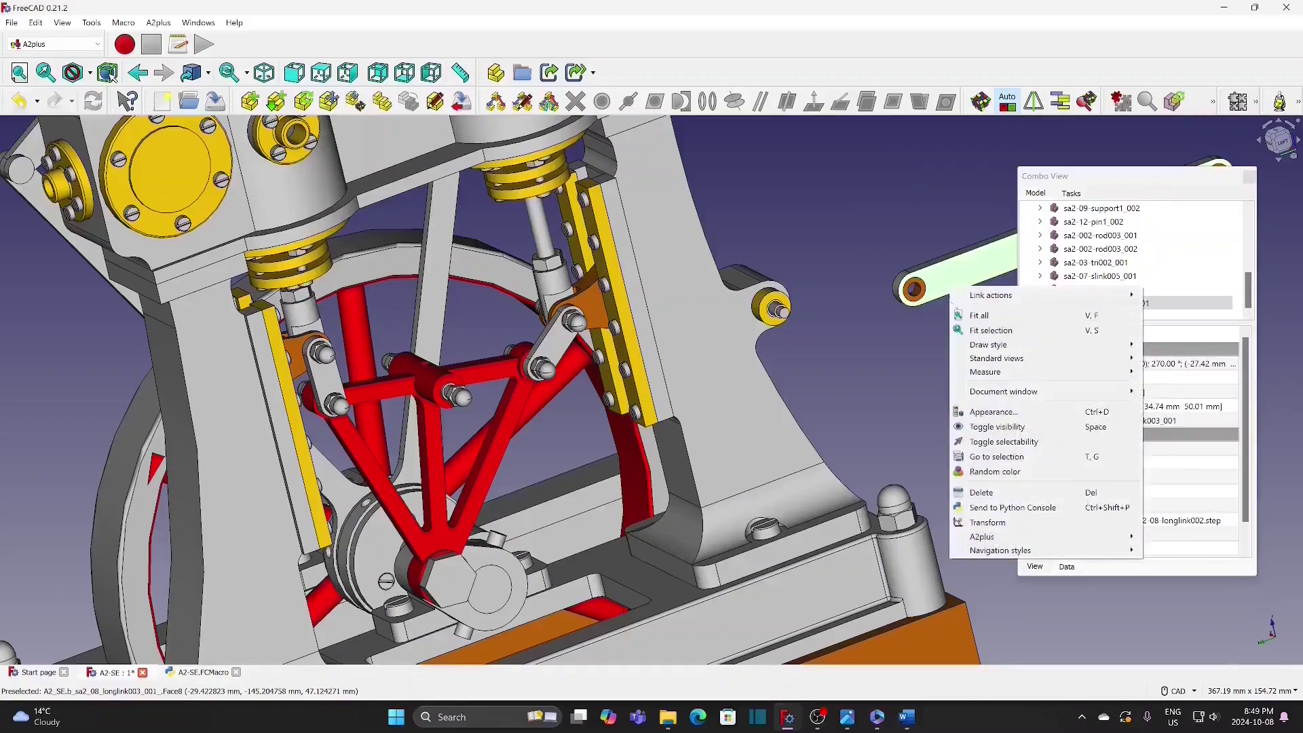
click(974, 517)
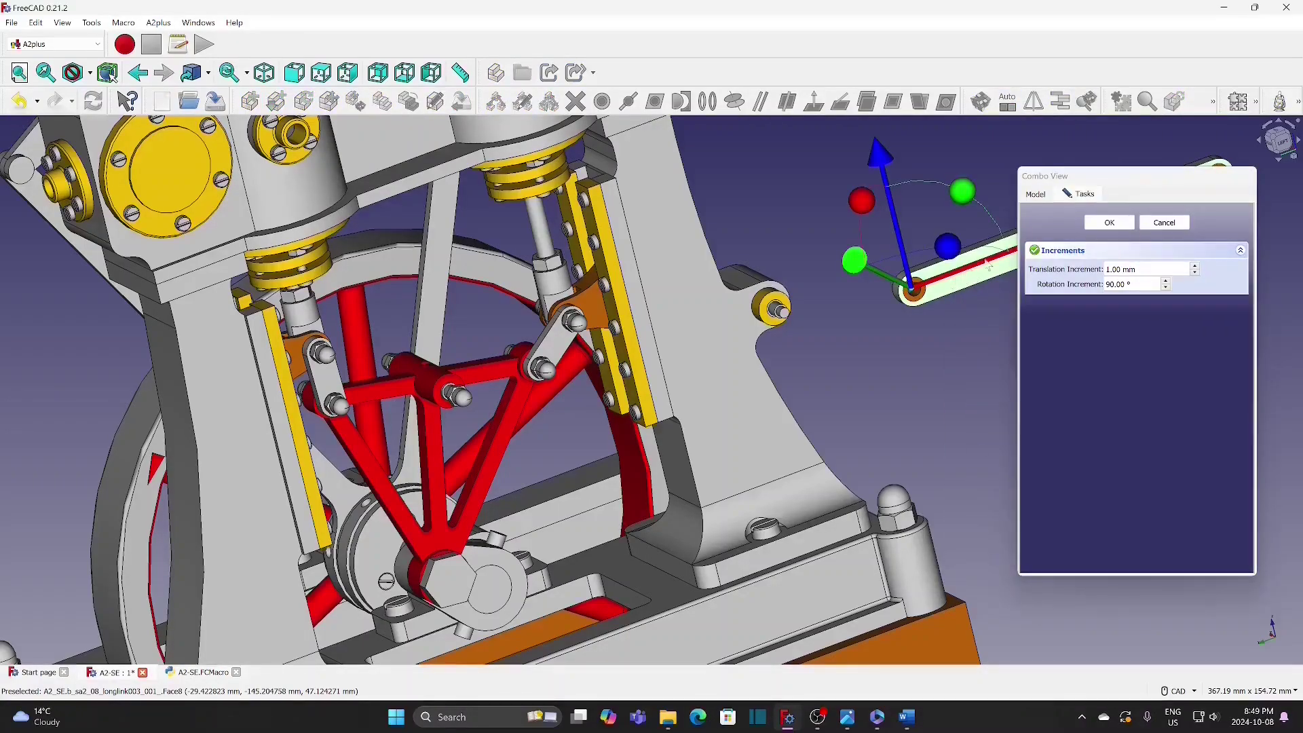
drag(1210, 173, 1179, 267)
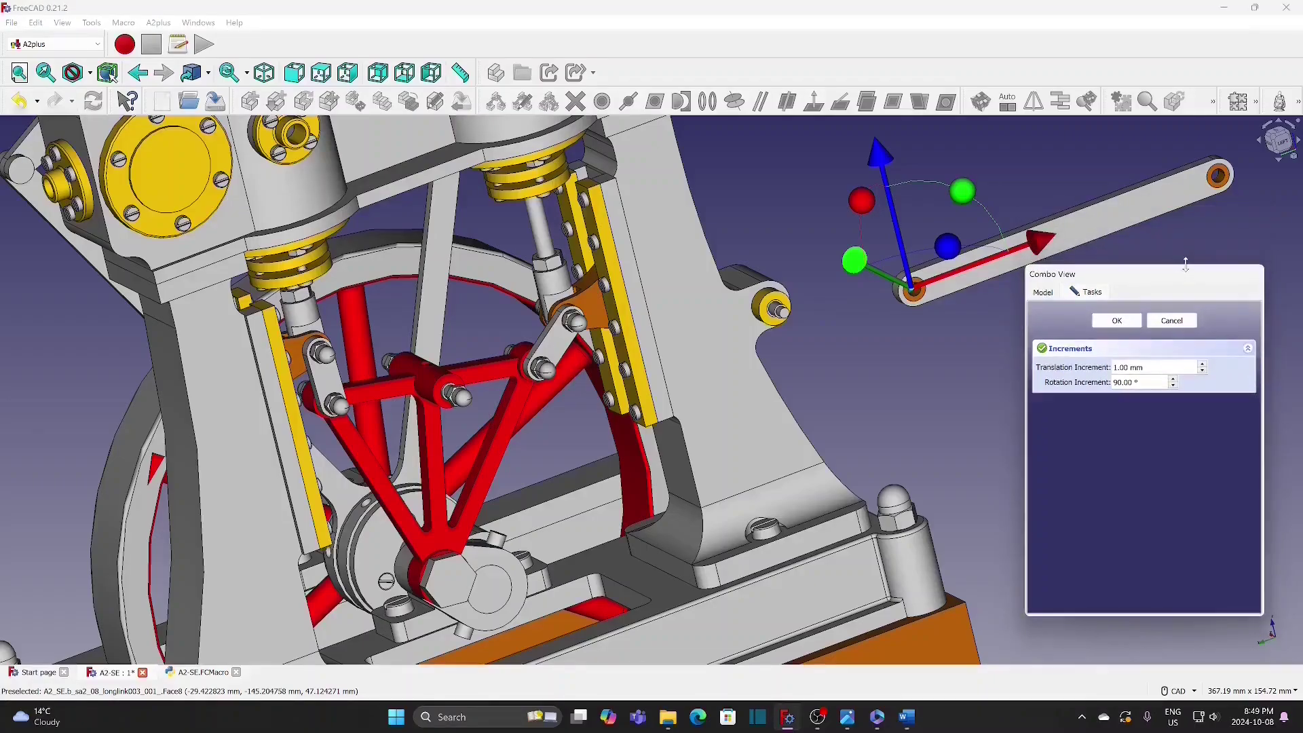
drag(1015, 264, 619, 397)
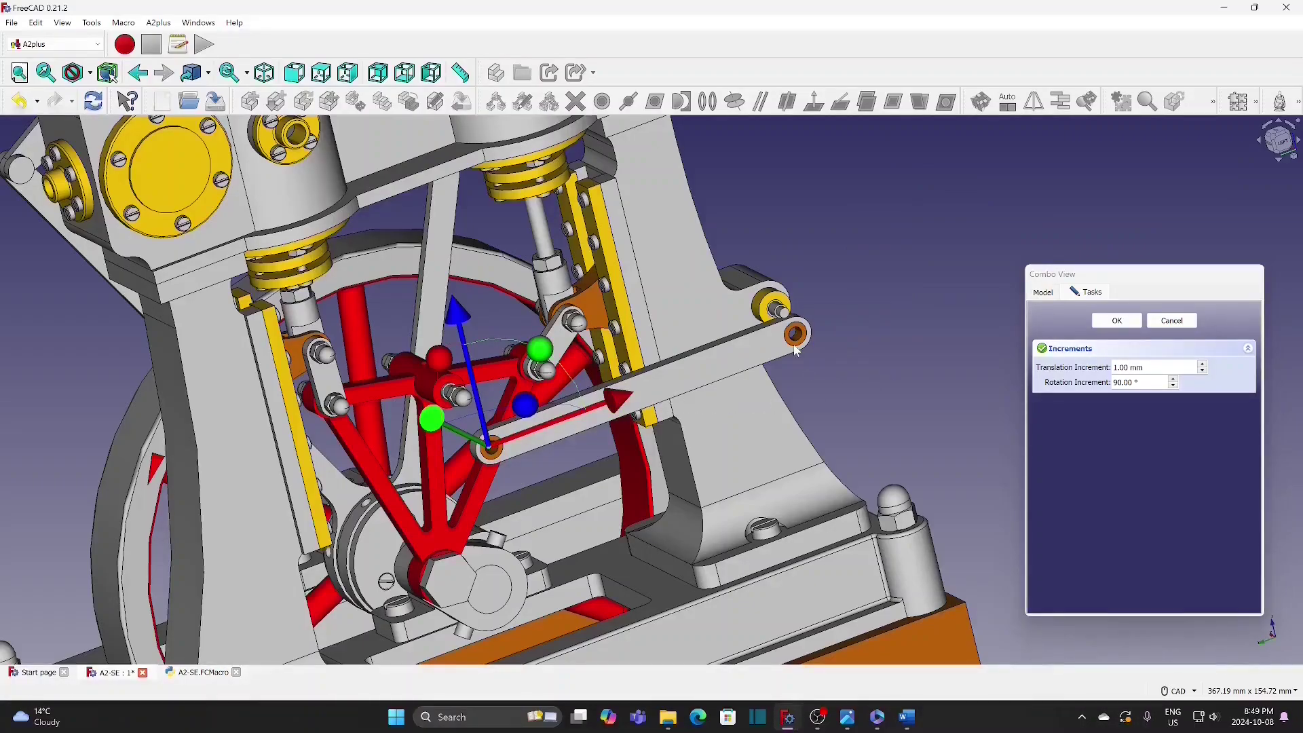
scroll(796, 337, up, 4)
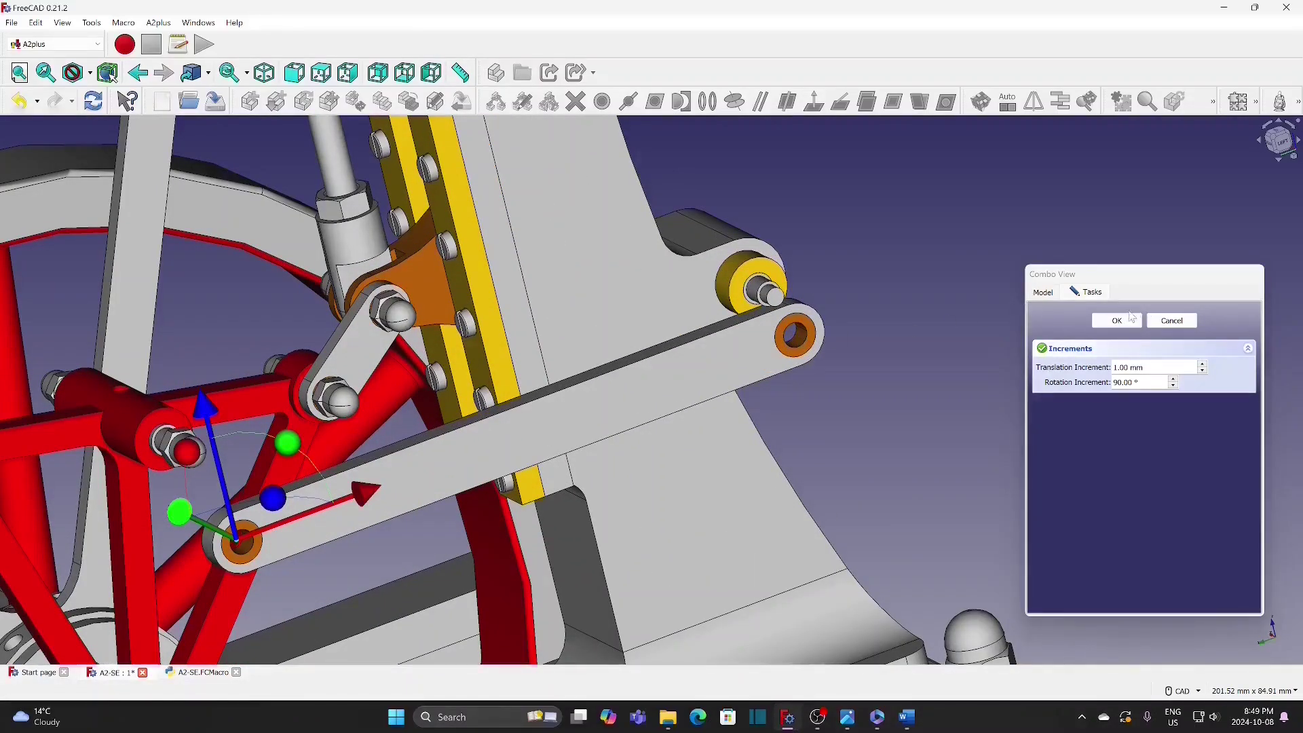
click(1129, 319)
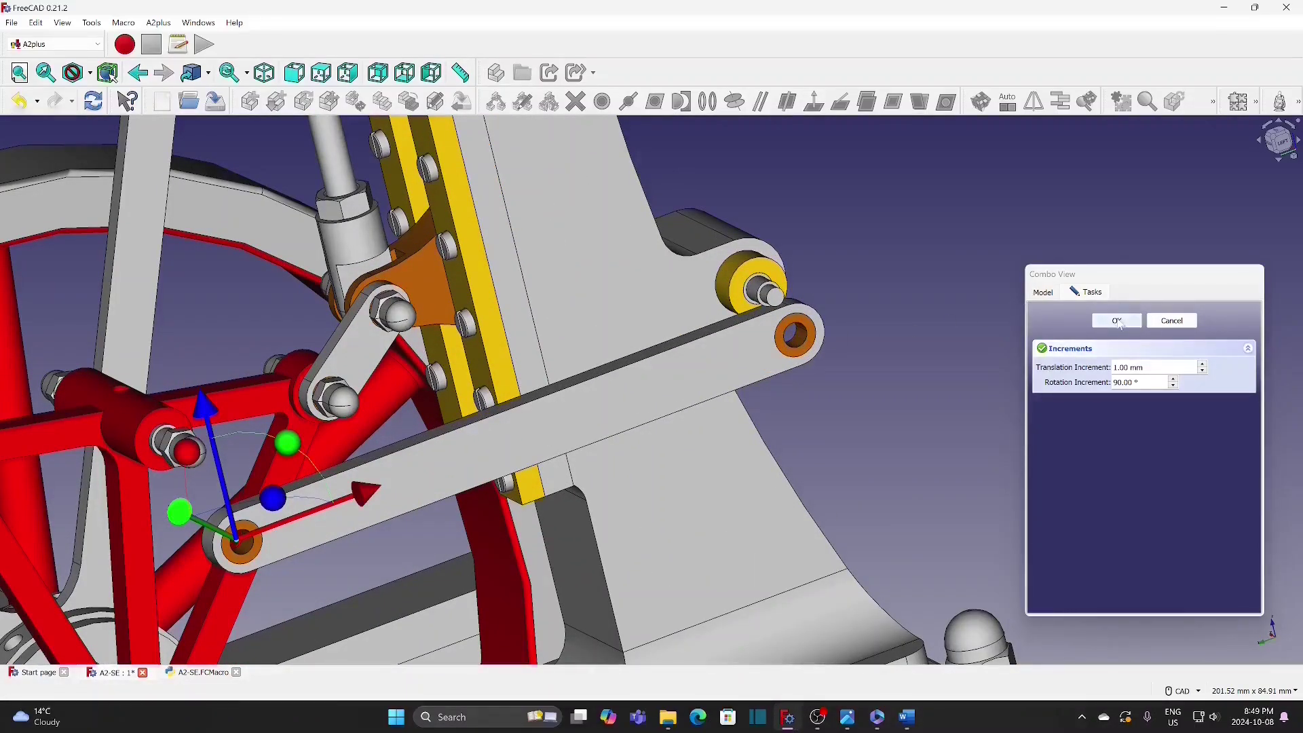
Step: Add an axis-coincident constraint joining the long link's upper hole to the support bushing's pin
click(798, 339)
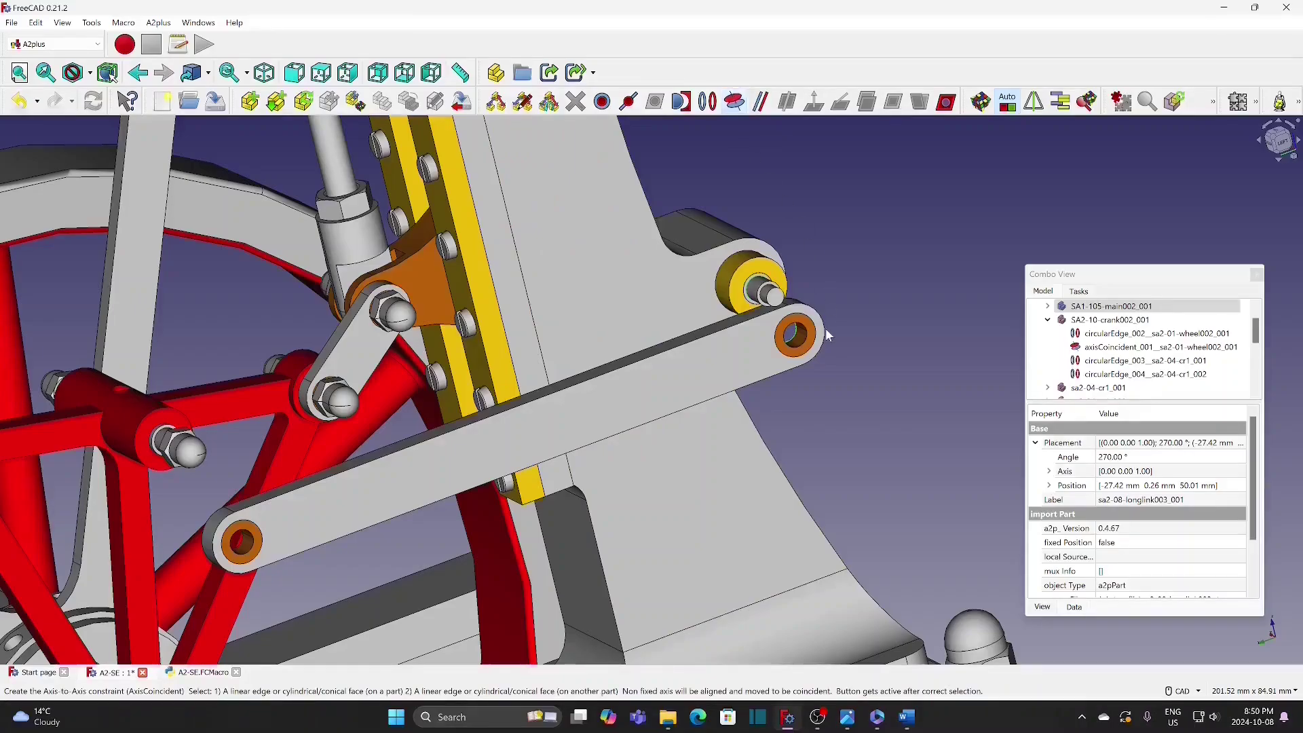
click(734, 101)
click(794, 427)
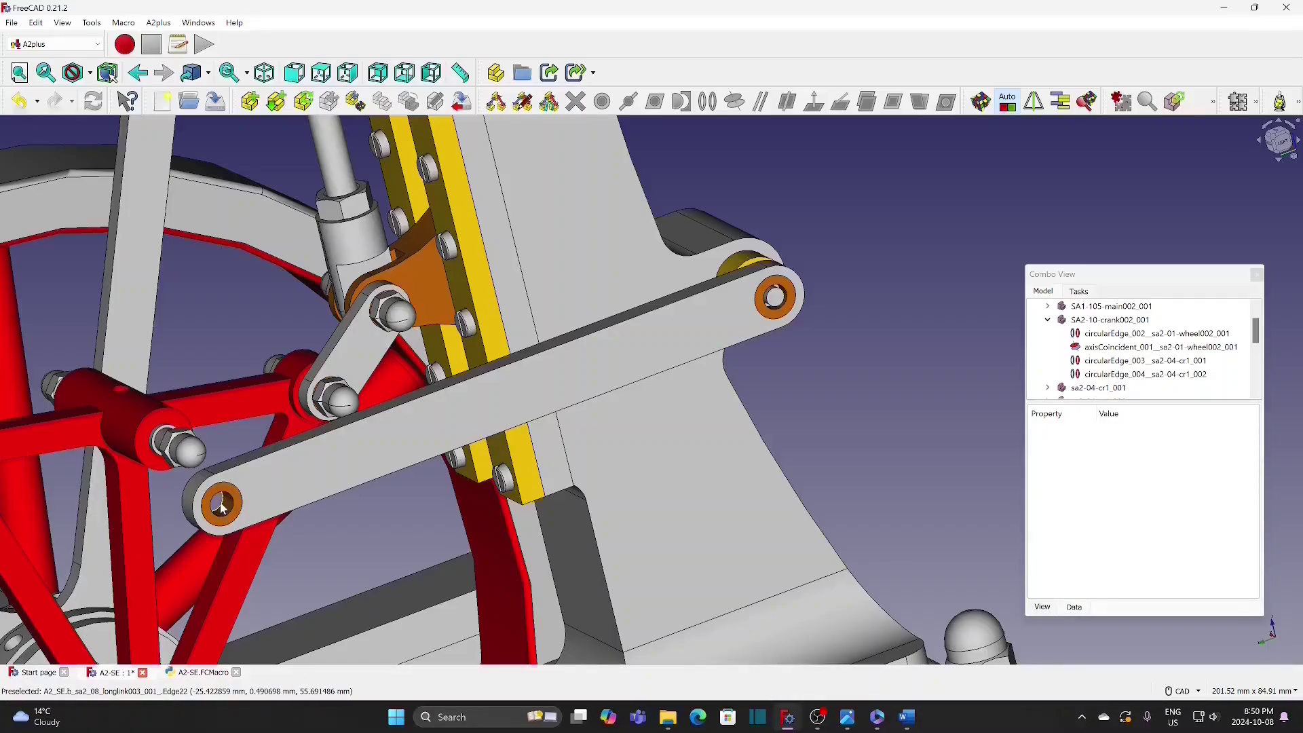
Step: Join the long link's free hole to the triangular frame's middle boss with an opposed circular-edge constraint at 0.00 mm offset
click(220, 508)
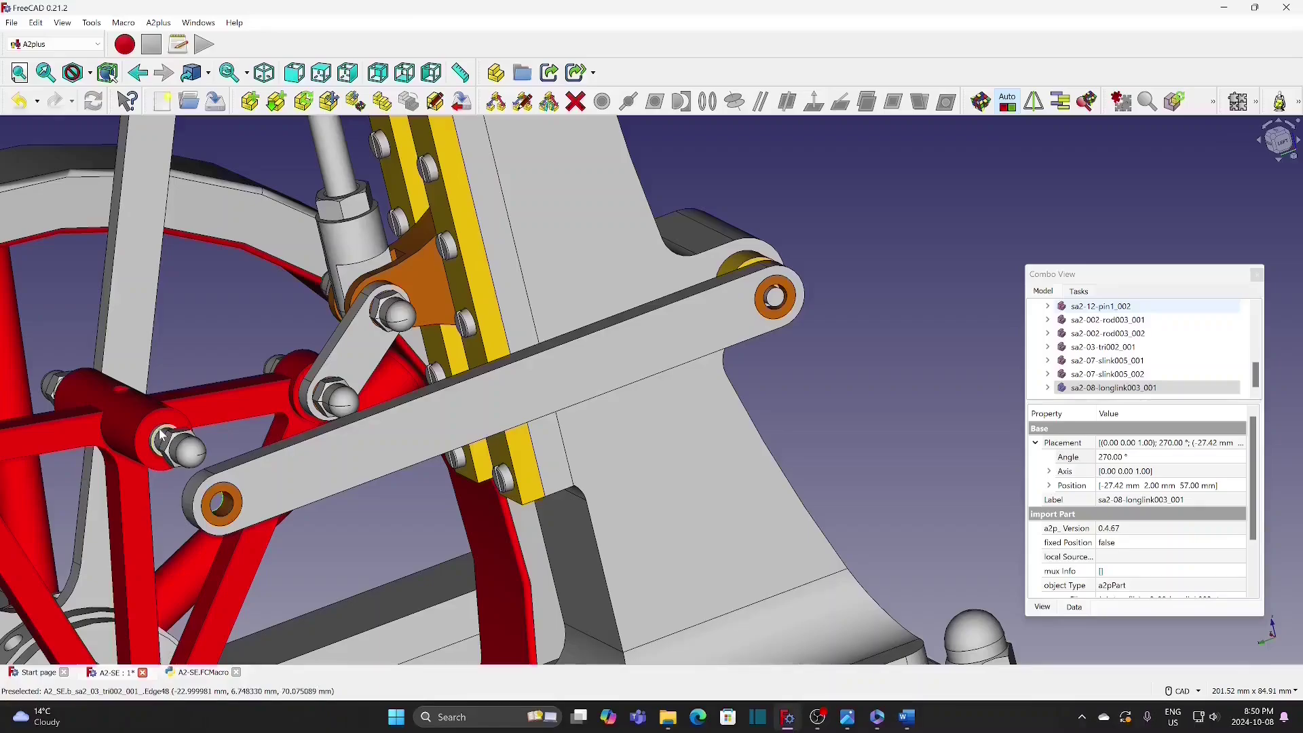
scroll(162, 437, up, 2)
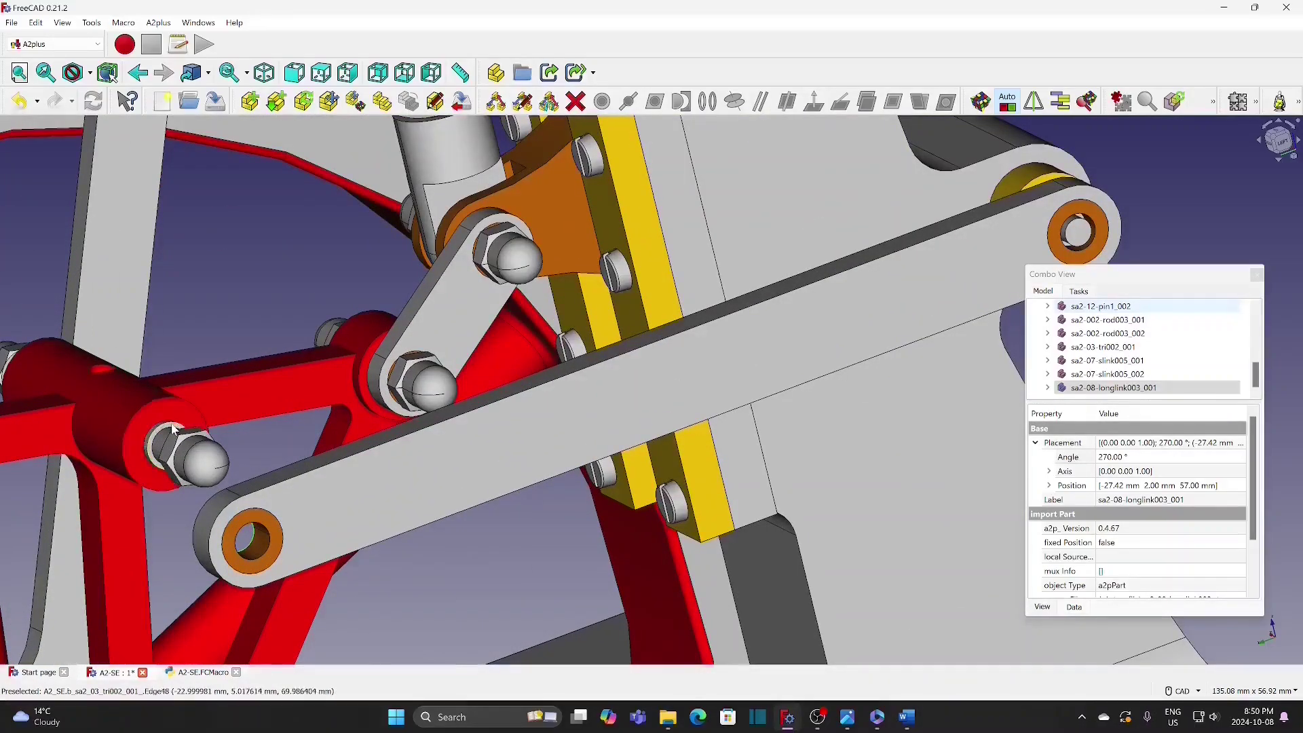
scroll(173, 429, up, 5)
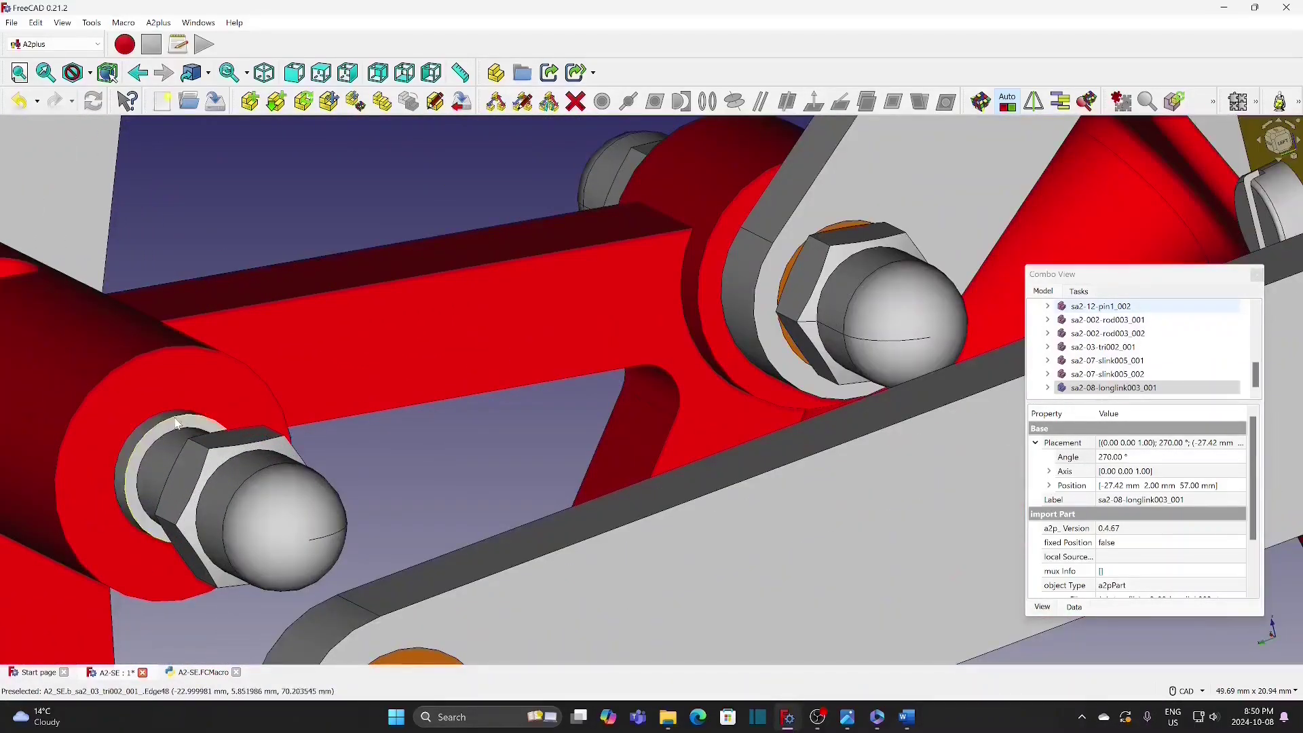
click(175, 424)
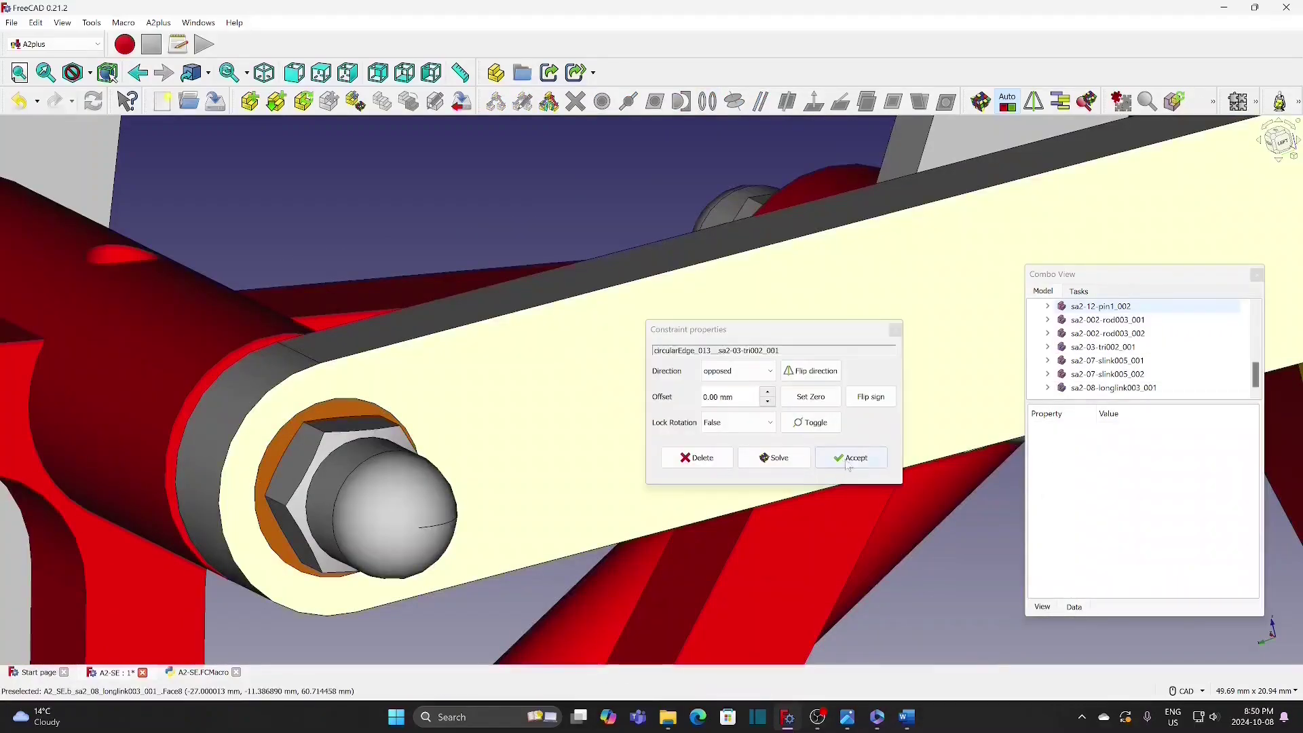
click(849, 459)
Step: Duplicate the short link sa2-07-slink005_002 and place the copy in the empty space beside the engine on the flywheel side
scroll(516, 462, down, 10)
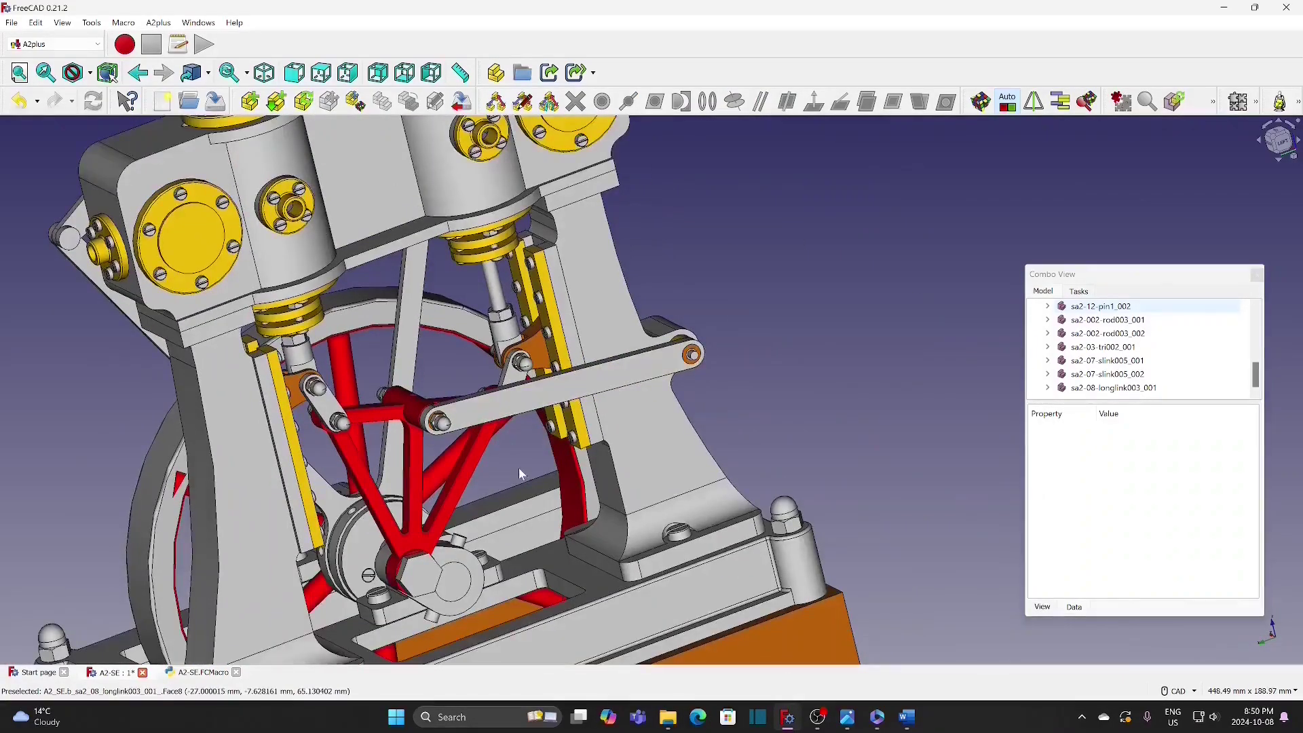
scroll(521, 465, down, 2)
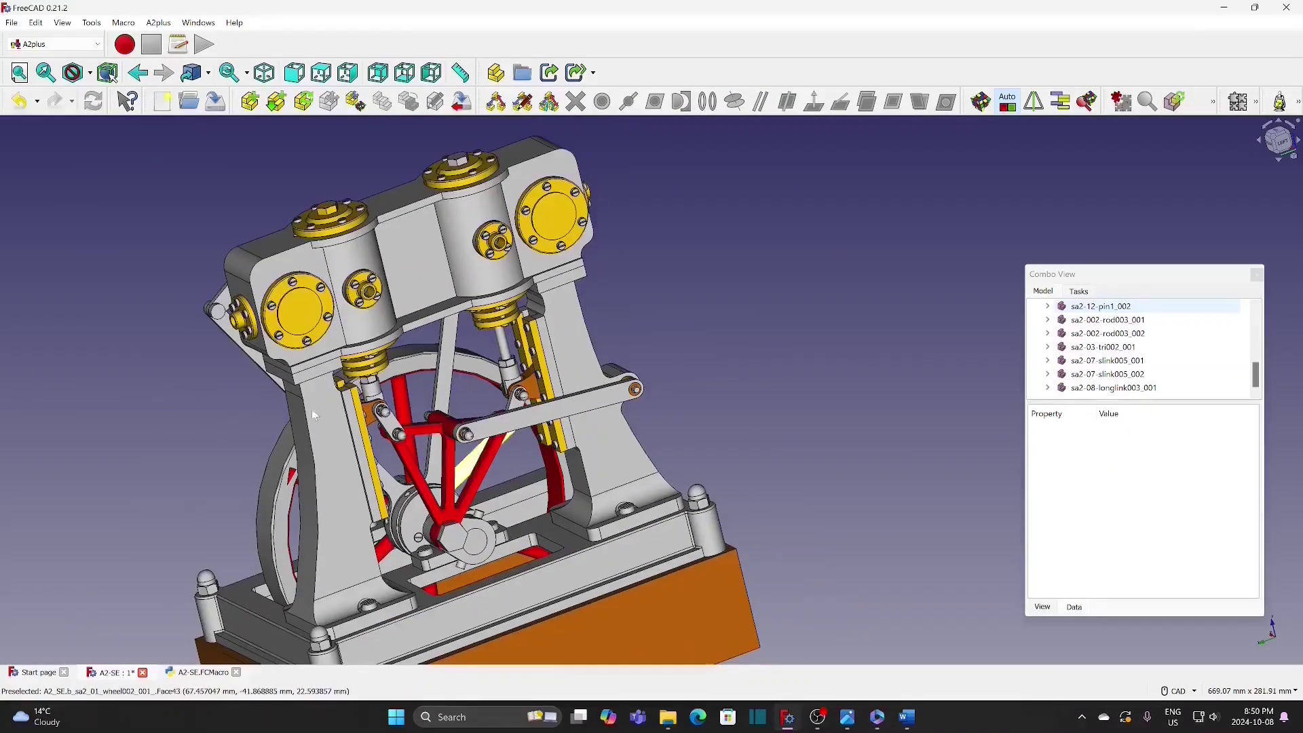
scroll(246, 408, down, 4)
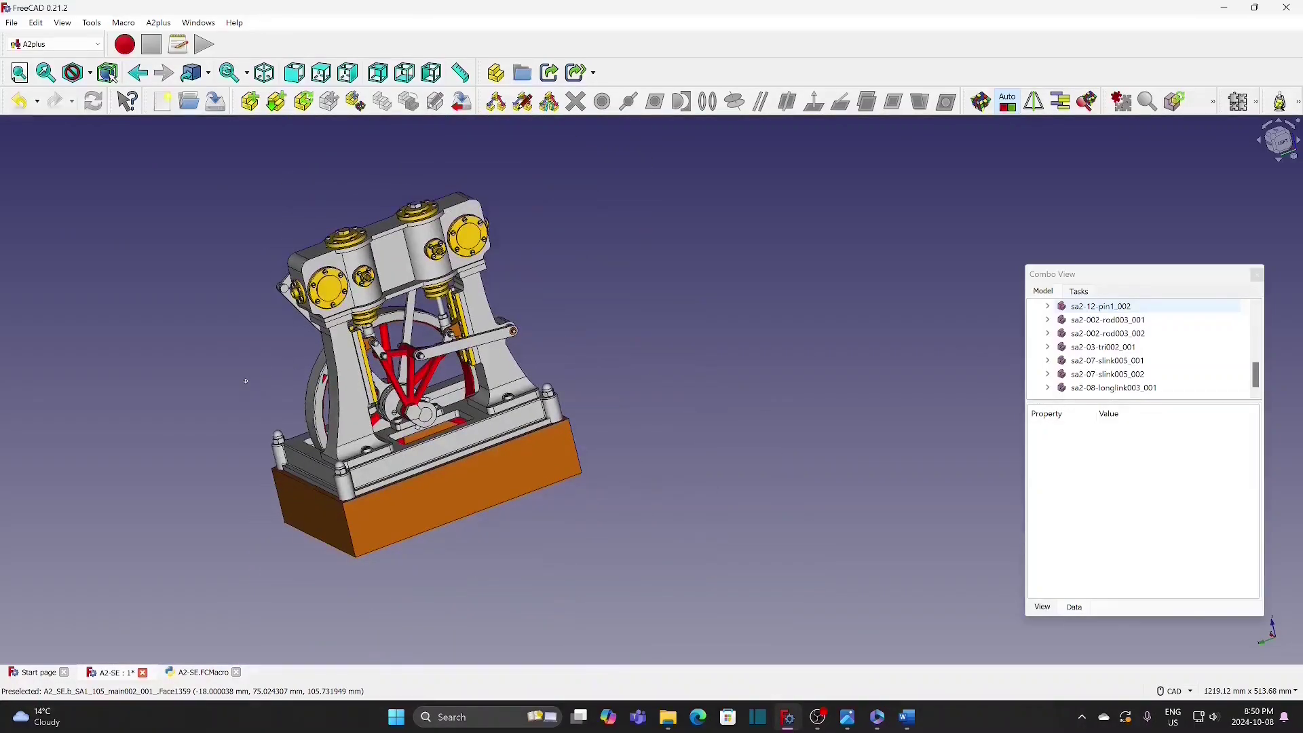
middle_drag(246, 381, 556, 521)
scroll(683, 333, up, 6)
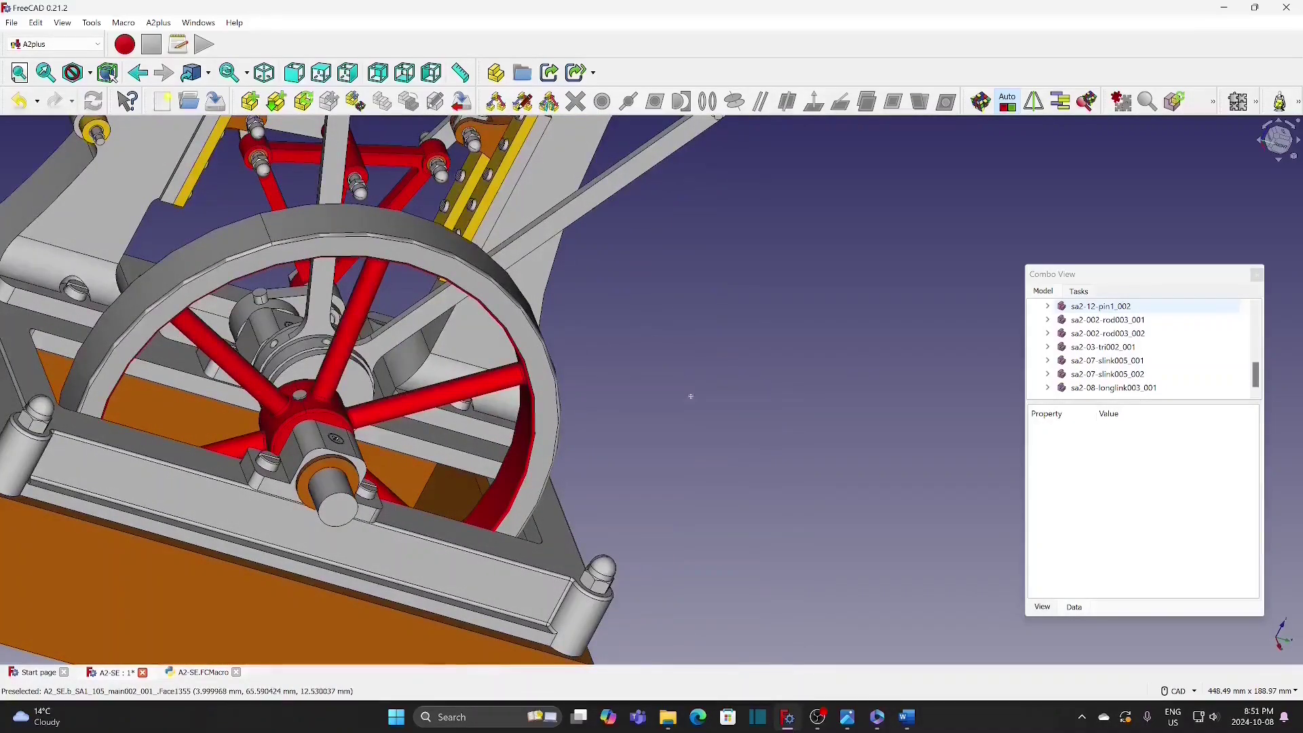
scroll(682, 333, down, 3)
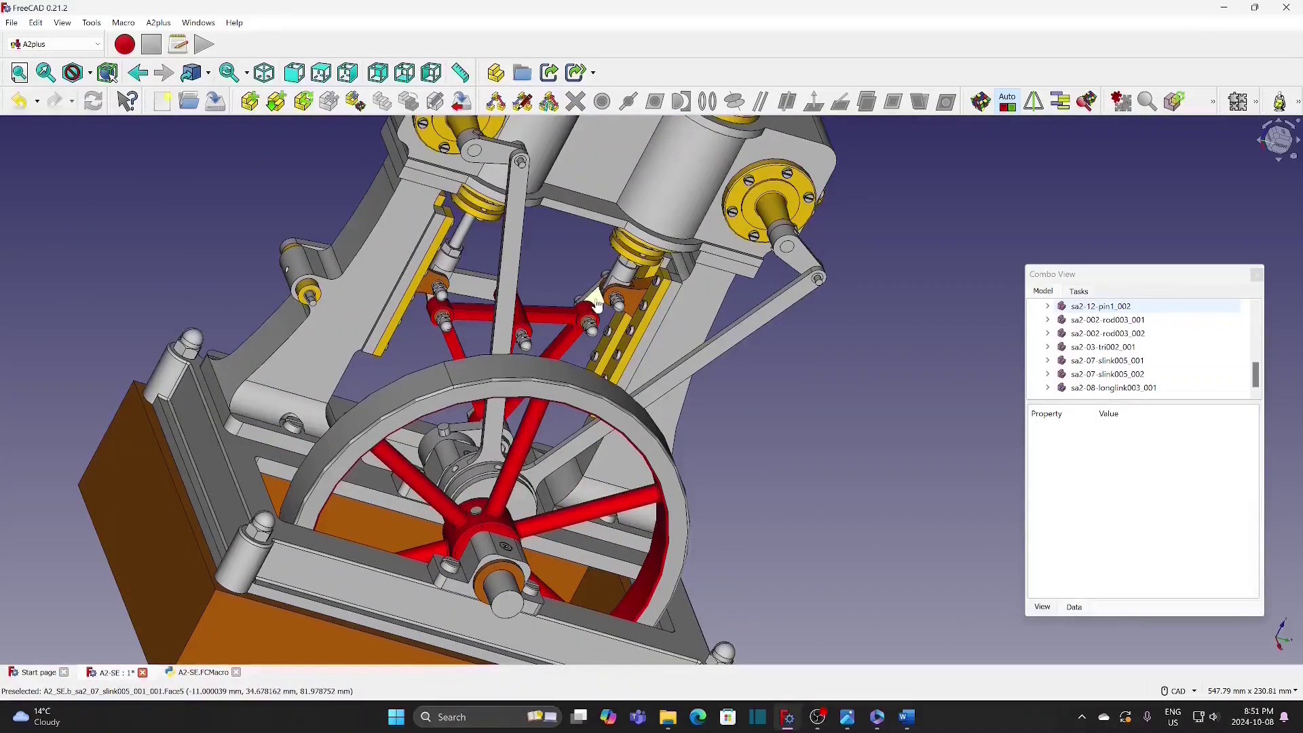
click(597, 301)
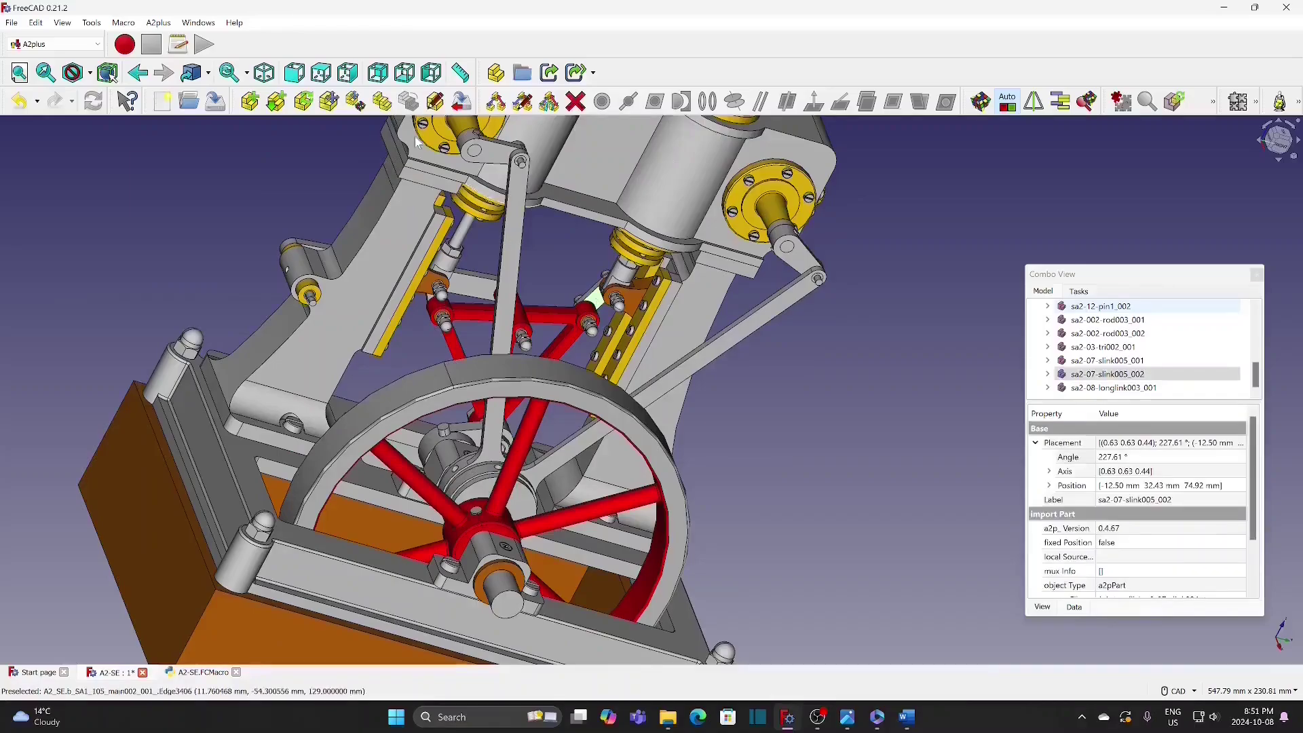
click(749, 392)
Step: Attach the copied short link to the frame's corner boss near the first piston rod with an opposed circular-edge constraint, 0.00 mm offset
scroll(748, 389, up, 3)
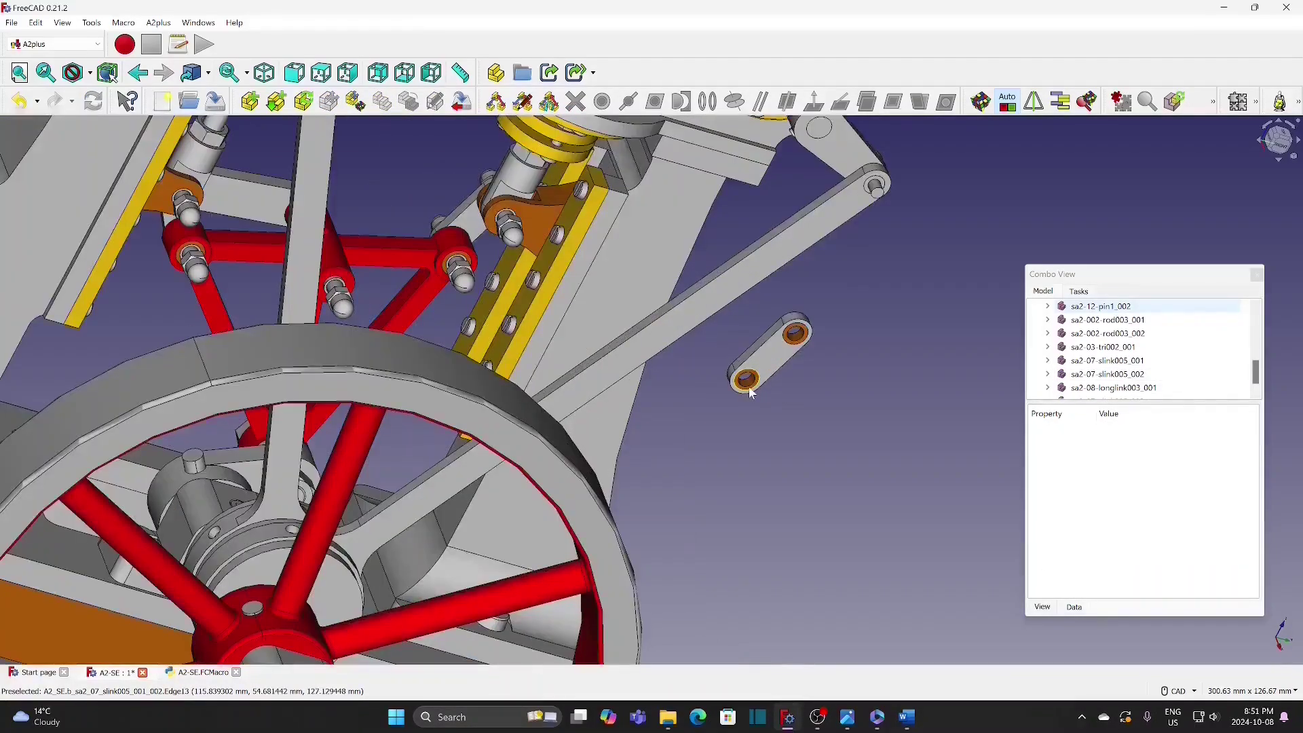
click(471, 264)
click(708, 101)
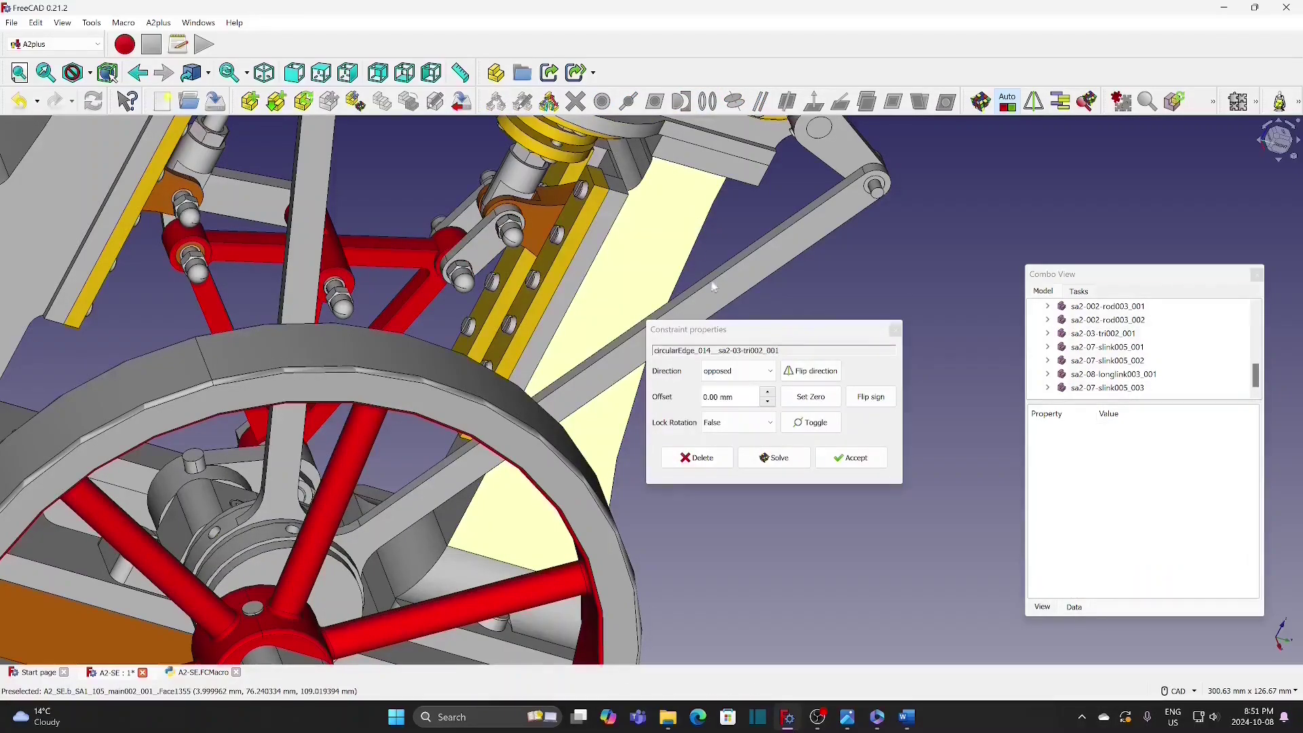
click(845, 457)
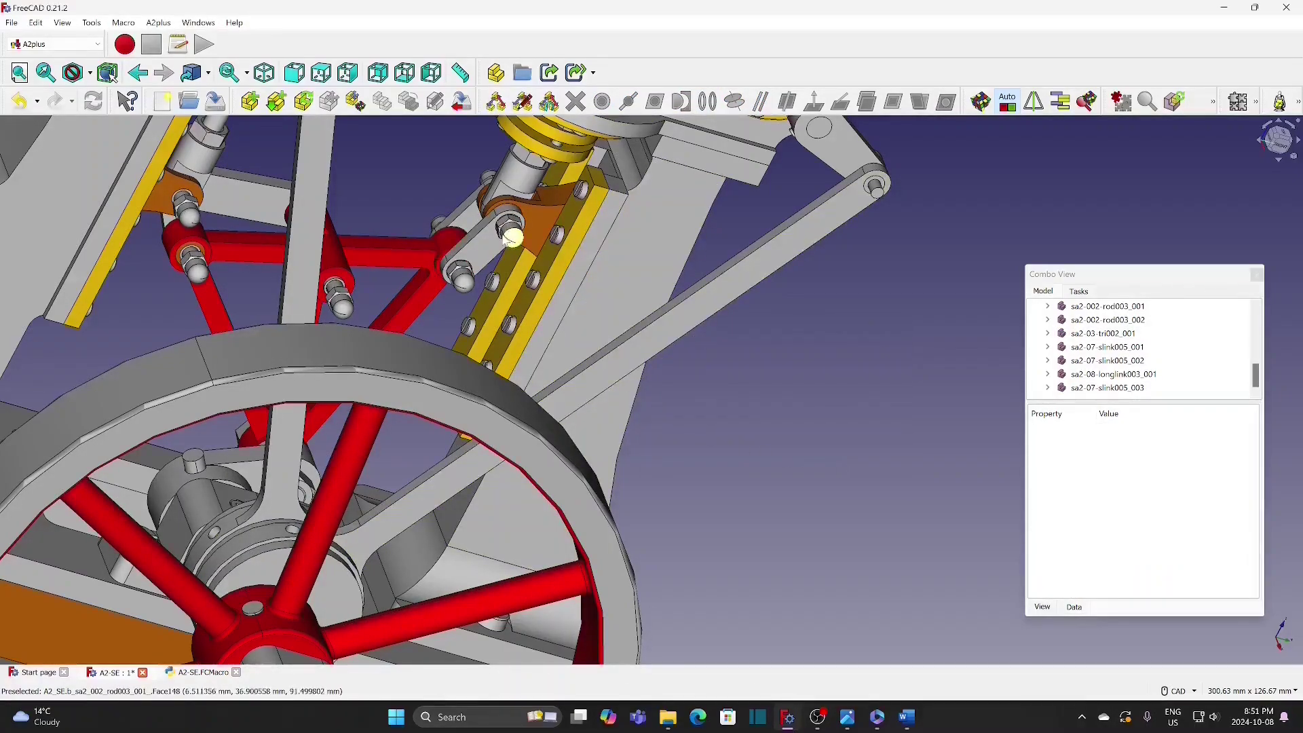
Step: Move the copied short link 51 mm outward from the triangular frame with Transform to expose its holes
click(486, 246)
right_click(486, 245)
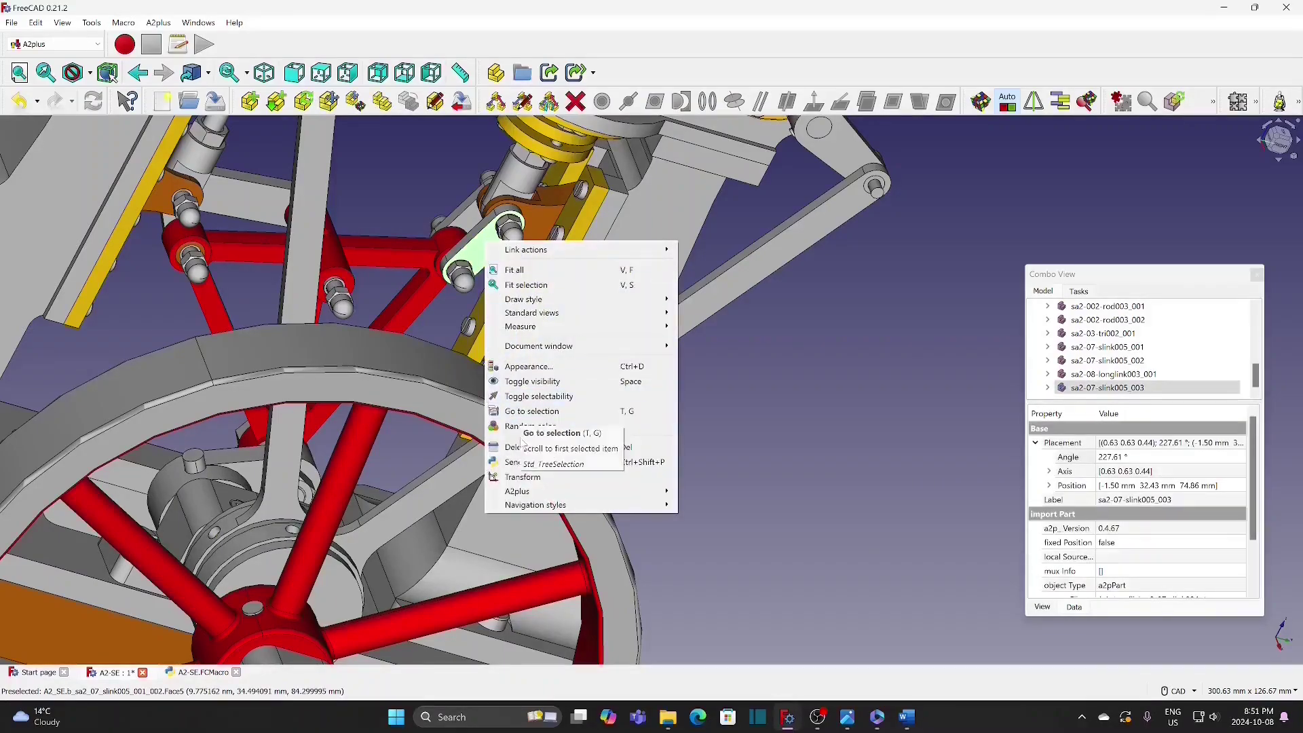
click(523, 476)
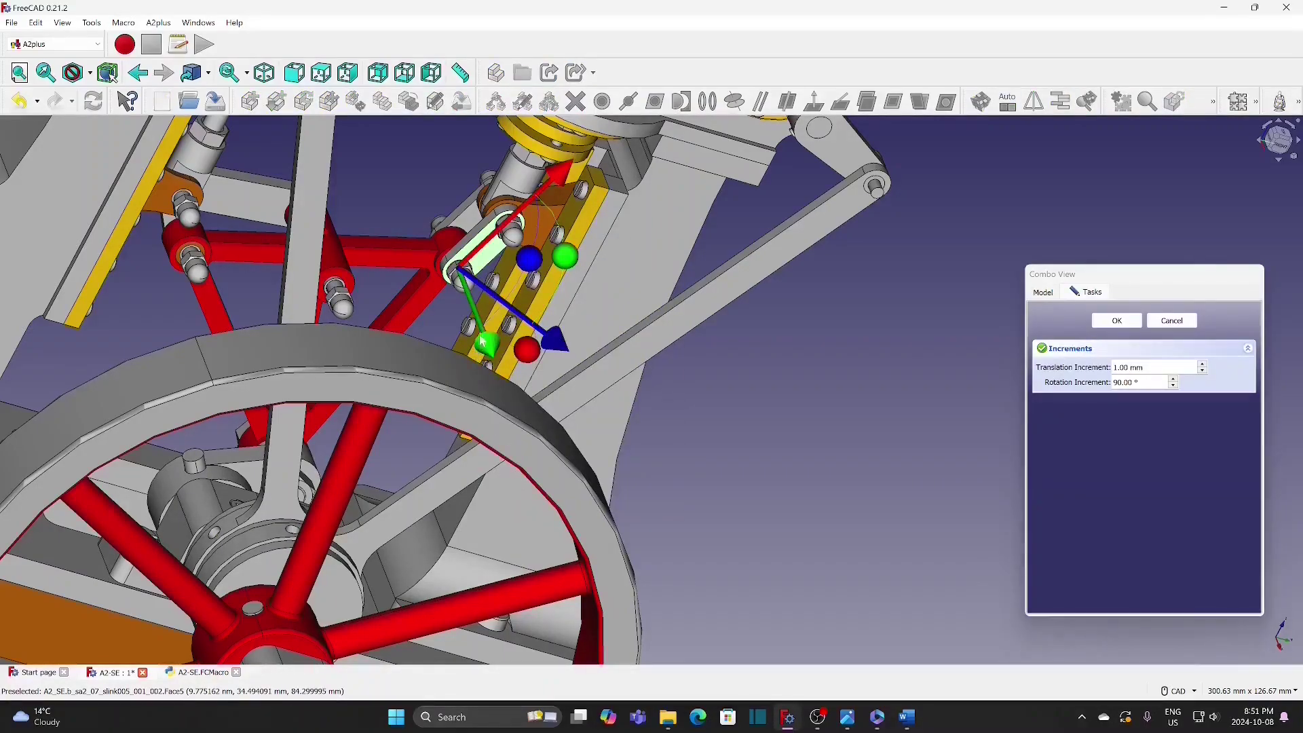
drag(475, 288, 527, 406)
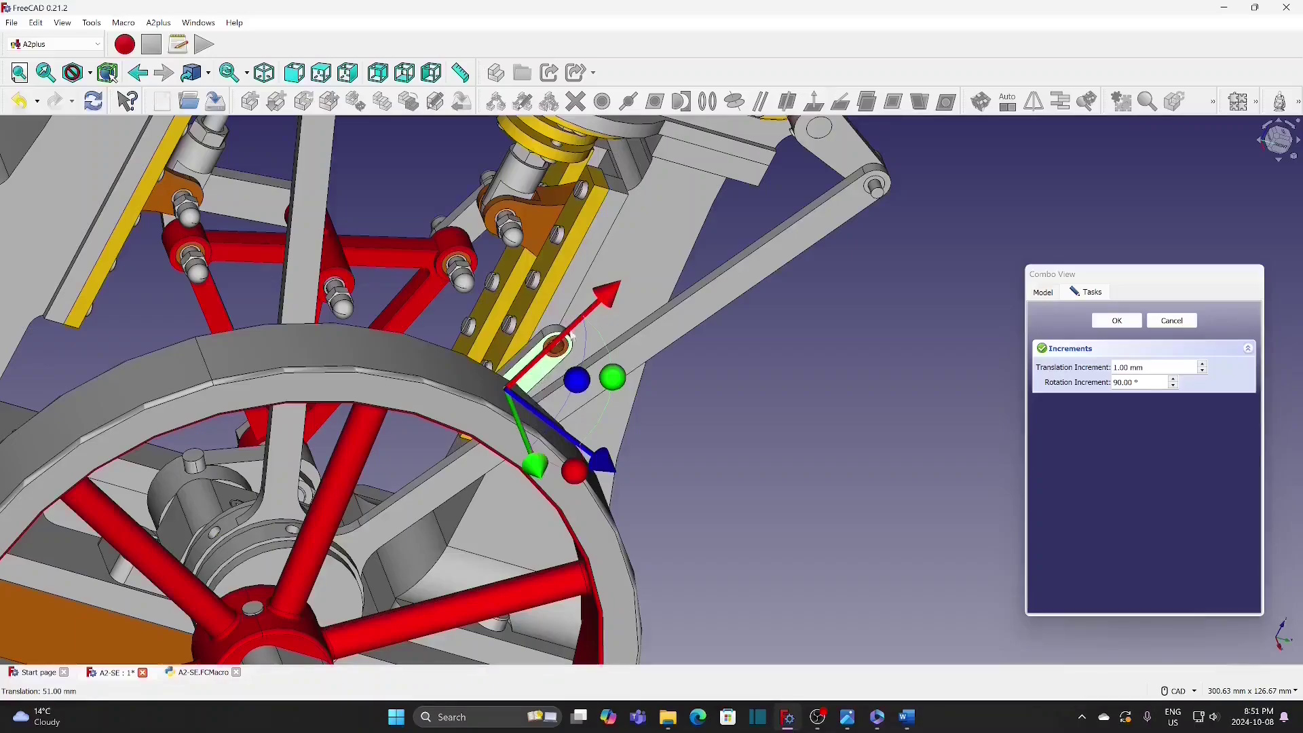
click(1106, 317)
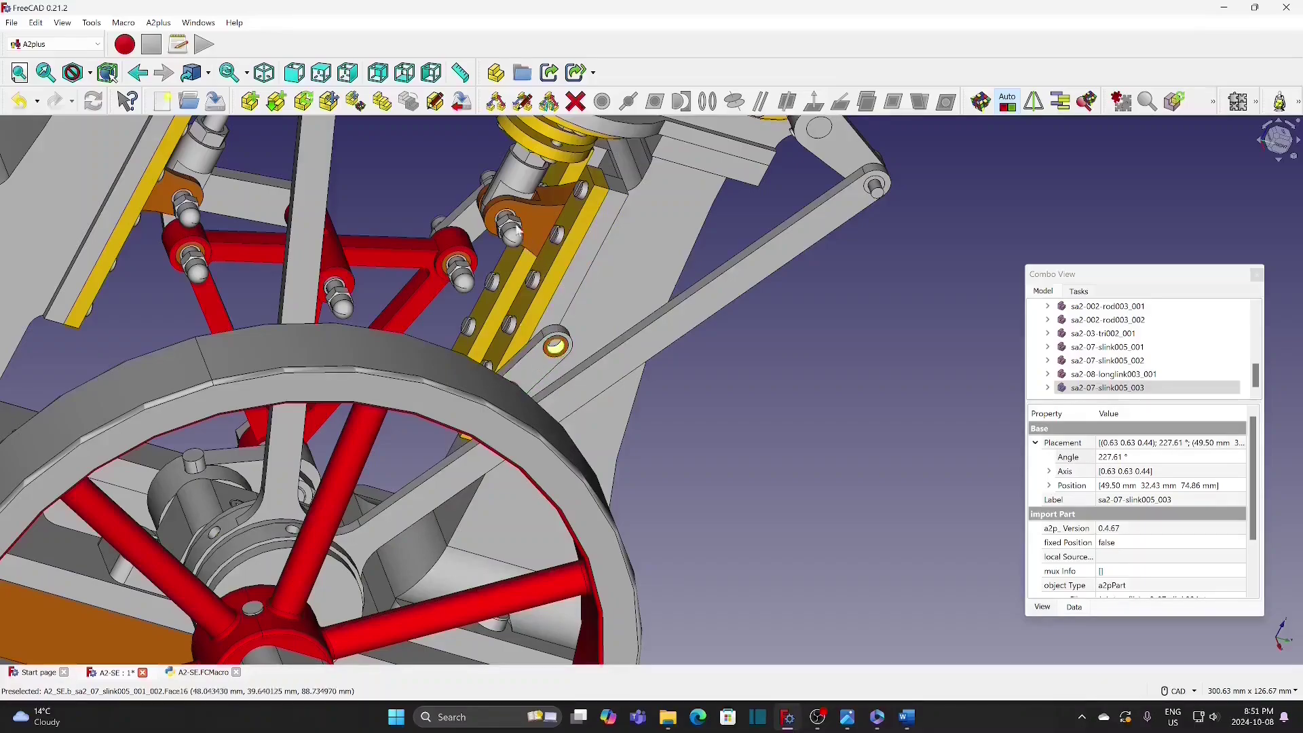
Step: Add an axis-coincident constraint joining the copied short link's free hole to the first piston rod's pin
scroll(514, 212, up, 2)
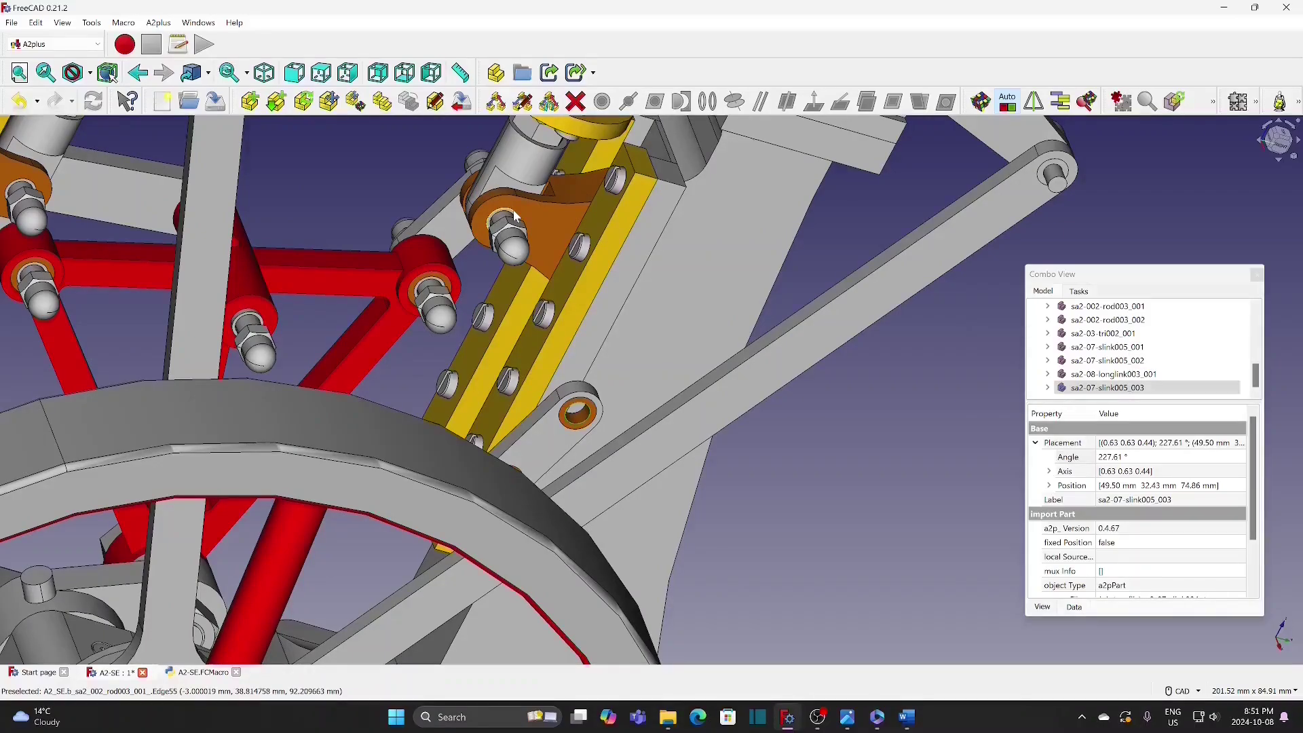
ctrl+click(514, 216)
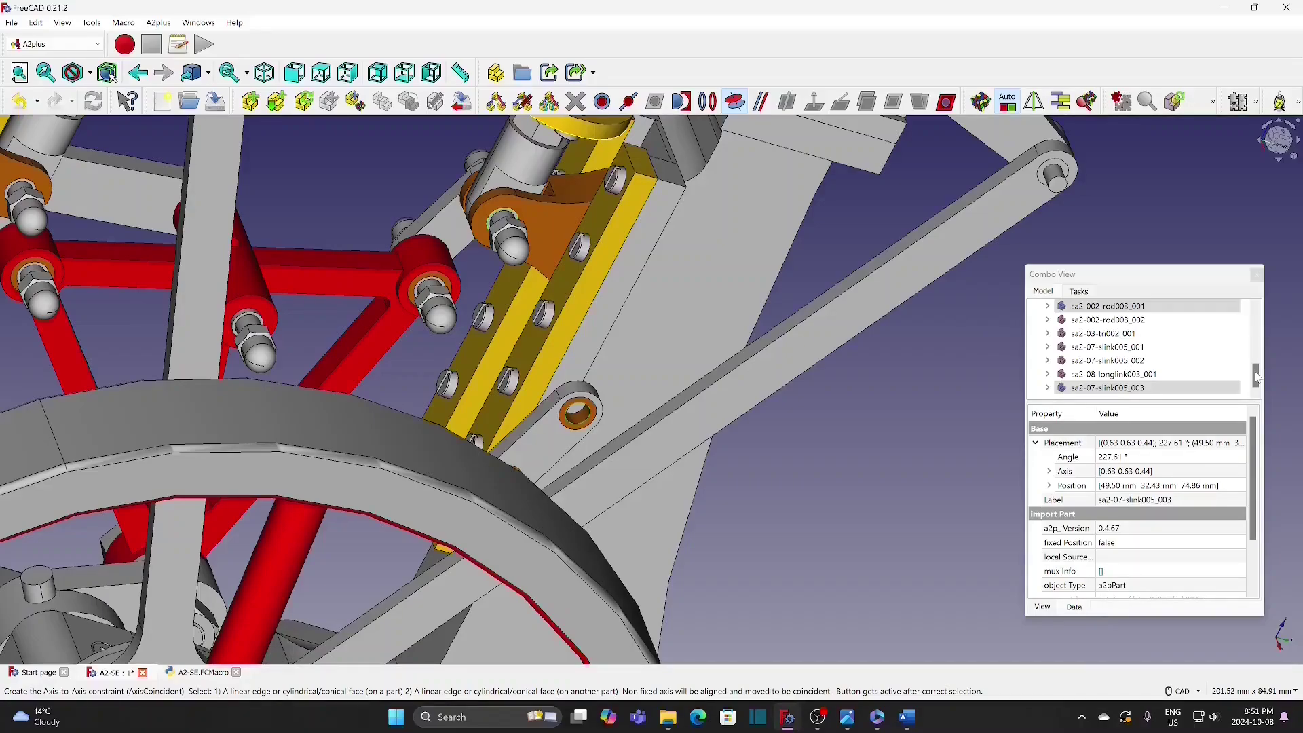
click(735, 101)
click(803, 433)
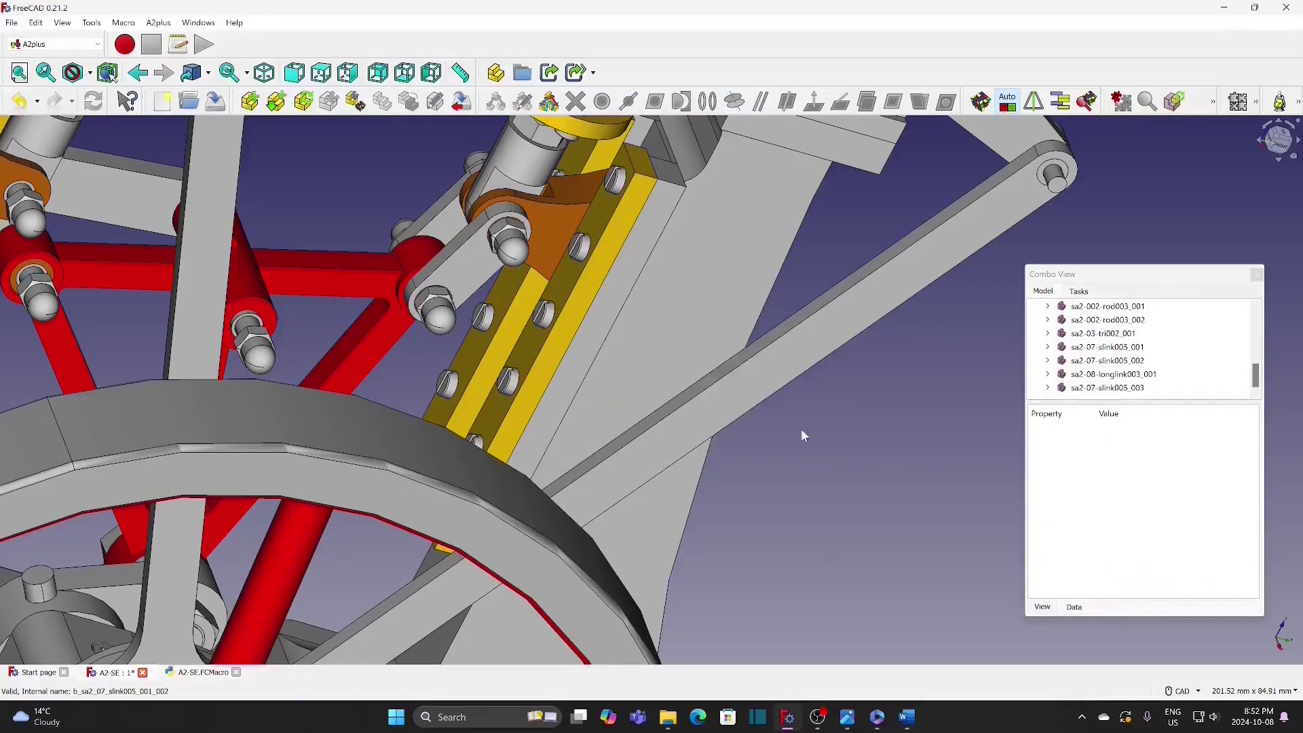
Step: Duplicate sa2-07-slink005_001 and attach the copy to the frame's other corner boss, flywheel side, with an opposed circular-edge constraint at 0.00 mm offset
scroll(333, 255, down, 1)
middle_drag(363, 228, 577, 271)
scroll(674, 296, up, 2)
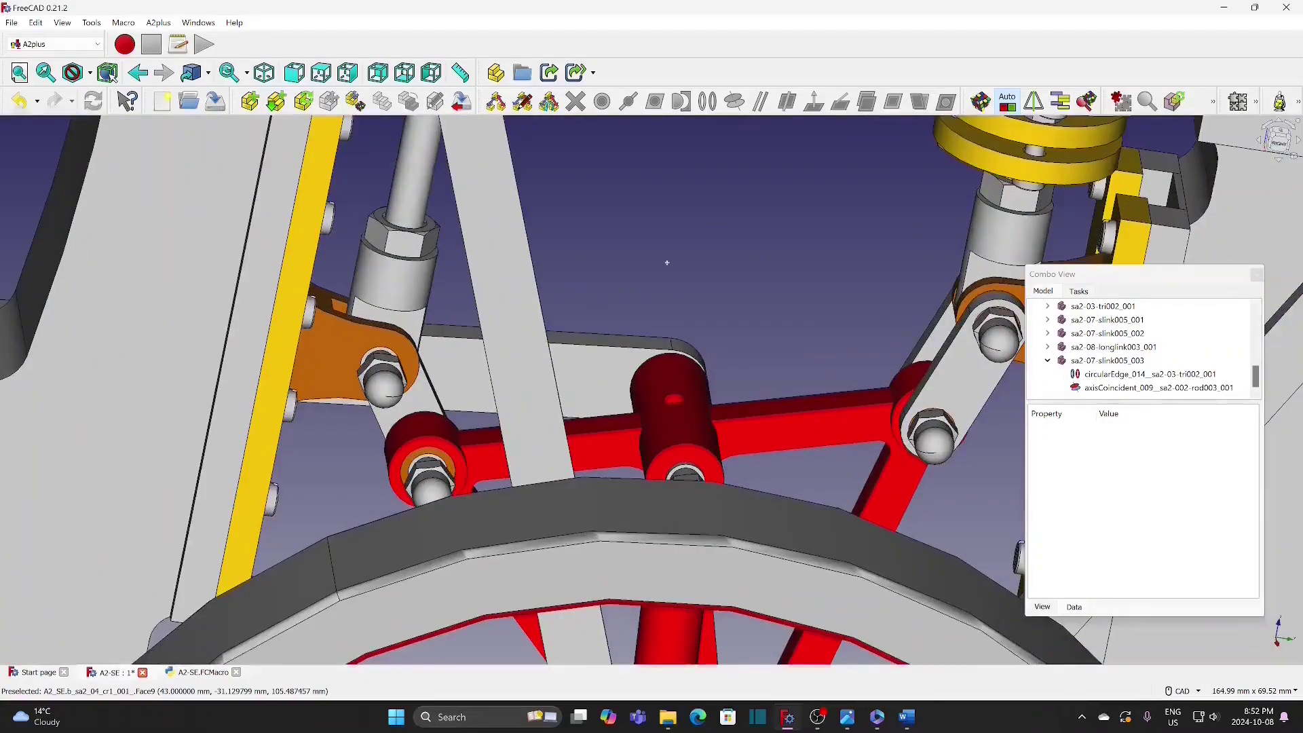
middle_drag(559, 348, 543, 264)
click(414, 290)
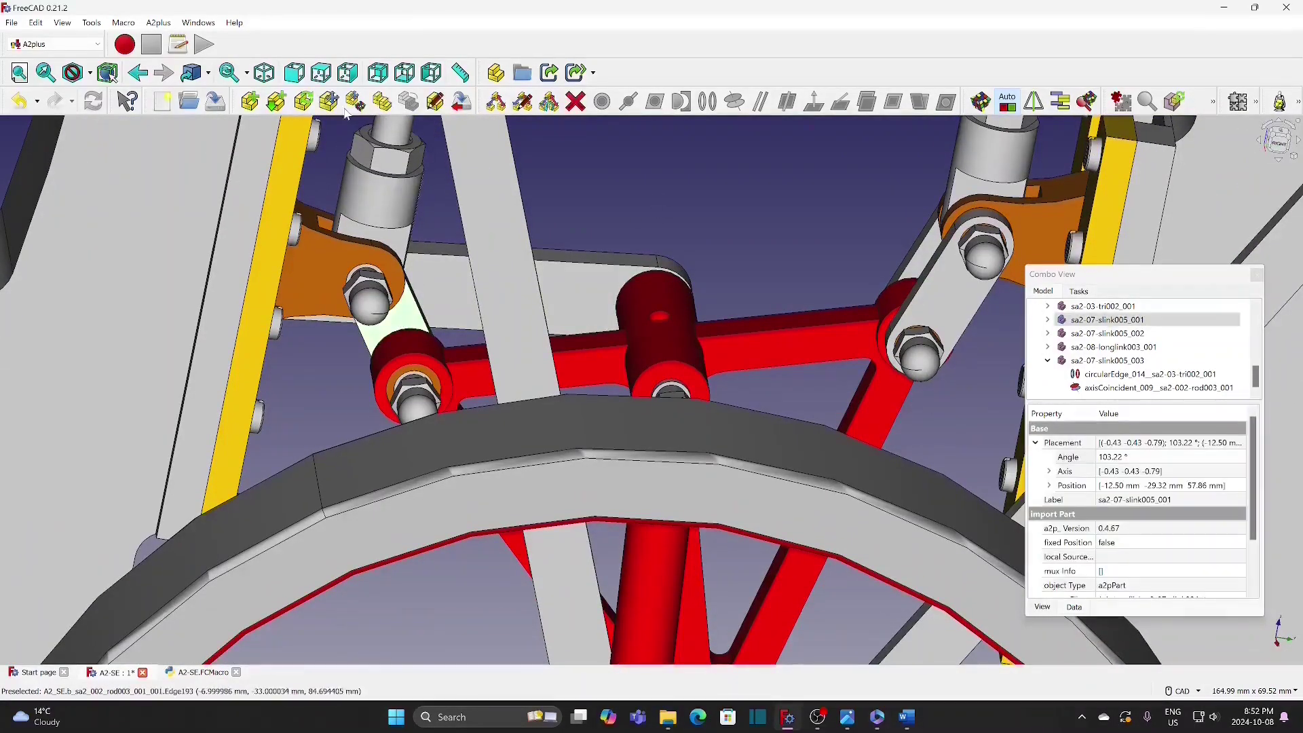
click(383, 102)
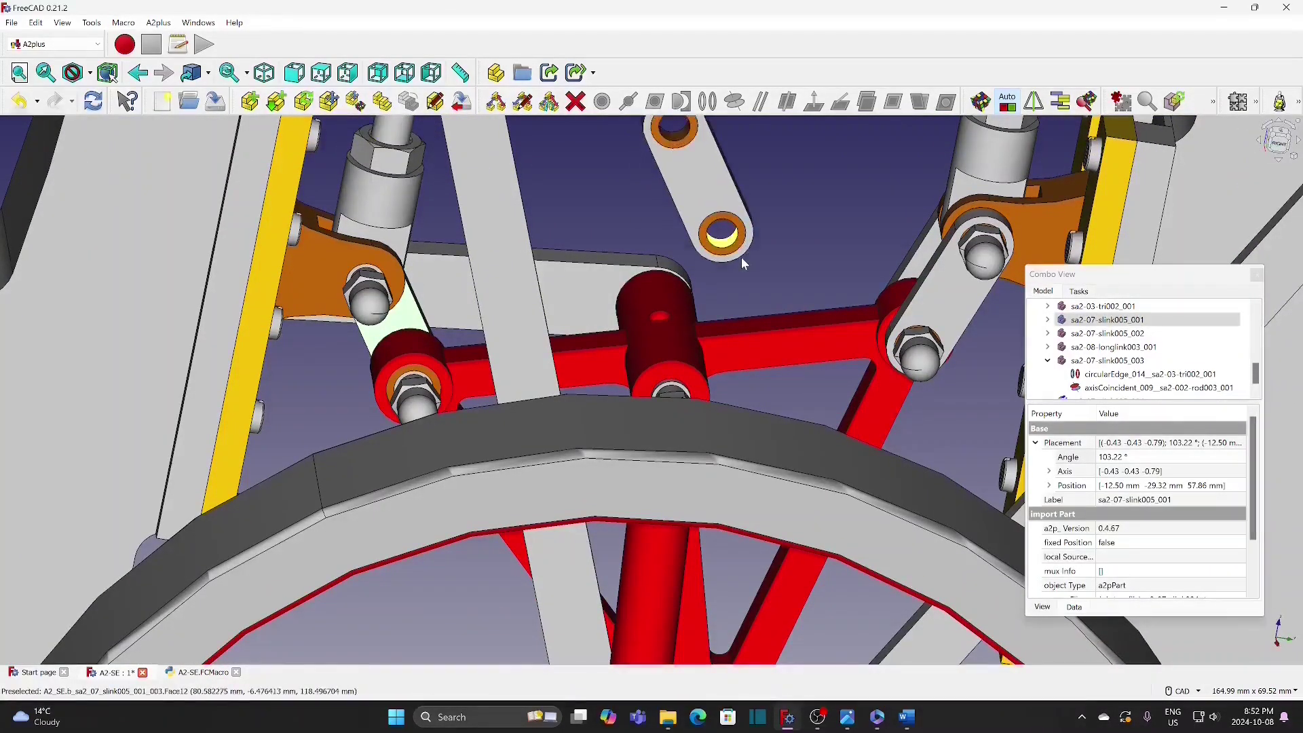
click(762, 273)
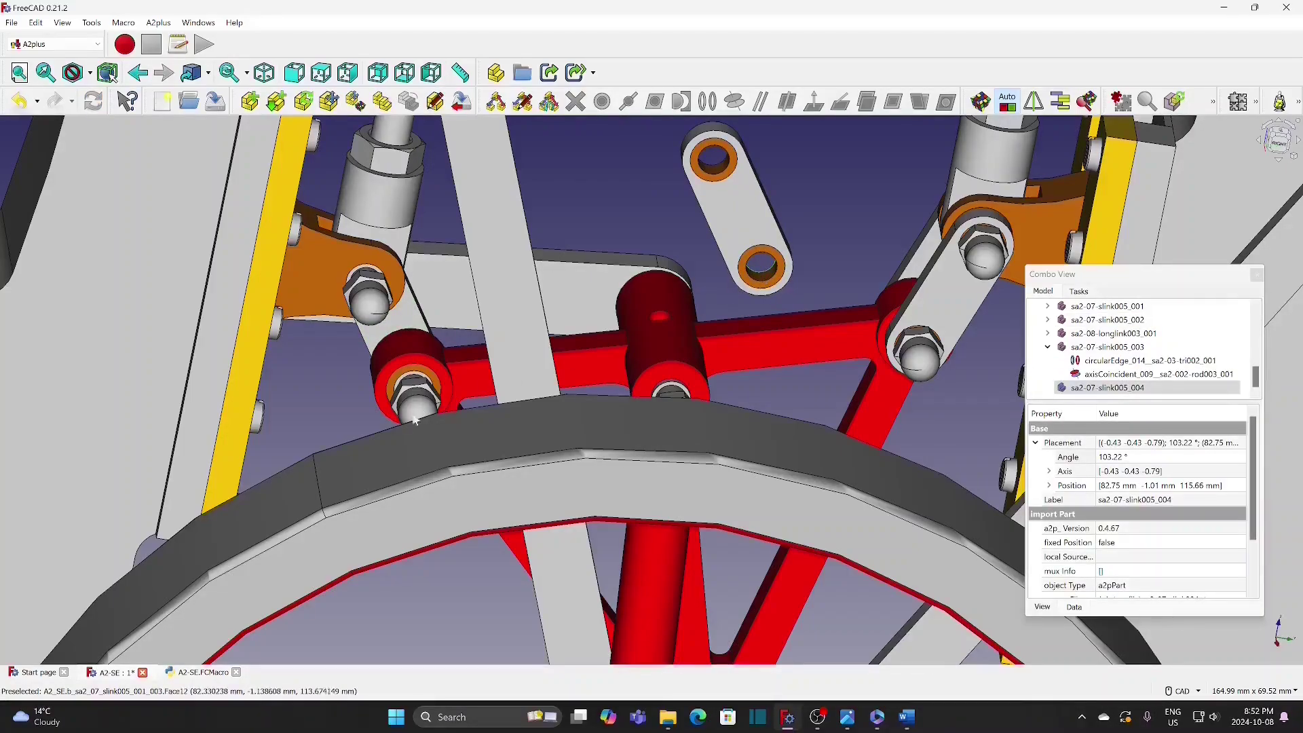
click(439, 382)
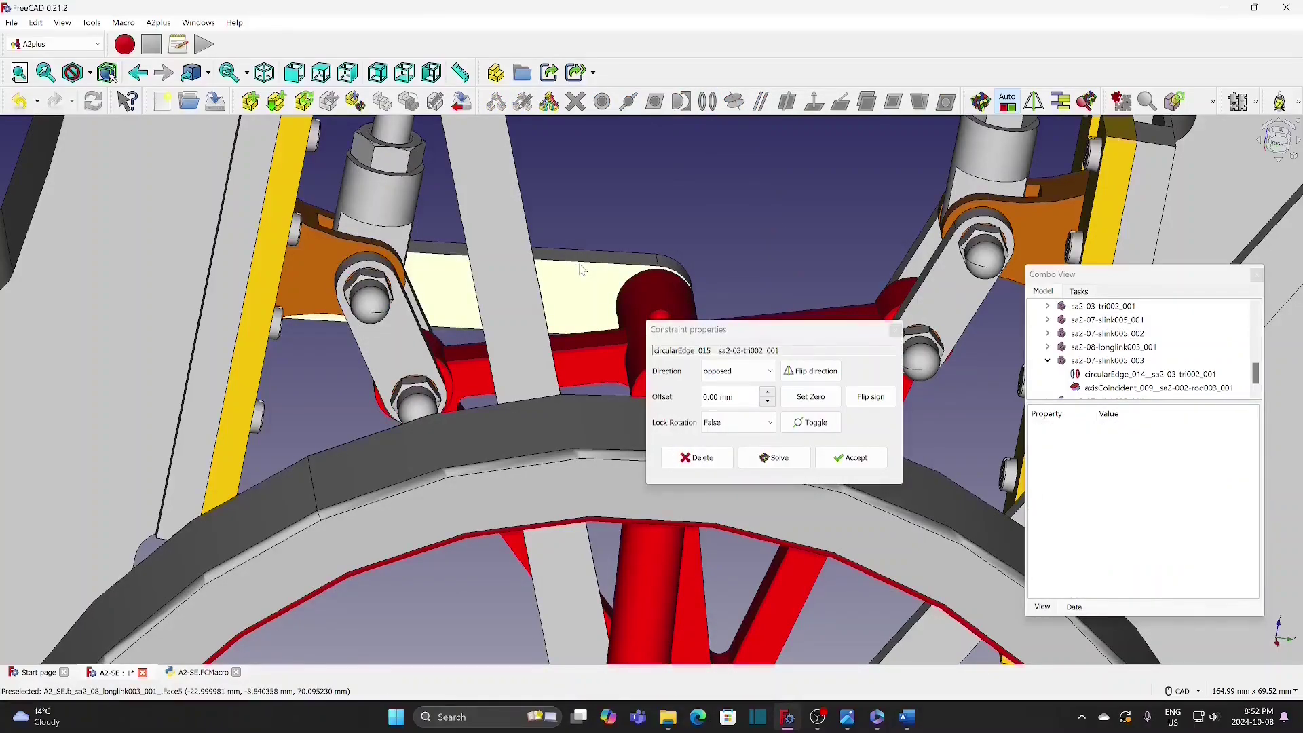
click(836, 457)
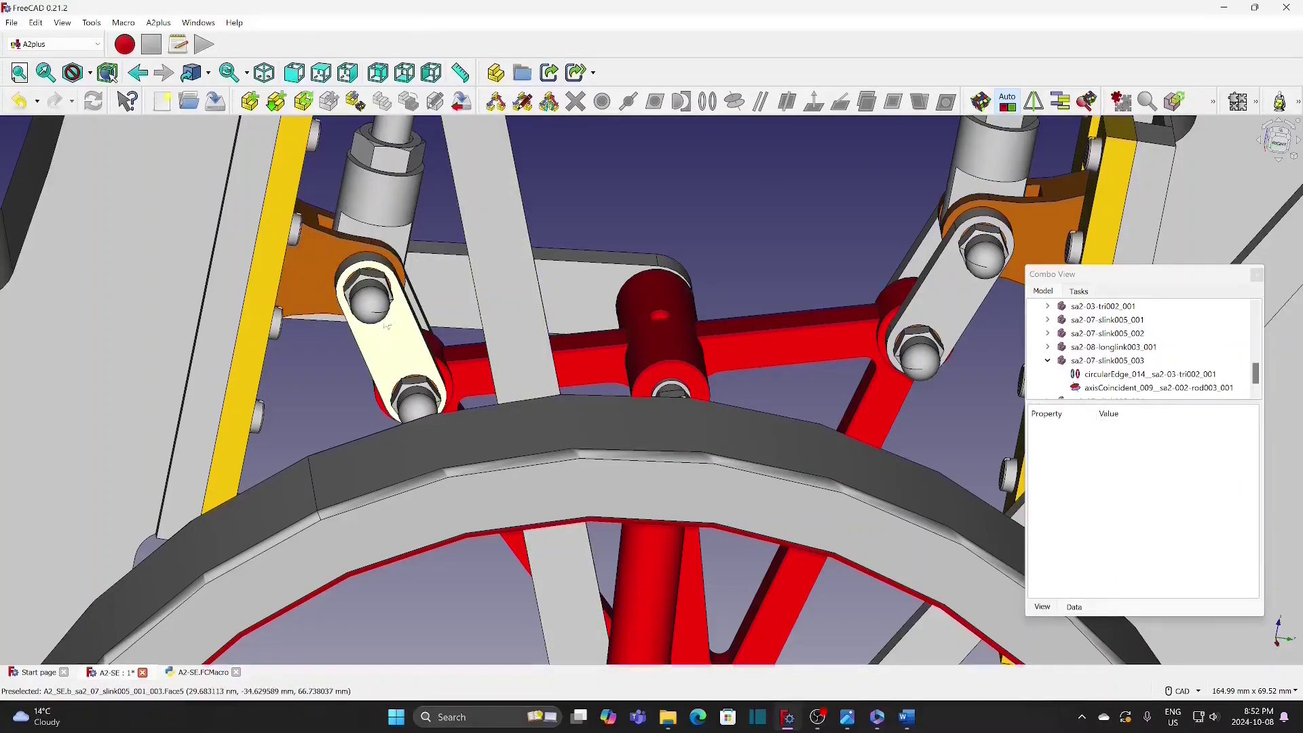
Step: Shift the new short link 8 mm sideways with Transform so its holes clear the second piston rod's and frame's pins
click(387, 340)
right_click(389, 341)
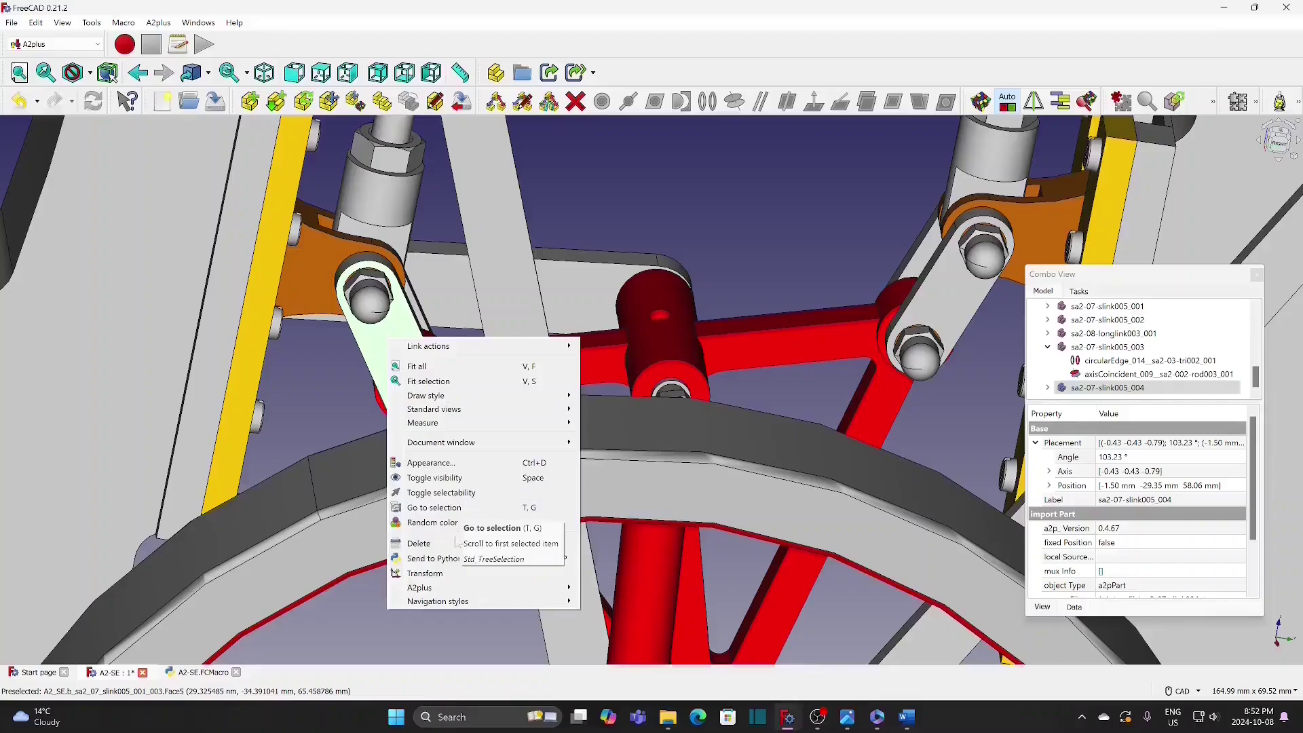
click(433, 573)
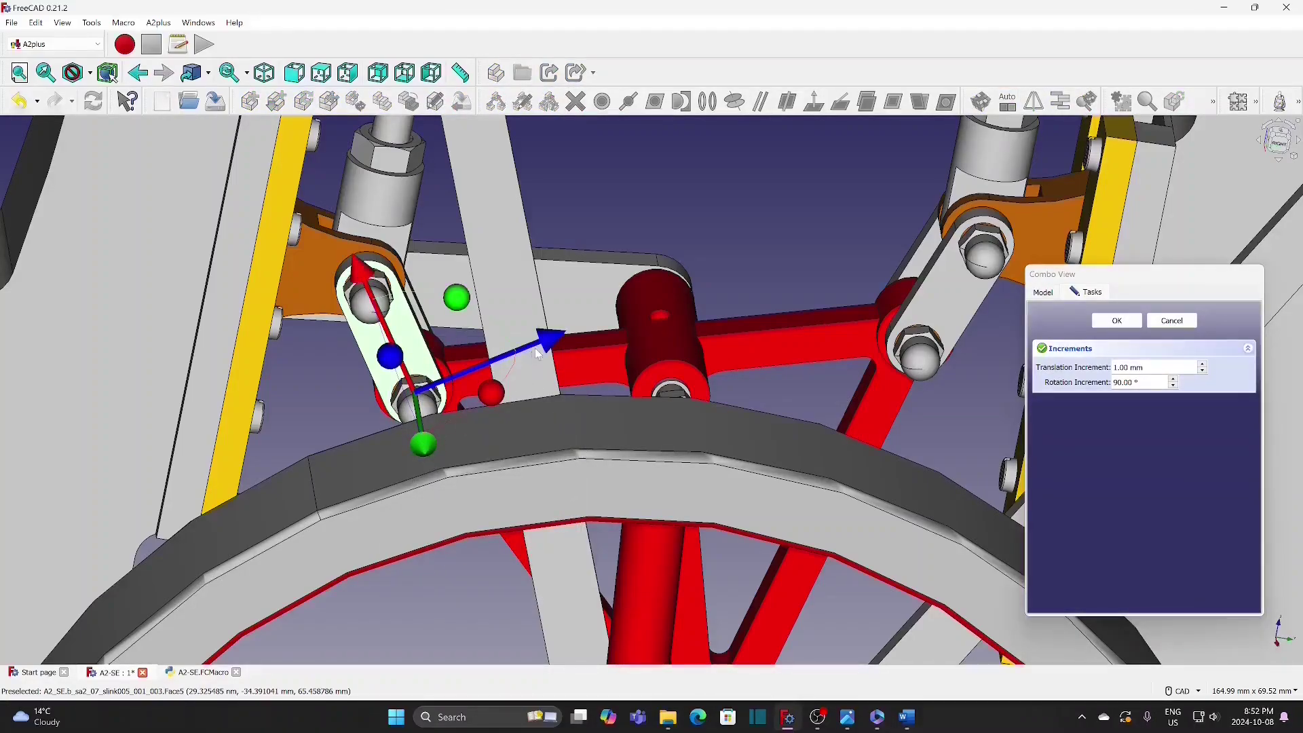
drag(536, 352, 605, 323)
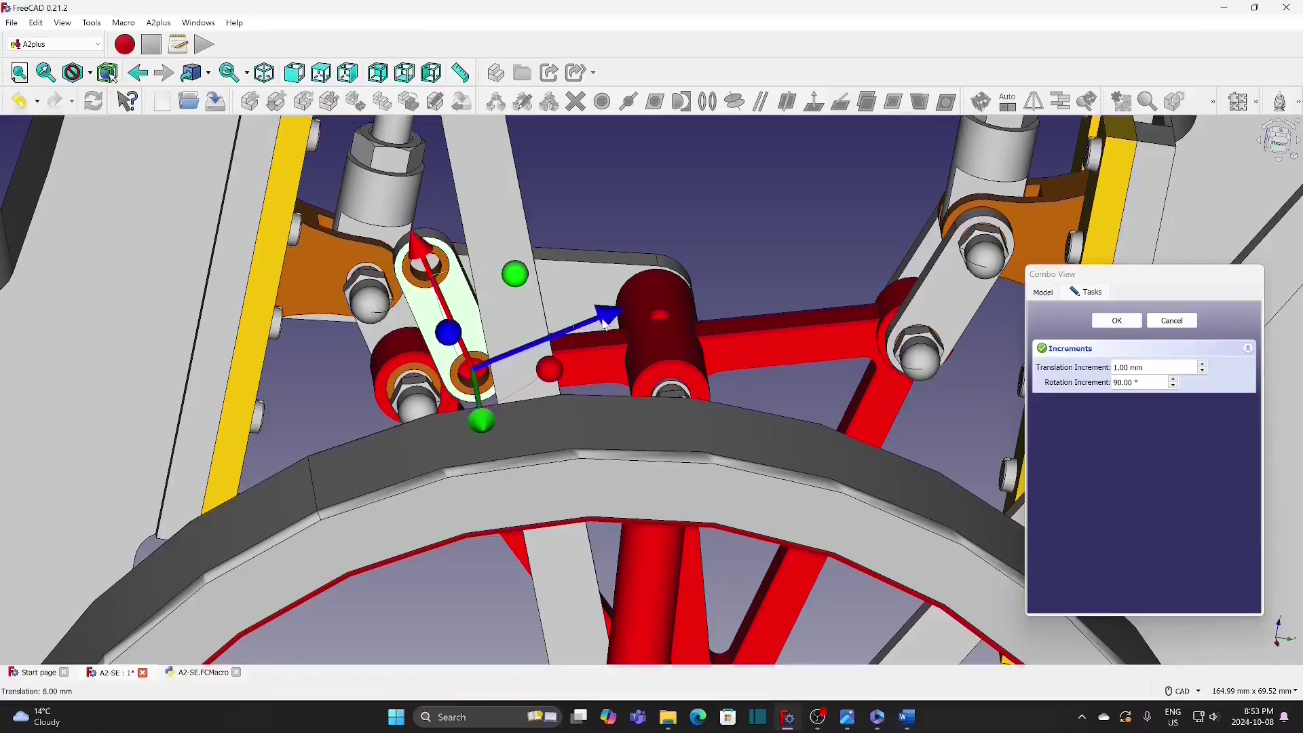
click(1127, 319)
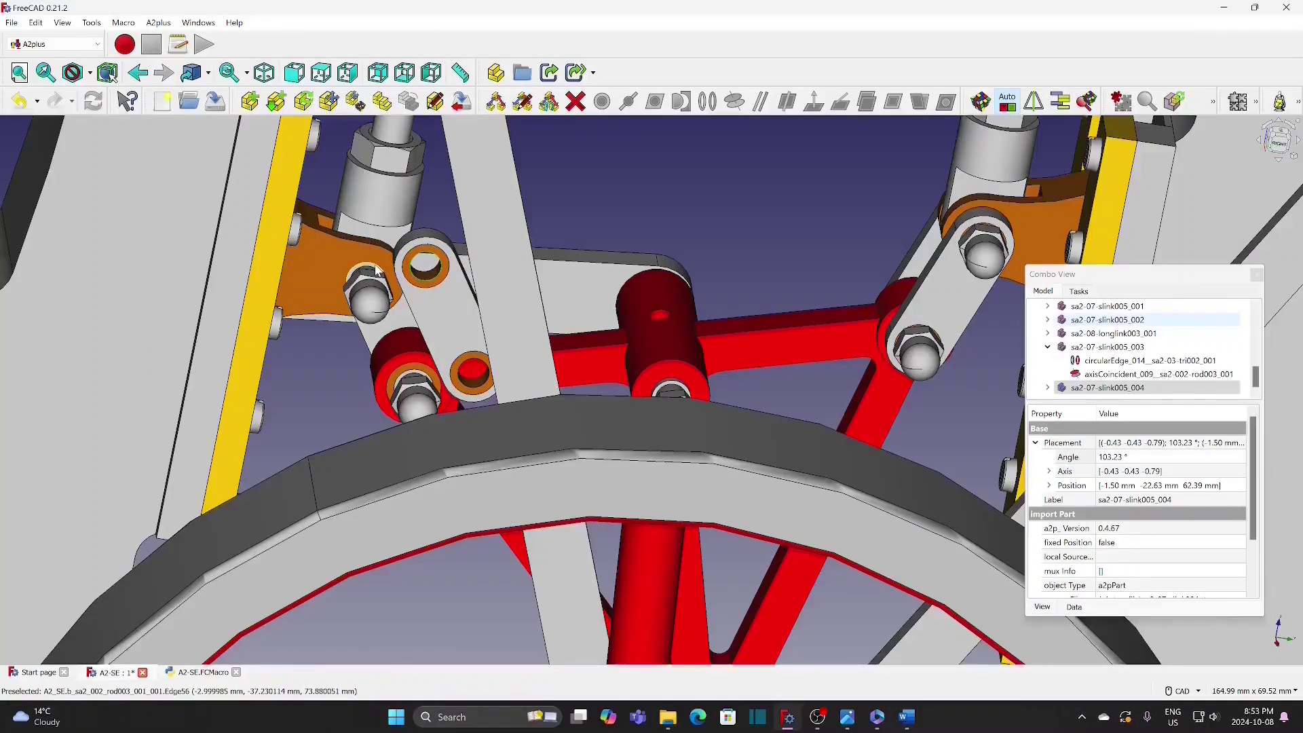
Step: Add an opposed axis-coincident constraint joining the new short link's free hole to the second piston rod's pin
scroll(376, 270, up, 2)
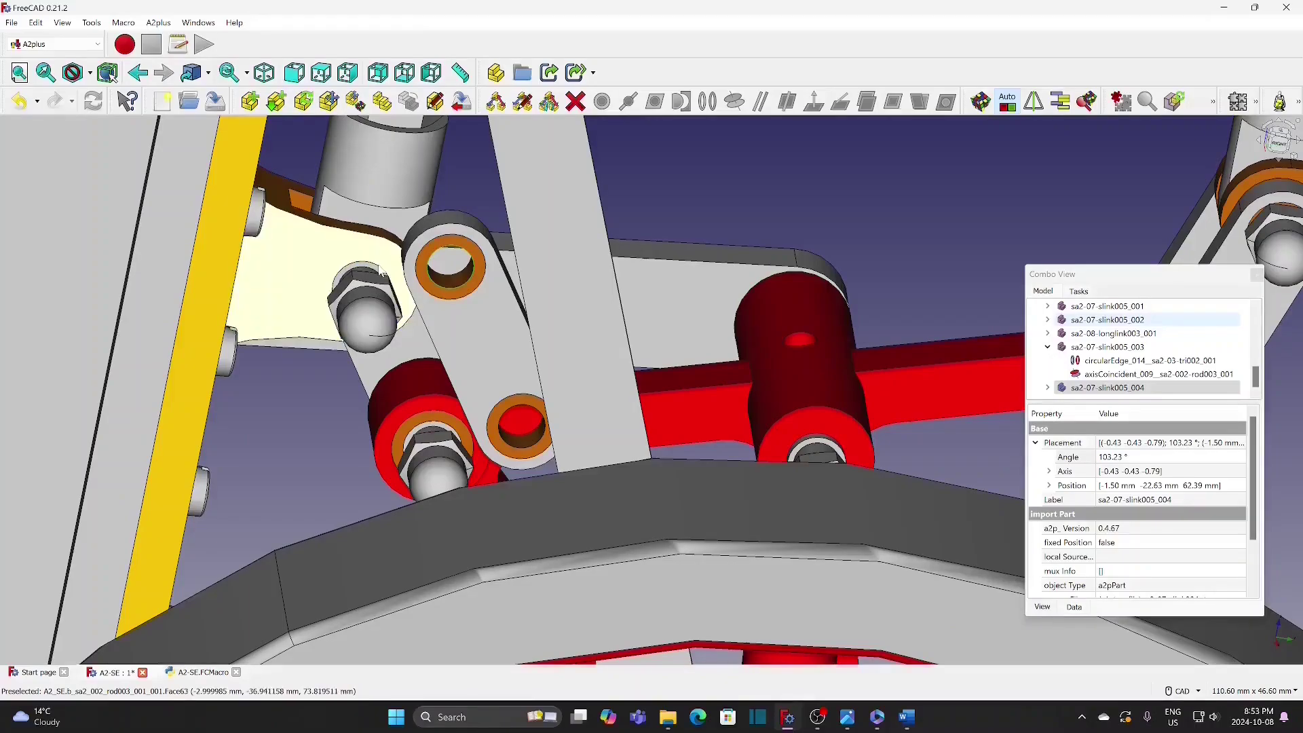
click(380, 272)
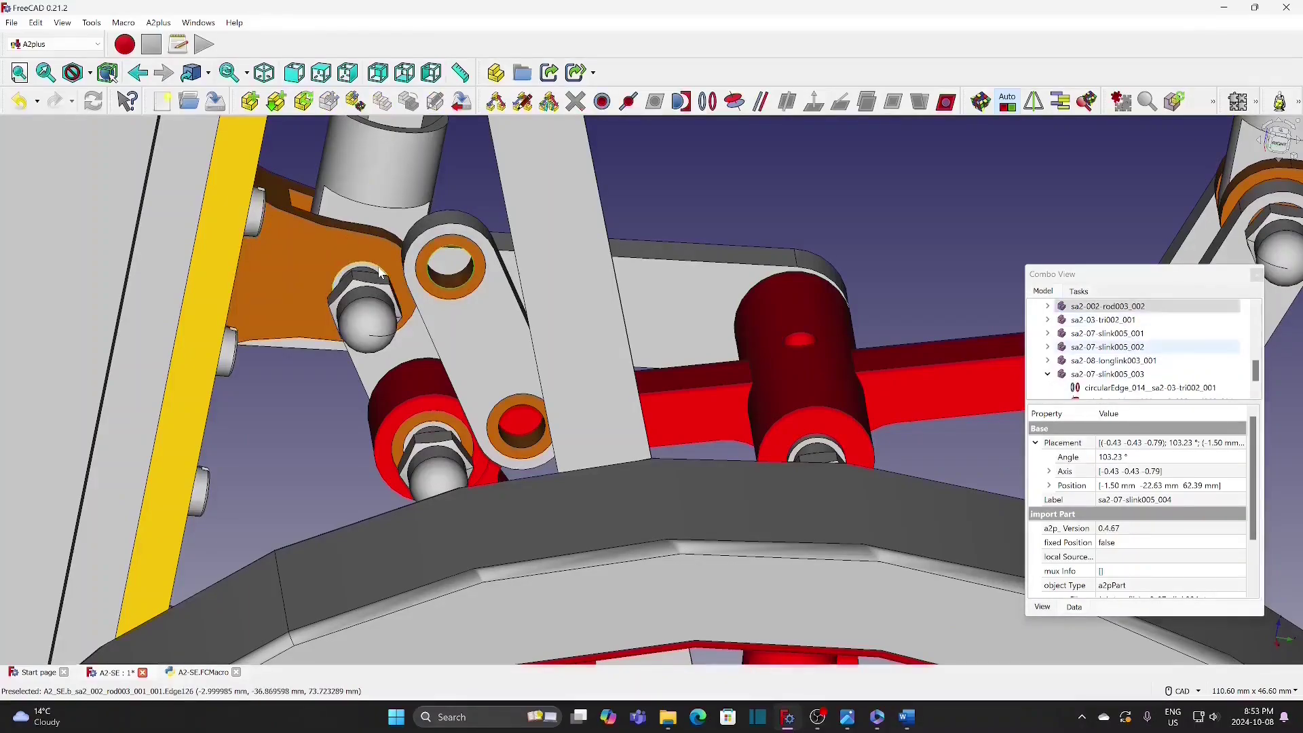
click(735, 103)
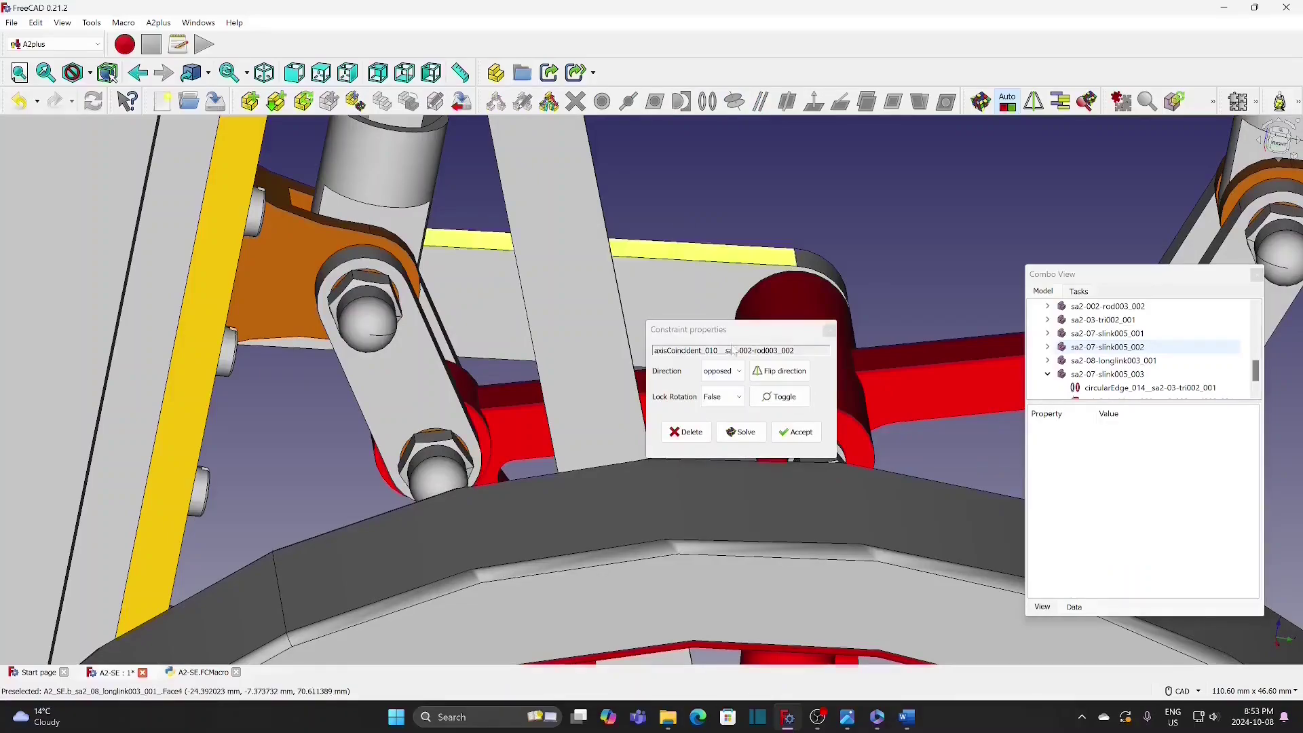
click(804, 435)
Step: Duplicate the long link sa2-08-longlink003_001 and place the copy above the flywheel, beside the triangular frame
scroll(861, 204, down, 6)
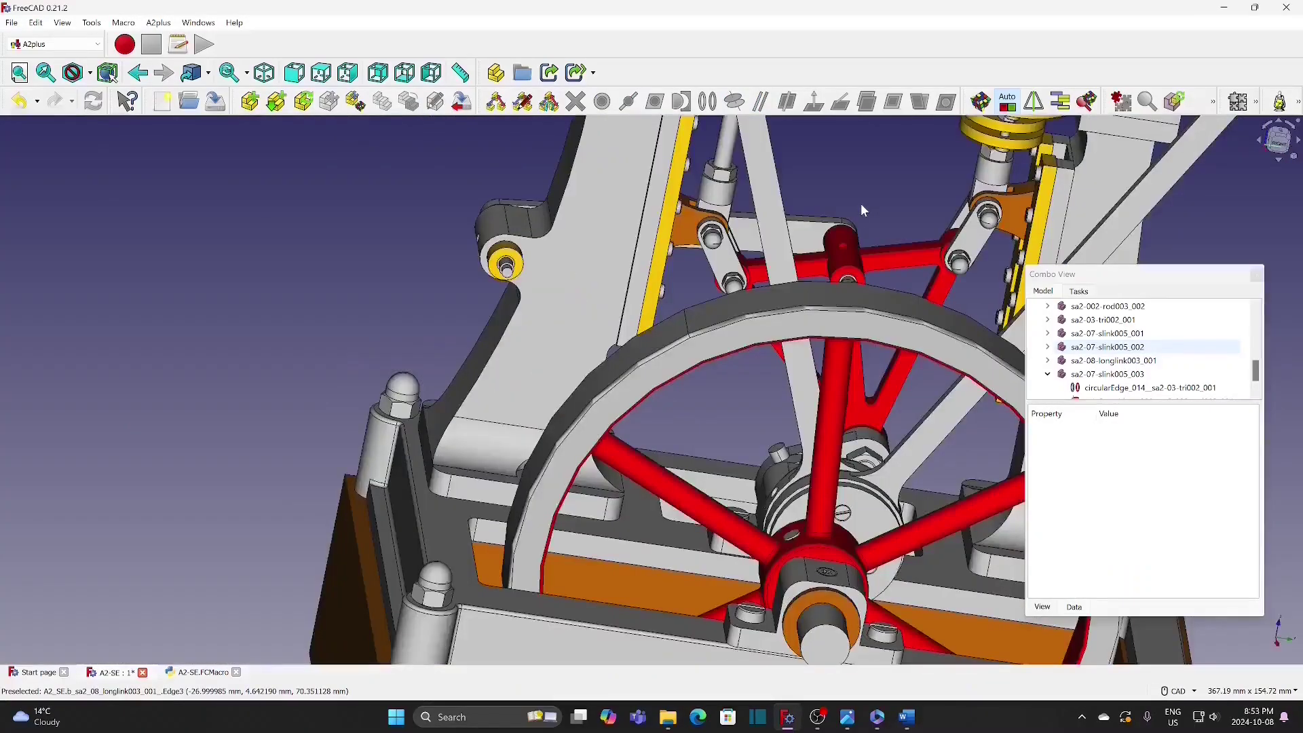
scroll(864, 165, up, 3)
scroll(679, 241, up, 1)
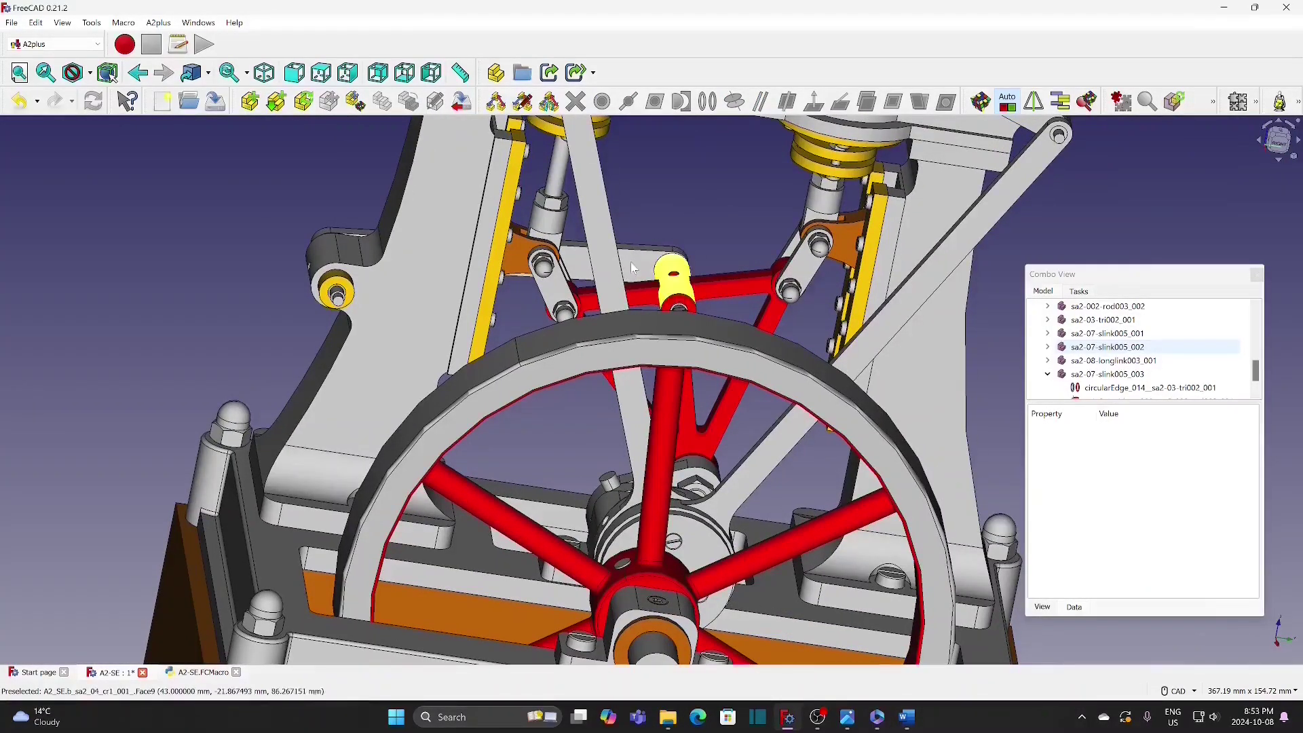
click(633, 268)
click(388, 99)
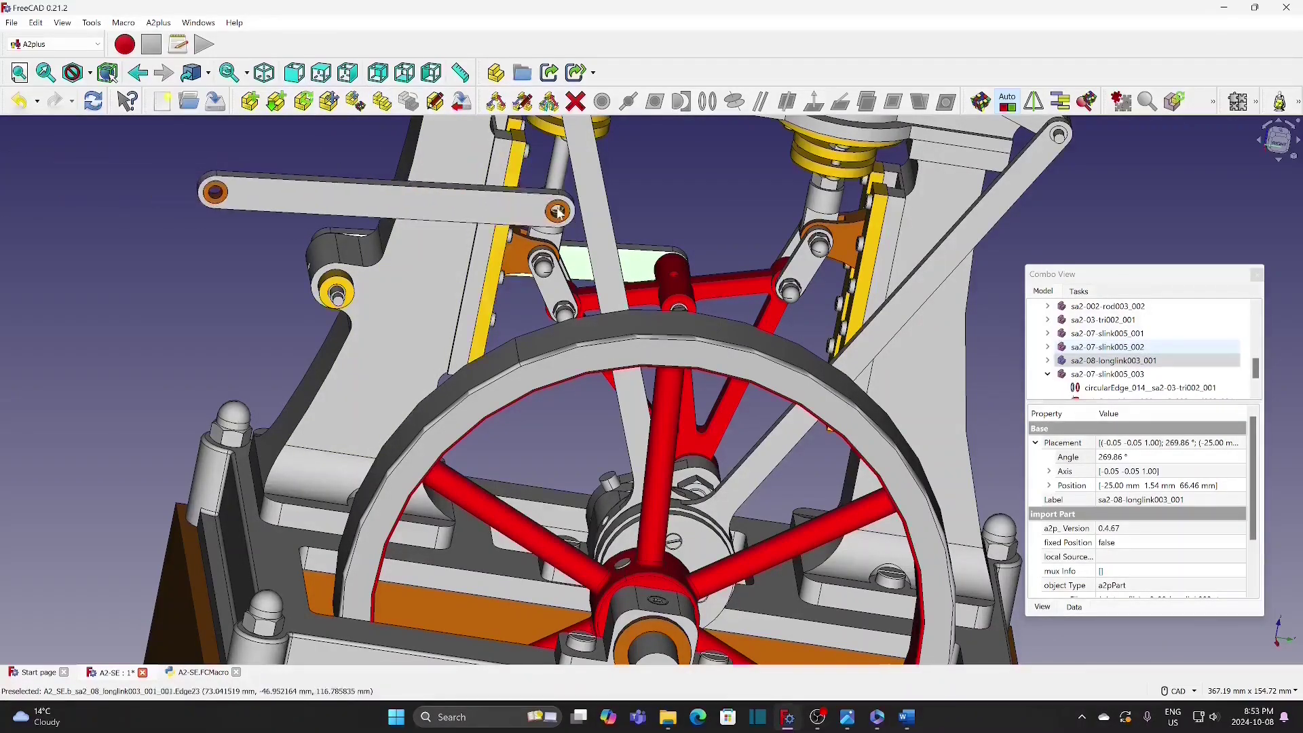
click(637, 194)
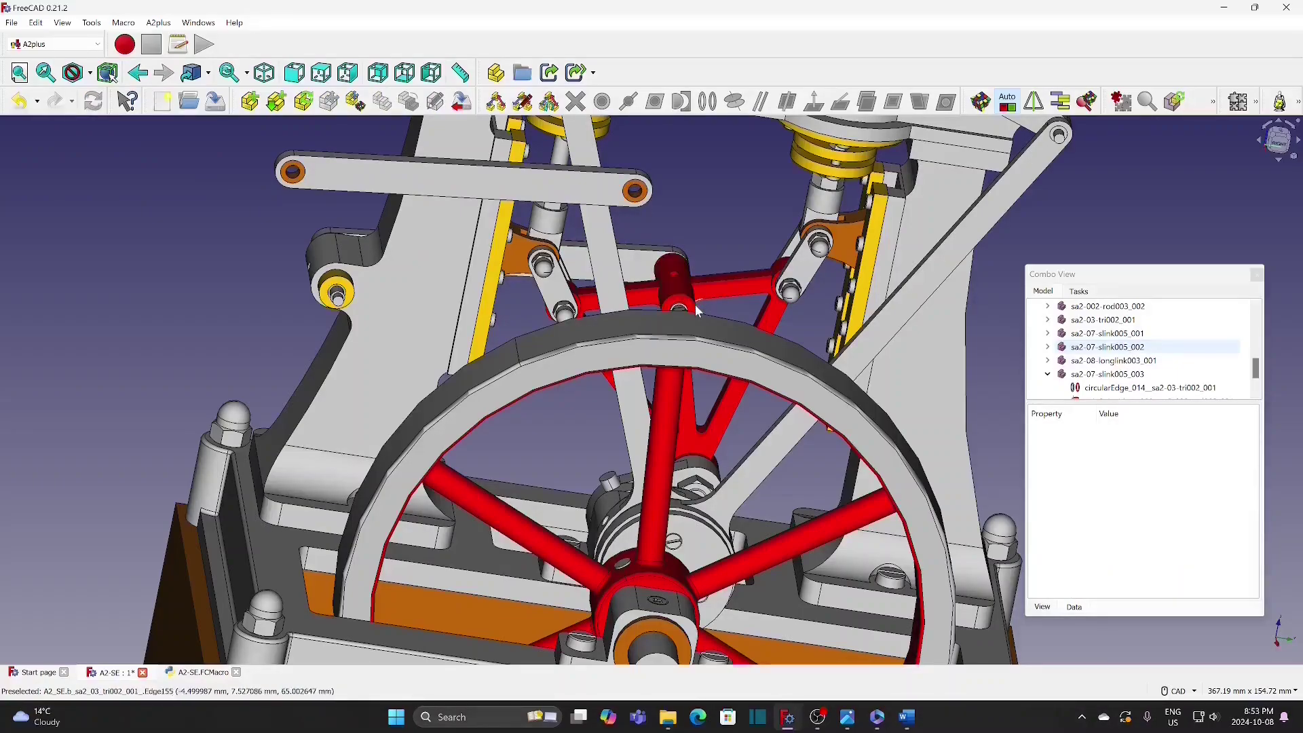
Step: Attach the copied long link's end hole to the frame's centre boss pin with an aligned circular-edge constraint at 0.00 mm offset
middle_drag(710, 256, 712, 255)
scroll(641, 218, up, 2)
scroll(638, 213, up, 2)
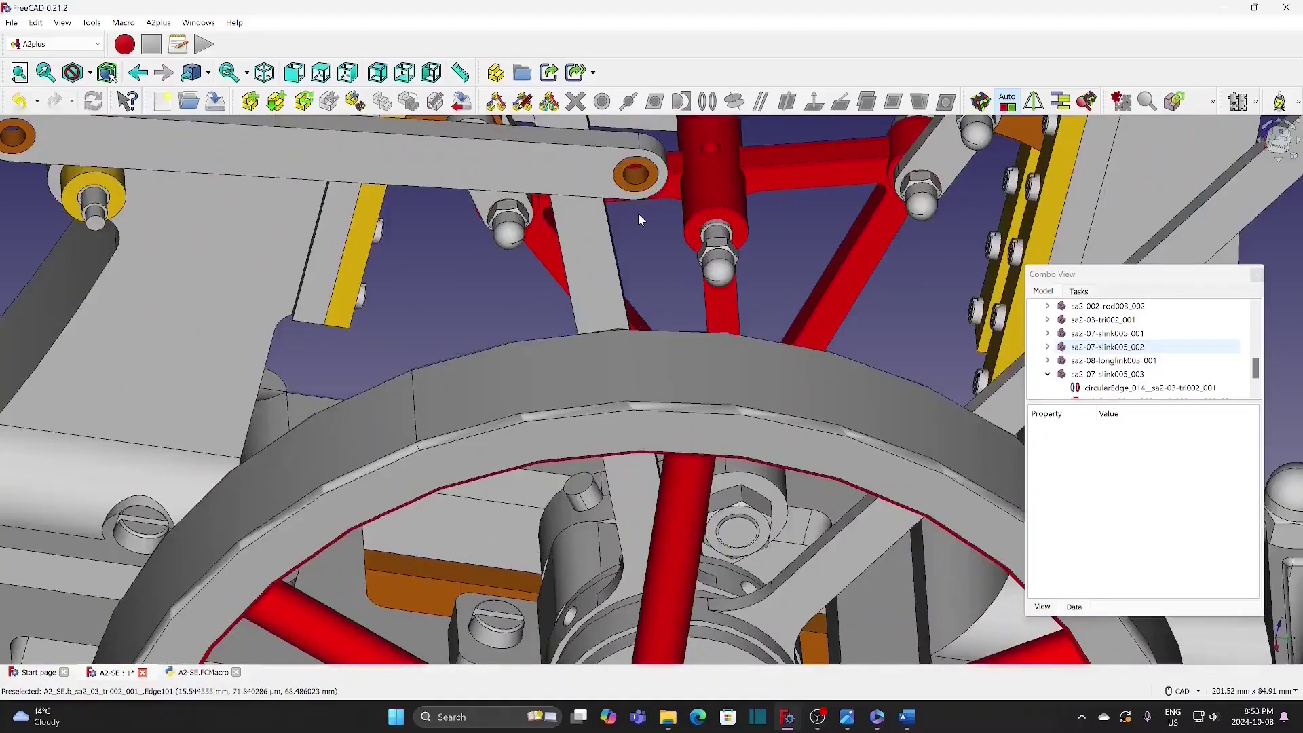
scroll(639, 187, up, 2)
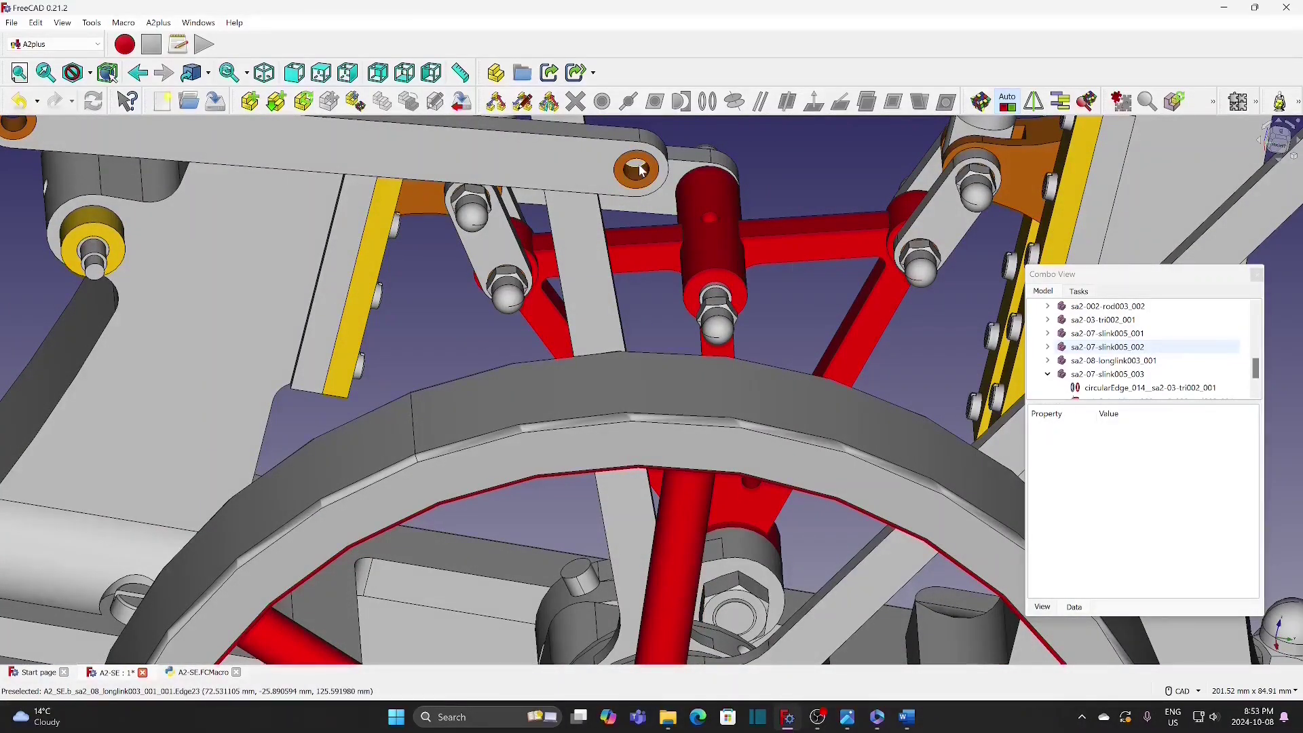
click(641, 170)
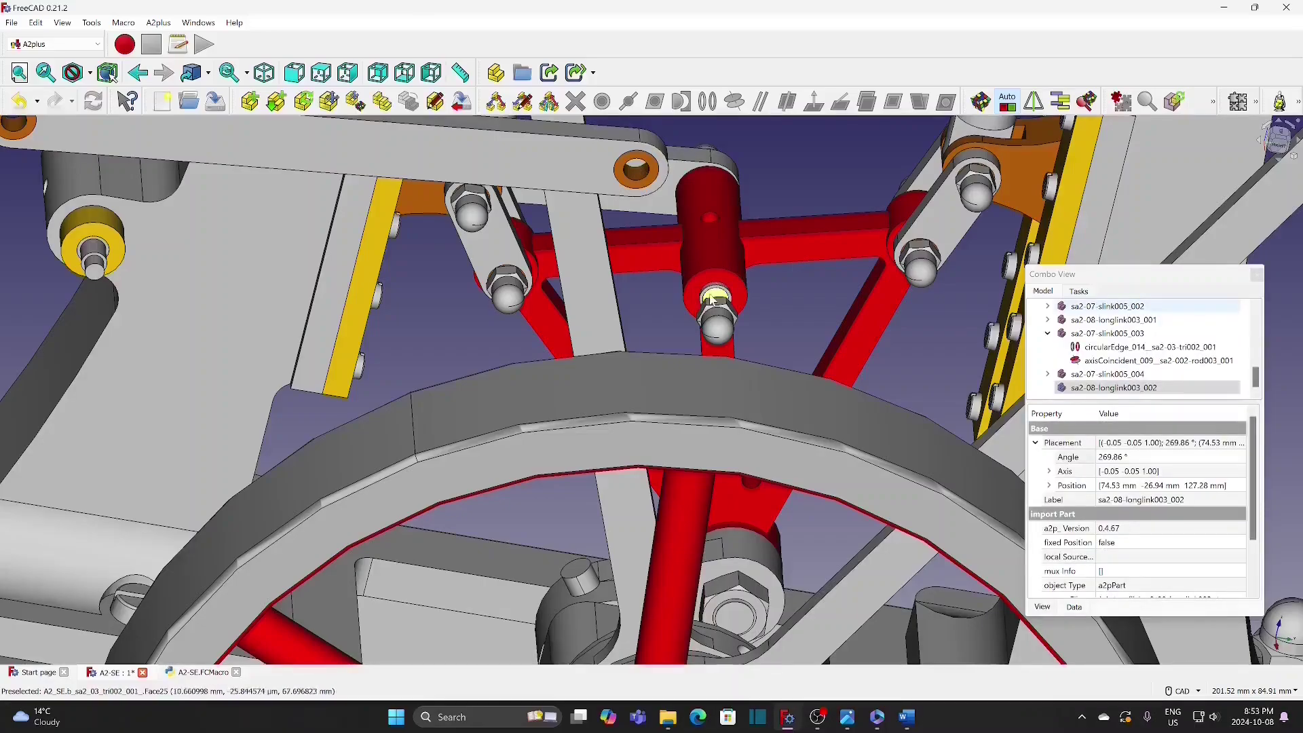
scroll(718, 293, up, 2)
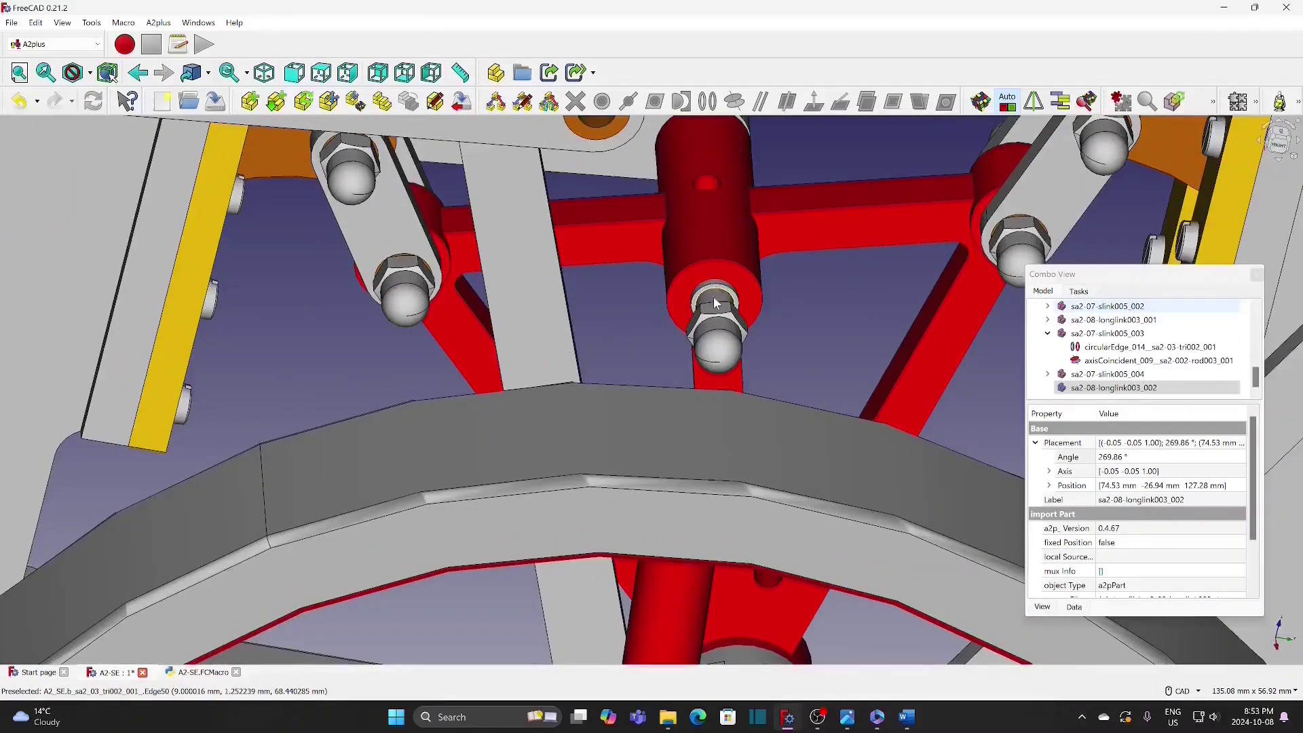
click(718, 294)
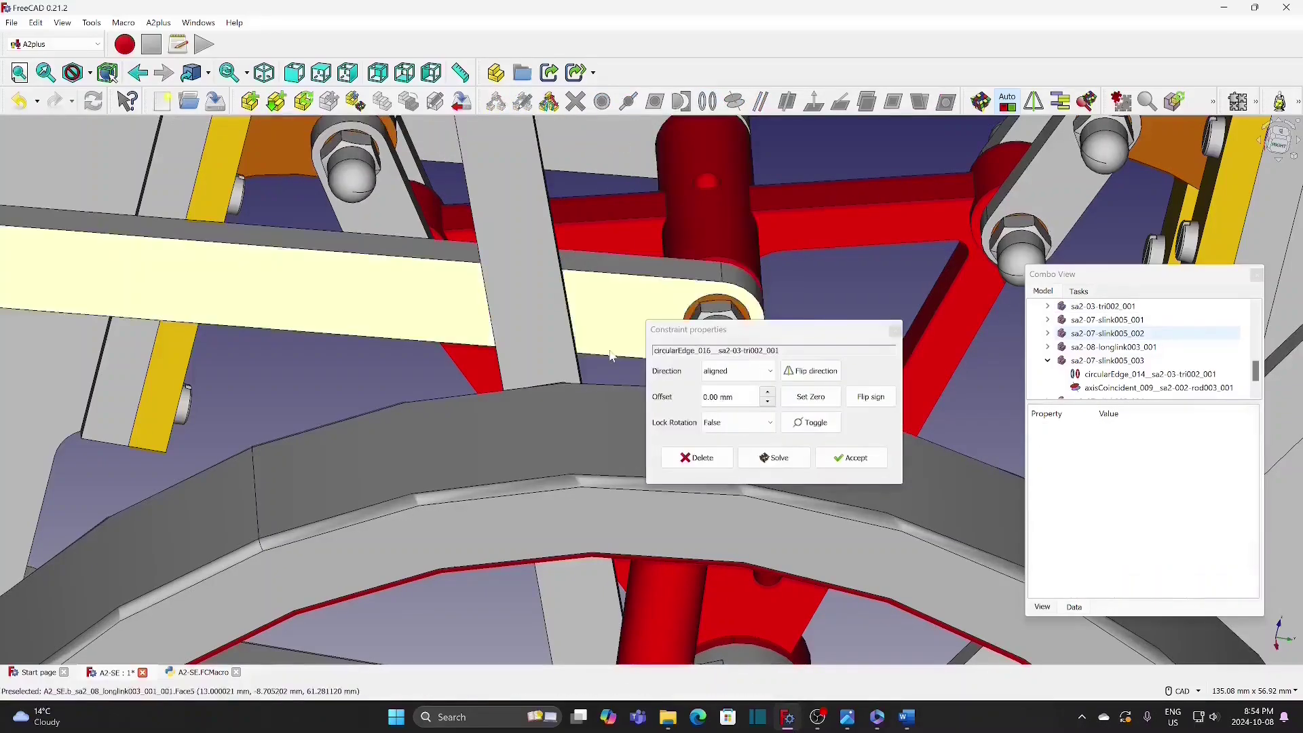
click(855, 459)
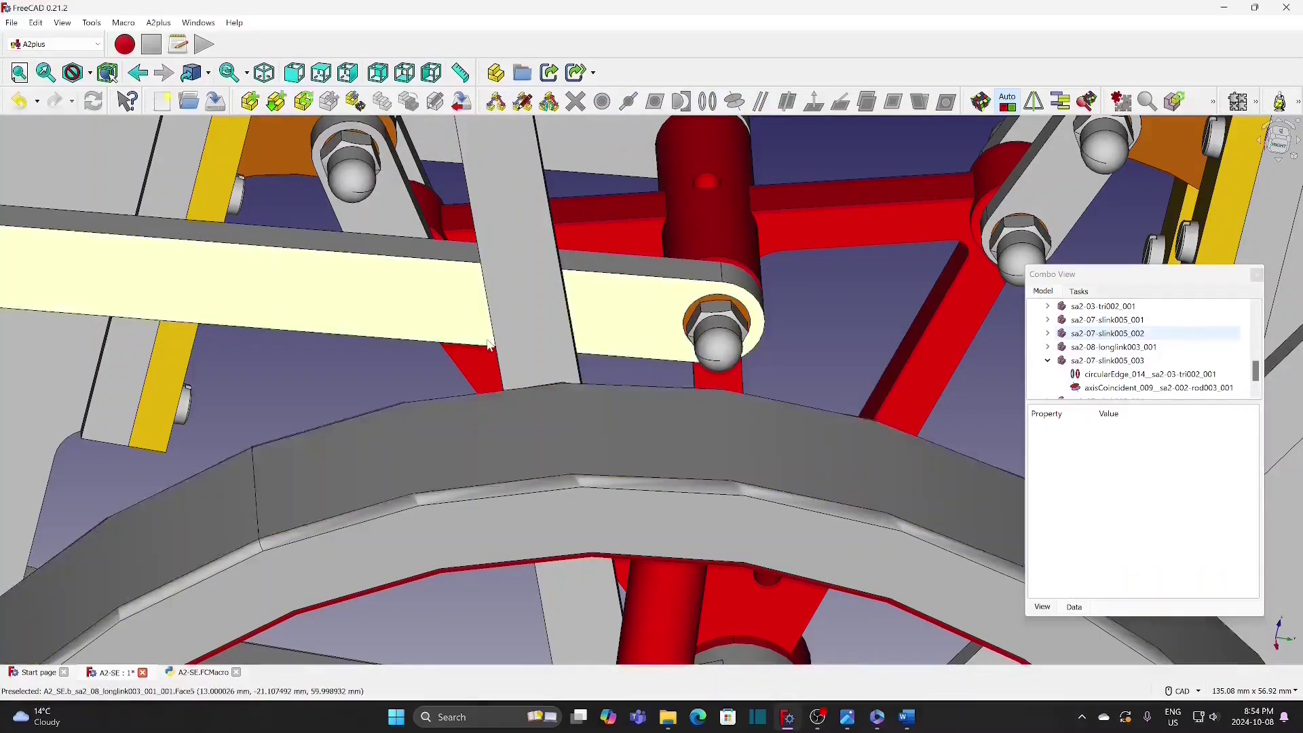
Step: Shift the copied long link 5 mm lengthwise and 8 mm downward with Transform to clear its holes from the pins
scroll(438, 360, down, 3)
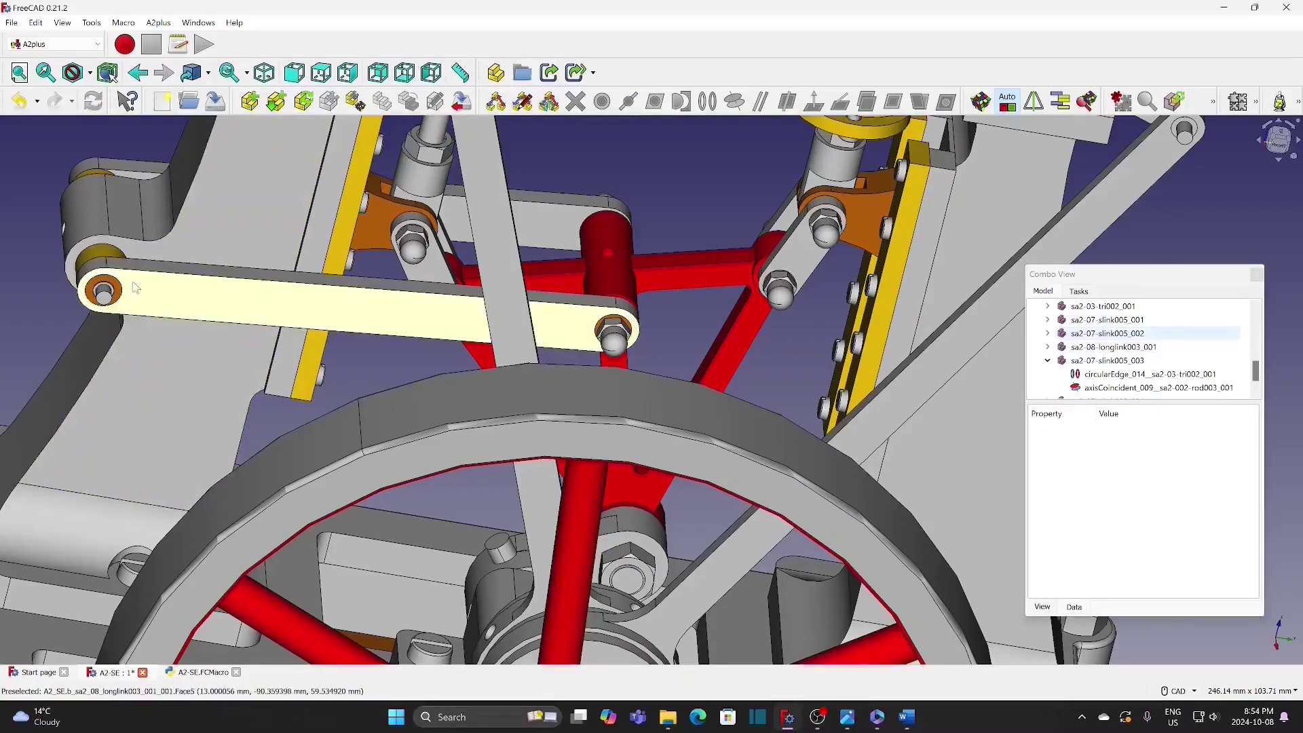
scroll(131, 272, up, 5)
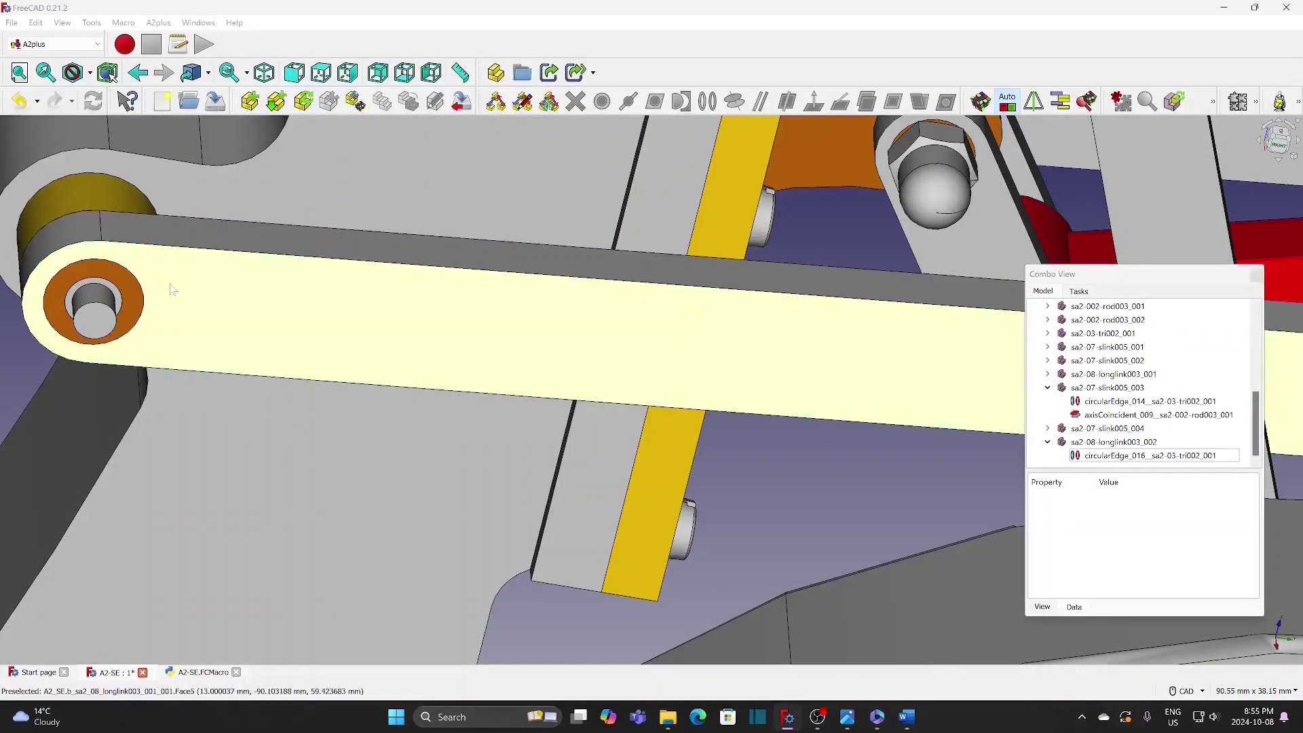
click(170, 288)
right_click(171, 287)
click(224, 520)
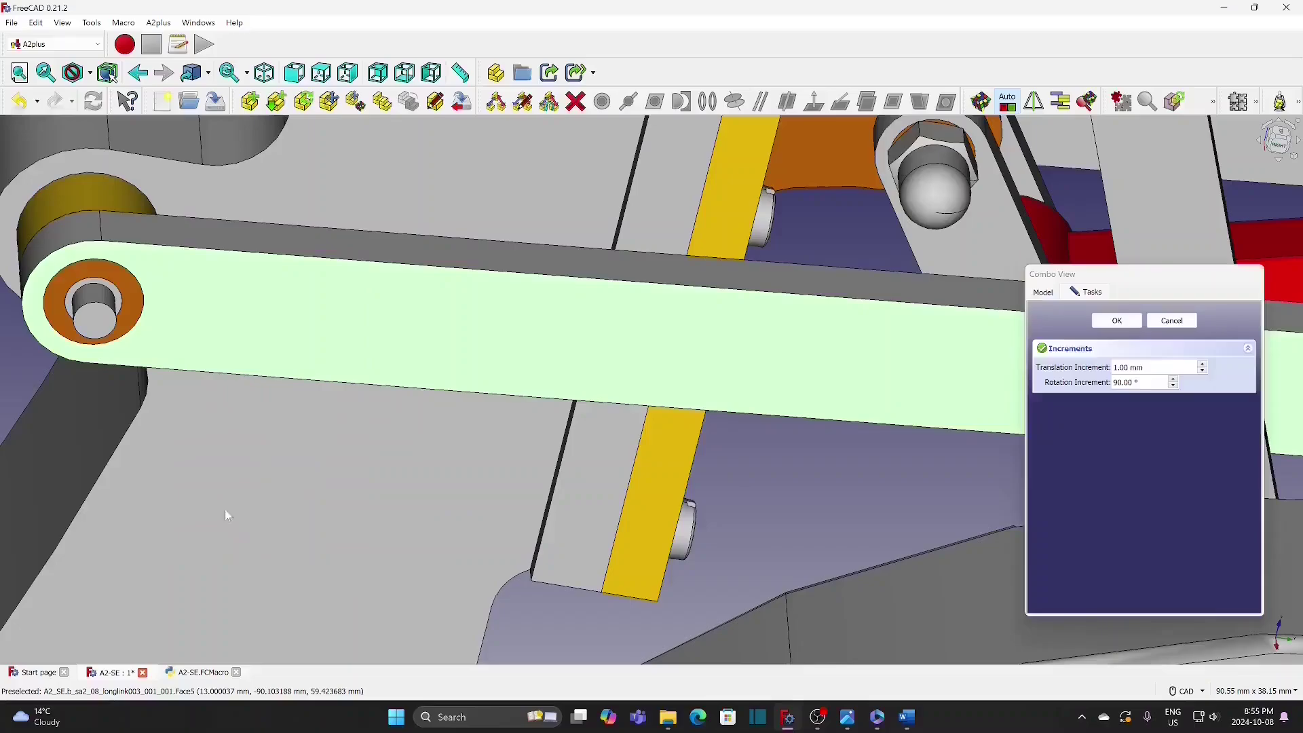
scroll(503, 343, down, 5)
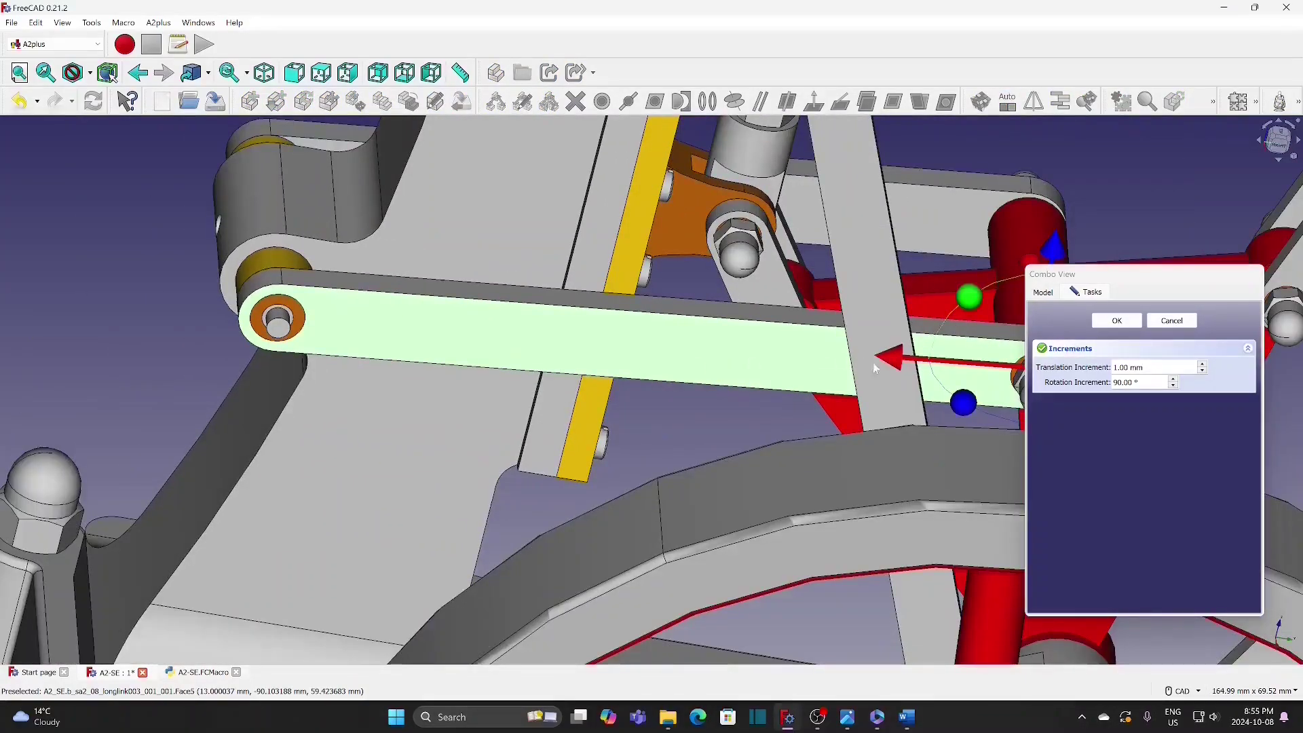
drag(892, 364, 852, 373)
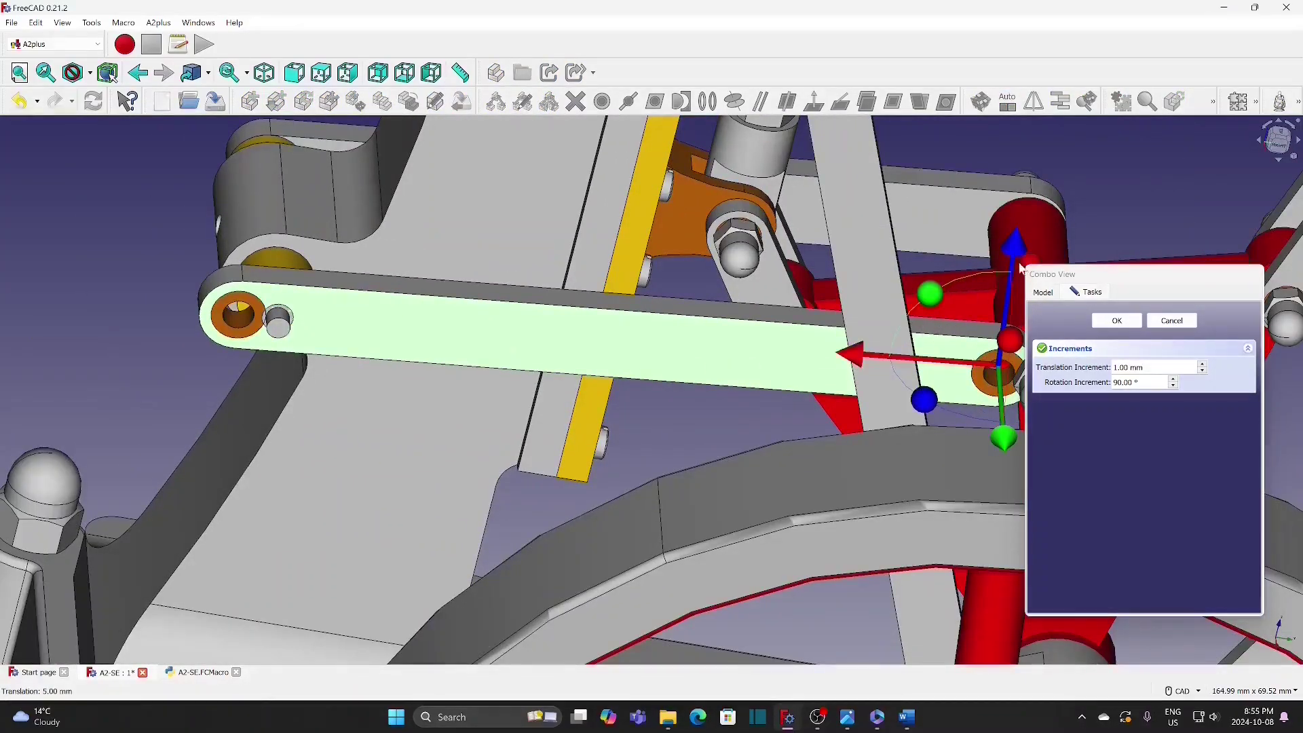
drag(1013, 290, 1012, 304)
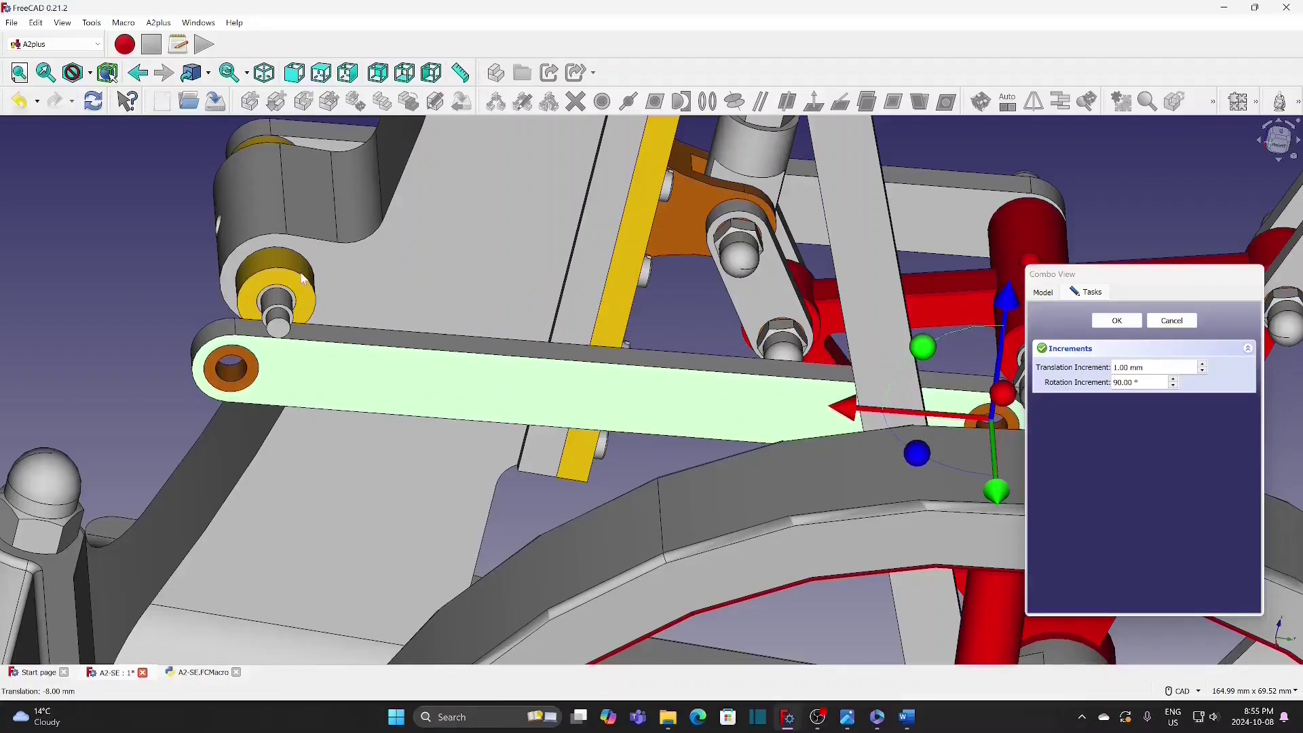
key(Return)
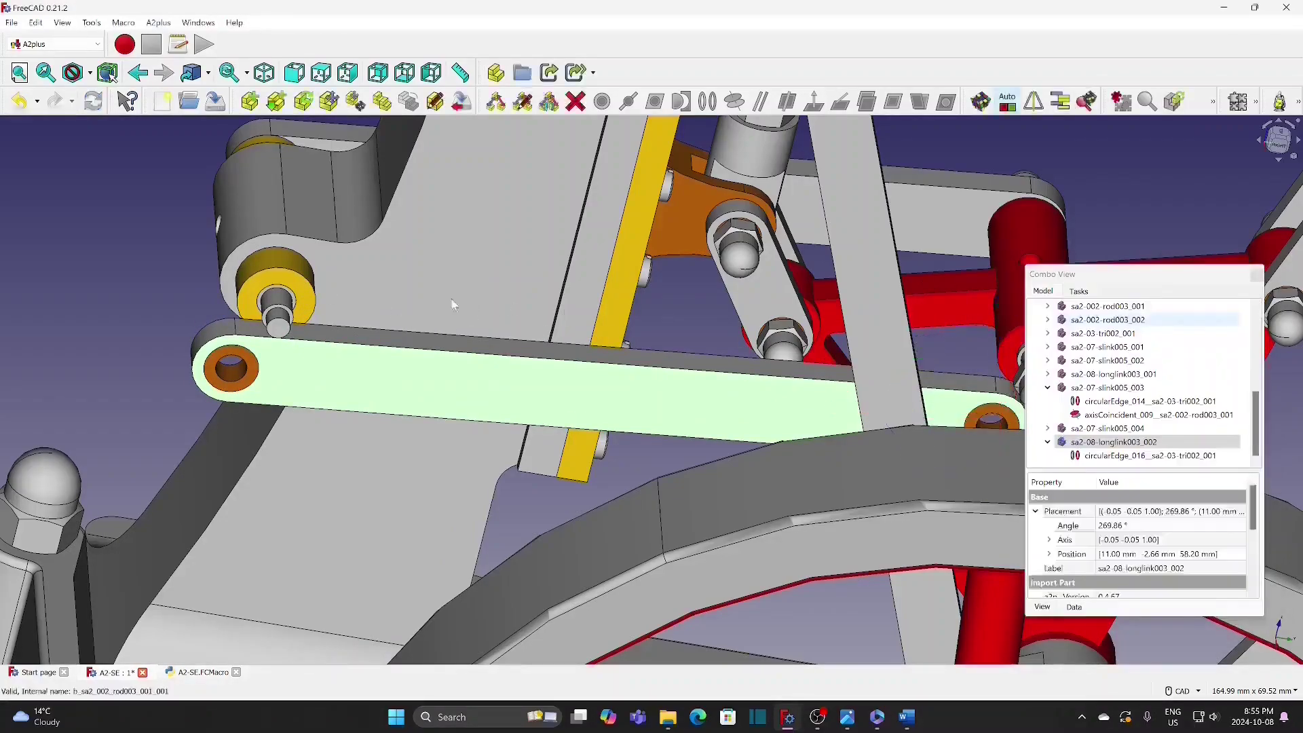
Step: Add an axis-coincident constraint joining the copied long link's free hole to the main body's side support boss
click(315, 313)
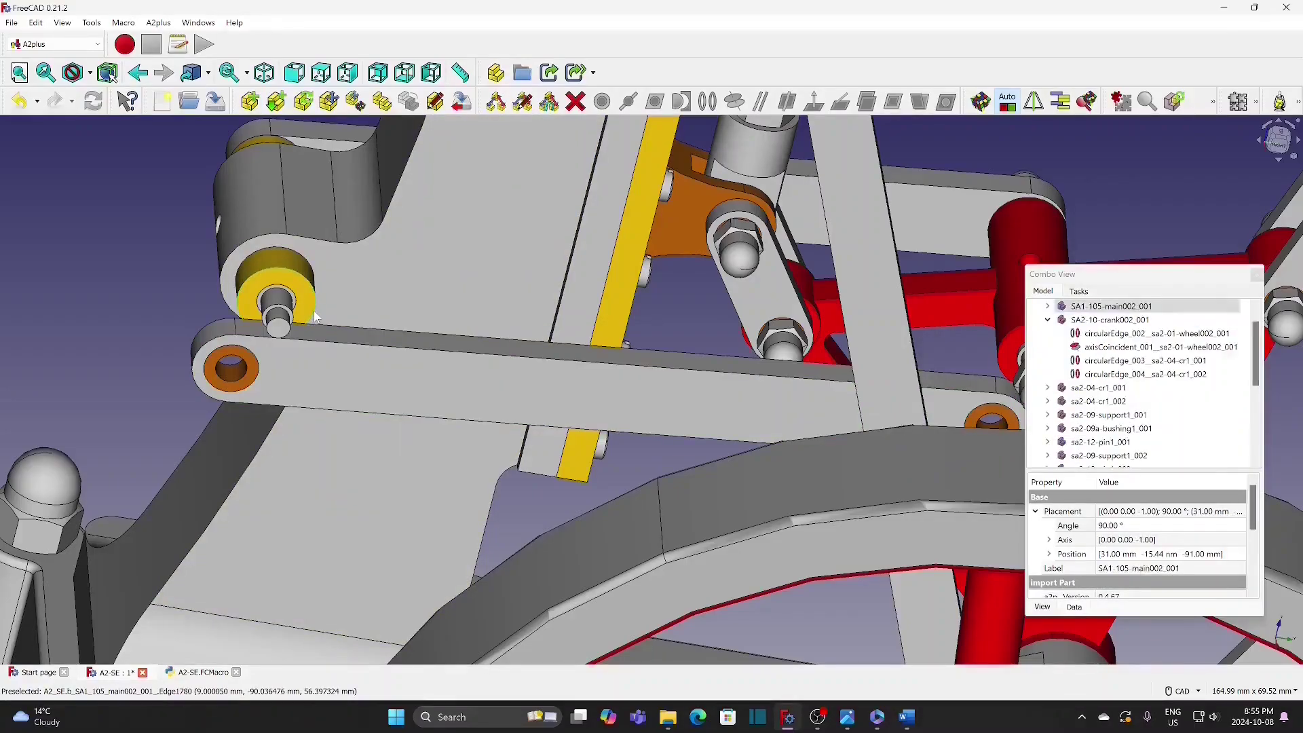
click(246, 375)
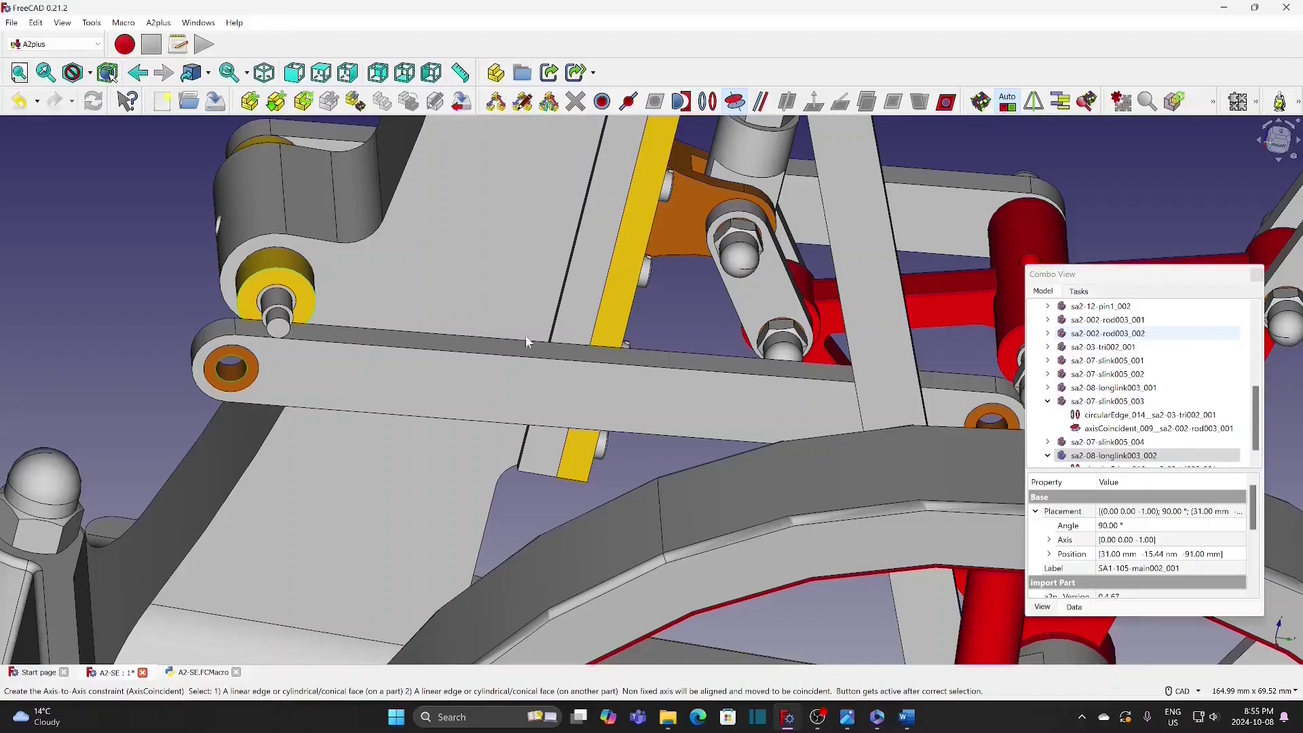
click(633, 290)
click(783, 435)
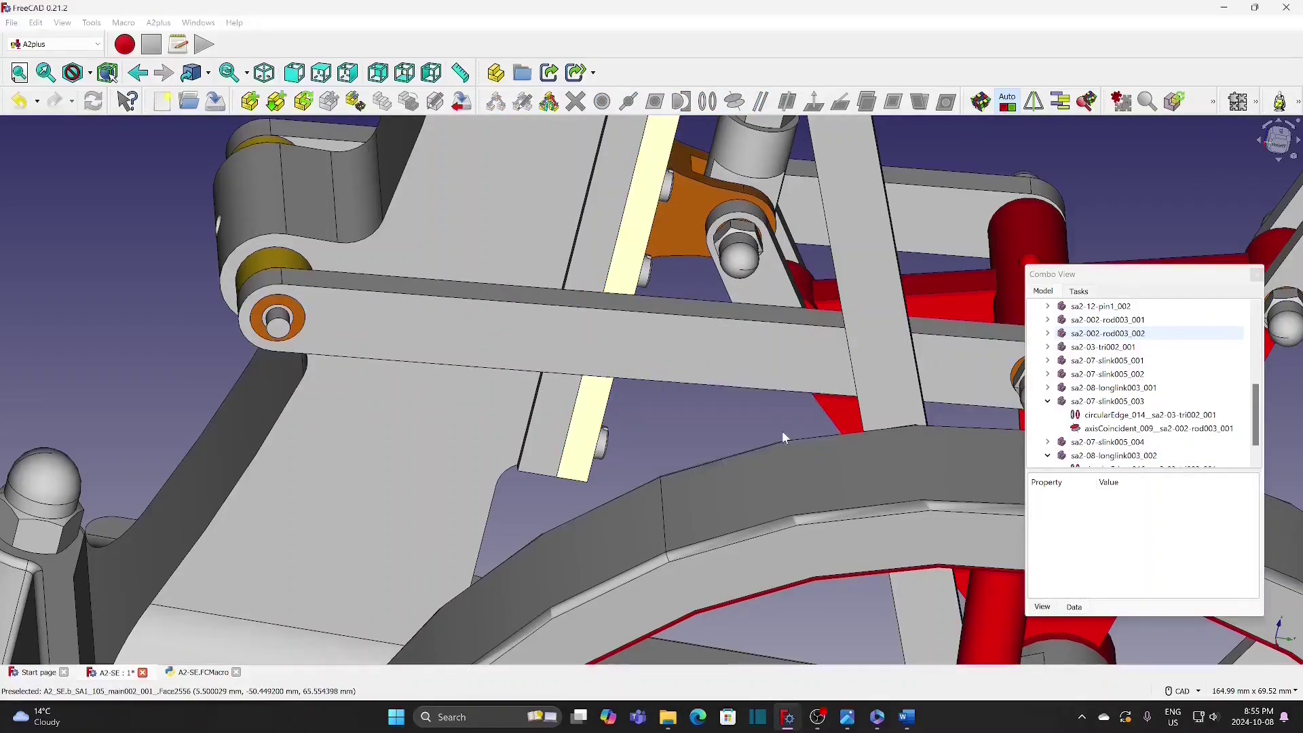
Step: Examine the assembled linkage on the whole engine from the flywheel side and from the opposite side
scroll(845, 292, down, 10)
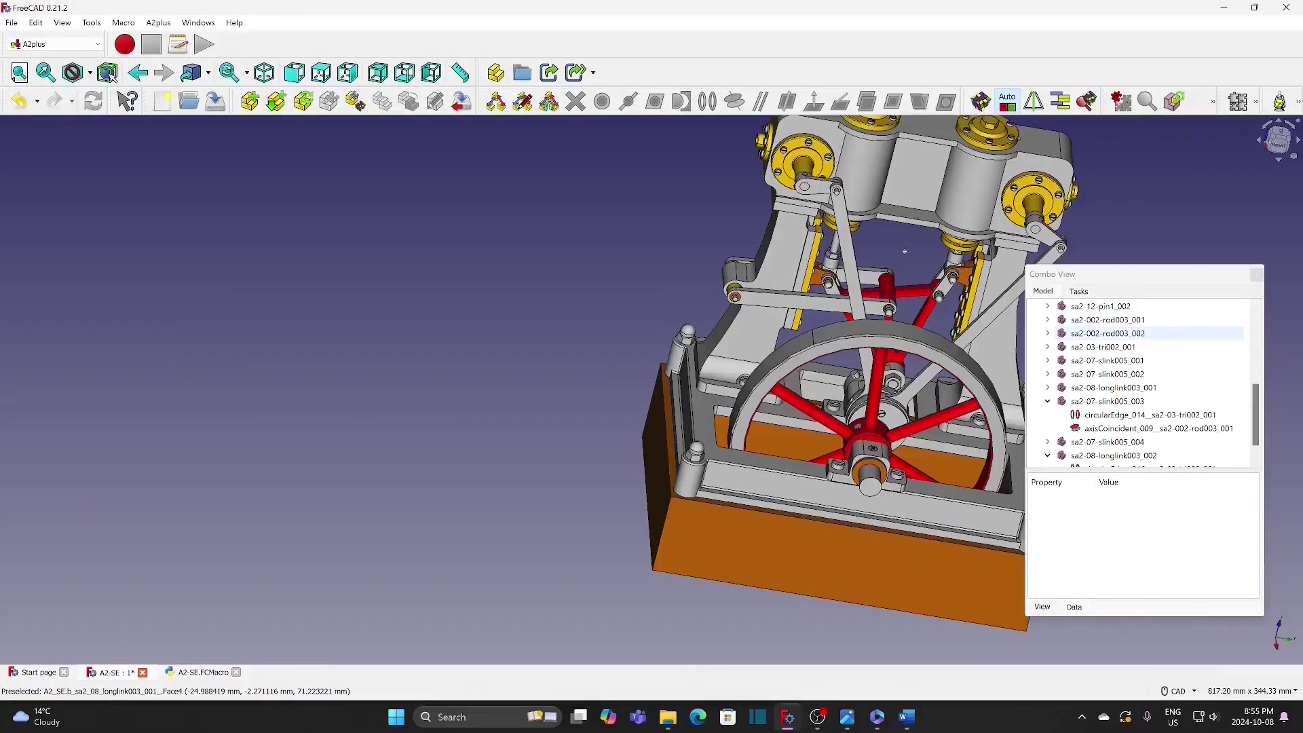
middle_drag(905, 251, 597, 303)
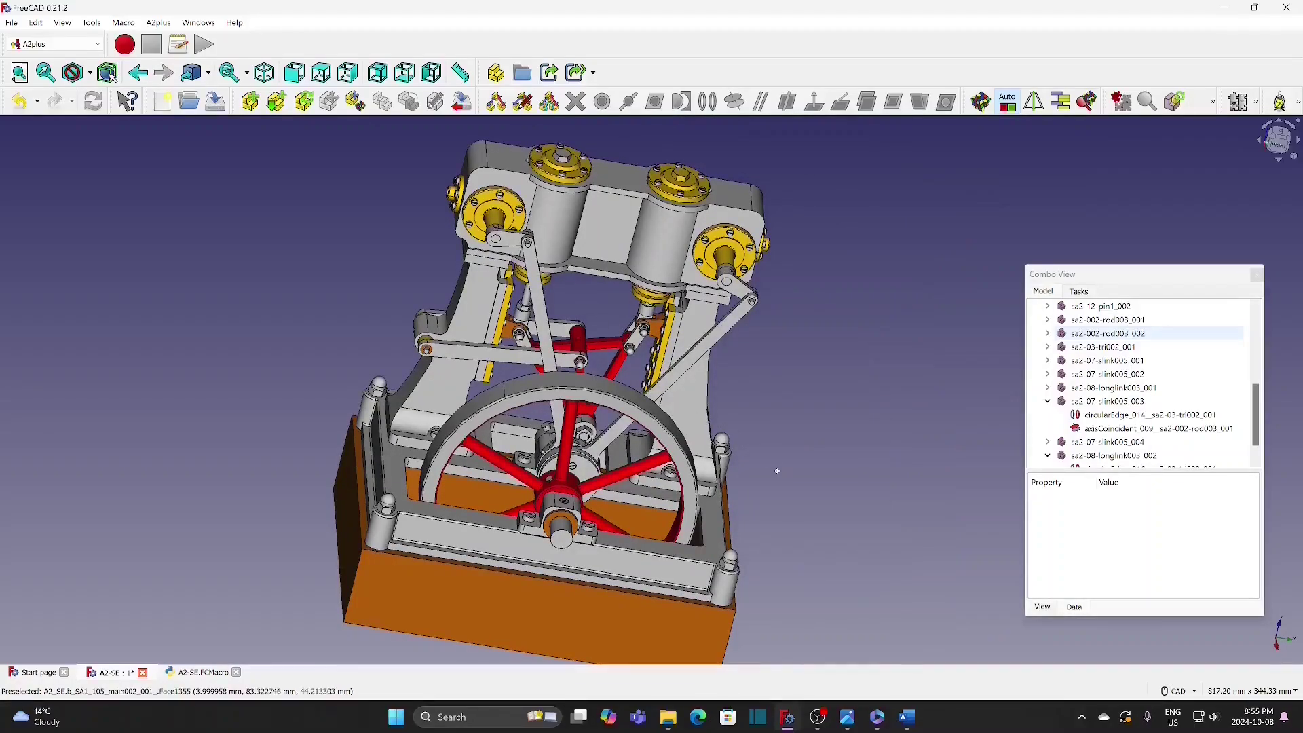
middle_drag(777, 471, 823, 343)
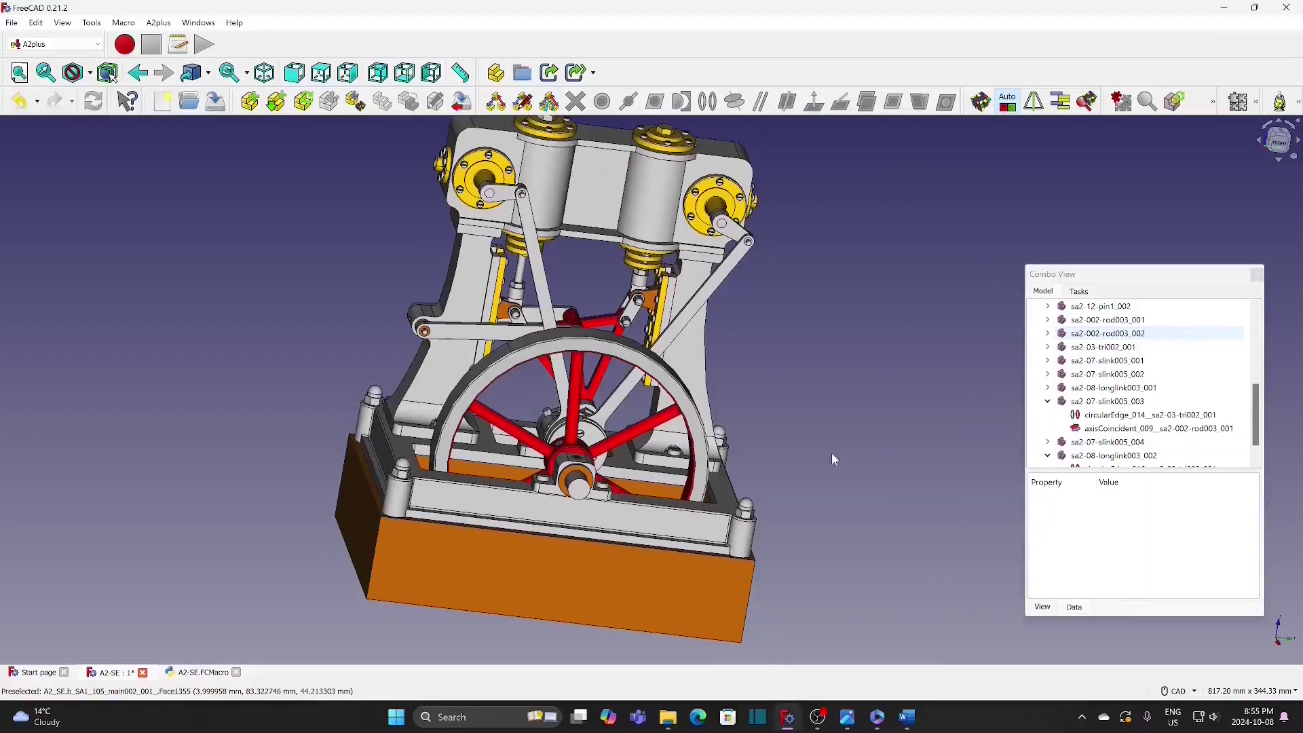
scroll(834, 459, down, 2)
middle_drag(873, 453, 390, 431)
scroll(849, 430, up, 3)
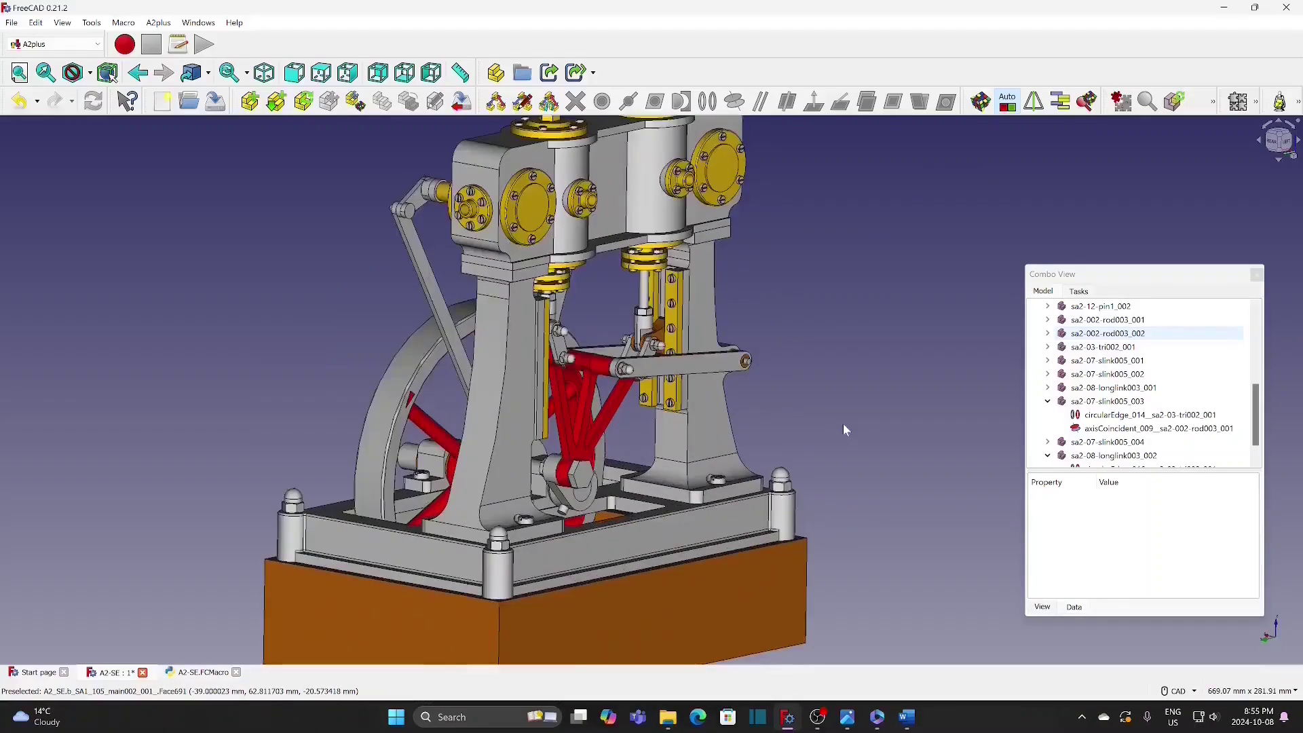
scroll(841, 418, down, 1)
middle_drag(841, 418, 865, 381)
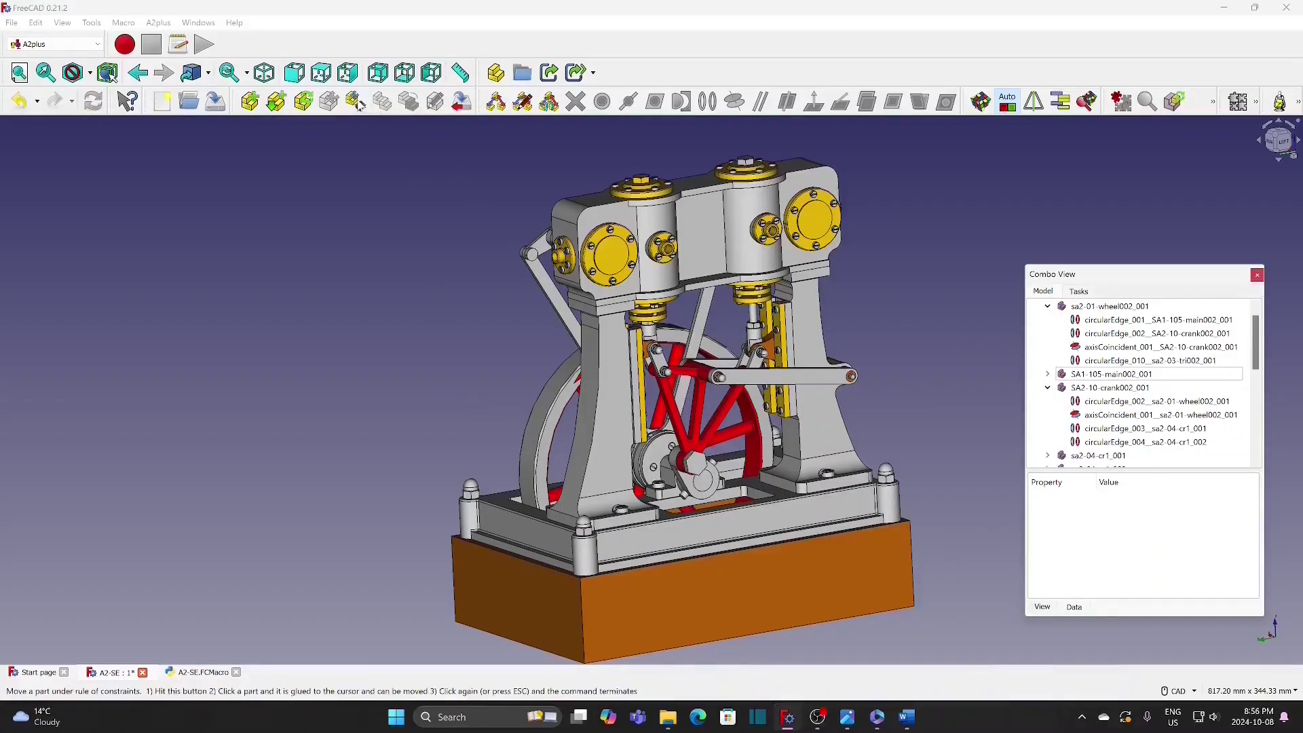
Step: Move a part under its constraints to test the motion of the assembled mechanism
click(357, 102)
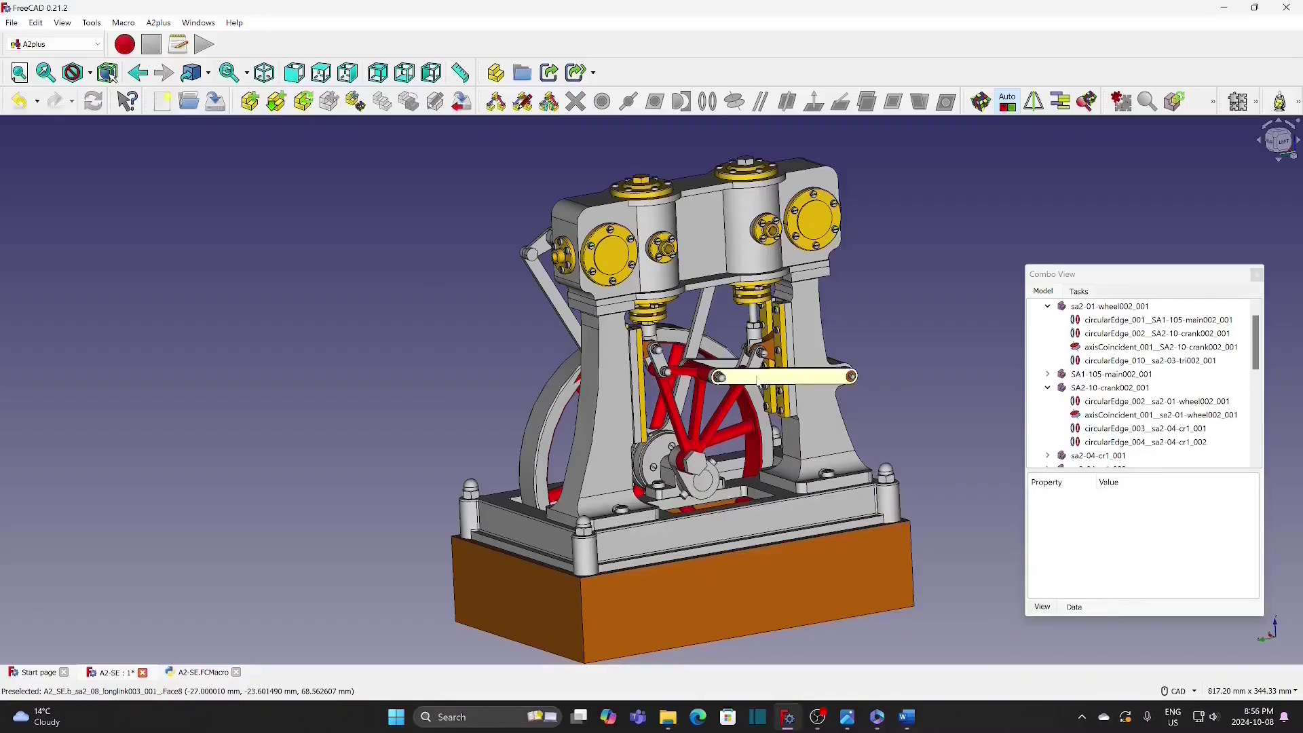
click(769, 441)
click(931, 469)
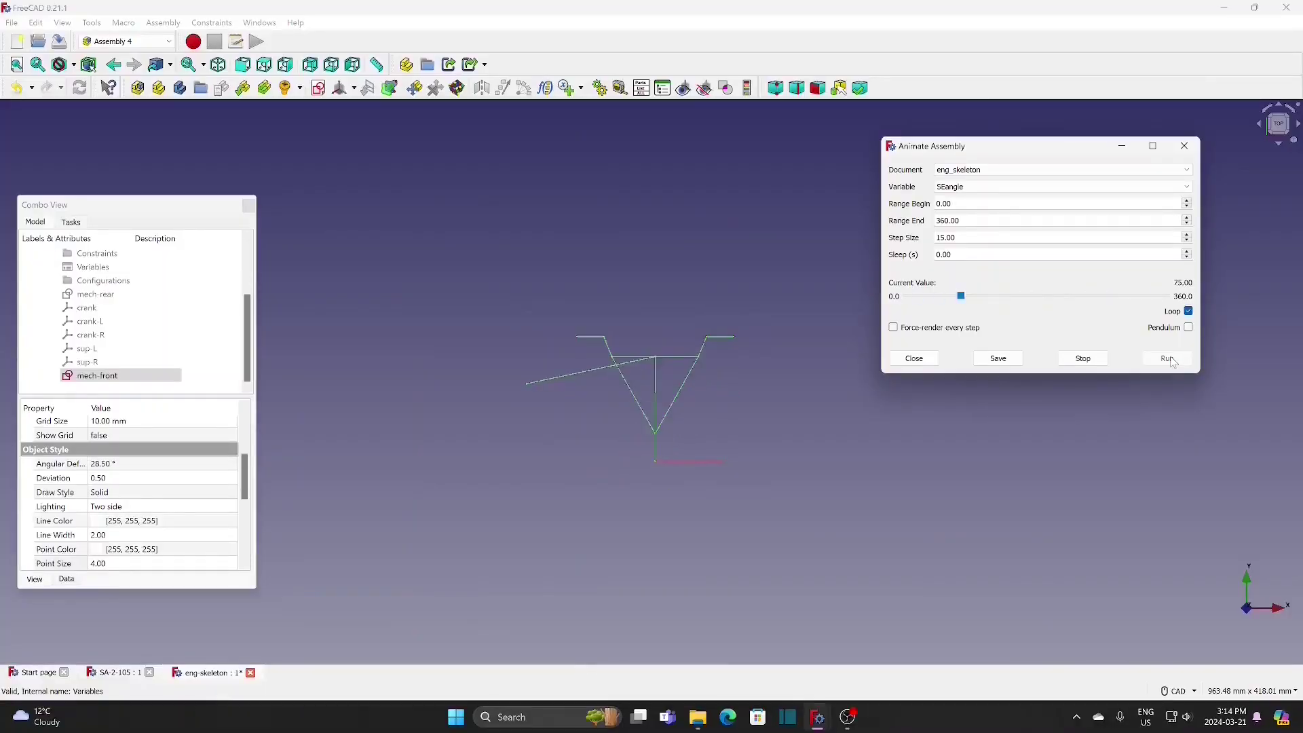
Step: Stop the SEangle animation of the eng_skeleton assembly and examine the linkage skeleton
click(1085, 361)
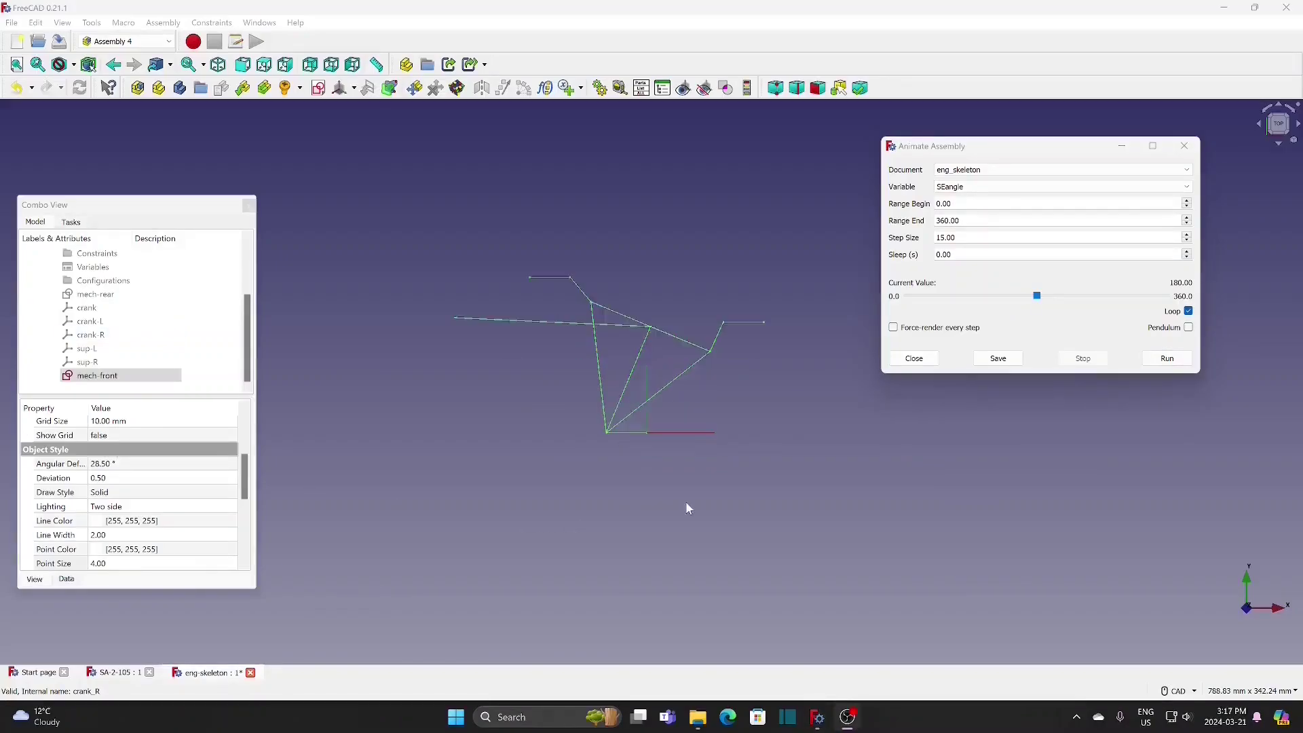
scroll(687, 503, up, 3)
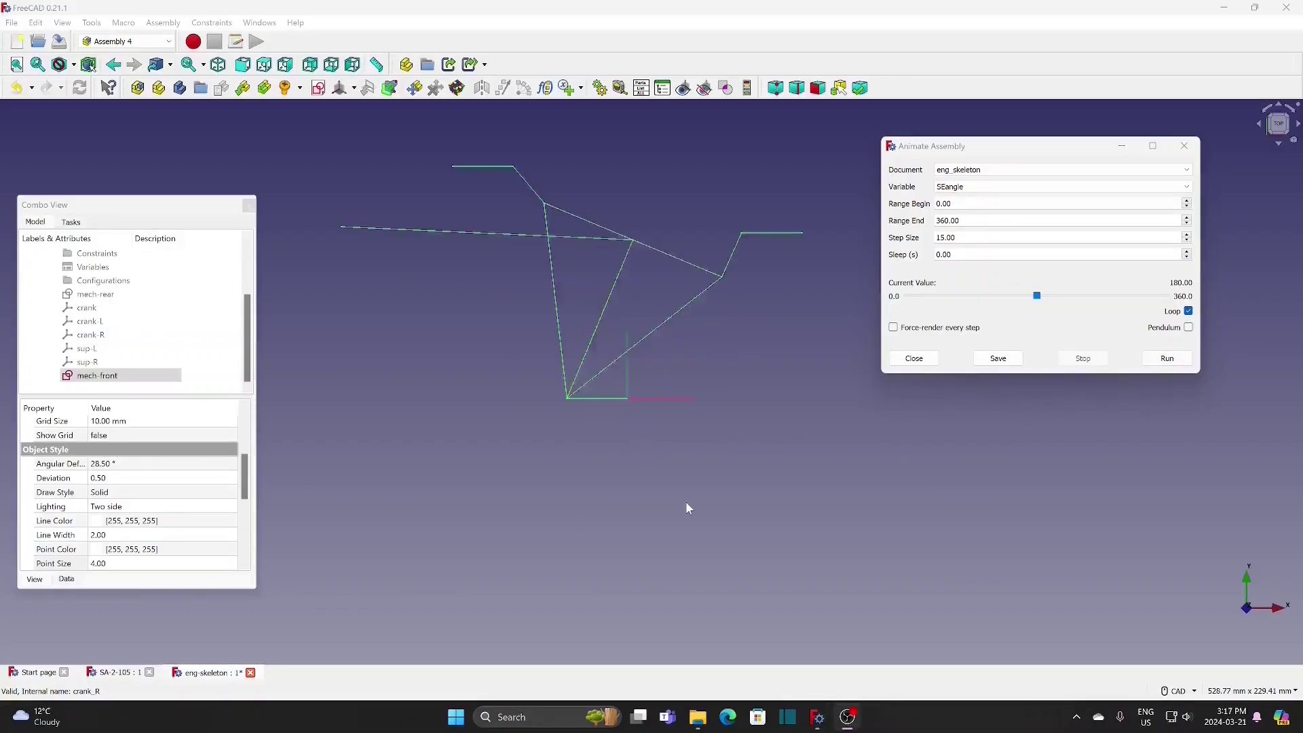
scroll(631, 451, up, 2)
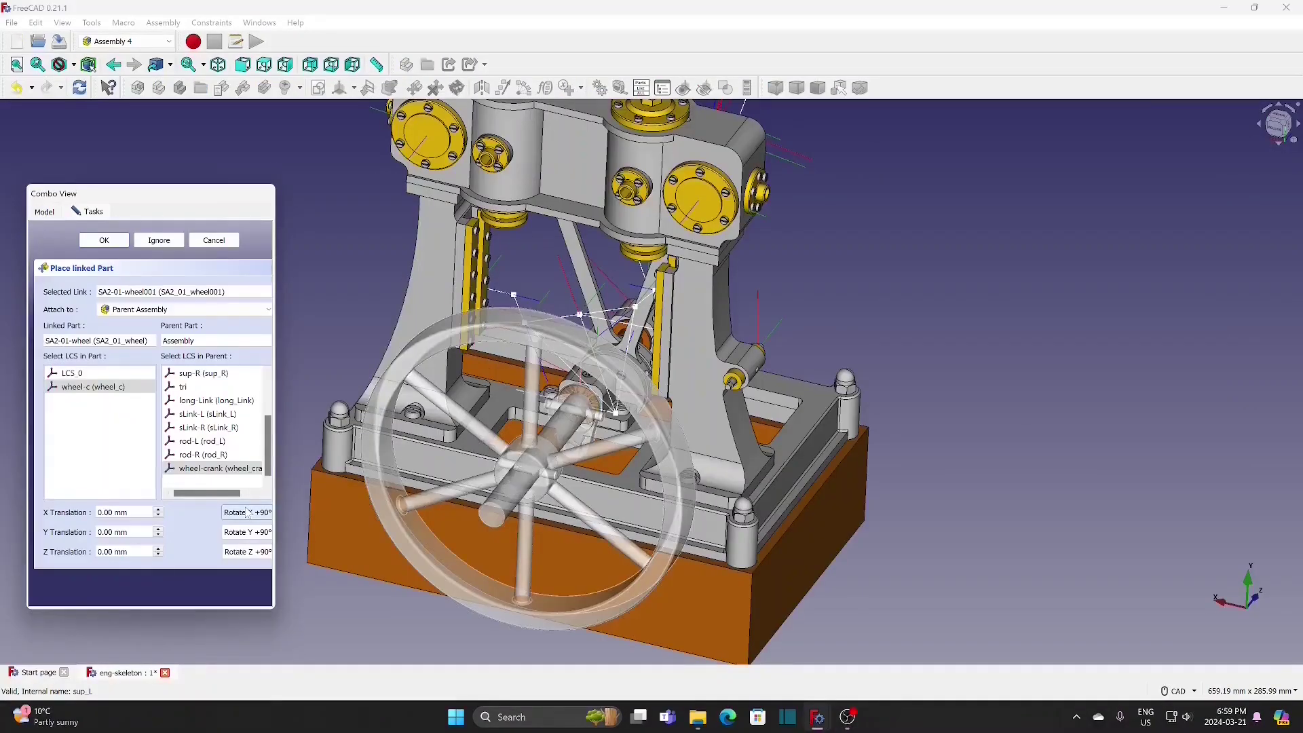
Step: Rotate the linked wheel SA2-01-wheel001 180° about X and set its Y translation to -17.00 mm relative to the wheel-crank coordinate system
click(249, 512)
click(248, 512)
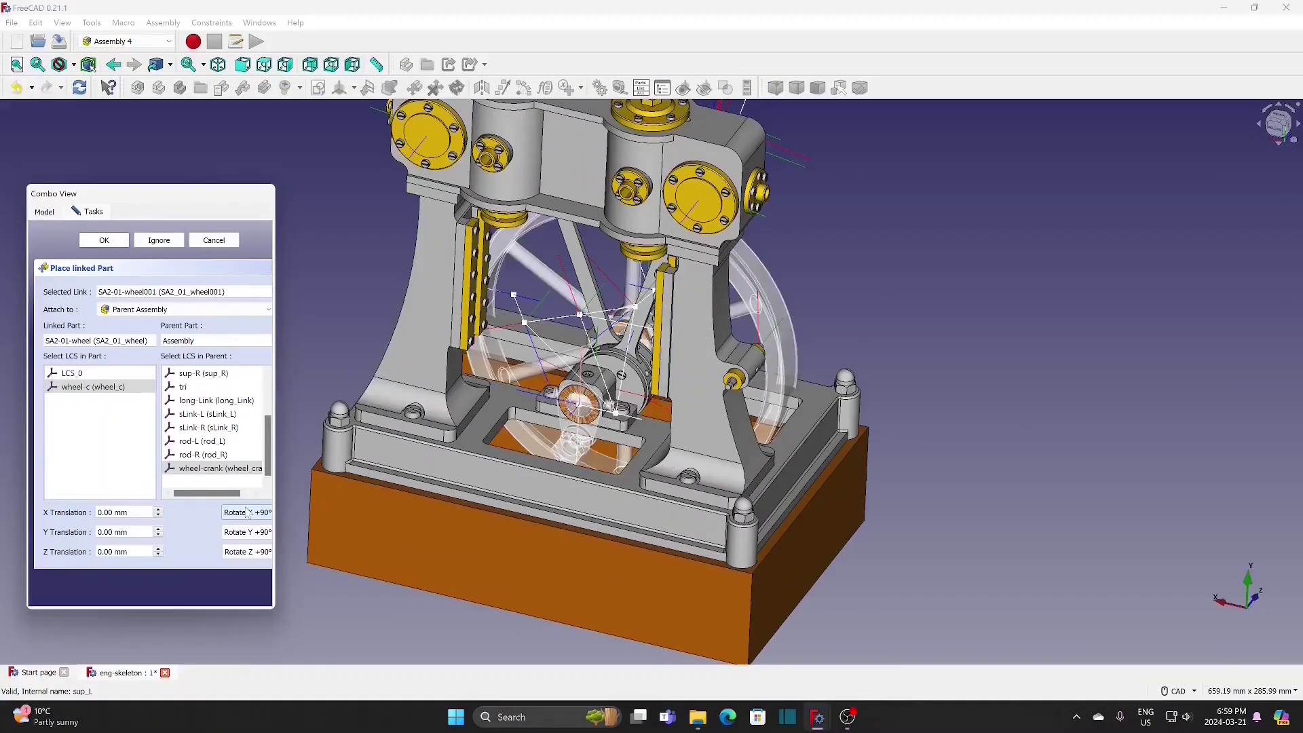
click(159, 535)
click(158, 535)
click(159, 535)
middle_drag(800, 458, 720, 523)
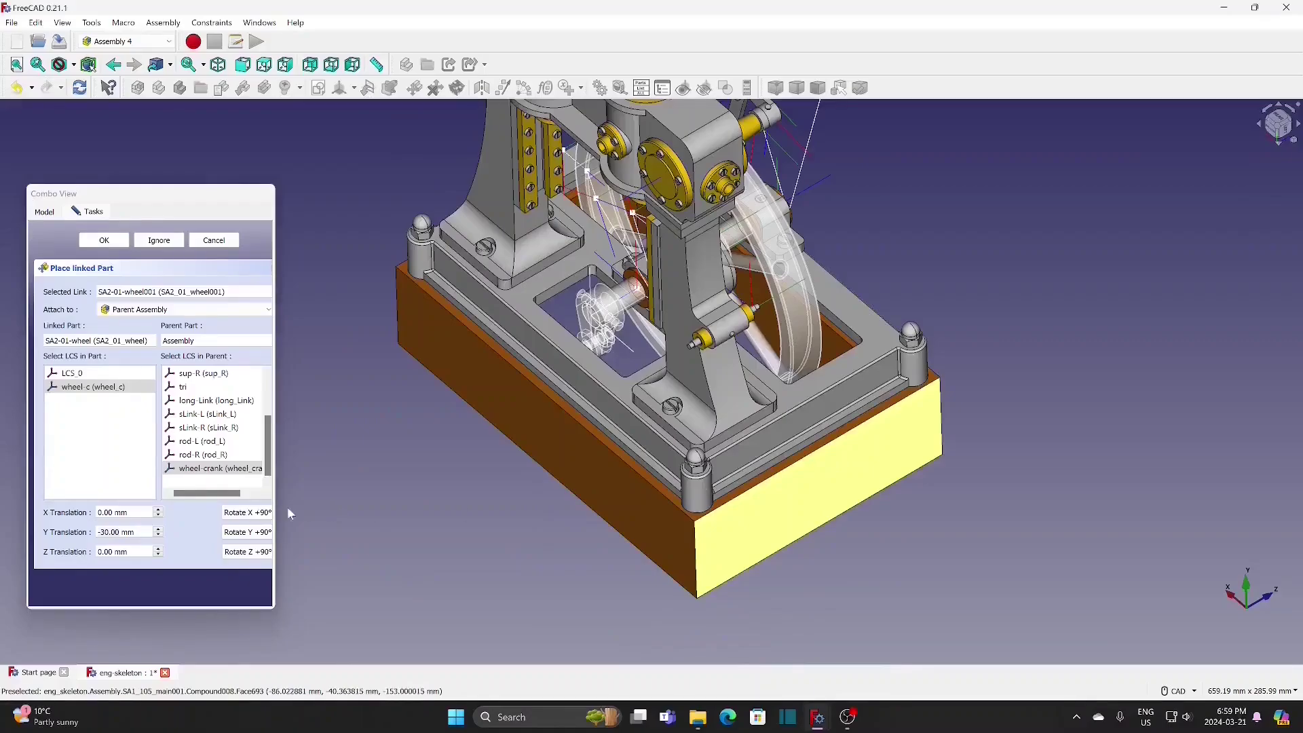
scroll(160, 537, up, 8)
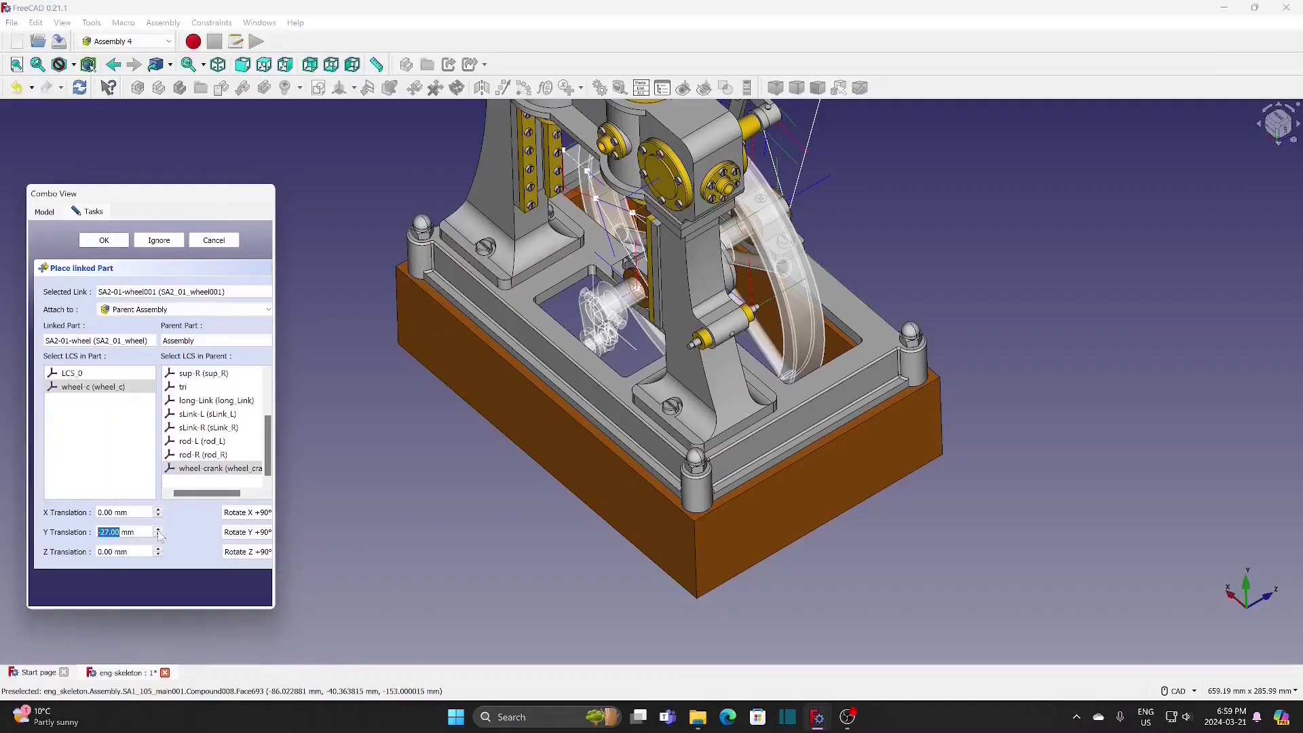
scroll(160, 537, up, 8)
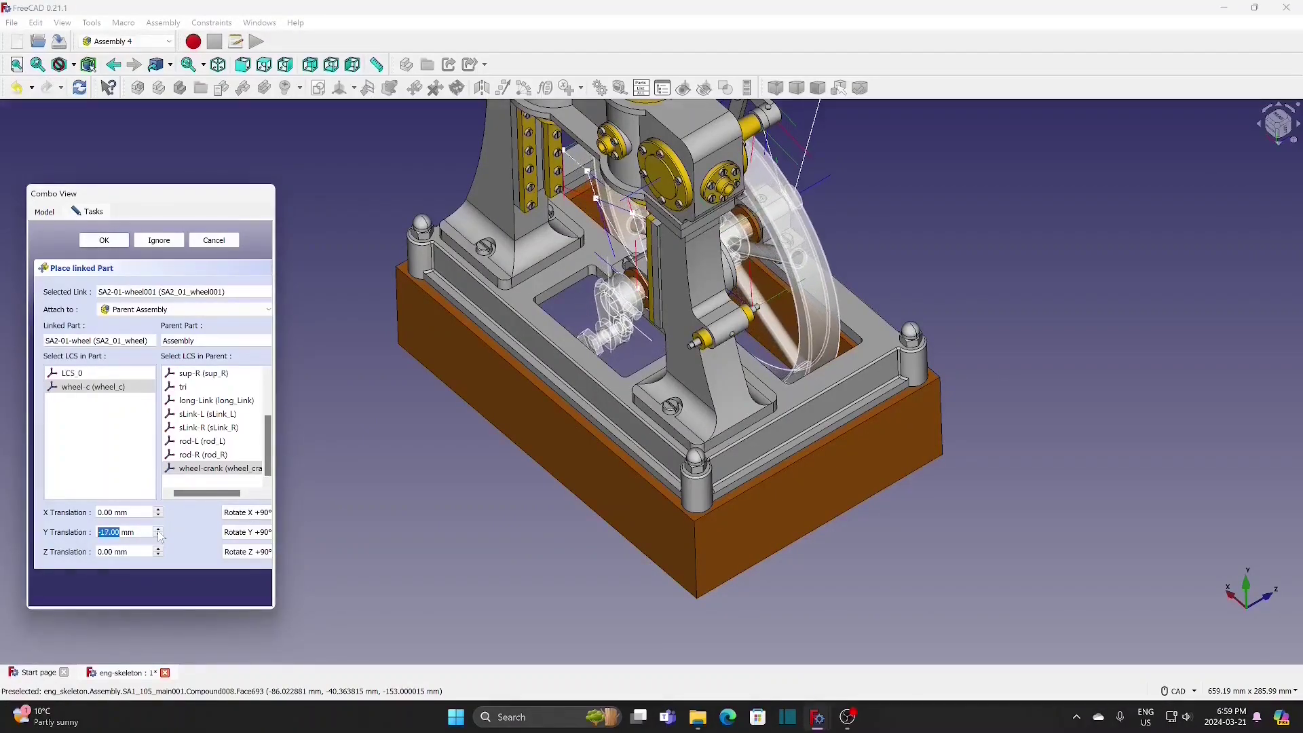